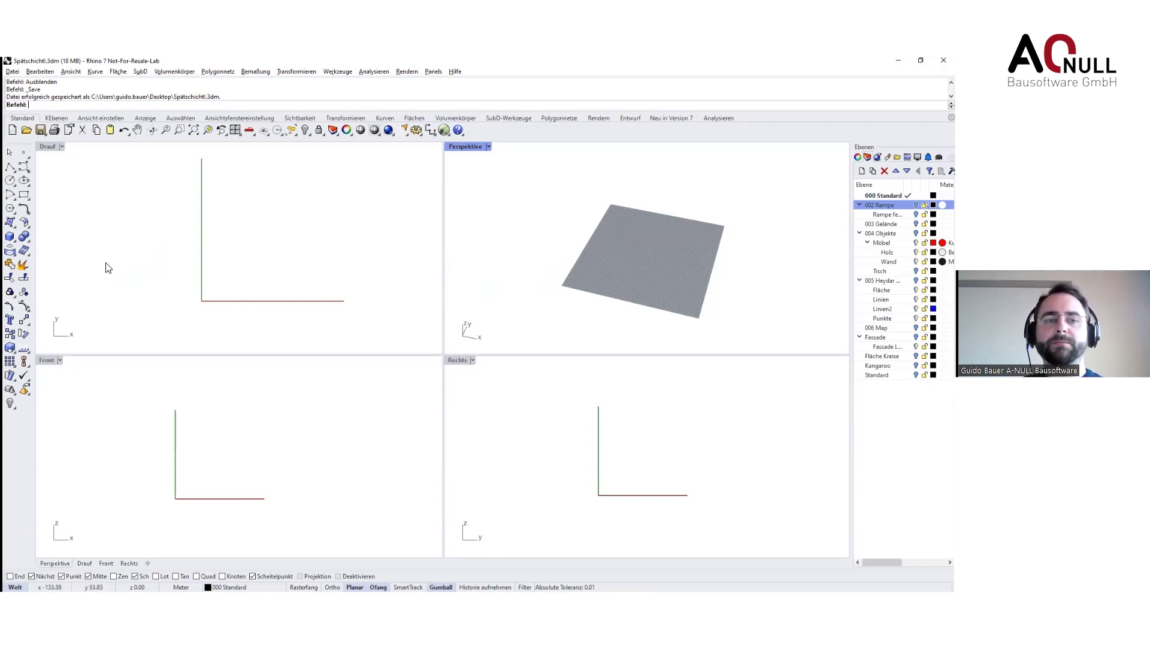
left_click(10, 236)
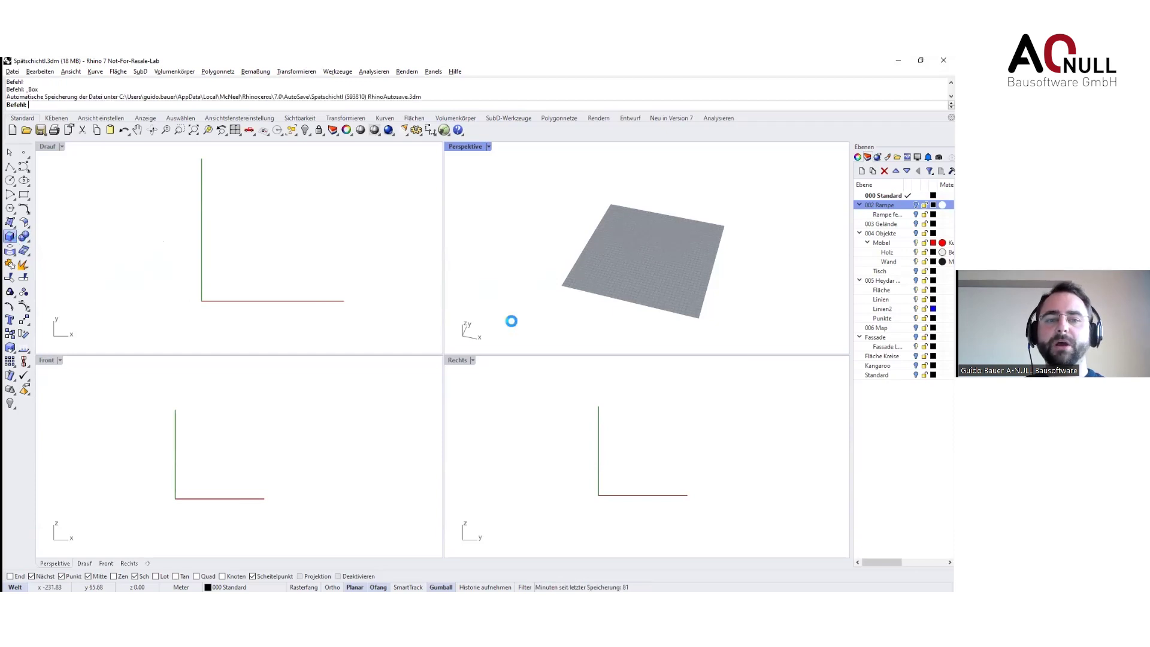
scroll(631, 237, "up", 1)
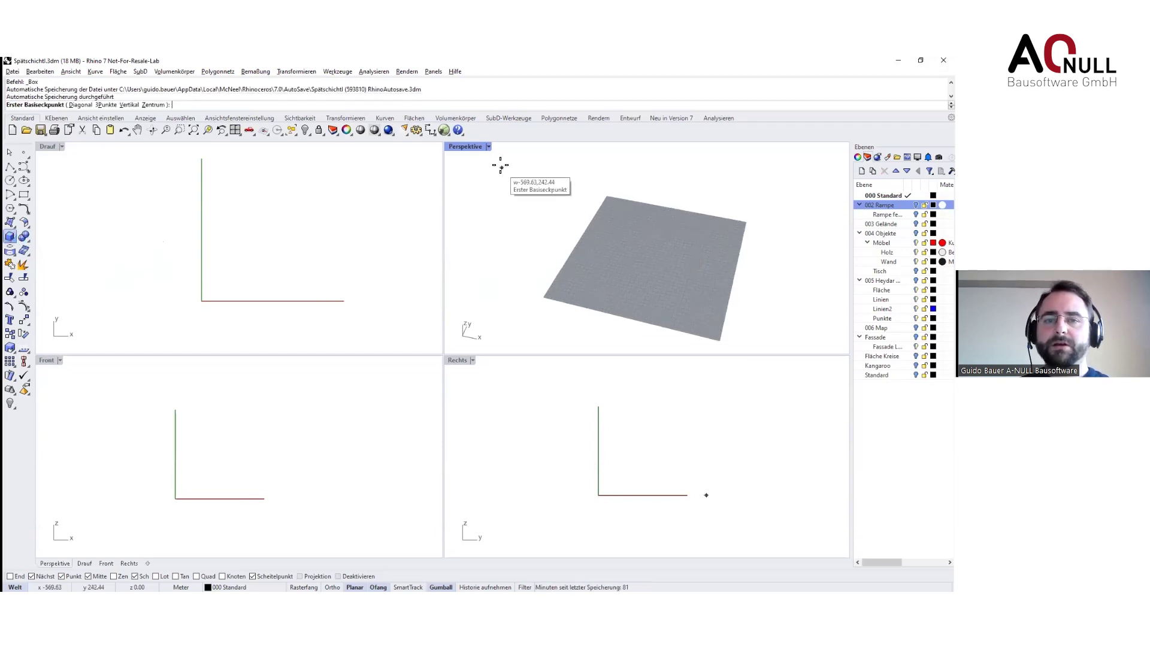
key("Escape")
Maximize the Perspective viewport and hide its construction grid
double_click(469, 149)
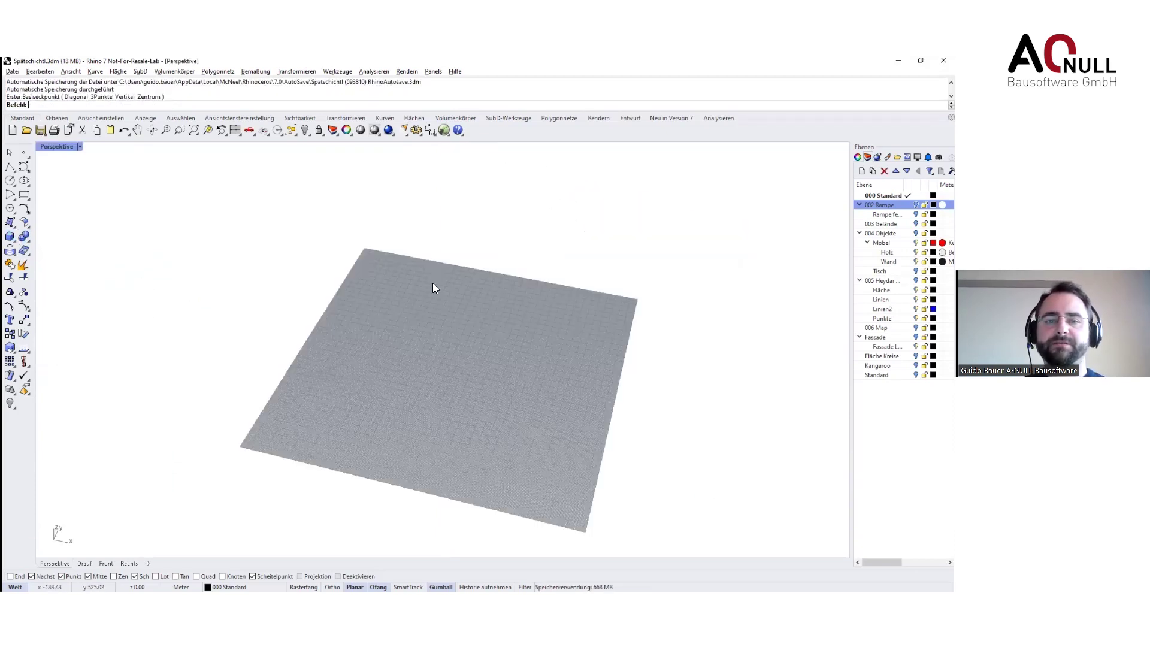
right_click_drag(493, 334, 484, 336)
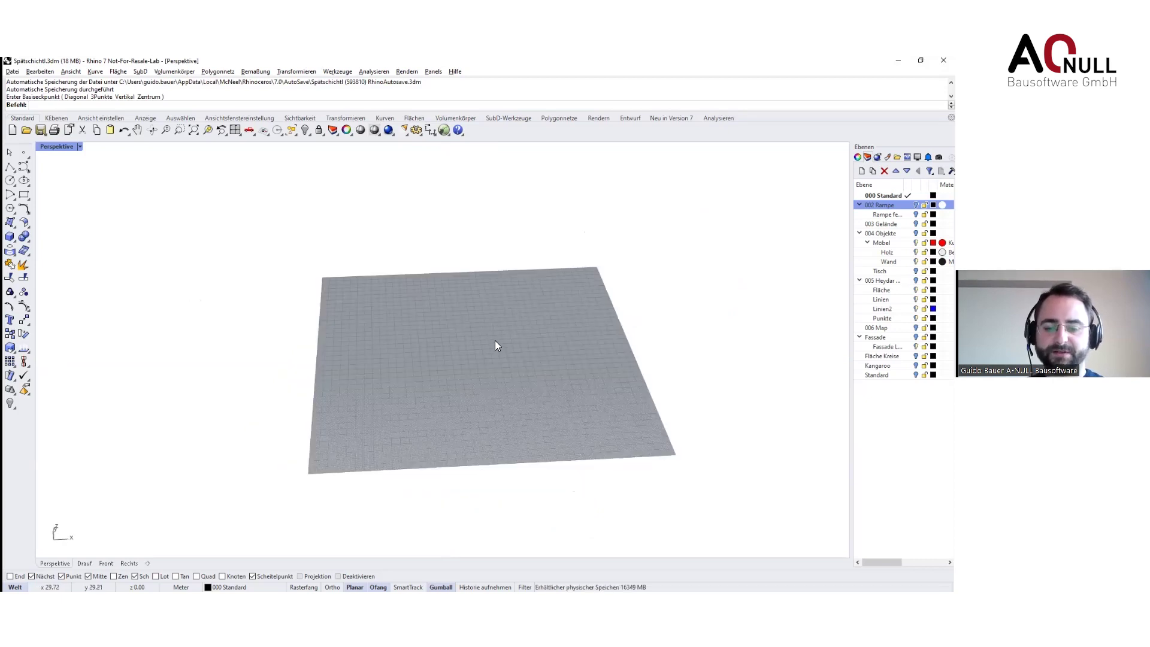
key("F7")
right_click_drag(502, 374, 446, 397)
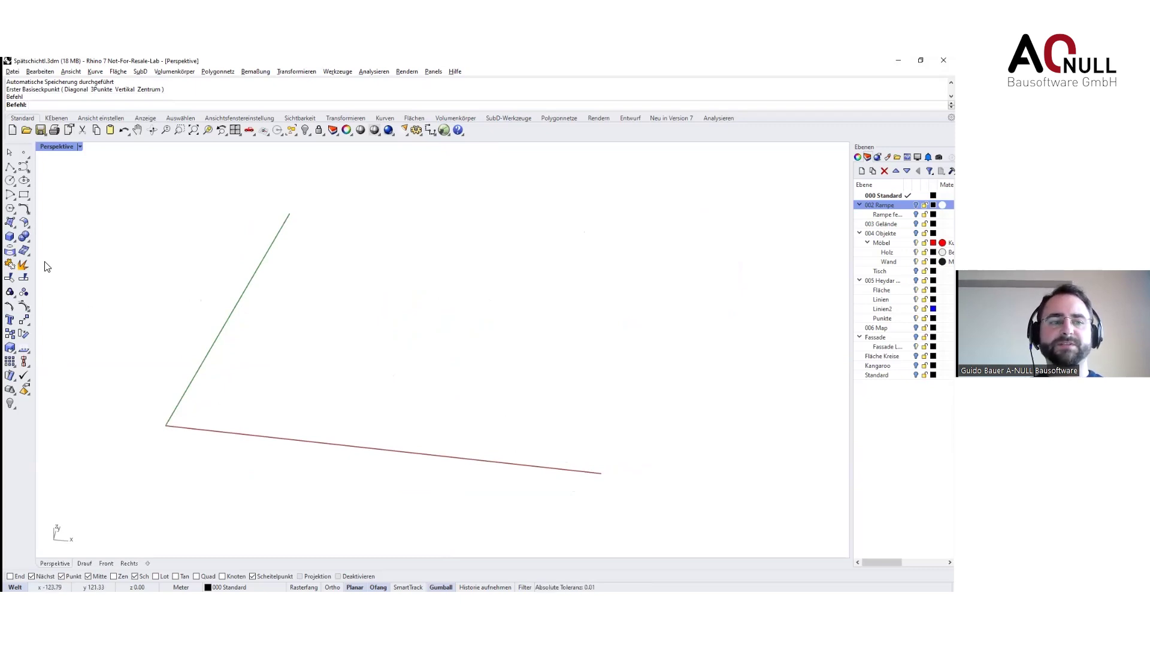
Draw a box 25 m long, 8 m wide and 4 m high on the ground plane
left_click(10, 235)
left_click(324, 274)
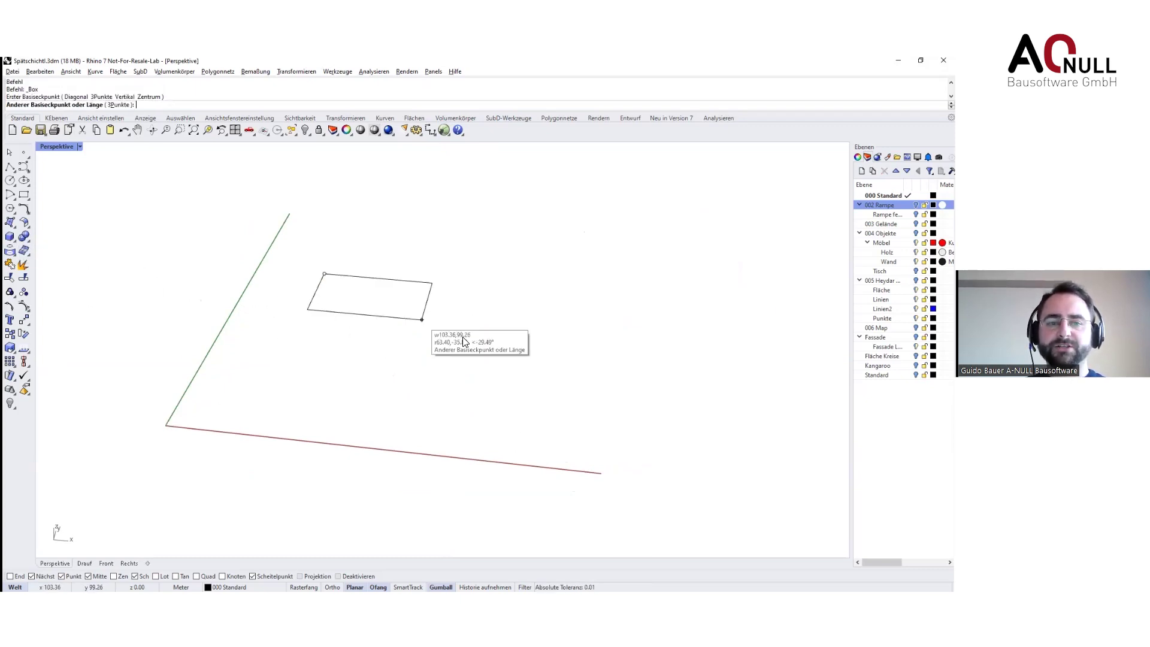
type("25")
key("Return")
type("8")
key("Return")
type("4")
key("Return")
left_click(443, 317)
Duplicate the long box so the copy overlaps its near end, and shorten the copy
scroll(328, 260, "up", 8)
right_click_drag(390, 341, 390, 381, "shift")
right_click_drag(390, 381, 362, 318)
left_click(399, 329)
type("Kopieren")
key("Return")
key("Escape")
left_click(403, 327)
left_click_drag(323, 346, 413, 382)
left_click_drag(318, 375, 354, 393)
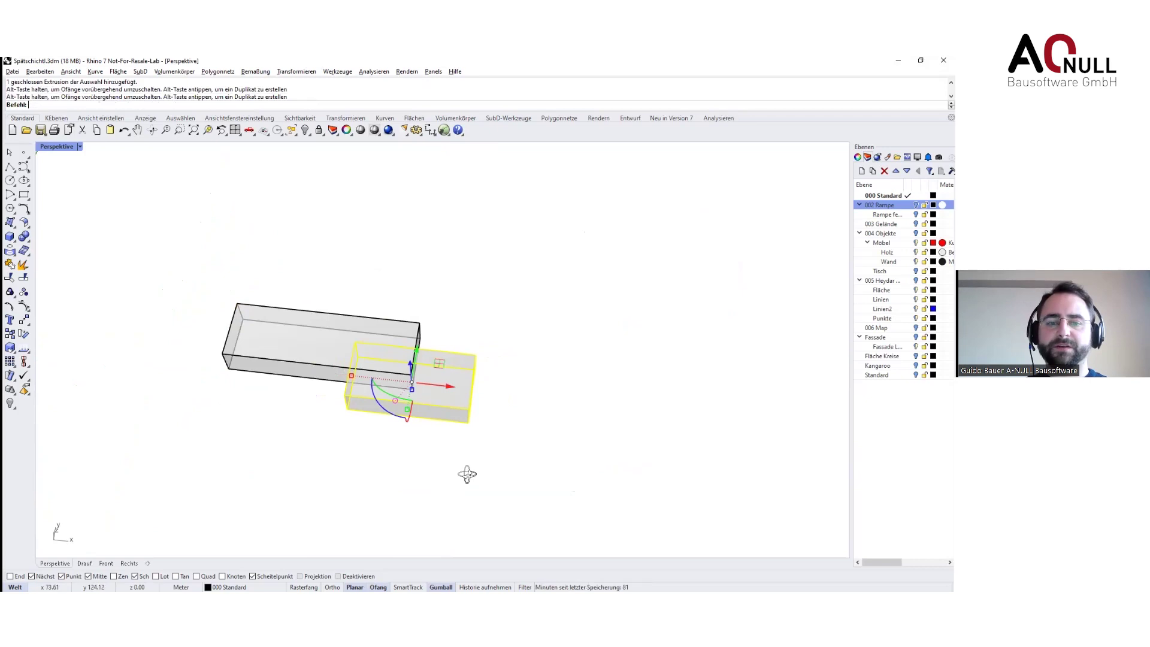
Widen the shortened copy by moving its long outer side face outward into a roughly square block
right_click_drag(467, 474, 390, 444)
left_click(391, 442)
left_click(406, 409, "ctrl+shift")
left_click(398, 448)
scroll(399, 432, "up", 3)
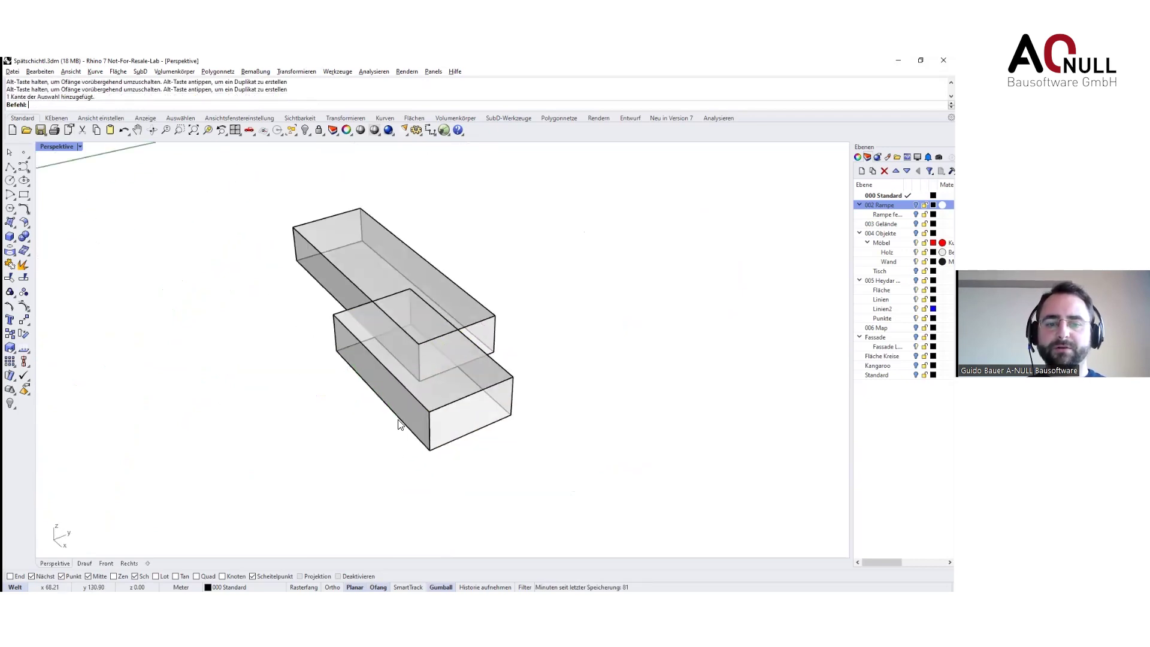
left_click(401, 405, "ctrl+shift")
left_click_drag(391, 396, 284, 426)
Copy the square block straight up three times to stack four storeys of 4 m each
right_click_drag(285, 482, 472, 400)
left_click(472, 401)
key("Return")
left_click(526, 396)
left_click(528, 355)
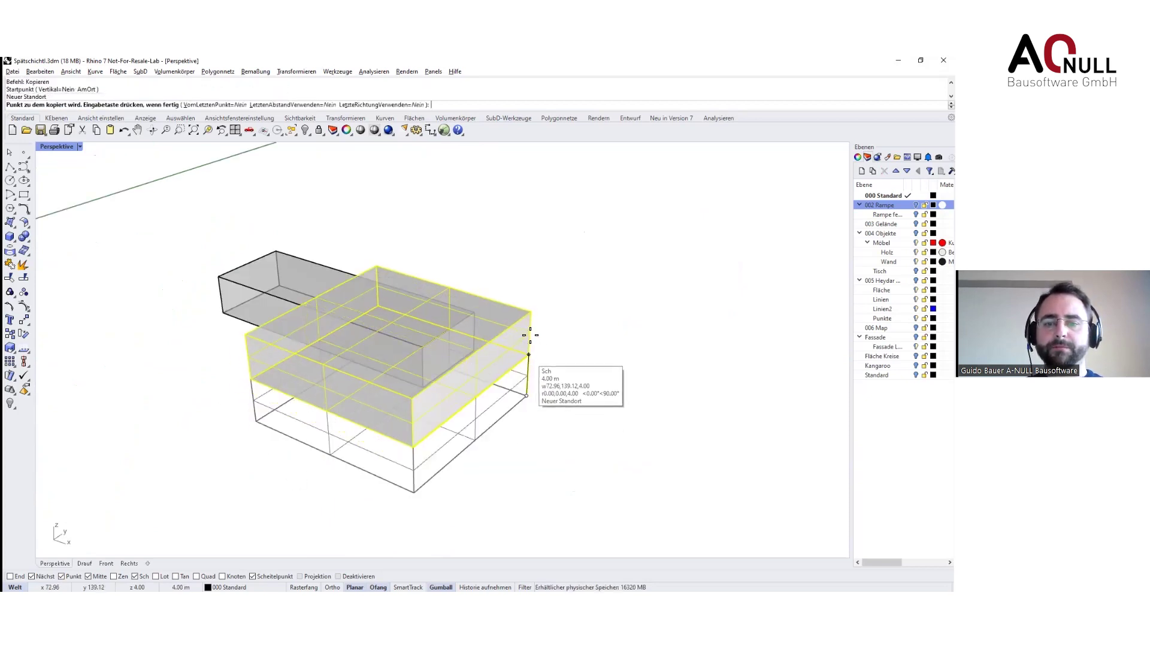
left_click(531, 312)
left_click(533, 266)
key("Return")
key("Escape")
Switch the viewport to the Schattiert display mode and move the top storey's side face outward by 2 m
left_click(79, 147)
left_click(78, 197)
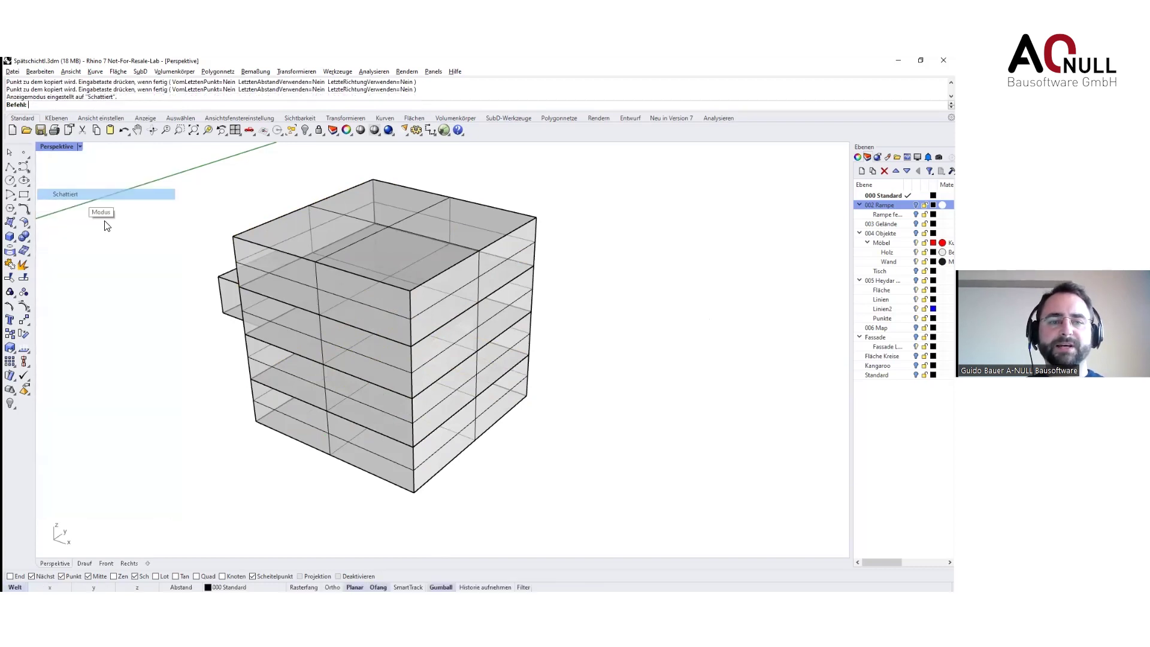
right_click_drag(209, 434, 393, 335)
left_click(400, 250, "ctrl+shift")
left_click_drag(400, 242, 258, 293)
type("2")
key("Return")
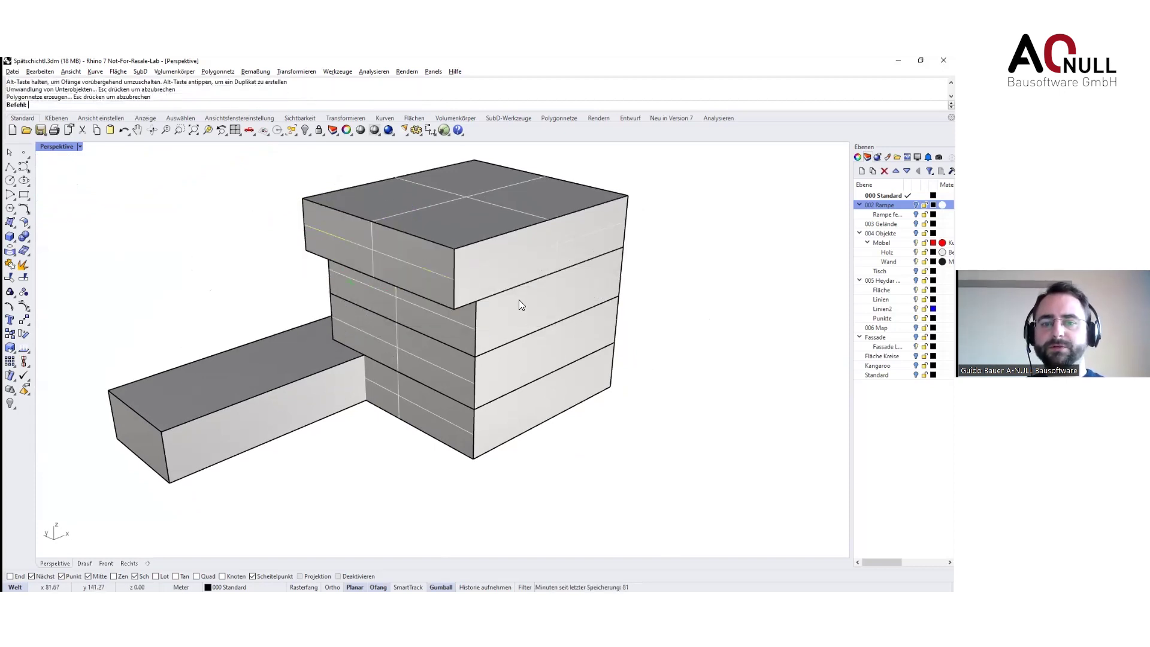
Move the outer side face of the third storey outward by 2 m so it projects from the tower
left_click(530, 303, "ctrl+shift")
left_click_drag(641, 329, 750, 403)
type("2")
key("Return")
Move one side face of the second storey freely outward so the storey projects beyond the ground floor
right_click_drag(738, 402, 447, 346)
left_click(448, 346, "ctrl+shift")
left_click_drag(473, 346, 617, 415)
Extrude the vertical corner edge of the second storey by 6 m into a surface
right_click_drag(617, 416, 449, 450)
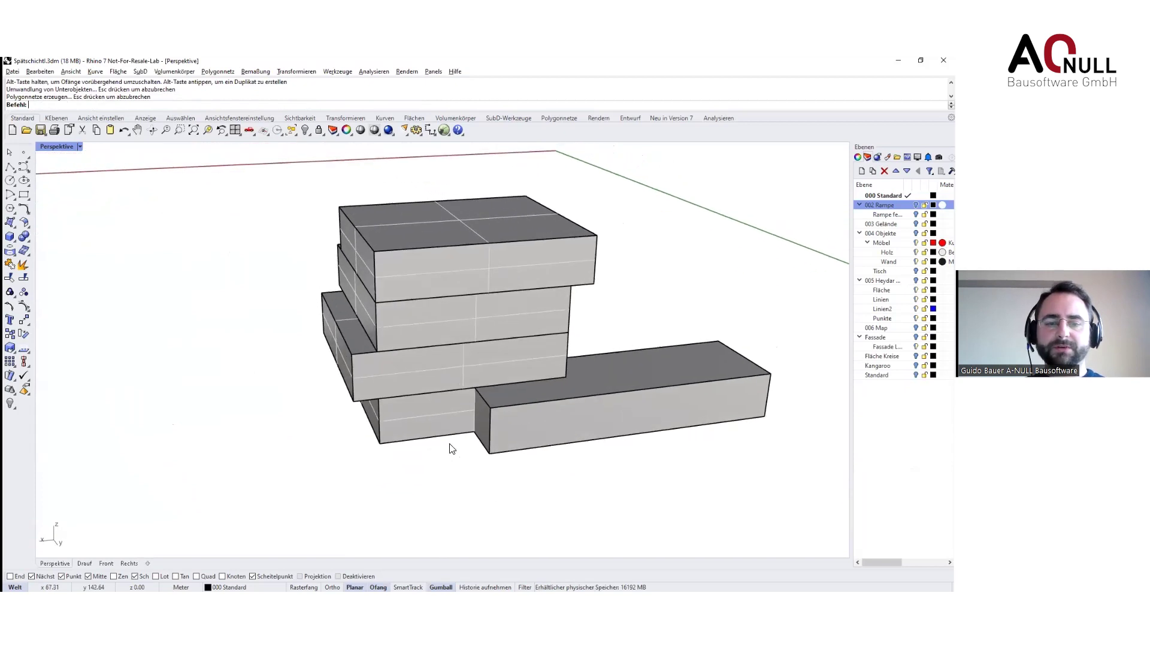
left_click(352, 372, "ctrl+shift")
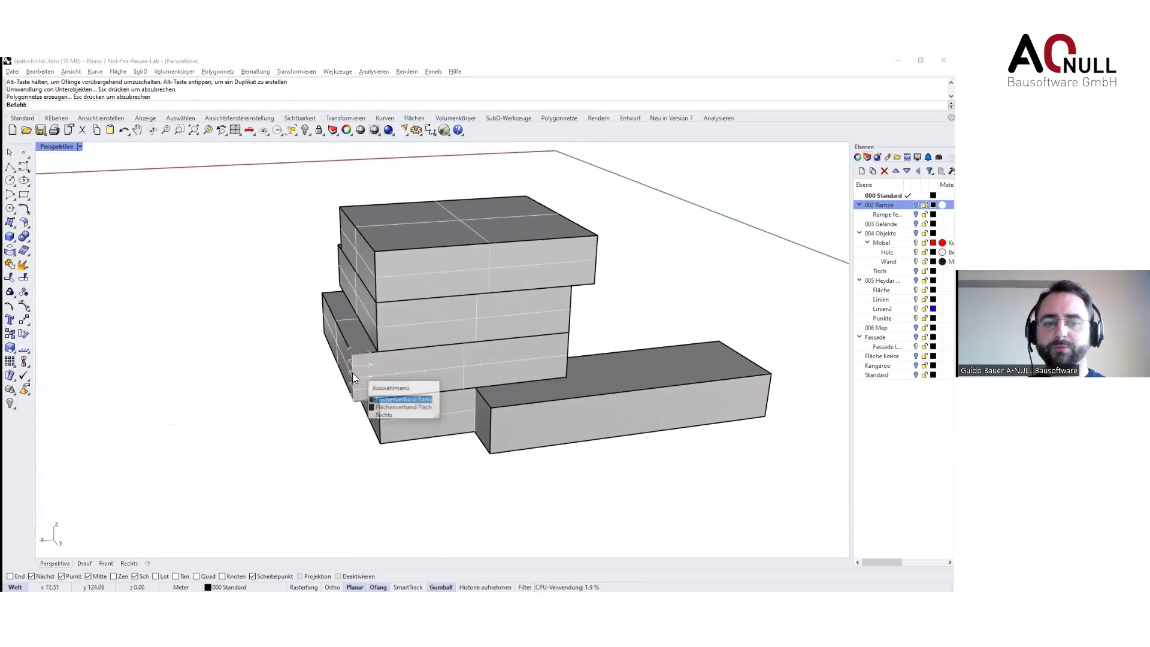
left_click(395, 399)
left_click_drag(337, 385, 483, 379)
type("6")
left_click(454, 492)
Extrude the new surface at the second storey's corner sideways into a small box
left_click(414, 375)
left_click(442, 408)
right_click_drag(425, 422, 548, 446)
left_click_drag(410, 384, 502, 409)
key("Escape")
Join the ground storey and the long wing with a Boolean union
right_click_drag(509, 432, 393, 458)
left_click(372, 456)
left_click(529, 390, "shift")
left_click(24, 236)
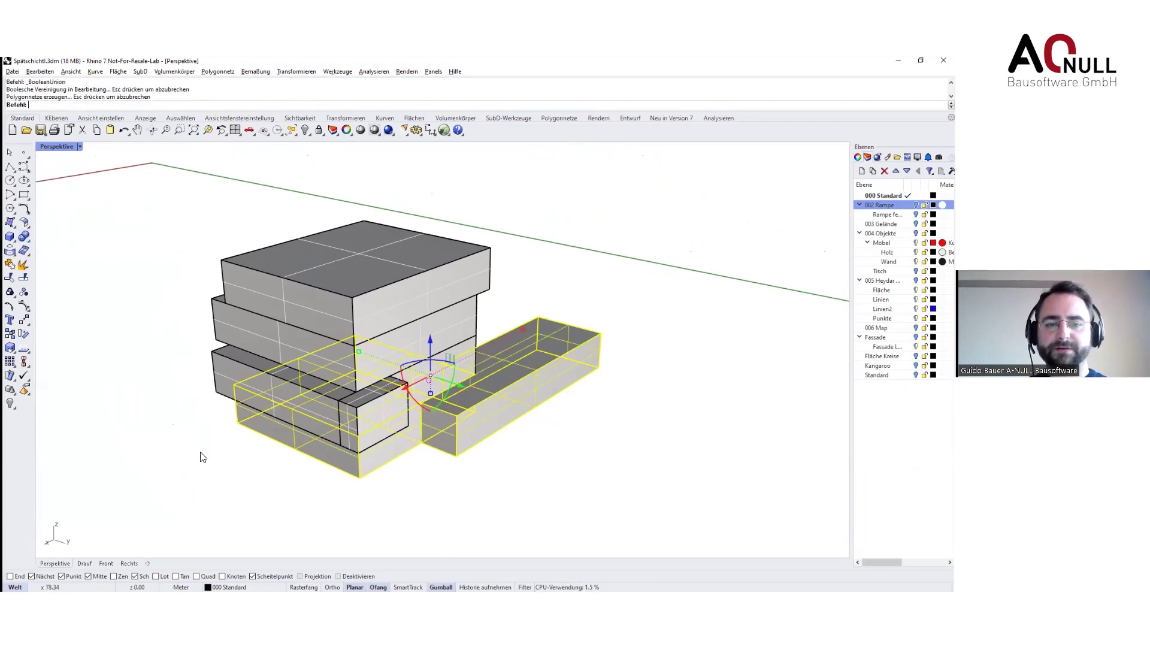
Join the second storey and its small projecting box with a Boolean union
left_click(376, 415)
left_click(397, 393, "shift")
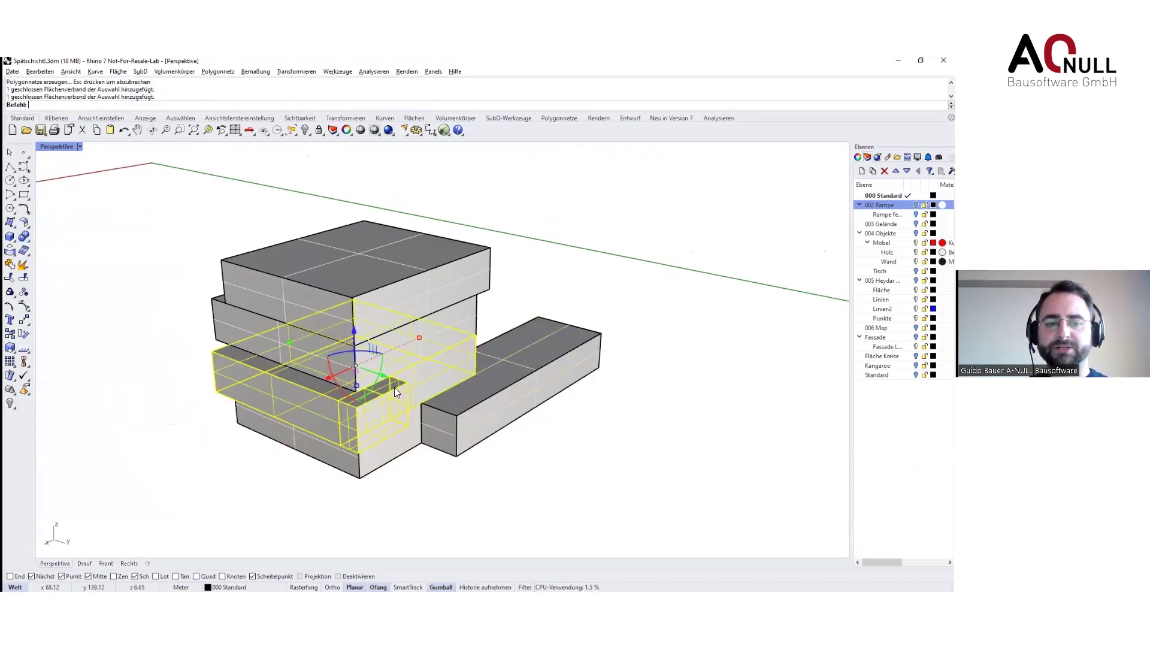
left_click(24, 236)
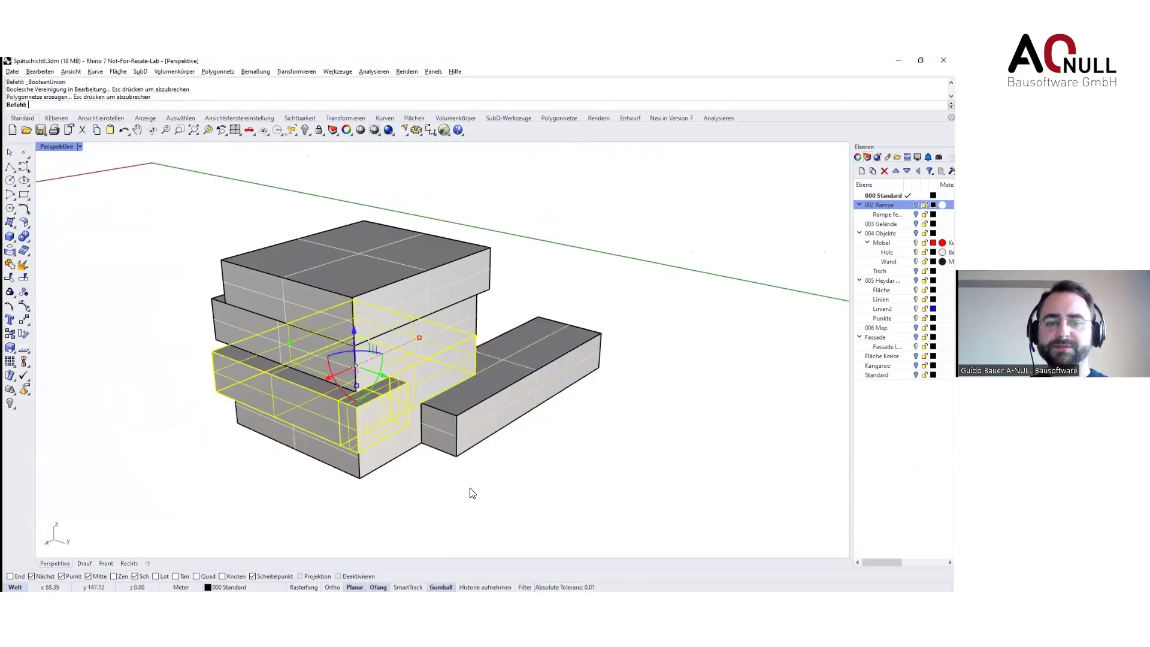
Move the outer vertical corner edge at the wing's near end back along the wing to slant that end
left_click(460, 447)
right_click(513, 465)
left_click(513, 464)
right_click_drag(511, 464, 481, 459)
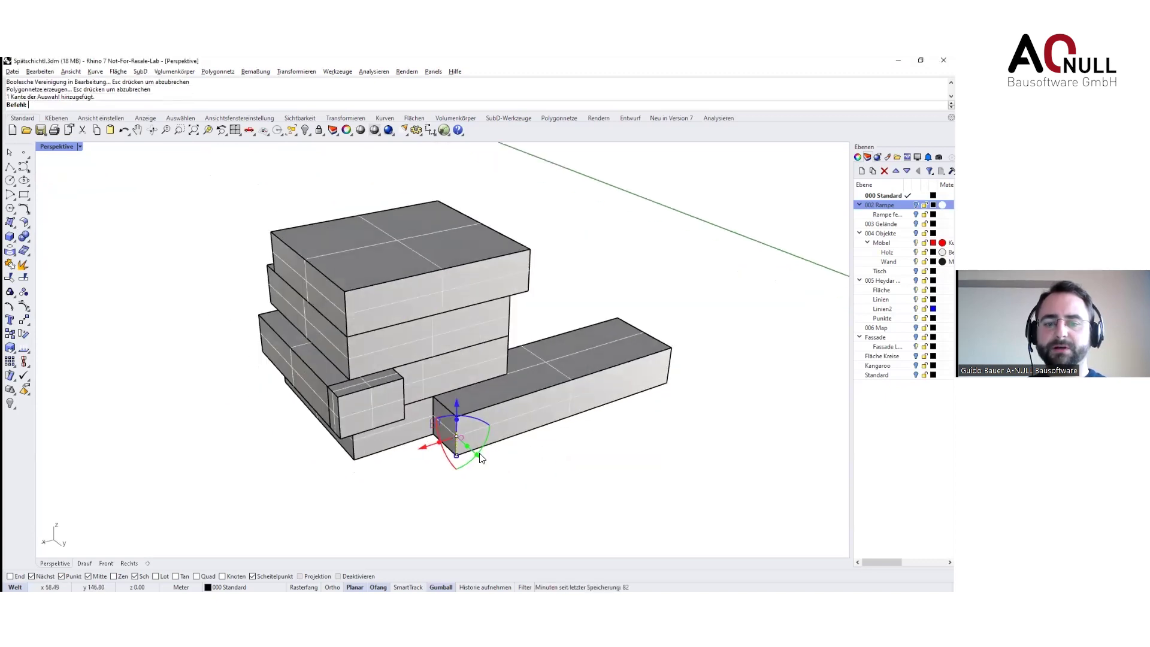
left_click_drag(431, 449, 543, 446)
Delete the end face of the long wing, the projecting side face of the third storey and the adjacent front face of the top storey
right_click_drag(693, 436, 478, 417)
right_click_drag(465, 467, 443, 420, "shift")
left_click(209, 430, "ctrl+shift")
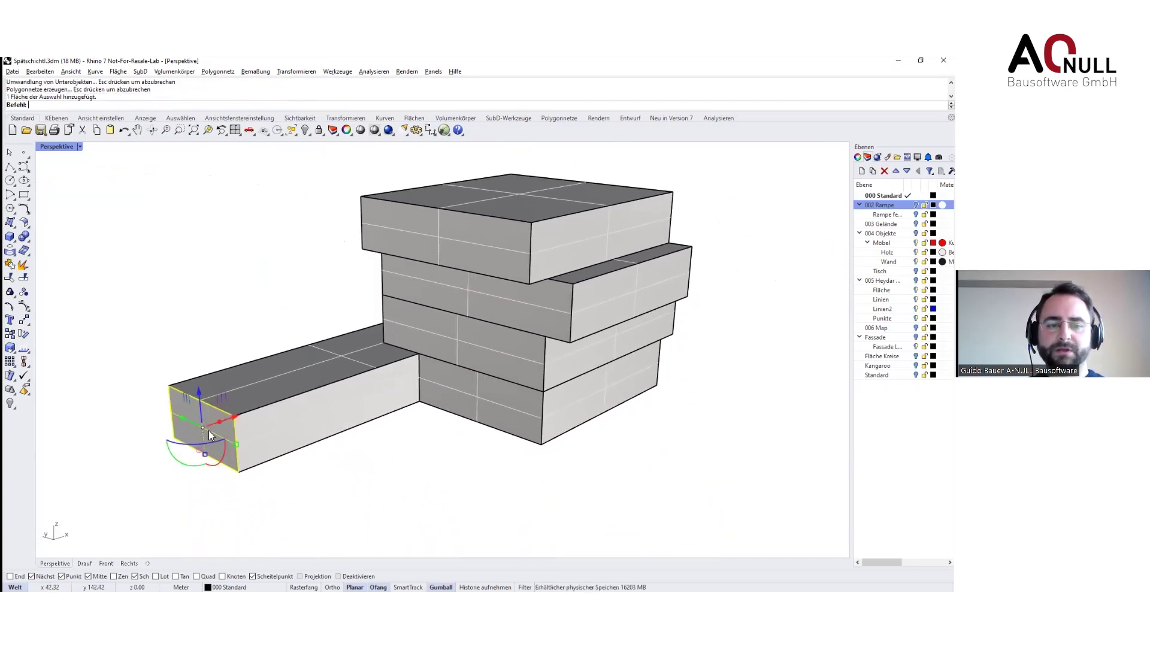
left_click(599, 302, "ctrl+shift")
left_click(475, 238, "ctrl+shift")
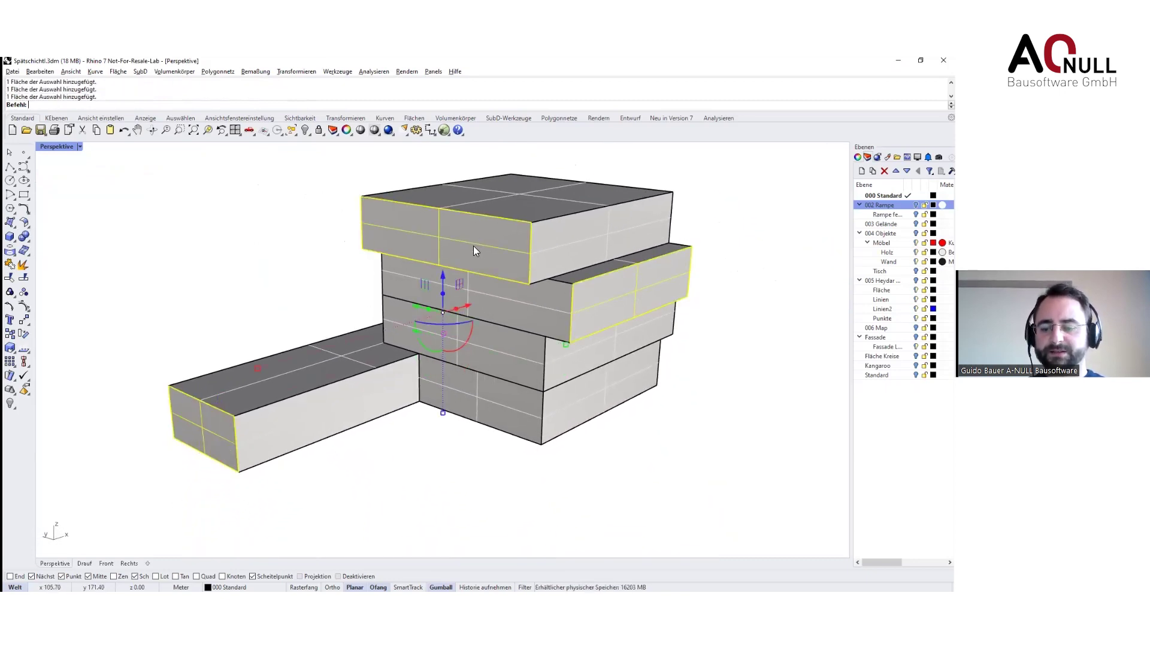
key("Delete")
Duplicate the border of the ground storey's front wall face beside the wing and scale the curve down within the wall
mouse_move(476, 415)
right_mouse_down()
mouse_move(447, 398)
mouse_move(477, 416)
right_mouse_up()
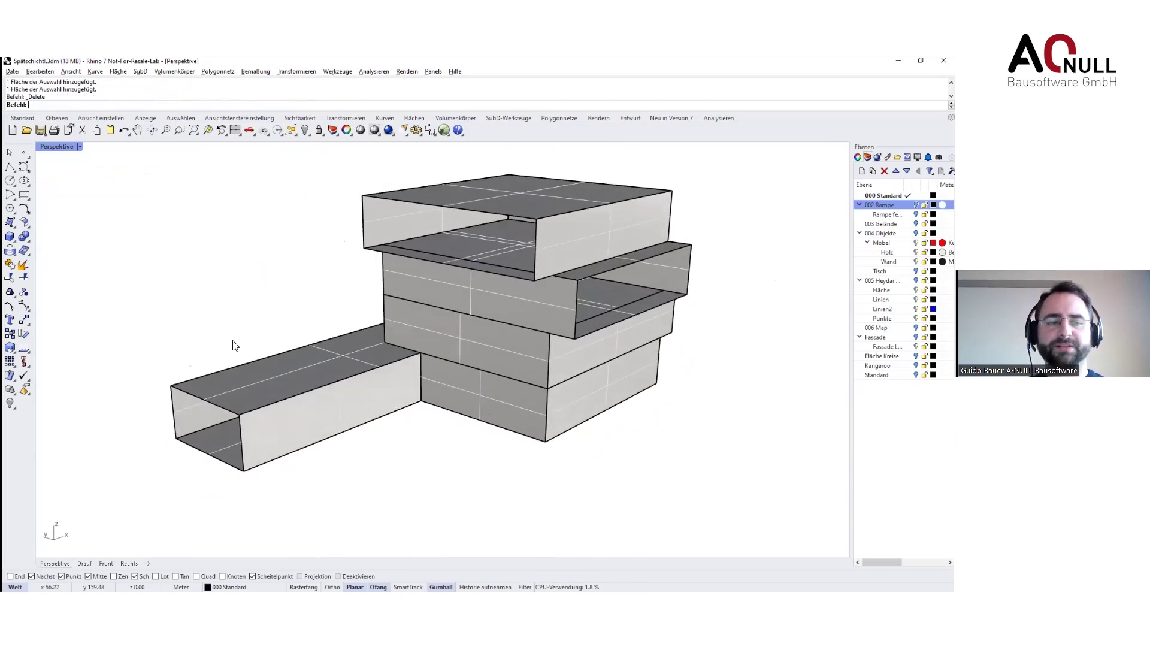
left_click(14, 254)
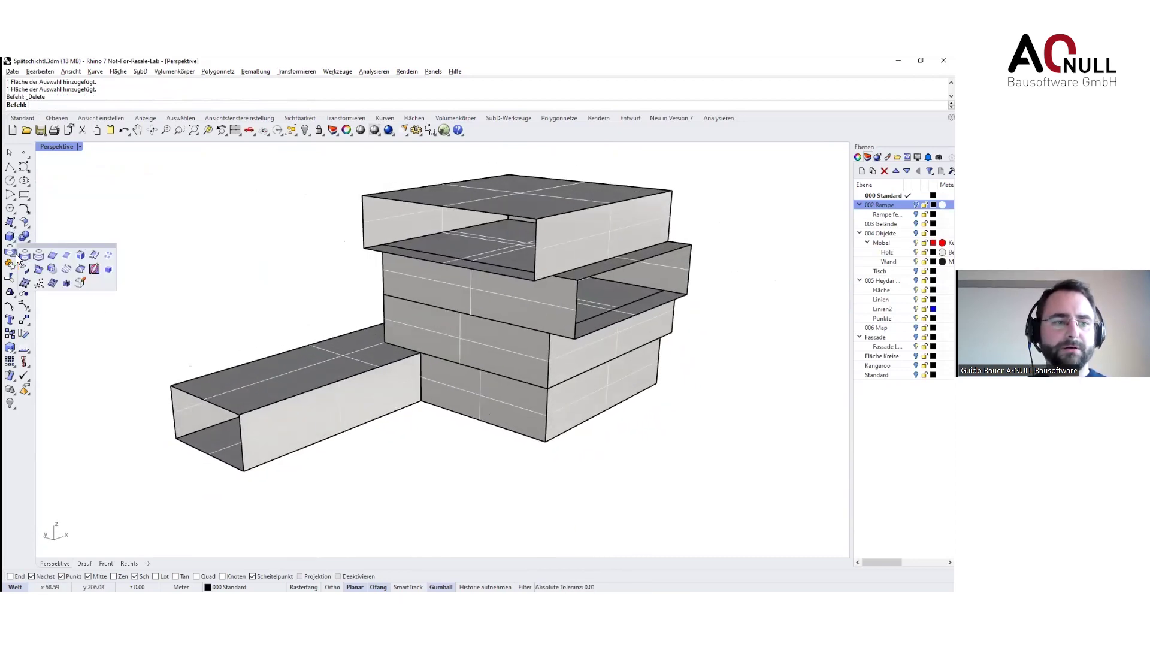
left_click(72, 257)
left_click(492, 396)
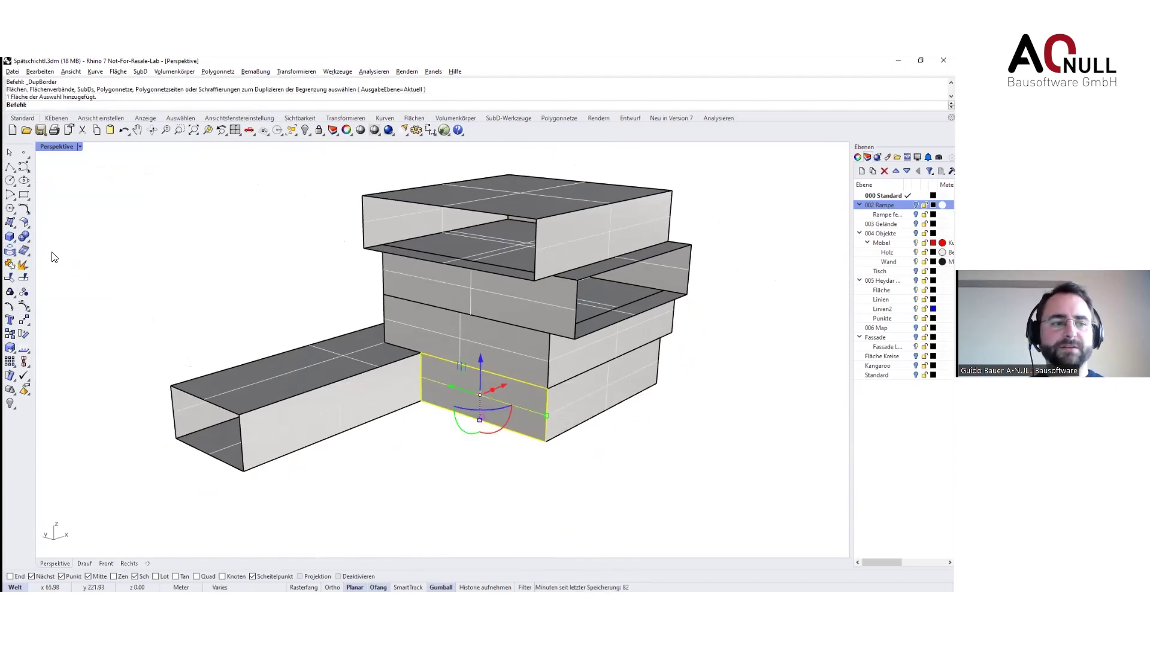
left_click(13, 251)
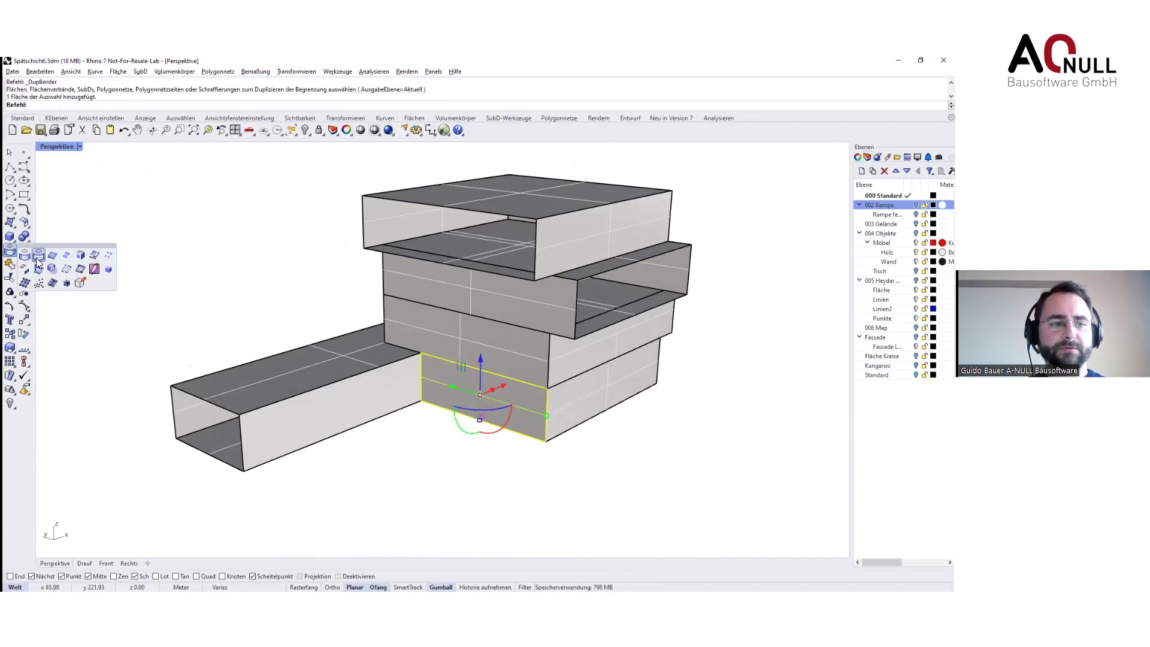
left_click(70, 258)
scroll(512, 396, "up", 2)
left_click_drag(556, 418, 530, 411)
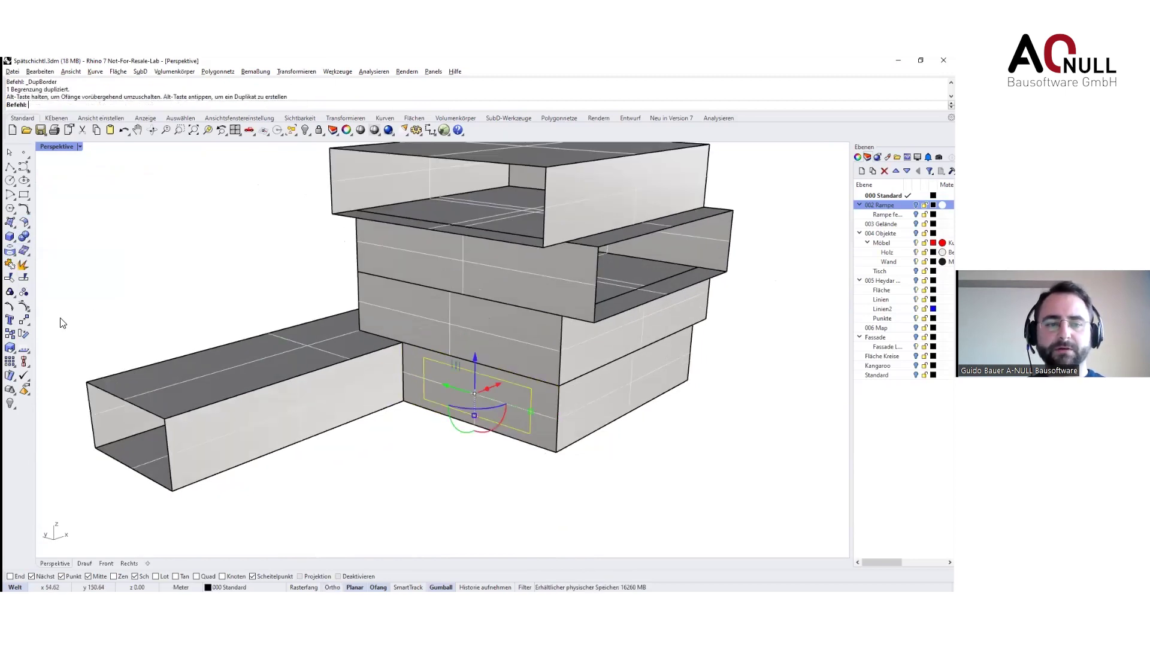
Trim a window opening in the ground storey's wall with the scaled border curve, and delete the curve
left_click(10, 277)
left_click(496, 396)
key("Return")
left_click(473, 466)
left_click(527, 432)
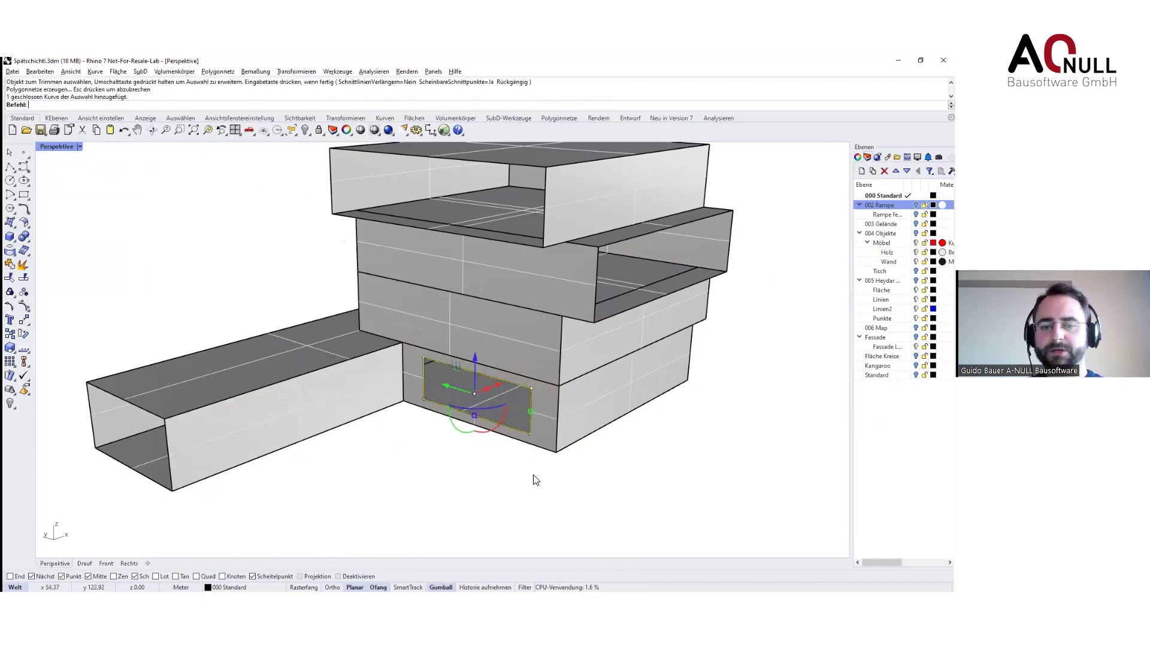
key("Delete")
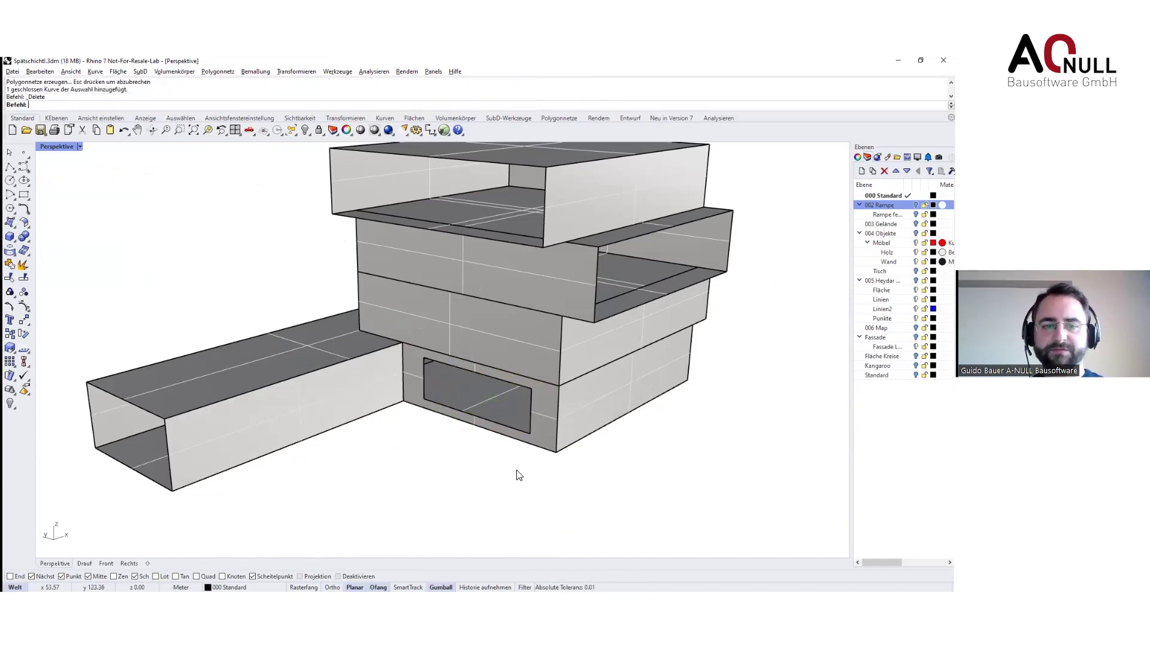
Offset the ground, third and top storeys as solids by 0.25 m, with all offset directions flipped inward
scroll(519, 475, "down", 3)
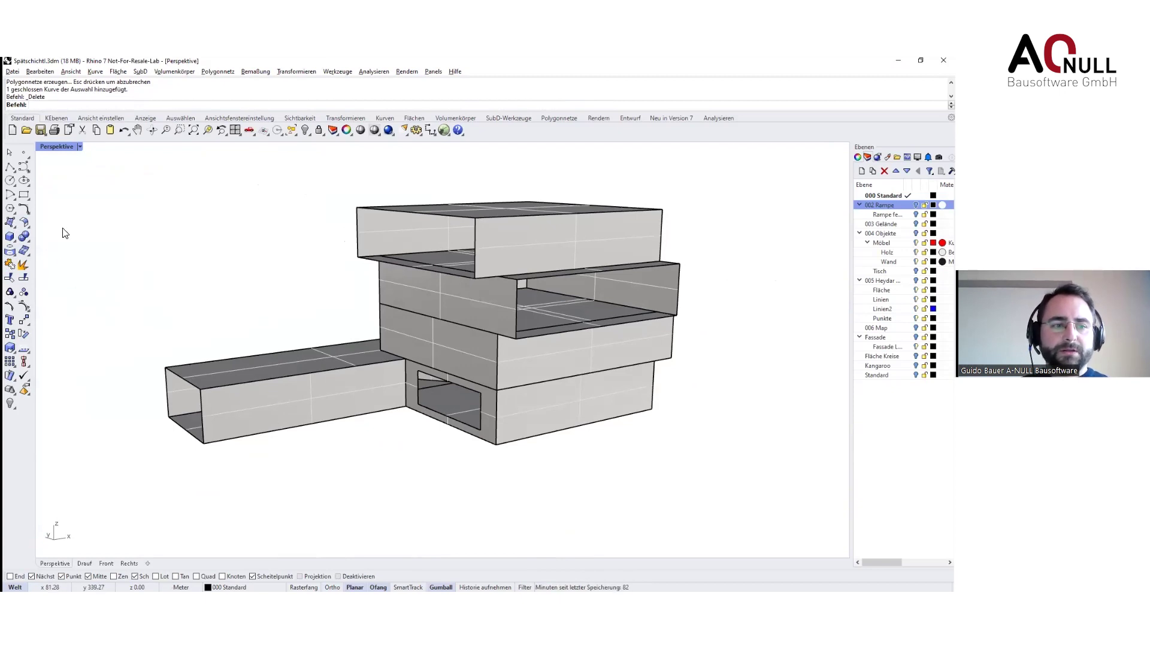
left_click(28, 226)
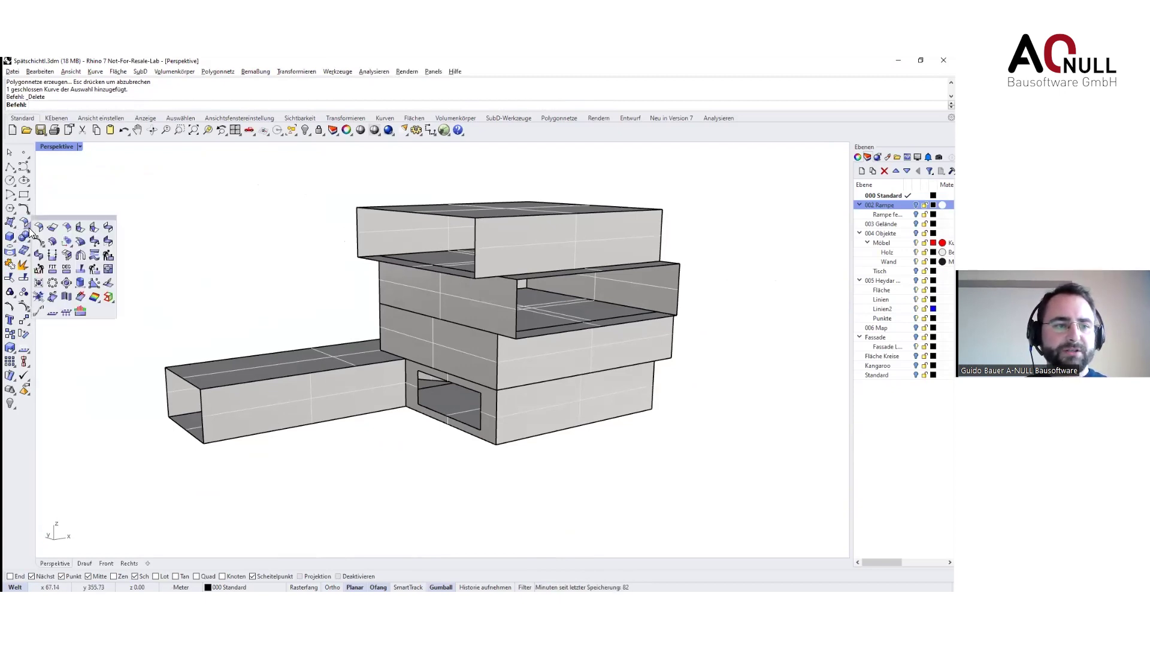
left_click(58, 246)
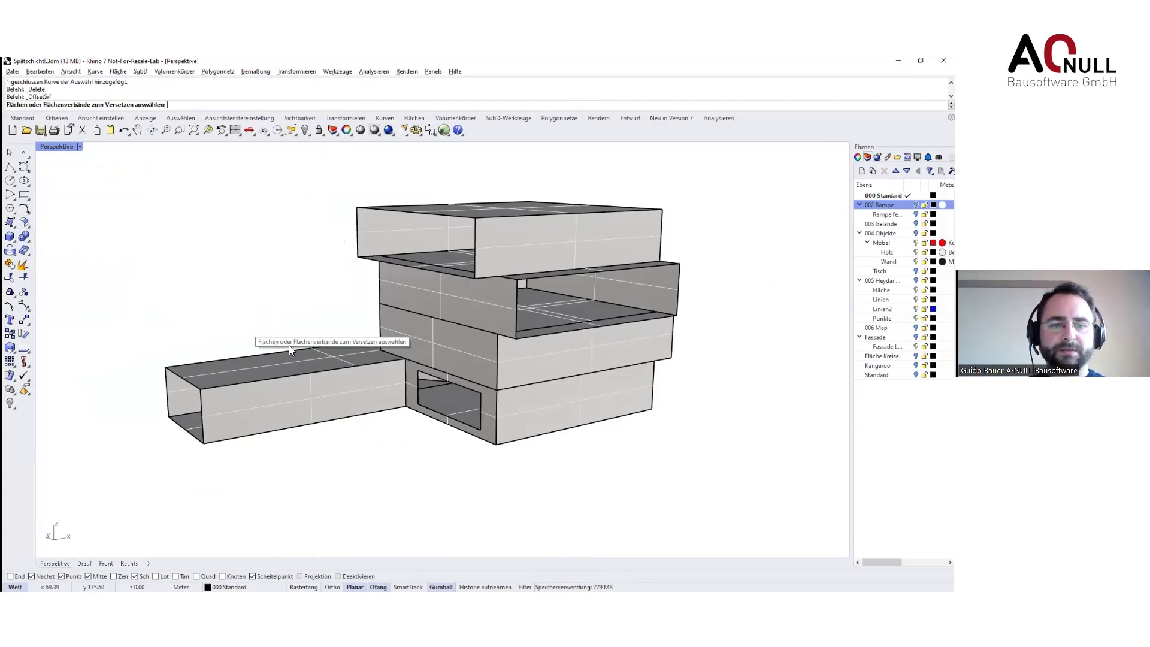
left_click(302, 378)
left_click(657, 300)
left_click(653, 261)
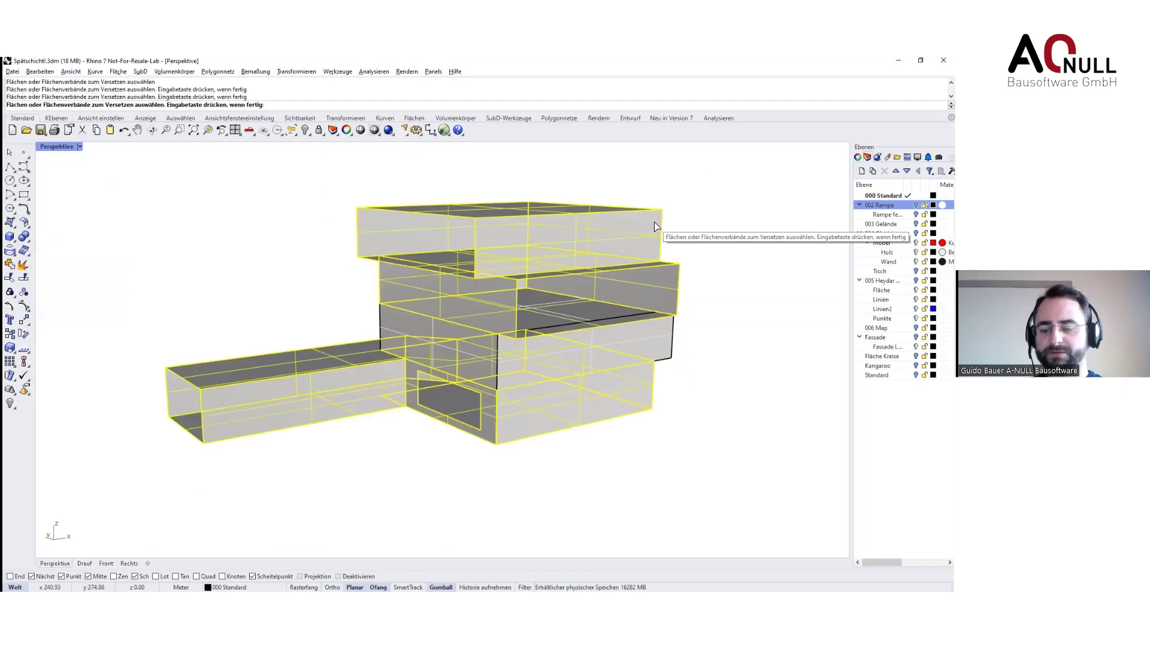
key("Return")
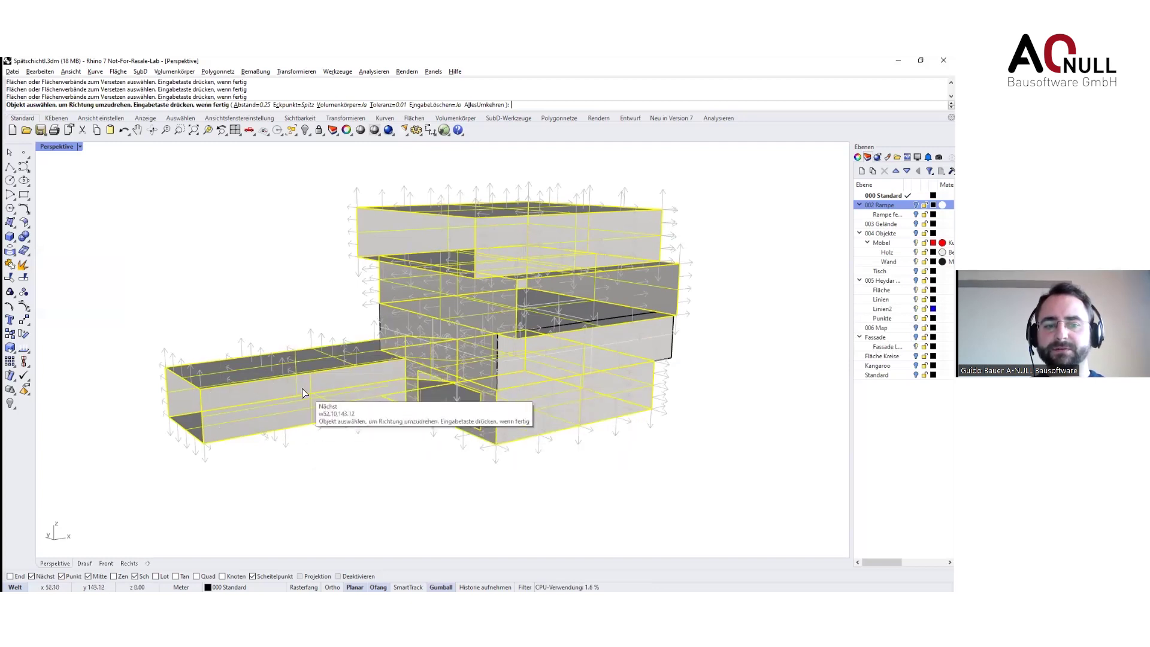
left_click(484, 105)
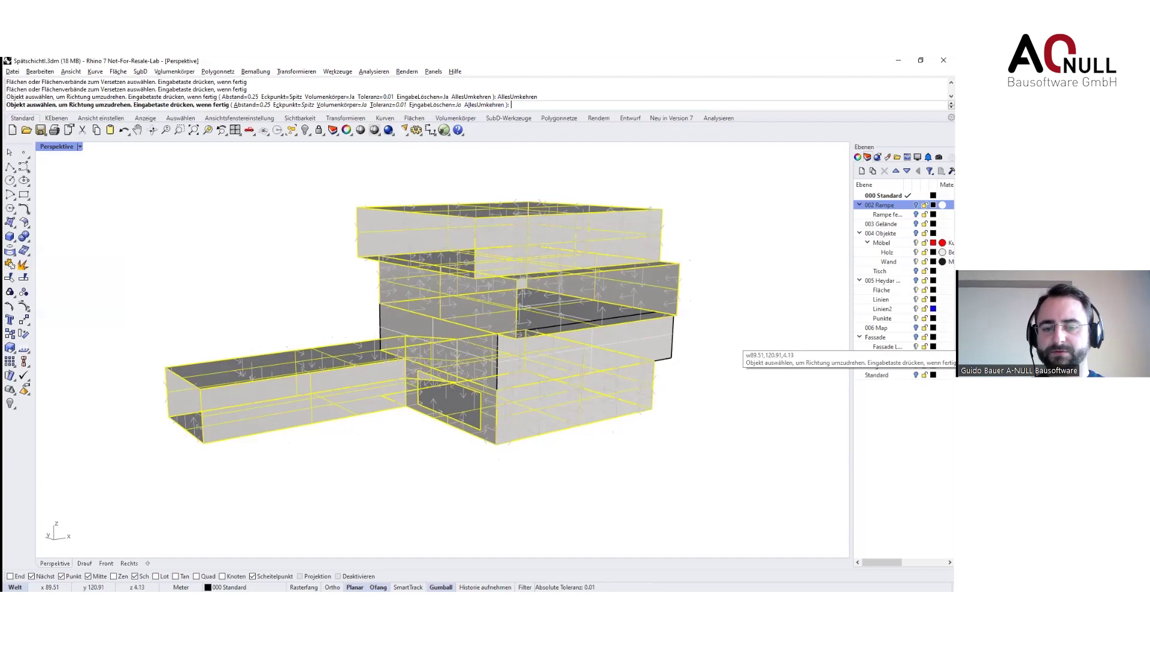
key("Return")
Select the vertical corner at the top storey's open front as sub-objects and move it outward to slant the opening
right_click_drag(731, 400, 669, 417)
right_click_drag(399, 252, 375, 290)
scroll(372, 304, "up", 6)
left_click_drag(364, 181, 434, 402, "ctrl+shift")
left_click_drag(435, 276, 264, 323)
Select the far vertical corner of the third storey's open side as sub-objects and move it outward by 3 m
scroll(254, 315, "down", 8)
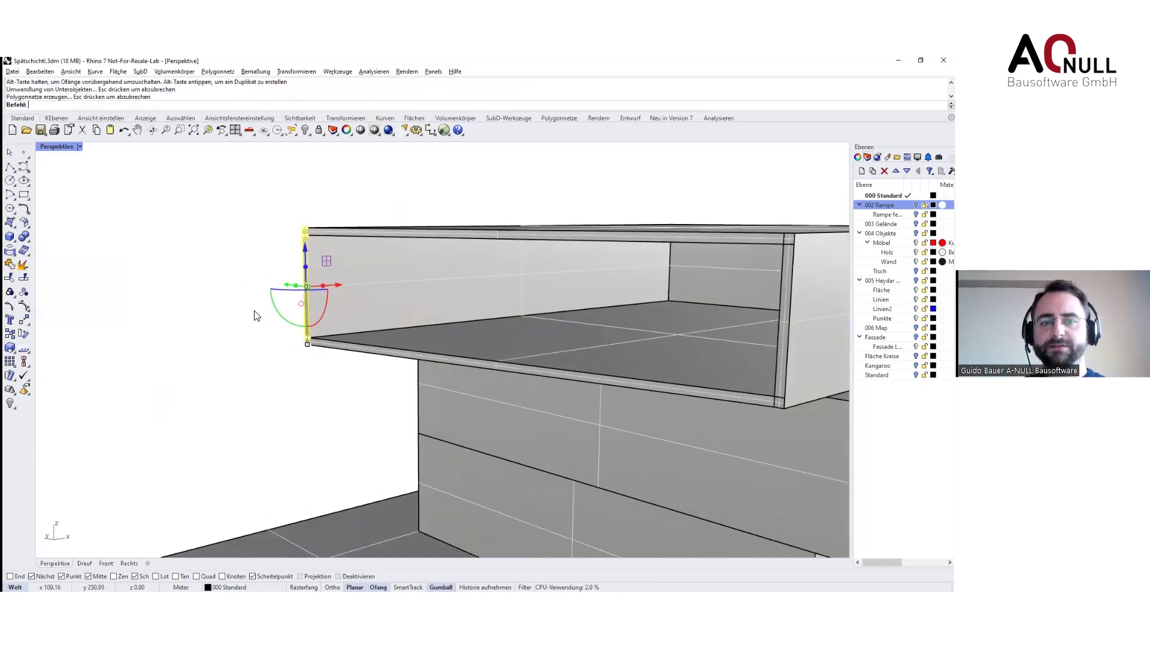
right_click_drag(699, 419, 710, 415)
scroll(711, 414, "up", 6)
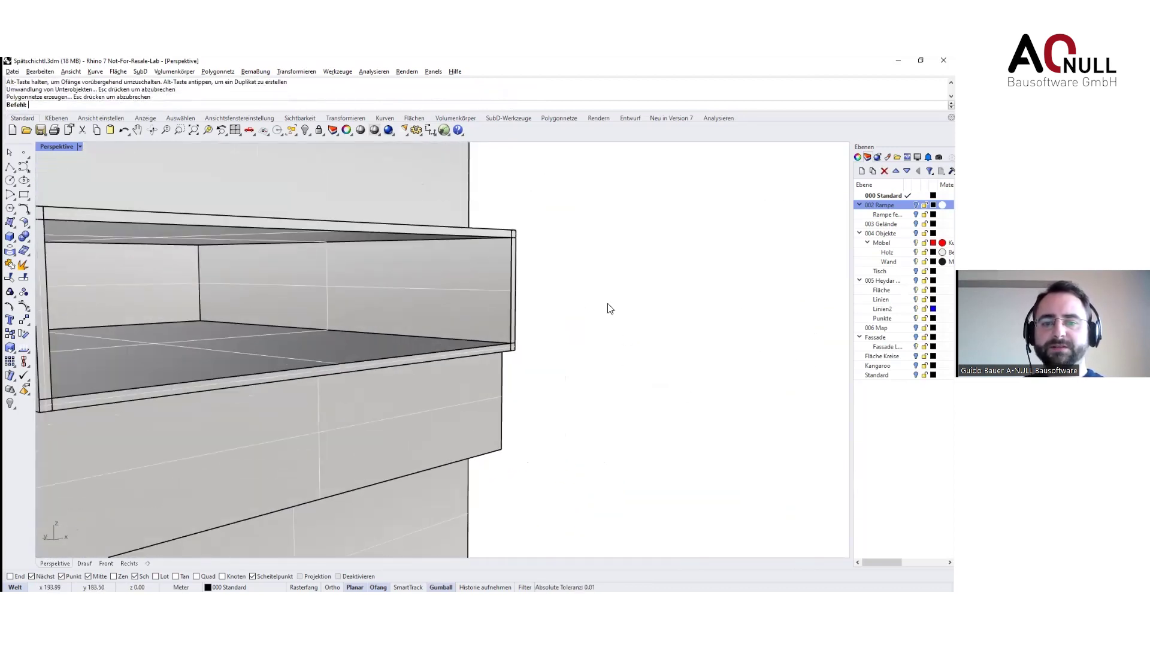
left_click_drag(506, 204, 549, 384)
right_click_drag(606, 388, 623, 404)
left_click_drag(479, 285, 634, 325)
type("3")
key("Return")
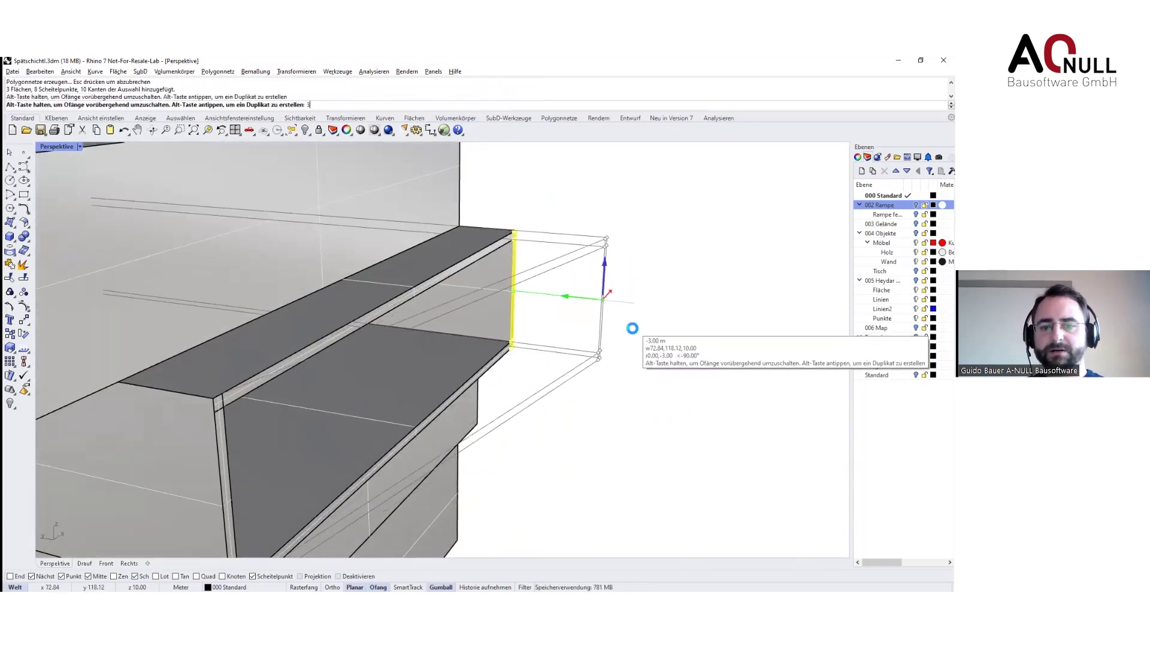
Complete the 3 m outward move of the third storey's far vertical corner
left_click(673, 365)
scroll(669, 366, "down", 7)
right_click_drag(652, 384, 543, 477)
right_click_drag(466, 450, 404, 491)
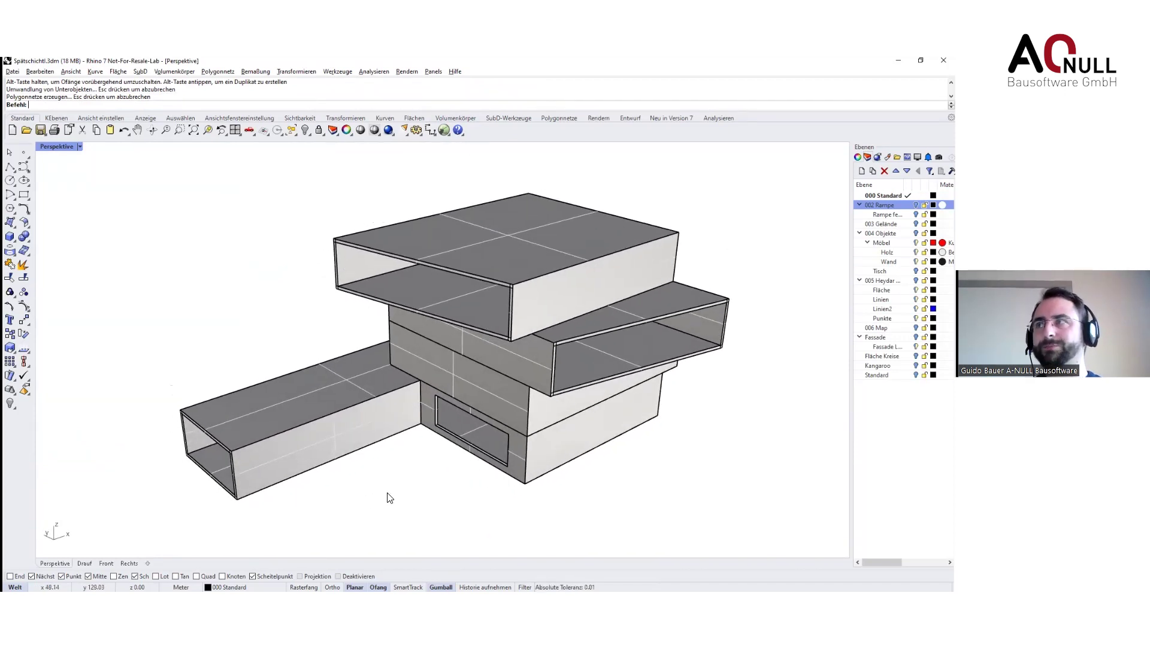
Draw a four-point control point curve along the wing's lower long edge, from the building corner to the wing's open end
left_click(24, 173)
left_click(421, 425)
left_click(375, 442)
left_click(309, 469)
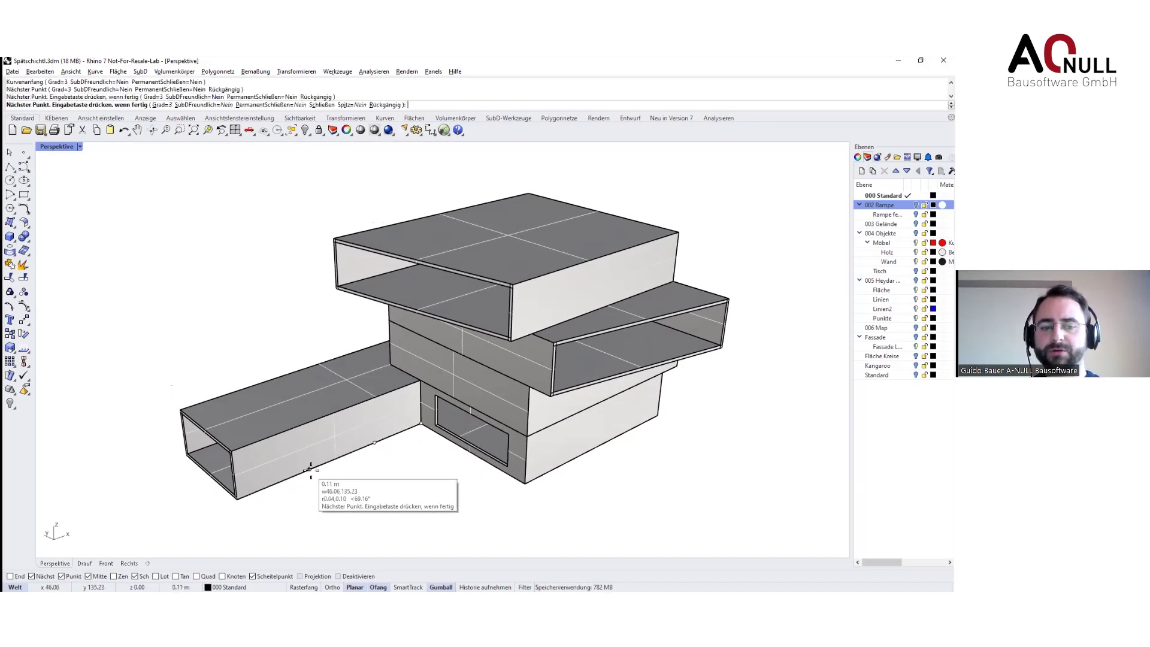
left_click(240, 502)
key("Return")
right_click_drag(388, 490, 411, 490, "shift")
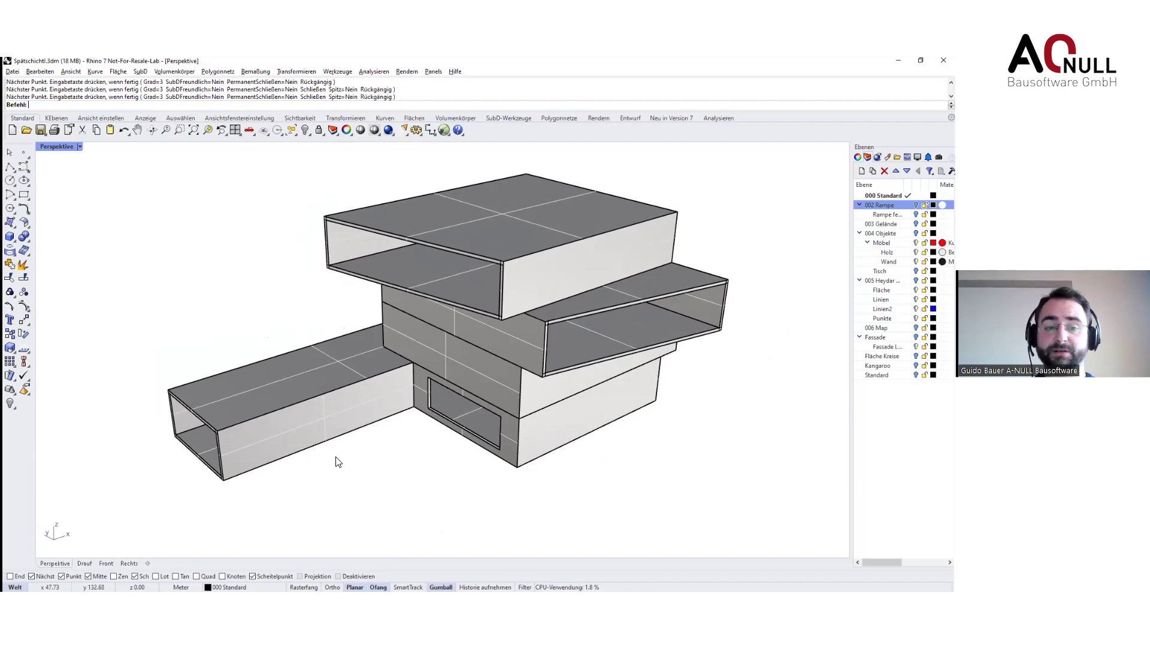
Apply CageEdit to the ground storey with its wing, using the curve along the lower edge as control object
left_click(349, 118)
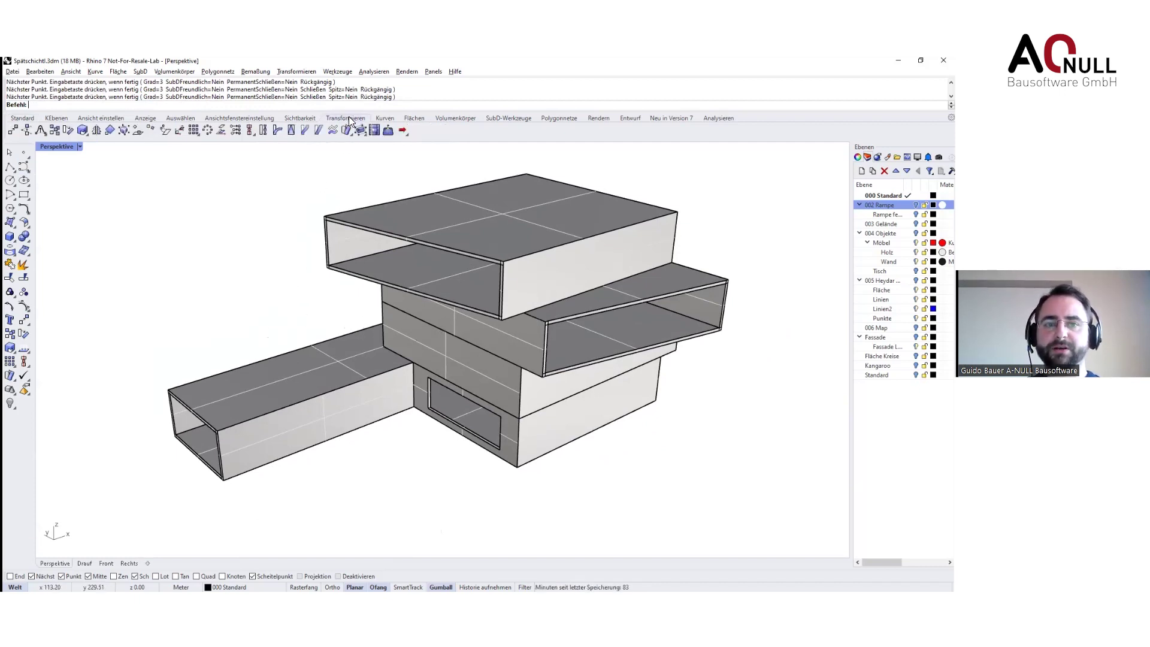
left_click(361, 130)
left_click_drag(235, 313, 153, 417)
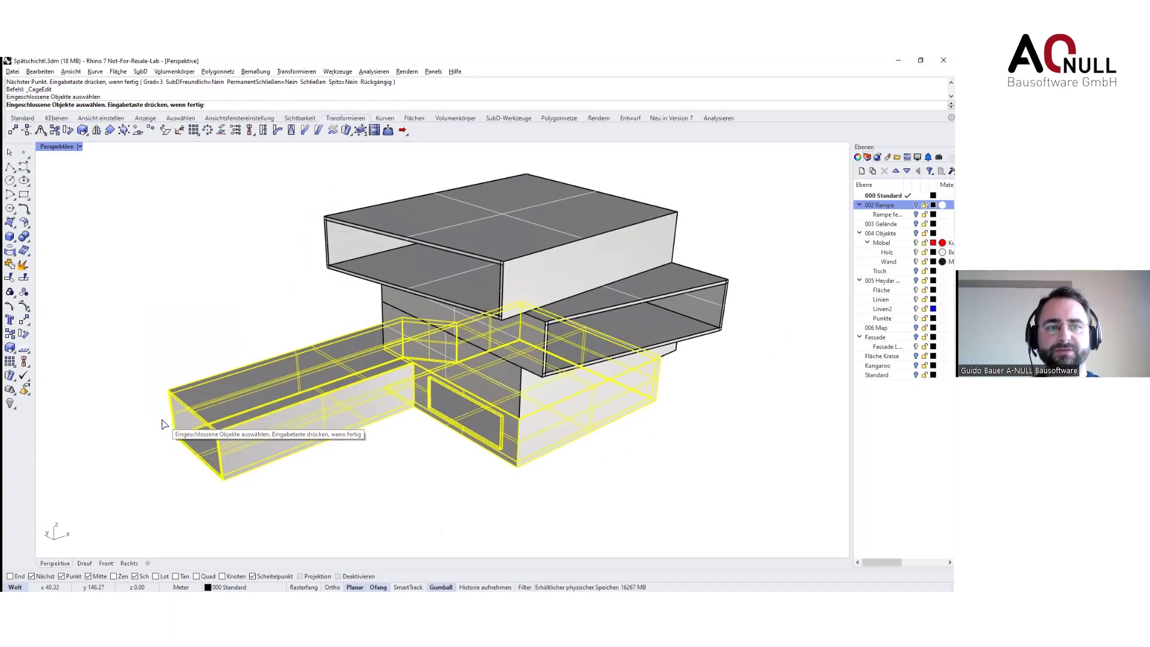
key("Return")
left_click(264, 471)
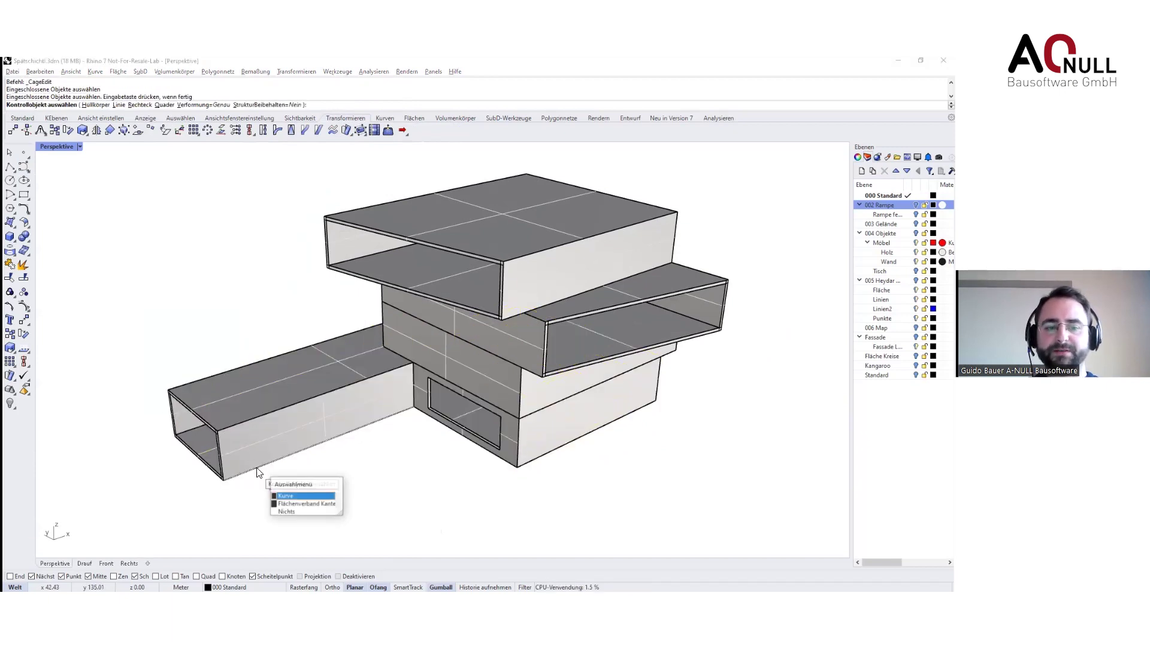
left_click(286, 497)
key("Return")
Move the outer control points of the cage curve to bend the wing into an arc
left_click_drag(139, 460, 220, 521)
right_click_drag(269, 511, 303, 398, "shift")
left_click_drag(278, 348, 323, 422)
right_click_drag(431, 436, 464, 419)
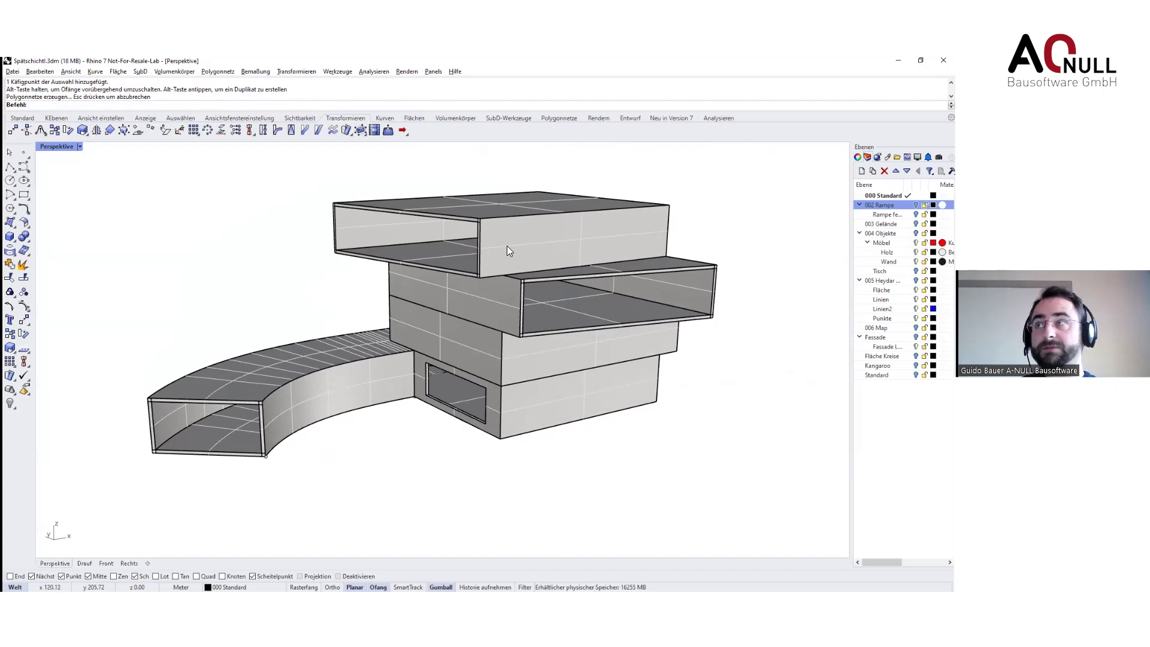
right_click_drag(403, 439, 391, 465, "shift")
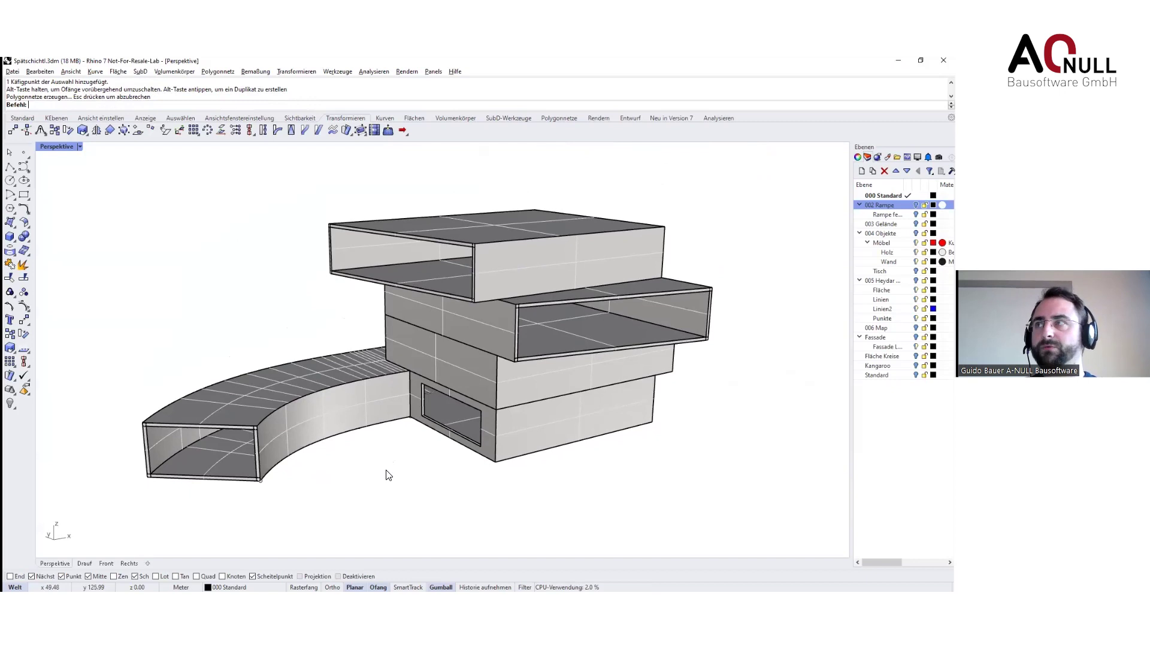
right_click_drag(389, 466, 473, 484)
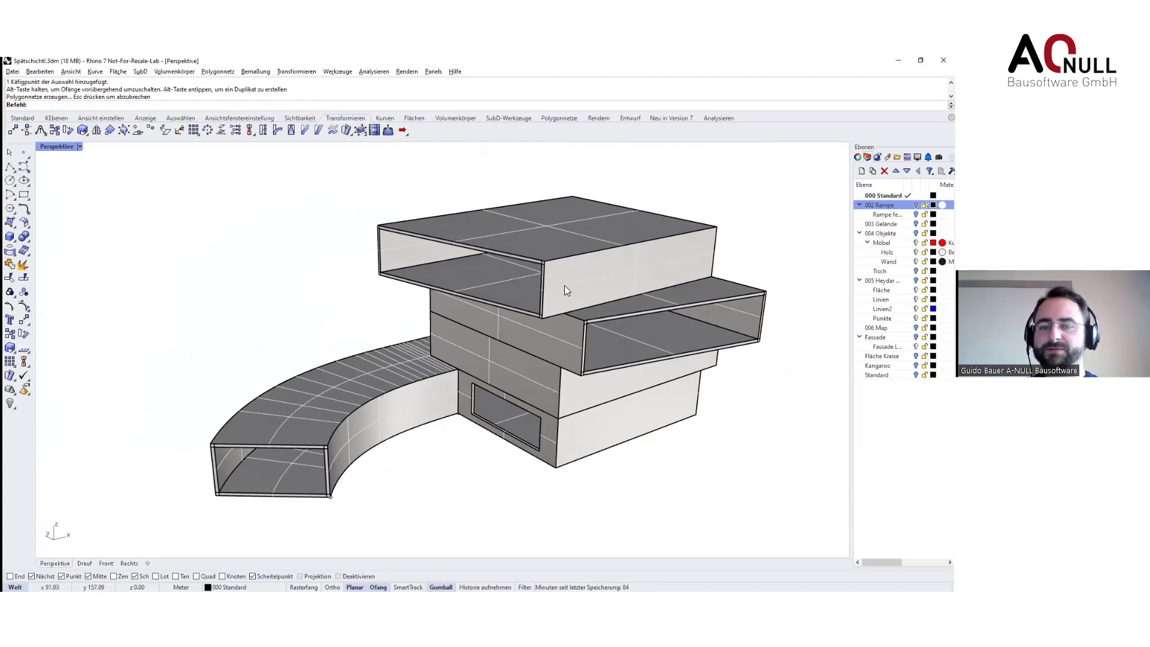
Show the layer 002 Rampe and bring its guide curves and profile into view
right_click_drag(571, 408, 462, 328)
right_click_drag(359, 370, 405, 389)
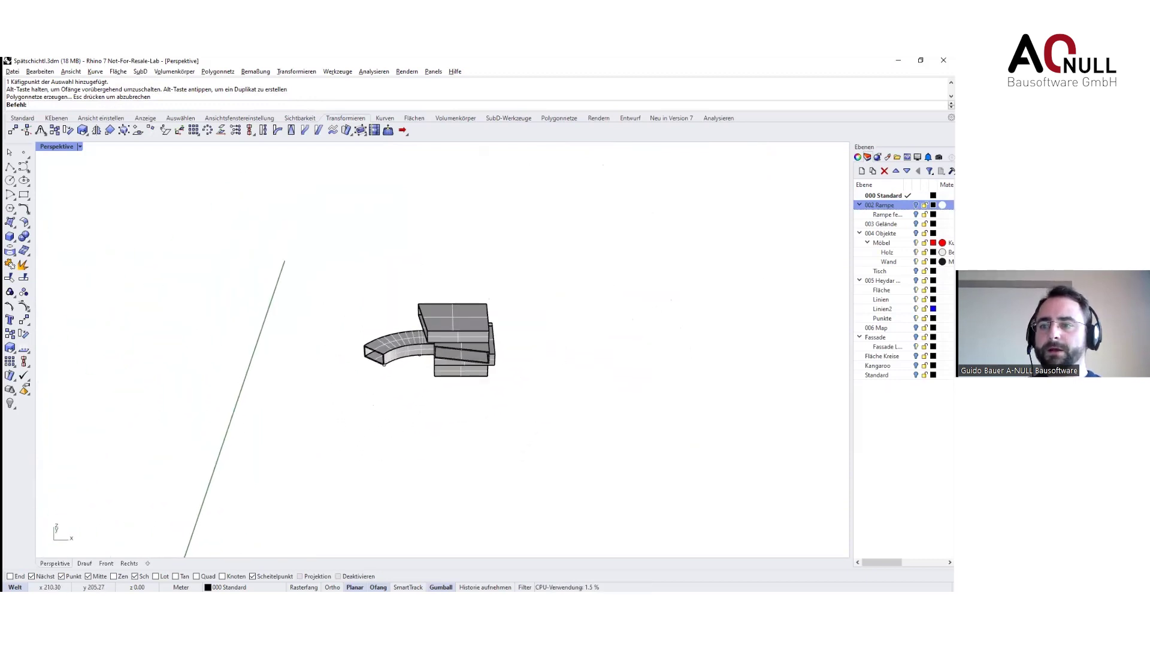
left_click(916, 205)
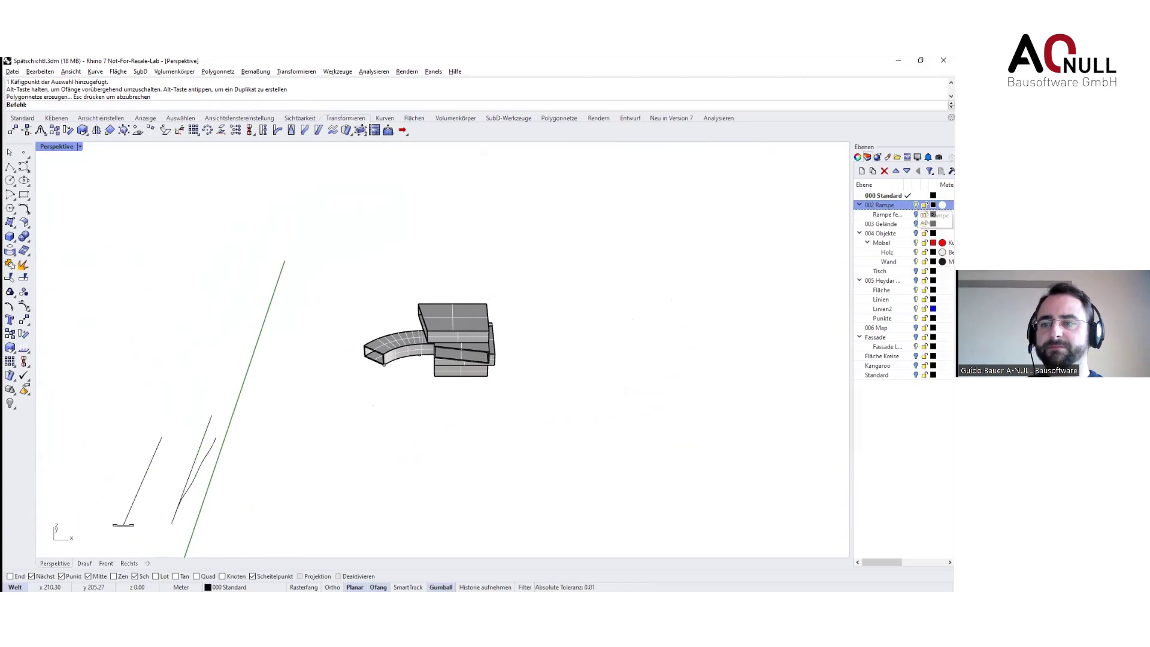
right_click_drag(329, 415, 497, 396, "shift")
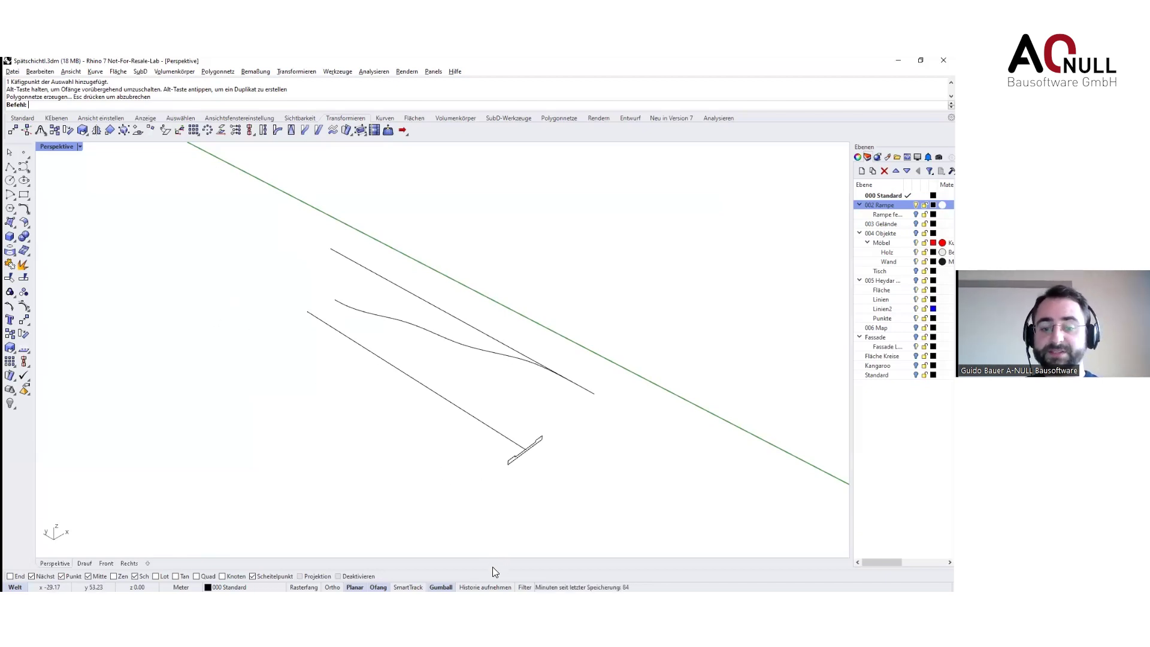
With history recording on, flow the wavy height curve from its straight base line onto the ramp's axis line
left_click(483, 588)
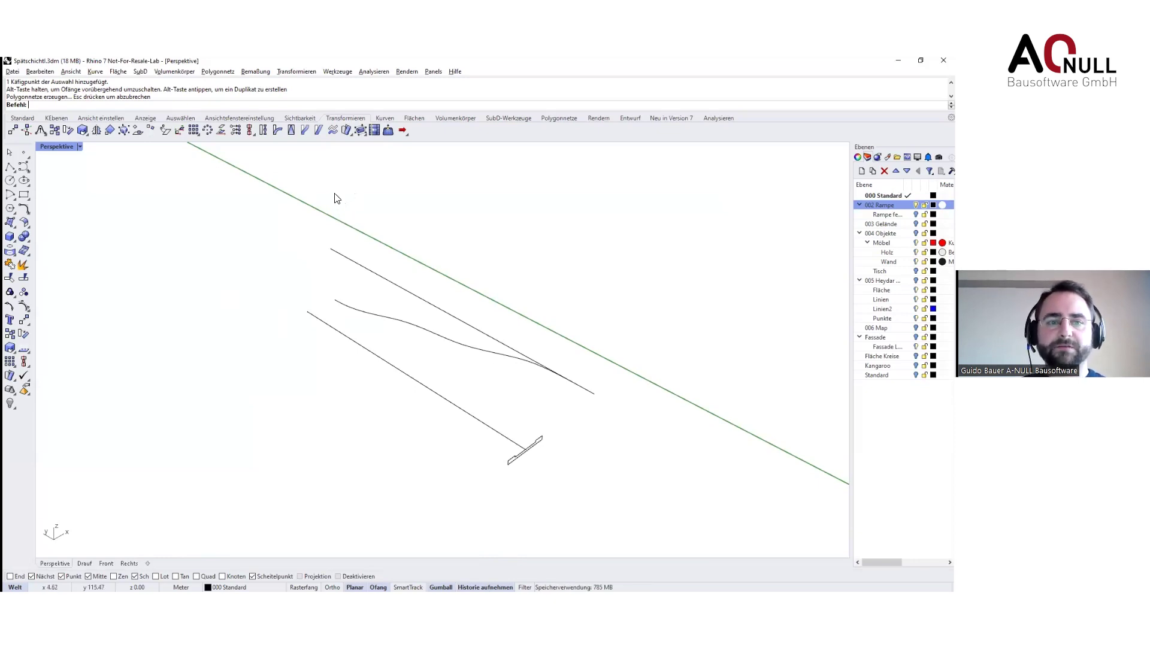
left_click(304, 132)
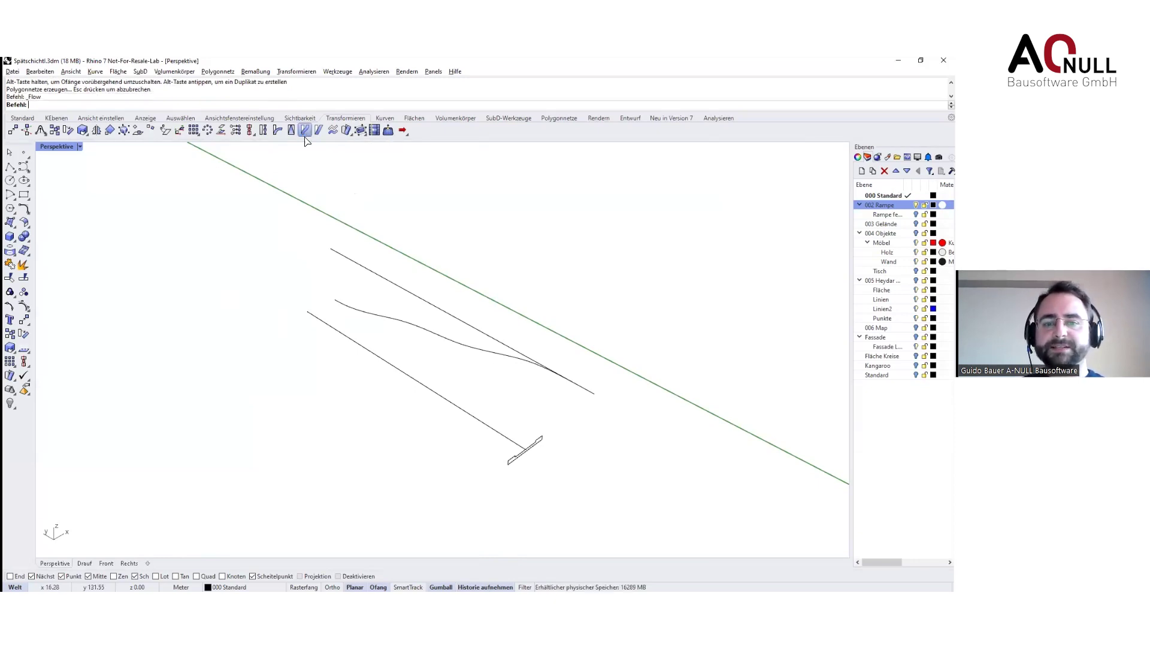
left_click(504, 355)
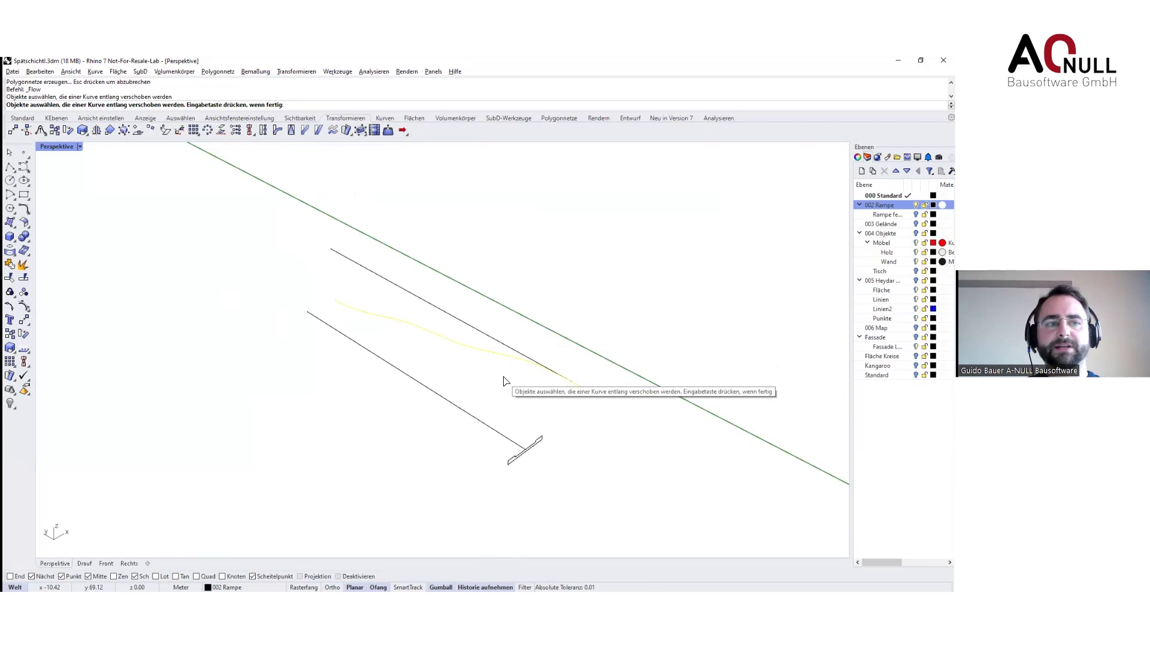
key("Return")
left_click(509, 348)
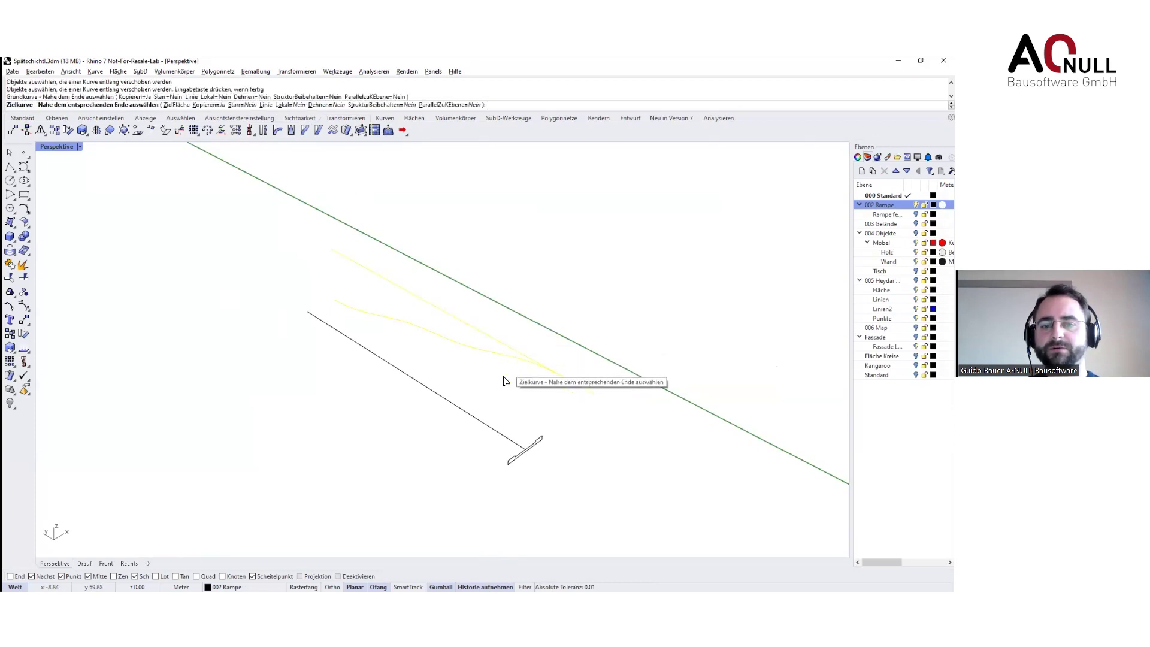
left_click(490, 428)
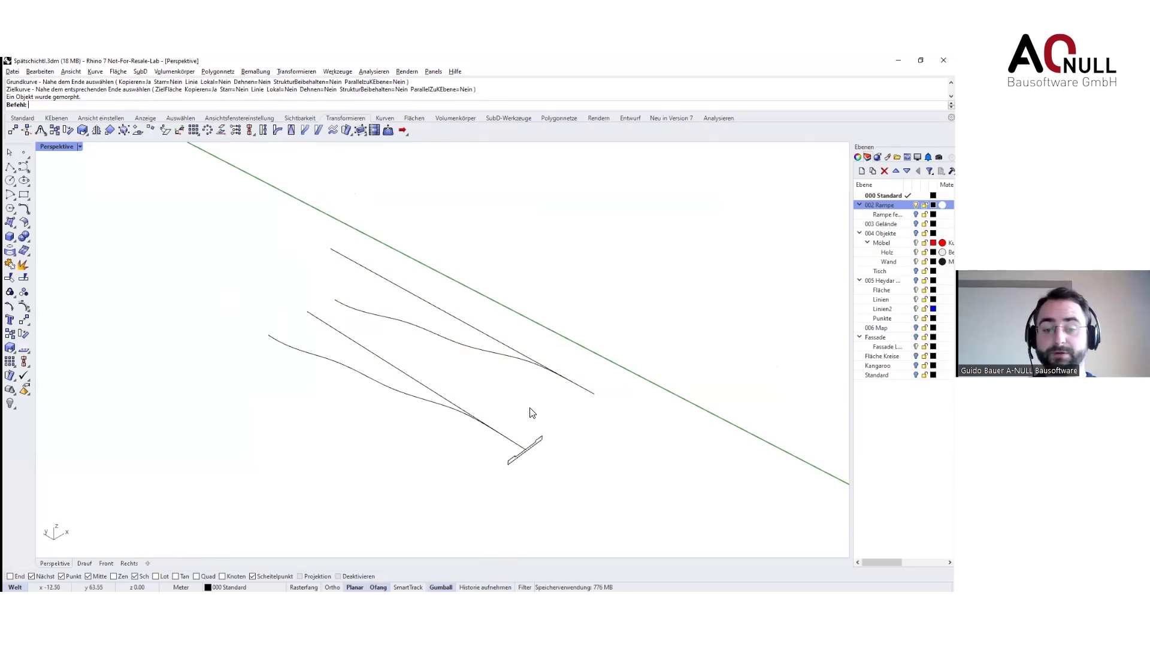
With history recording on, sweep the ramp profile along the flowed curve using the ParallelZuKEbene option
left_click(487, 587)
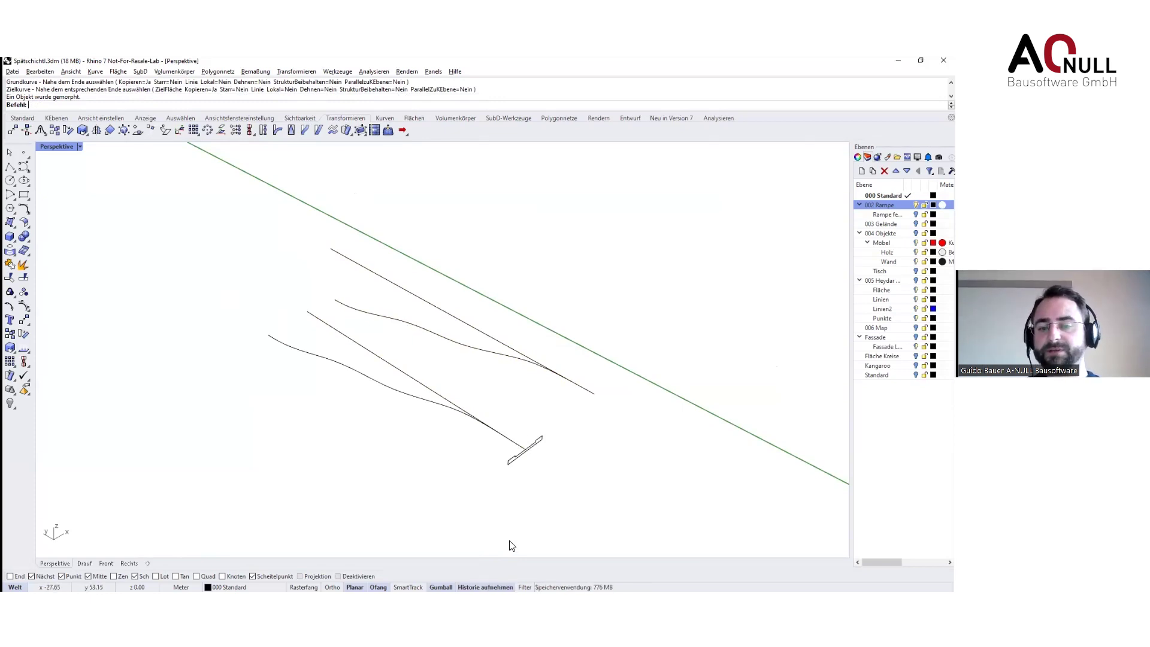
left_click(13, 225)
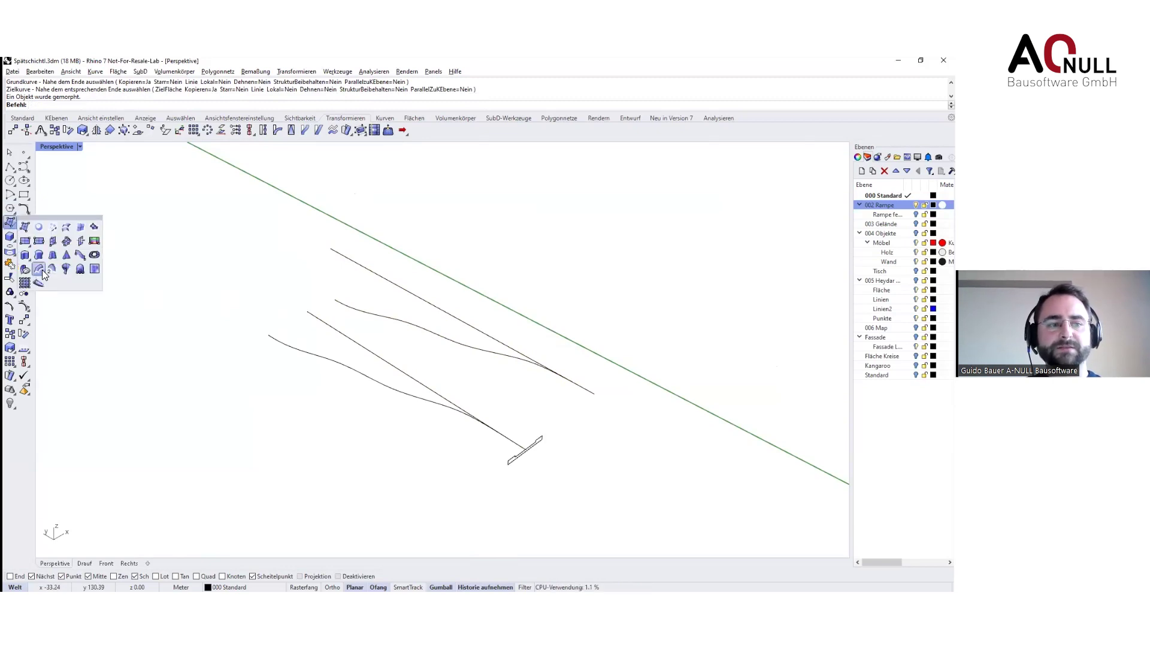
left_click(43, 274)
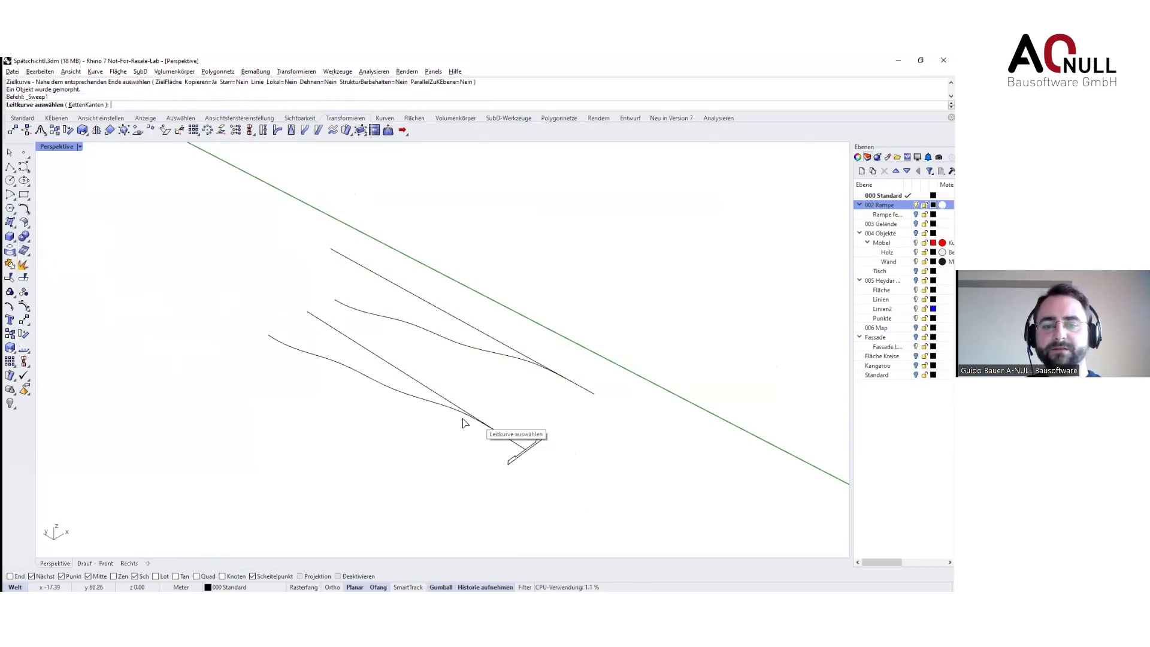
left_click(448, 407)
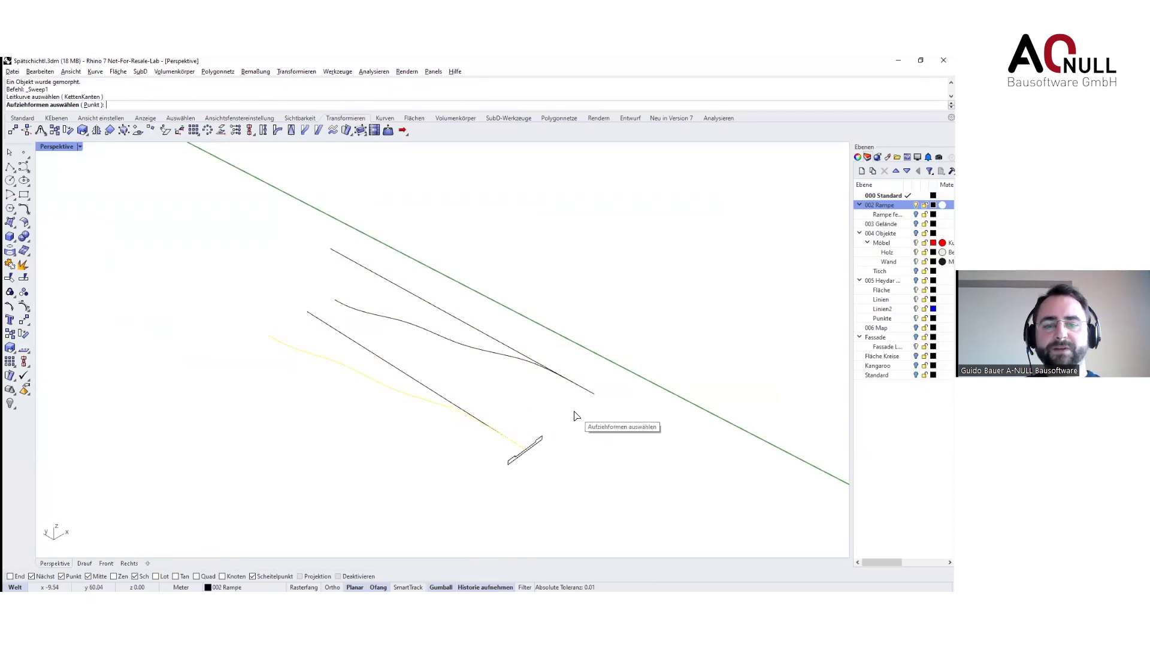
left_click(539, 442)
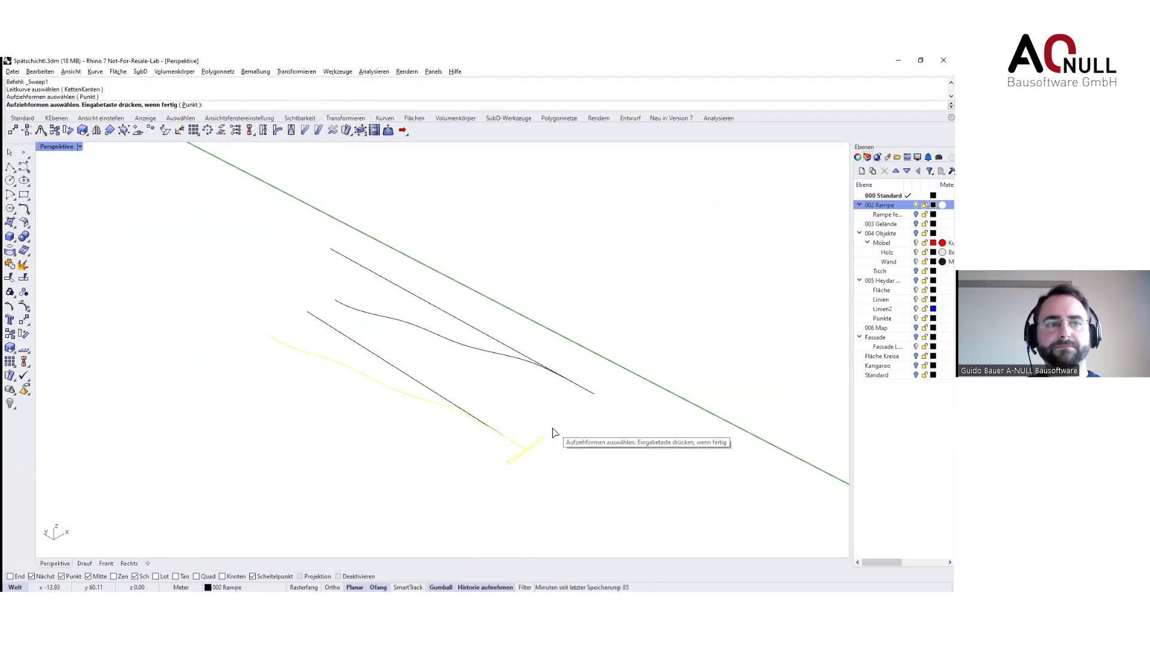
key("Return")
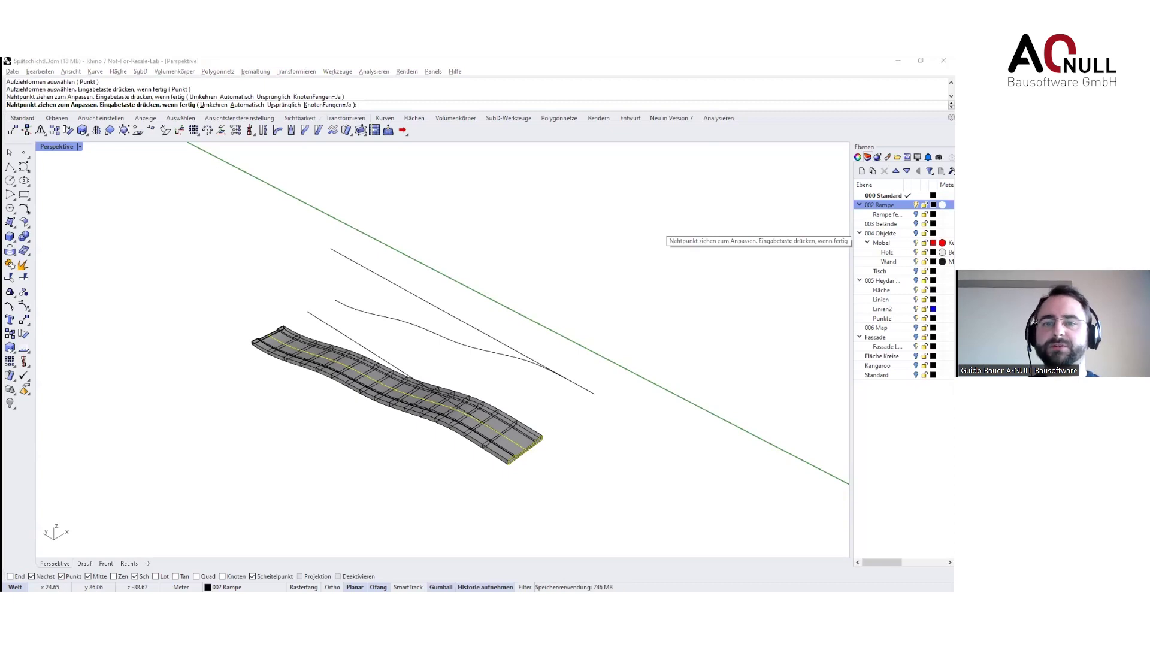
key("Return")
left_click(471, 199)
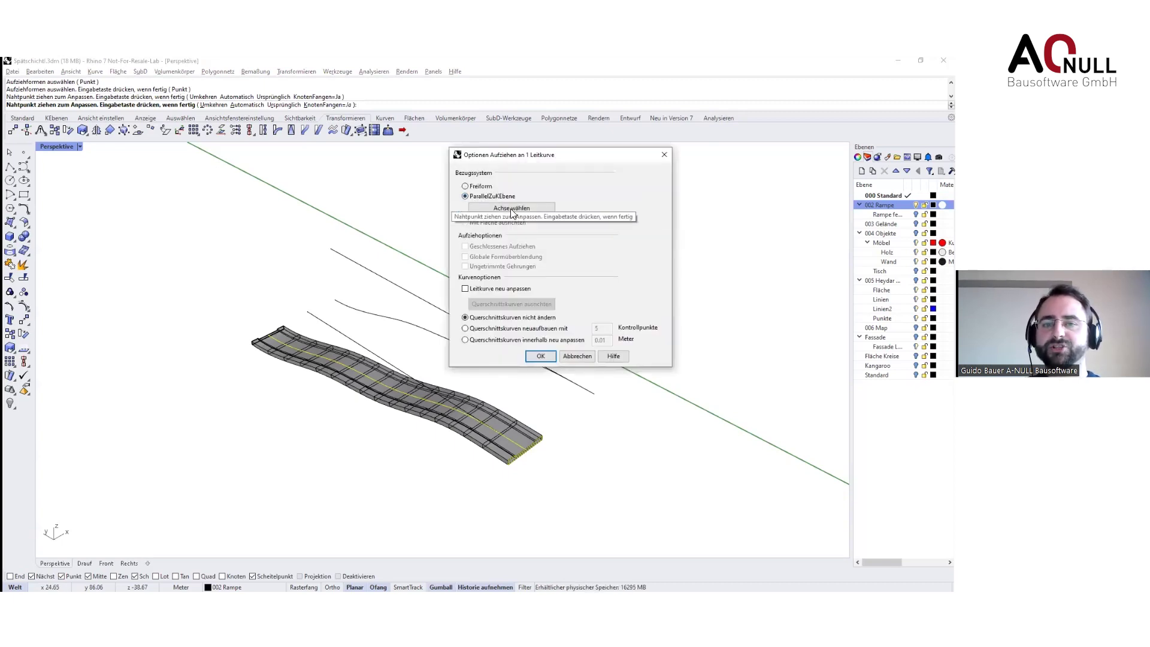
left_click(541, 356)
Reshape the ramp's height curve by moving its control points
right_click_drag(629, 457, 429, 211)
right_click_drag(329, 339, 522, 429)
left_click(519, 411)
scroll(572, 399, "up", 5)
left_click_drag(557, 379, 604, 411)
left_click_drag(582, 368, 617, 401)
key("Escape")
Move the far end control point of the ramp's axis line sideways to bend the ramp in plan
left_click(408, 317)
right_click_drag(471, 272, 534, 301)
scroll(534, 301, "down", 2)
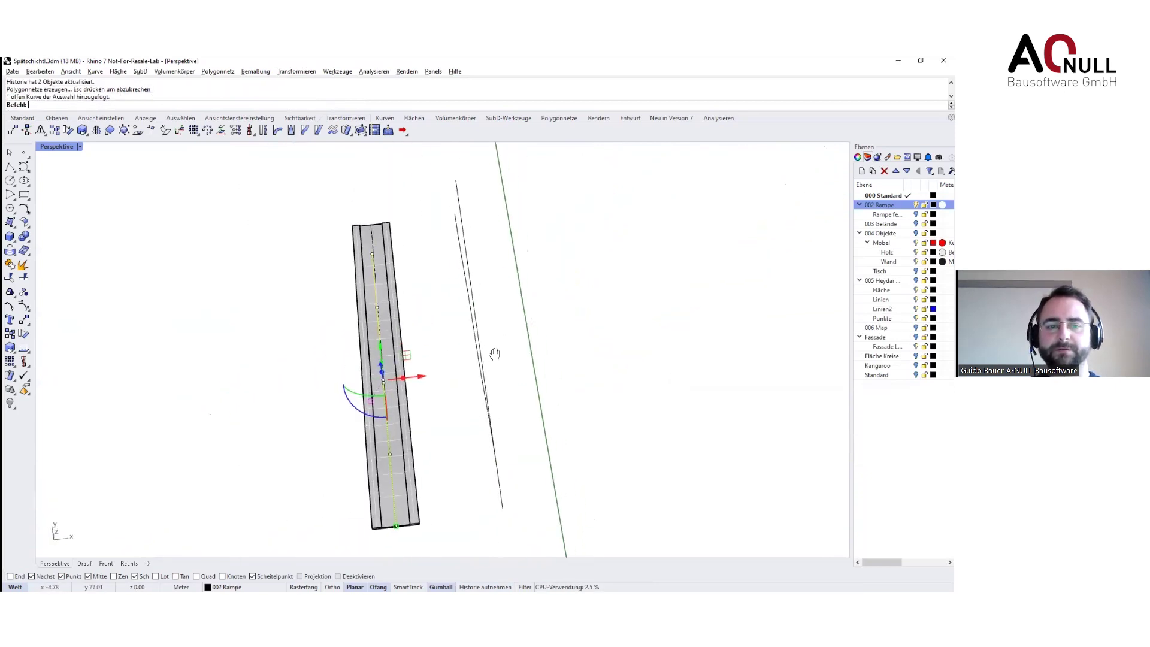
left_click(369, 249)
left_click_drag(396, 251, 241, 268)
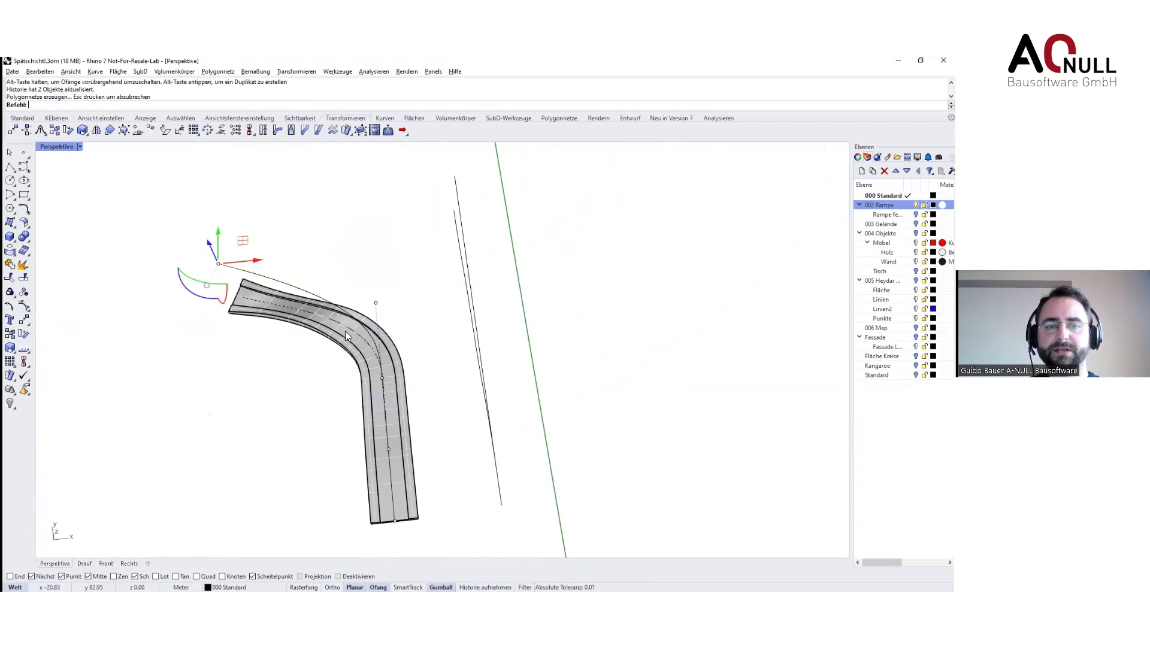
Try to smooth the ramp's bend by moving the axis curve's second control point from the far end
left_click(377, 304)
left_click_drag(378, 304, 339, 335)
mouse_move(393, 298)
right_mouse_down()
mouse_move(410, 311)
mouse_move(436, 283)
mouse_move(369, 316)
mouse_move(394, 278)
right_mouse_up()
key("Escape")
right_click_drag(334, 341, 466, 308)
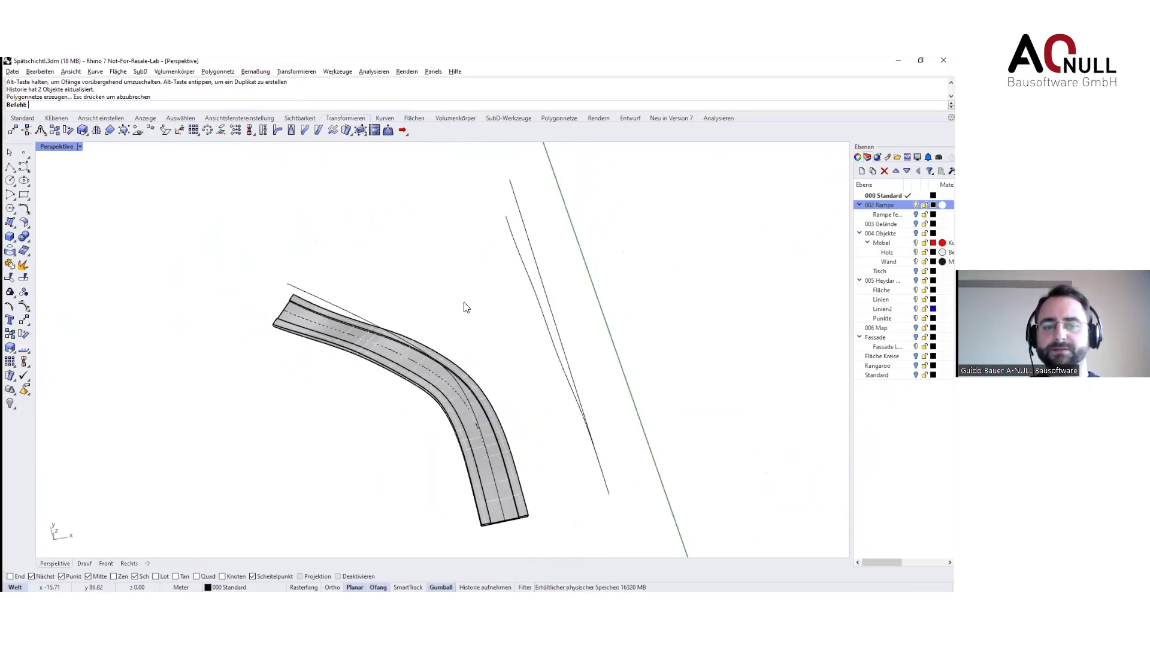
Undo the last two moves of the axis curve's control point and deselect the curve
key("ctrl+z")
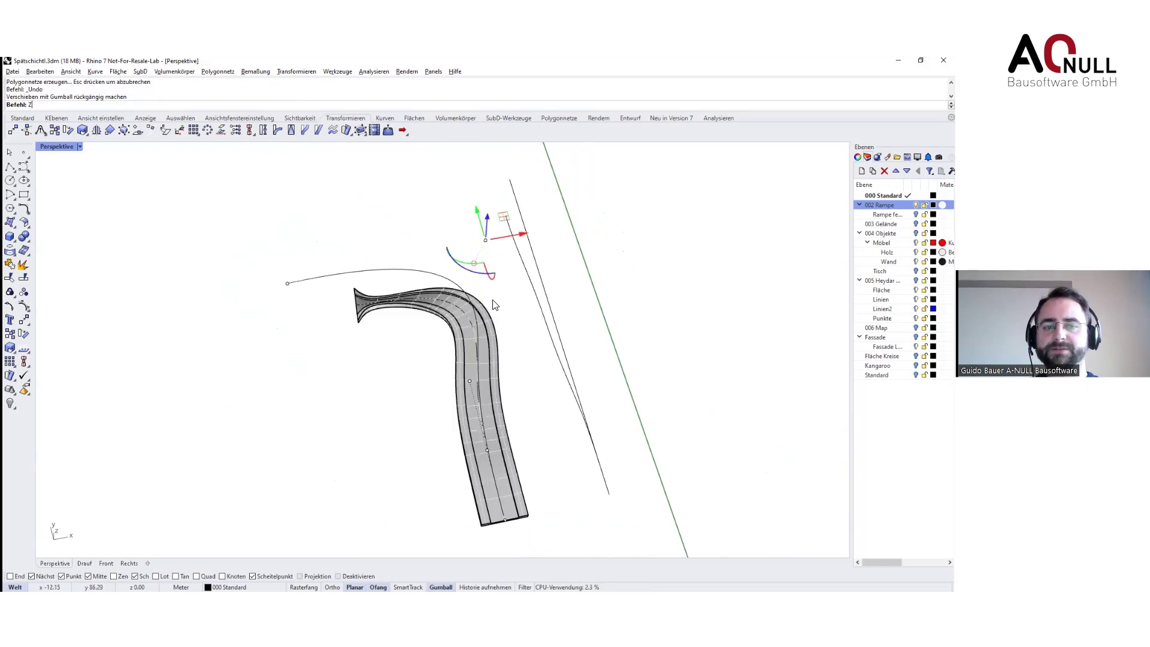
key("ctrl+z")
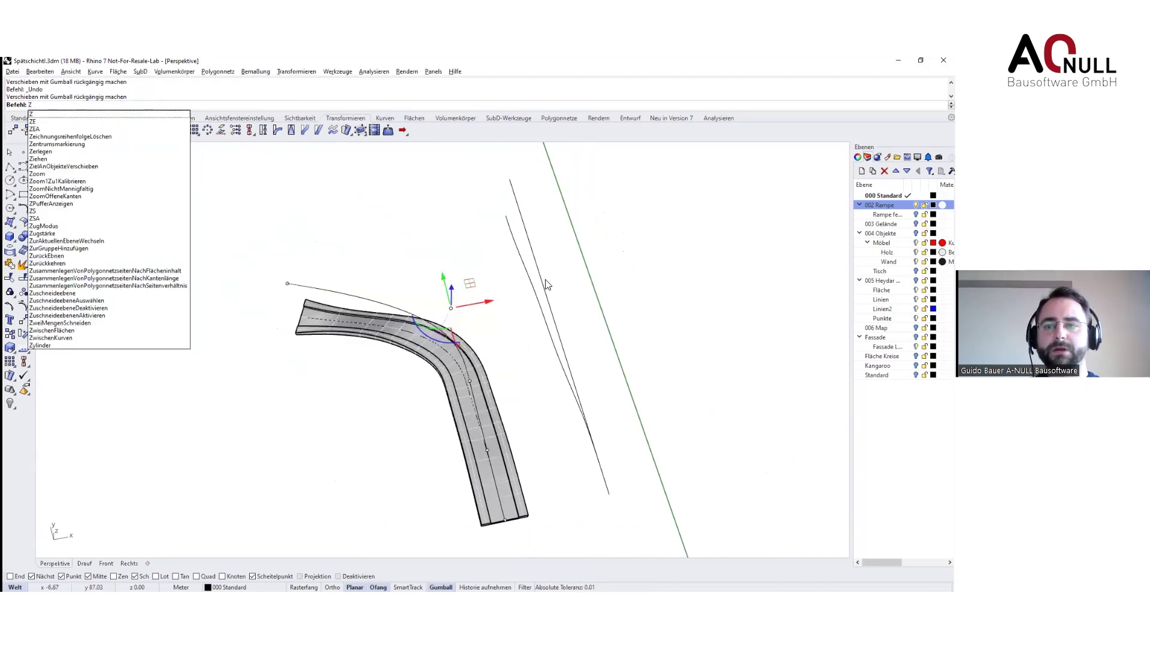
key("Escape")
key("Escape")
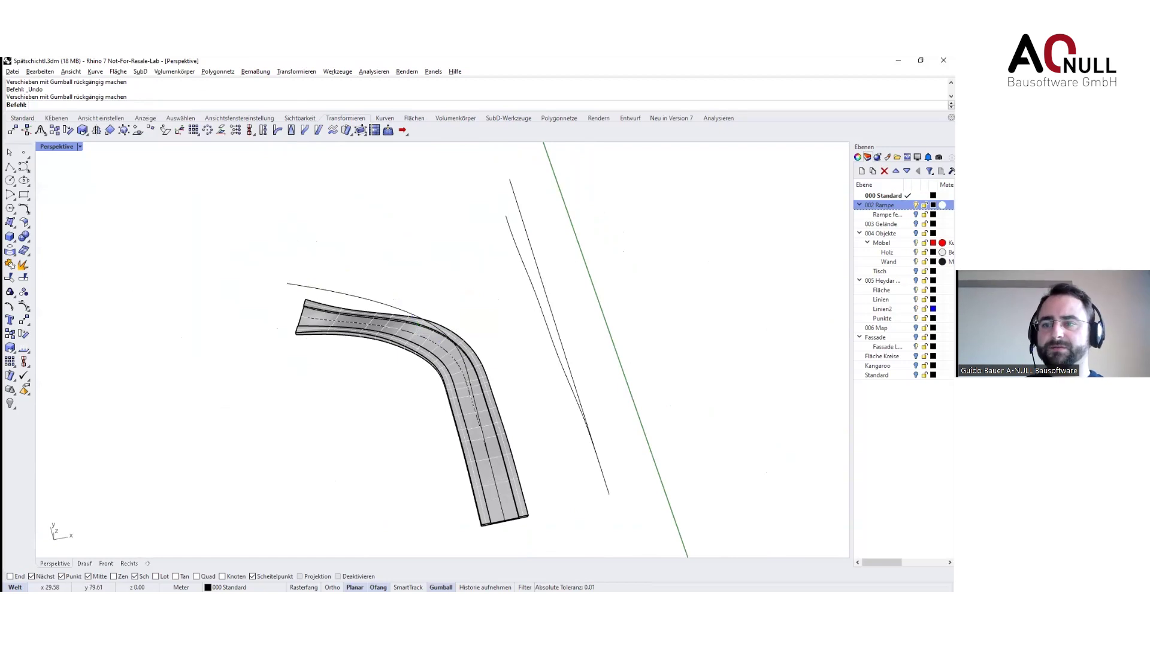
Show the finished ramp with its embankment from the sublayer below 002 Rampe and view it from several sides
left_click(887, 215)
right_click_drag(708, 272, 519, 274)
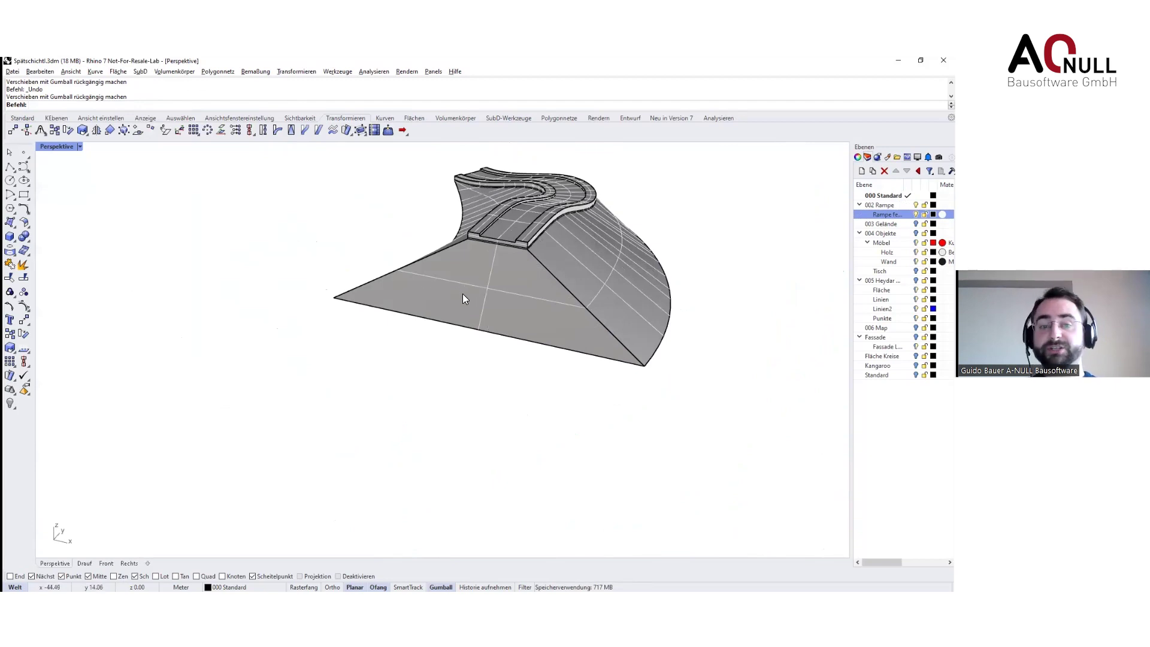
right_click_drag(557, 314, 502, 325)
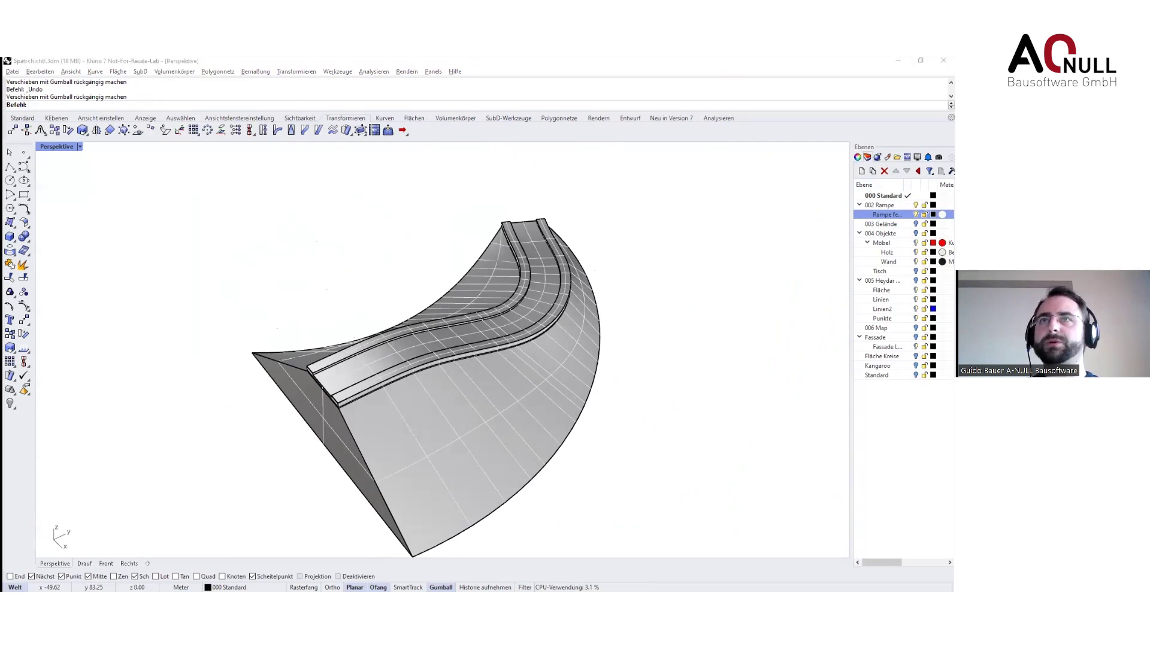
Switch to Archicad, maximise its window and view the ramp model in 3D
left_click_drag(422, 119, 569, 125)
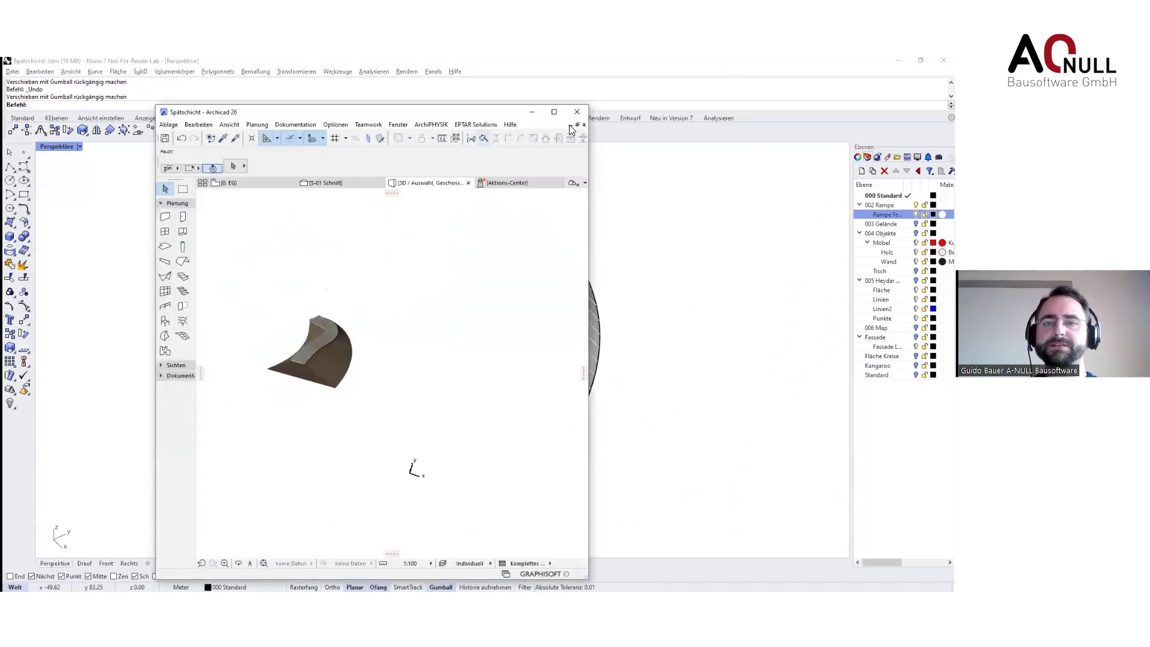
left_click(555, 112)
right_click(601, 335)
key("Escape")
scroll(293, 312, "up", 2)
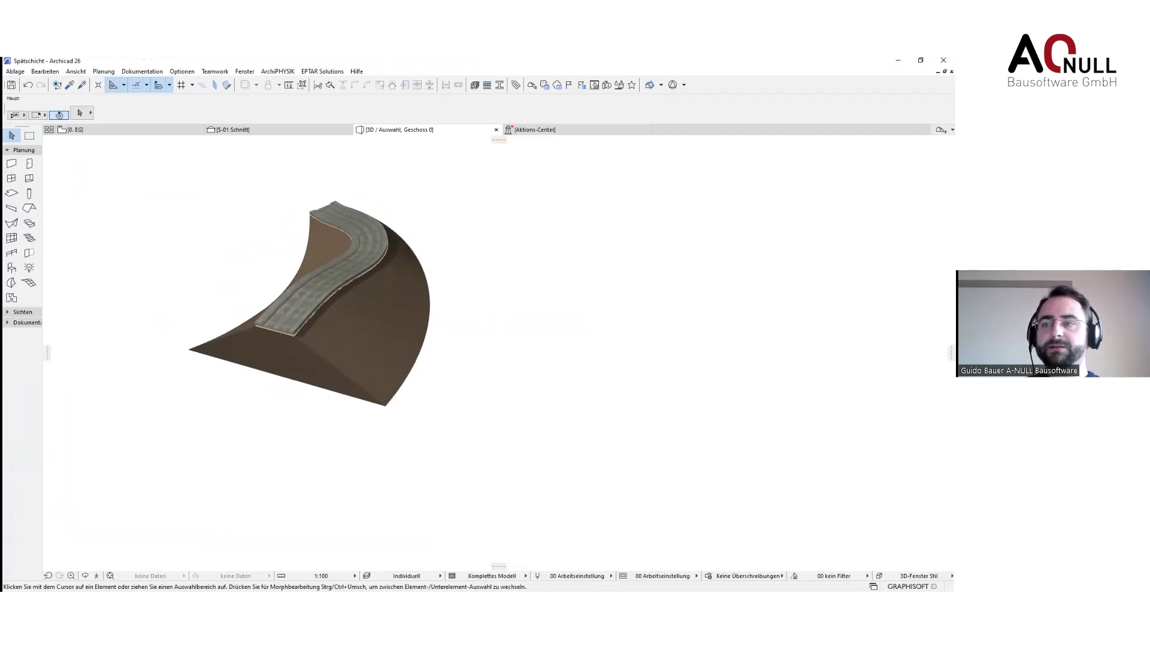
Open the section S-01 Schnitt and view the cut through the ramp's layers
left_click(940, 129)
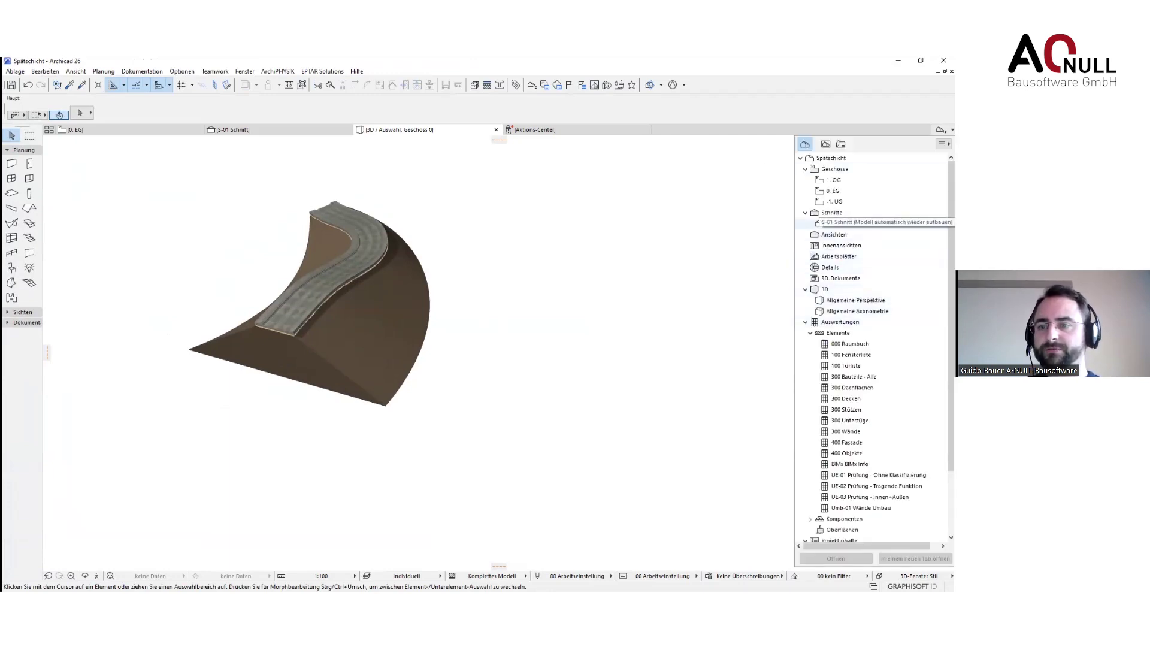
double_click(827, 223)
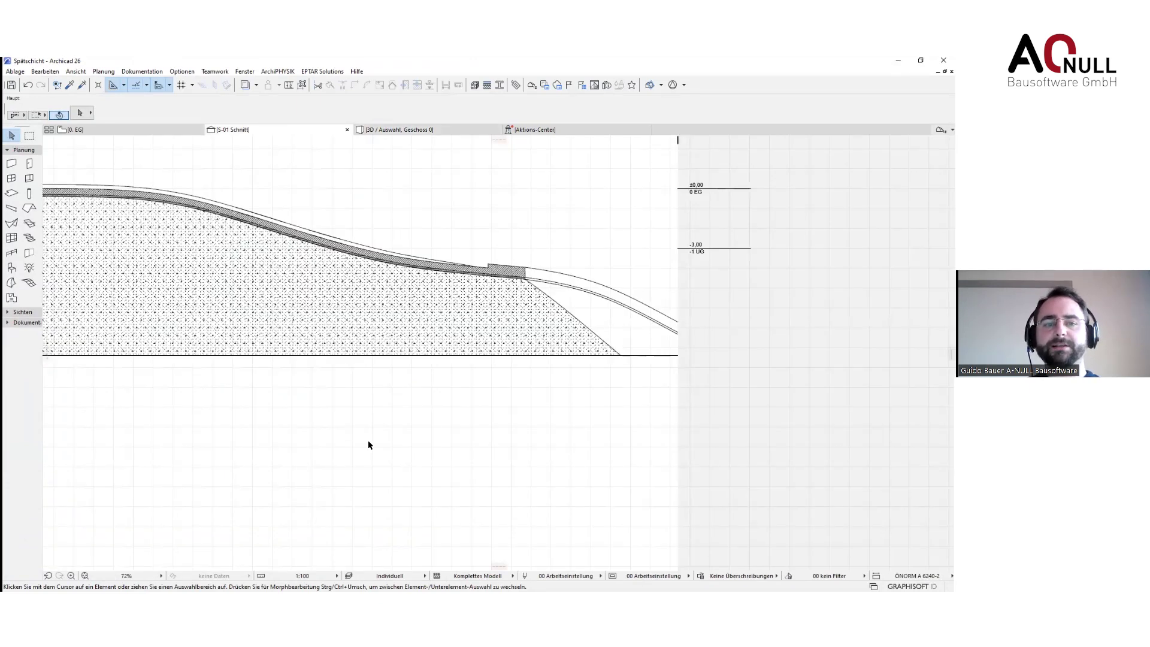
scroll(275, 351, "up", 6)
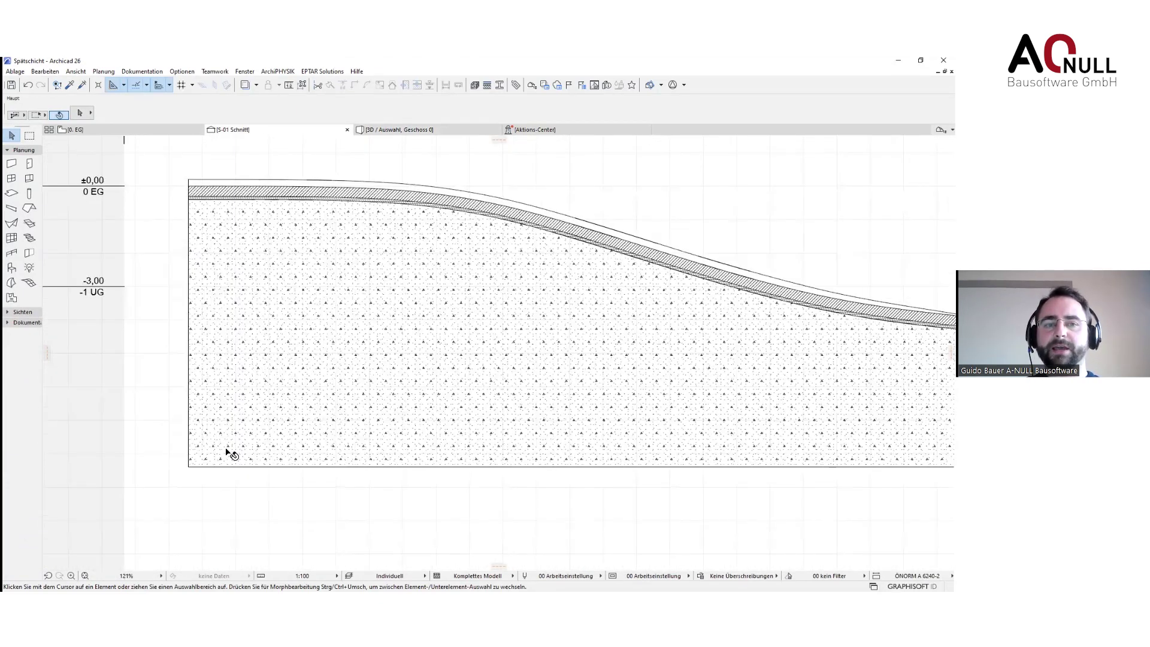
Examine the Rhino import display settings of the ramp's concrete edge object in the section, leaving them as they are
left_click(281, 191)
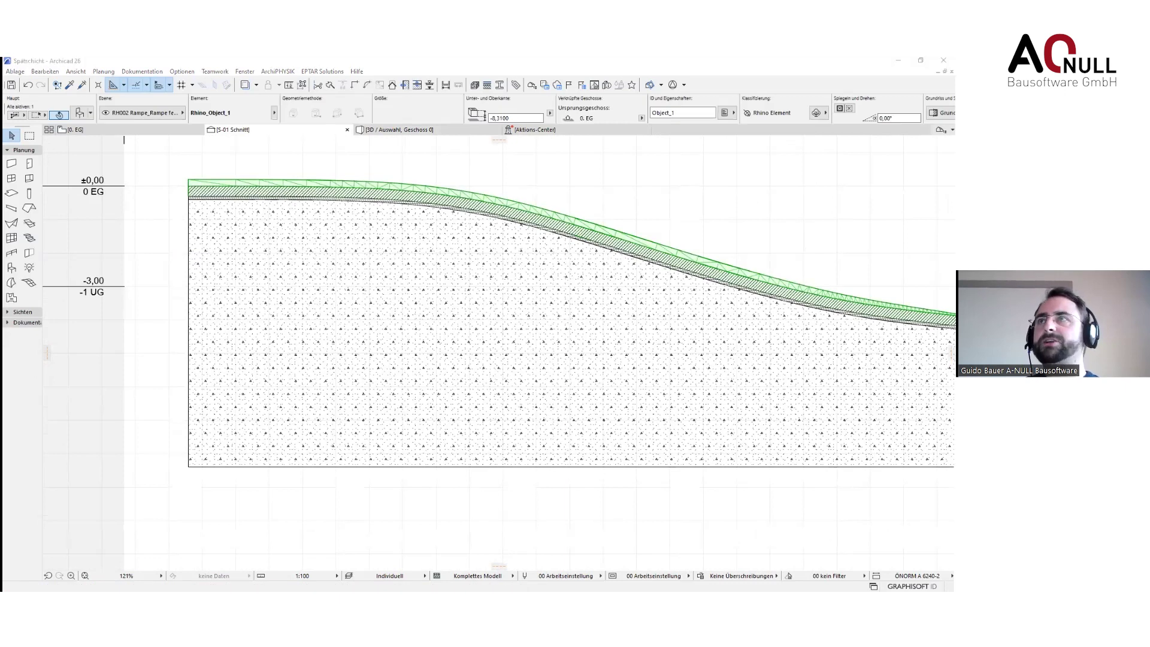
left_click(475, 86)
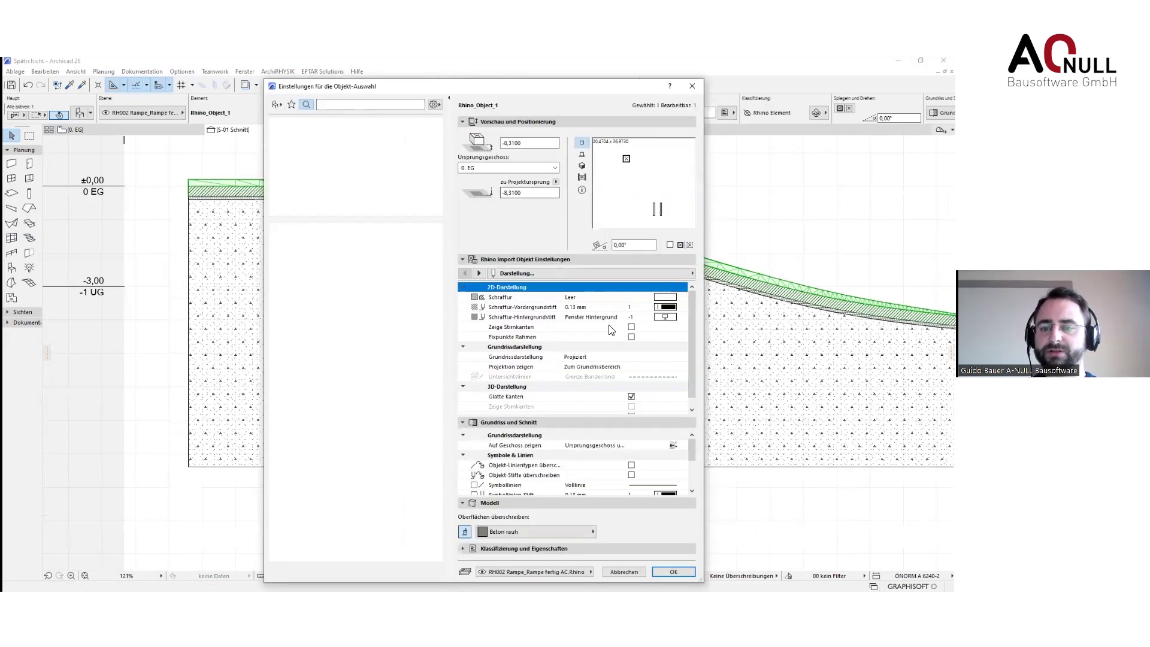
scroll(629, 399, "down", 1)
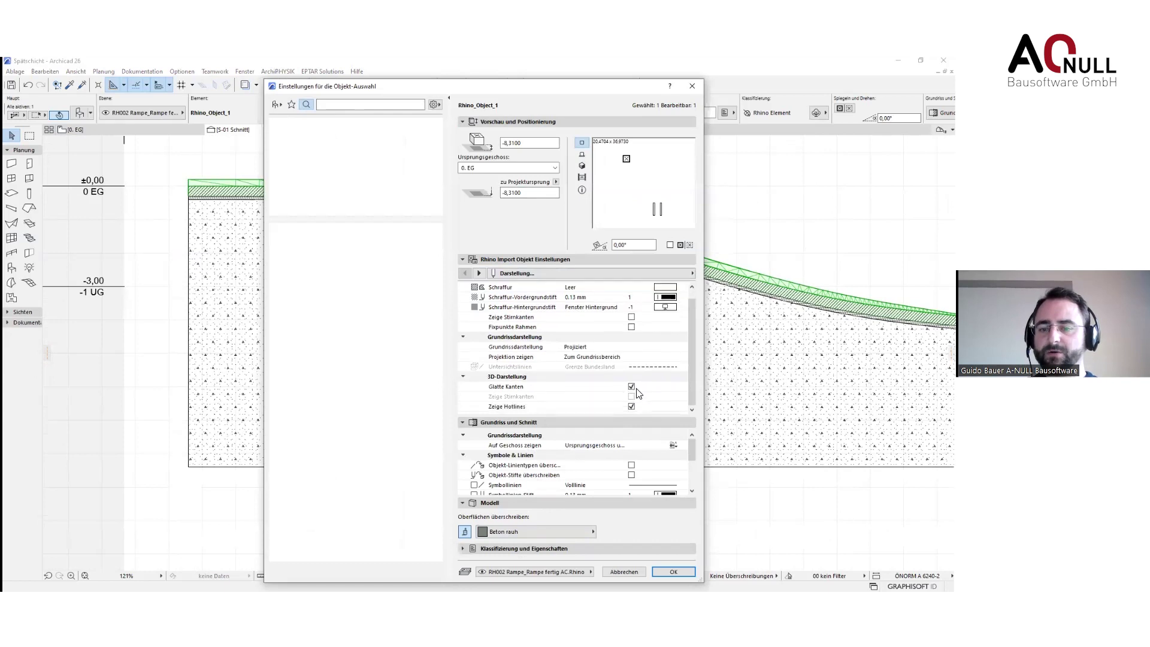
left_click(692, 86)
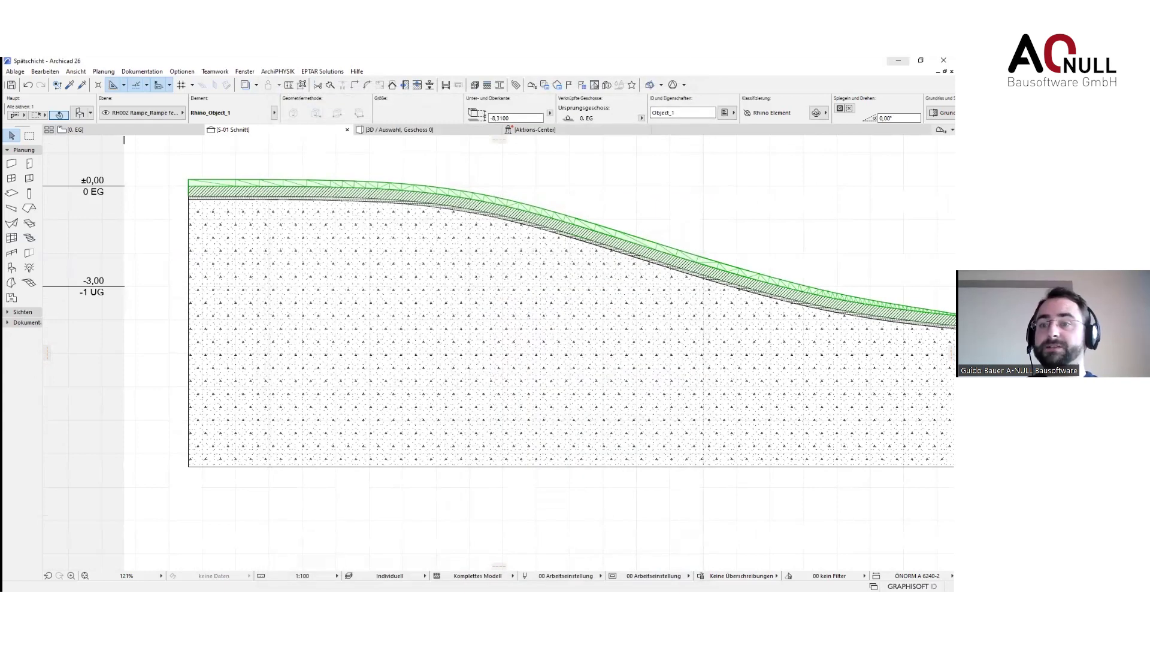
Switch to Rhino and hide the finished ramp's sublayer below 002 Rampe
left_click(898, 61)
scroll(665, 286, "down", 3)
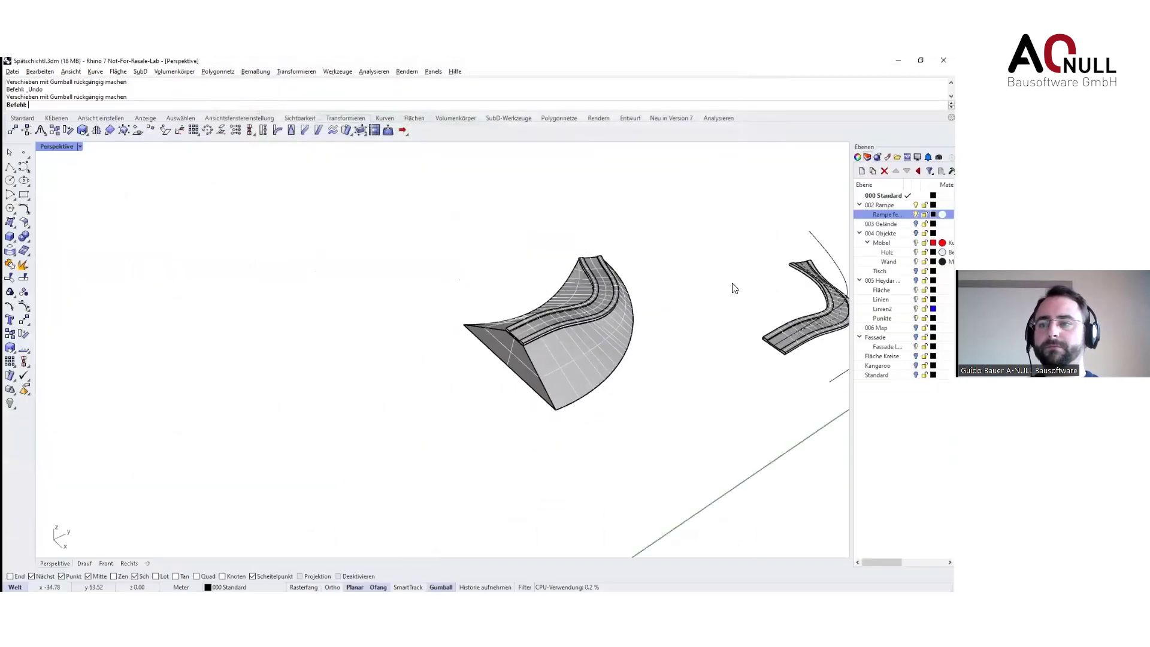
left_click(916, 215)
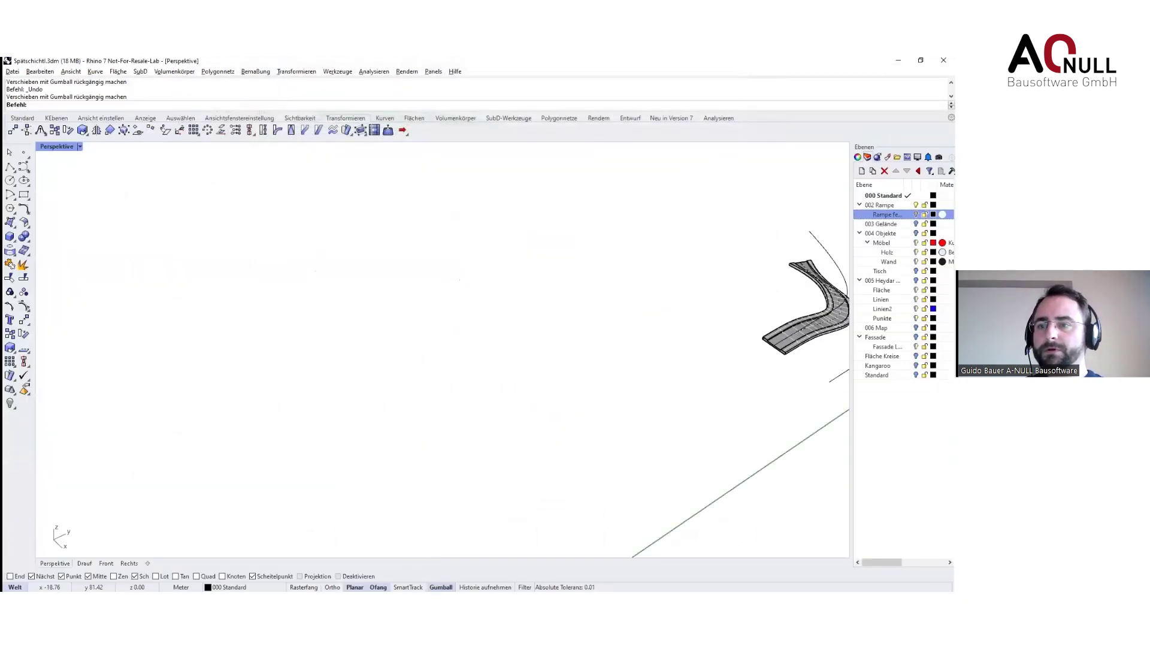
right_click_drag(676, 303, 500, 254, "shift")
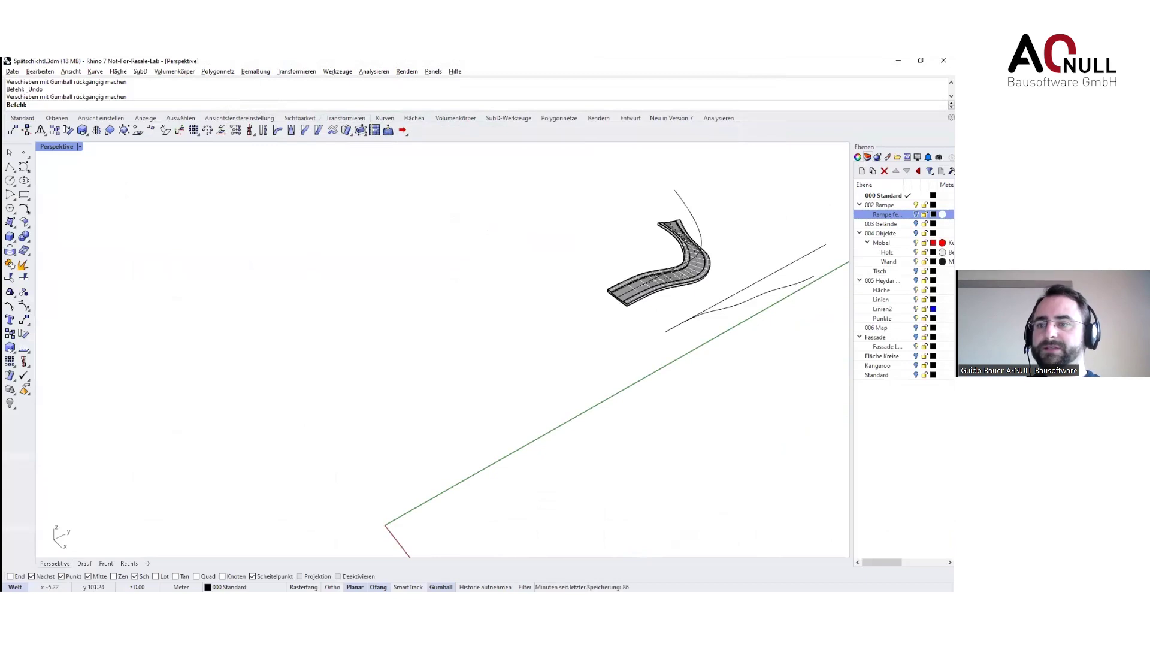
Show the 003 Gelände layer and view the terrain surfaces with the retaining wall between them
left_click(916, 223)
right_click_drag(612, 384, 534, 391, "shift")
right_click_drag(689, 419, 606, 449)
right_click_drag(464, 329, 449, 412, "shift")
scroll(449, 388, "up", 8)
scroll(474, 406, "down", 4)
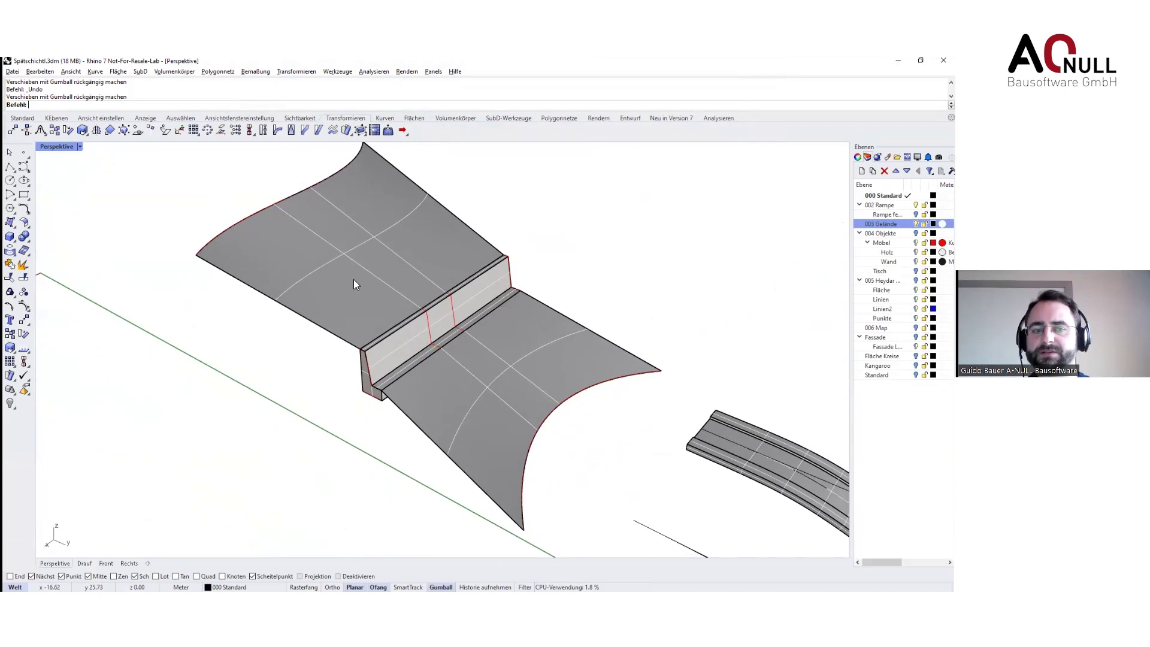
Reshape the lower terrain surface by shifting the corner of its curved outer edge outward, and clear the selection
left_click(550, 418)
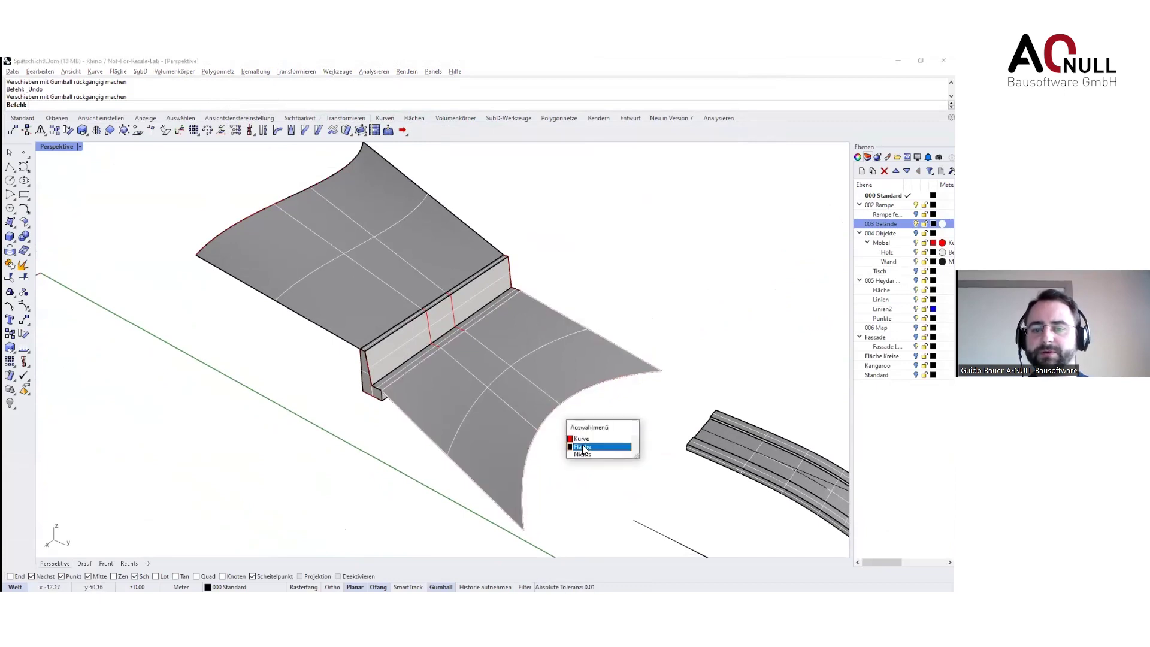
left_click(578, 443)
left_click_drag(659, 353, 711, 392)
left_click(675, 306)
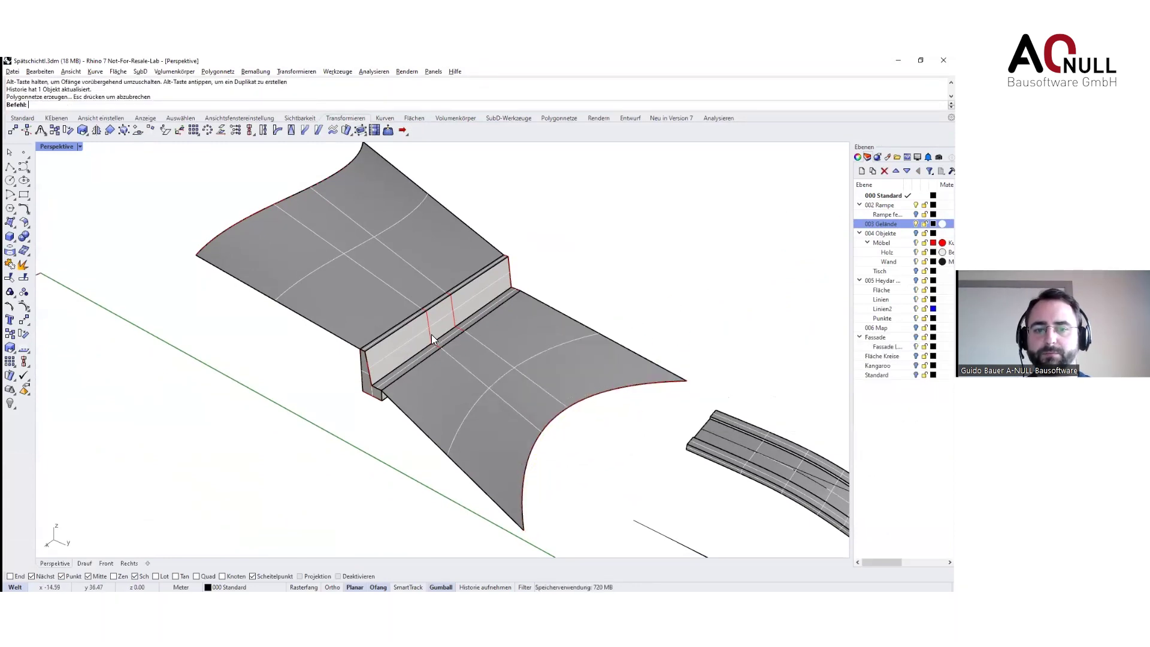
Try bending the retaining wall by moving one of its middle profile curves sideways
left_click(432, 334)
left_click(467, 367)
right_click_drag(467, 368, 525, 385)
left_click_drag(477, 364, 450, 361)
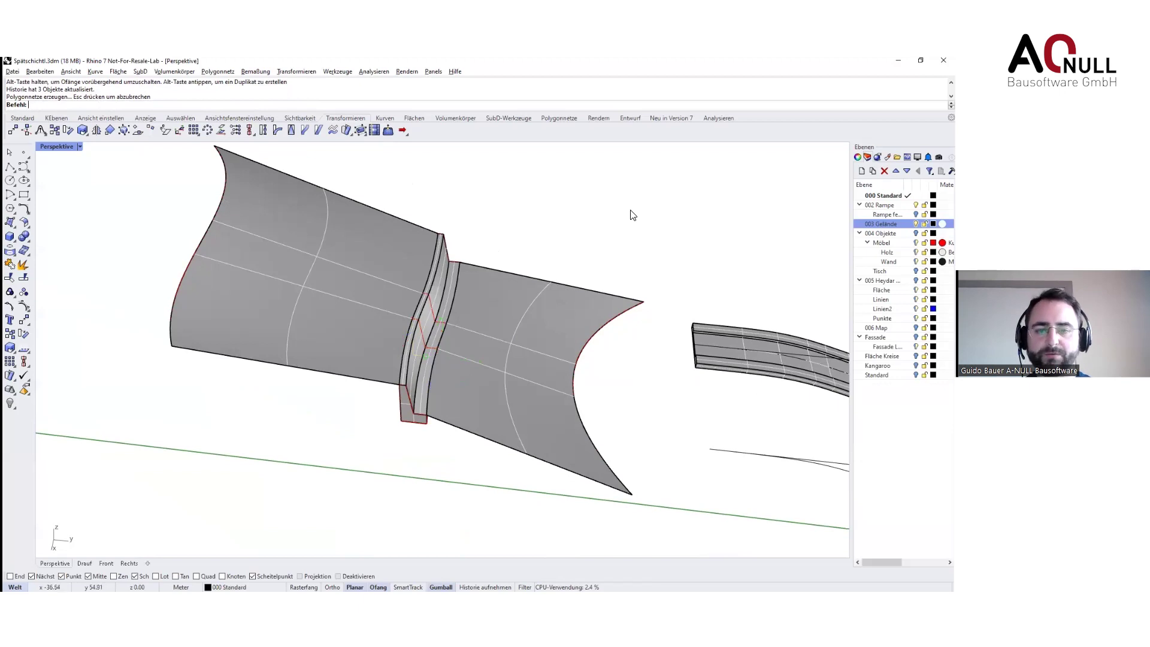
Undo the moves of the retaining wall's profile curves and clear the selection
key("ctrl+z")
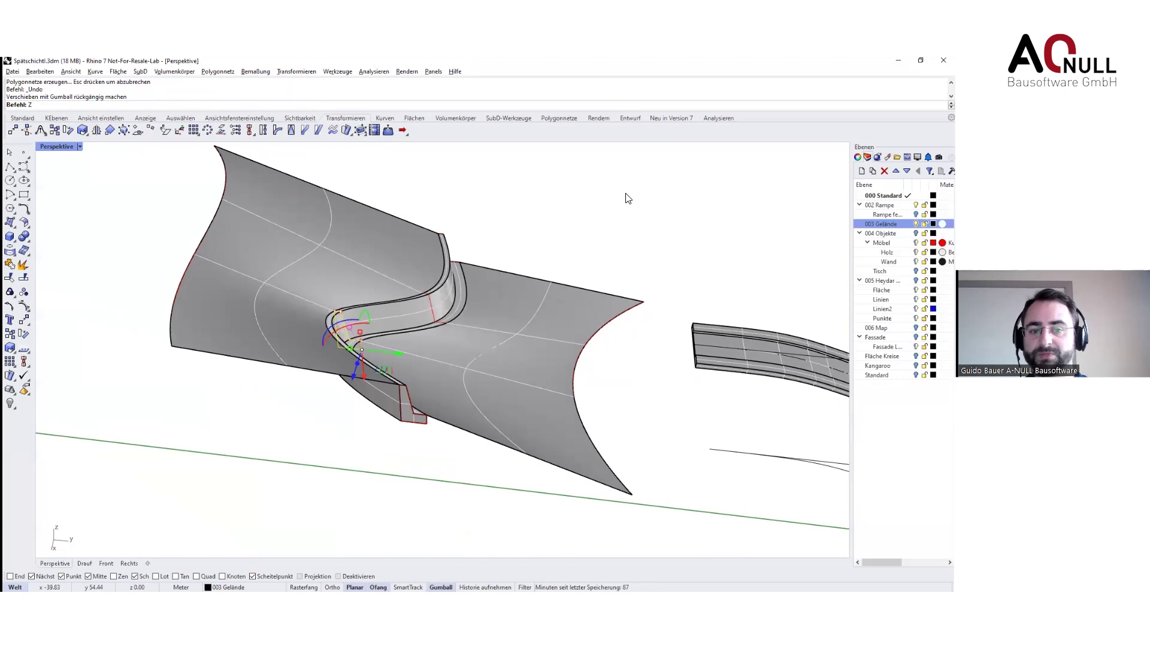
key("Escape")
key("Escape")
key("ctrl+z")
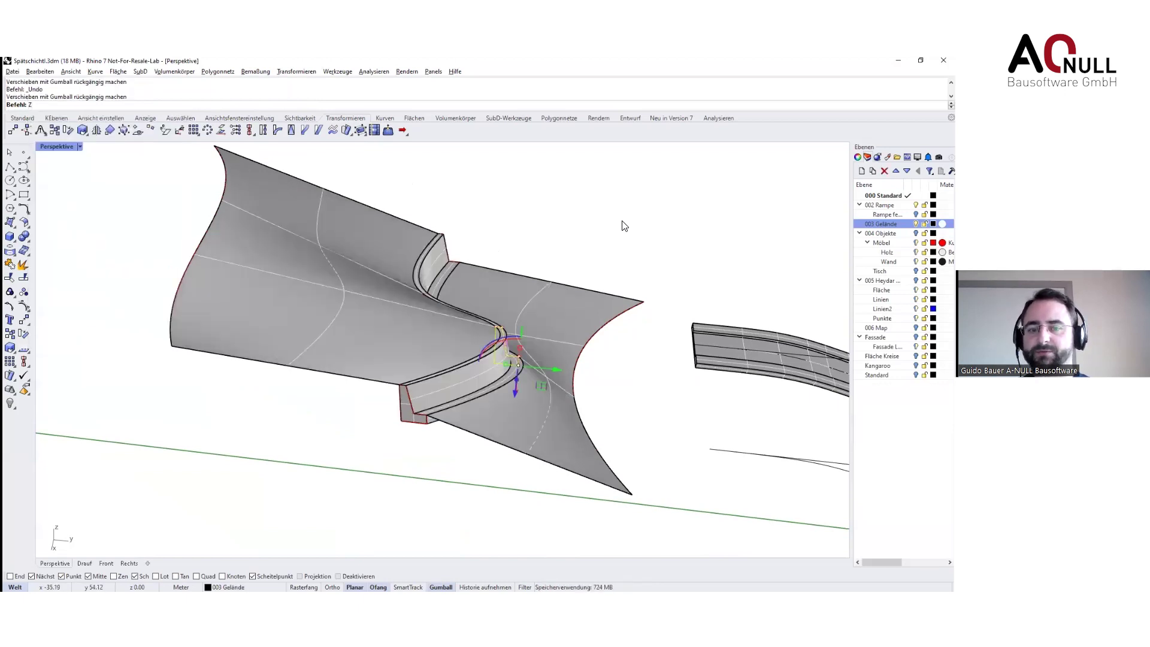
key("Escape")
key("Escape")
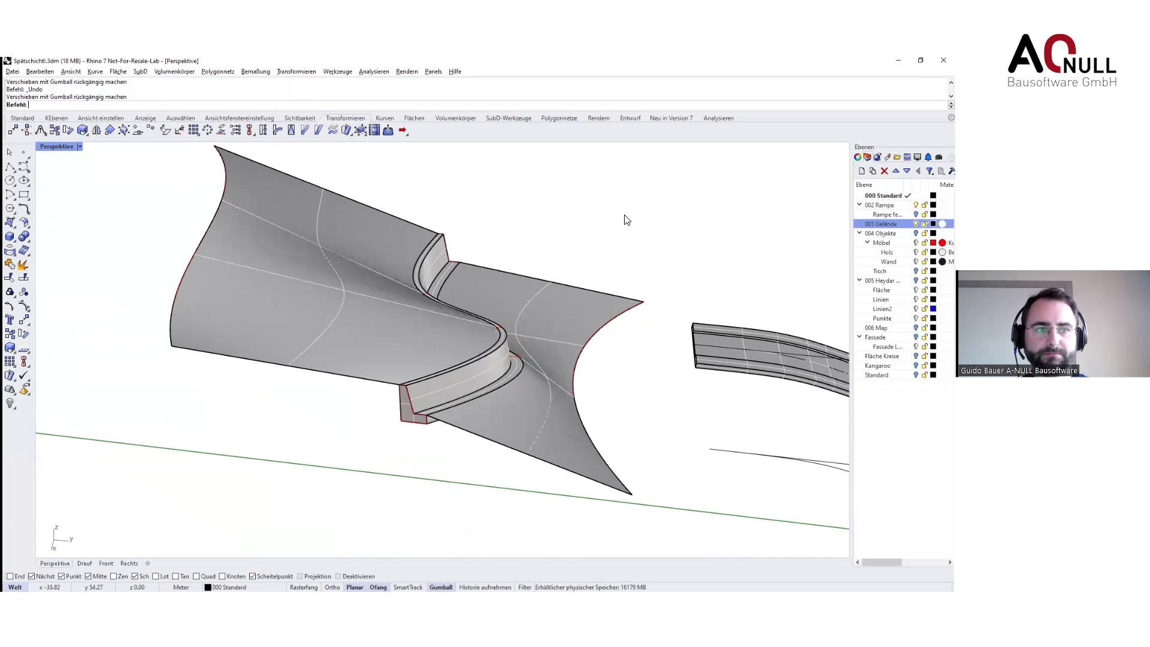
key("ctrl+z")
key("Escape")
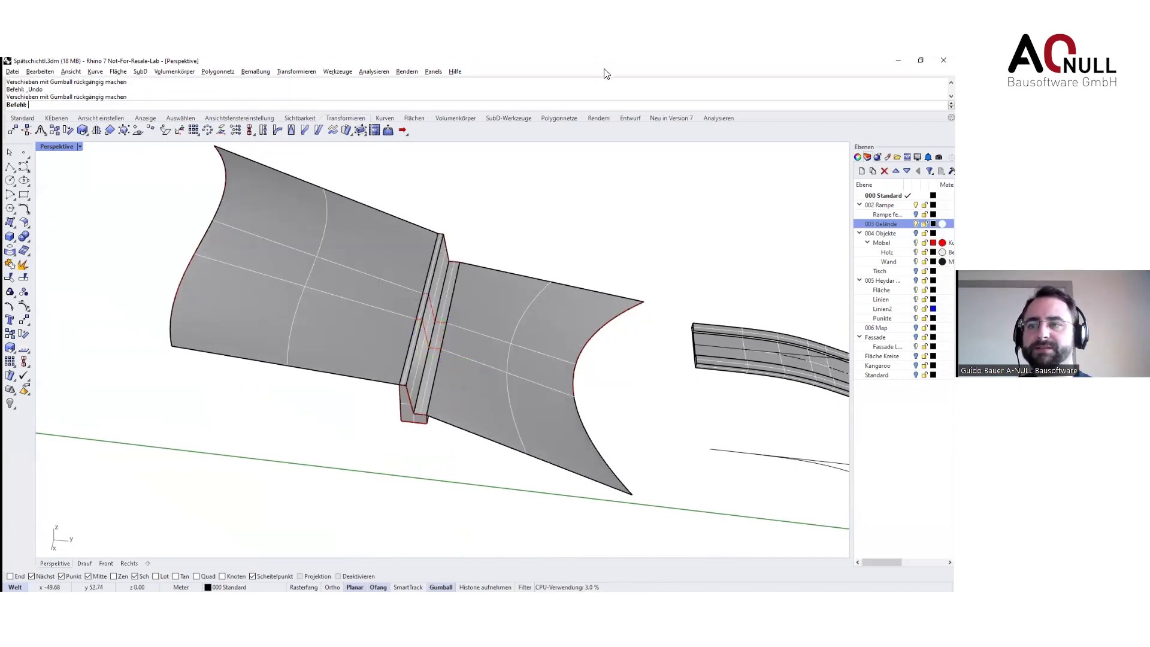
Arrange Rhino and Archicad side by side and show the whole Archicad model in 3D from the 0. EG floor plan
key("super+Right")
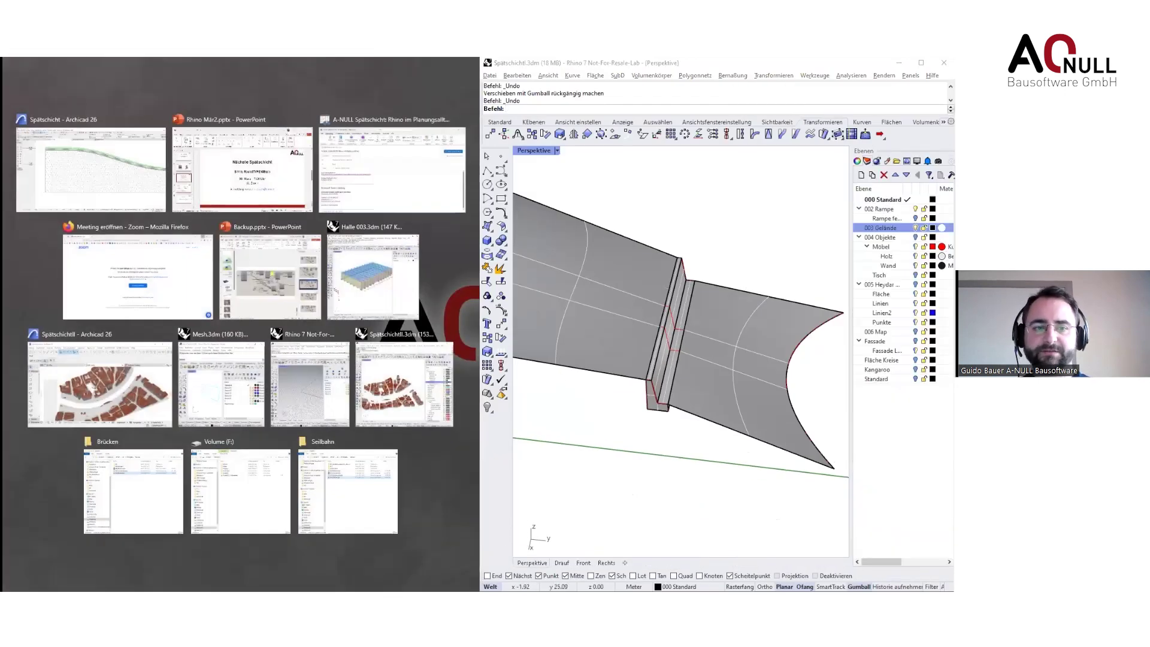
key("Escape")
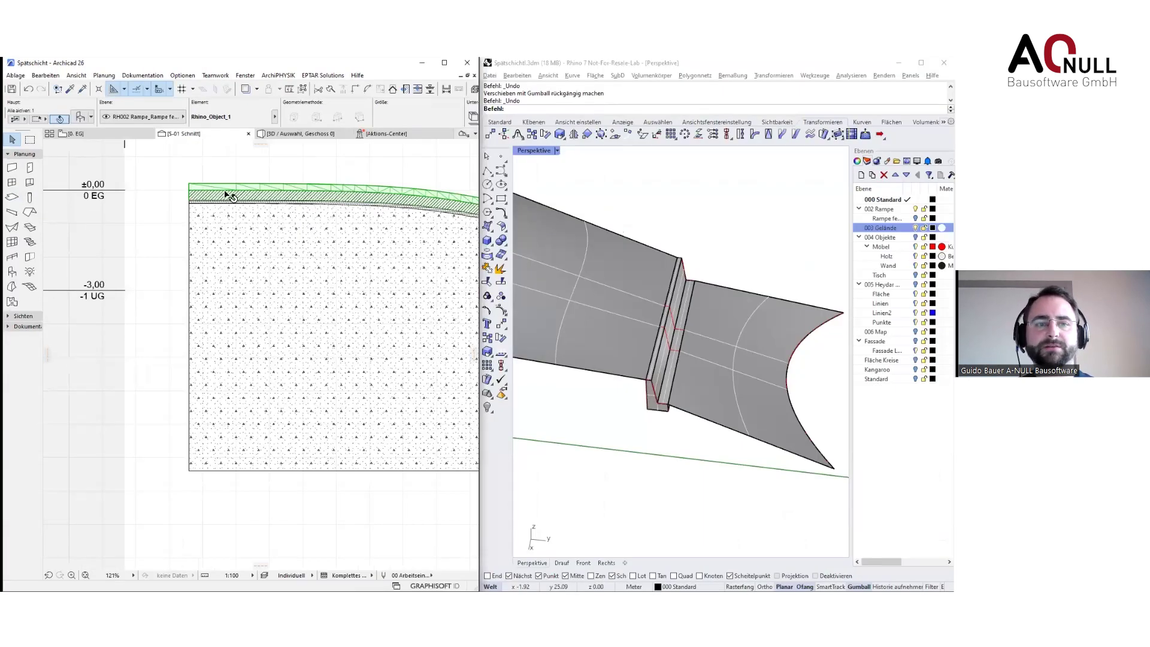
scroll(306, 180, "down", 3)
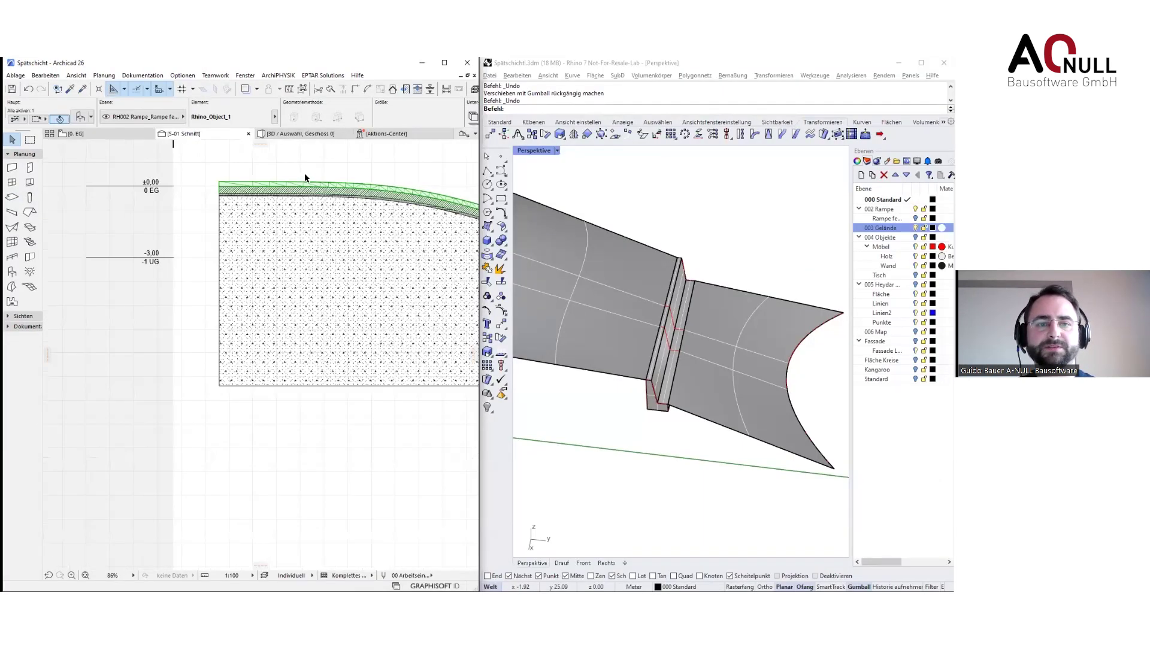
right_click(302, 226)
left_click(400, 165)
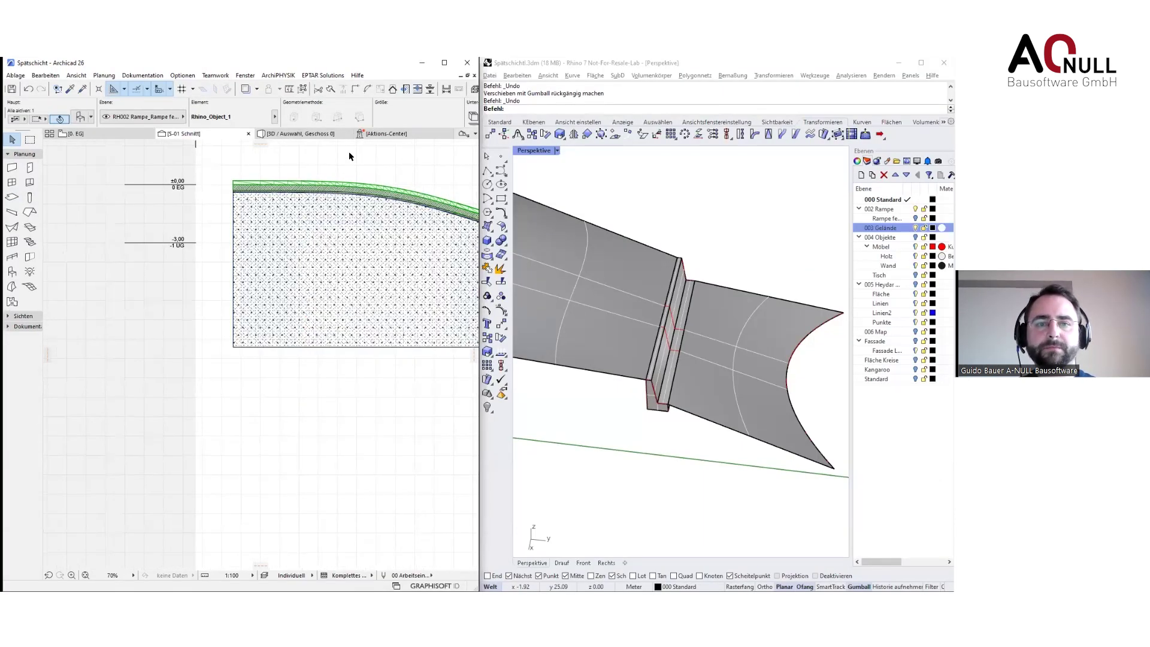
left_click(109, 140)
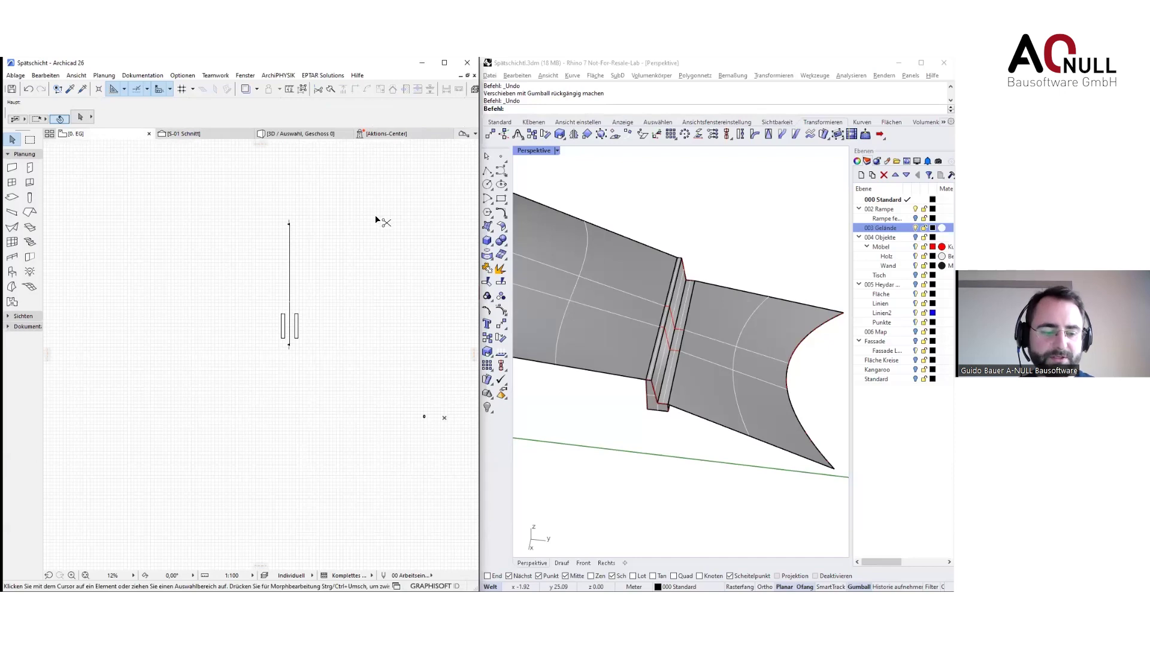
key("F5")
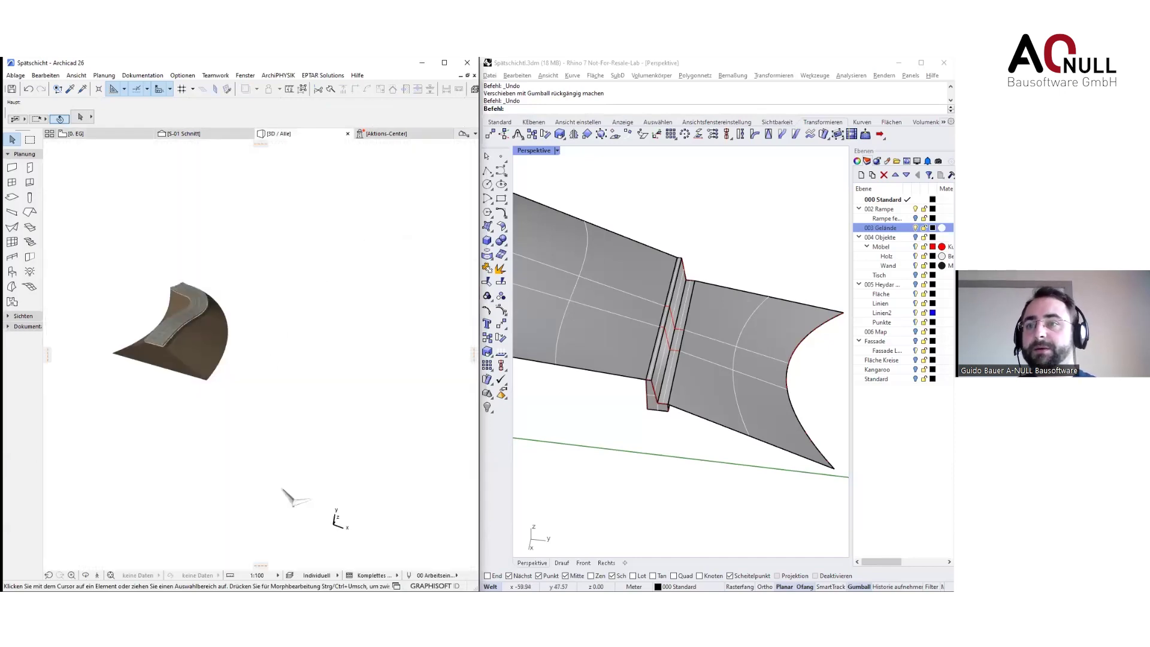
Transfer the terrain surfaces and the retaining wall from Rhino into the Archicad model
left_click(498, 118)
left_click(501, 122)
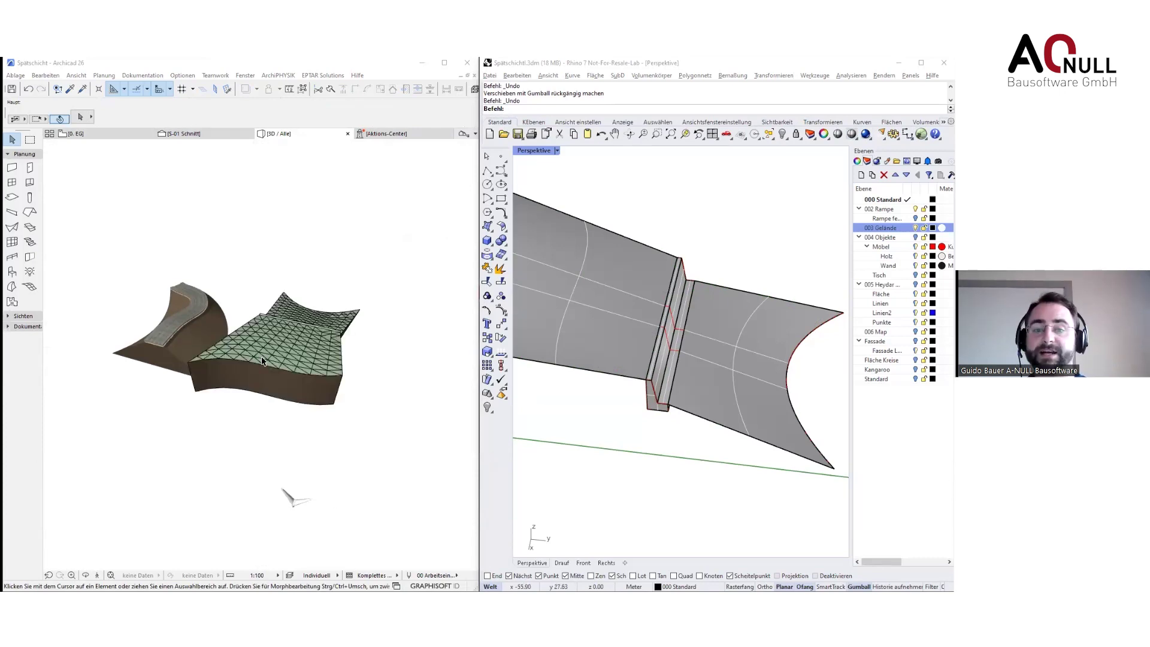
Examine the transferred terrain mesh and retaining wall in Archicad from several sides, and look closely at the wall in Rhino
left_click(391, 419)
middle_click_drag(361, 457, 177, 400, "shift")
left_click_drag(176, 400, 123, 367)
left_click_drag(164, 434, 151, 367)
middle_click_drag(150, 367, 149, 390, "shift")
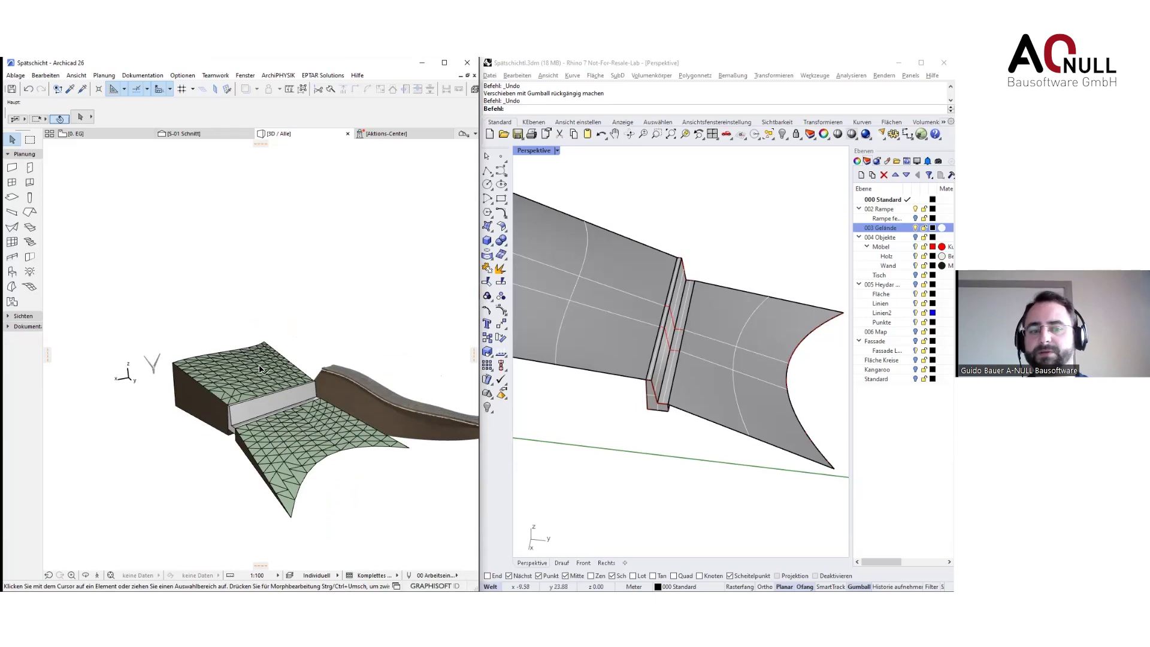
left_click_drag(217, 489, 311, 412)
scroll(671, 360, "up", 5)
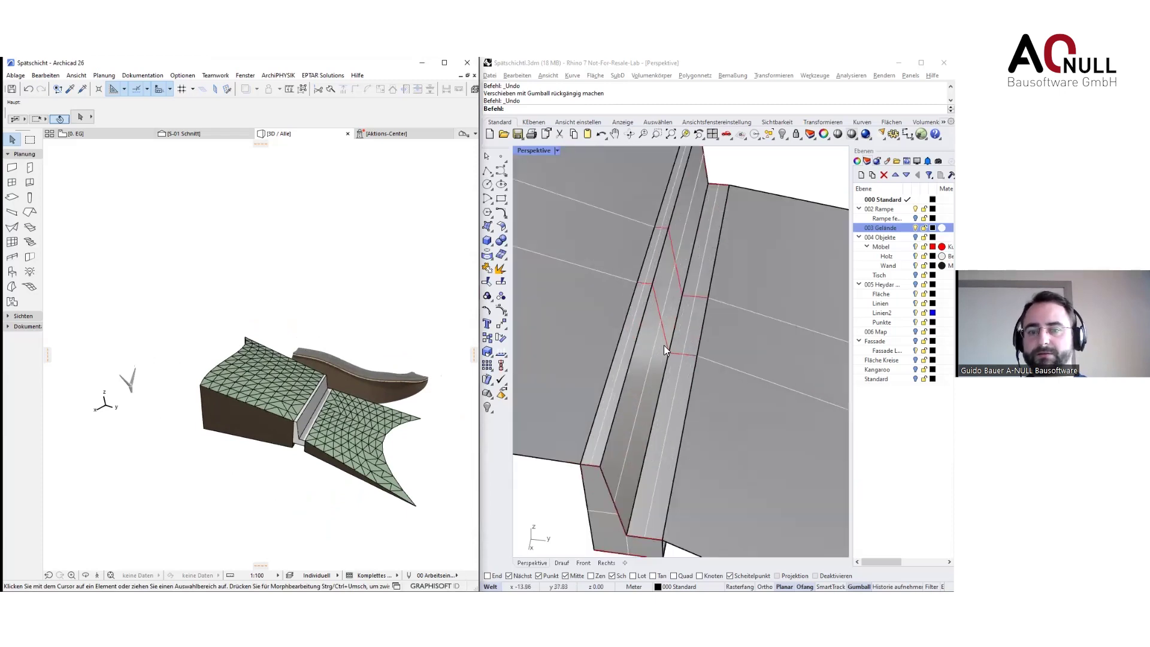
scroll(318, 417, "up", 5)
scroll(311, 411, "down", 4)
middle_click_drag(377, 455, 302, 466, "shift")
left_click_drag(301, 465, 295, 417)
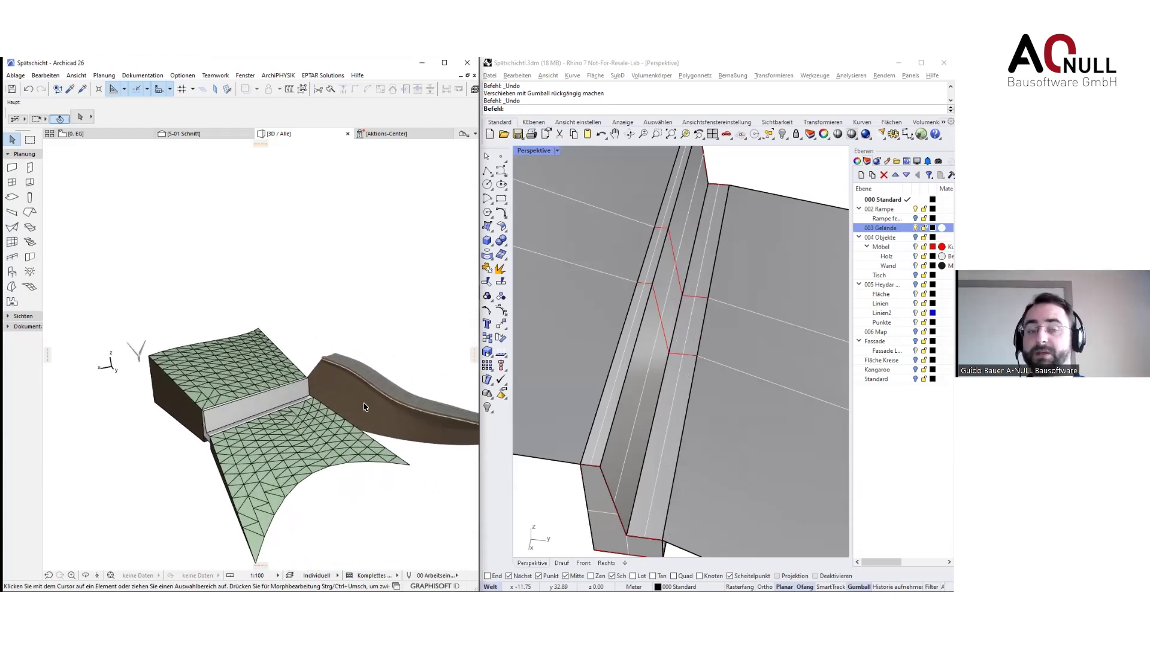
Bend the retaining wall in Rhino by moving its nearer middle profile curve sideways, and clear the selection
left_click(678, 355)
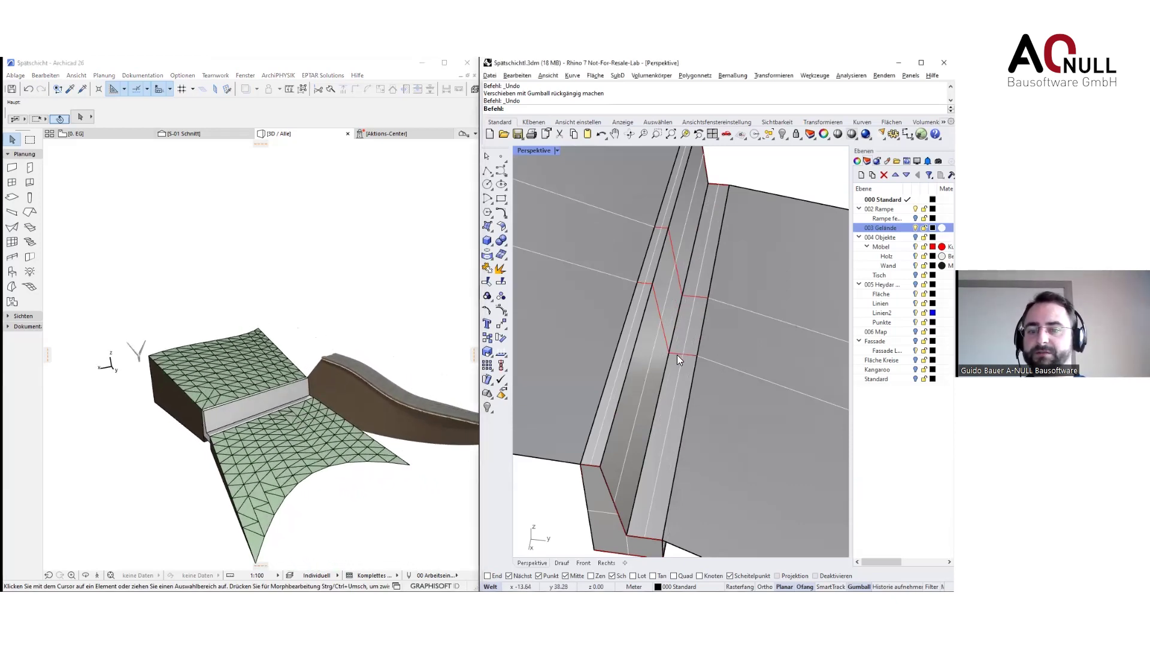
left_click(690, 357)
left_click(719, 383)
left_click_drag(717, 376, 589, 382)
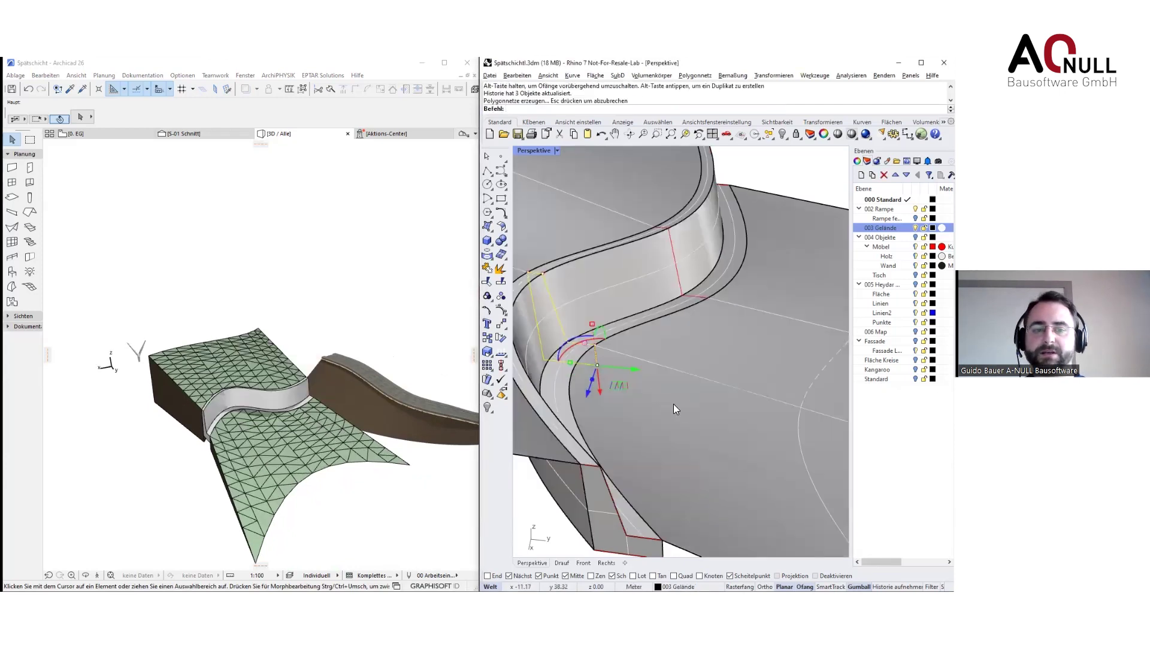
key("Escape")
Deepen the retaining wall's foundation by moving the bottom edge of its end profile down, and deselect it
right_click_drag(606, 407, 614, 384)
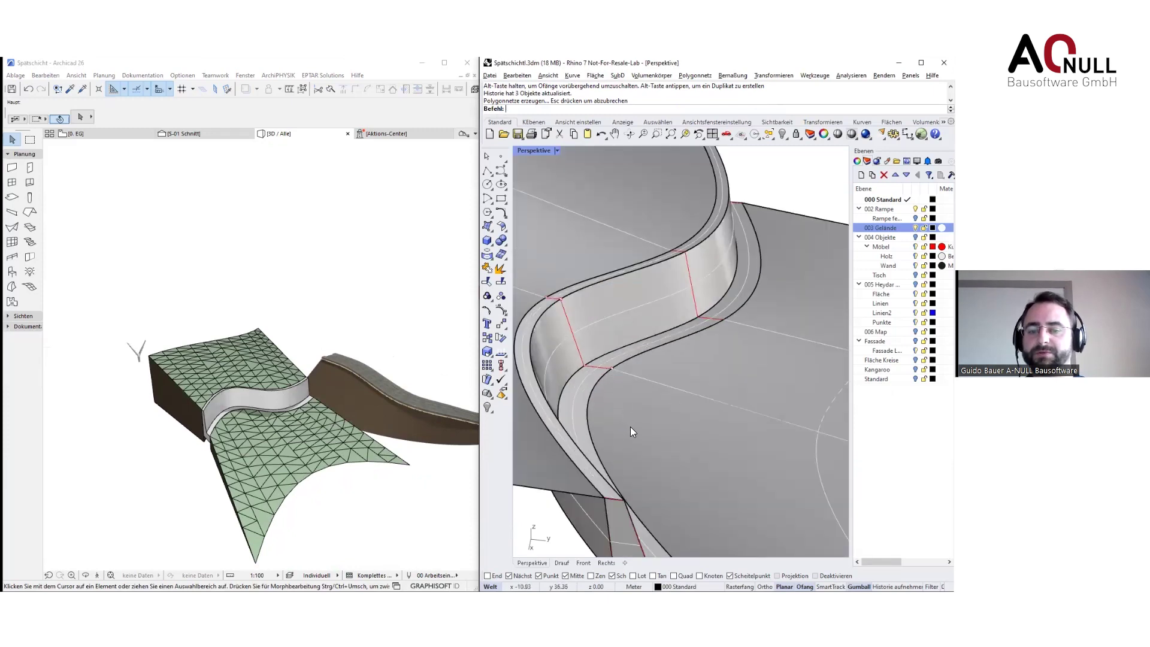
scroll(631, 427, "down", 6)
middle_click(665, 424)
scroll(636, 492, "up", 6)
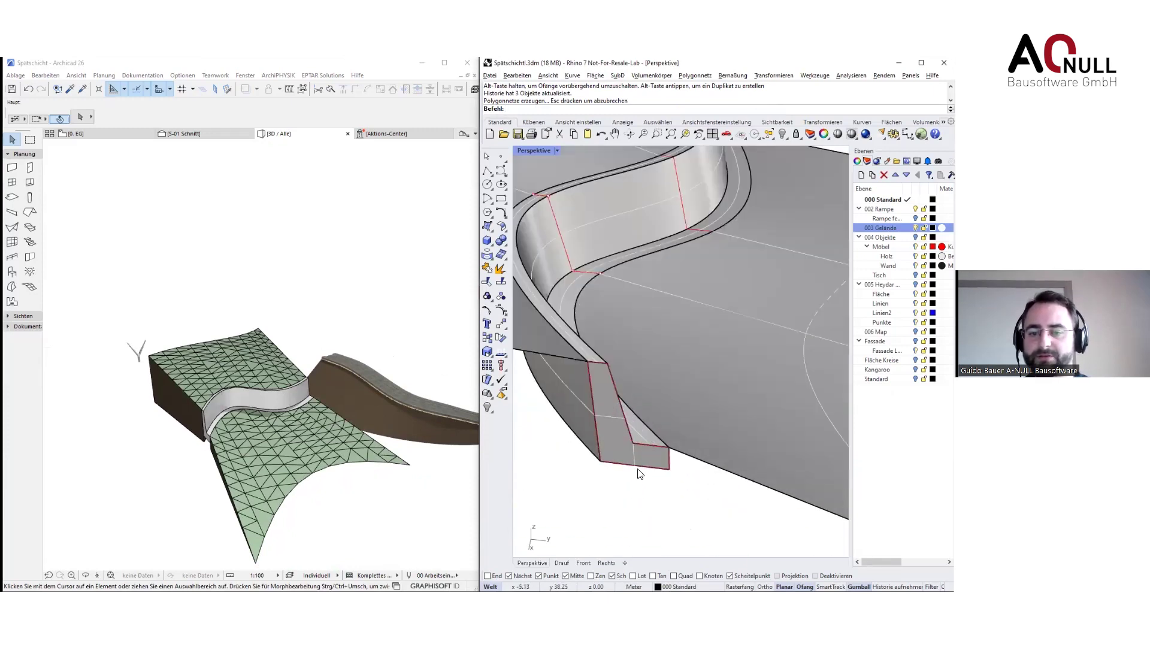
left_click(654, 478)
left_click(688, 498)
right_click_drag(641, 467, 632, 442)
left_click_drag(630, 437, 634, 474)
left_click(705, 506)
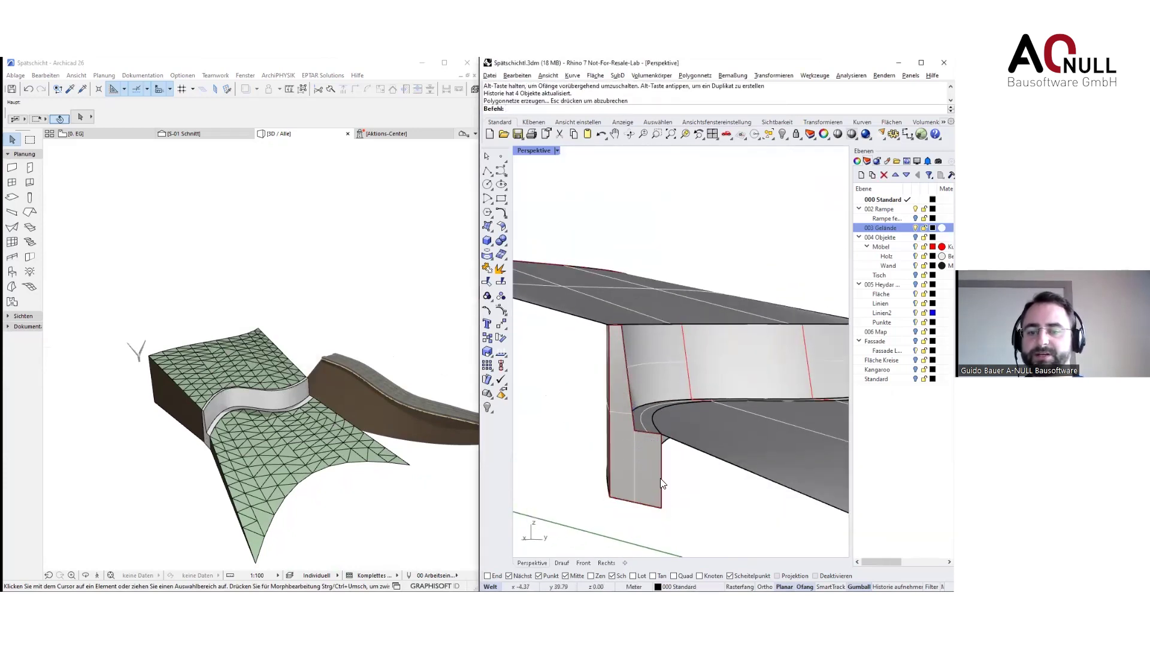
Widen the retaining wall's foundation by moving the end profile's outer vertical edge outward, and switch to Archicad
left_click(660, 476)
left_click(693, 501)
left_click_drag(685, 476, 747, 486)
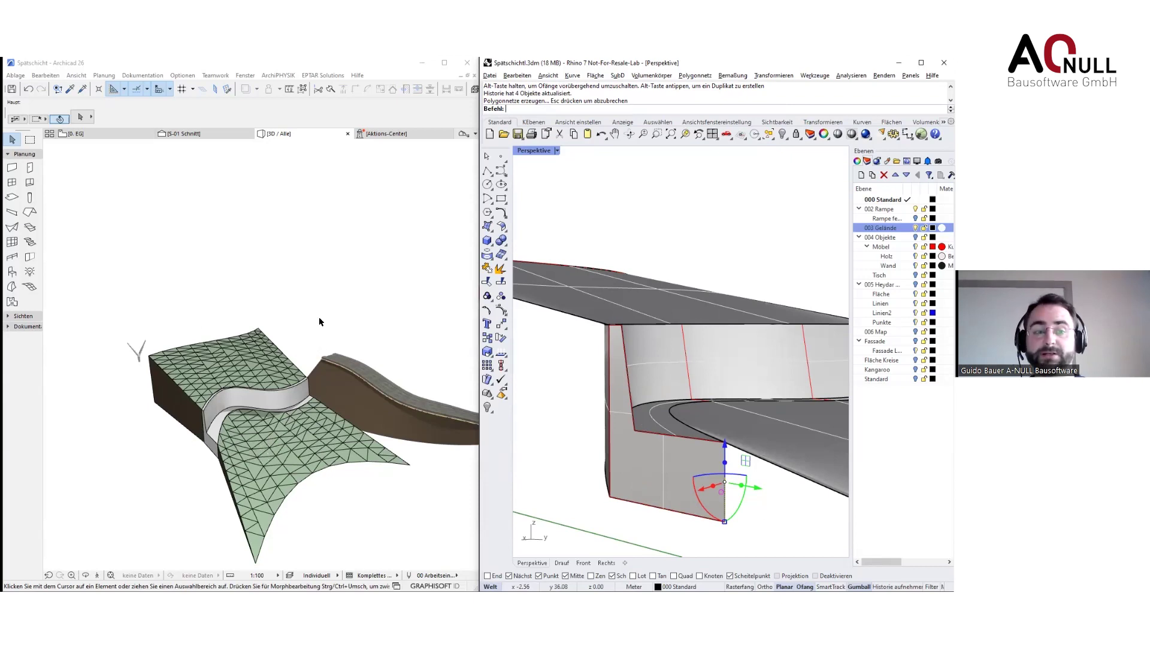
left_click(297, 326)
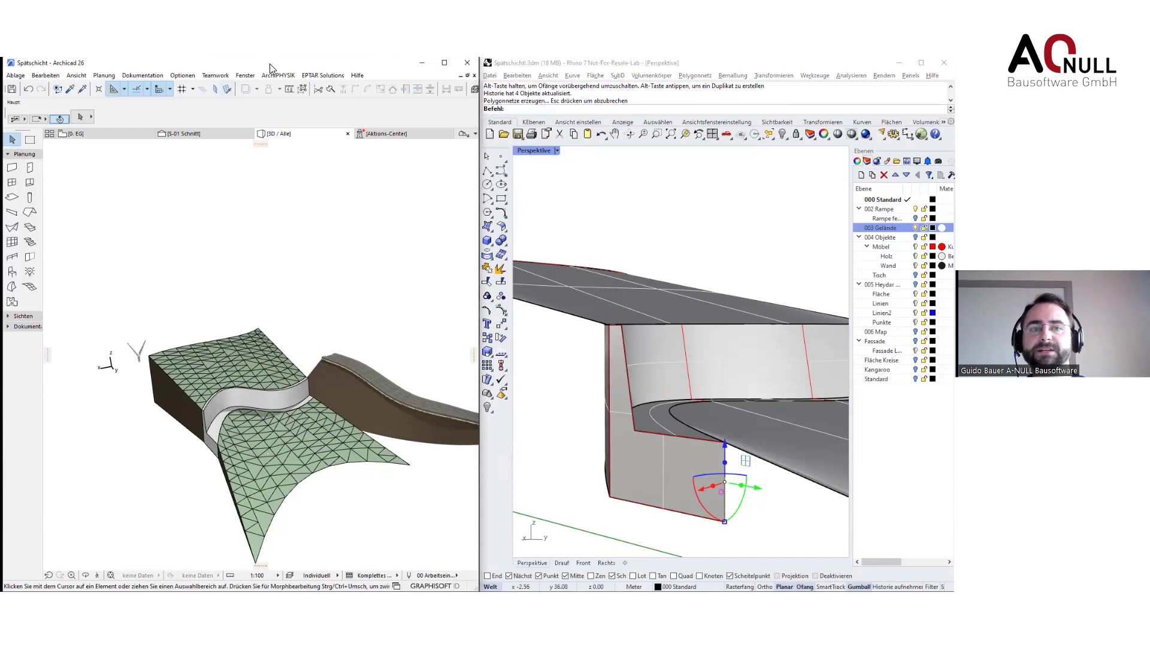
Switch from Archicad to Rhino at full window size and show the 004 Objekte layer
left_click(421, 63)
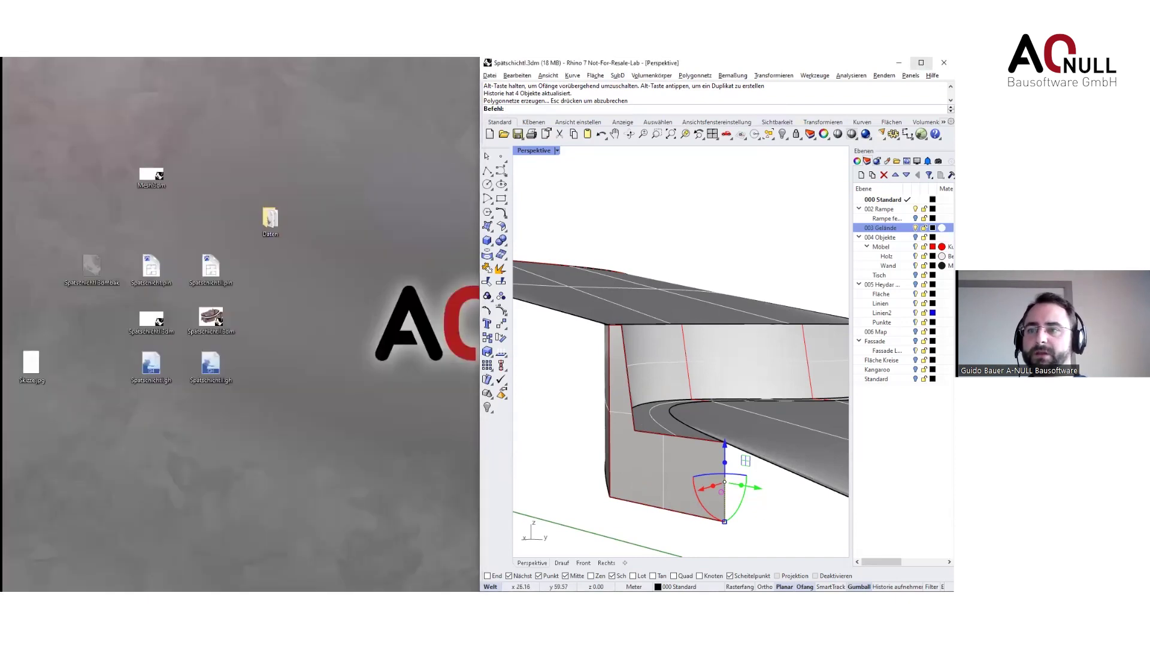
left_click(922, 62)
right_click_drag(750, 211, 635, 420)
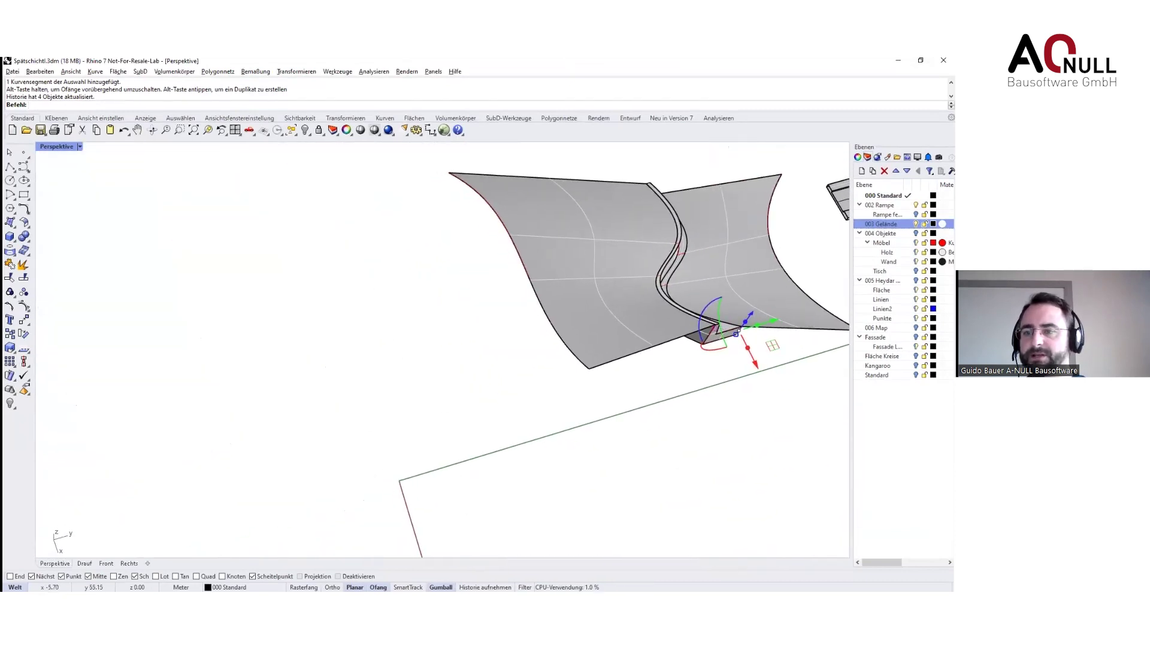
left_click(916, 233)
right_click_drag(496, 471, 520, 371, "shift")
scroll(556, 343, "up", 5)
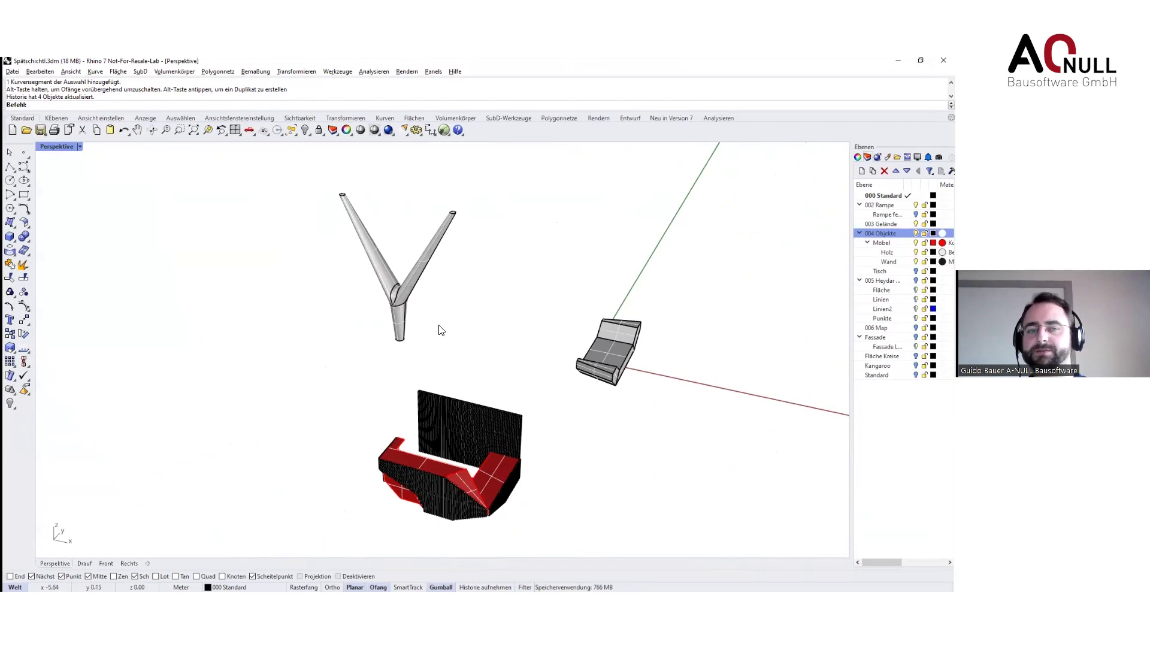
Examine the Y-shaped branching column from several sides, selecting its upper arms and its base in turn
left_click(414, 273)
right_click_drag(411, 355, 529, 370)
scroll(470, 331, "up", 2)
right_click_drag(462, 333, 467, 393)
key("Escape")
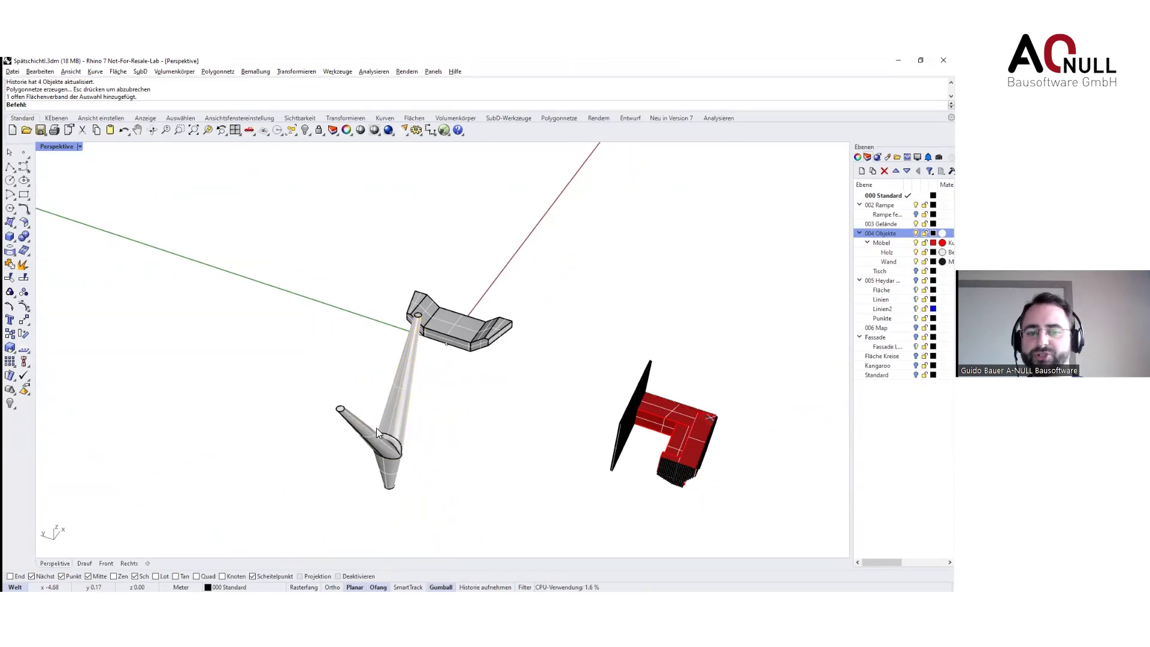
left_click(389, 473)
right_click_drag(454, 492, 445, 457)
left_click(448, 495)
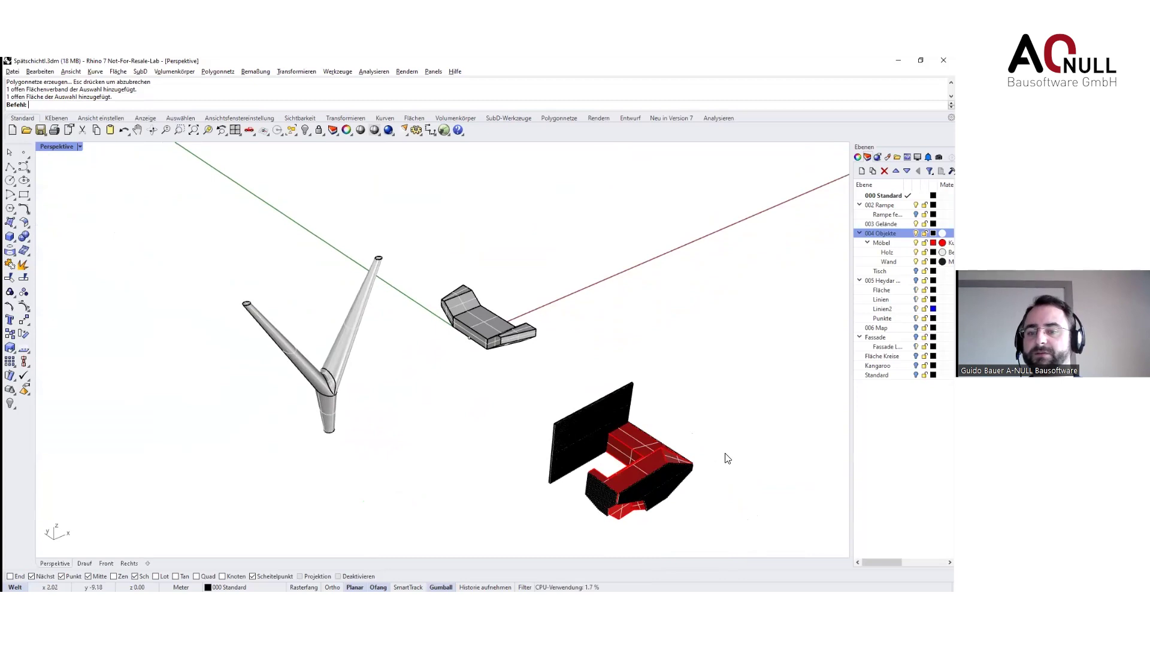
Examine the red furniture piece with its black slatted cladding and rear wall from several sides
left_click(648, 449)
right_click_drag(714, 466, 549, 434)
right_click_drag(549, 434, 577, 461, "shift")
left_click(558, 442)
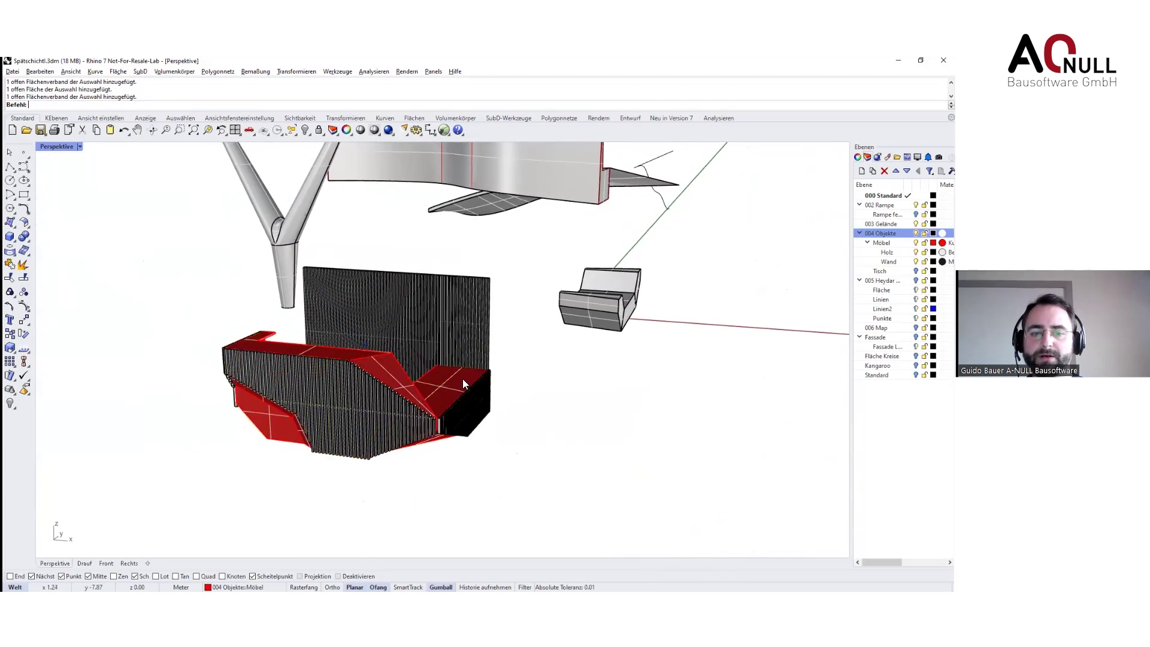
left_click(450, 392)
right_click_drag(545, 426, 511, 480)
left_click(511, 480)
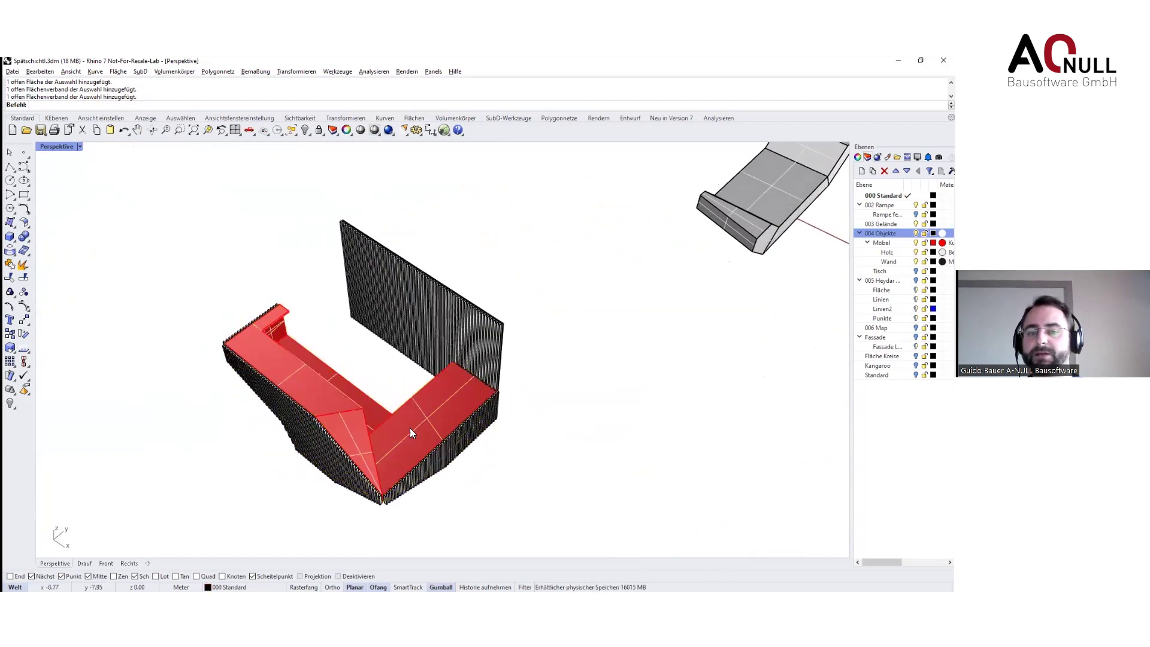
right_click_drag(533, 438, 516, 416, "shift")
scroll(534, 423, "down", 5)
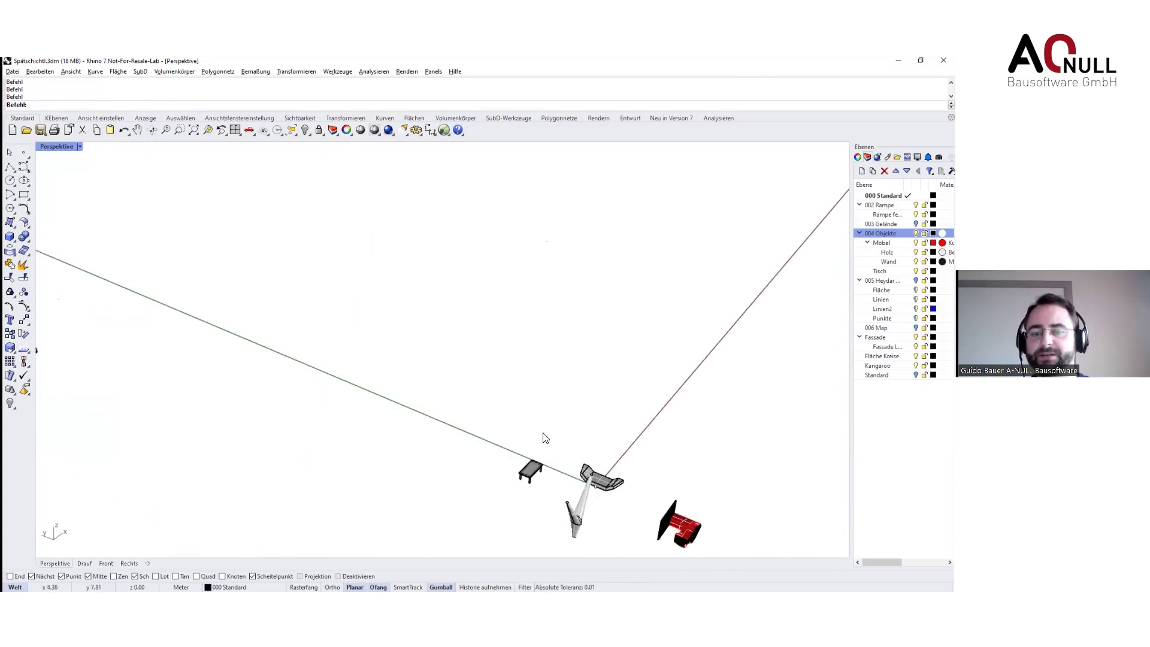
Generate a 2D drawing of the whole table with Make2D in American projection, using input object properties and the layer name Make2D
left_click(514, 488)
scroll(512, 492, "up", 3)
right_click_drag(531, 423, 526, 436, "shift")
key("Escape")
left_click(552, 119)
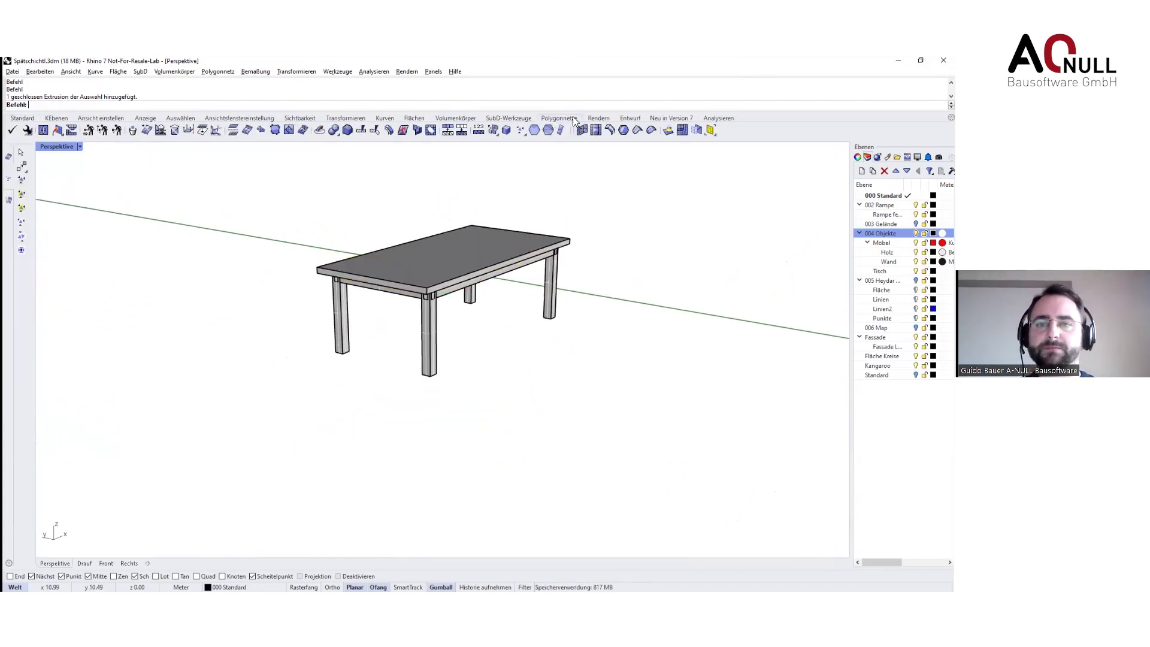
left_click(628, 119)
left_click_drag(243, 202, 677, 450)
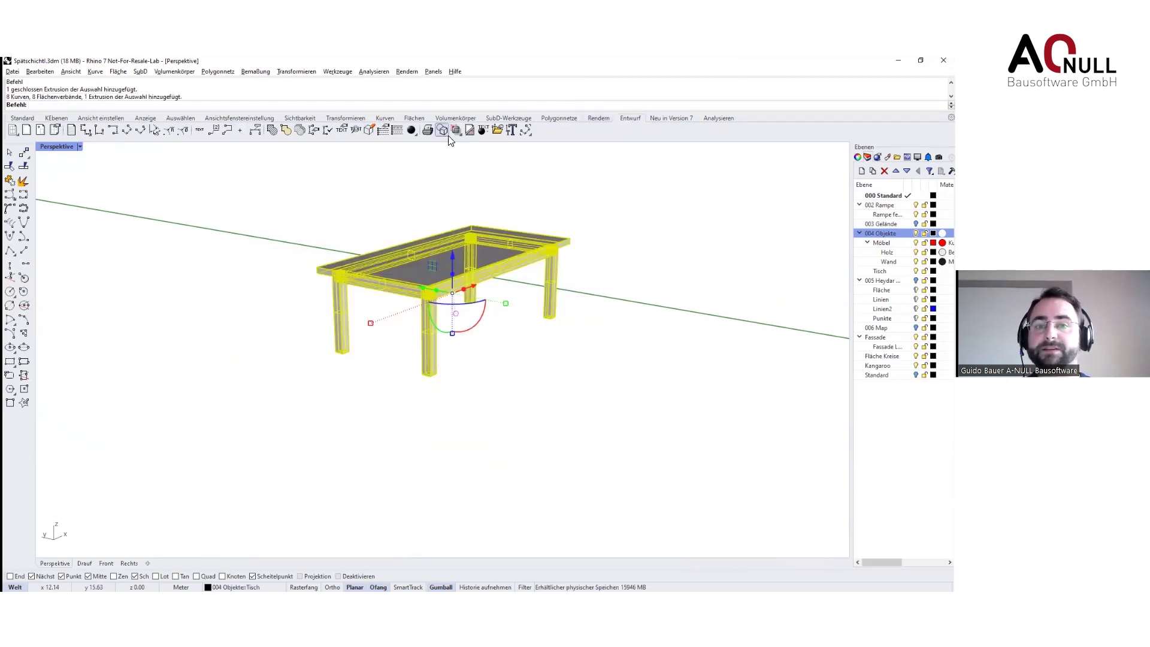
left_click(369, 130)
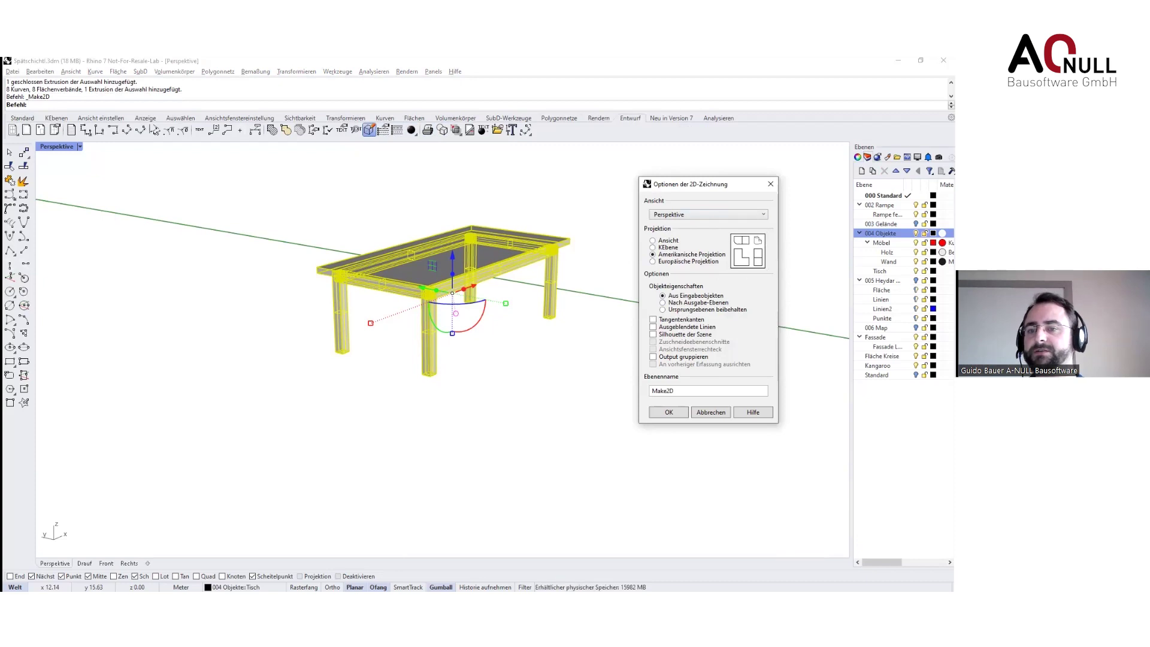
left_click(670, 412)
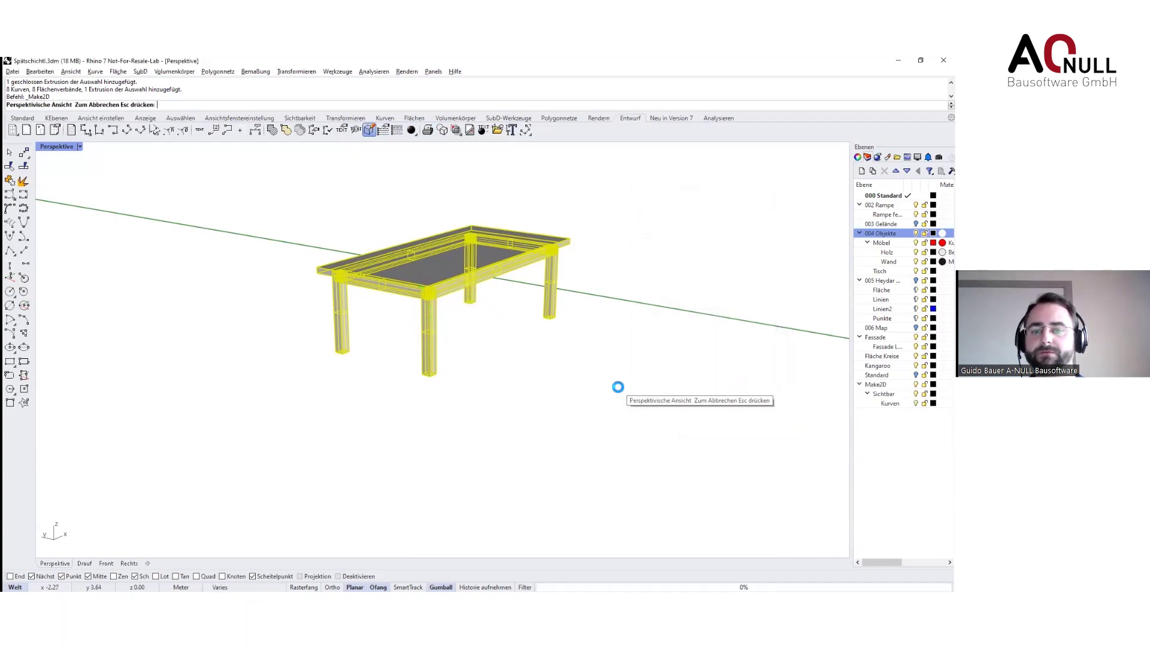
Move the table's 2D drawing clear of the other objects and inspect its four views from above
scroll(615, 368, "down", 15)
right_click_drag(612, 389, 601, 470)
left_click_drag(658, 327, 639, 258)
left_click(699, 288)
right_click_drag(699, 288, 655, 318)
right_click_drag(653, 396, 613, 411, "shift")
scroll(613, 407, "up", 12)
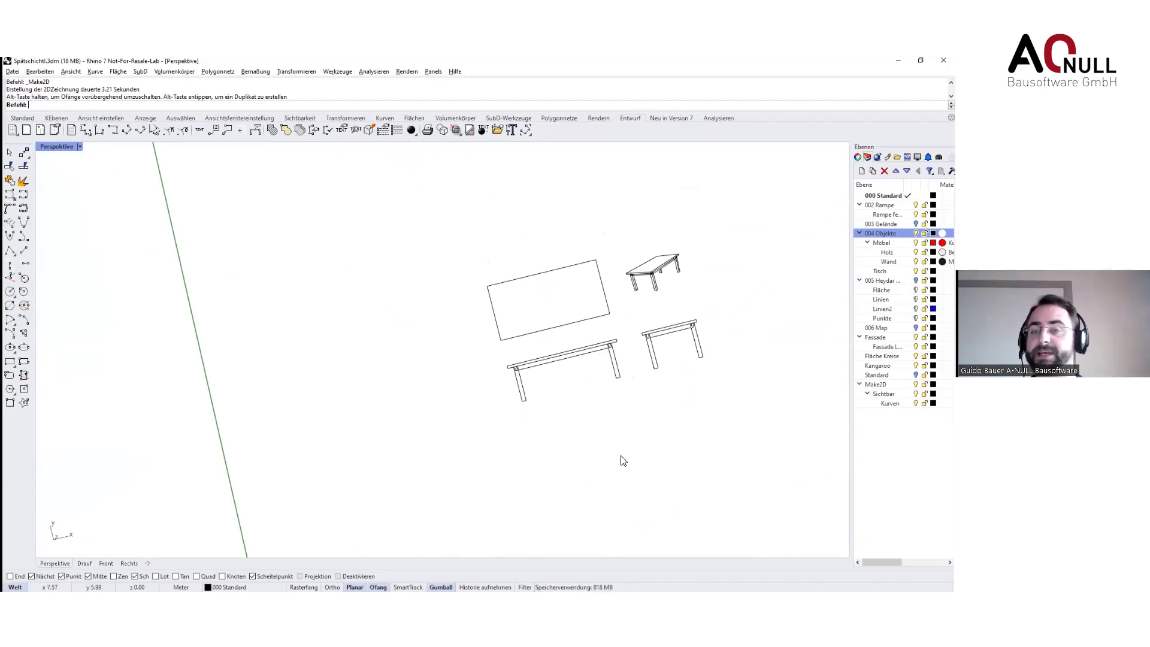
Delete all curves of the table's four 2D views
left_click_drag(737, 470, 449, 222)
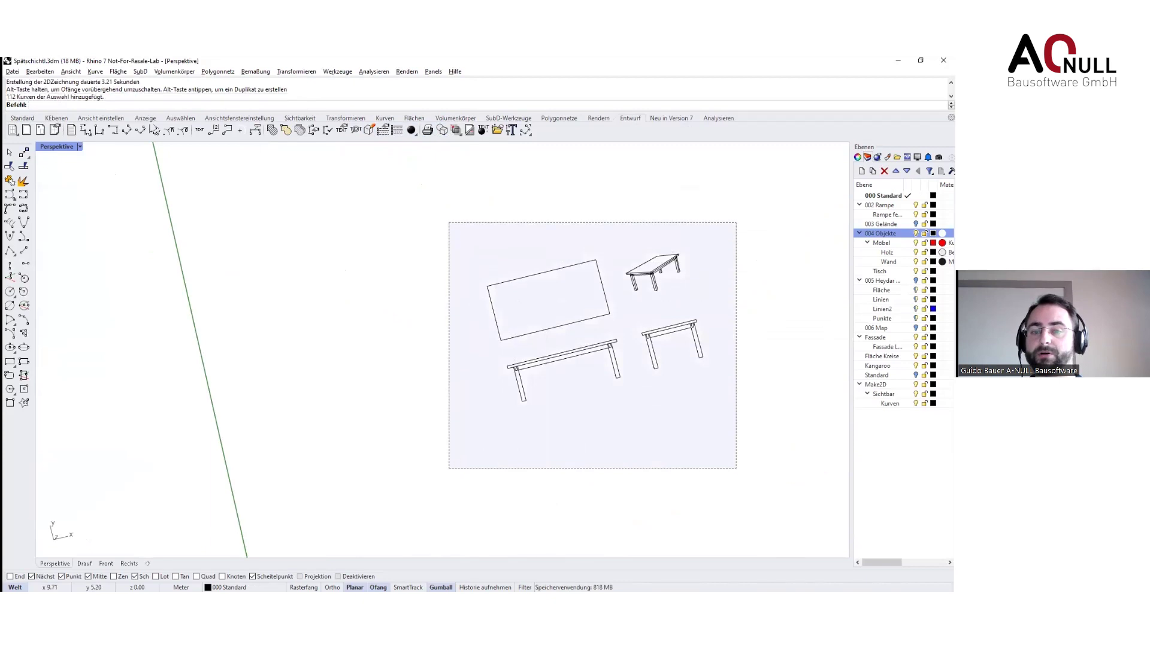
key("Delete")
scroll(477, 260, "down", 3)
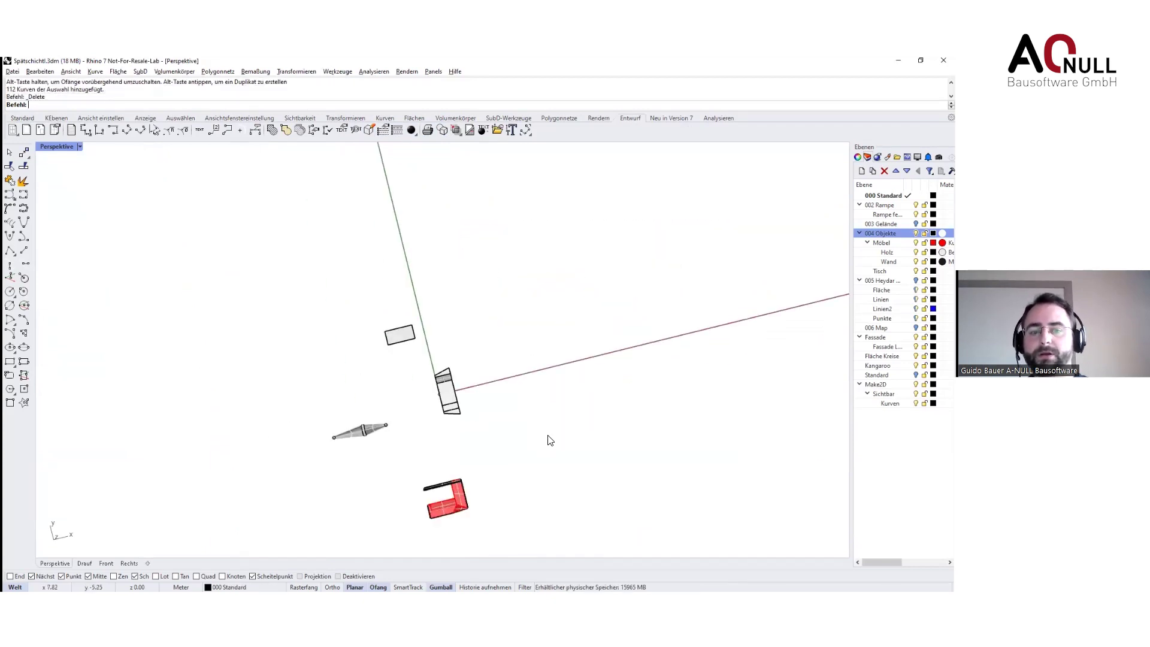
right_click_drag(585, 465, 485, 354)
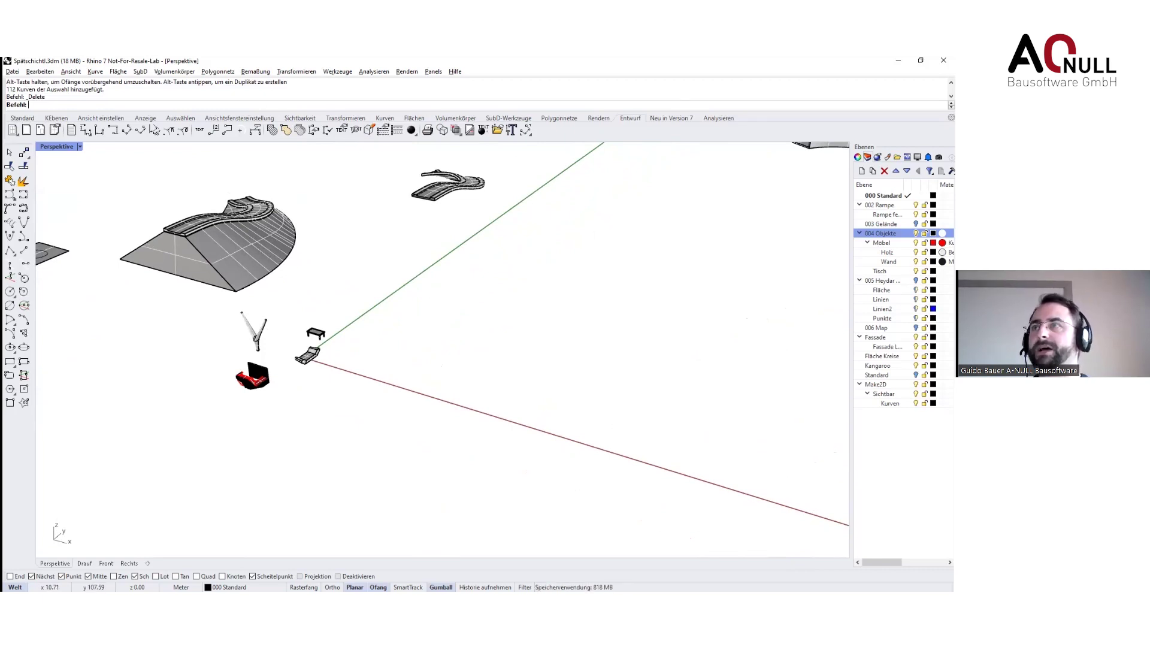
Make Punkte the current layer, show the 005 Heydar surface, and hide the 000 Standard, 004 Objekte, Möbel and ramp layers
scroll(297, 419, "up", 7)
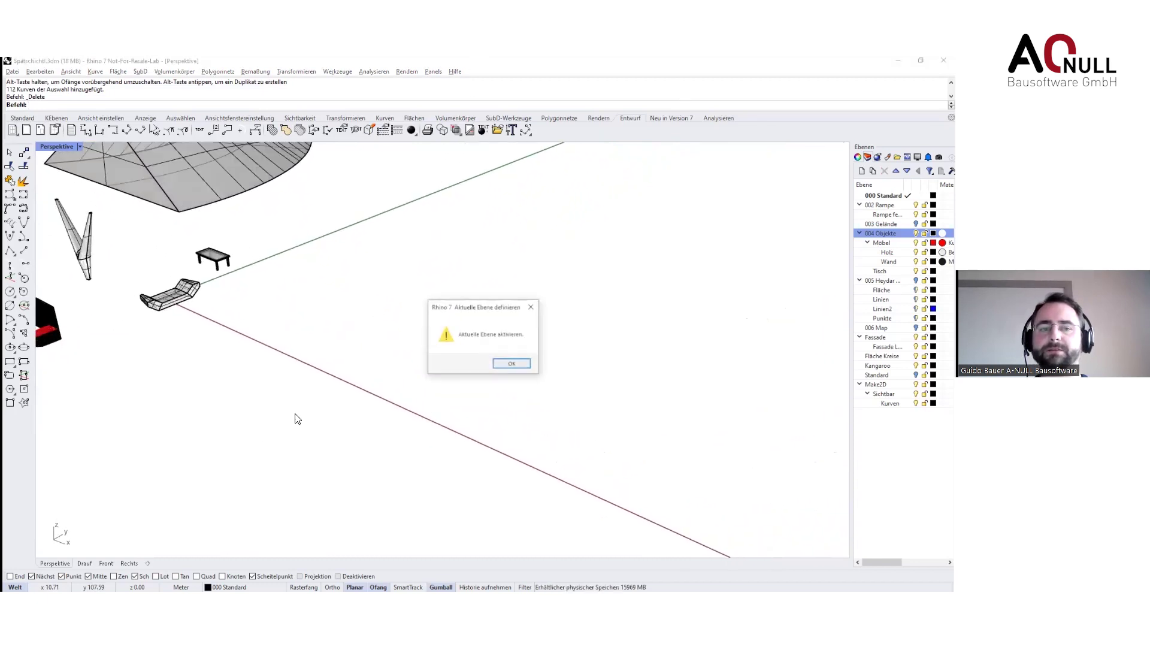
left_click(516, 363)
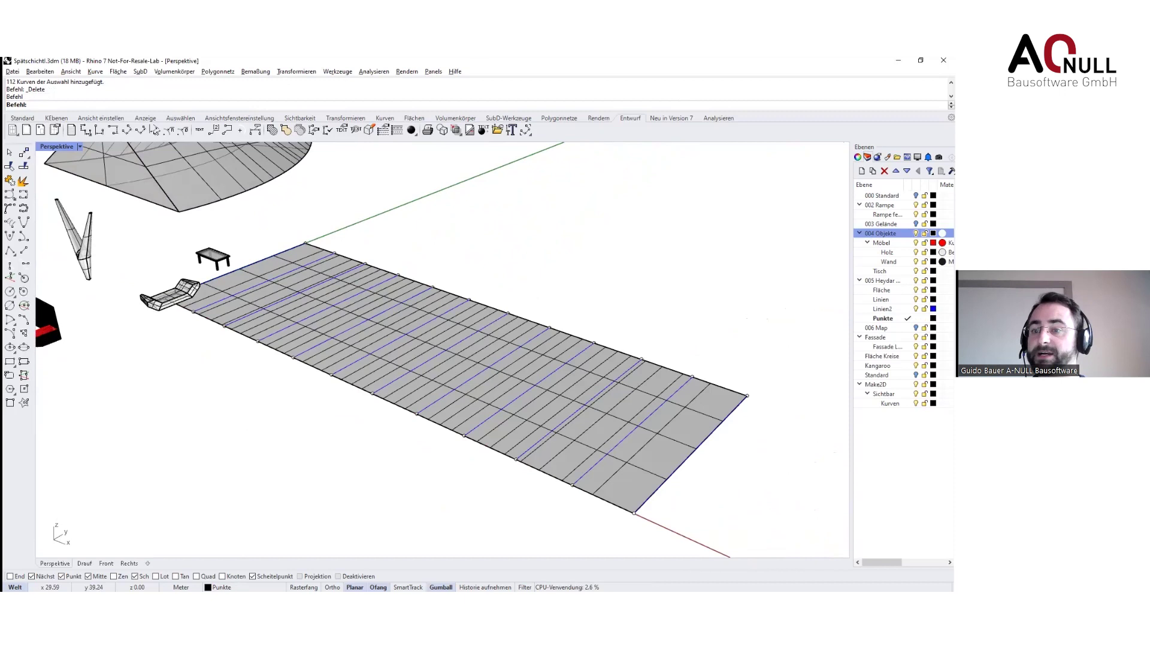
left_click(915, 242)
left_click(915, 233)
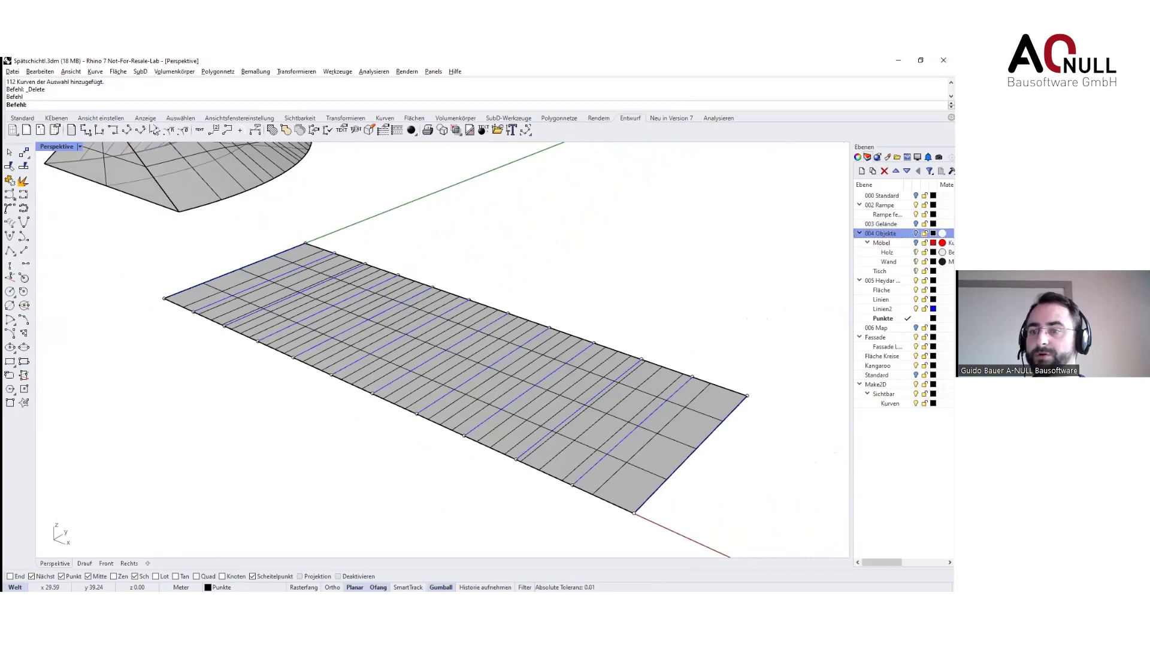
left_click(915, 214)
left_click(915, 205)
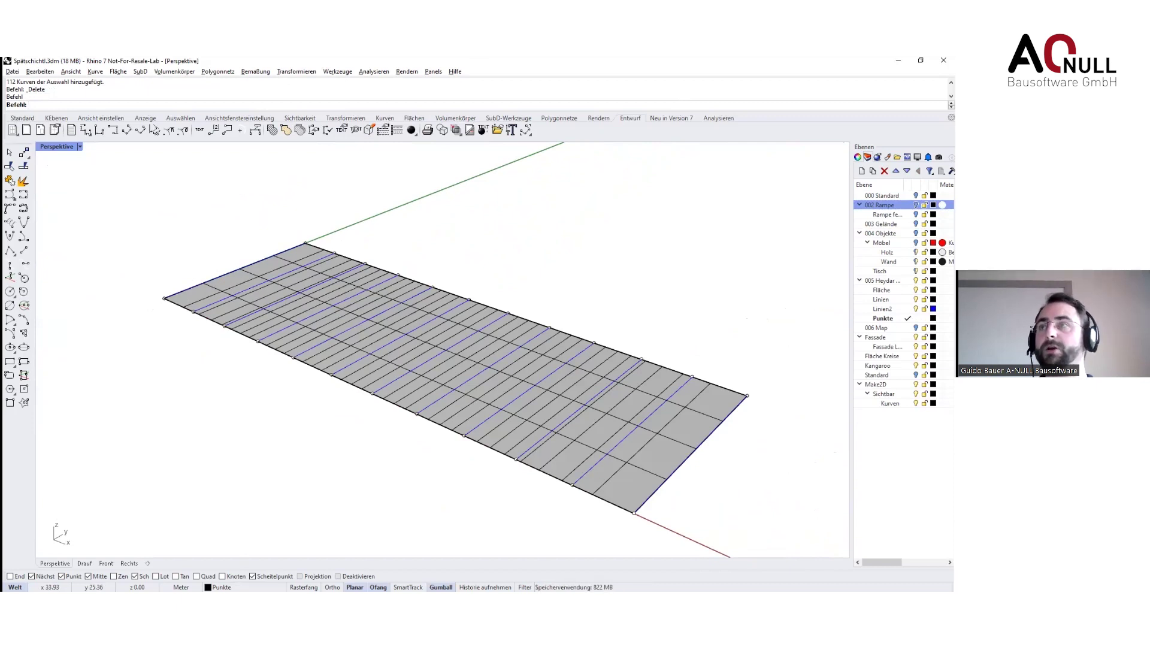
Examine the looping, peaked surface and its blue guide lines from several sides, alongside the stacked building and the ramp
scroll(442, 349, "down", 3)
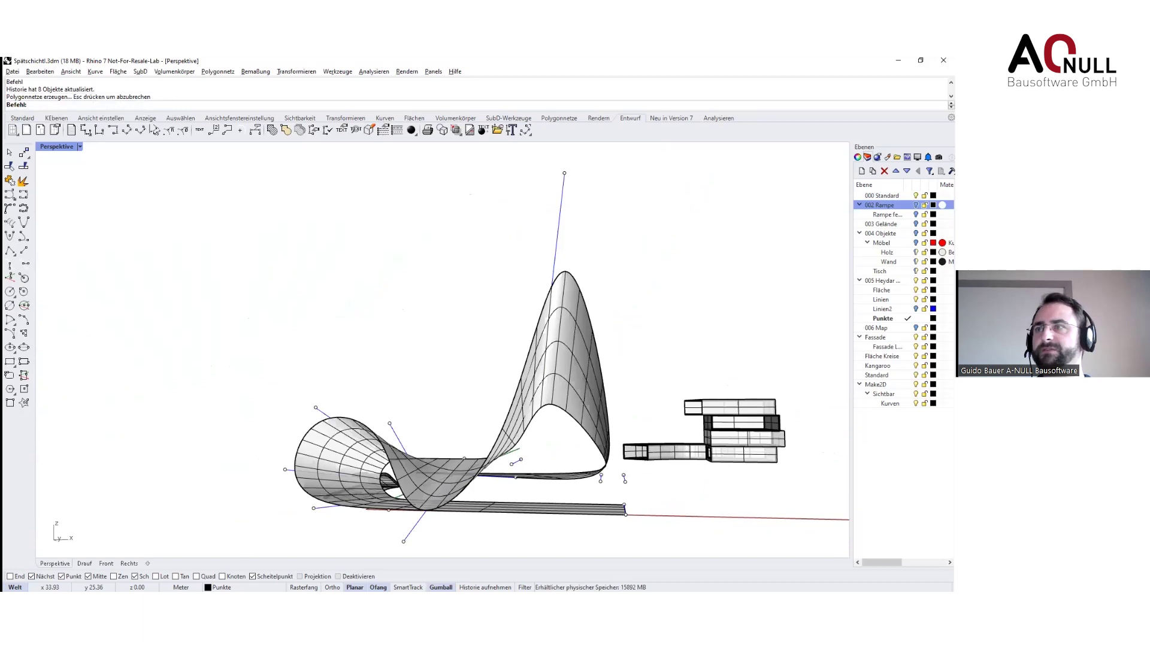
right_click_drag(383, 349, 533, 349)
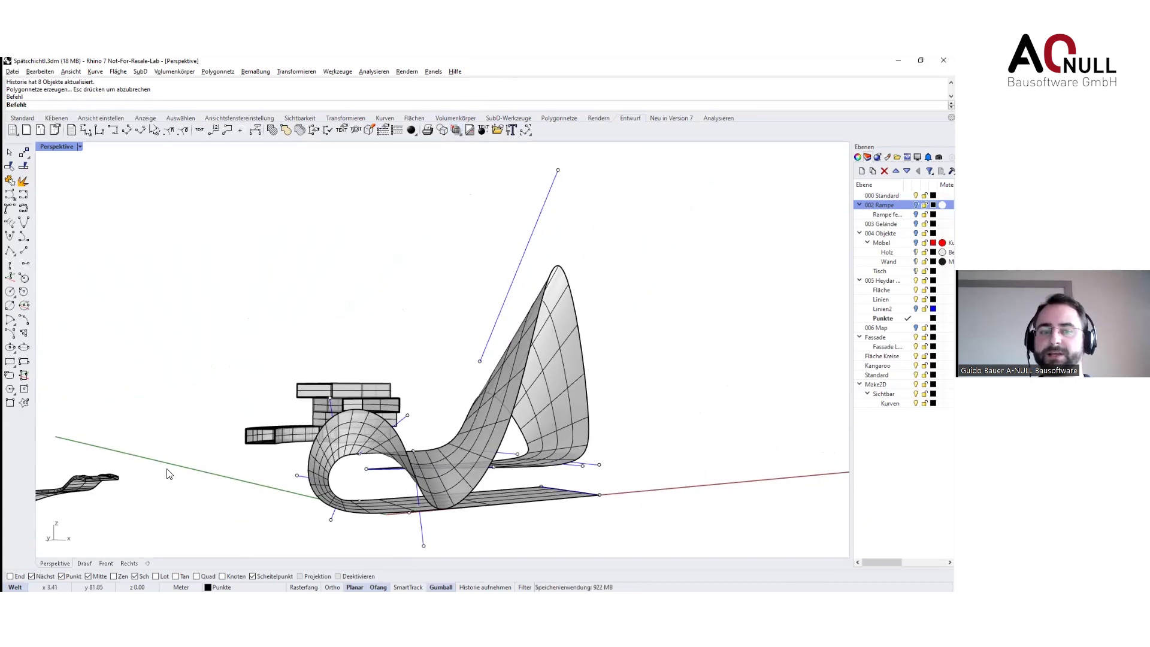
scroll(170, 474, "down", 3)
right_click_drag(477, 452, 521, 483)
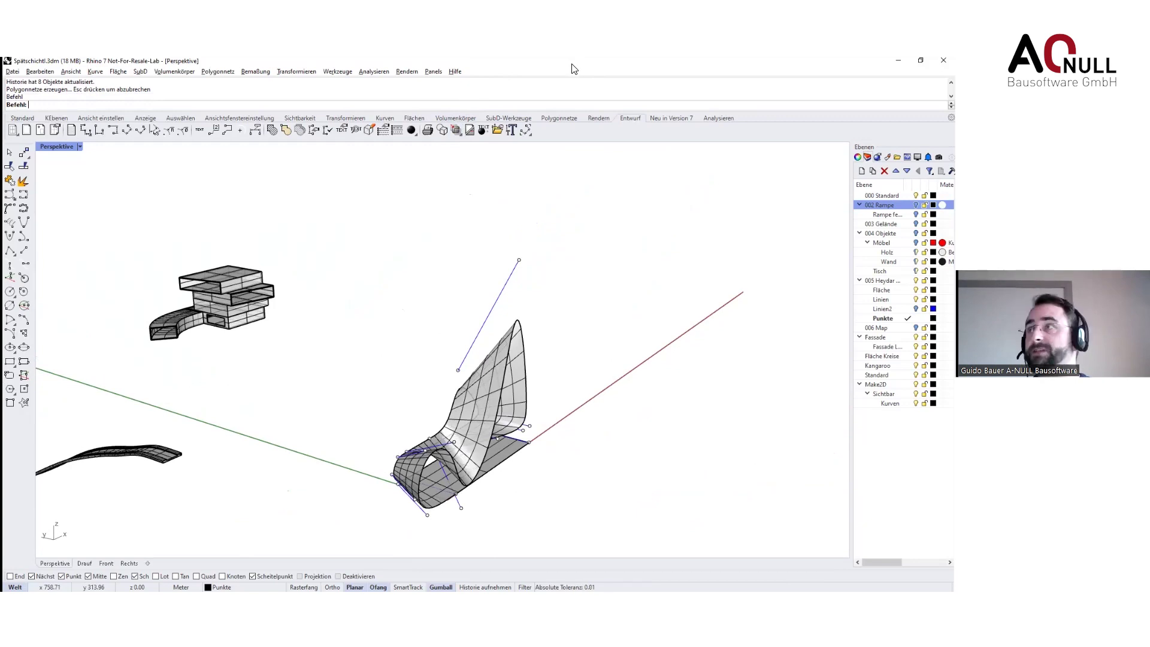
right_click_drag(476, 506, 525, 426, "shift")
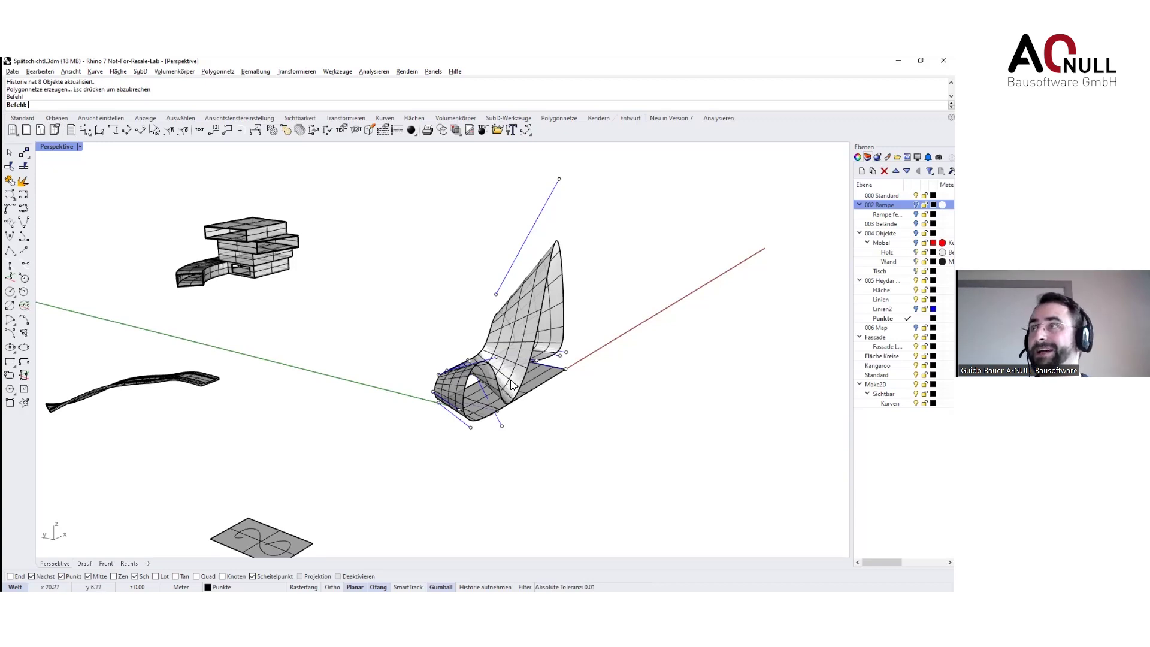
Open an empty Rhino document from the Kleine Objekte - Millimeter template in a second window and place the Vectorize toolbar over the viewport
double_click(695, 66)
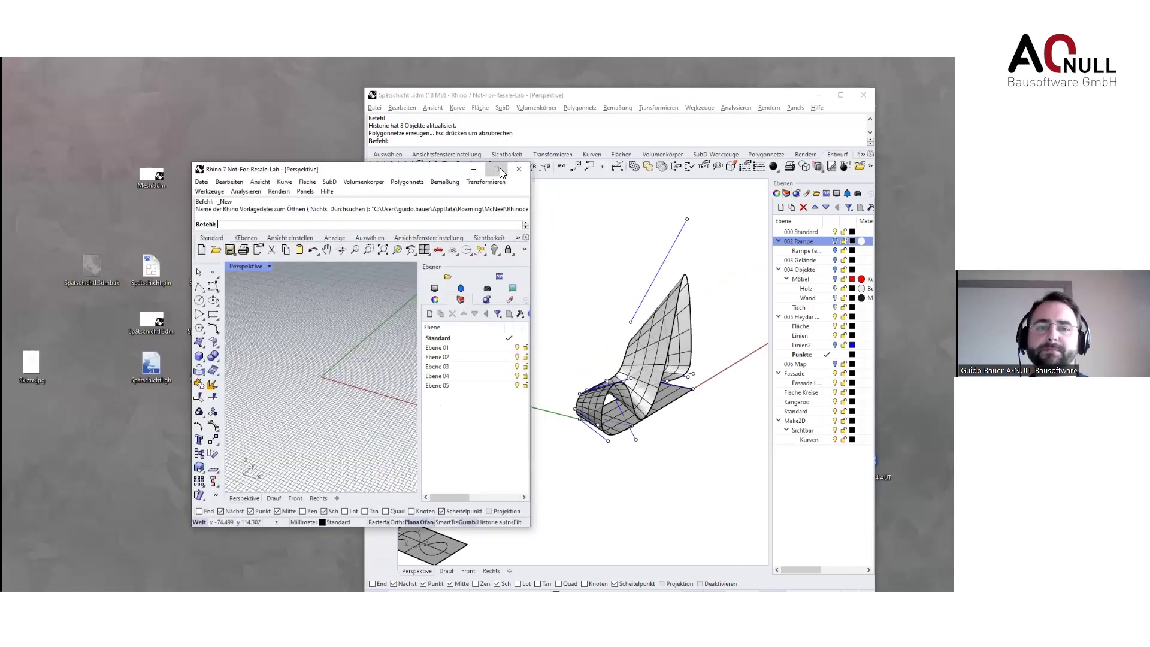
left_click(498, 169)
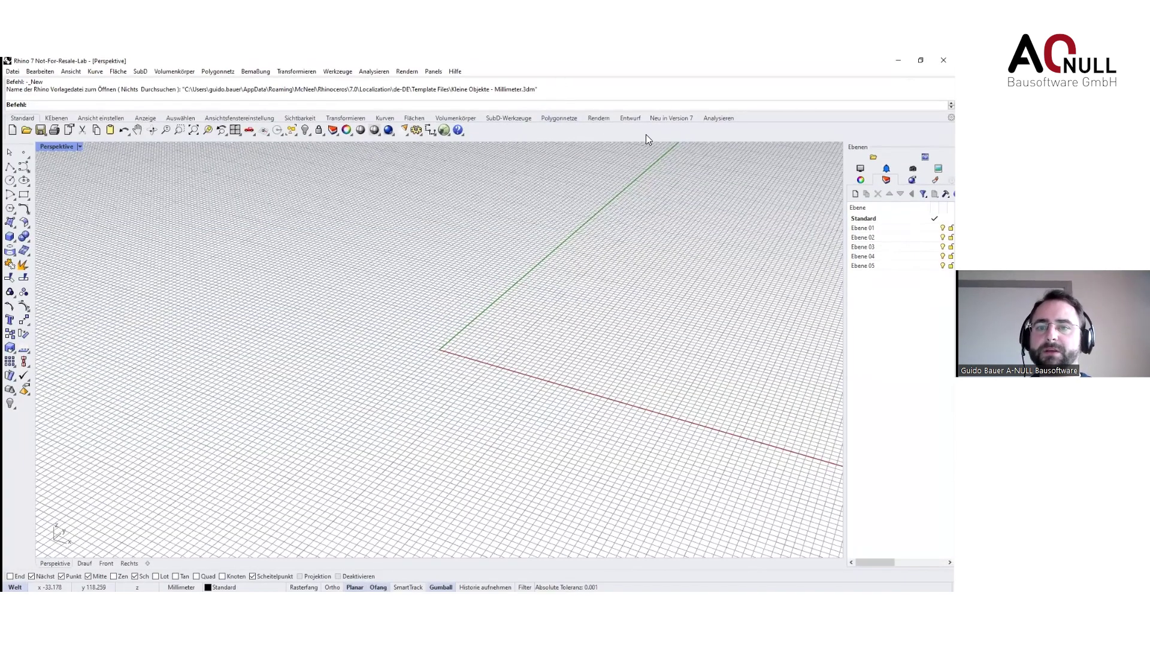
right_click(760, 117)
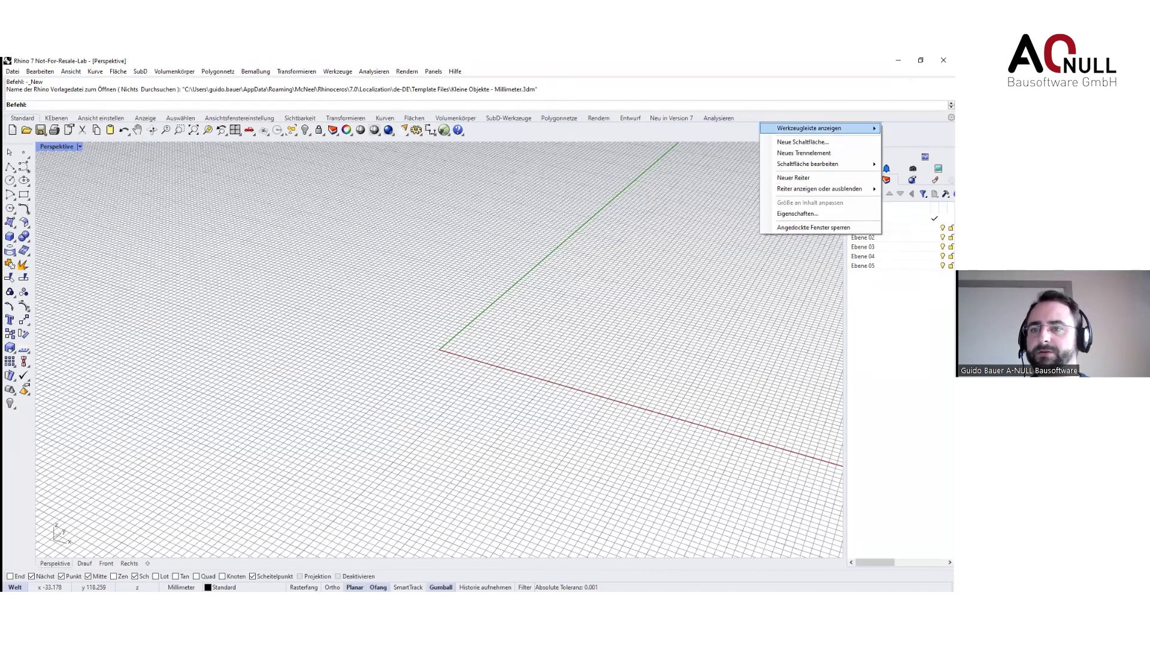
mouse_move(776, 128)
scroll(733, 235, "down", 10)
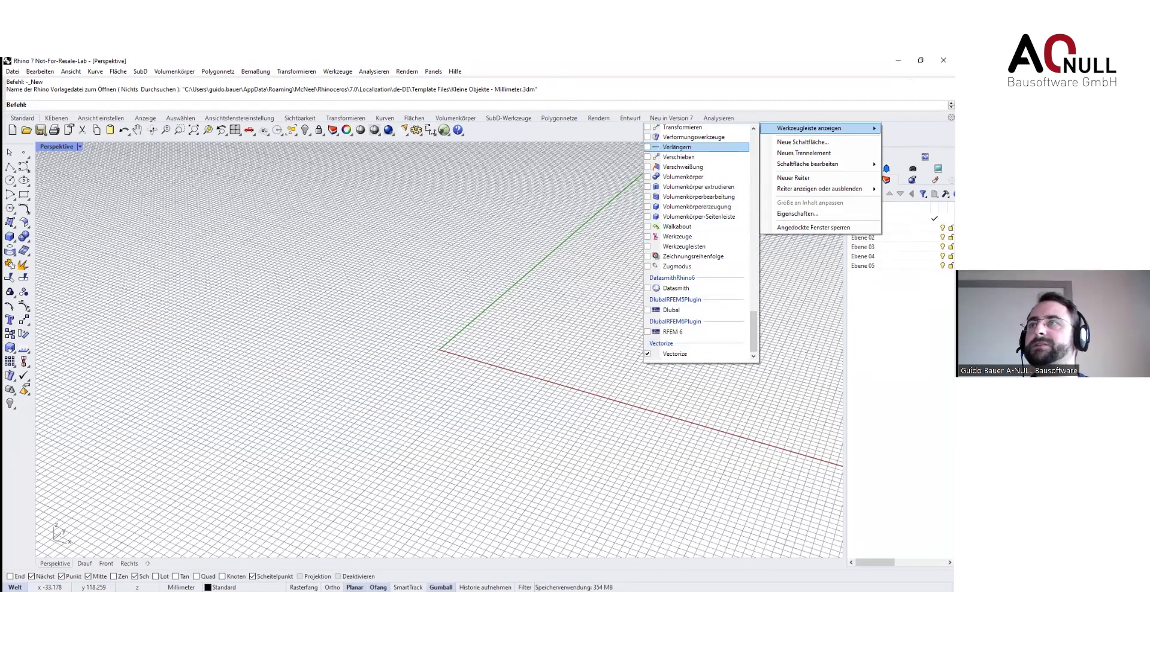
left_click(187, 113)
left_click_drag(150, 305, 565, 240)
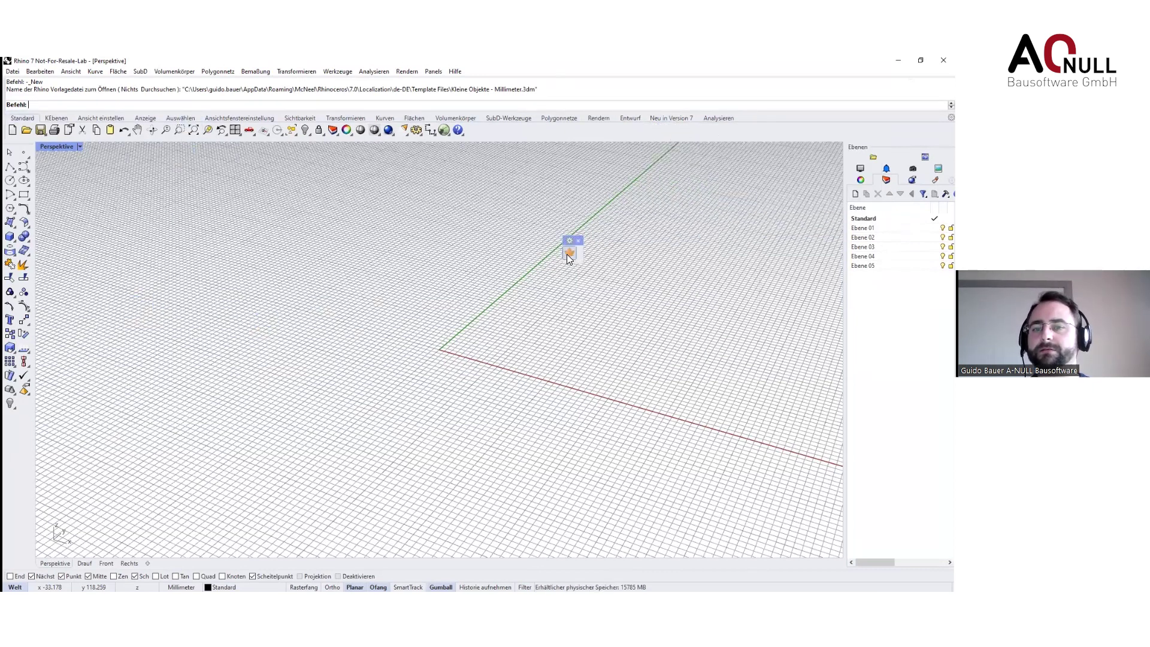
Vectorize the sketch image Skizze.jpg from the desktop with threshold 90, turn policy Right, filter size 2 and tolerance 0.200
left_click(569, 254)
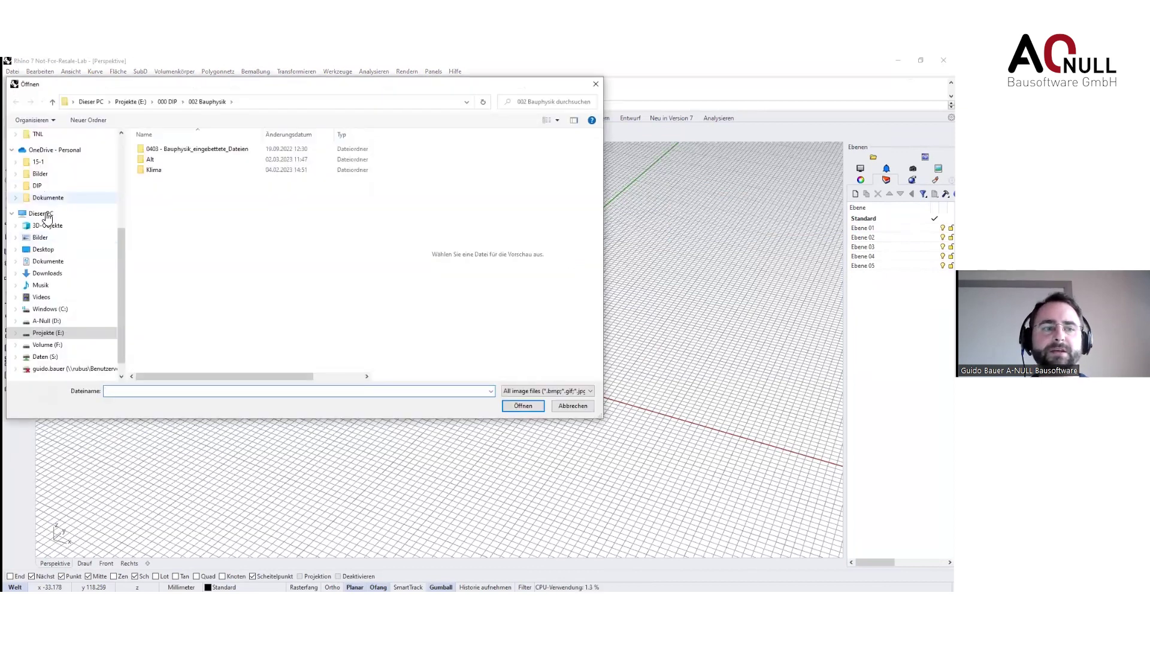
scroll(47, 217, "up", 5)
left_click(54, 166)
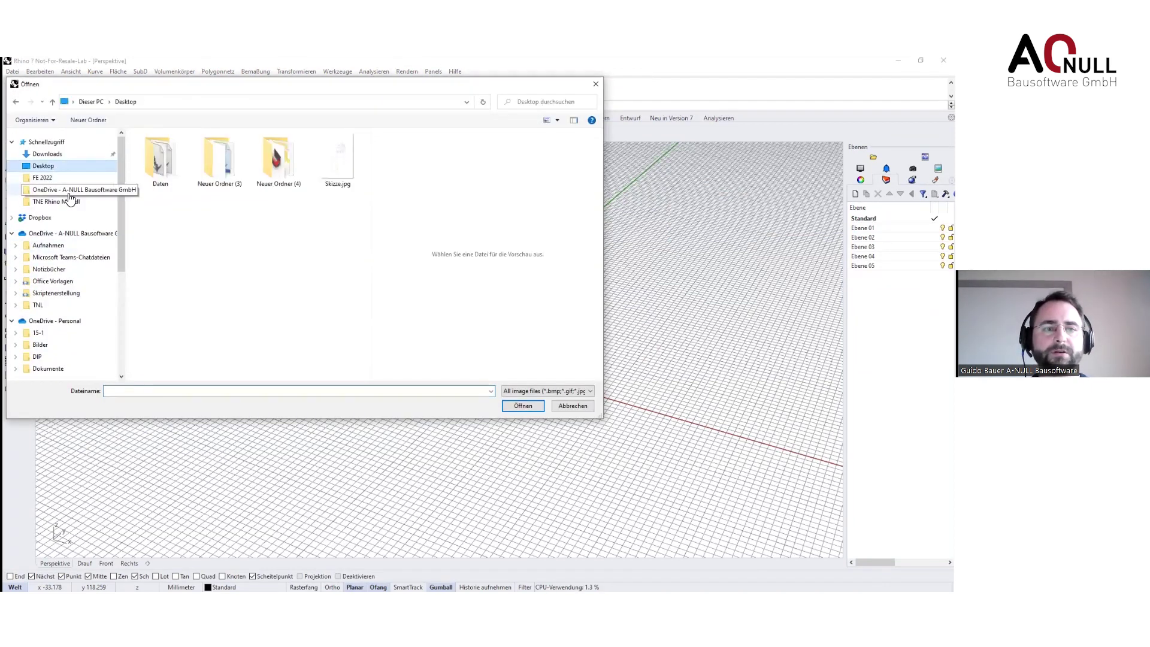
left_click(338, 158)
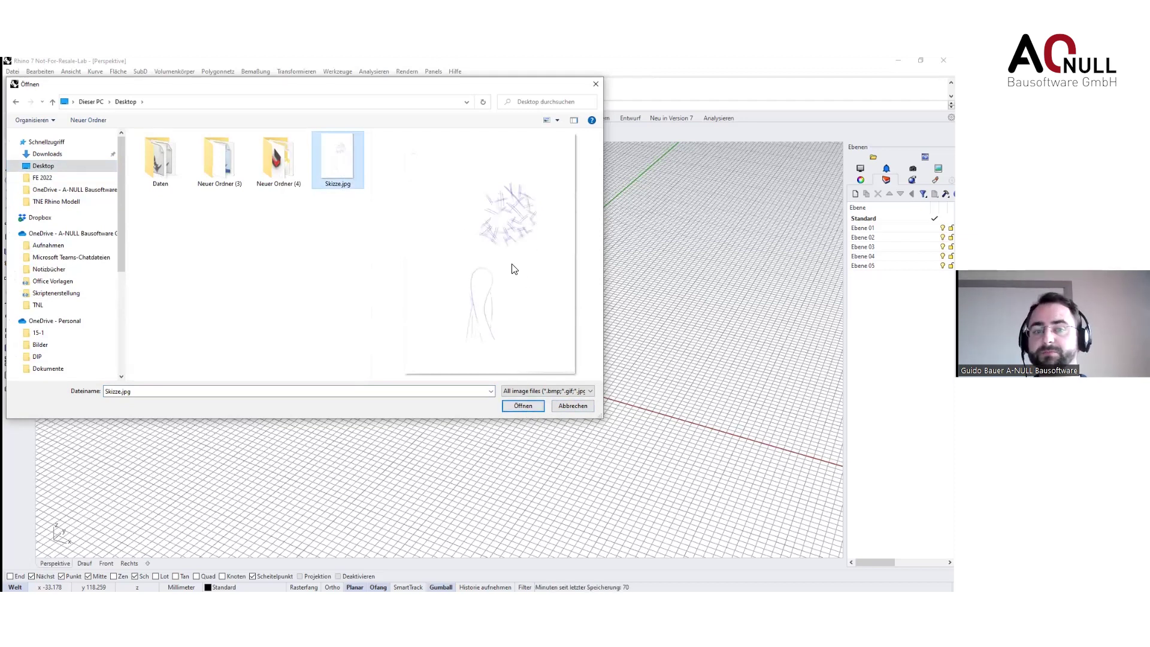
left_click(523, 406)
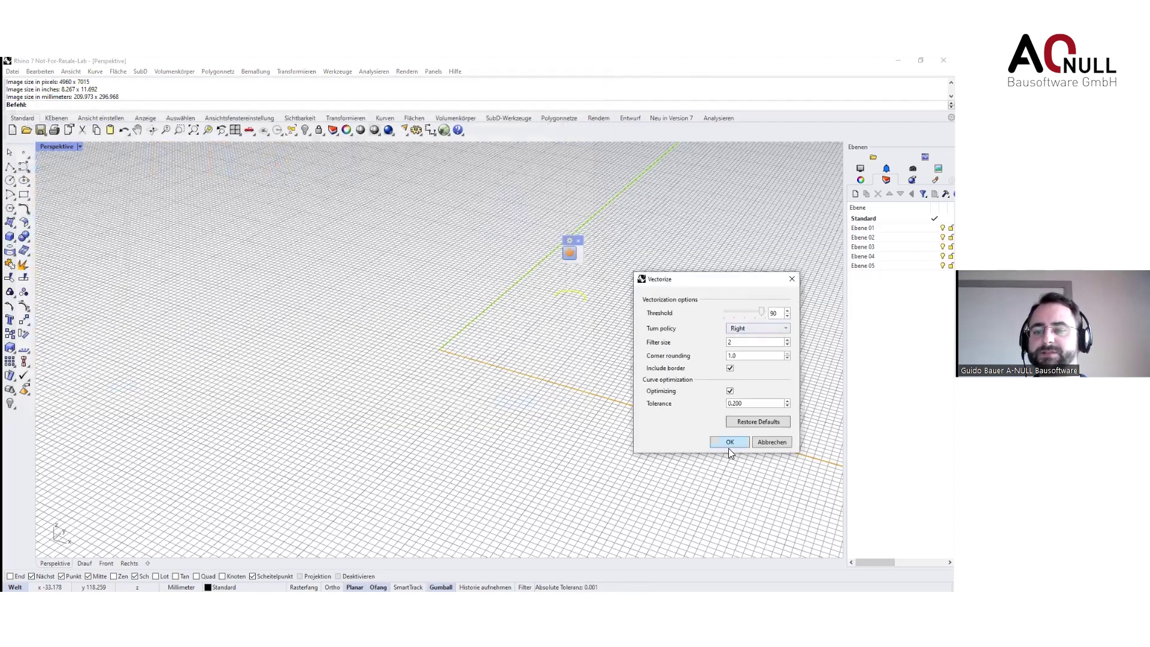
left_click(729, 444)
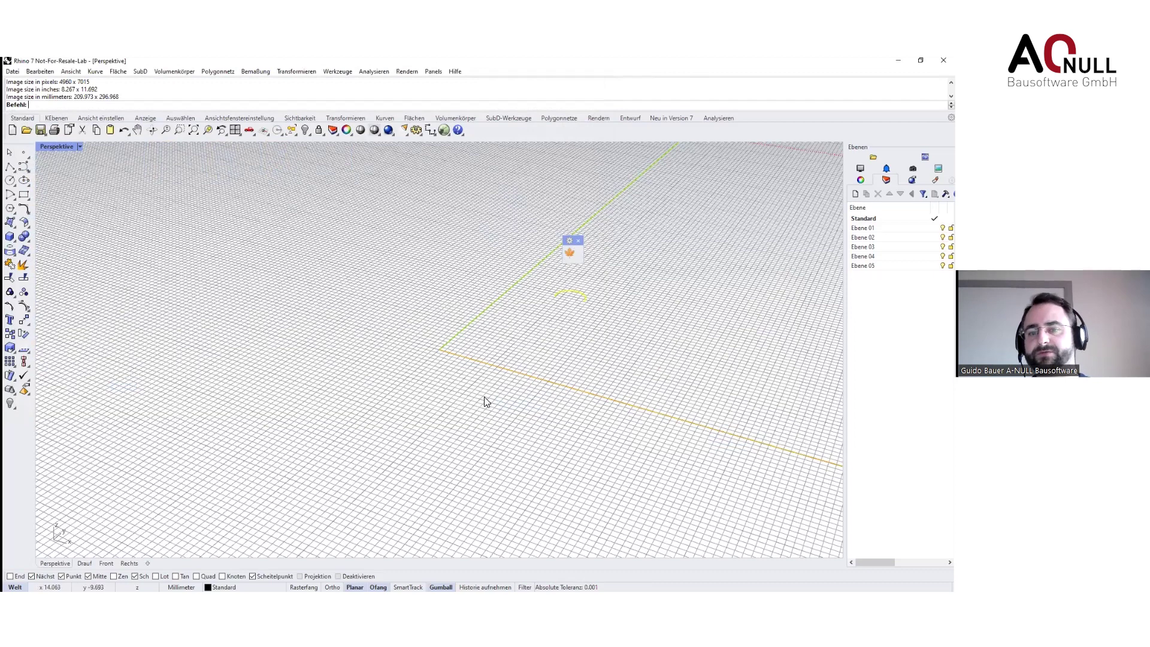
scroll(503, 319, "down", 12)
middle_click(527, 421)
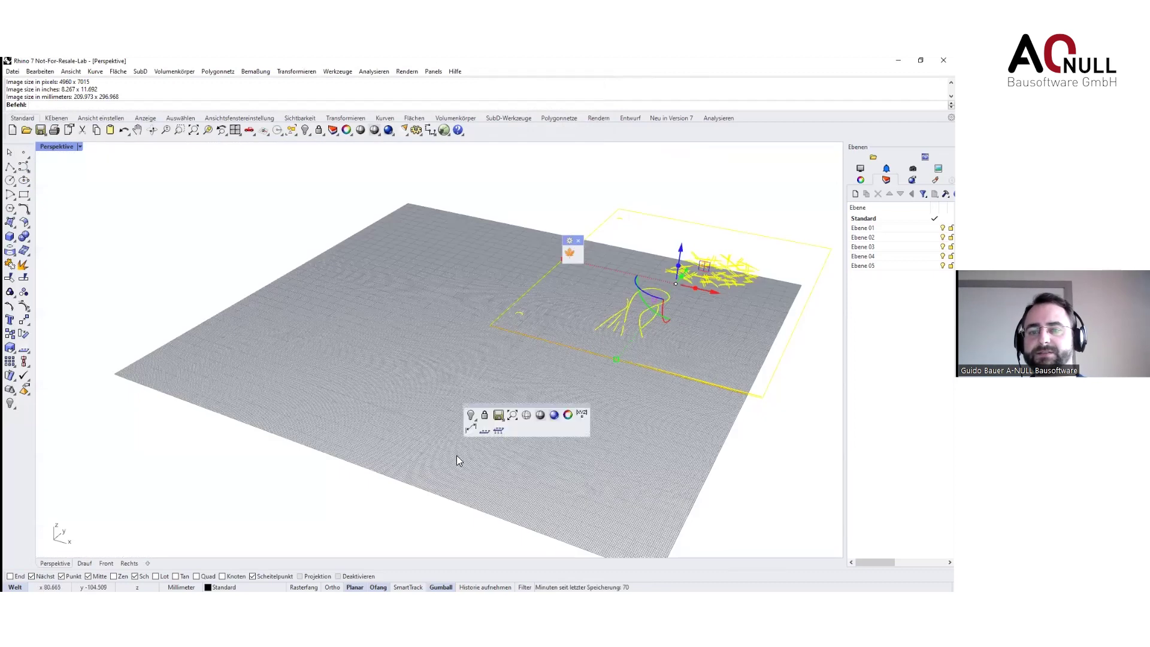
Examine the vectorized sketch curves up close and from above, and clear their selection
right_click_drag(569, 470, 291, 430)
scroll(300, 357, "down", 2)
scroll(336, 328, "up", 16)
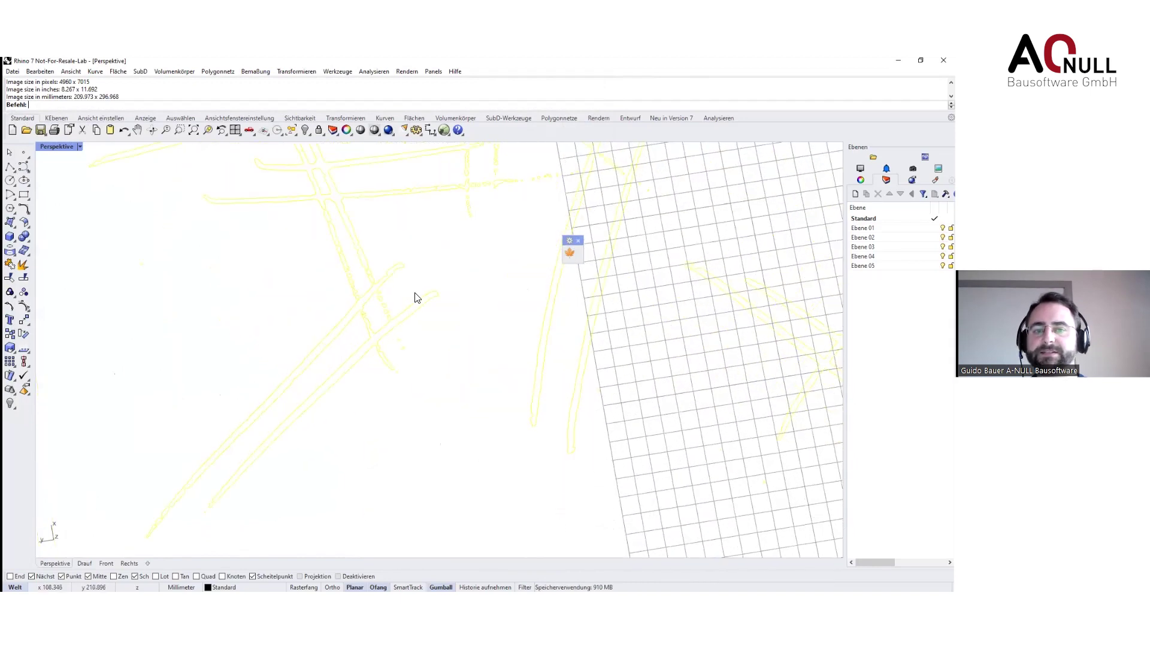
scroll(410, 303, "down", 12)
scroll(406, 305, "down", 5)
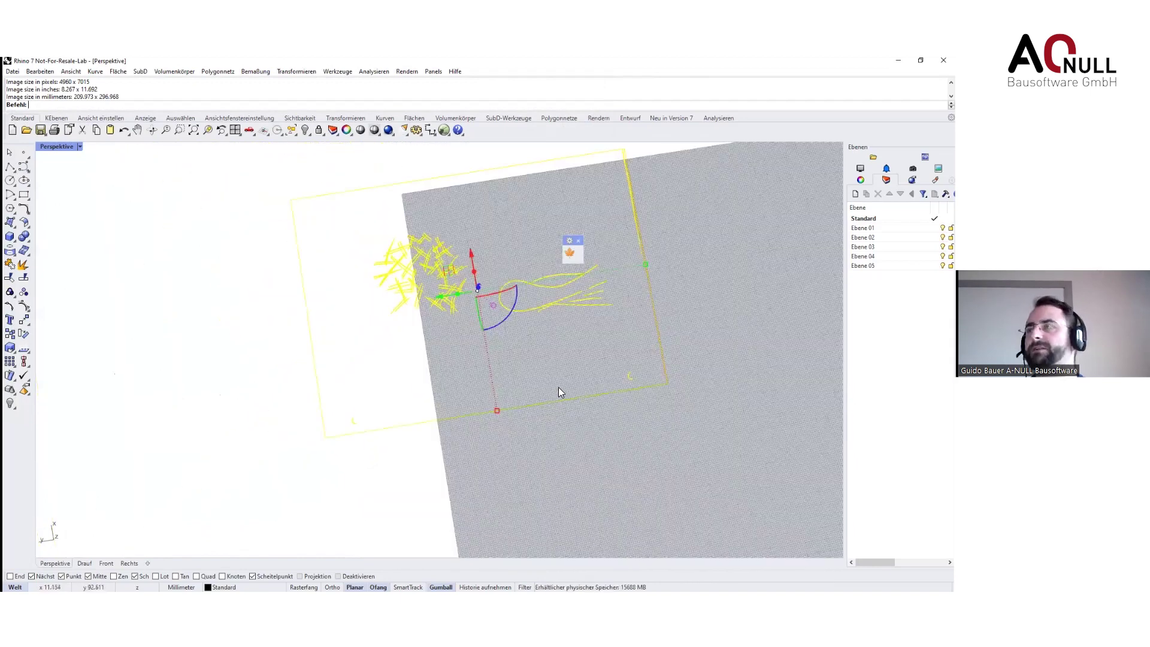
right_click_drag(537, 391, 403, 499)
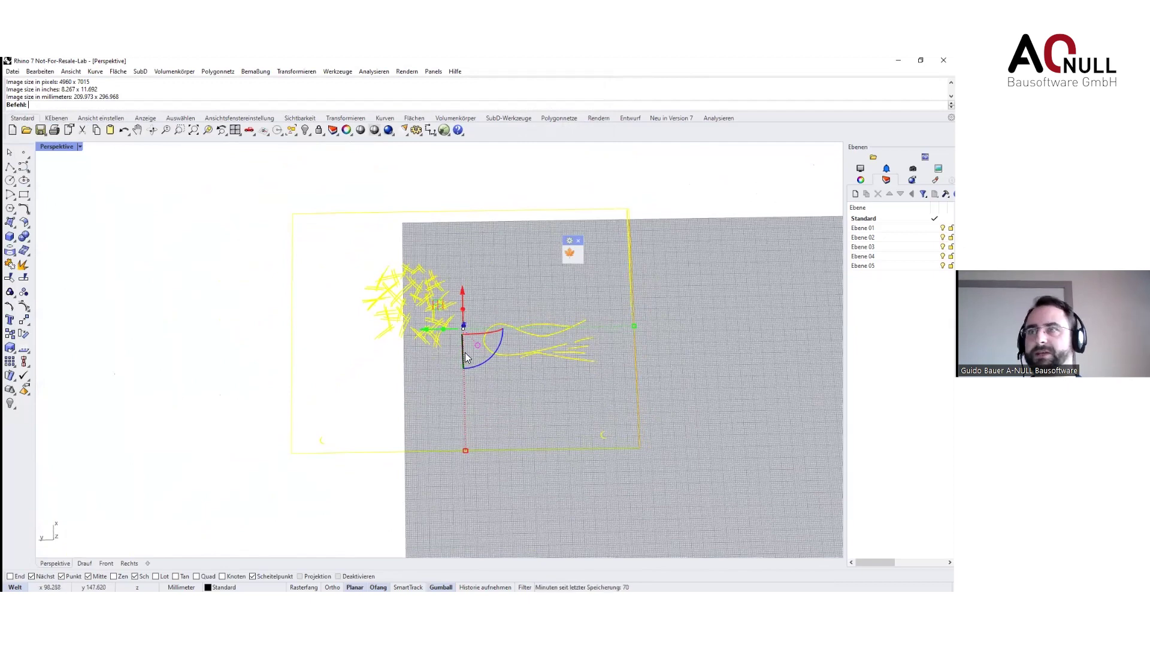
left_click(742, 207)
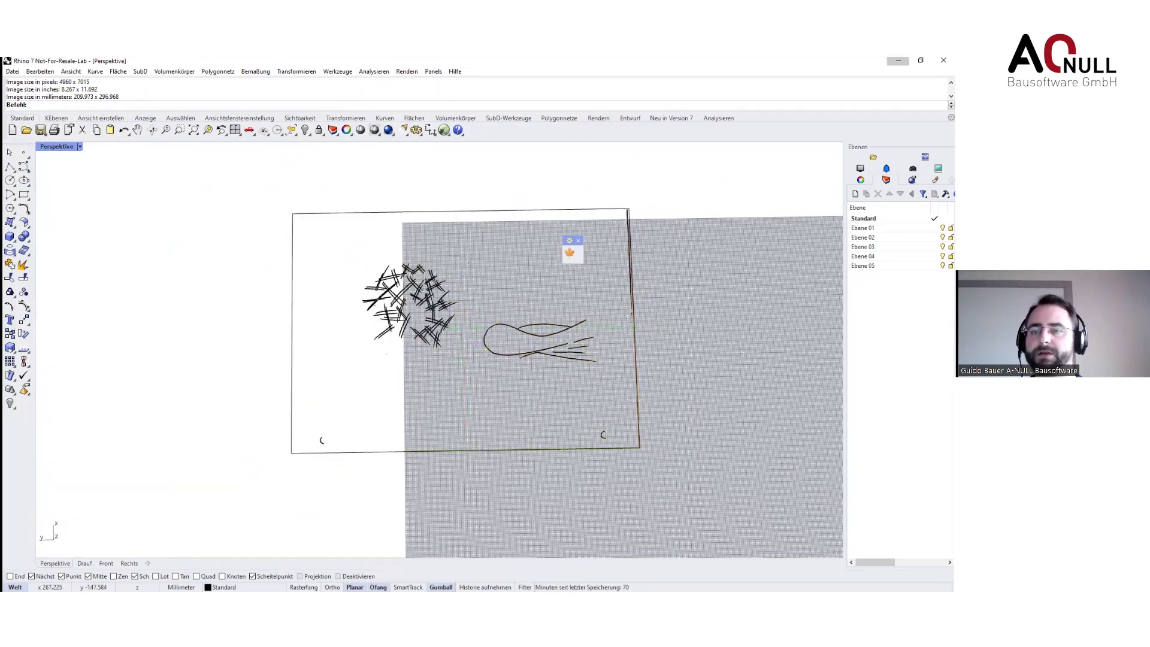
Switch back to the Spätschichtl.3dm window and hide the building and ramp objects around the free-form surface
left_click(898, 60)
left_click(842, 95)
right_click_drag(664, 307, 394, 481)
left_click_drag(394, 481, 213, 266)
key("ctrl+h")
left_click_drag(365, 161, 517, 144)
key("ctrl+h")
key("ctrl+h")
right_click_drag(508, 291, 511, 346)
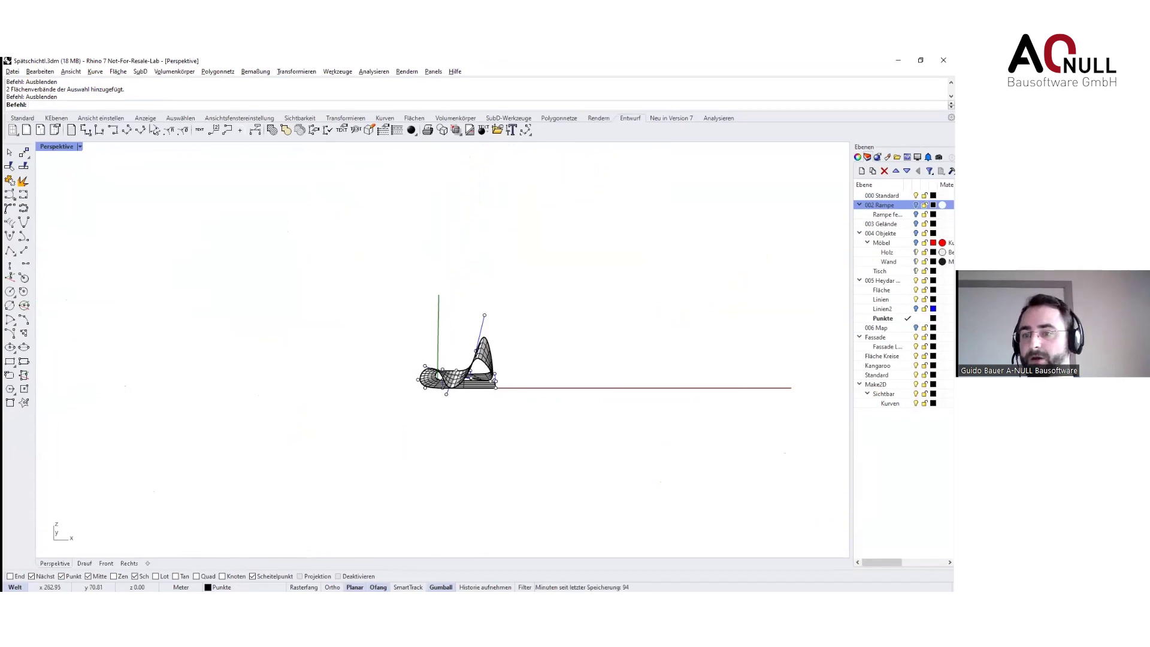
Show the 006 Map layer and inspect the coloured patterns on its flat strip
left_click(915, 328)
mouse_move(621, 391)
right_mouse_down()
mouse_move(595, 439)
mouse_move(617, 408)
right_mouse_up()
scroll(504, 407, "up", 8)
scroll(503, 411, "up", 5)
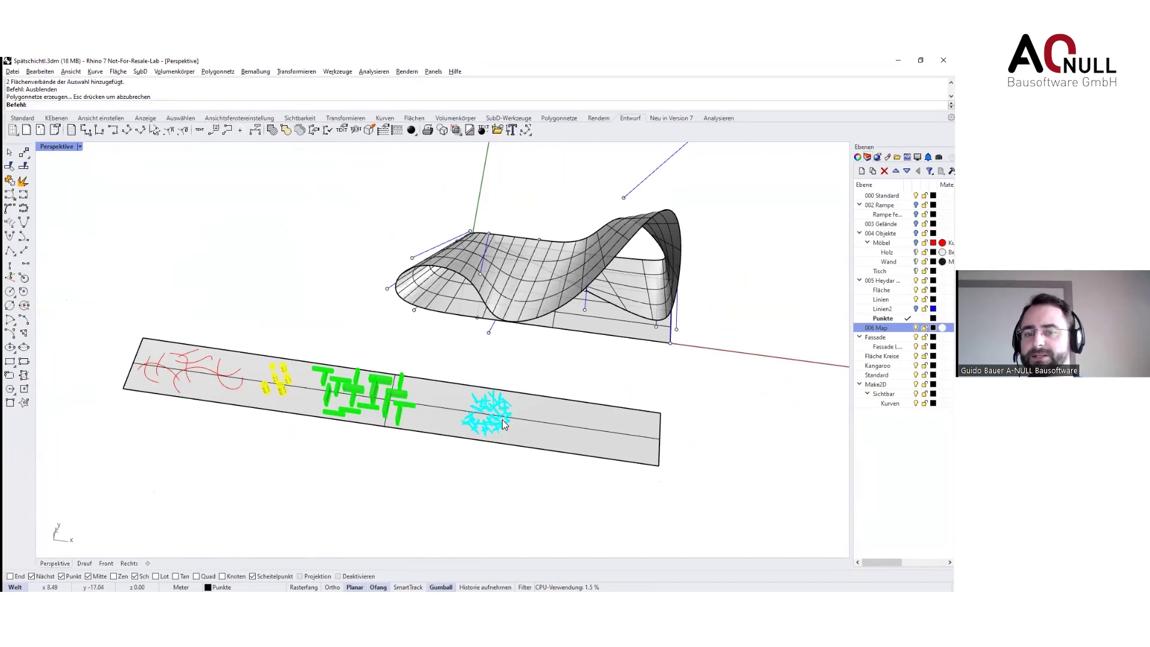
scroll(502, 420, "up", 5)
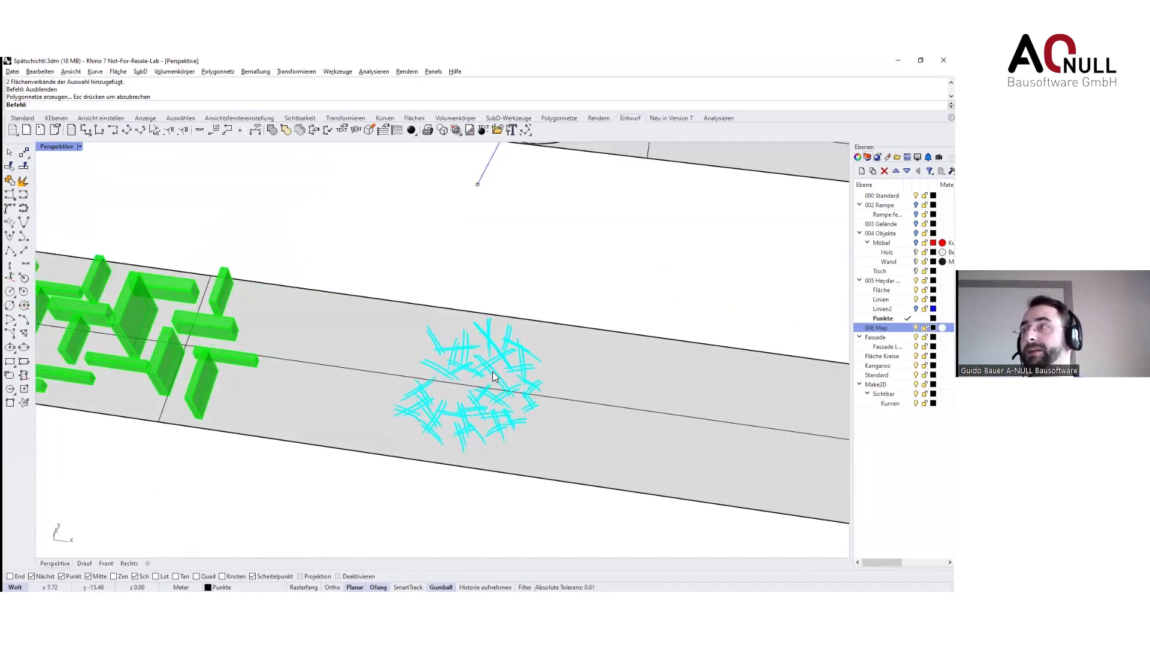
scroll(493, 371, "down", 10)
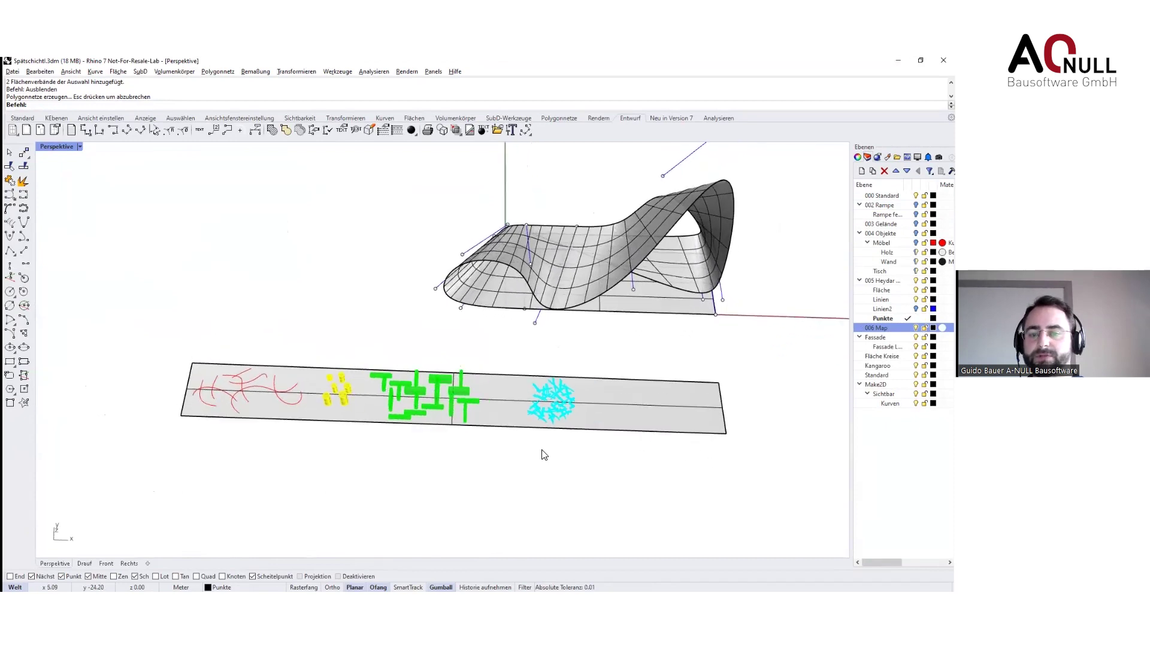
Enable history recording and flow all coloured patterns from the flat strip onto the looping surface with FlowAlongSrf, matching their end edges
left_click(489, 586)
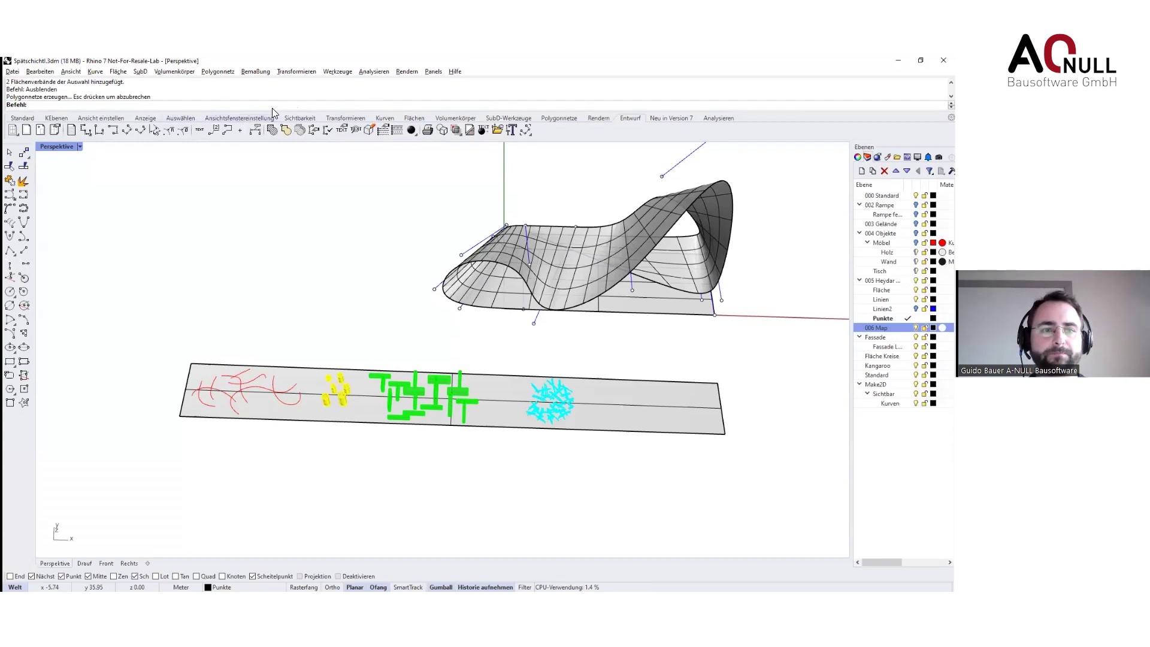
left_click(346, 118)
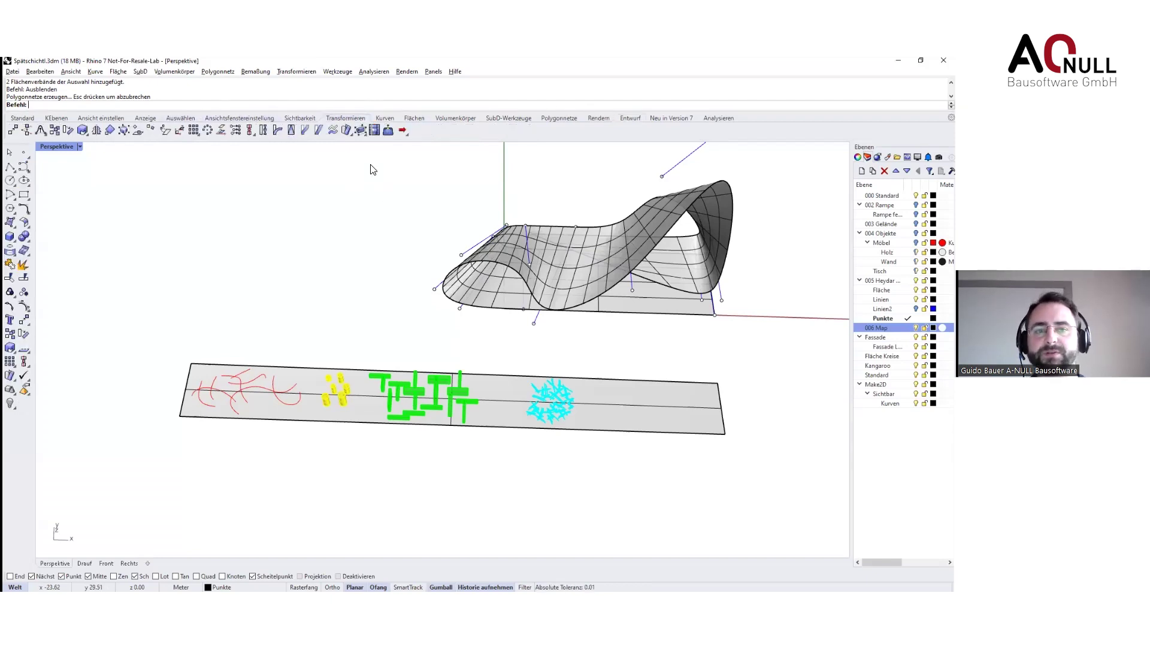
left_click(346, 131)
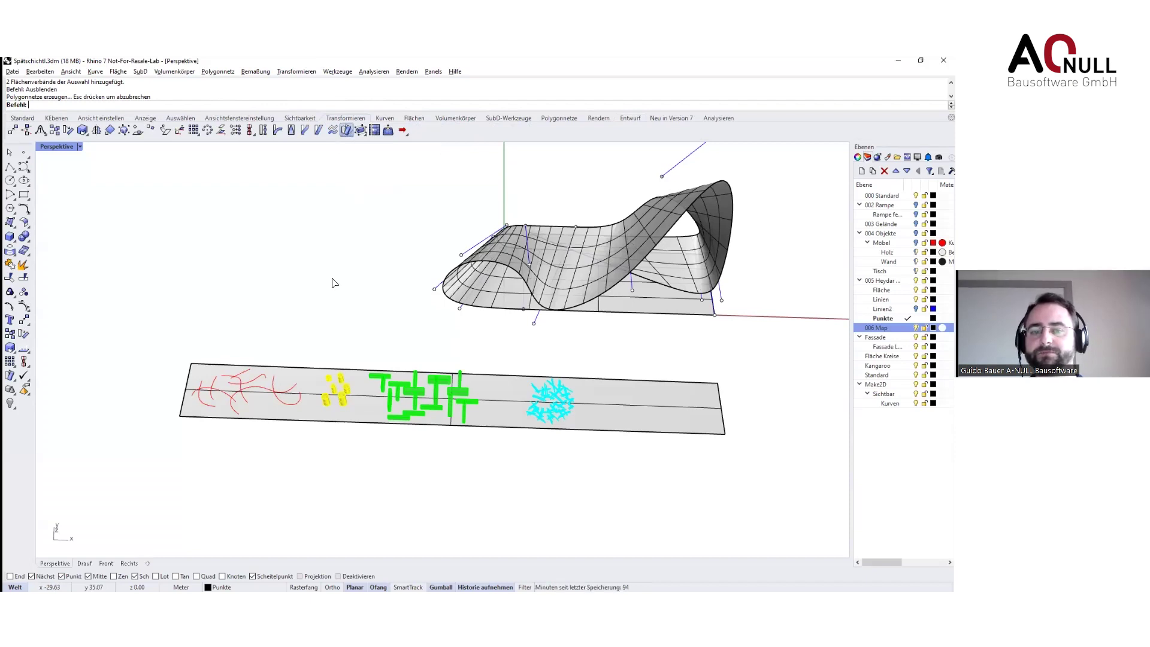
left_click_drag(152, 340, 586, 483)
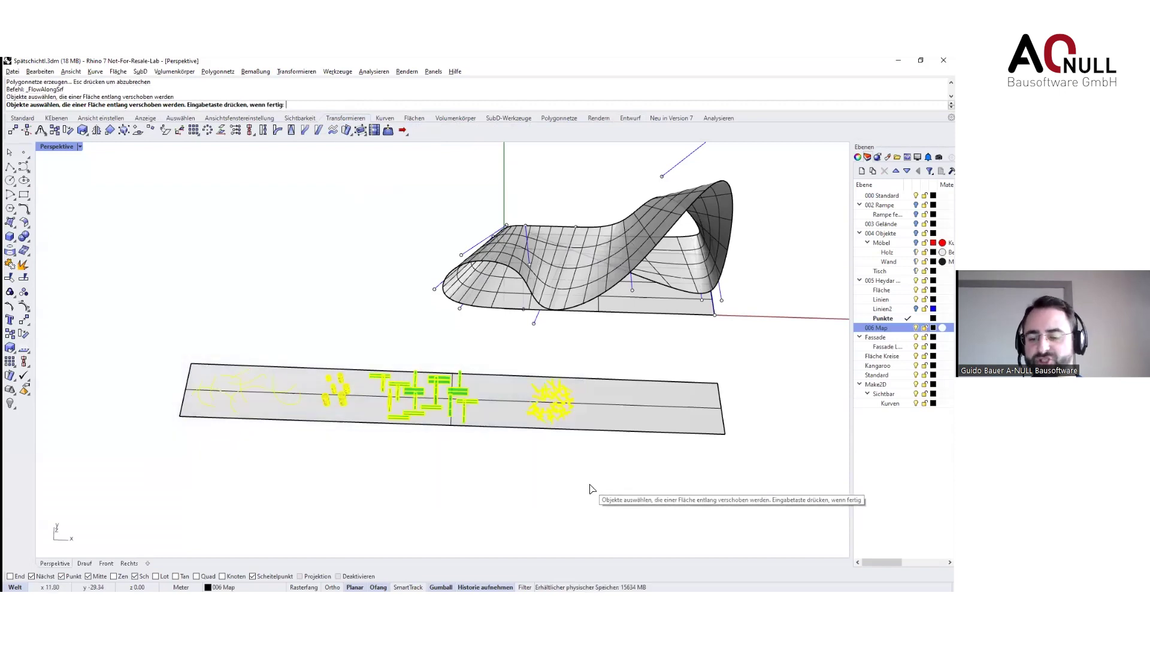
key("Return")
right_click_drag(632, 492, 610, 483)
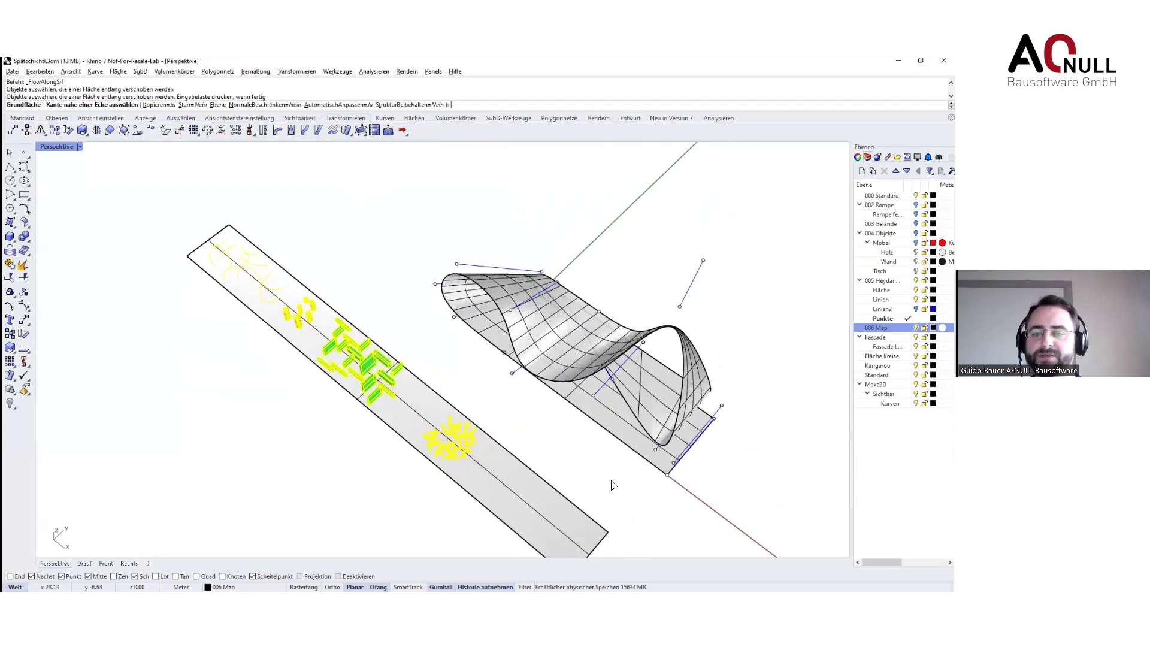
scroll(605, 485, "up", 5)
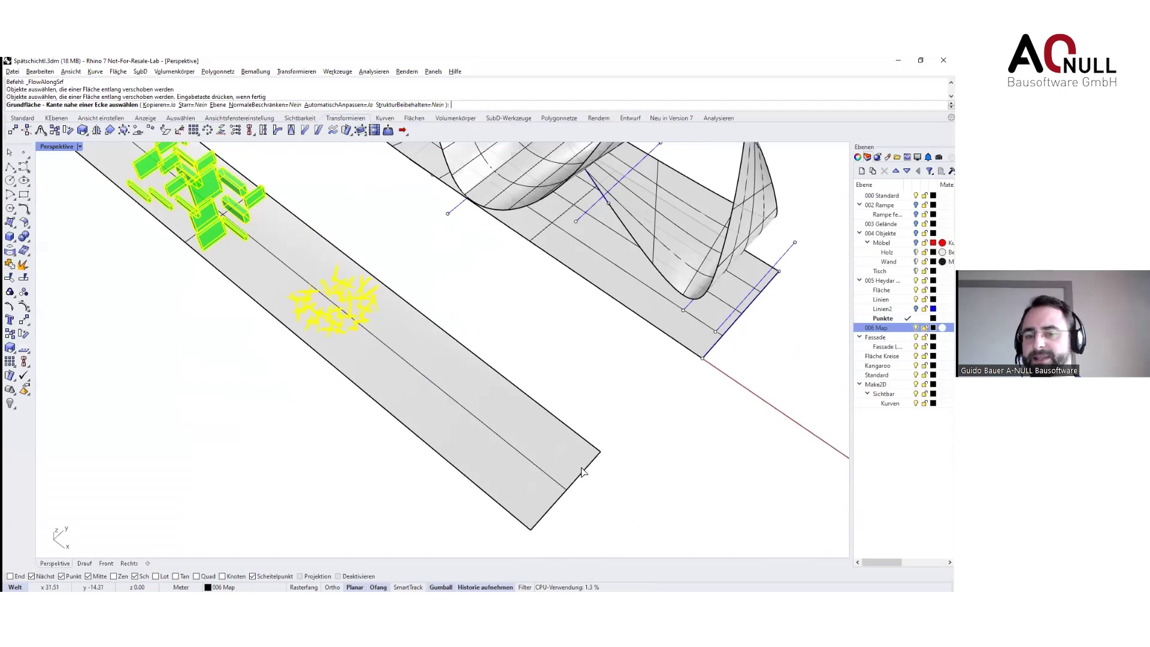
left_click(582, 472)
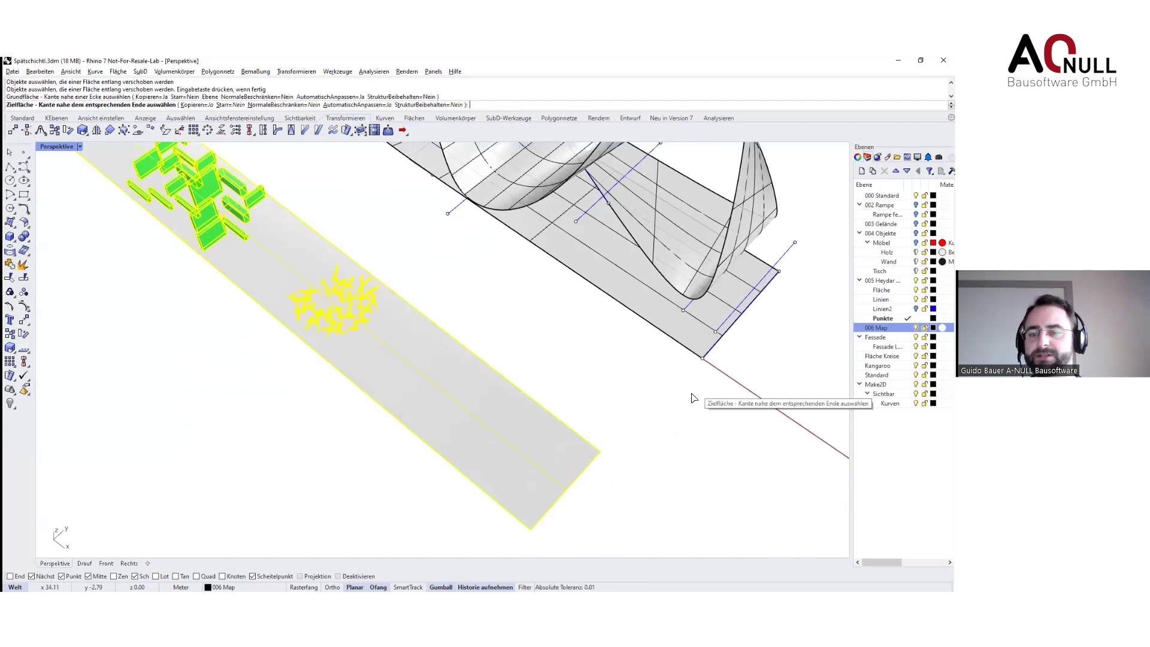
left_click(708, 350)
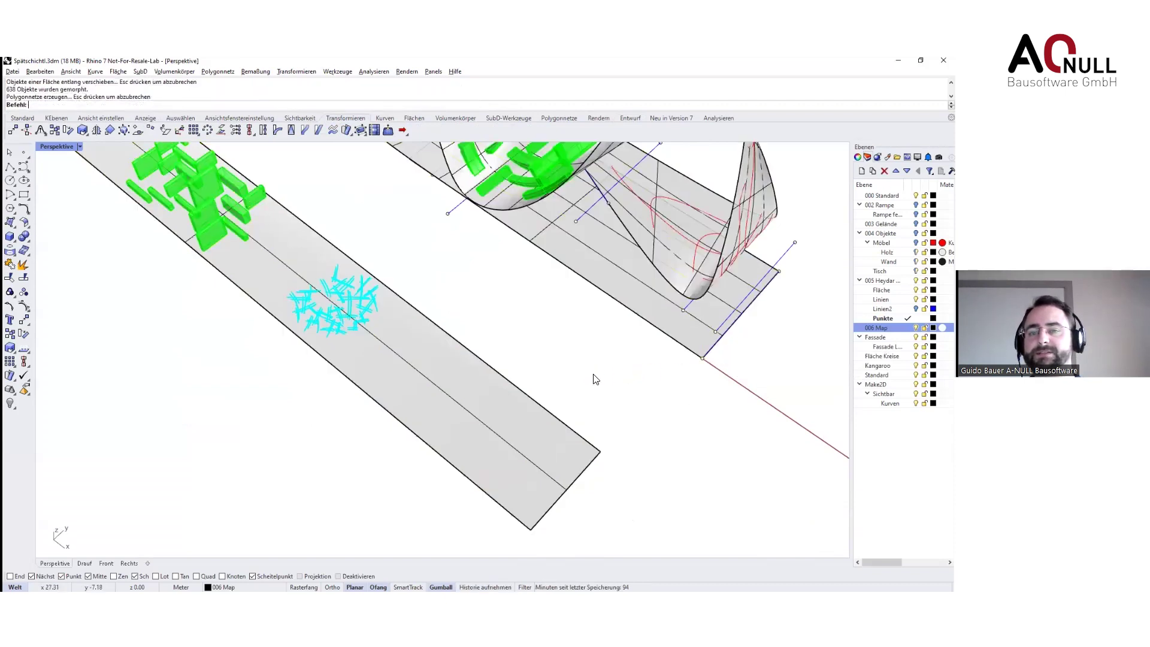
Set the perspective viewport to the Schattiert display mode and view the strip with the mapped surface
key("Escape")
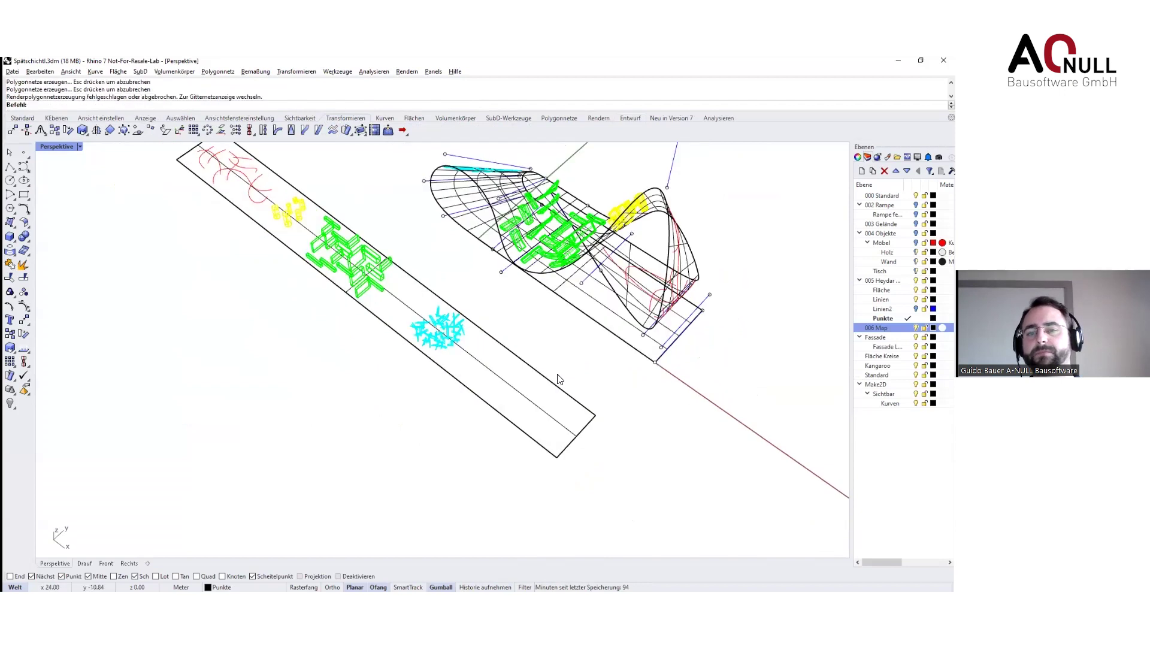
left_click(80, 146)
left_click(80, 189)
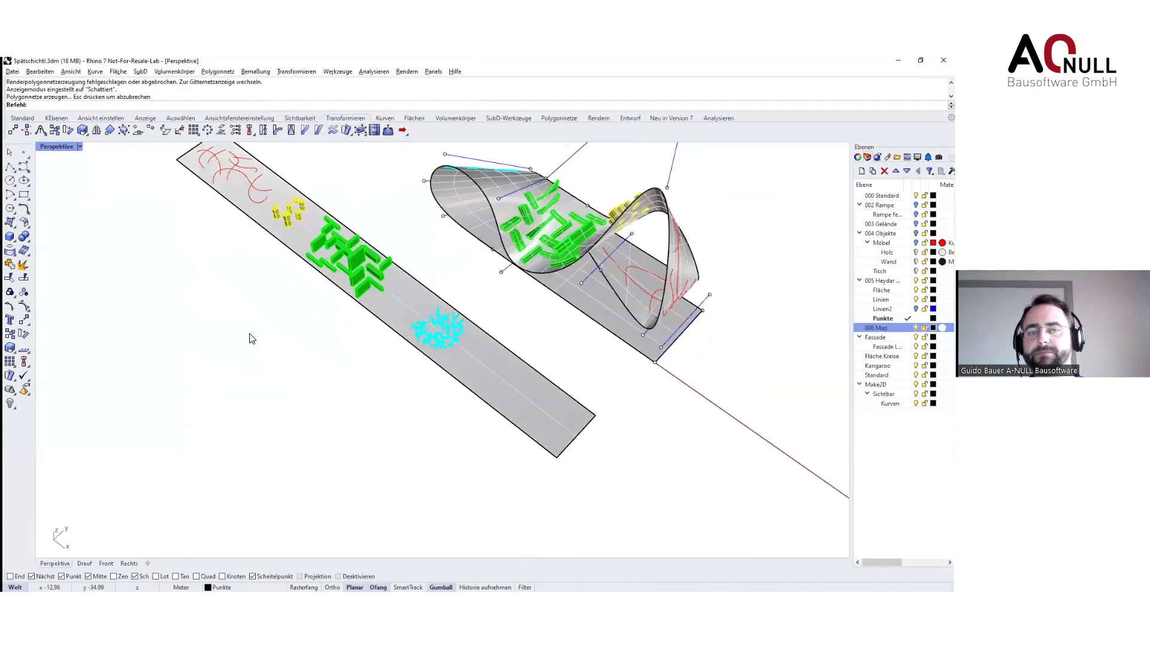
scroll(264, 354, "down", 5)
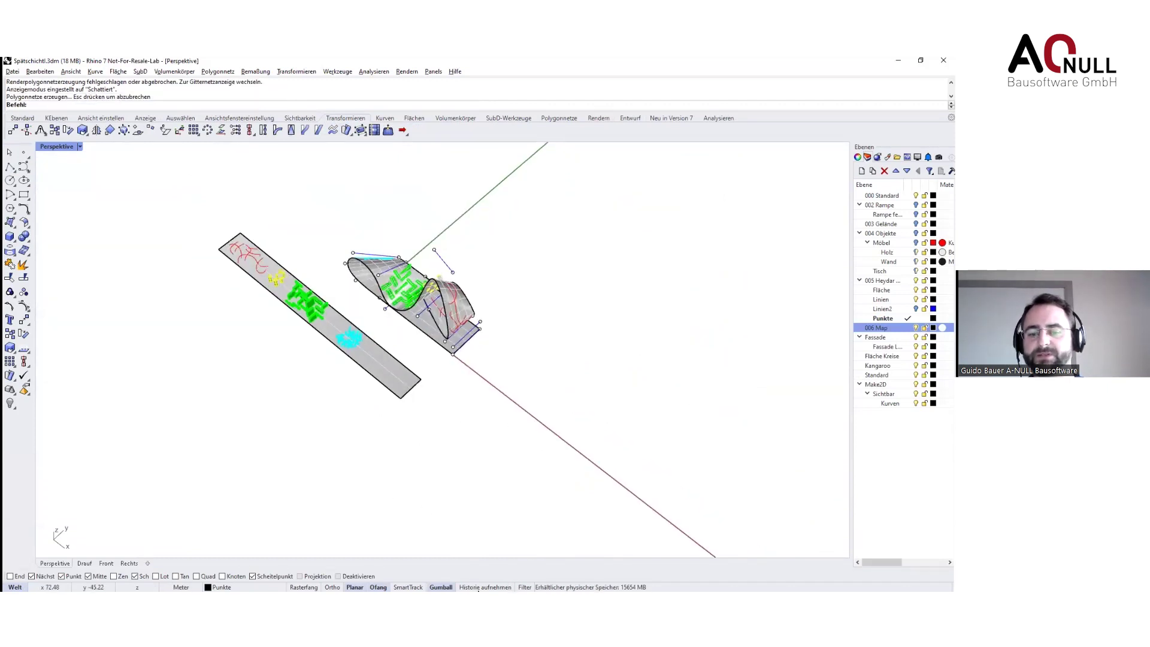
right_click_drag(287, 407, 419, 433)
scroll(418, 433, "up", 5)
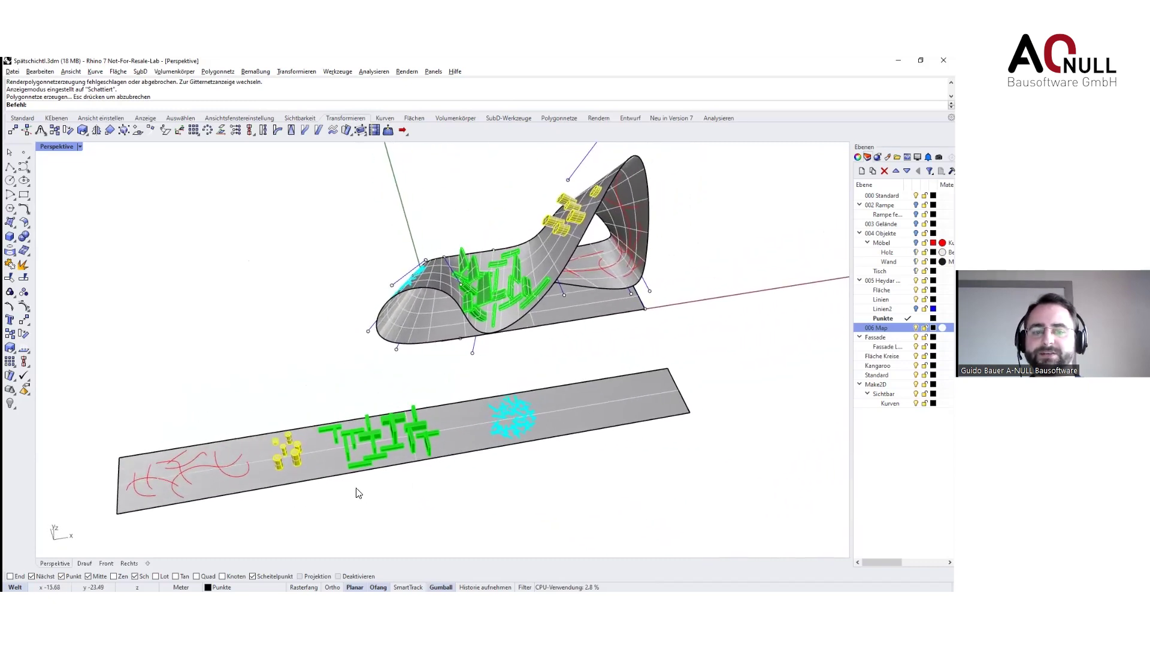
Move a green block along the flat strip toward the cyan line pattern, with recorded history updating the surface copy
left_click(429, 447)
mouse_move(460, 440)
left_mouse_down()
mouse_move(473, 441)
mouse_move(448, 445)
left_mouse_up()
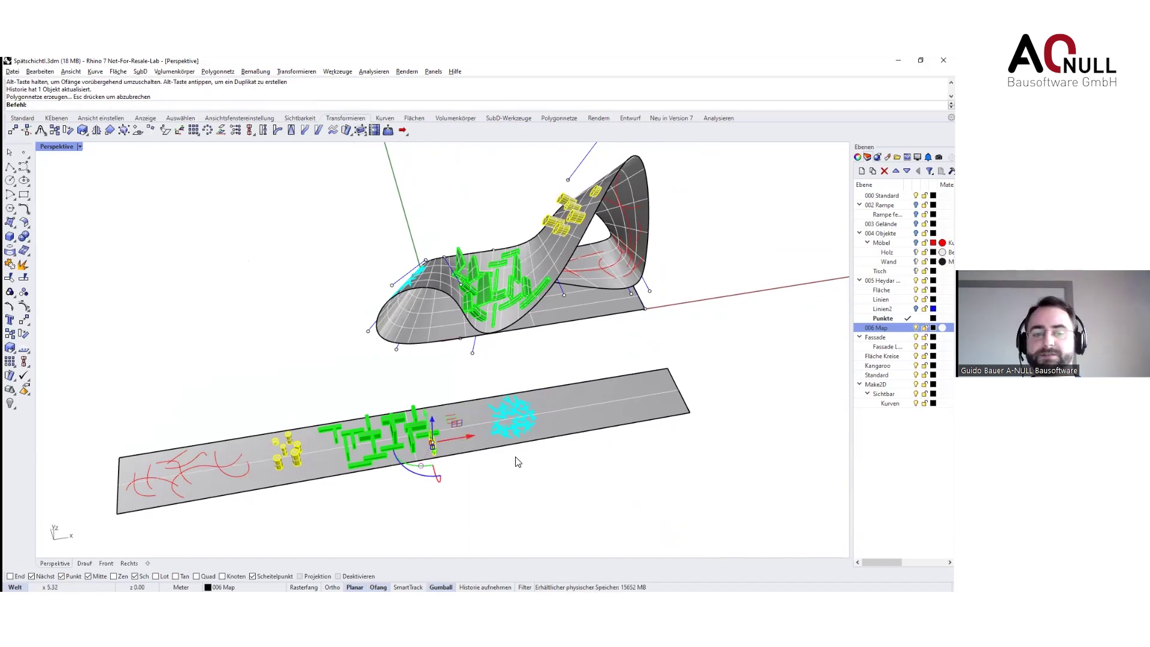
left_click_drag(455, 440, 474, 439)
key("Escape")
Enlarge the top face of the rear yellow cylinder on the strip, inspect the mapped copy, and undo the scaling
scroll(287, 439, "up", 5)
left_click_drag(265, 386, 313, 435, "ctrl+shift")
scroll(303, 437, "down", 3)
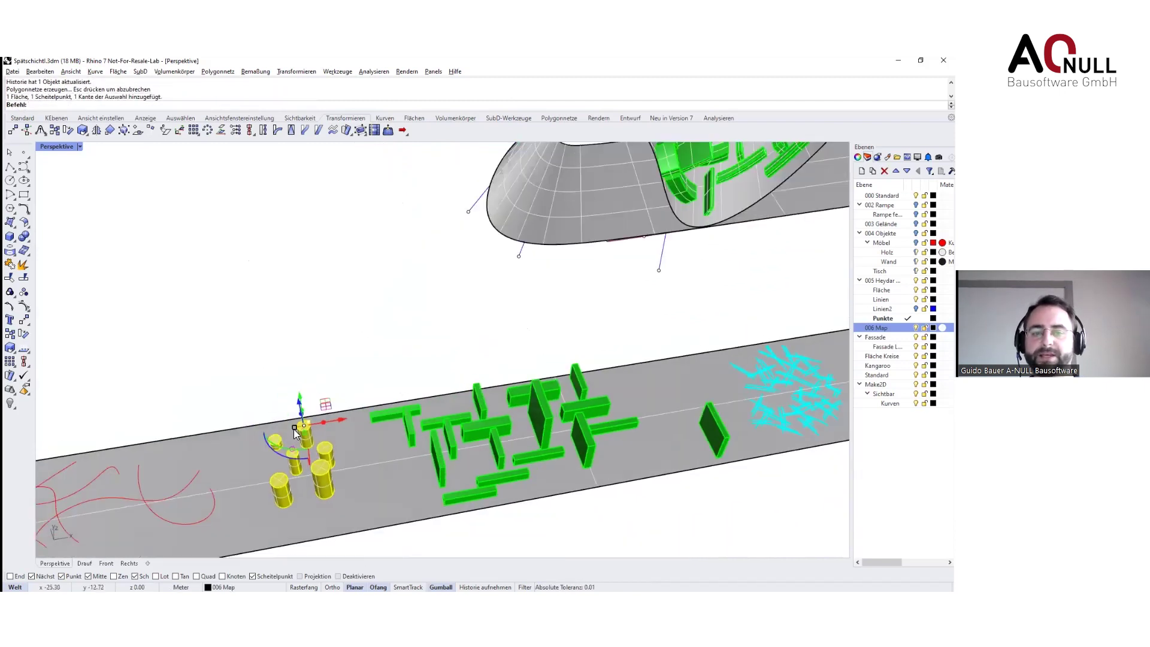
scroll(294, 433, "down", 5)
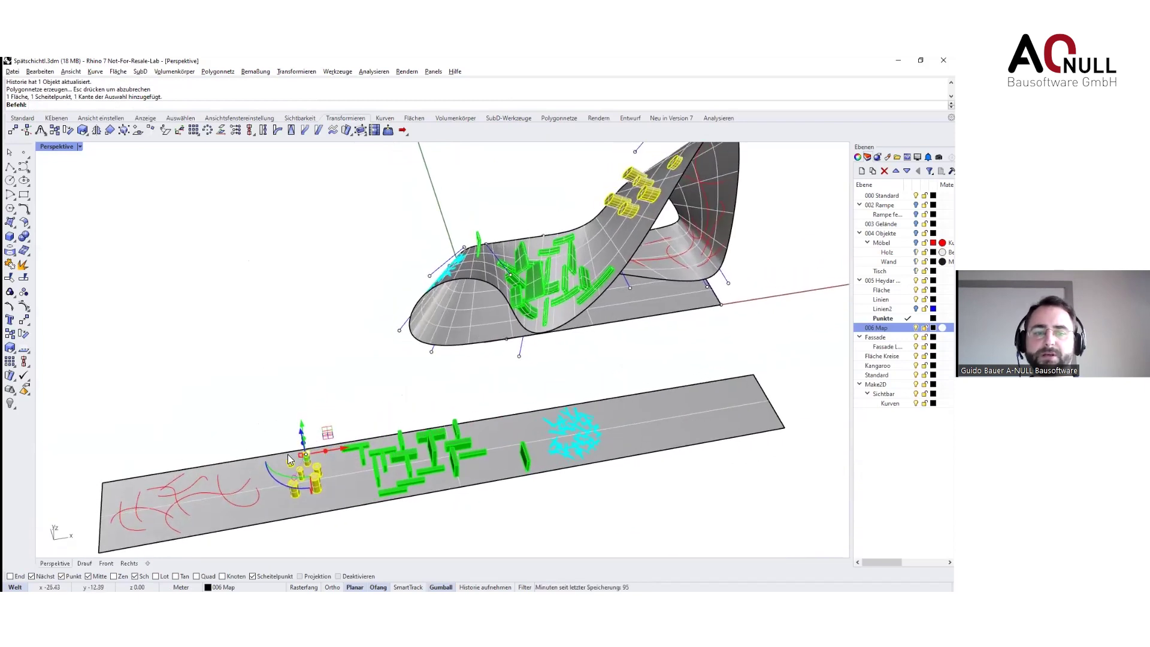
left_click_drag(304, 455, 298, 454)
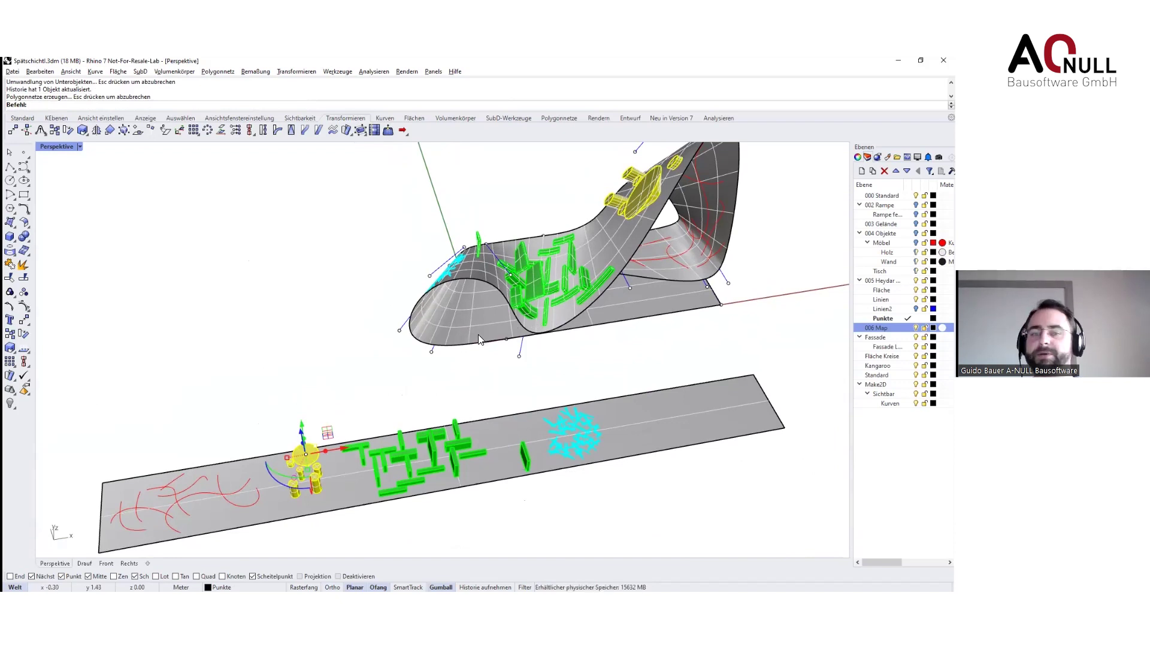
right_click_drag(521, 369, 242, 335)
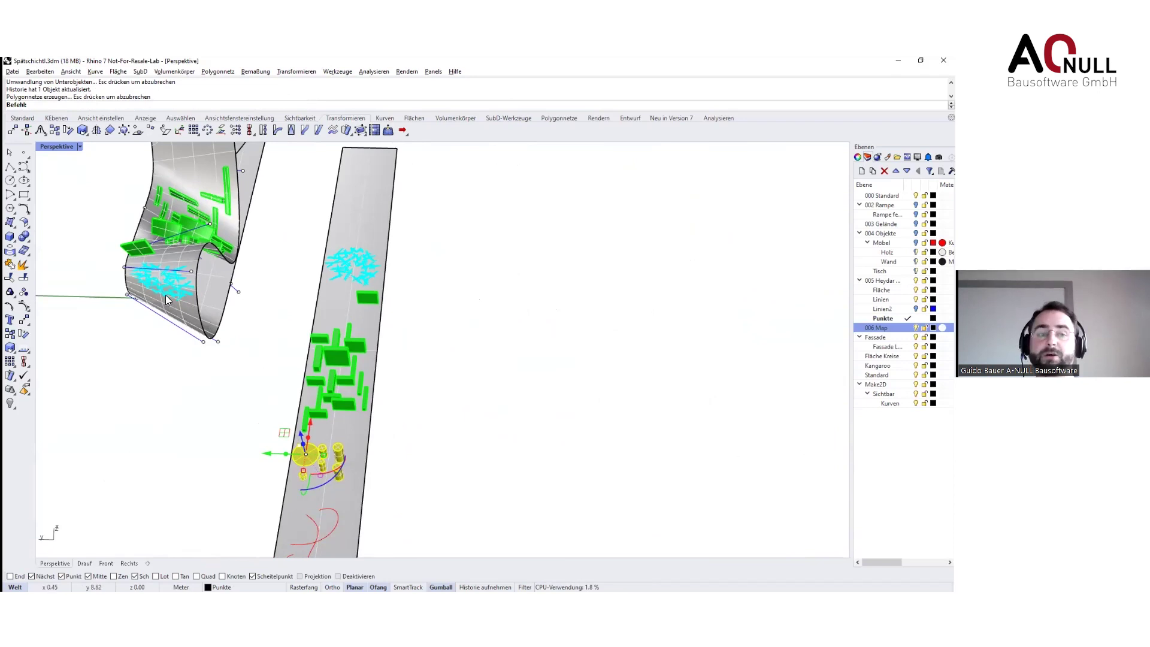
mouse_move(275, 357)
right_mouse_down()
mouse_move(251, 391)
mouse_move(197, 362)
mouse_move(295, 344)
mouse_move(287, 351)
right_mouse_up()
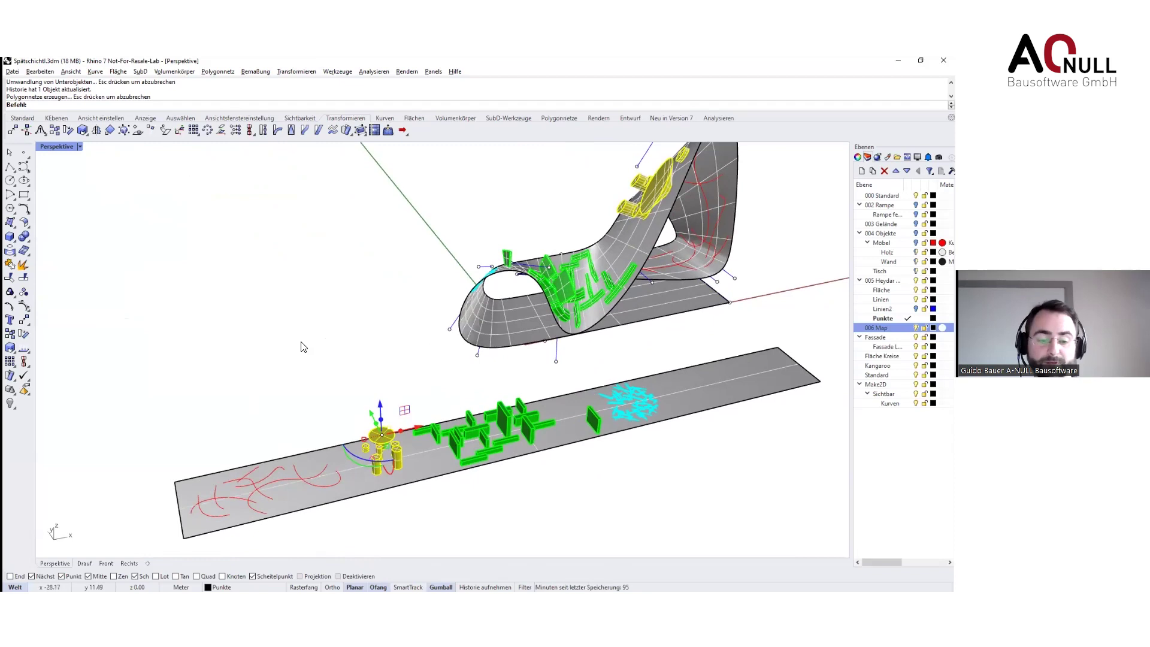
key("ctrl+z")
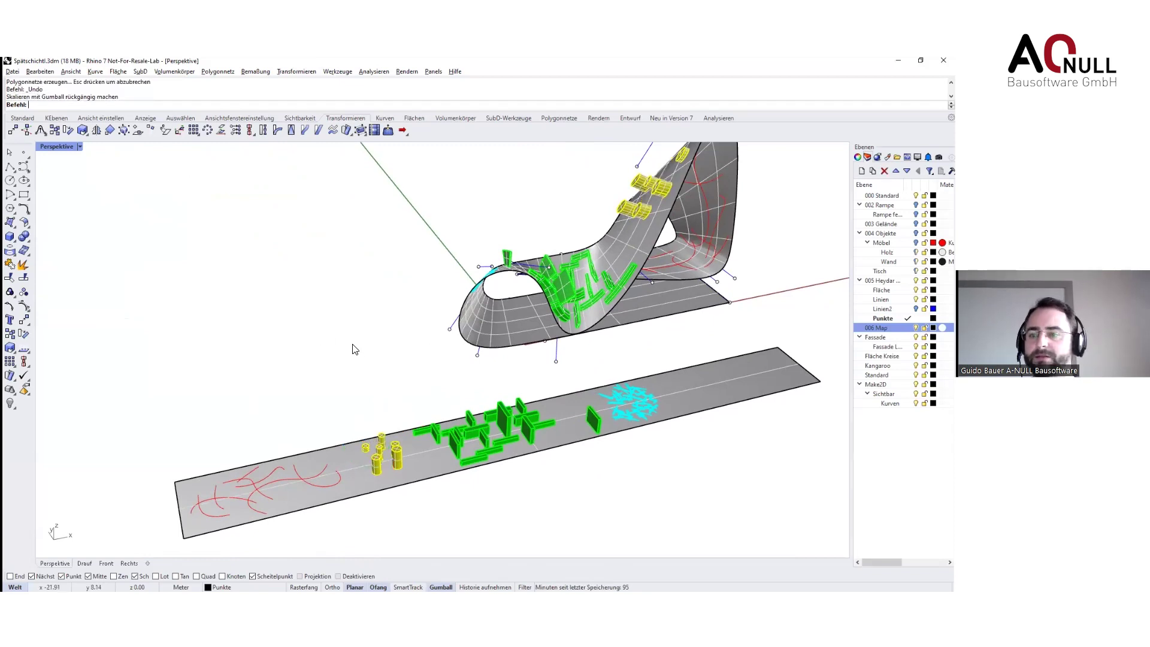
Hide the 006 Map layer and minimize the Spätschichtl.3dm window
left_click(916, 327)
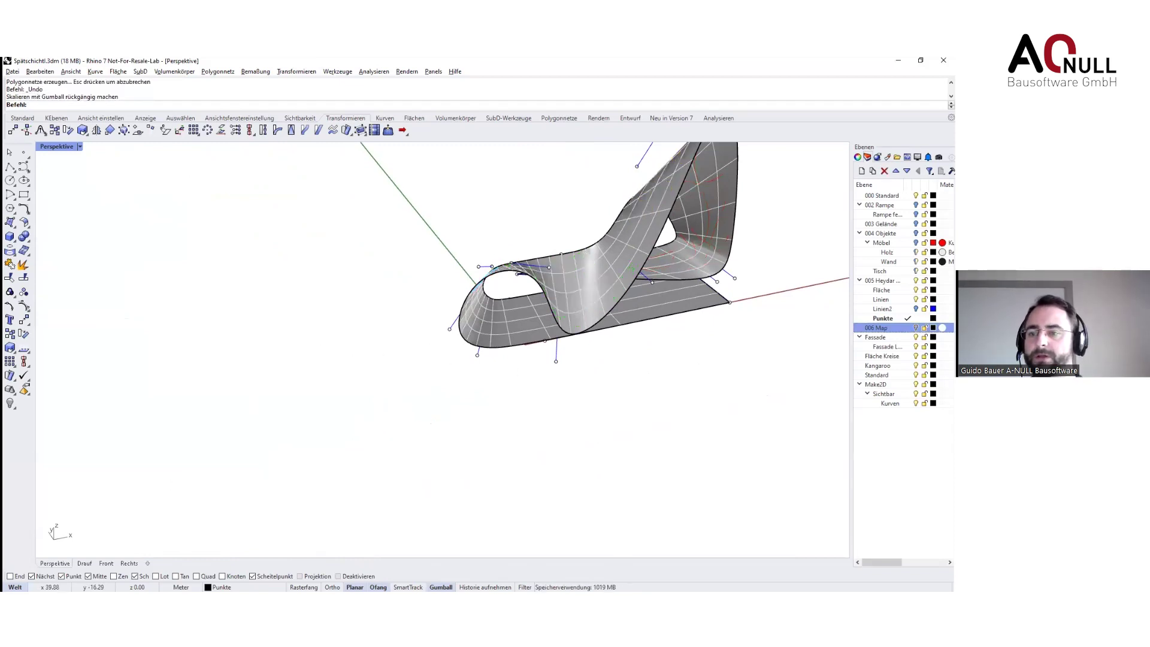
right_click_drag(721, 313, 660, 390)
left_click(898, 60)
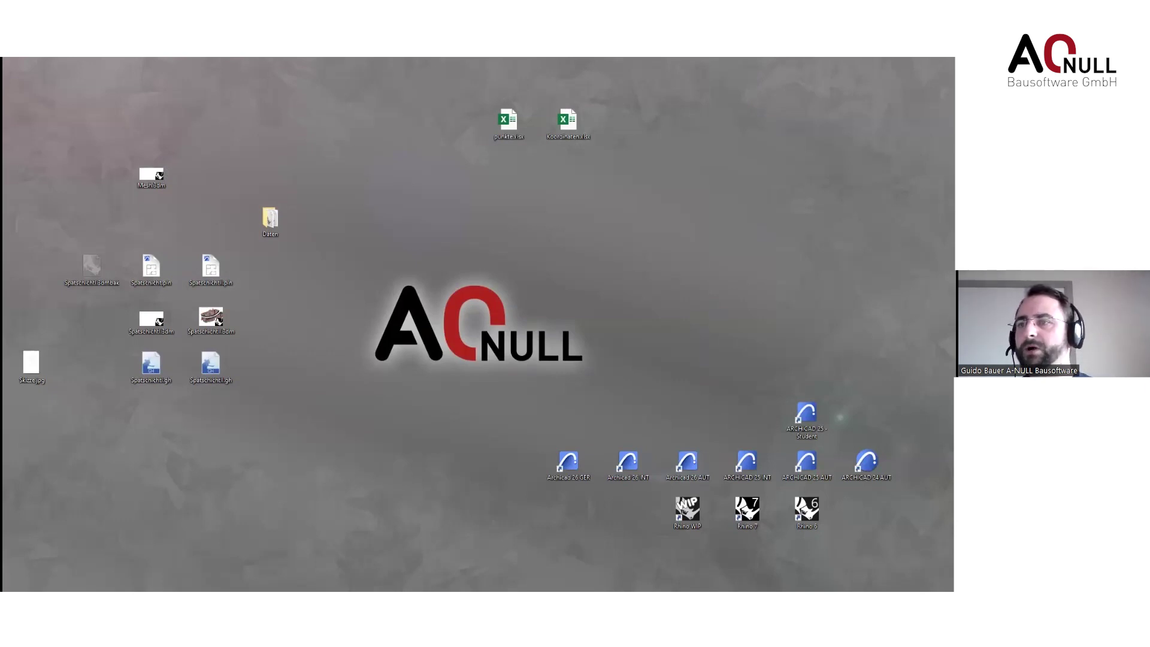
Close the untitled Rhino document containing the vectorized sketch without saving it
key("alt+Tab")
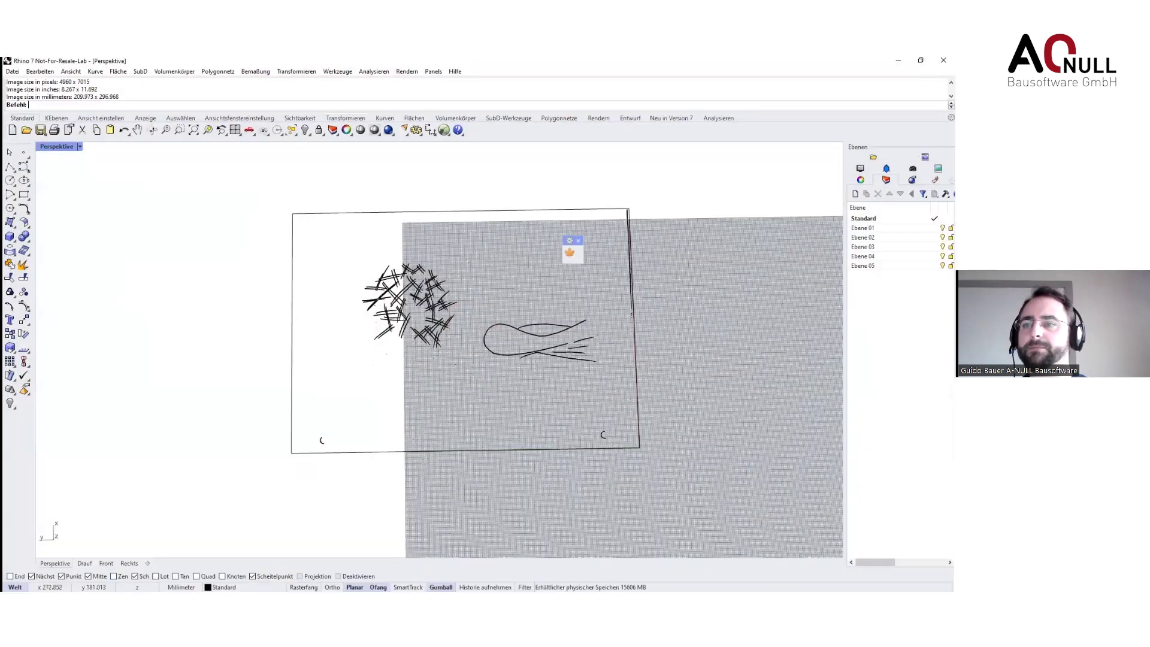
left_click(944, 60)
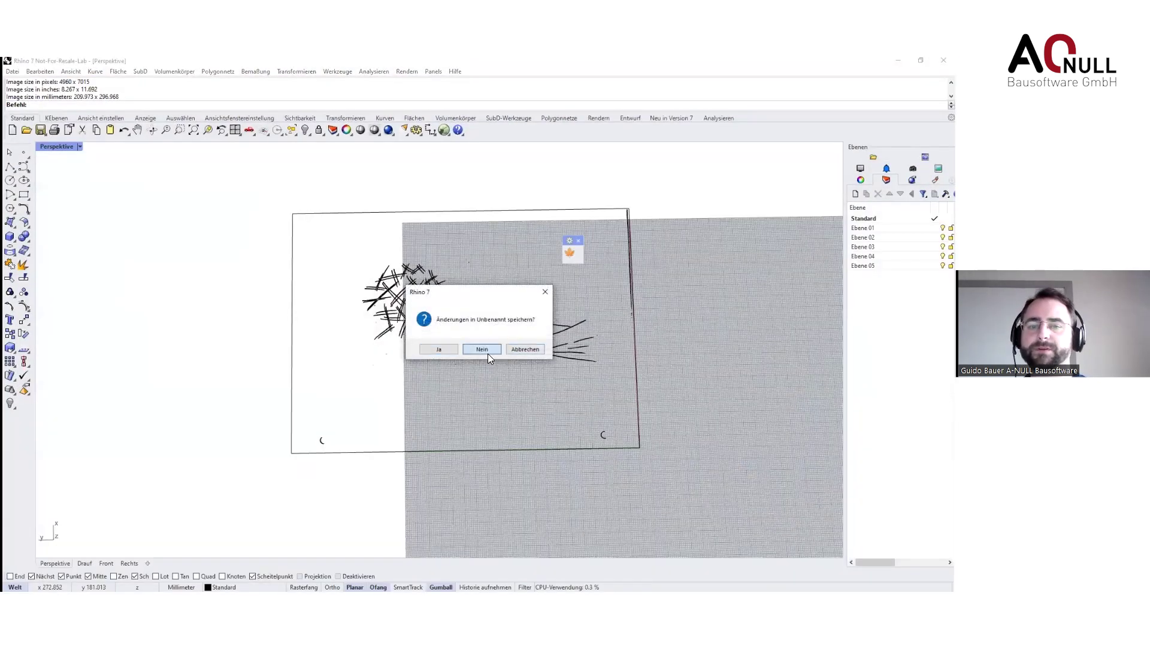
left_click(486, 354)
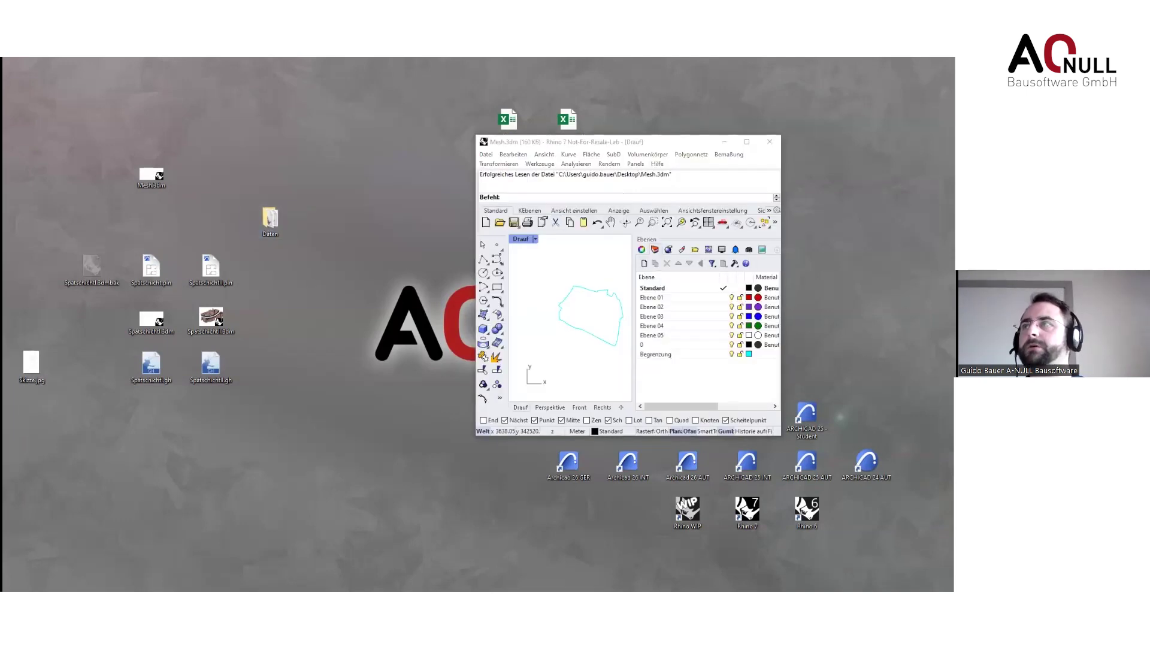
Import the terrain file 35_4_dgm_tin.dxf from the desktop folder Daten into the open Mesh.3dm document
double_click(270, 218)
left_click_drag(150, 218, 551, 291)
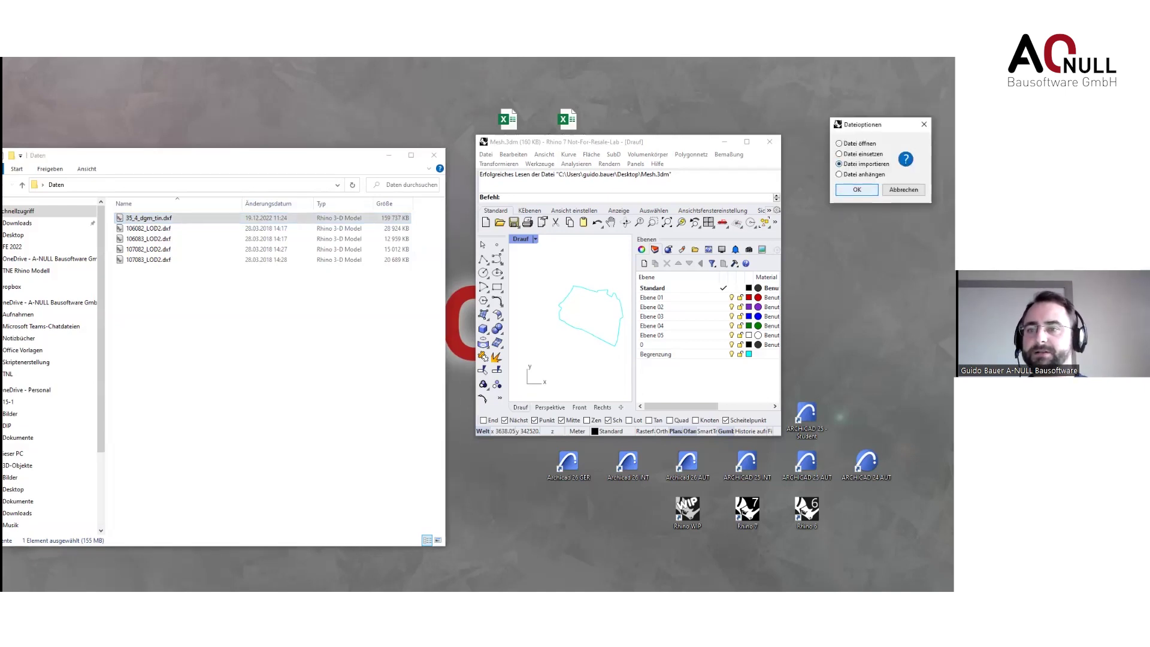
key("Return")
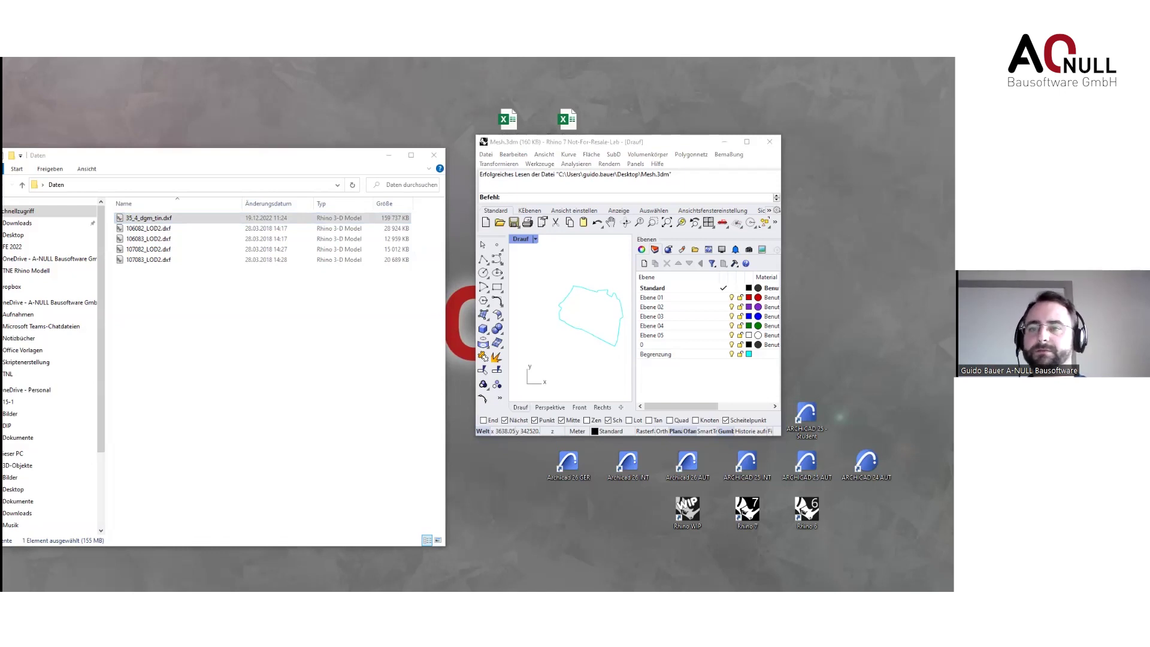
left_click(763, 292)
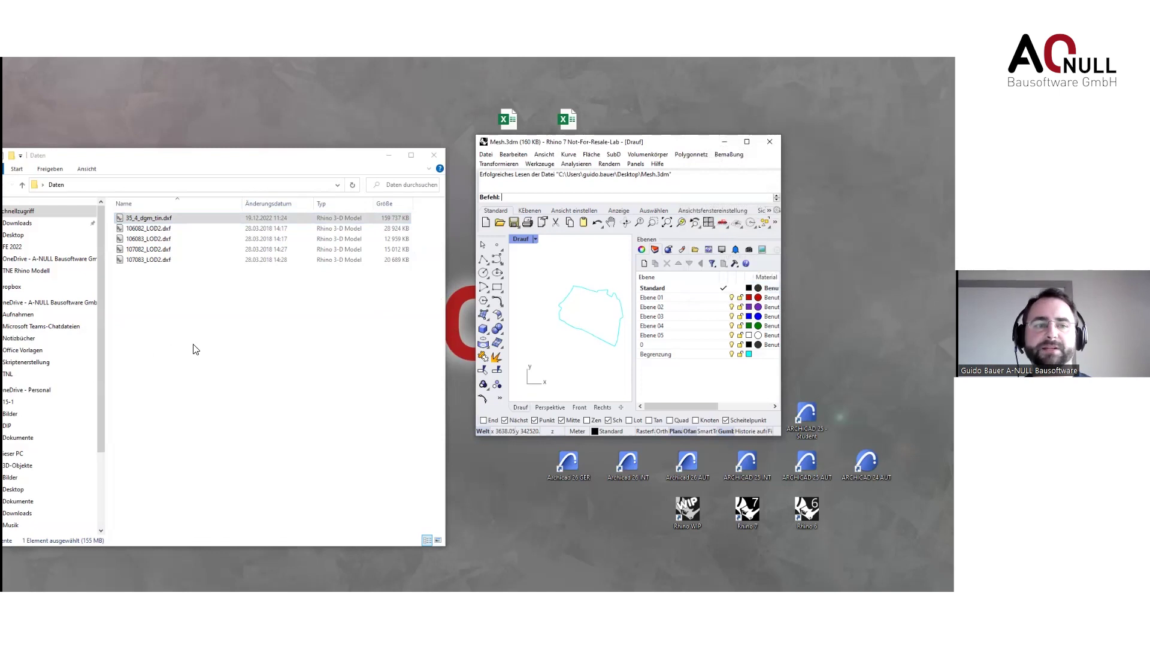
Import the four building files 106082_LOD2.dxf, 106083_LOD2.dxf, 107082_LOD2.dxf and 107083_LOD2.dxf into Mesh.3dm with metres as model units, and maximize the Rhino window
left_click(251, 346)
left_click_drag(242, 362, 150, 233)
left_click_drag(150, 239, 562, 293)
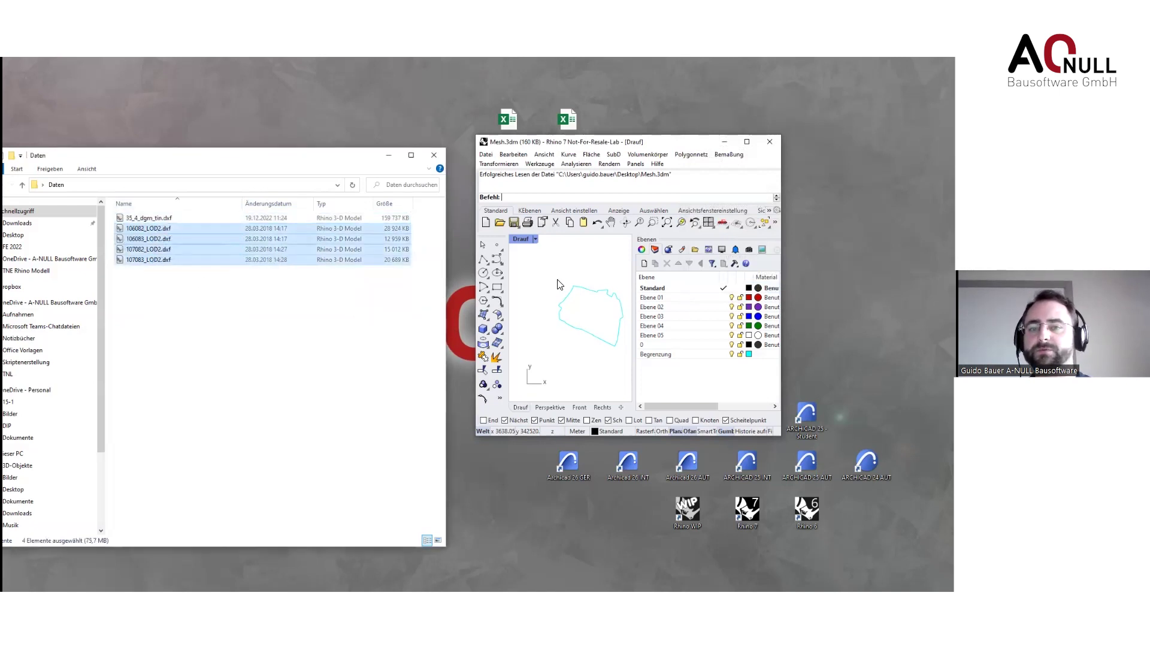
left_click_drag(701, 144, 706, 130)
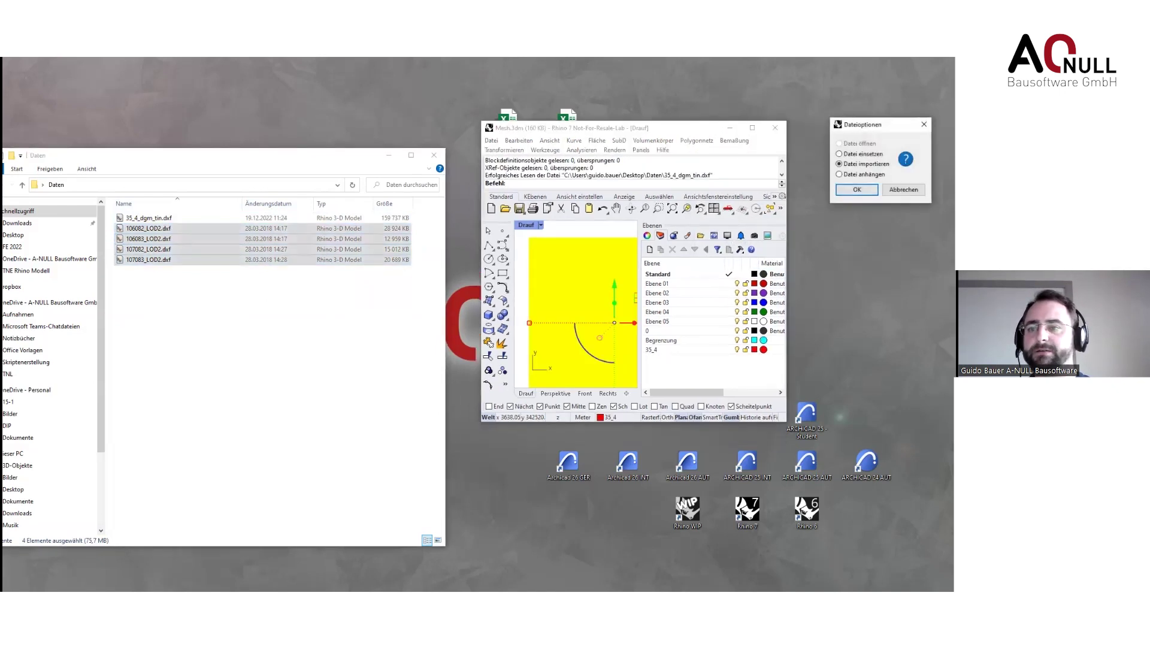
left_click(856, 189)
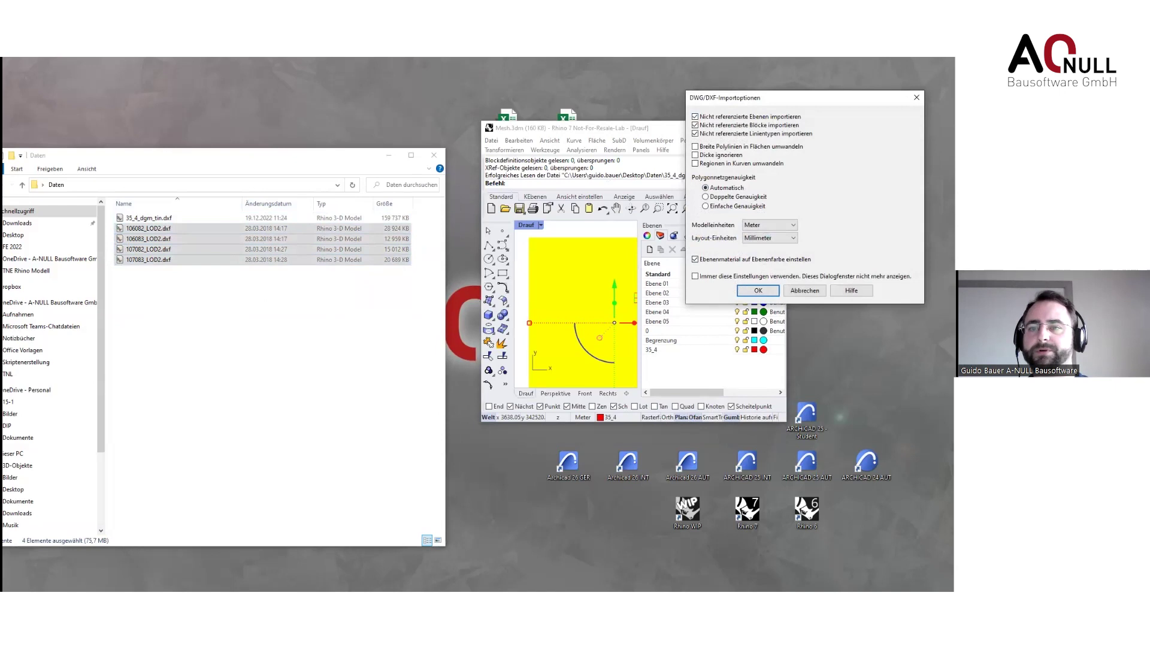
left_click_drag(804, 97, 295, 118)
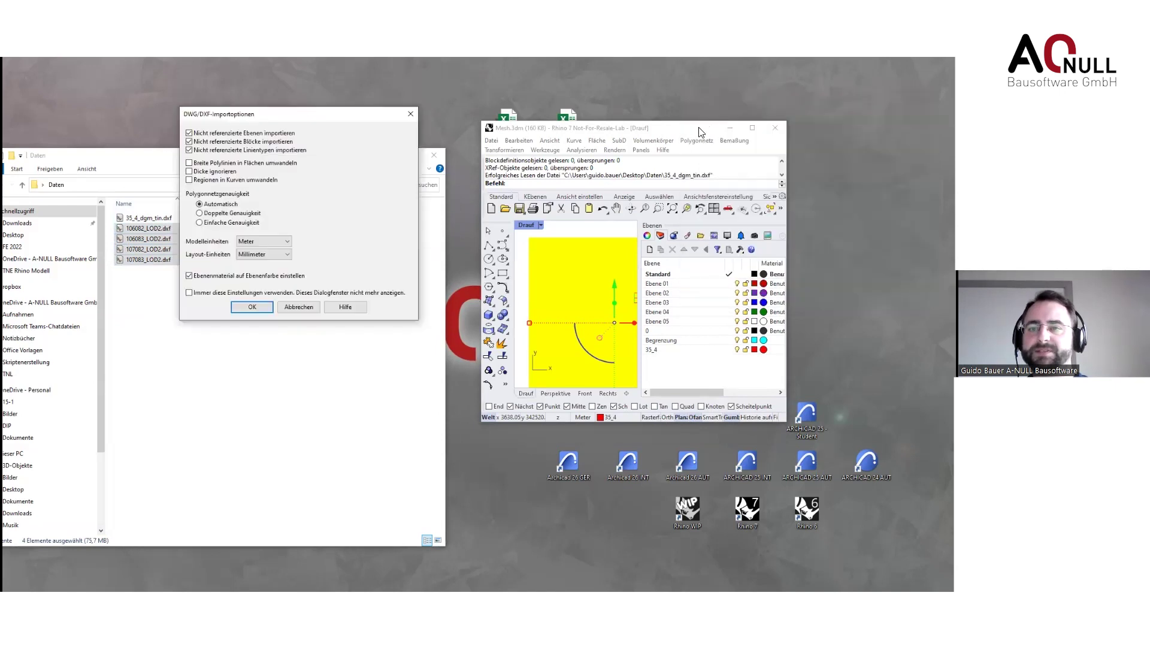
left_click(265, 304)
left_click(752, 128)
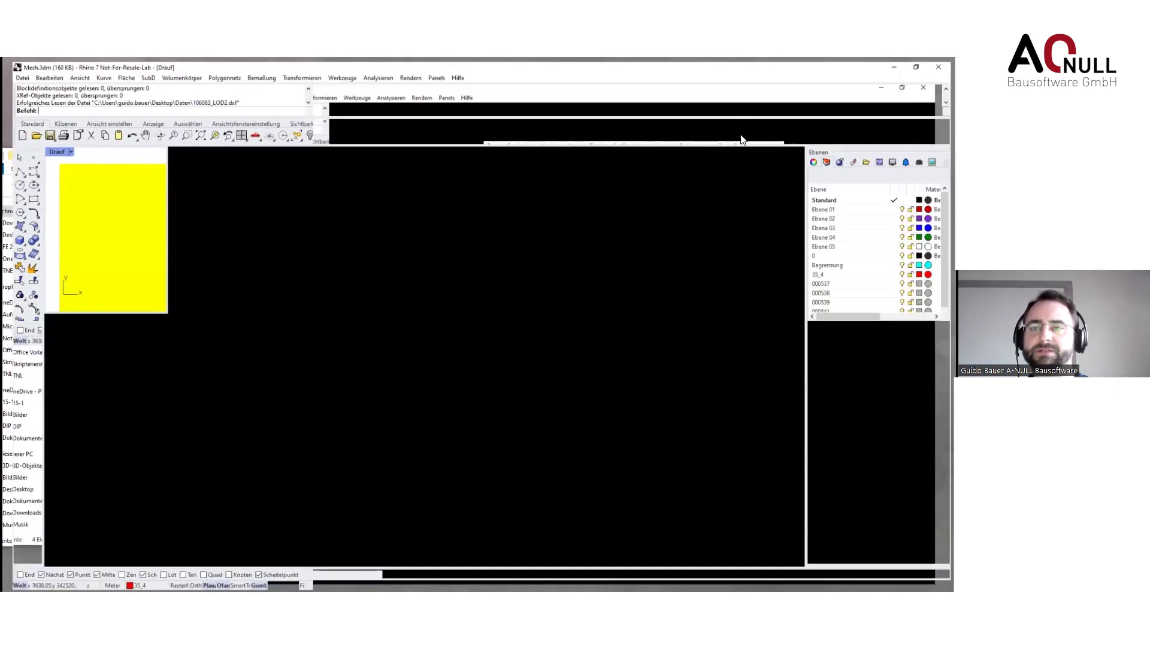
left_click(252, 305)
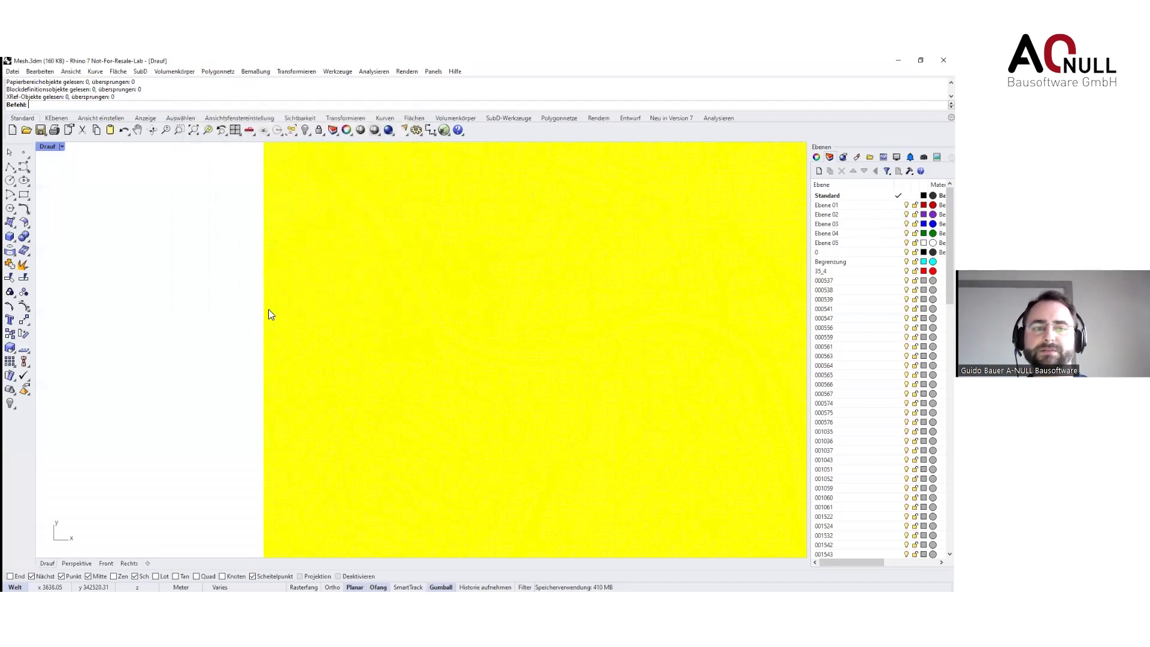
left_click(257, 307)
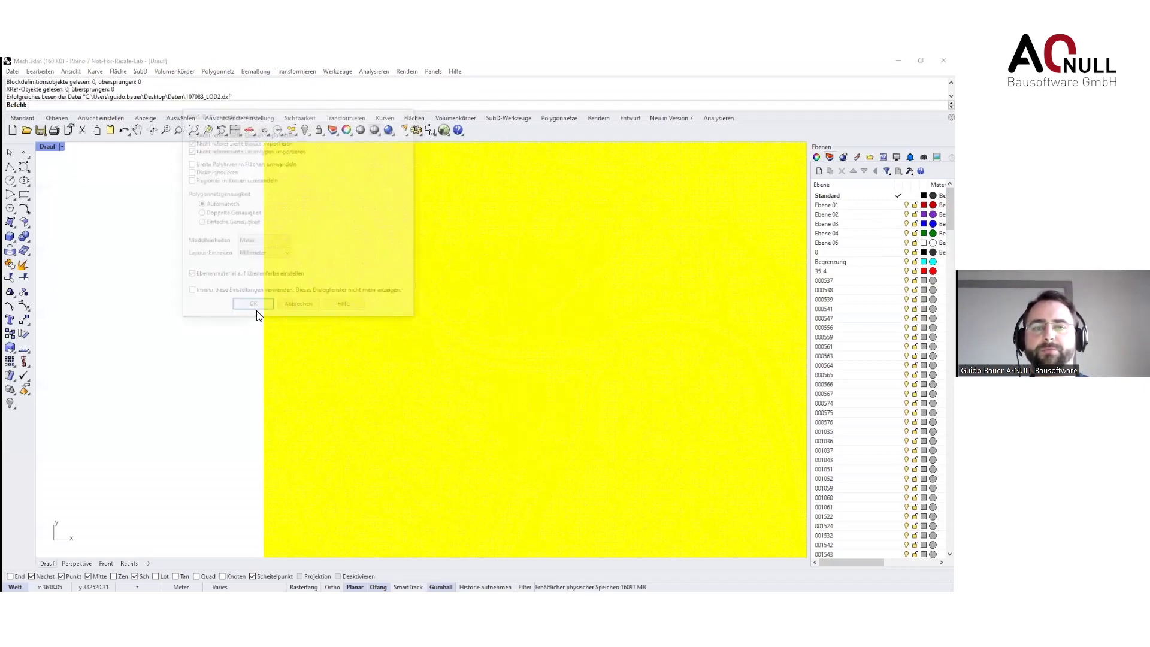
left_click(251, 305)
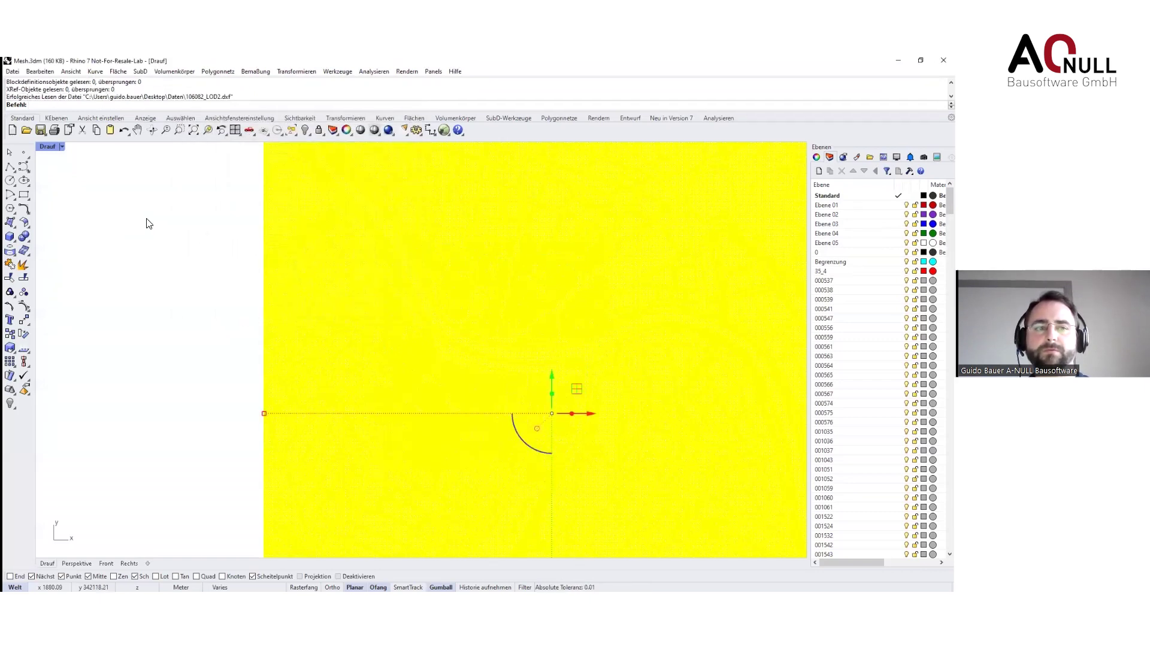
Show the imported terrain and city blocks in a maximized perspective view and save Mesh.3dm
double_click(47, 148)
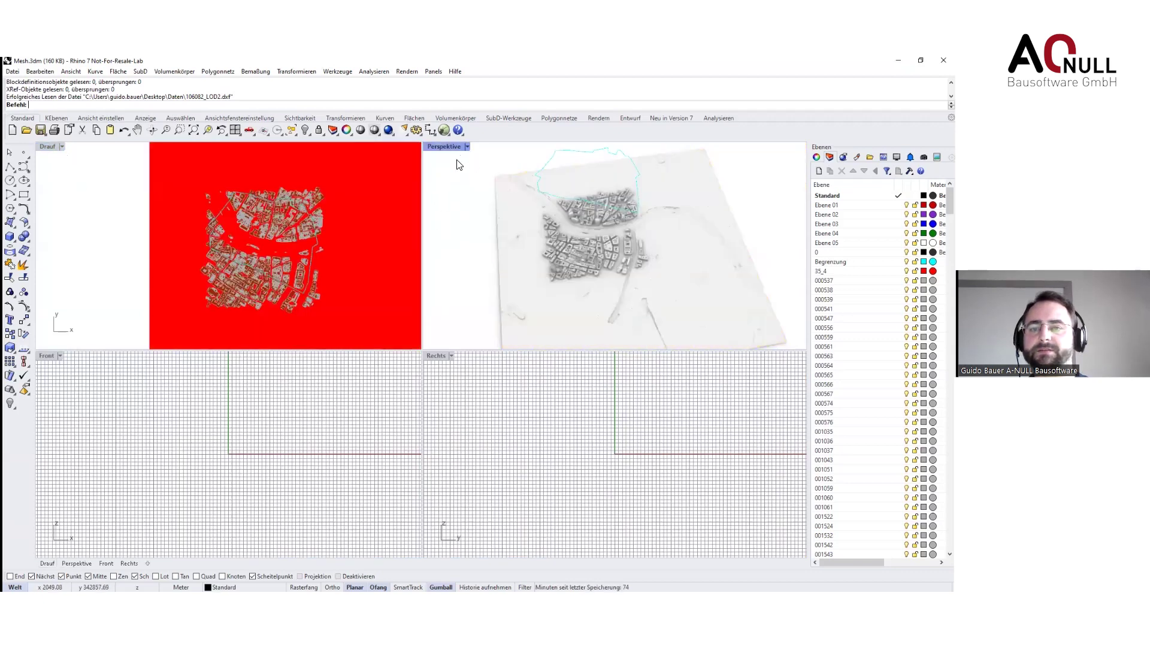
double_click(443, 147)
right_click_drag(416, 374, 526, 378)
scroll(523, 293, "up", 3)
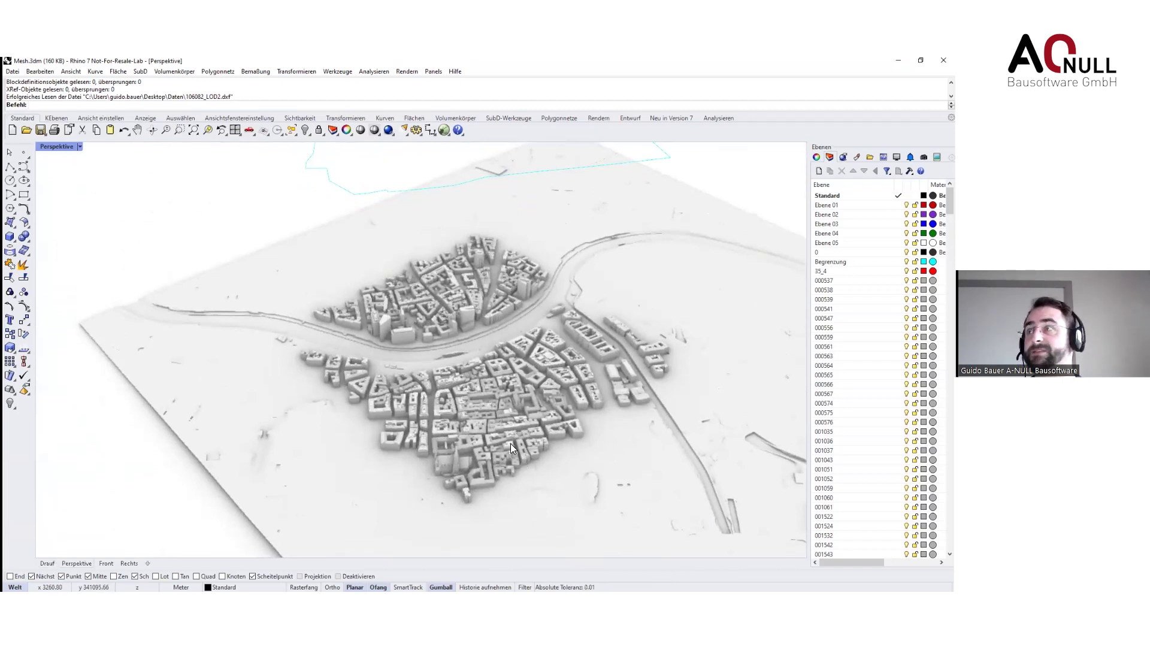
right_click_drag(502, 450, 575, 475)
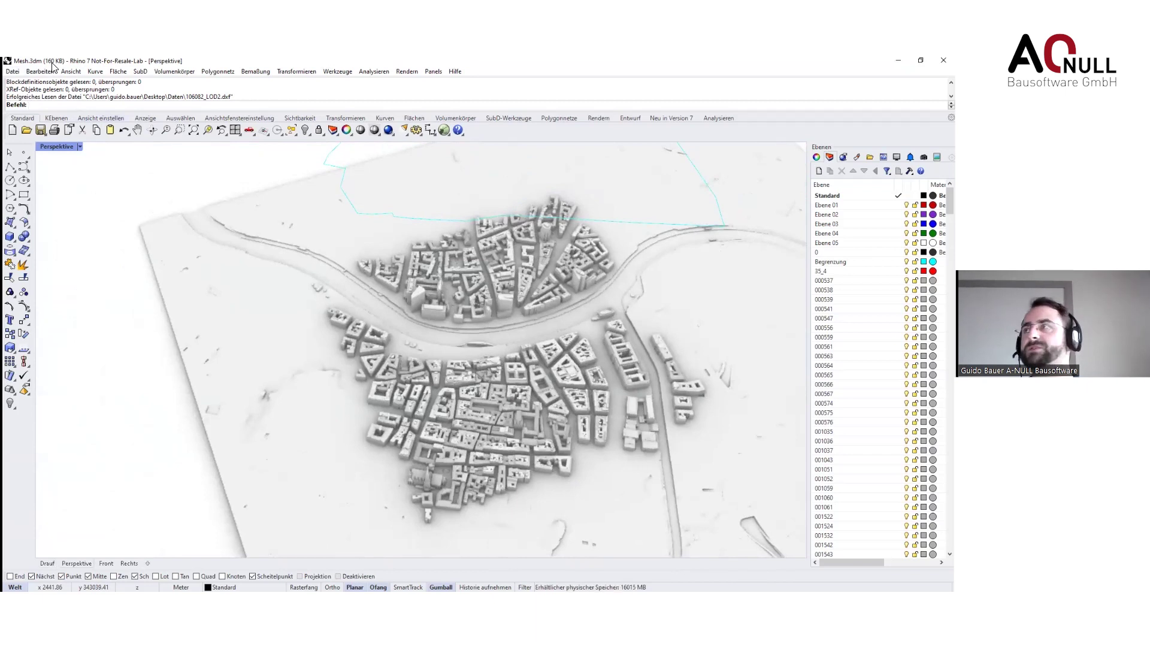
left_click(39, 130)
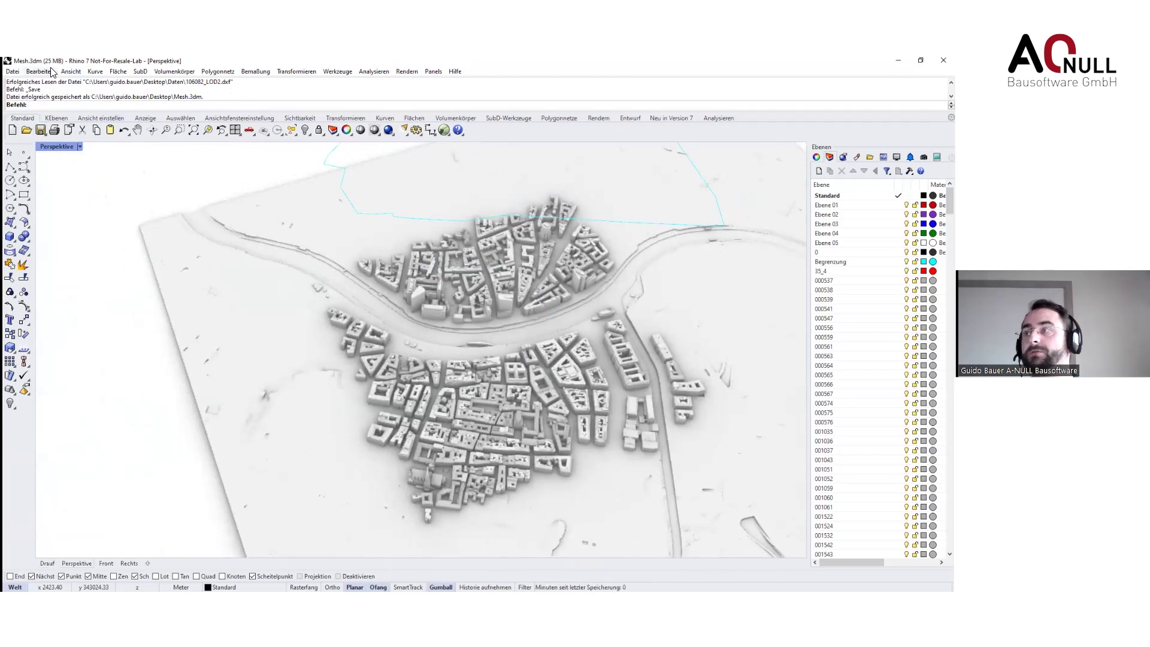
Examine the terrain, buildings and cyan boundary outline in perspective, and inspect the city area in the maximized plan view
scroll(482, 401, "down", 4)
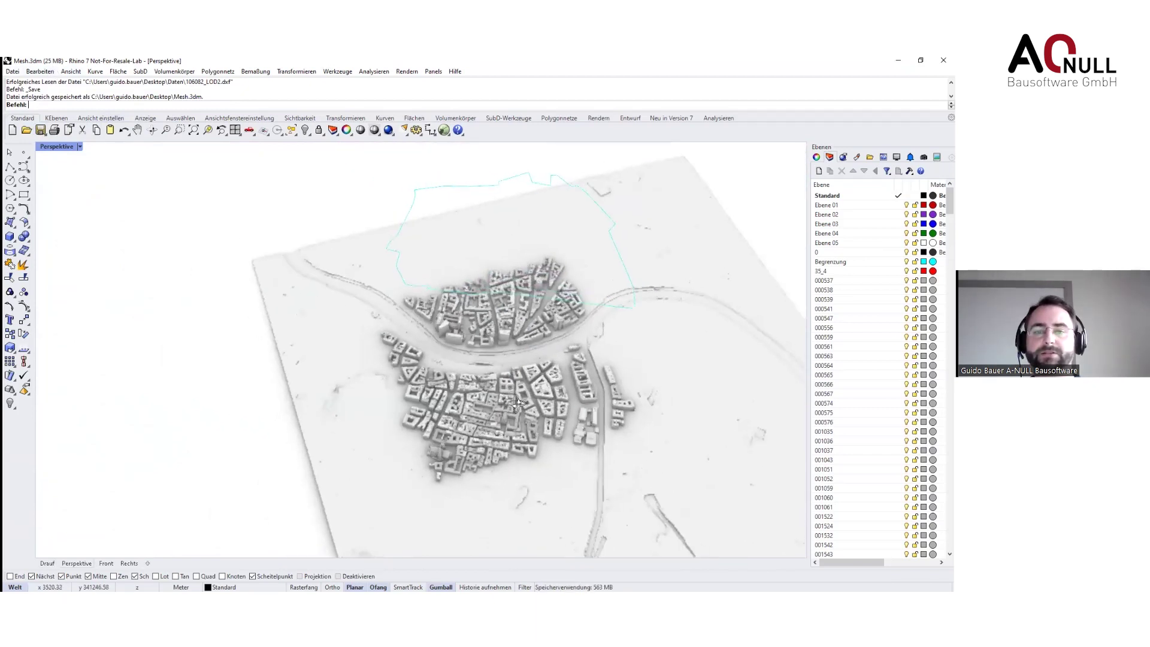
right_click_drag(482, 401, 492, 396)
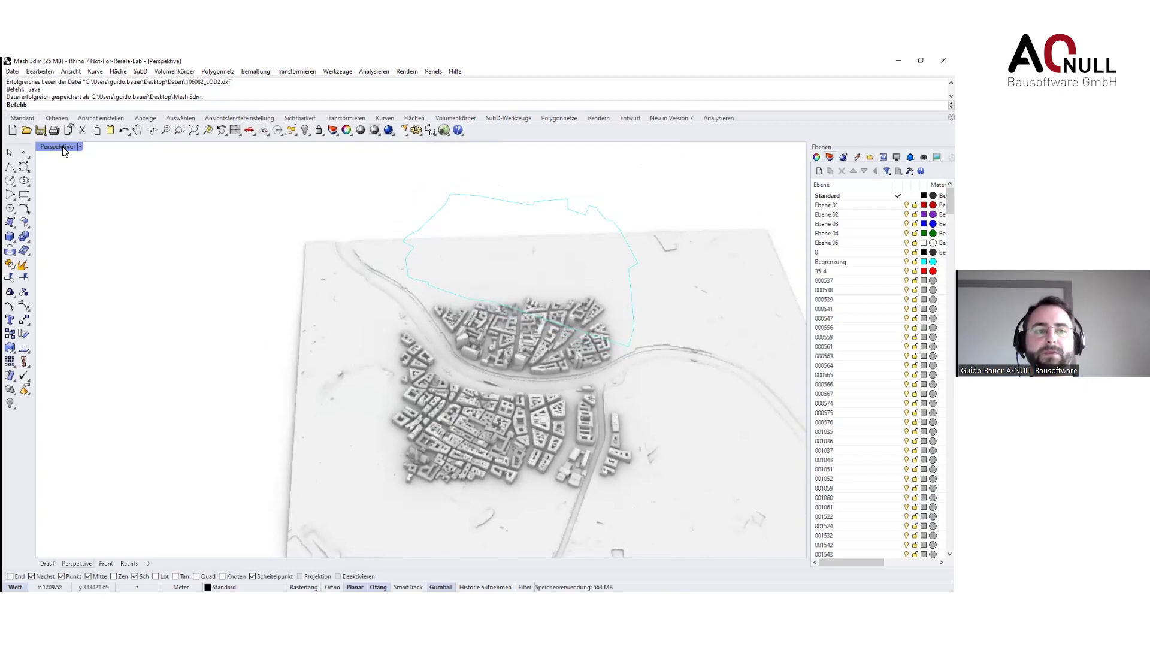
right_click_drag(587, 376, 571, 407)
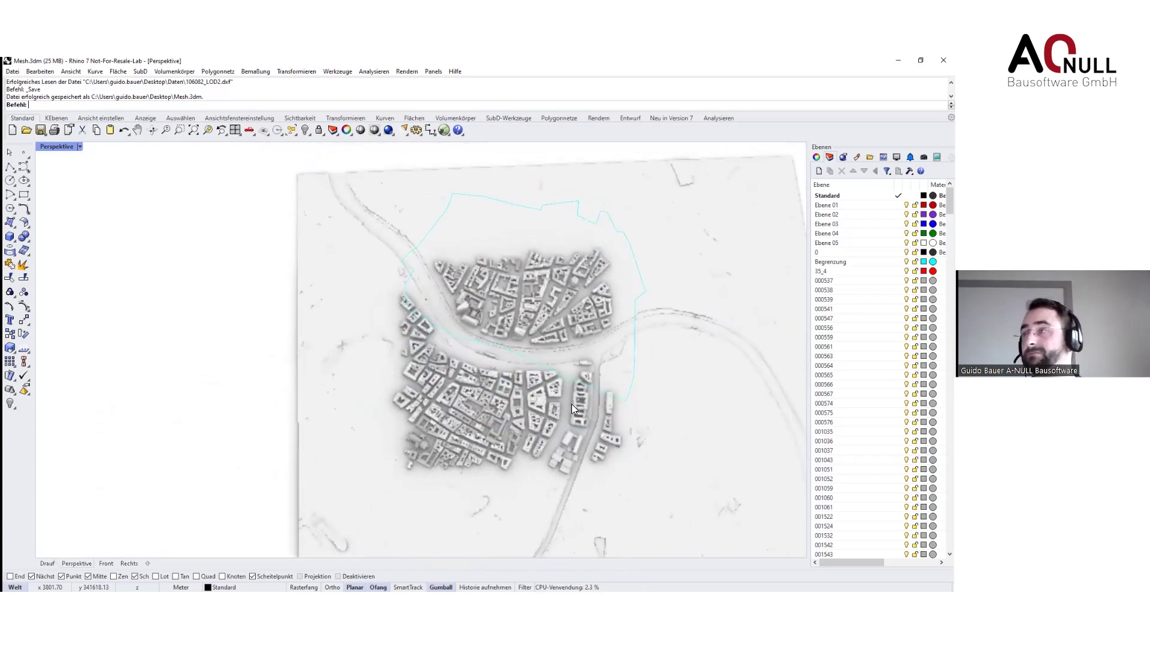
double_click(64, 149)
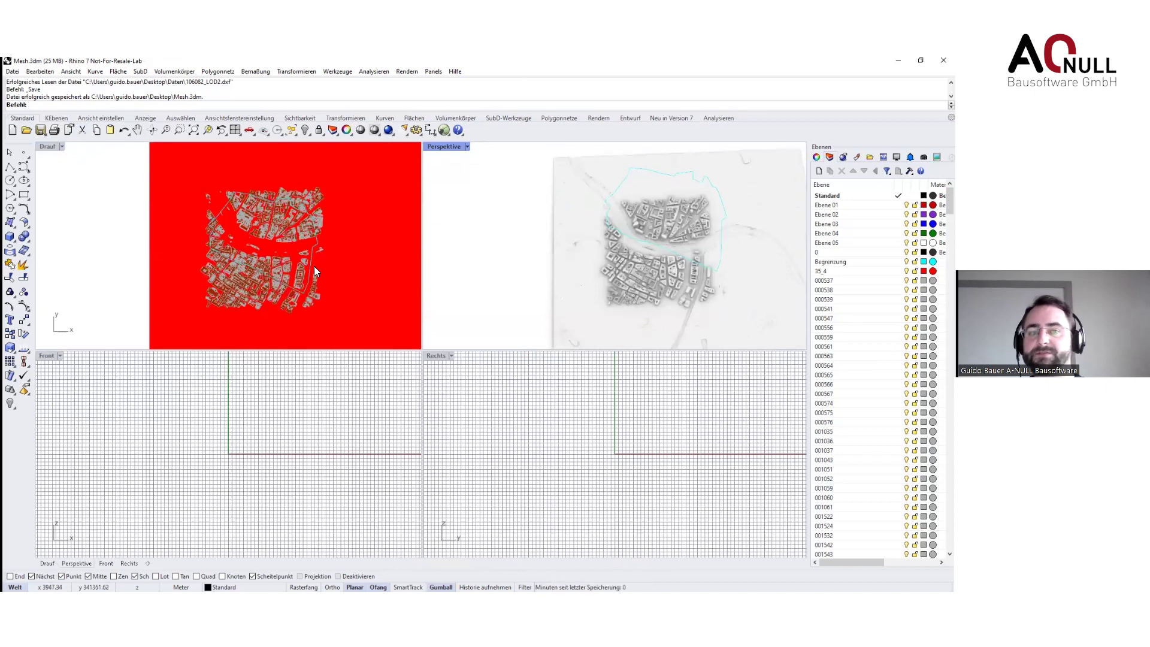
scroll(299, 240, "up", 5)
scroll(304, 241, "down", 3)
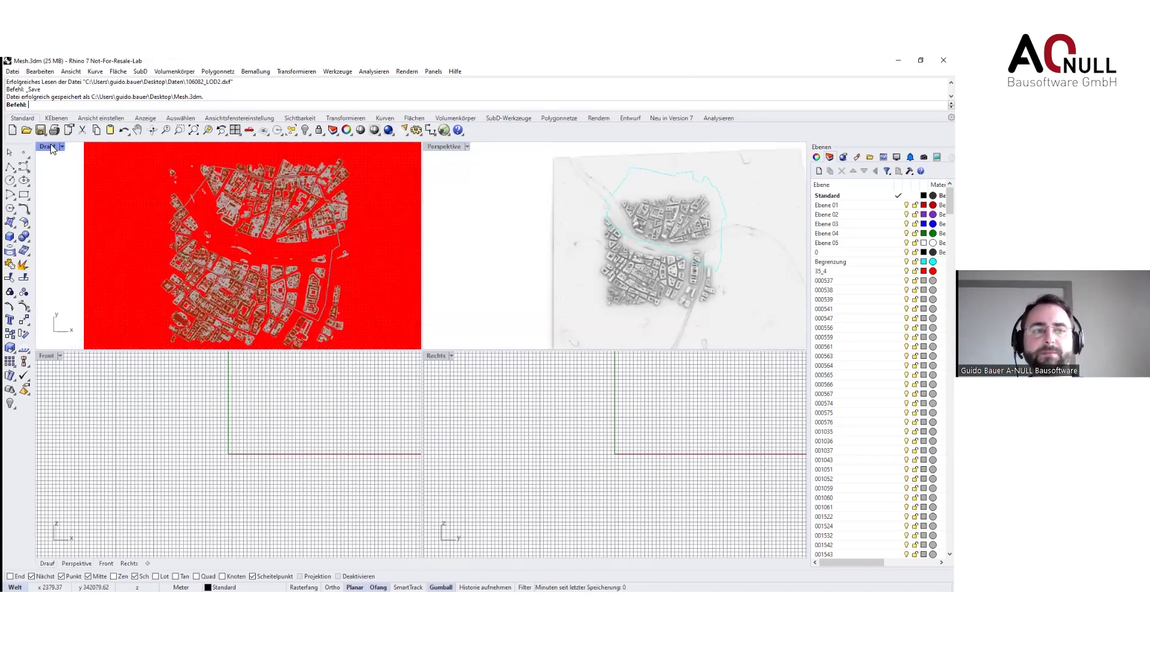
key("ctrl+m")
scroll(355, 274, "up", 3)
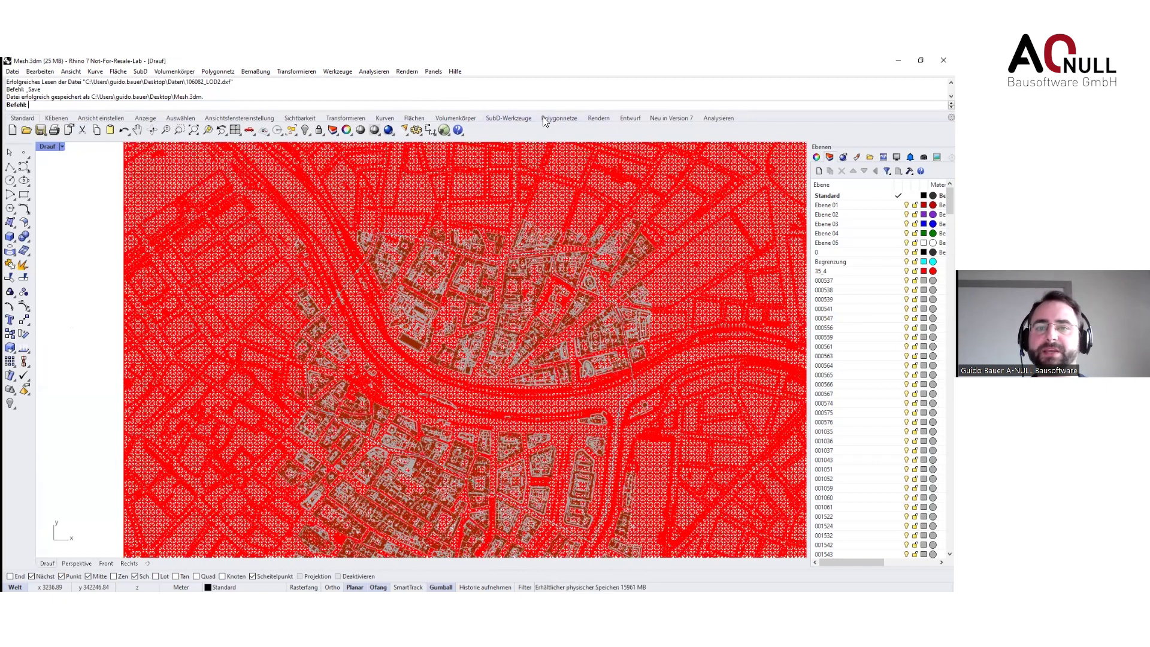
left_click(559, 118)
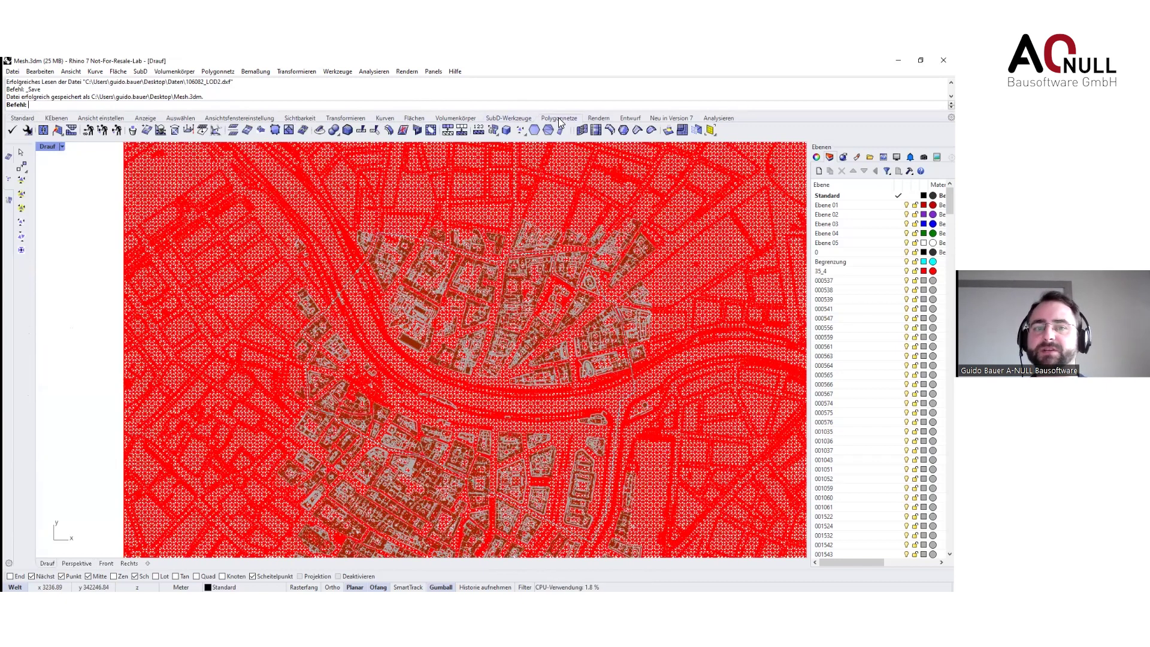
left_click(362, 130)
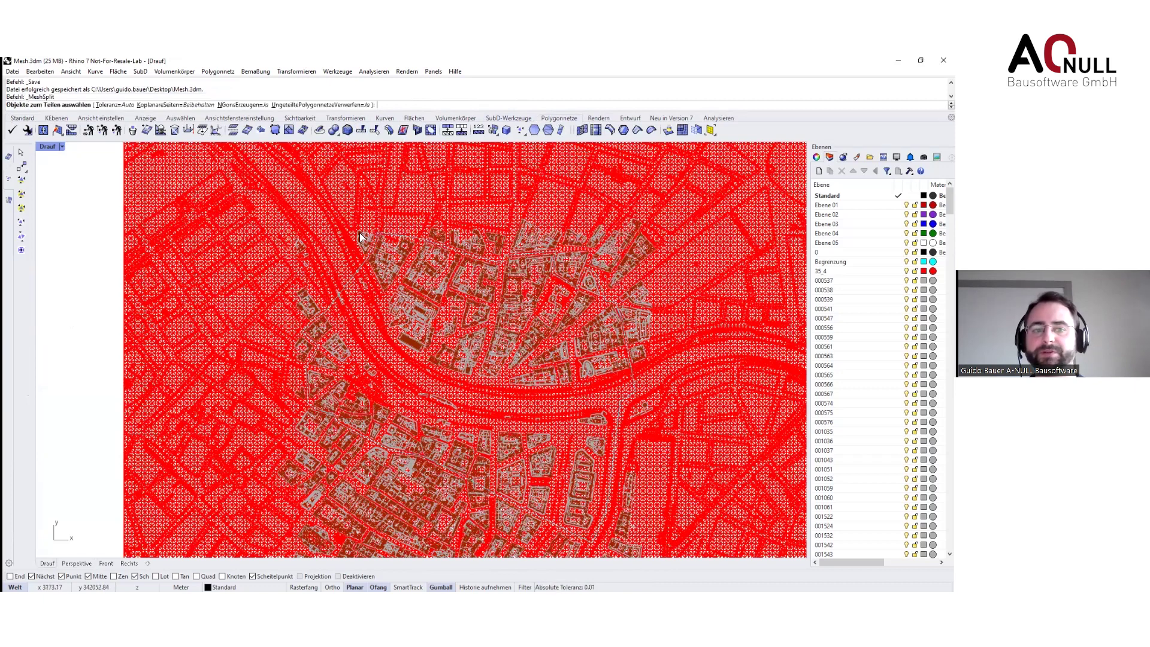
left_click(347, 289)
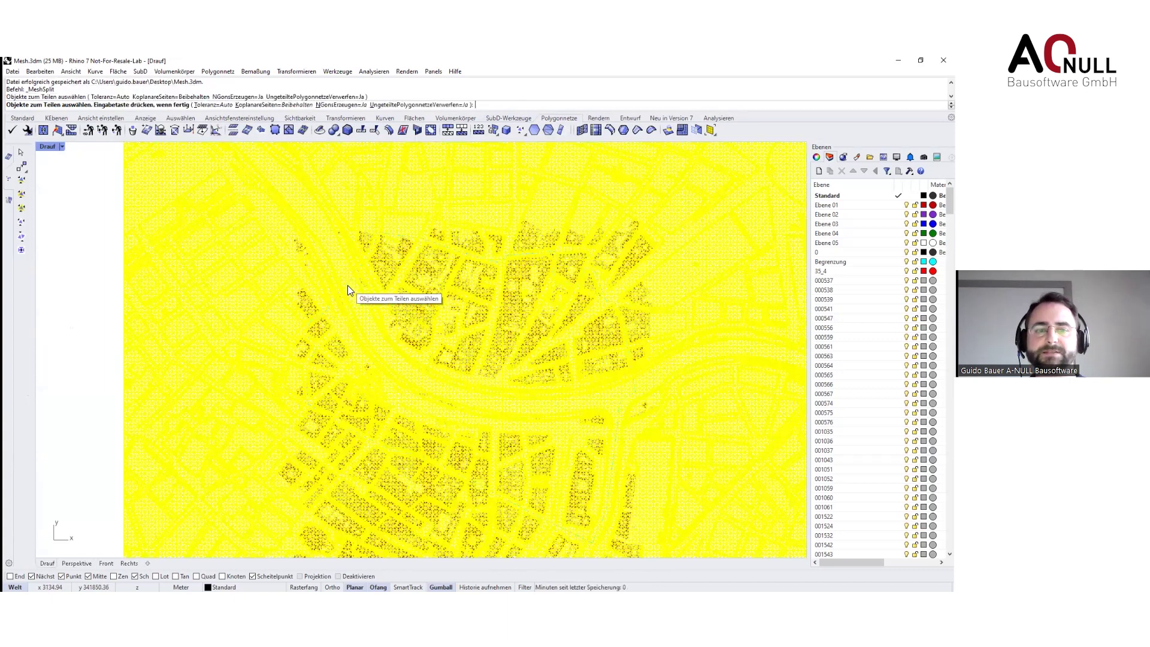
key("Escape")
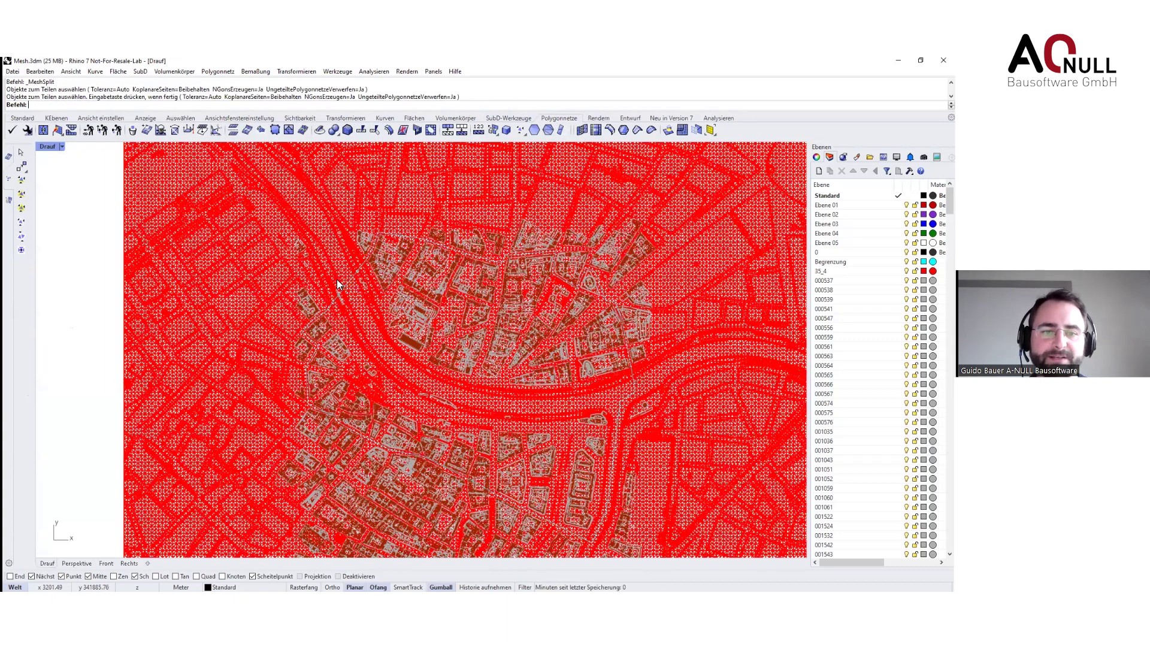
Select the boundary curve around the city centre and try to split the terrain mesh with it using MeshSplit
scroll(337, 284, "up", 2)
scroll(366, 308, "up", 2)
left_click(366, 307)
left_click(383, 305)
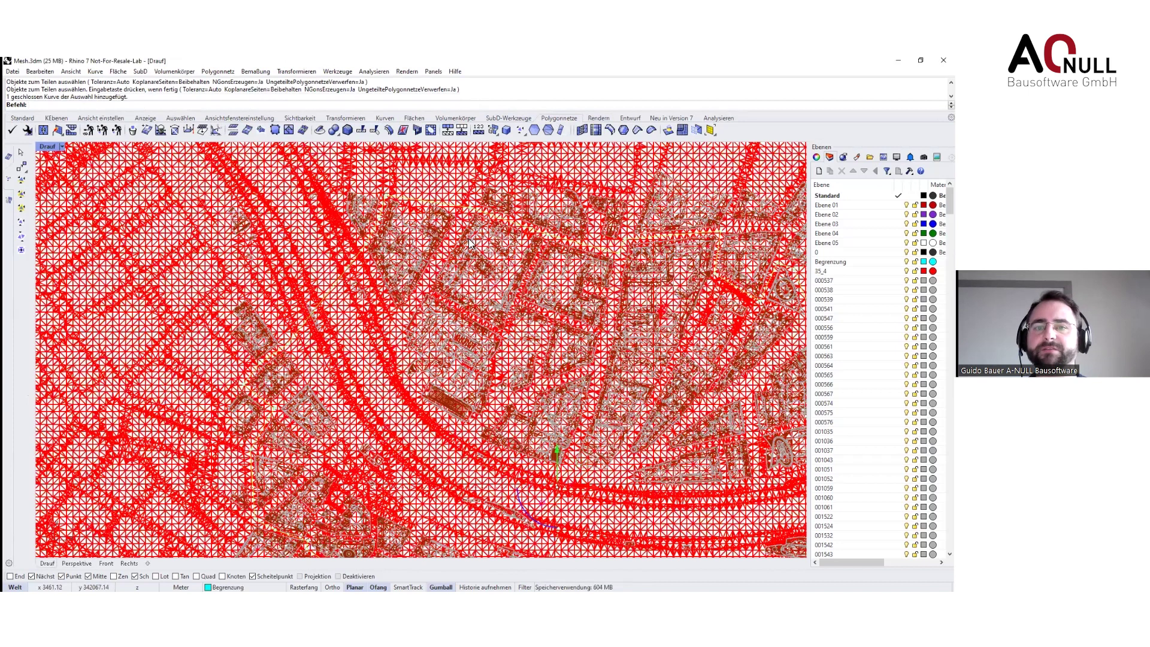
scroll(467, 229, "down", 8)
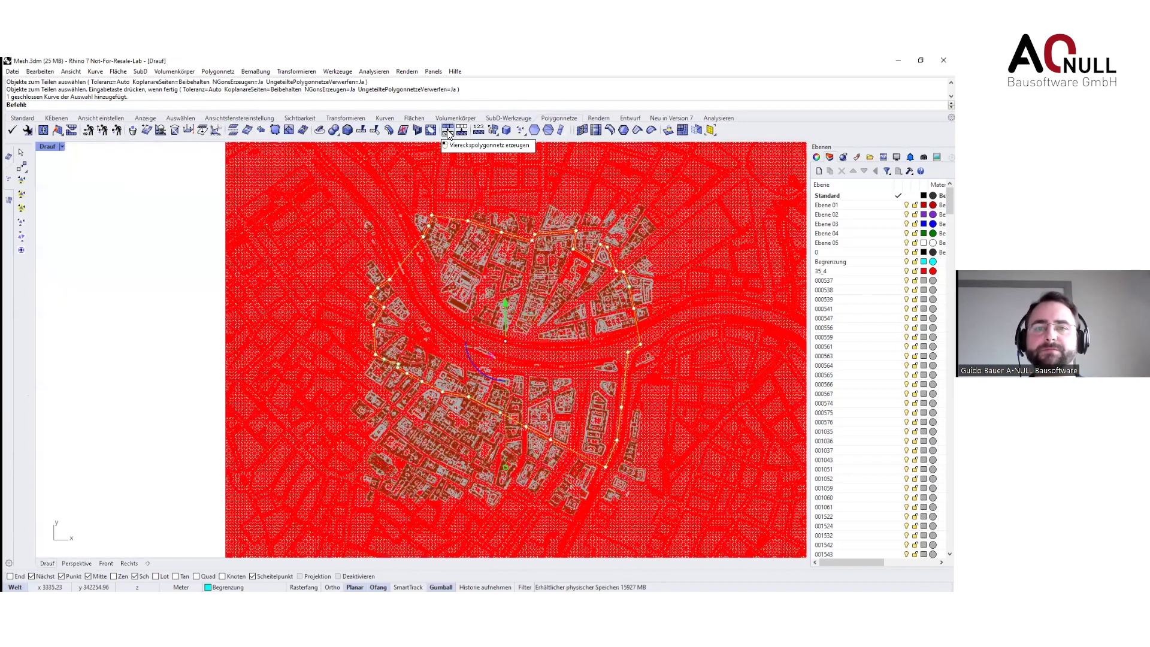
left_click(361, 131)
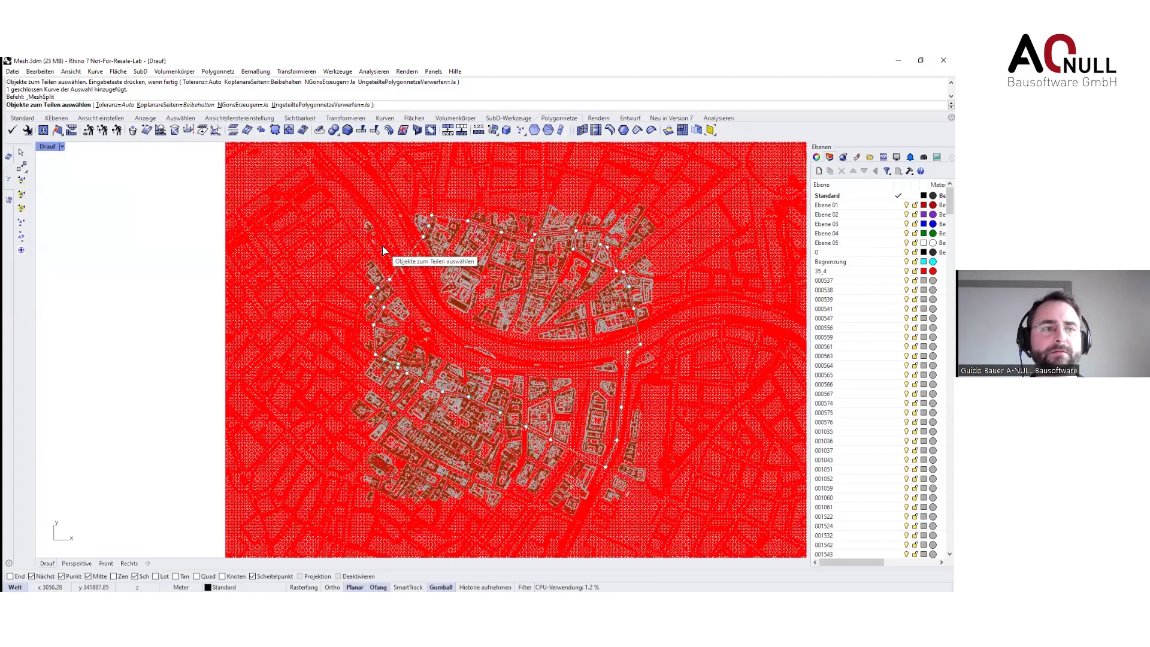
key("Return")
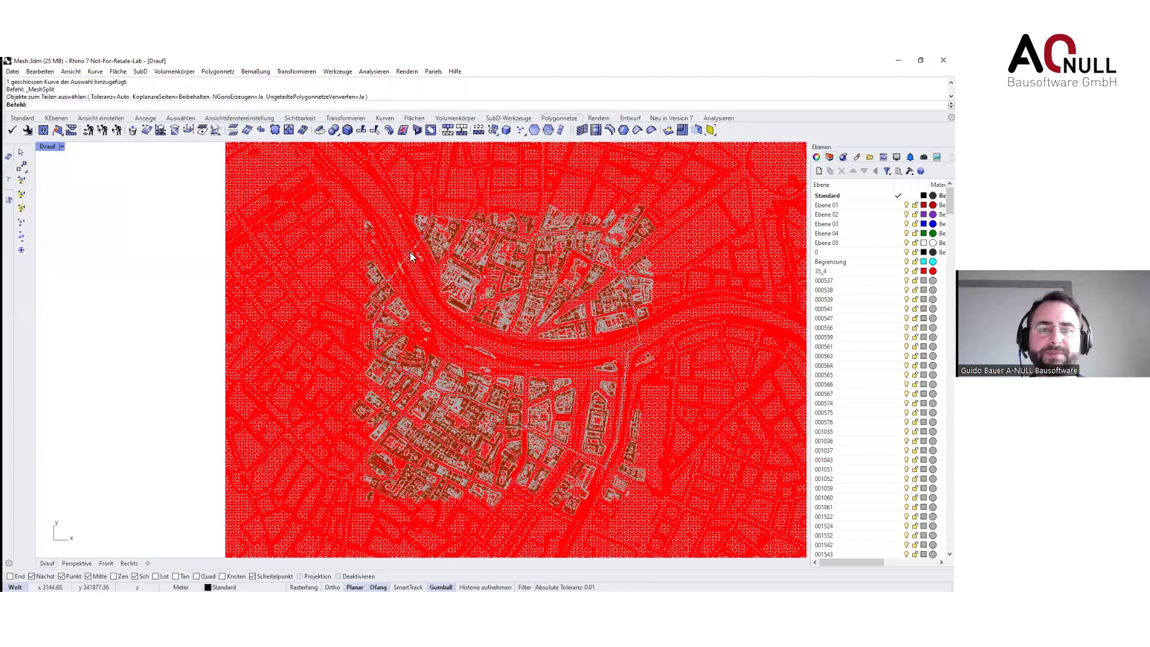
Trim the terrain mesh with the closed boundary curve using MeshTrim, removing everything outside the outline
left_click(411, 252)
key("Escape")
scroll(404, 250, "up", 8)
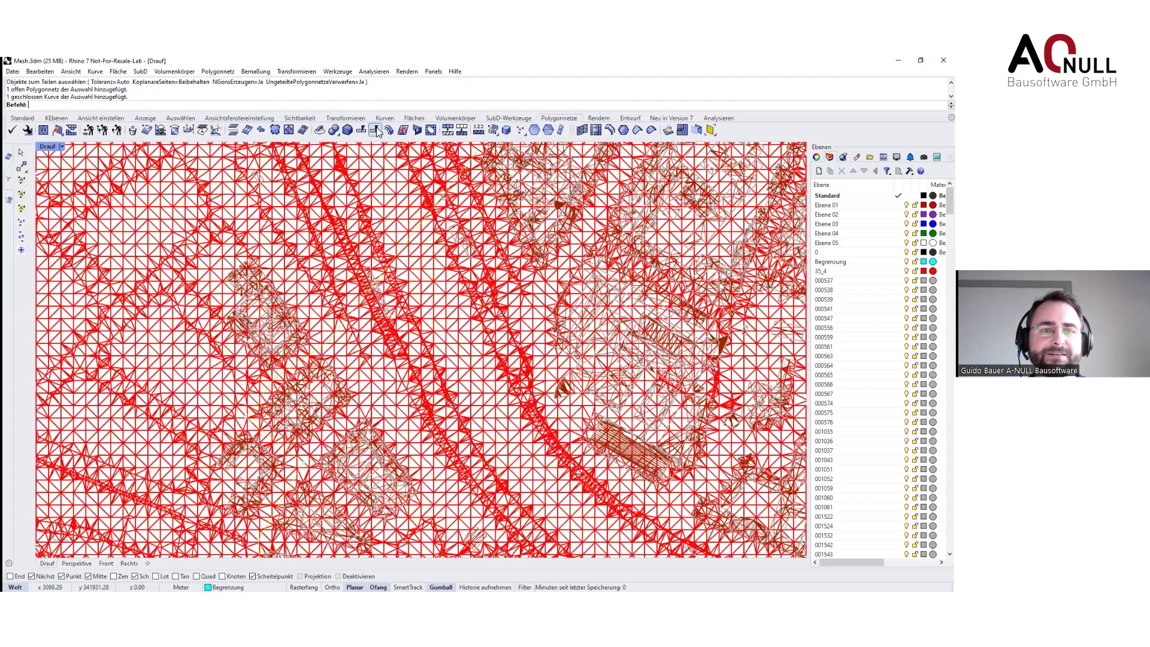
left_click(376, 129)
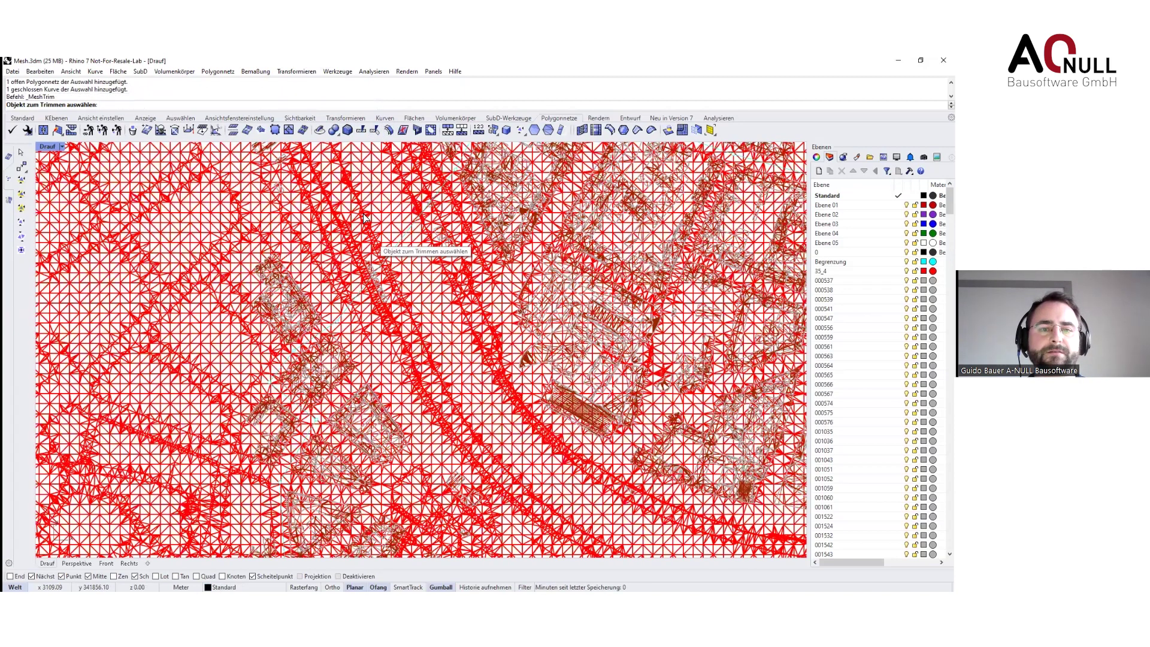
scroll(364, 217, "down", 5)
left_click(364, 220)
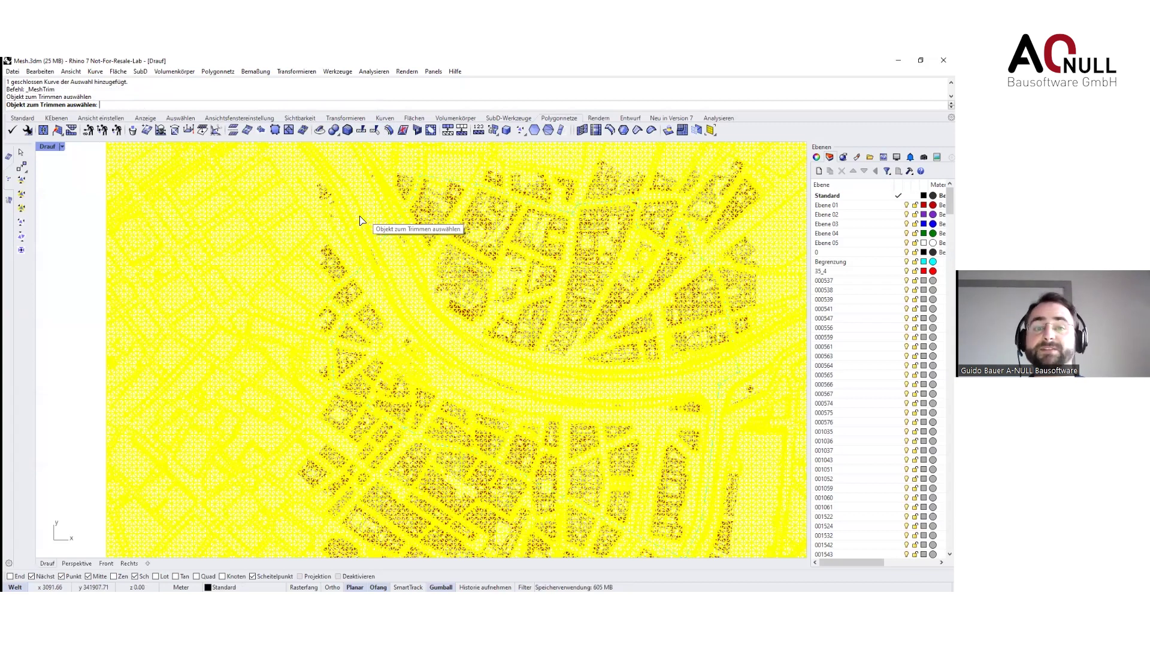
key("Return")
scroll(361, 222, "down", 2)
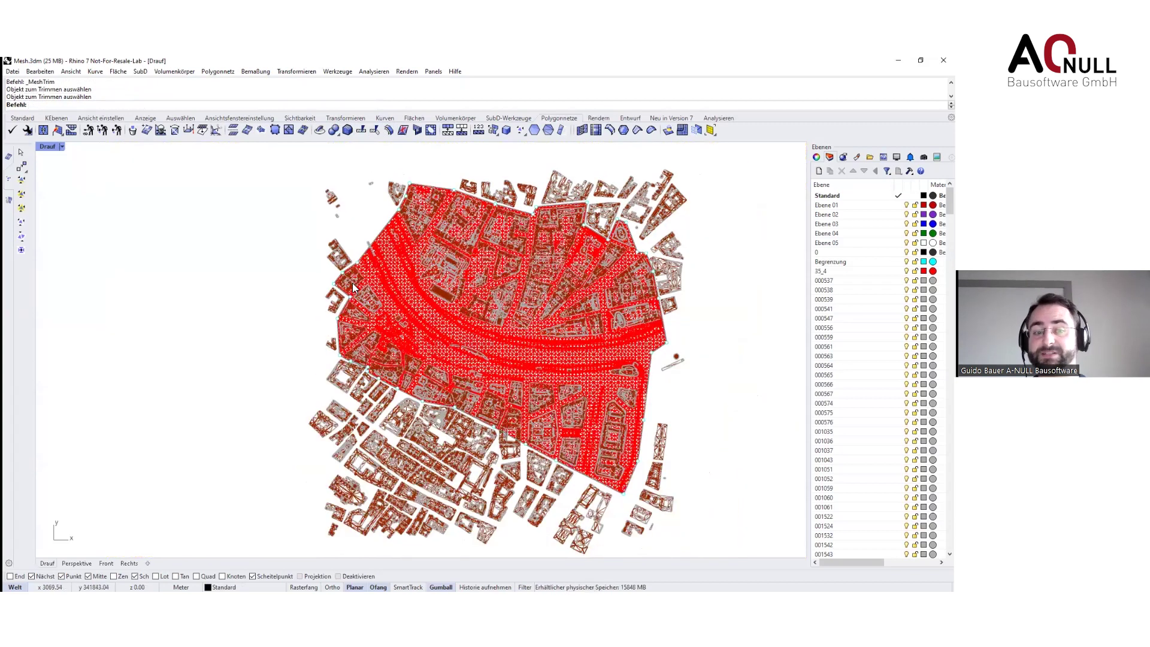
right_click_drag(433, 325, 352, 315)
right_click_drag(430, 333, 474, 351)
left_click(347, 238)
left_click(373, 265)
left_click(186, 119)
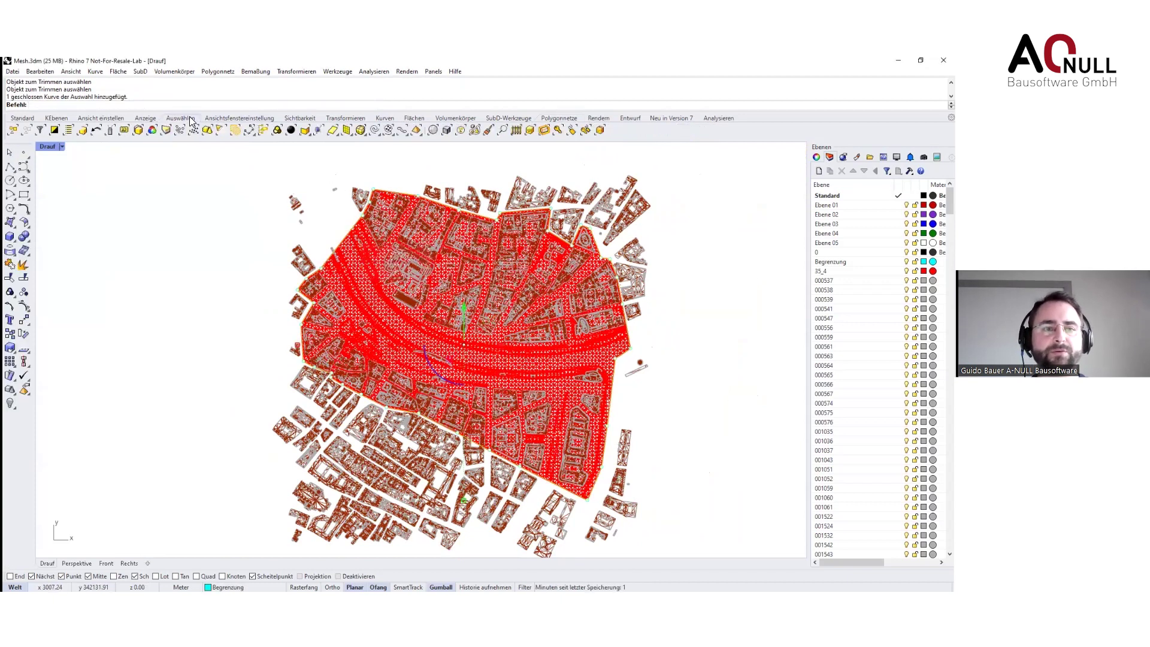
left_click(475, 131)
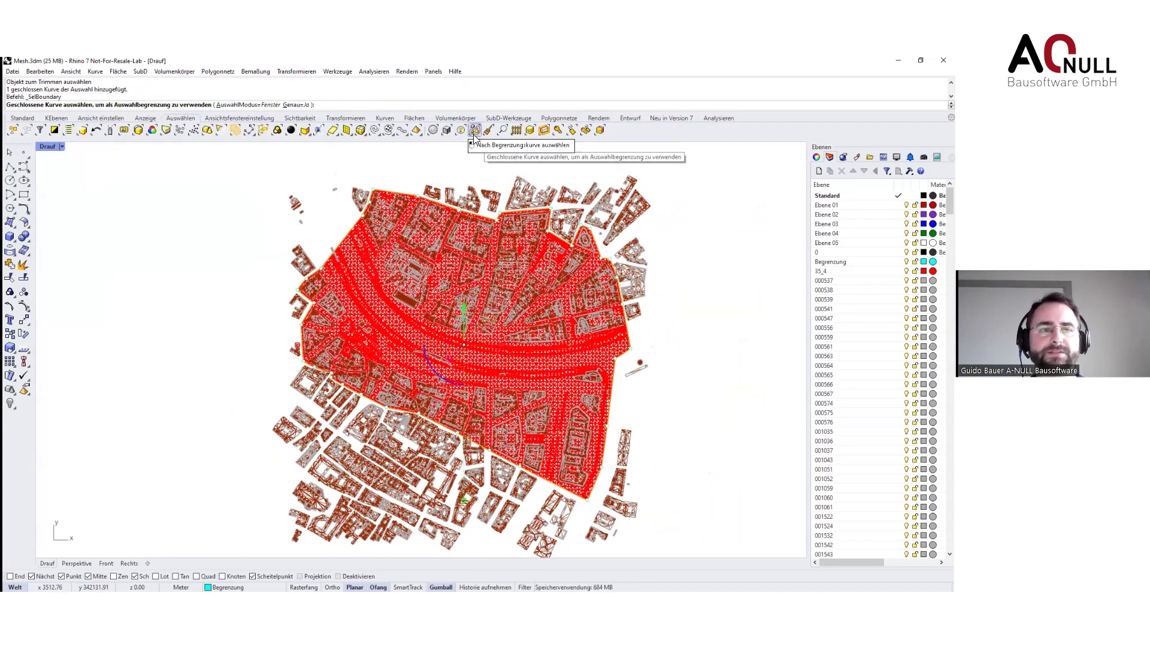
left_click(475, 130)
key("Escape")
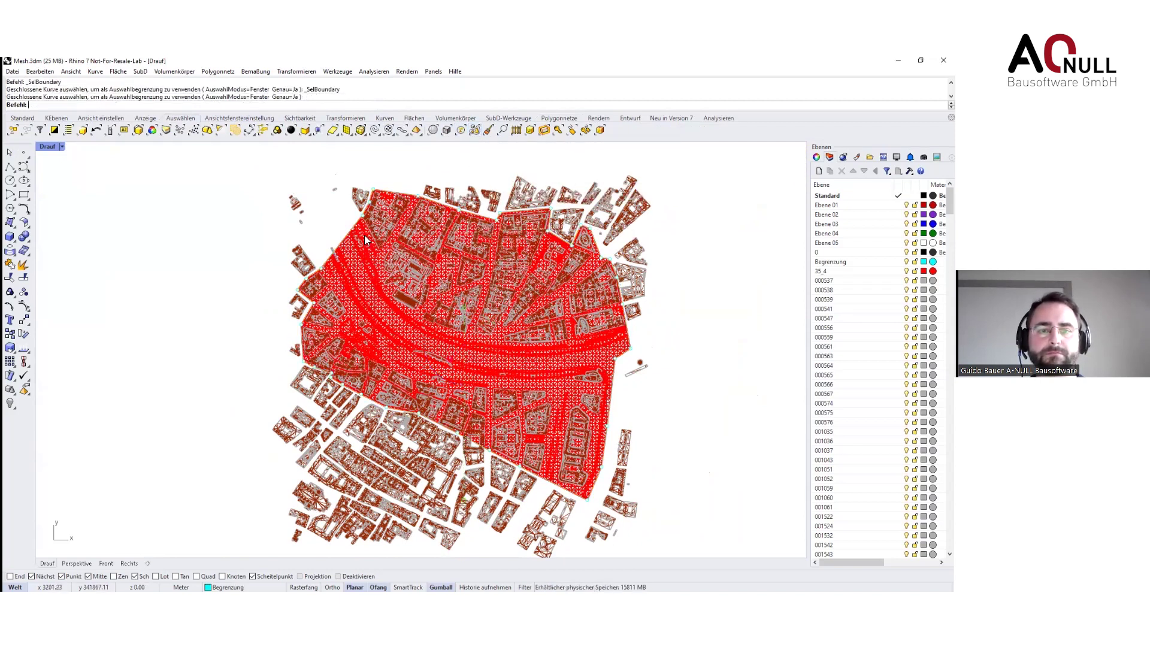
Try to select the objects inside the city-centre boundary curve in the plan view with SelBoundary
left_click(348, 239)
left_click(351, 244)
key("Escape")
left_click(347, 239)
left_click(371, 268)
left_click(475, 130)
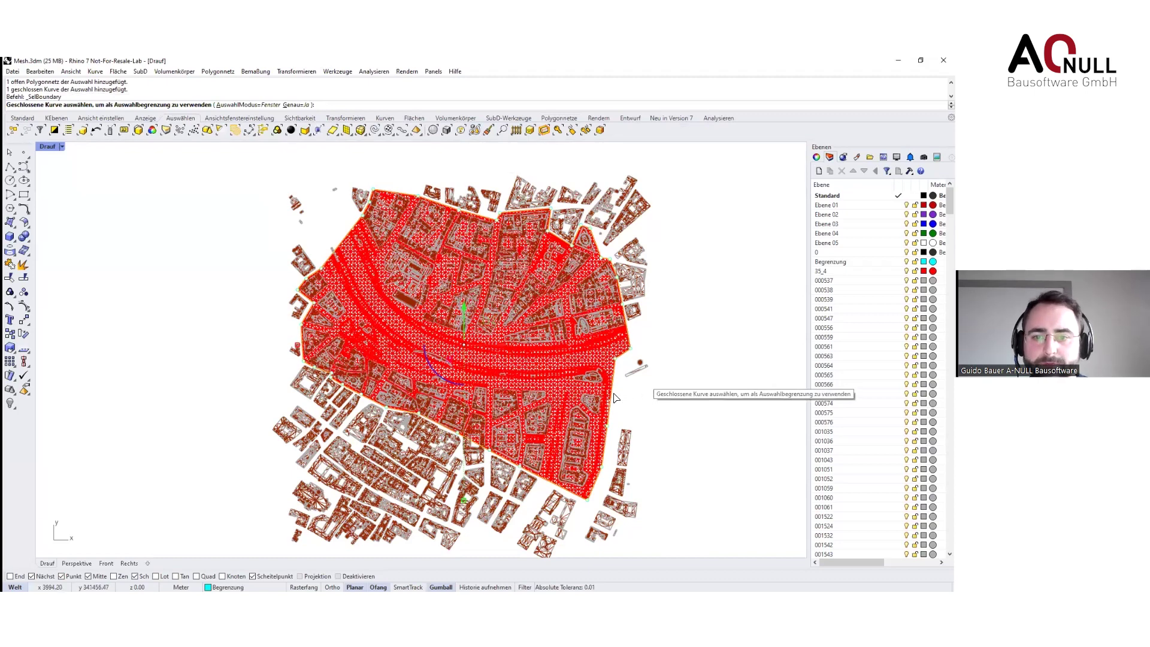
scroll(614, 398, "up", 6)
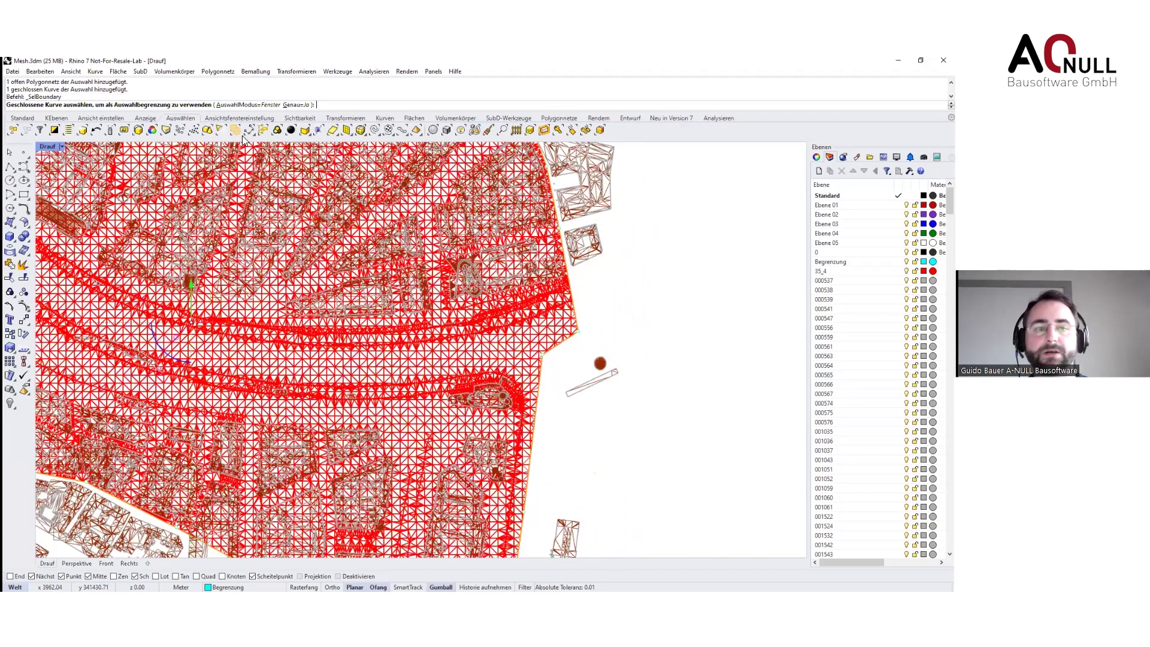
key("Escape")
scroll(323, 400, "down", 9)
key("Escape")
Select the boundary curve along the terrain's edge in the plan view and clear the selection
right_click_drag(282, 288, 280, 308)
scroll(282, 356, "up", 4)
scroll(259, 353, "up", 4)
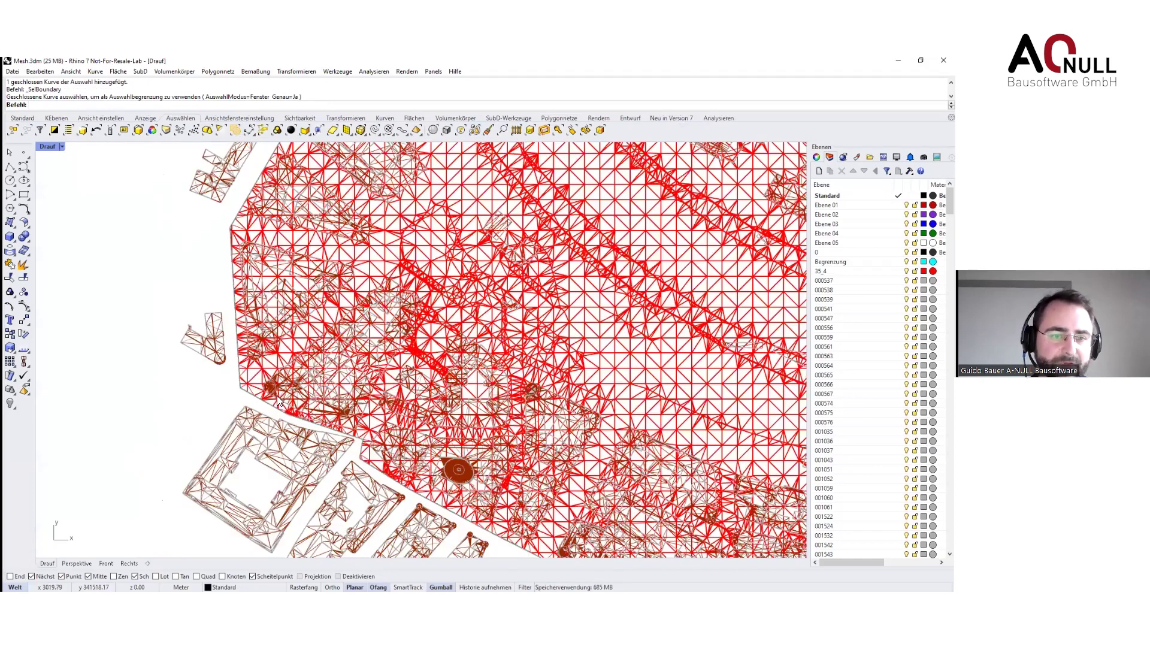
scroll(279, 401, "up", 2)
left_click(259, 376)
left_click(288, 390)
scroll(599, 324, "down", 4)
key("Escape")
right_click_drag(472, 162, 429, 143)
Show the maximized perspective view and select the boundary curve floating above the city model
key("ctrl+m")
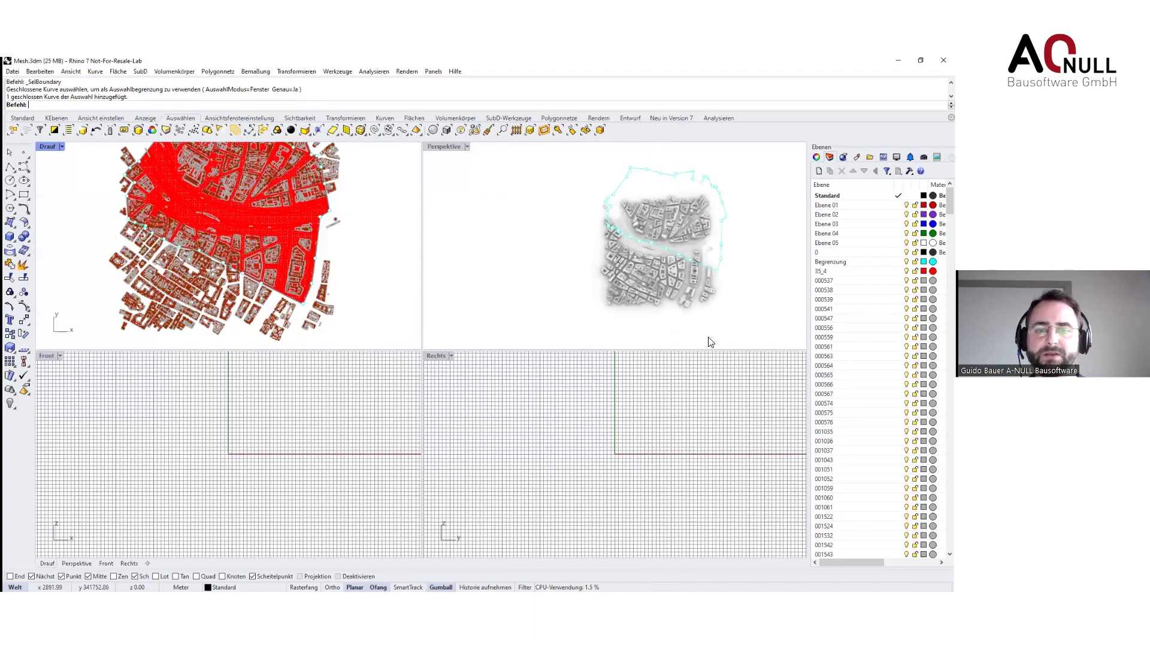
left_click(649, 275)
key("ctrl+m")
right_click_drag(650, 276, 582, 219)
left_click_drag(646, 273, 582, 217)
key("Escape")
left_click(573, 243)
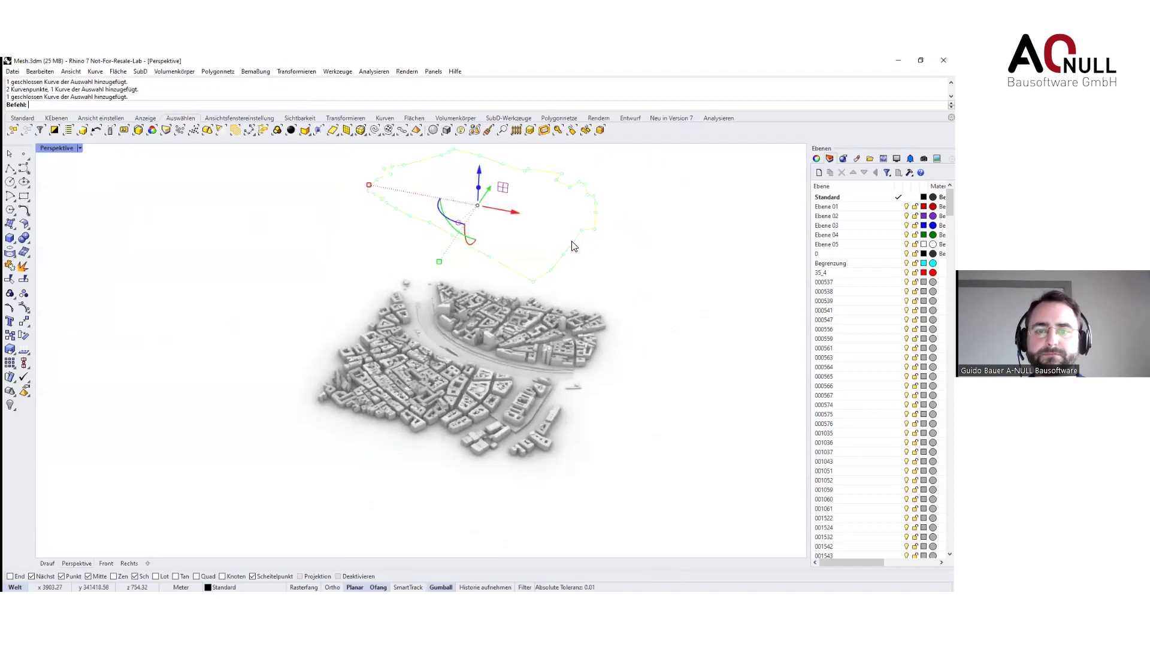
Return to the four-view layout, reselect the boundary curve and try a circular selection with SelCircular
double_click(57, 149)
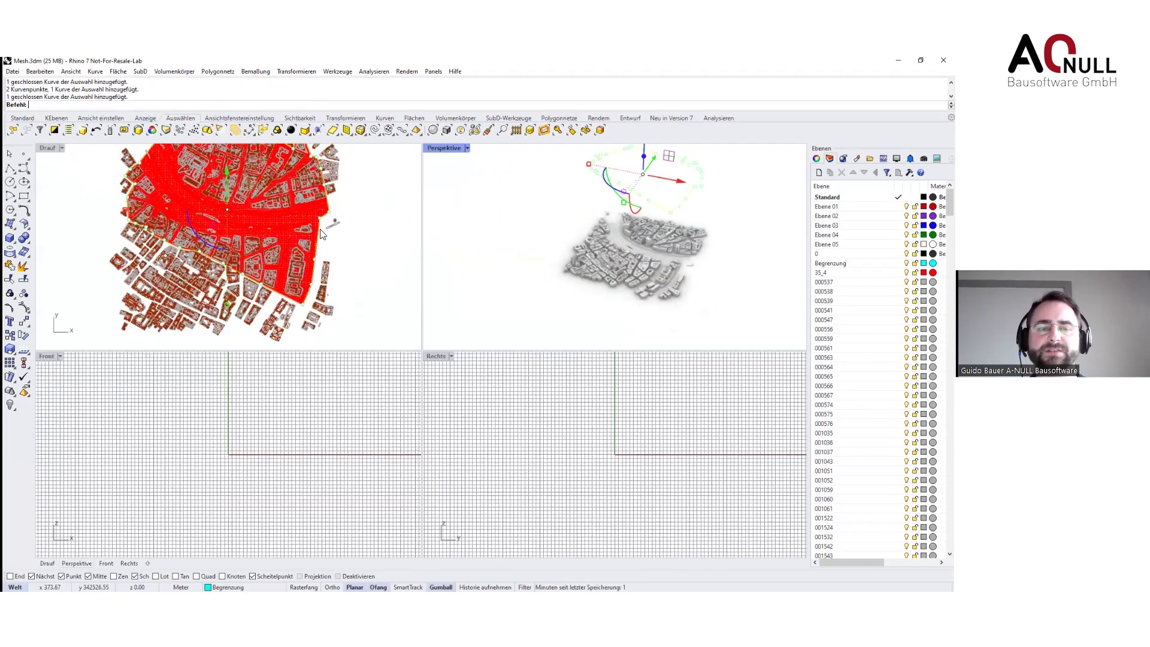
left_click(365, 216)
left_click(592, 193)
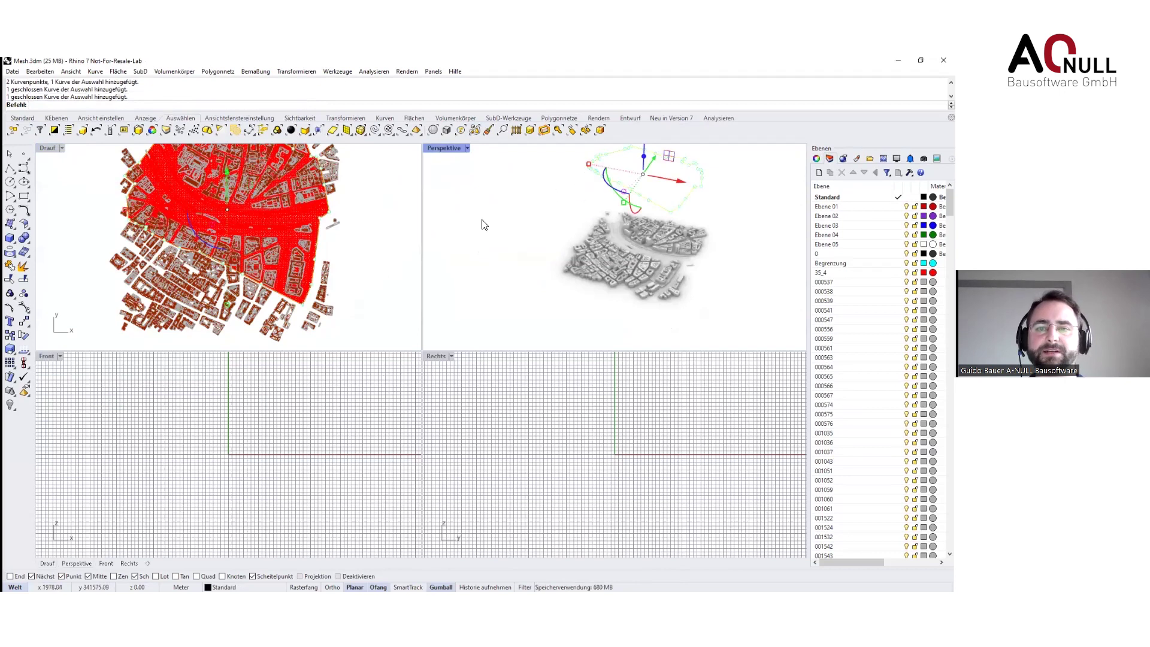
left_click(377, 221)
right_click_drag(384, 222, 387, 267)
left_click(609, 178)
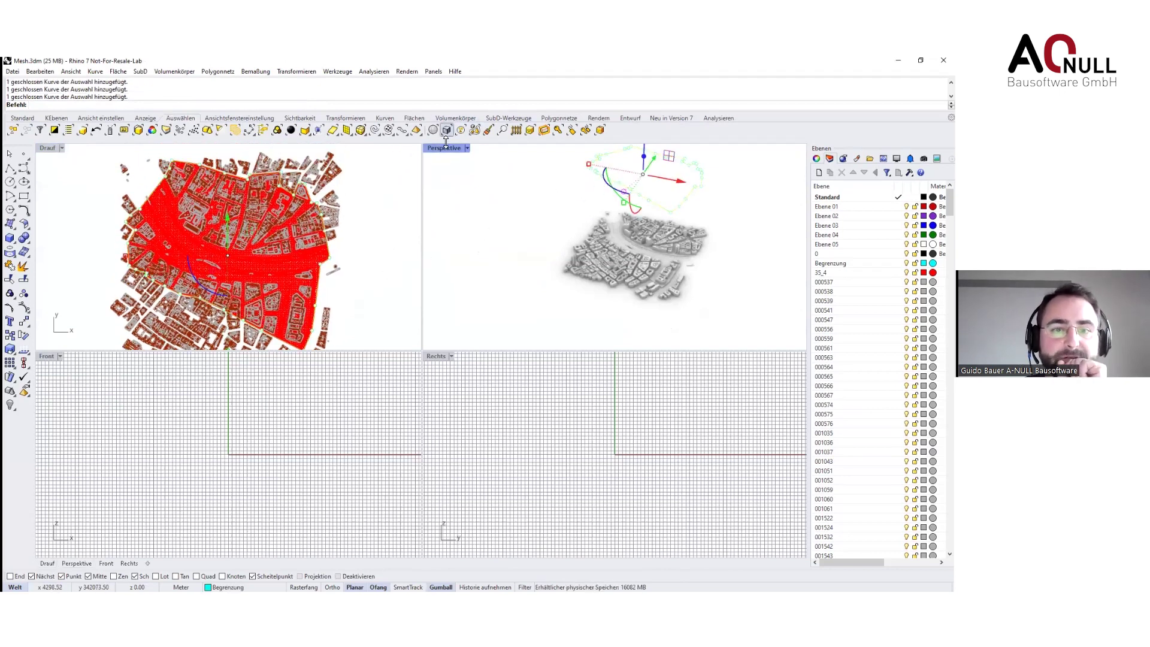
left_click(463, 130)
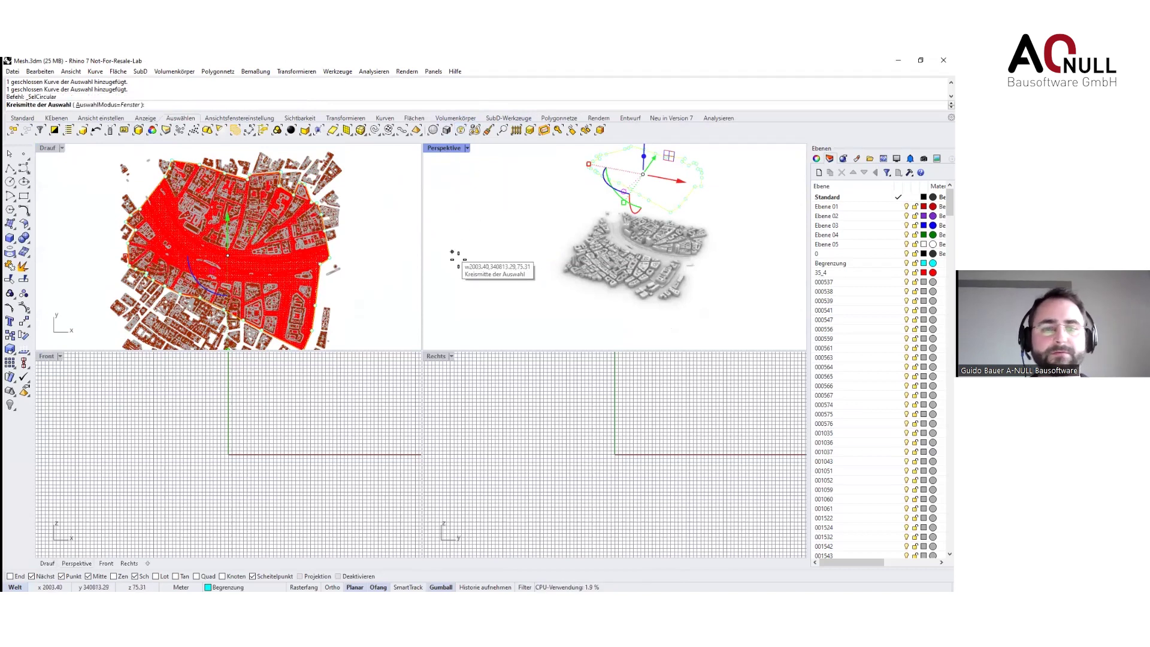
key("Escape")
Set the maximized perspective view to the Shaded display mode and delete the boundary curve
double_click(445, 148)
right_click_drag(382, 271, 321, 307)
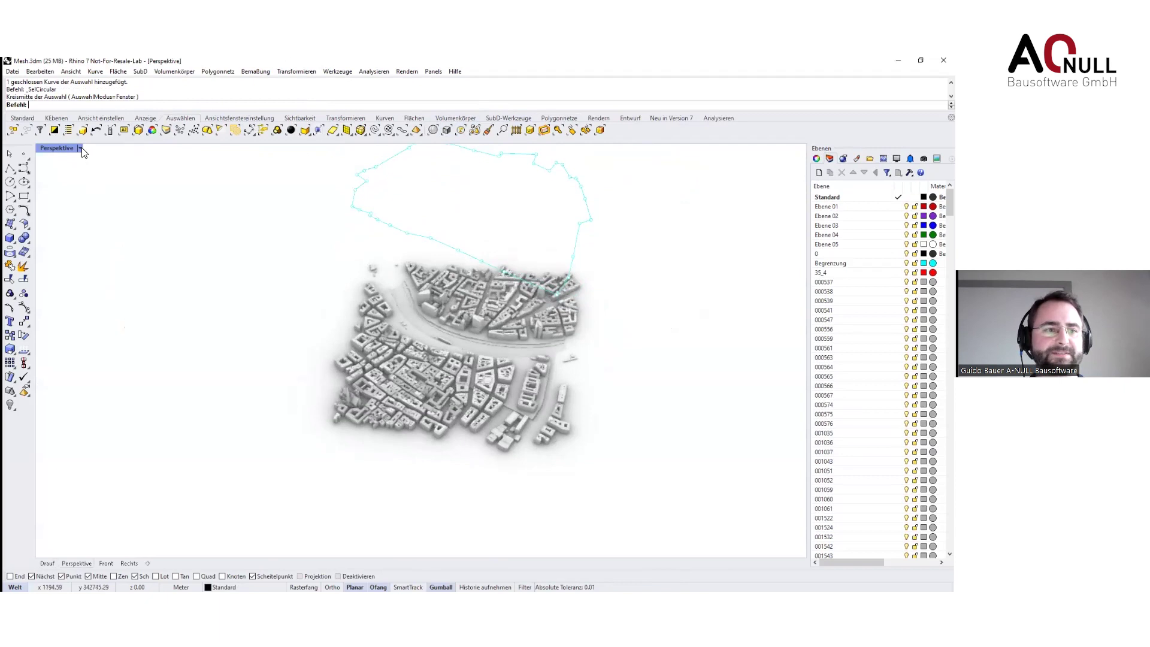
left_click(79, 148)
left_click(76, 196)
right_click_drag(200, 321, 437, 276)
left_click(567, 200)
key("Delete")
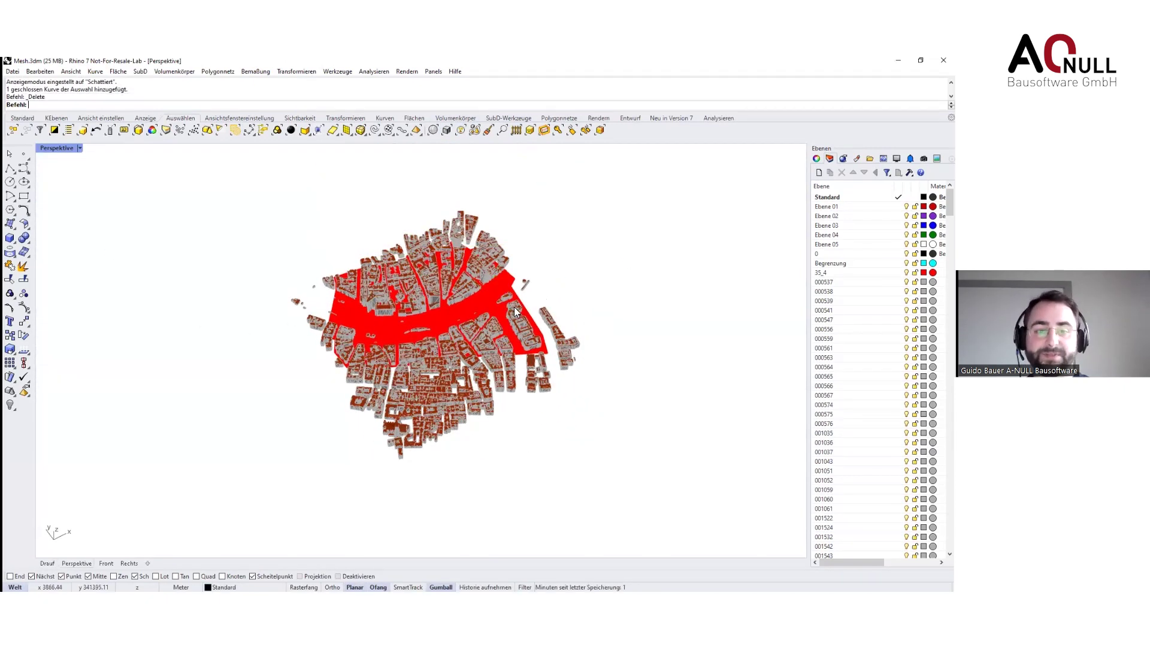
Select the large group of building blocks lying outside the trimmed terrain and delete it
scroll(514, 307, "up", 5)
right_click_drag(479, 414, 447, 503)
right_click_drag(274, 366, 260, 297, "shift")
left_click_drag(667, 494, 306, 313)
key("Delete")
Delete the remaining building meshes beside the trimmed terrain in several window selections
scroll(480, 323, "up", 4)
left_click_drag(506, 345, 428, 291)
key("Delete")
left_click_drag(376, 336, 285, 296)
key("Delete")
left_click_drag(411, 317, 377, 290)
key("Delete")
left_click_drag(320, 333, 230, 290)
key("Delete")
left_click_drag(683, 326, 586, 263)
key("Delete")
Select the trimmed terrain mesh and view its QuadRemesh options without applying them
scroll(617, 299, "down", 1)
scroll(617, 298, "down", 1)
right_click_drag(604, 379, 579, 543, "shift")
right_click_drag(526, 360, 551, 196)
scroll(539, 197, "up", 2)
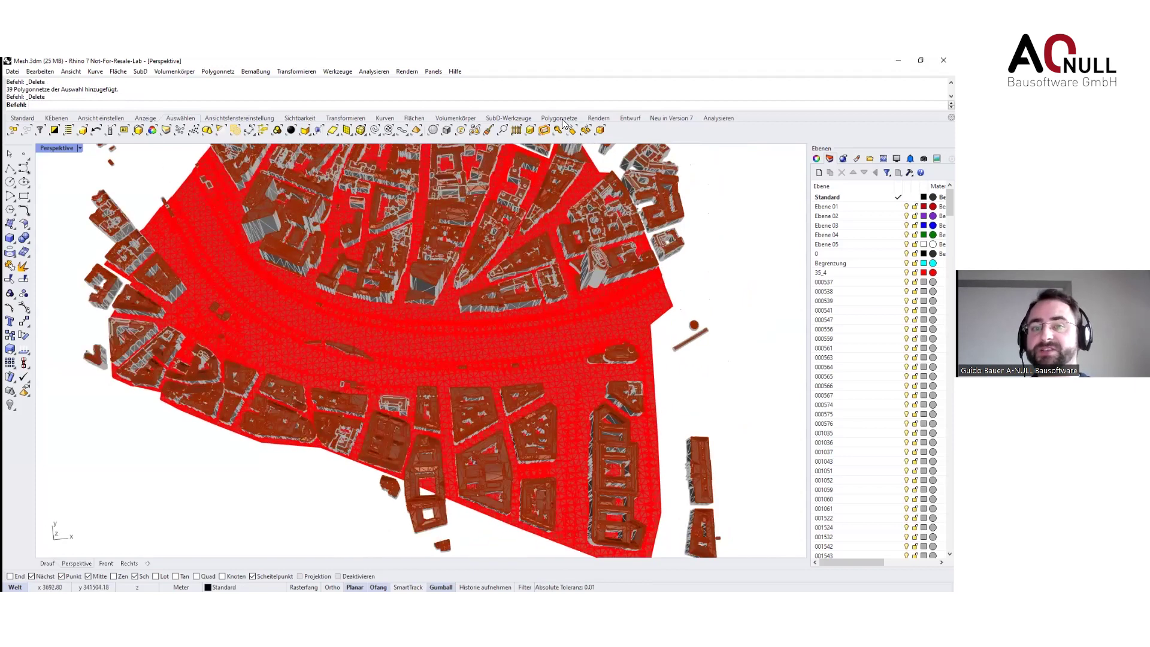
left_click(562, 119)
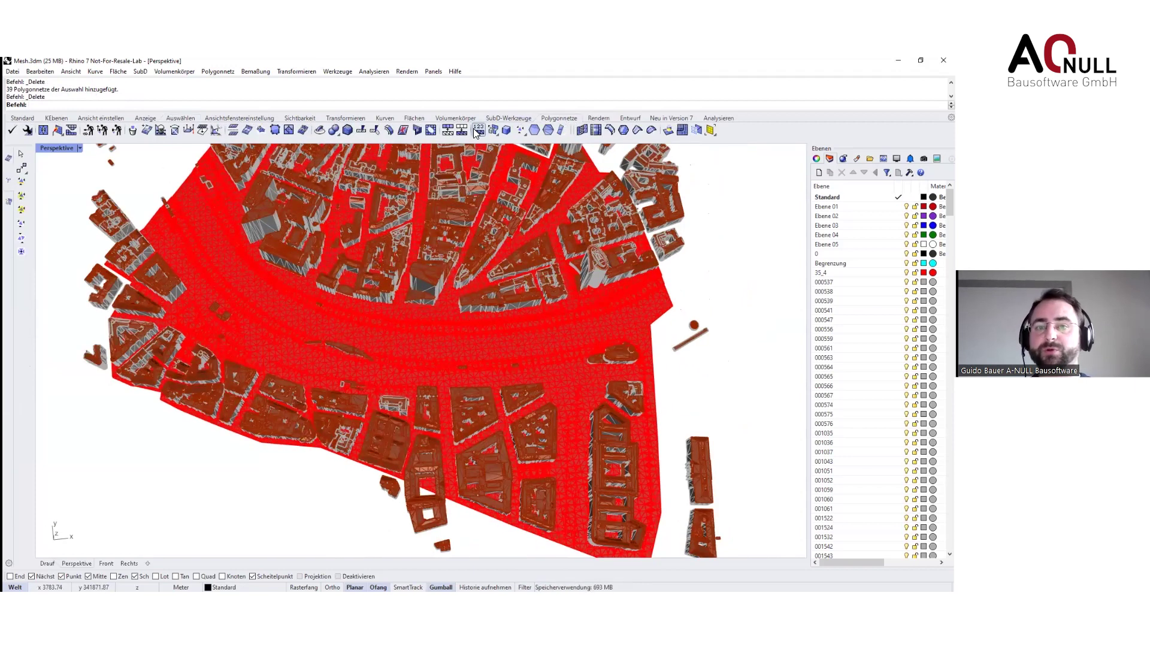
left_click(581, 314)
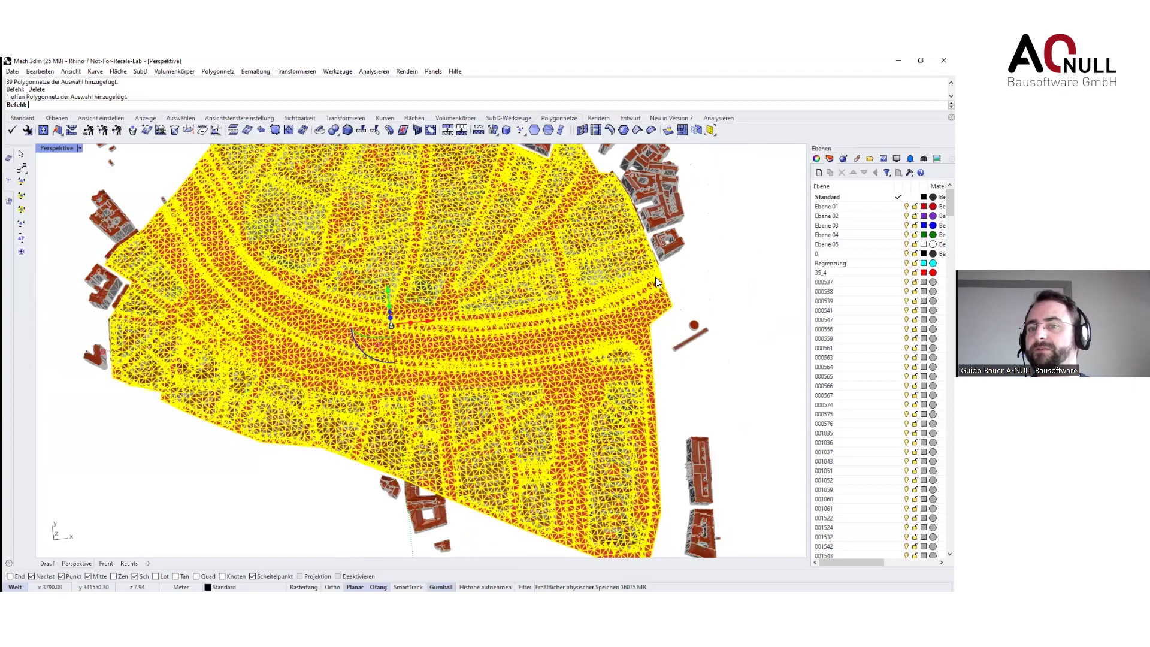
left_click(682, 129)
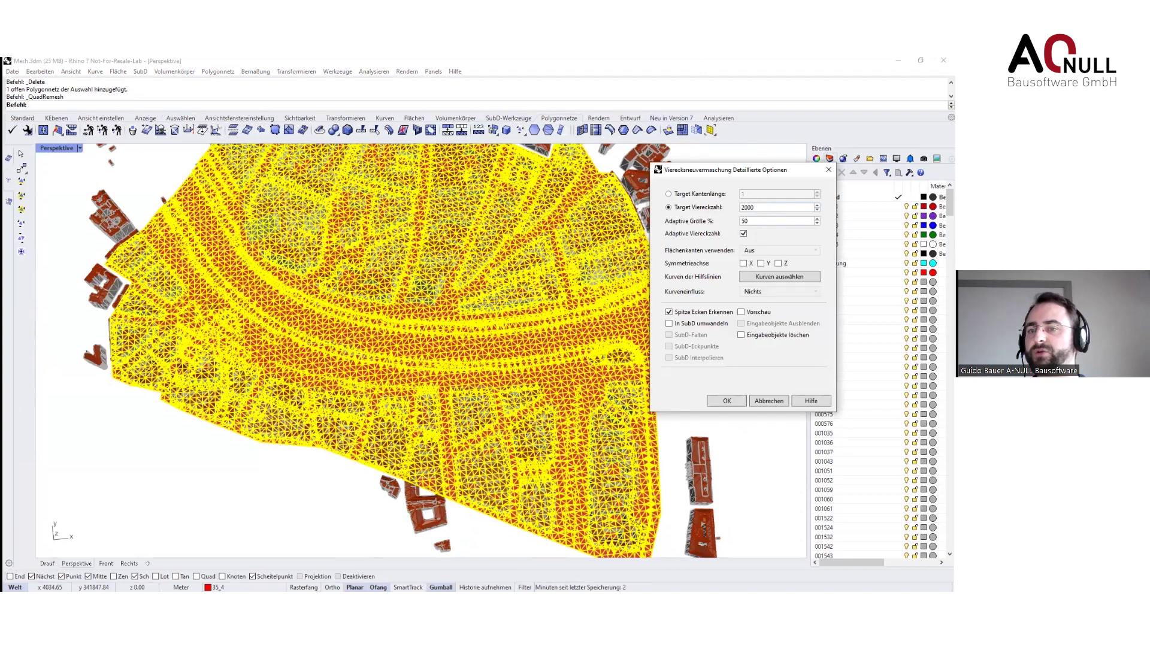
left_click(828, 169)
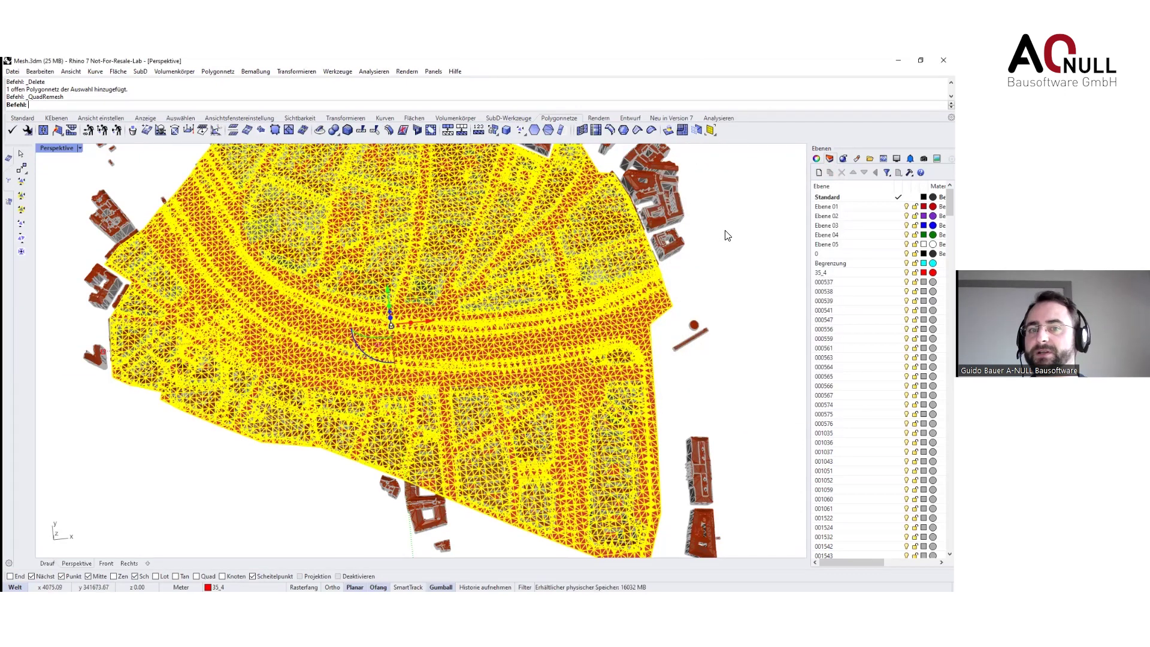
View the ReduceMesh options for the terrain mesh and close them without reducing it
left_click(698, 132)
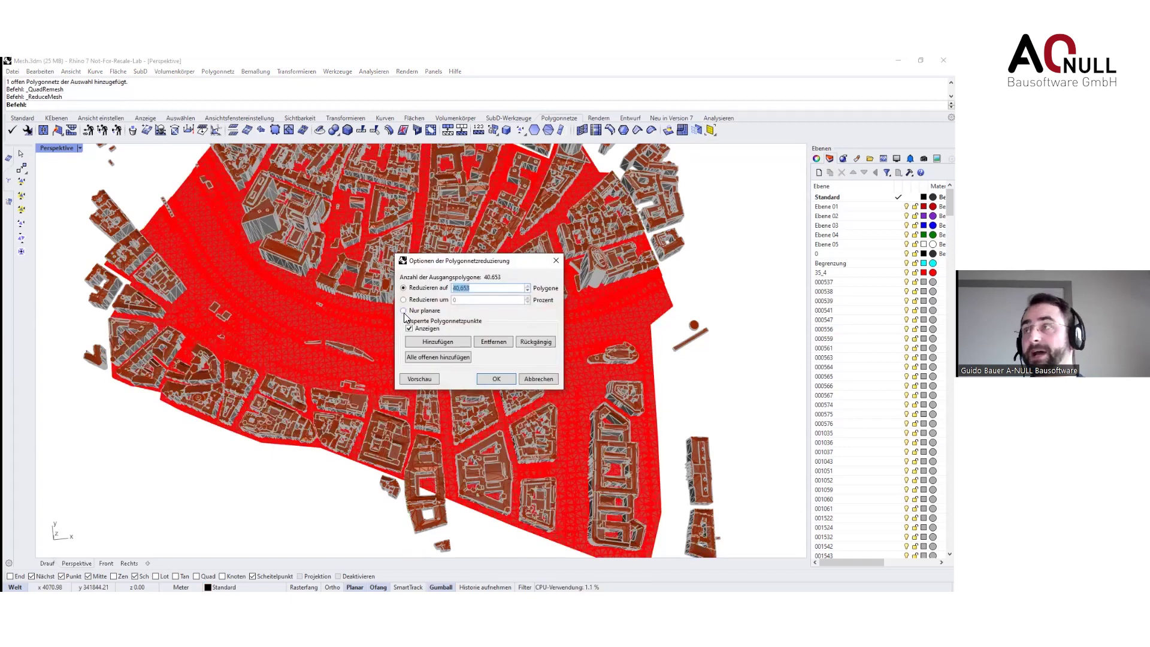
left_click(556, 261)
left_click(735, 278)
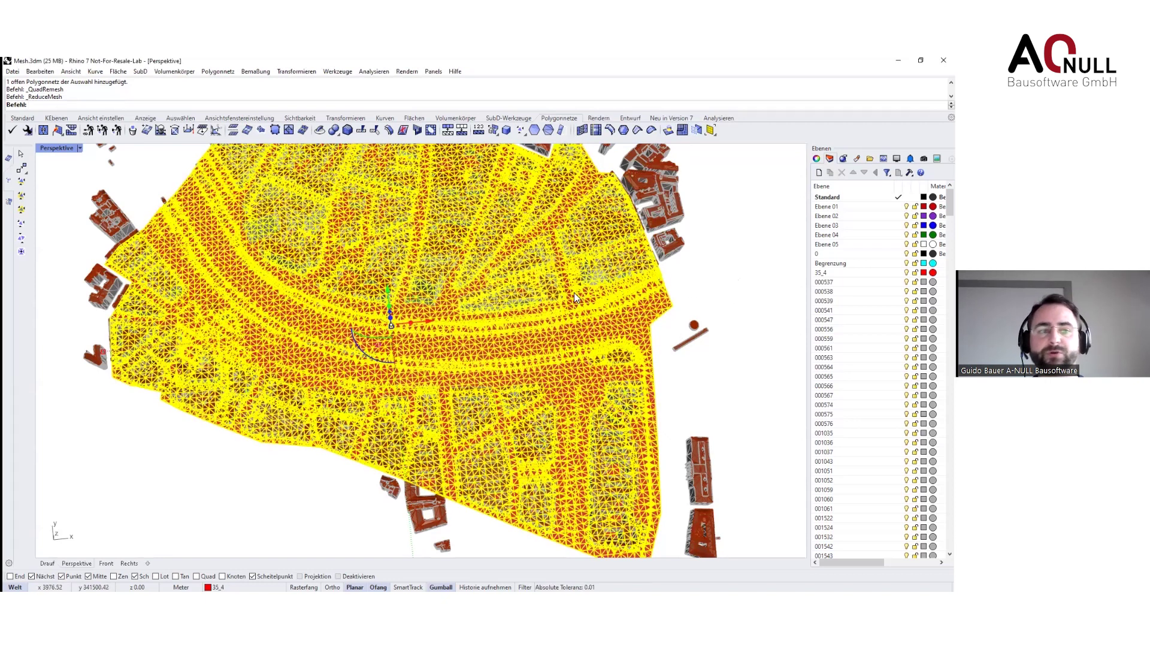
View the CollapseMeshFacesByEdgeLength options for the terrain mesh and cancel without collapsing any faces
left_click(22, 187)
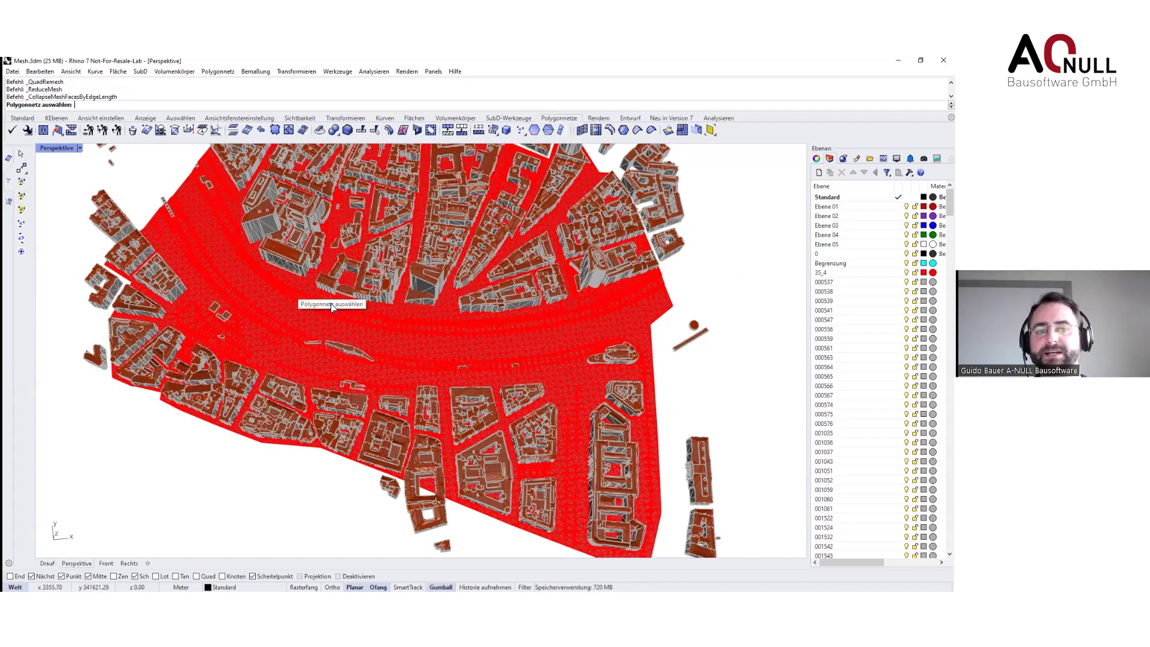
left_click(467, 328)
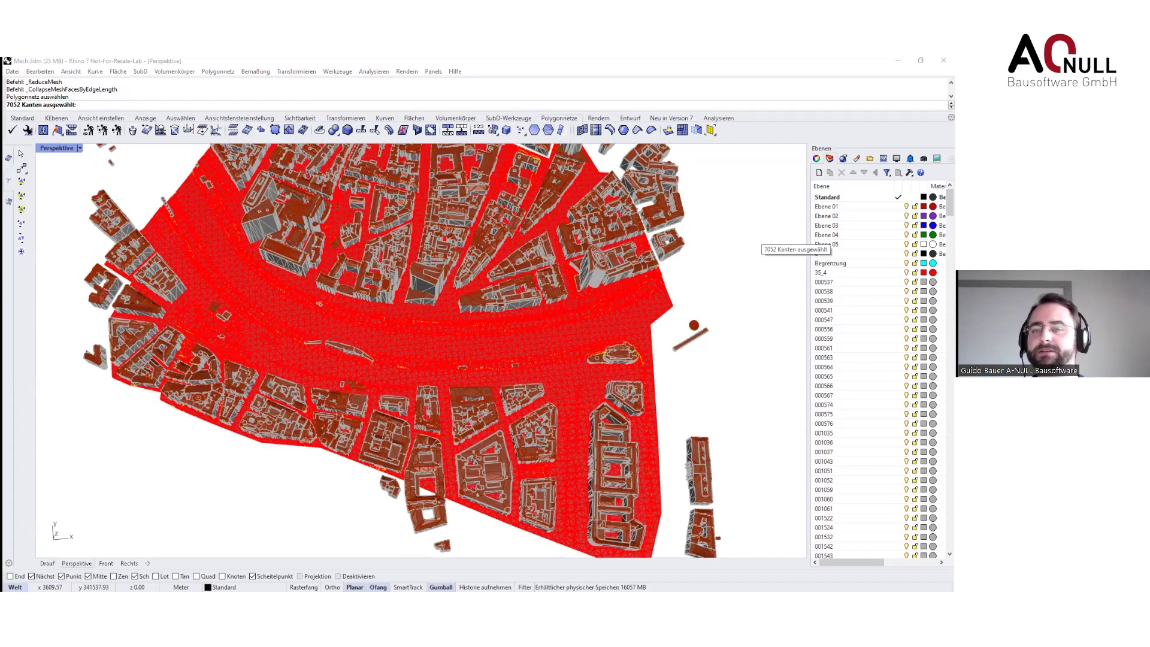
key("Return")
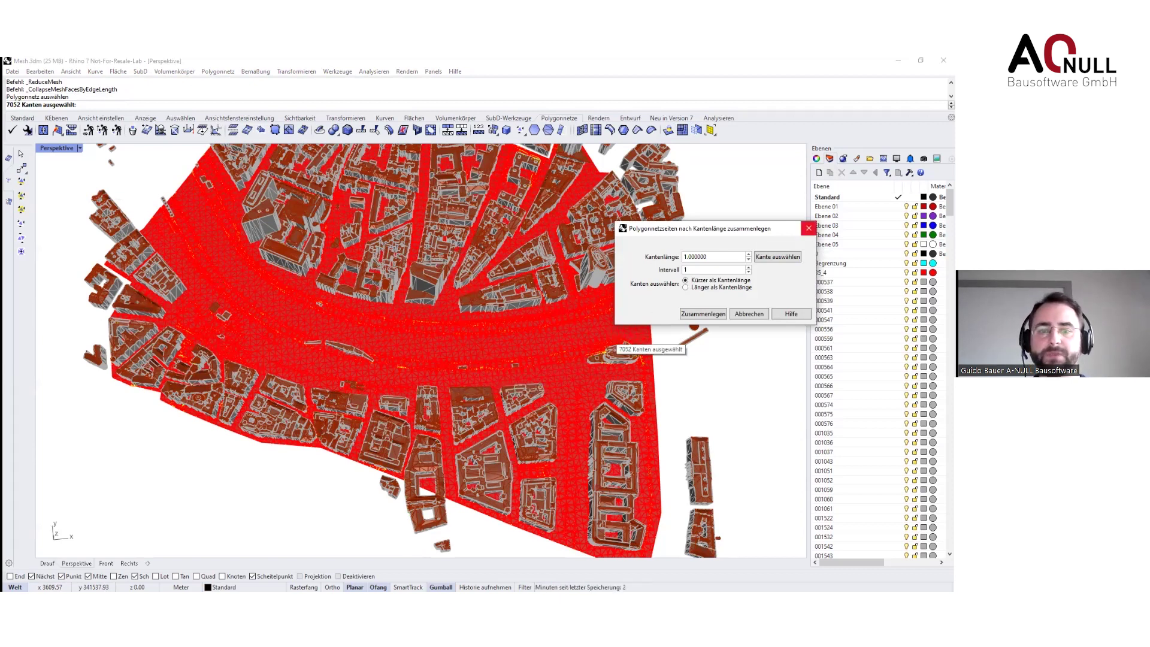
left_click(808, 229)
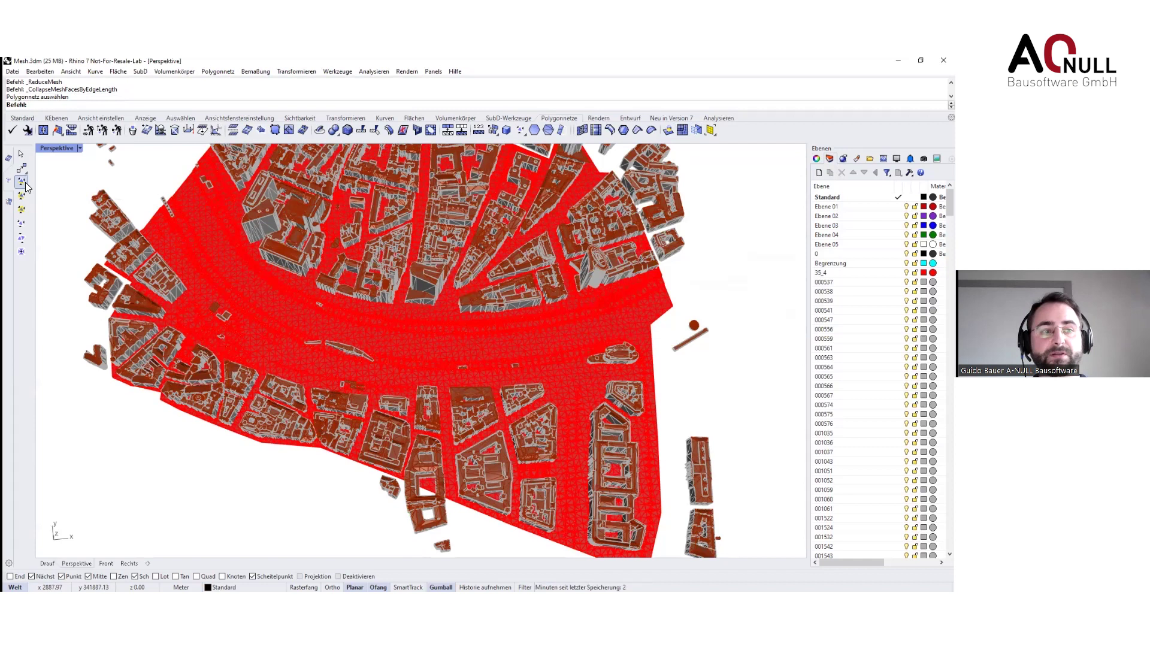
Try to collapse a single edge of the terrain mesh near the river with CollapseMeshEdge and undo it
left_click(21, 237)
scroll(371, 313, "up", 2)
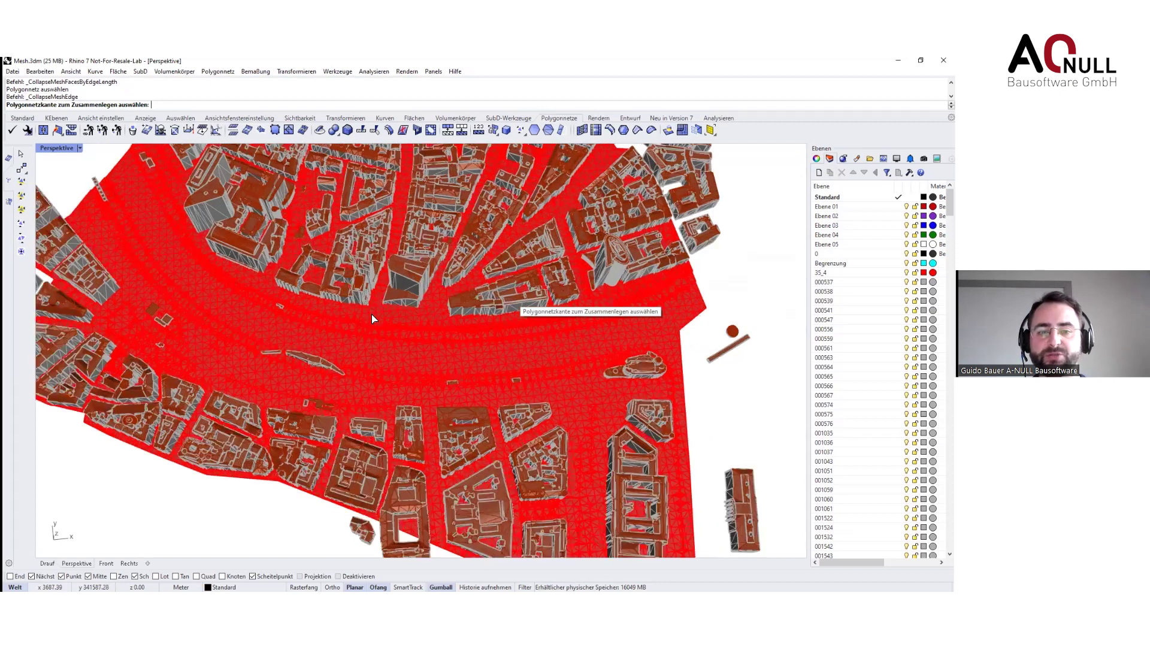
scroll(377, 315, "up", 2)
scroll(371, 312, "up", 3)
left_click(376, 325)
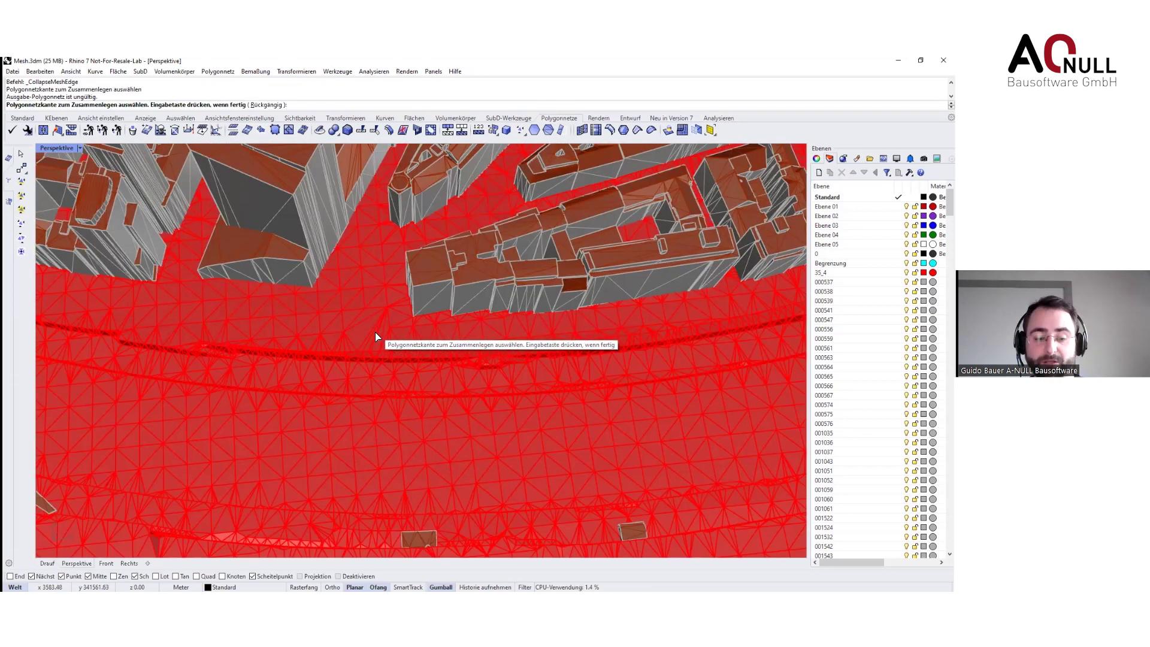
scroll(375, 332, "down", 1)
key("ctrl+z")
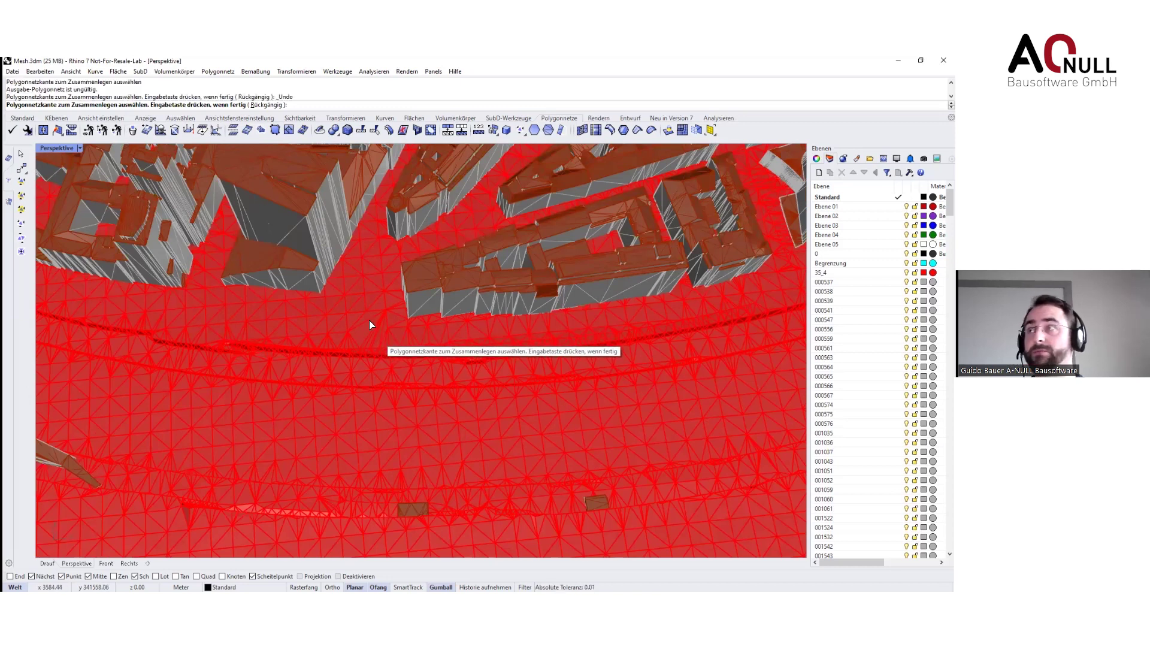
scroll(367, 317, "down", 1)
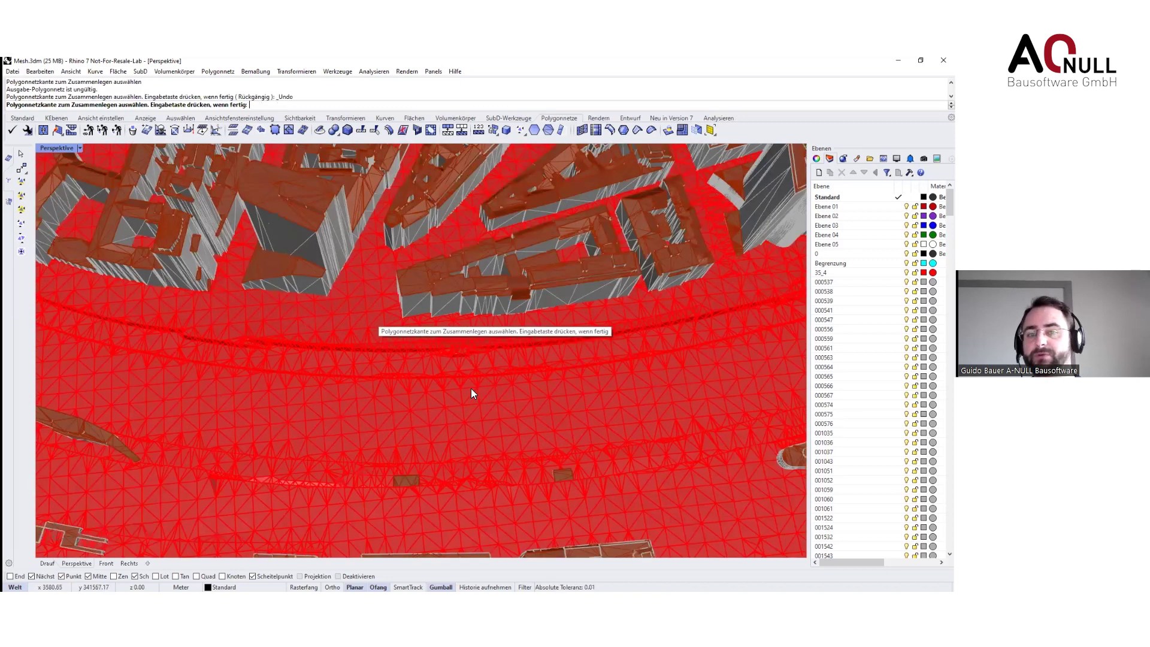
key("Return")
scroll(456, 373, "down", 5)
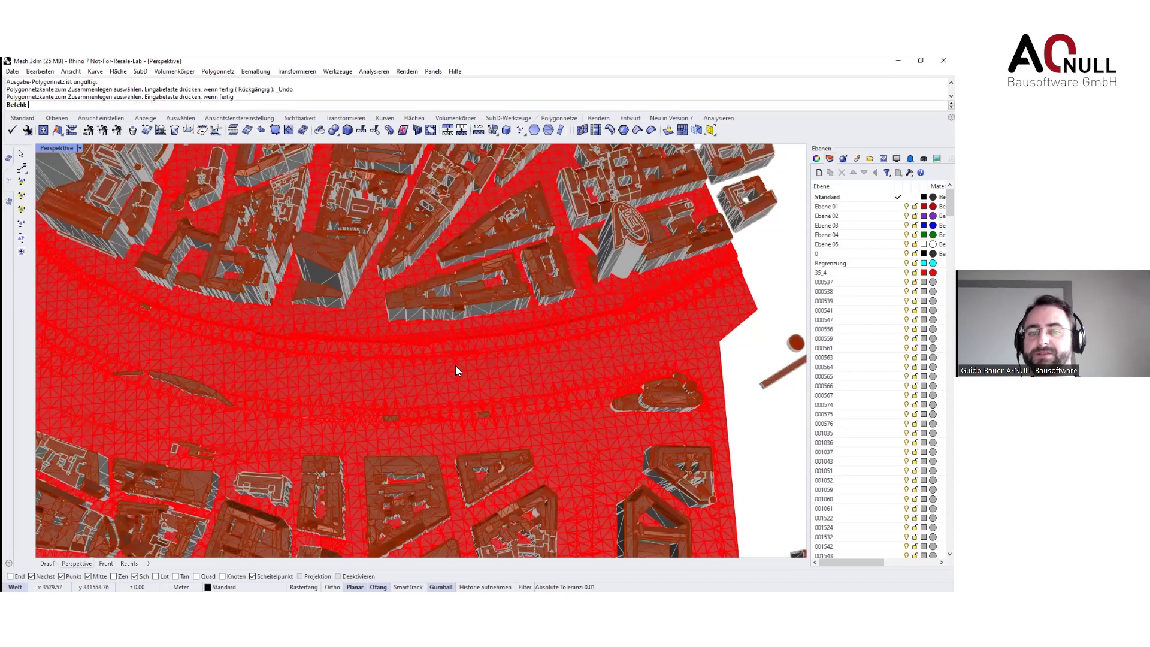
Remesh the terrain into quads with QuadRemesh and move the new mesh clear of the city model
key("Page_Up")
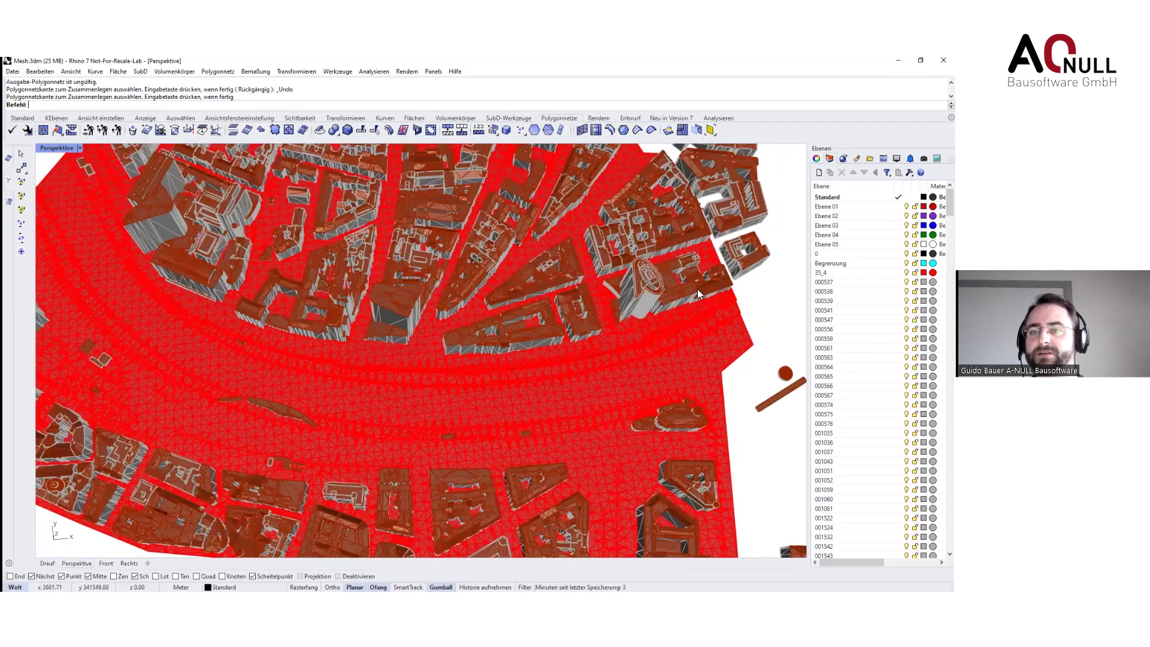
scroll(737, 409, "down", 1)
scroll(738, 409, "down", 4)
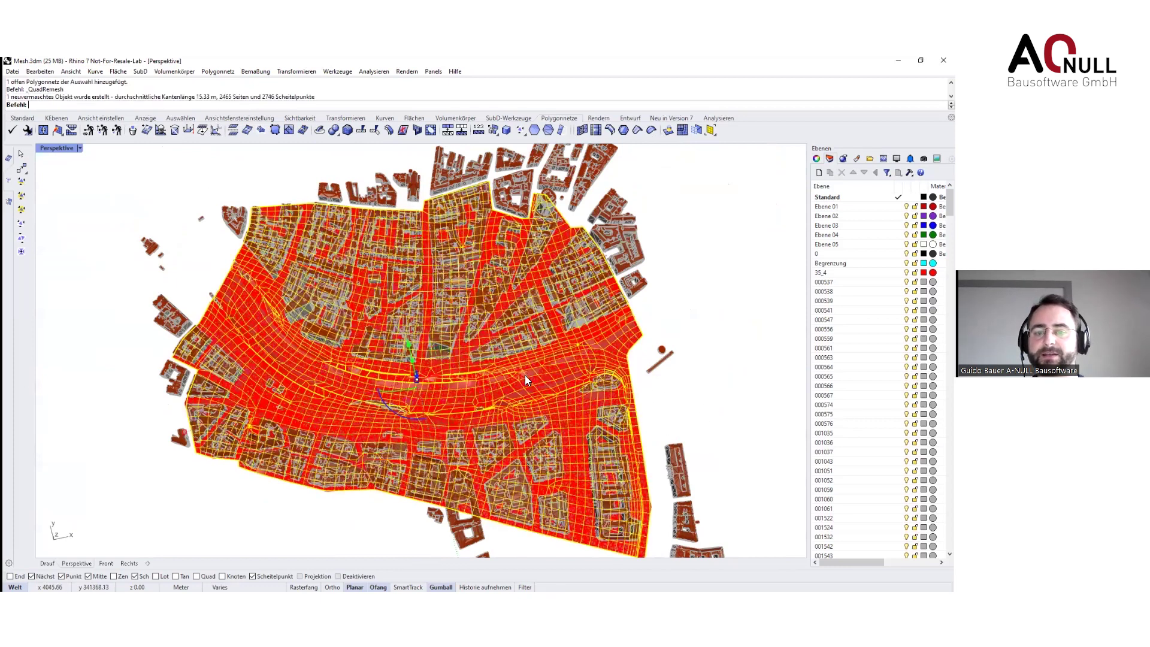
right_click_drag(524, 375, 608, 332)
left_click_drag(709, 236, 661, 241)
left_click(613, 239)
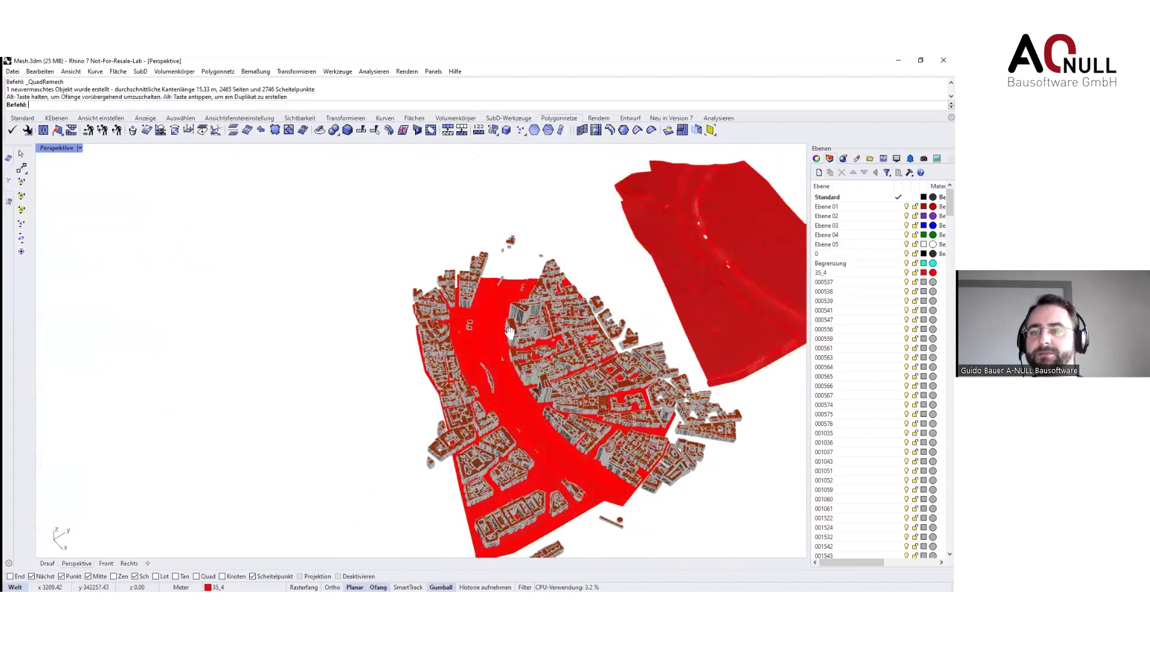
Delete the remeshed quad terrain and close Mesh.3dm without saving the changes
right_click_drag(559, 383, 470, 324)
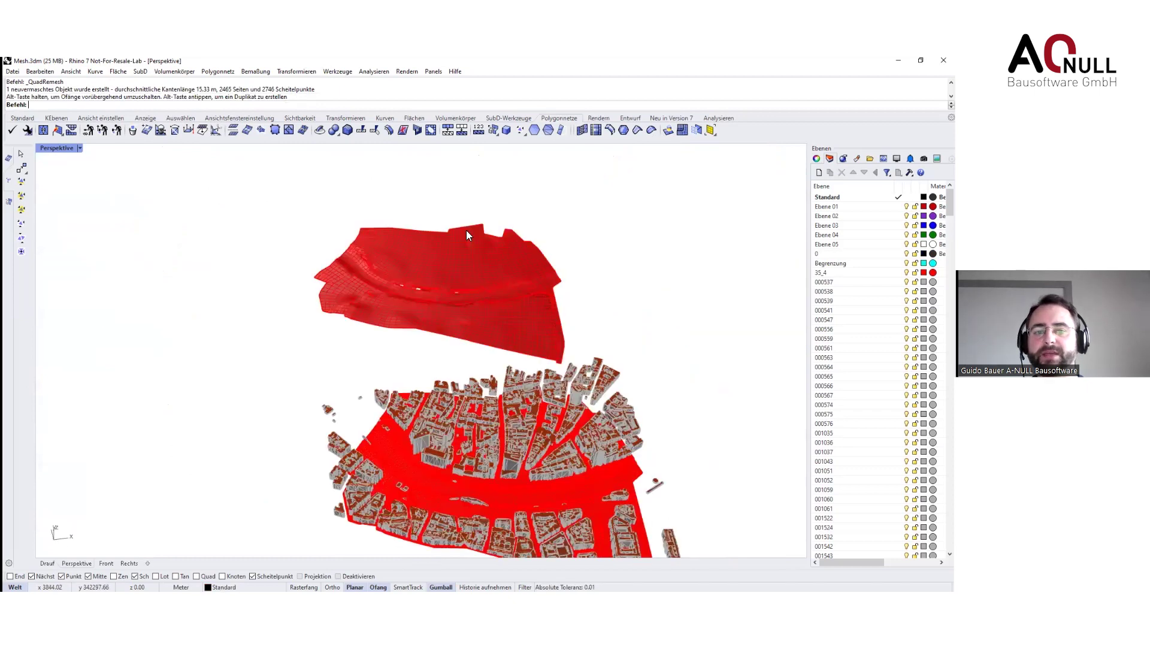
scroll(467, 252, "up", 5)
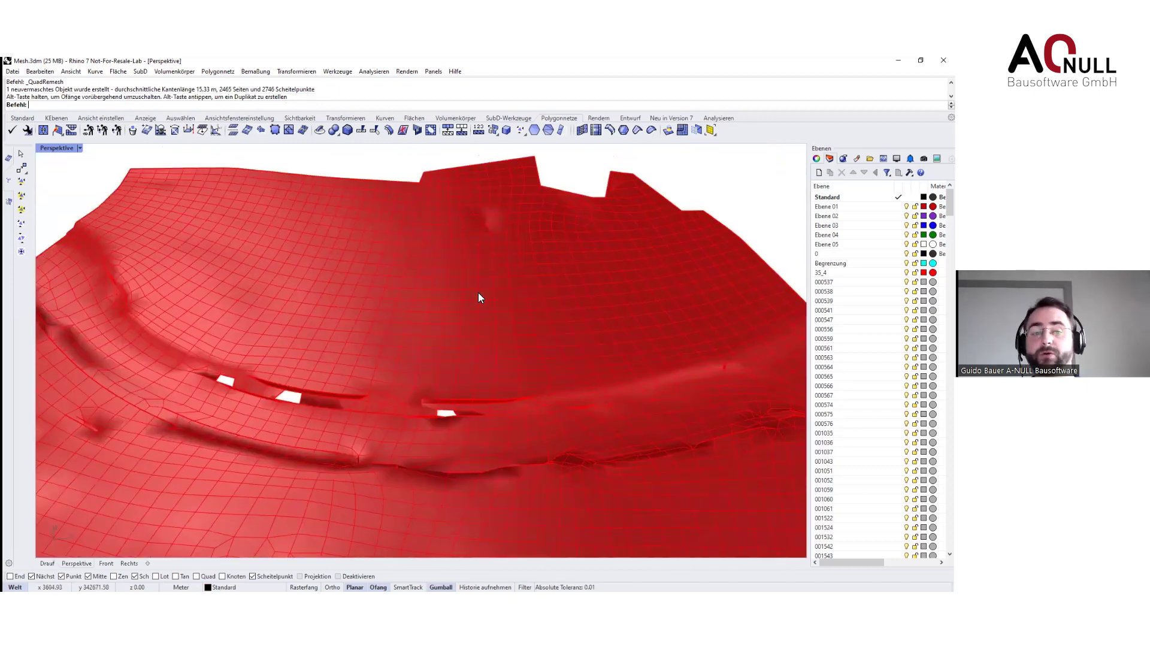
left_click(478, 293)
key("Delete")
left_click(943, 60)
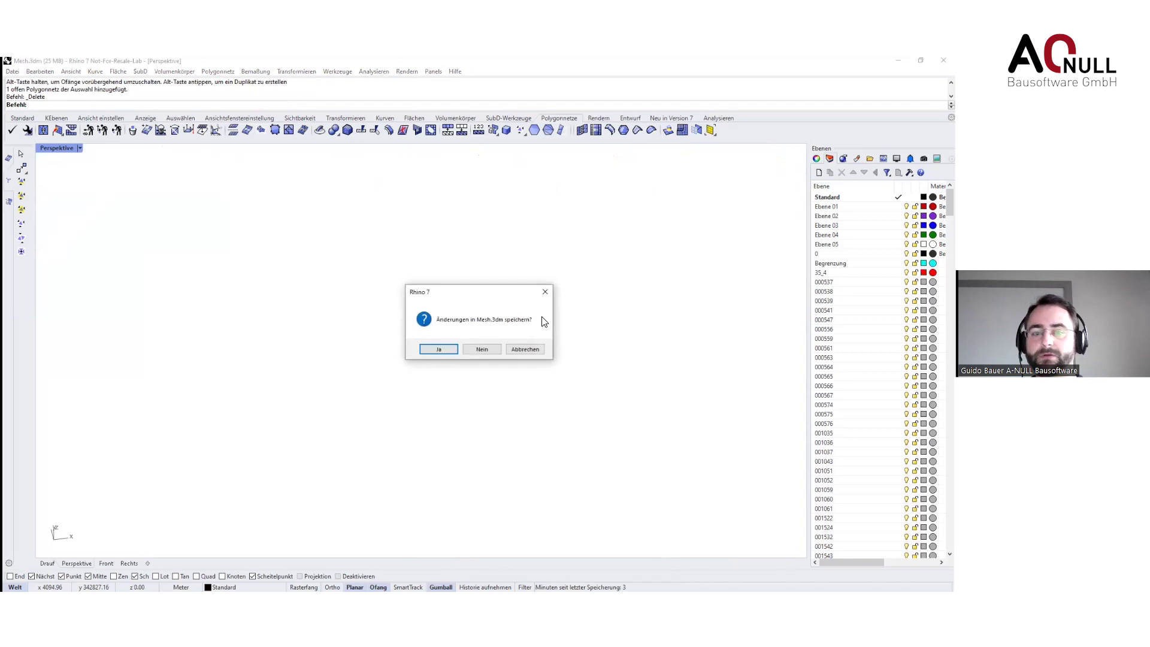
left_click(487, 349)
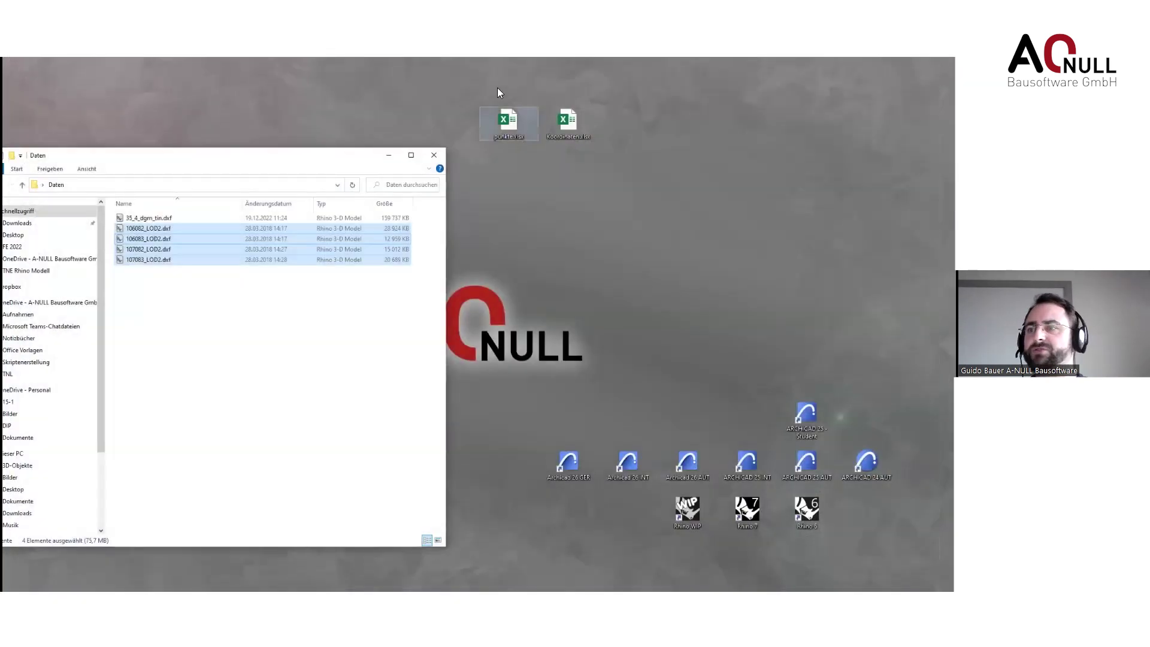
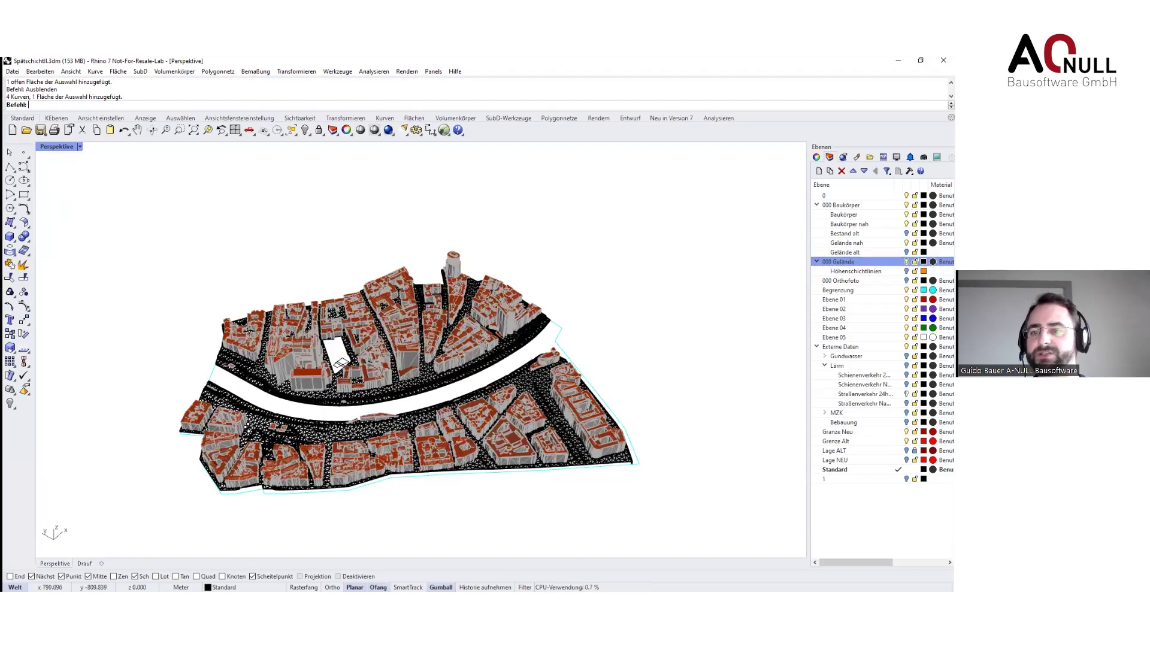
Switch the visibility of the 000 Gelände and Höhenschichtlinien layers and view the terrain with its contour lines from above
left_click(907, 271)
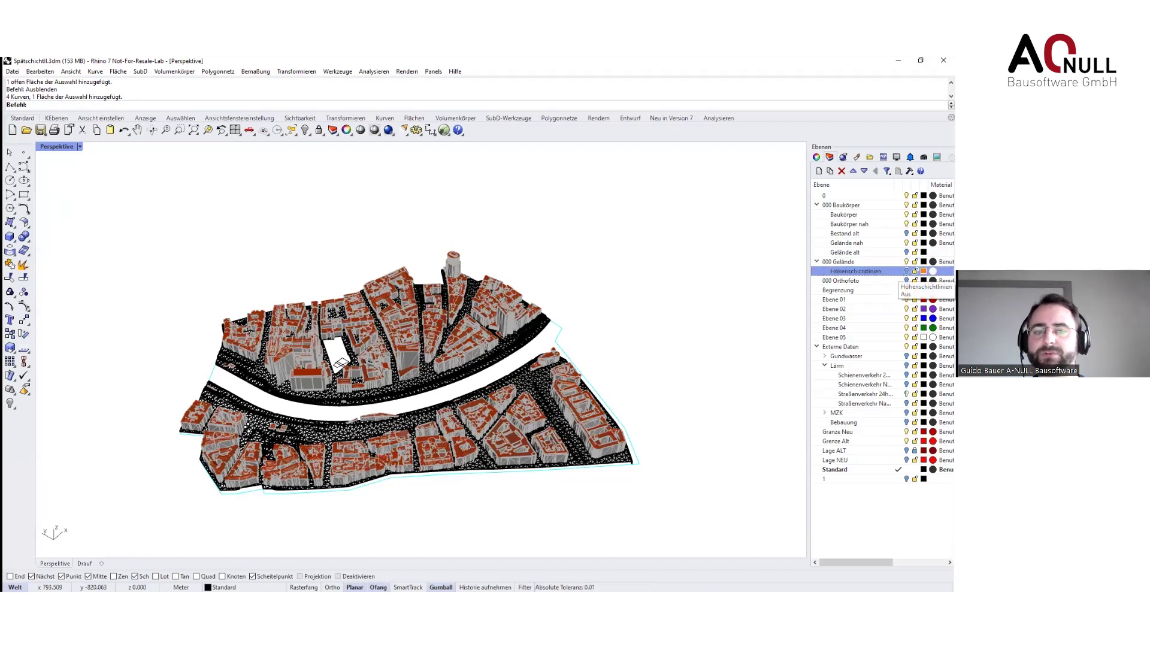
left_click(907, 261)
right_click_drag(683, 309, 663, 413)
left_click(907, 271)
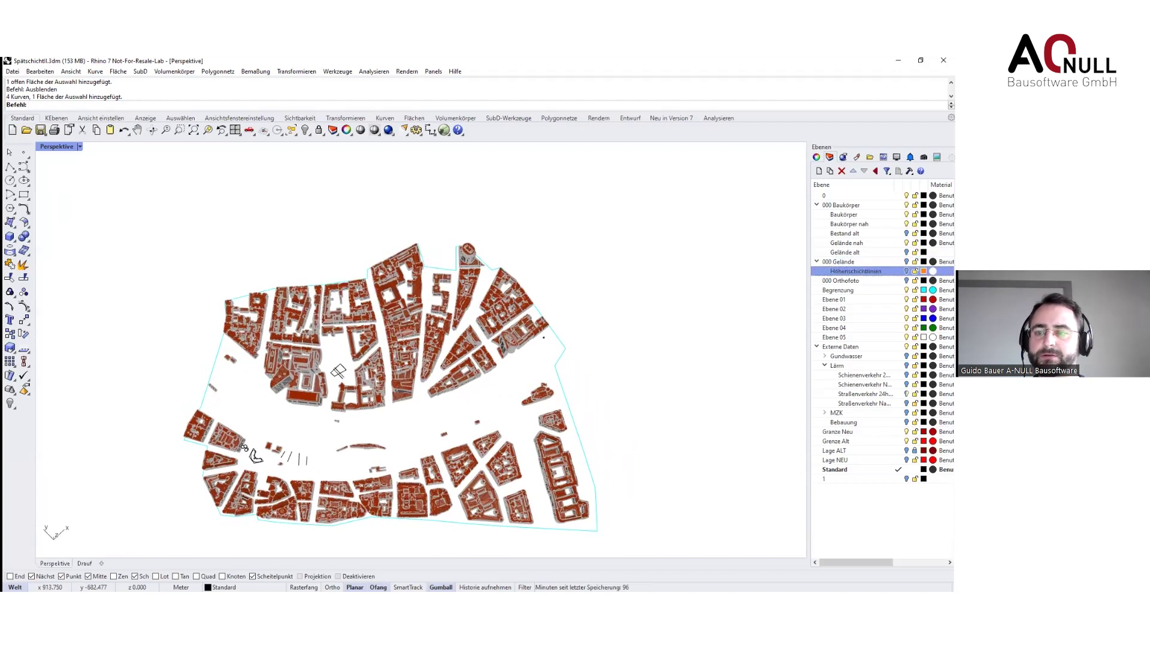
right_click_drag(454, 347, 469, 354)
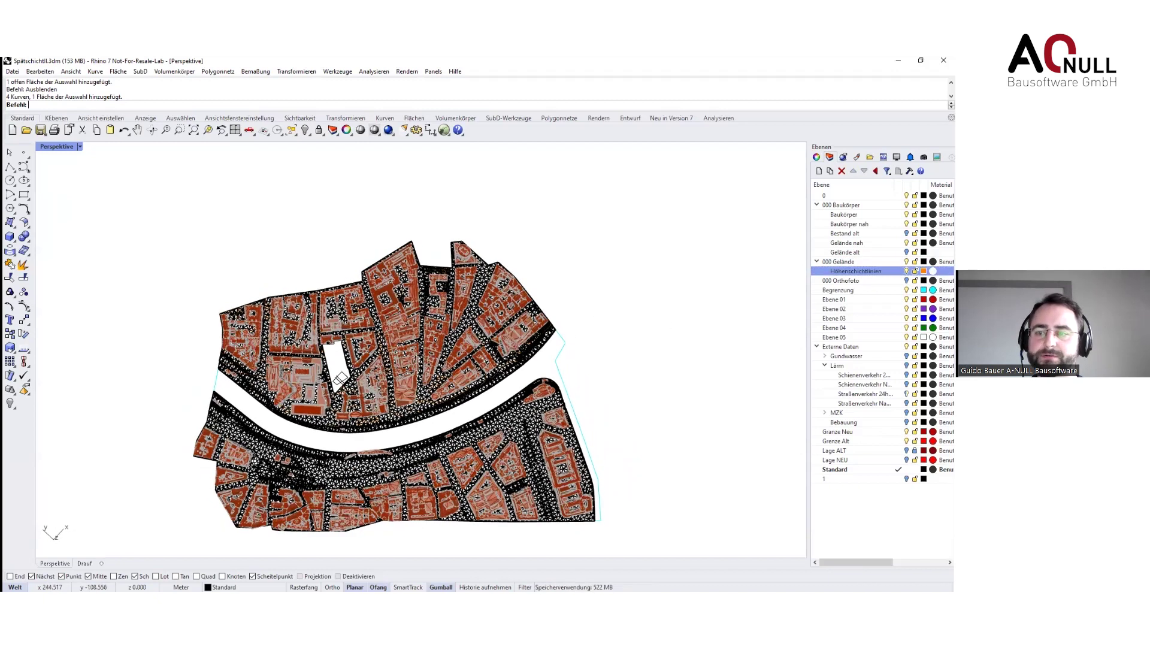
left_click(737, 293)
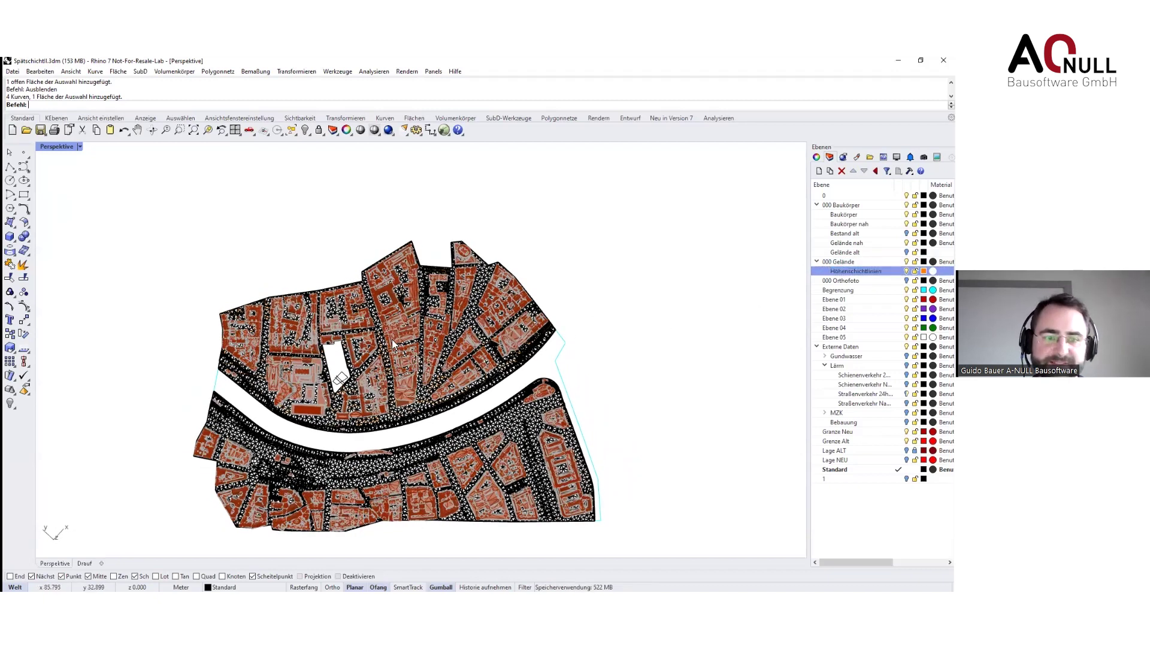
scroll(351, 345, "up", 4)
scroll(623, 291, "down", 2)
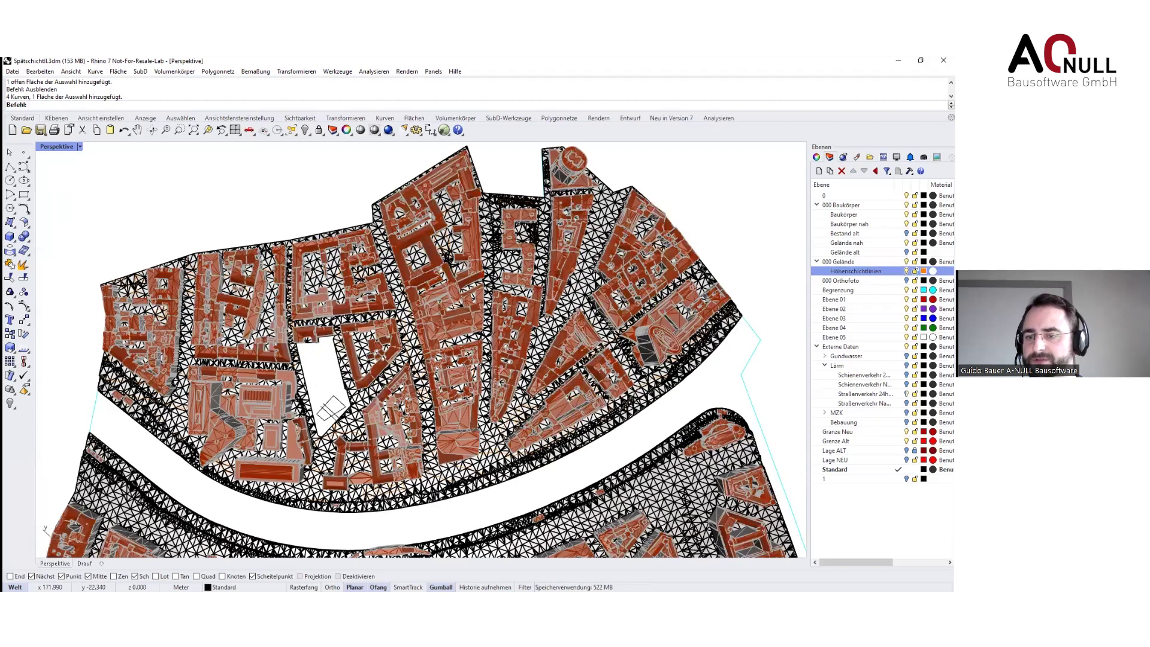
Select all contour curves on the Höhenschichtlinien layer and clear the selection
right_click(838, 271)
left_click(869, 423)
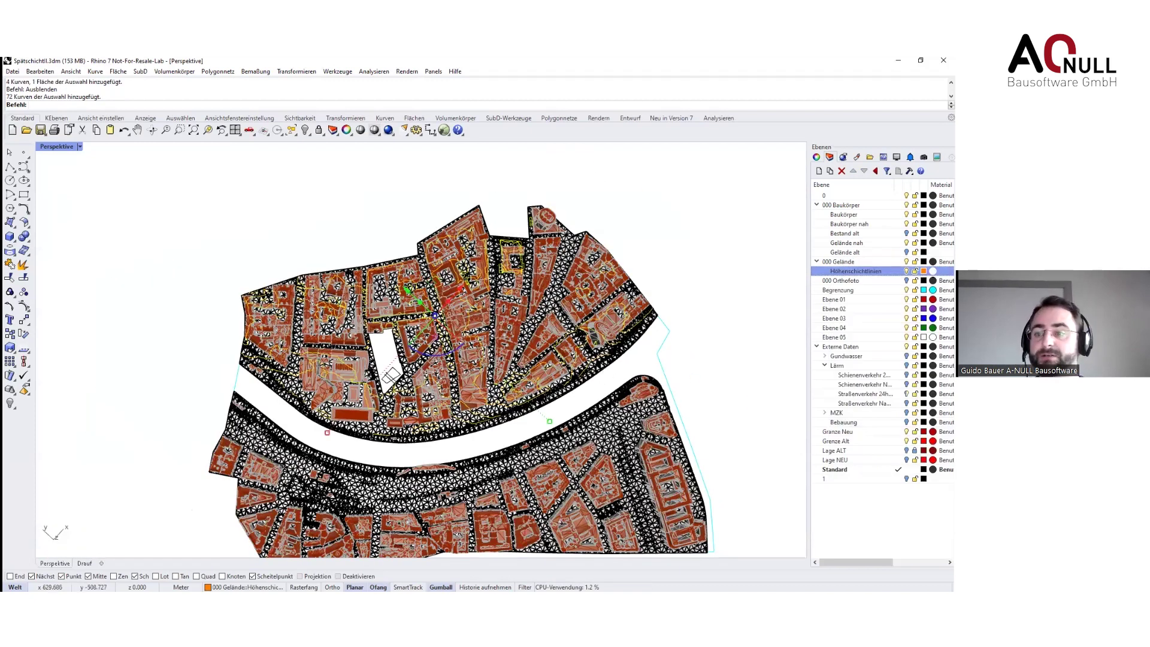
key("Escape")
Hide the 000 Gelände layer and briefly show the 000 Orthofoto layer to view the aerial photo beneath the buildings
left_click(906, 261)
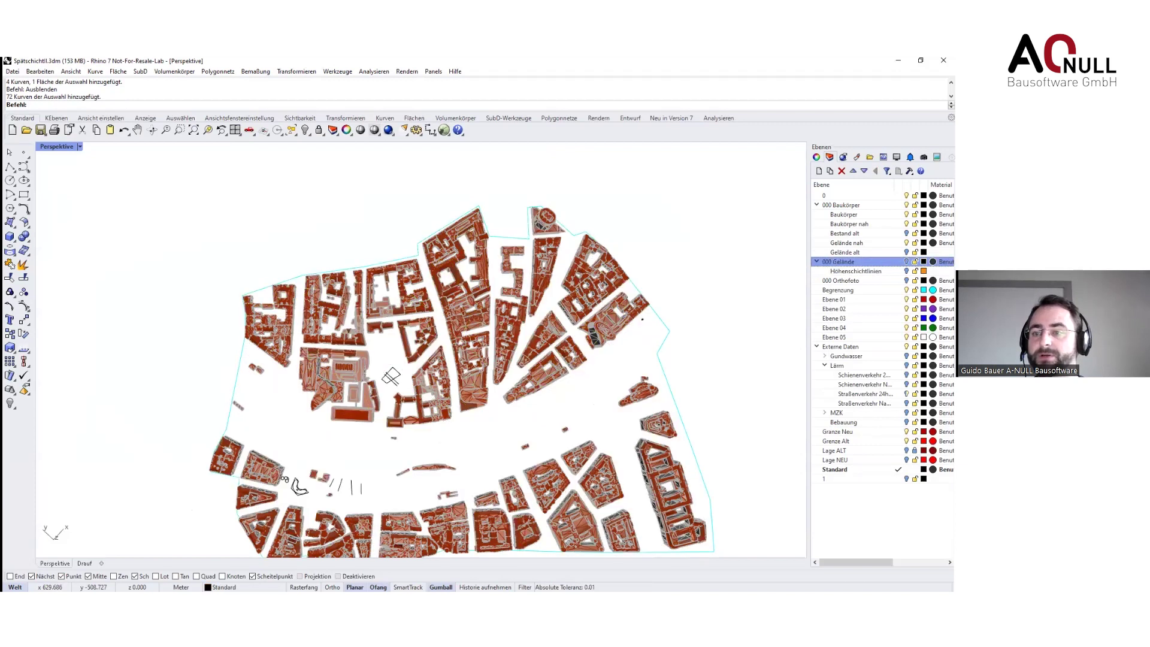
left_click(906, 280)
right_click_drag(759, 412, 737, 362, "shift")
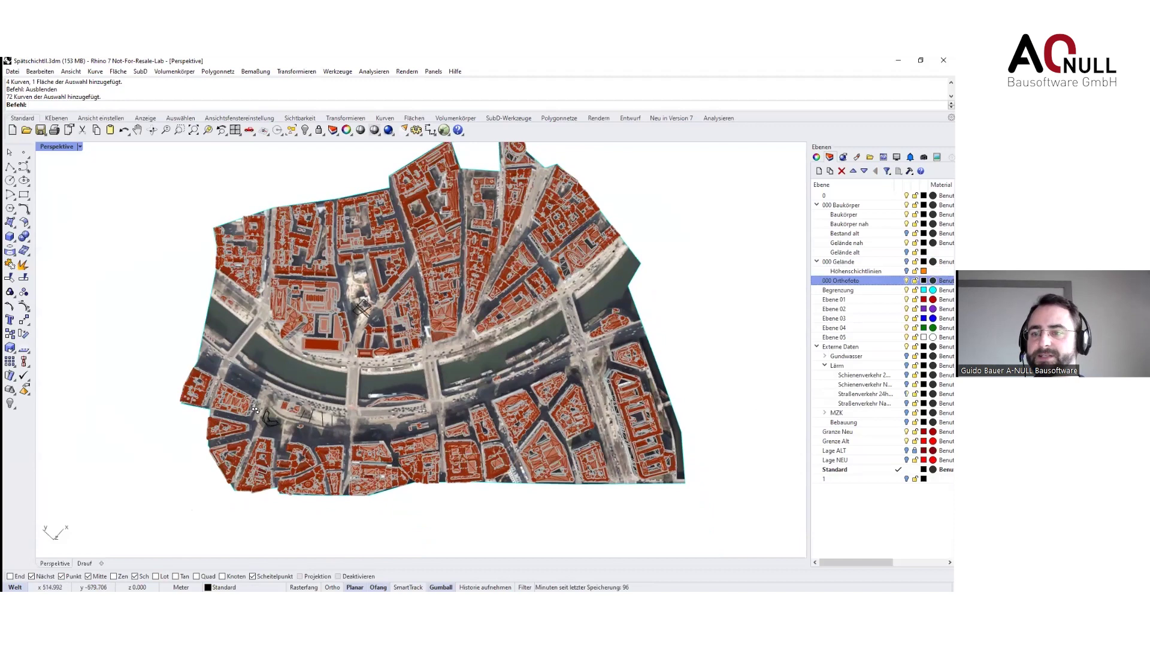
left_click(906, 280)
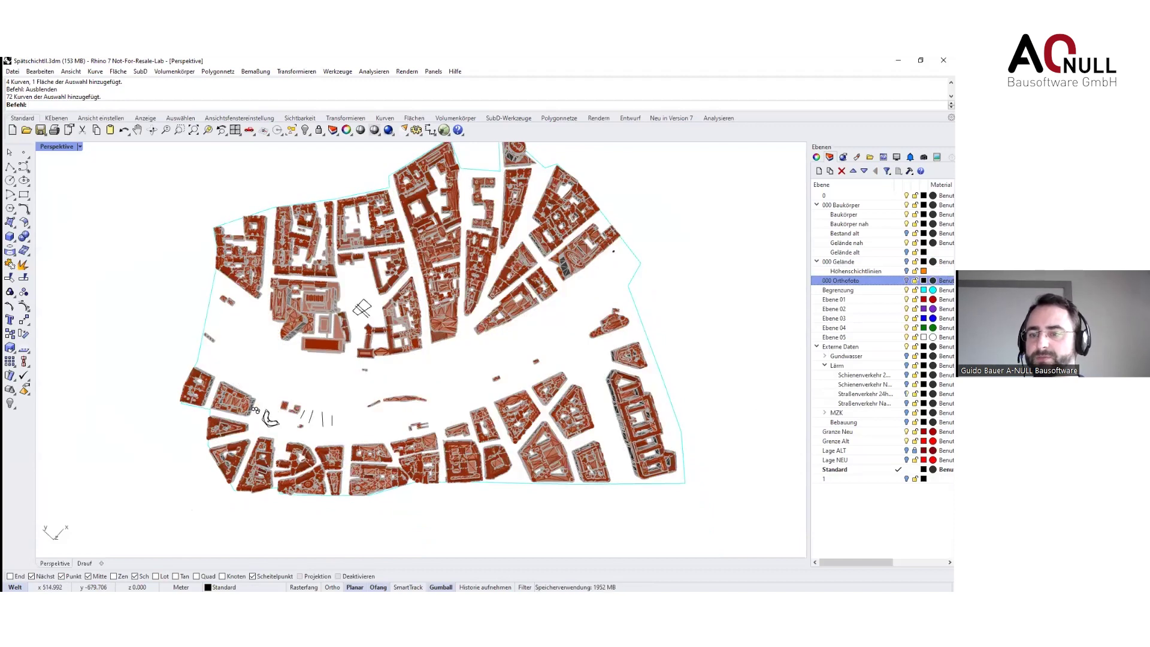
Show the Lärm layer to view the noise map under the city model and hide it again
left_click(906, 365)
right_click_drag(774, 372, 771, 409, "shift")
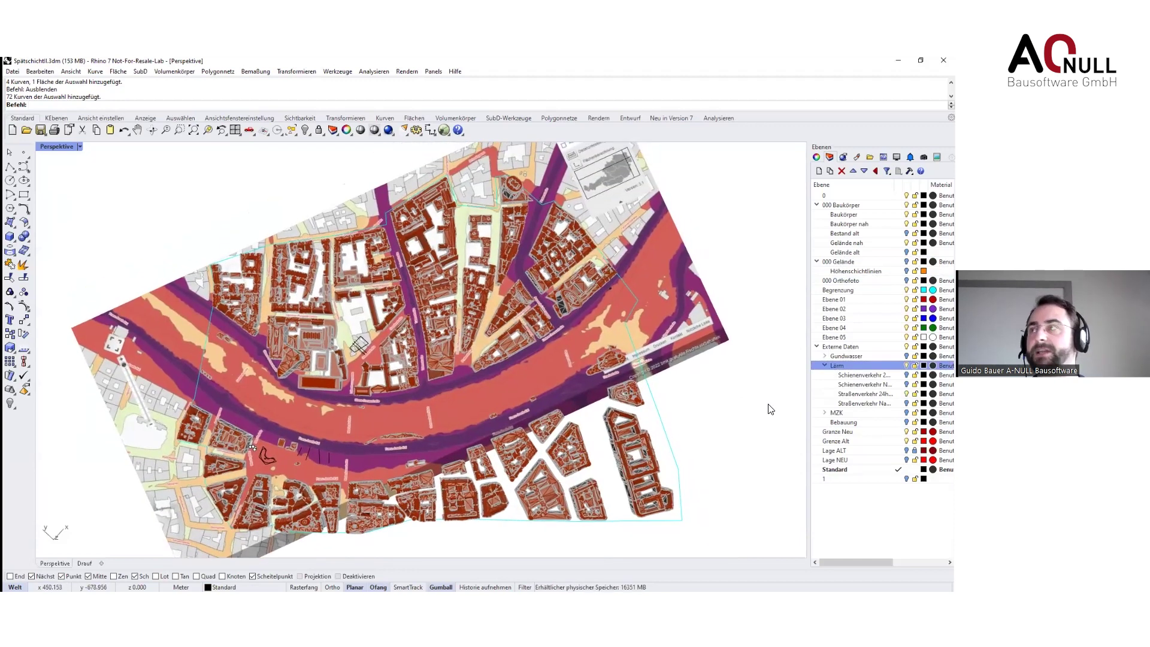
scroll(771, 409, "down", 2)
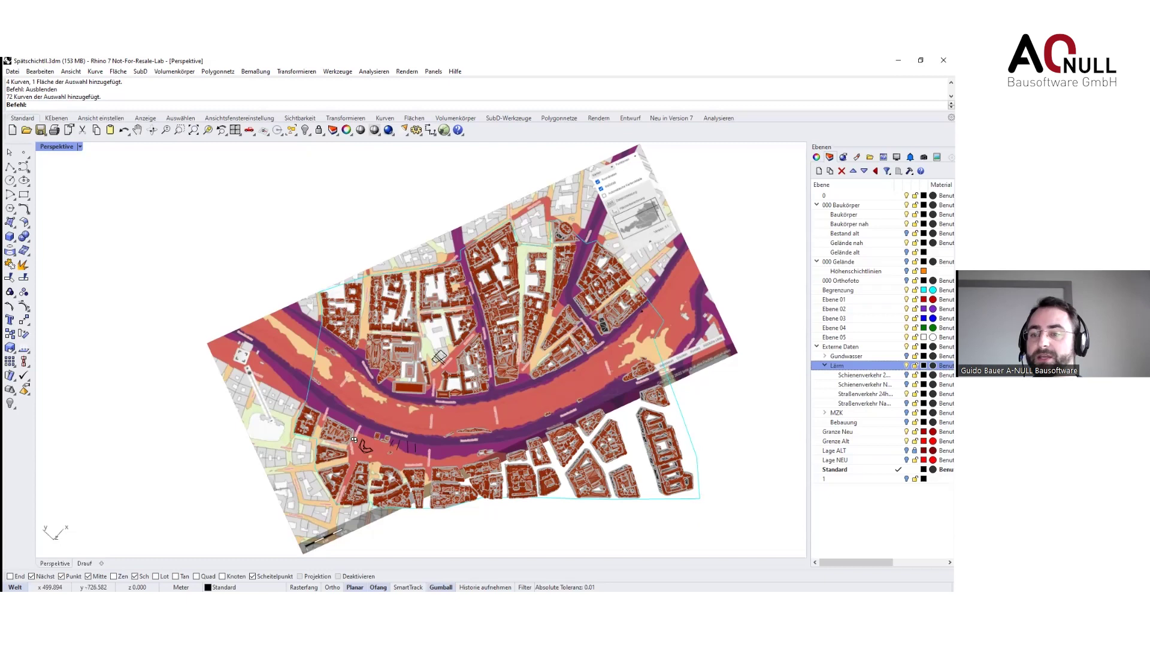
left_click(906, 365)
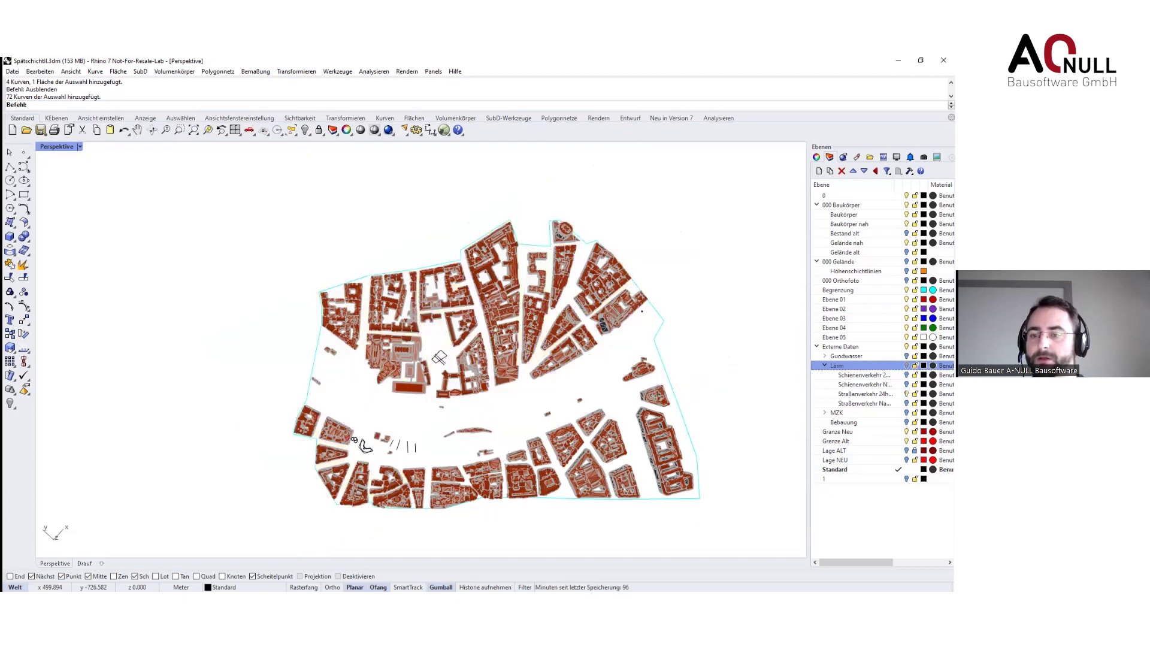
Show the MZK layer and examine its line data along the river, streets and bridges
left_click(907, 413)
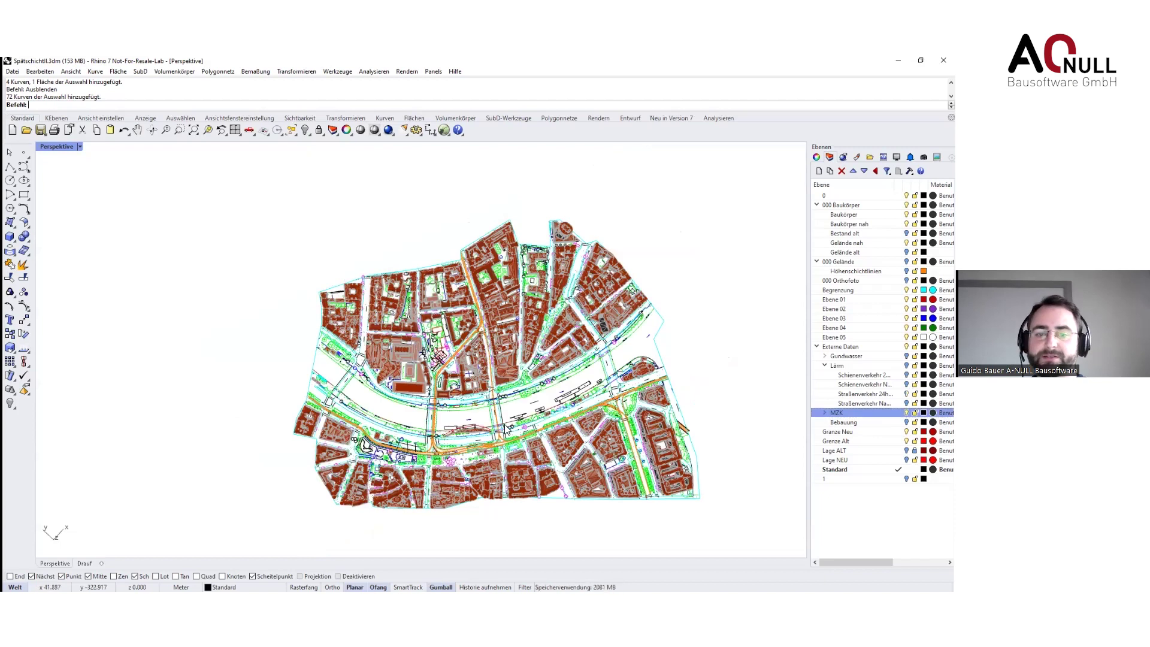
scroll(518, 402, "up", 1)
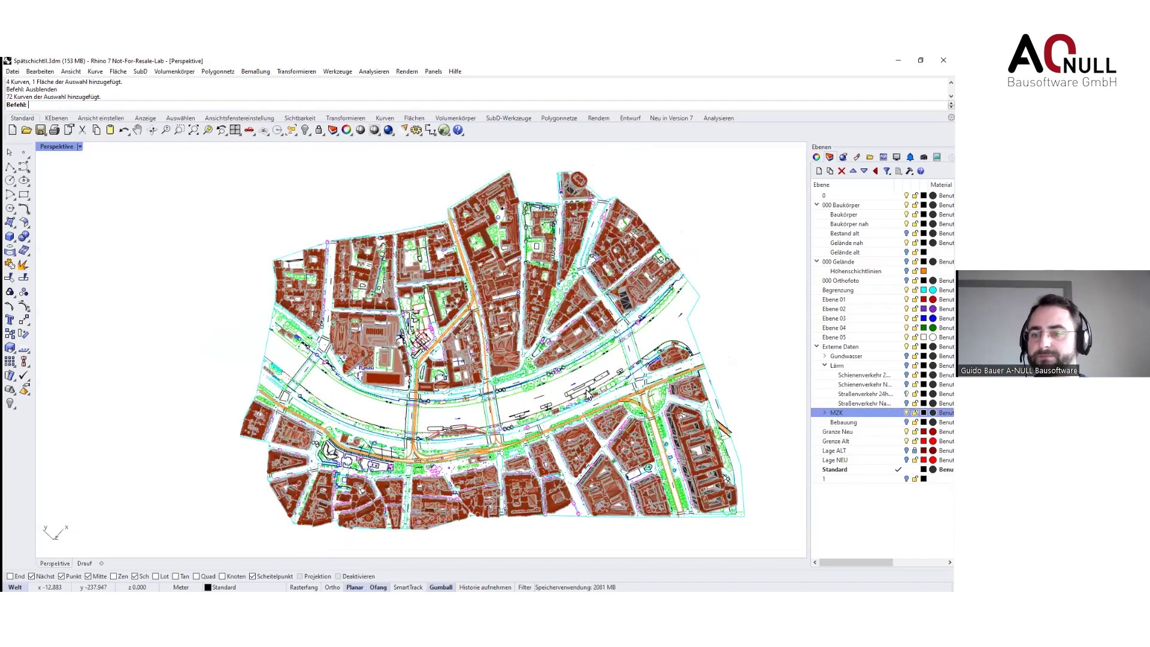
scroll(586, 389, "up", 4)
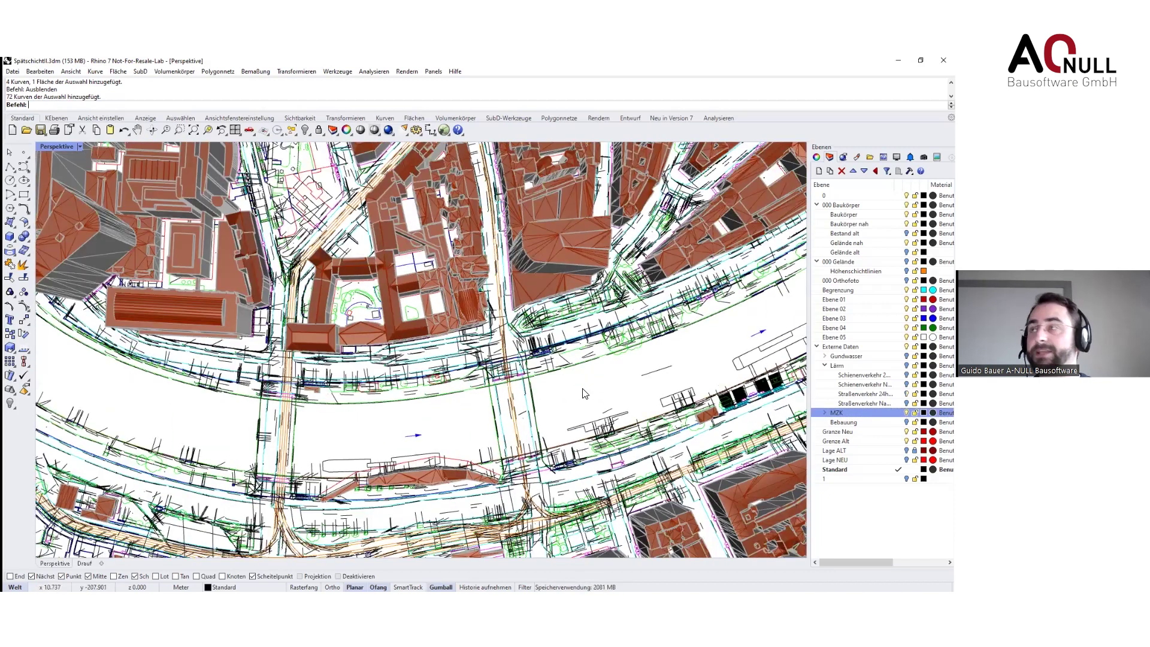
scroll(617, 396, "down", 2)
scroll(625, 380, "down", 1)
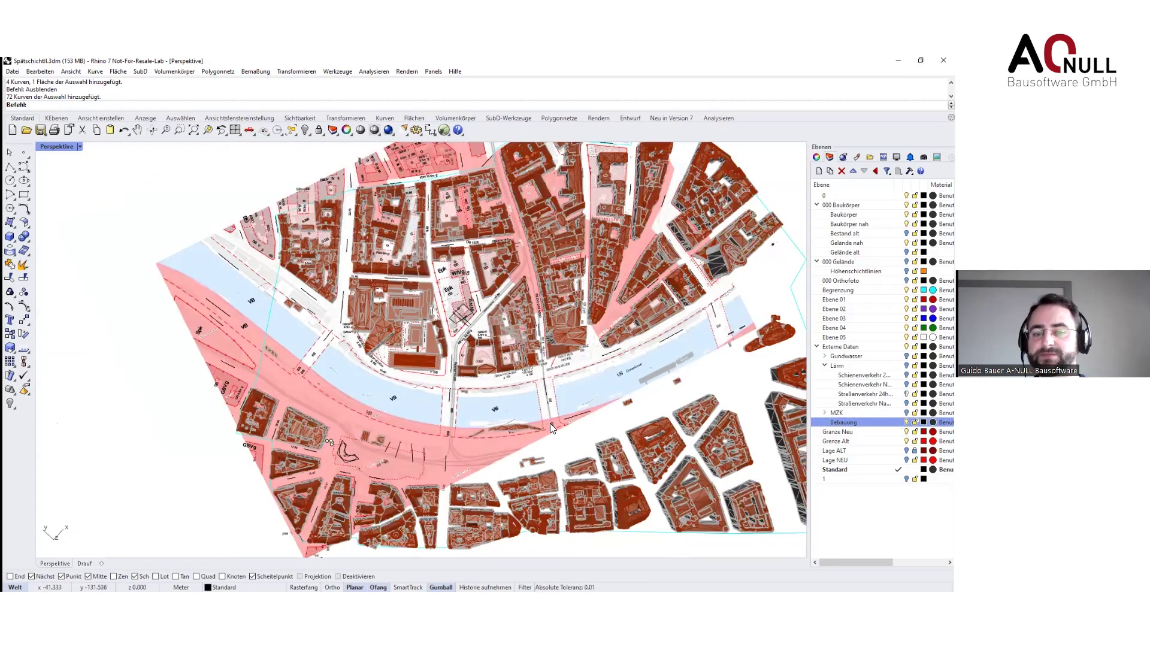
Select everything on the Bebauung layer to inspect the zoning plan, clear the selection and hide the layer
key("ctrl+a")
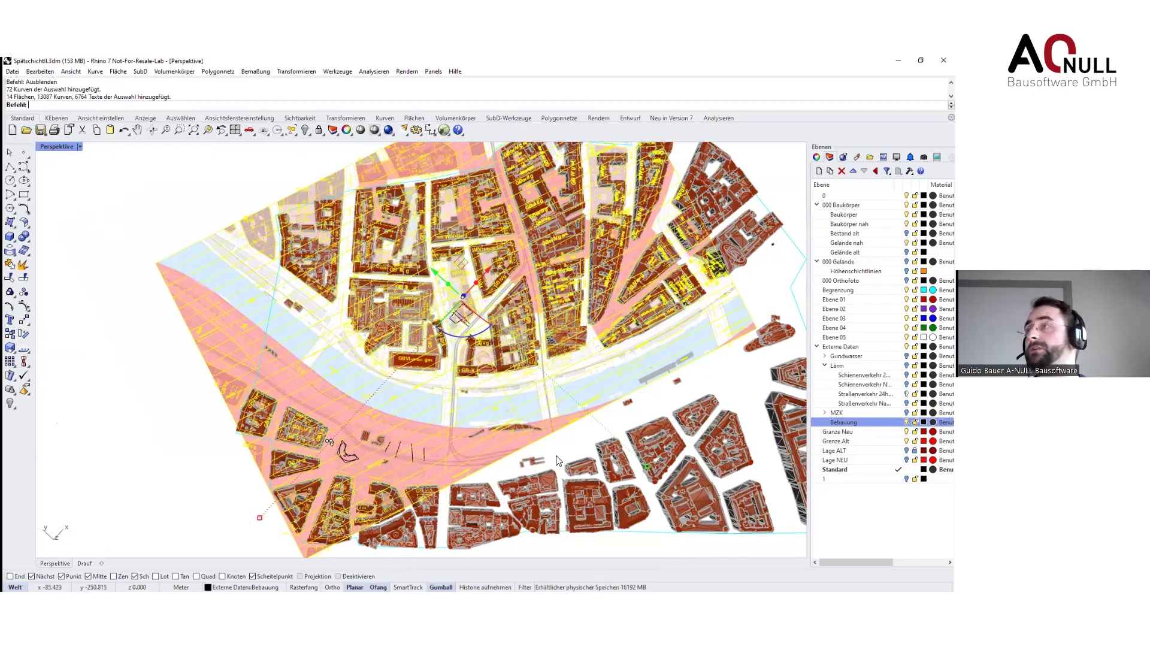
key("Escape")
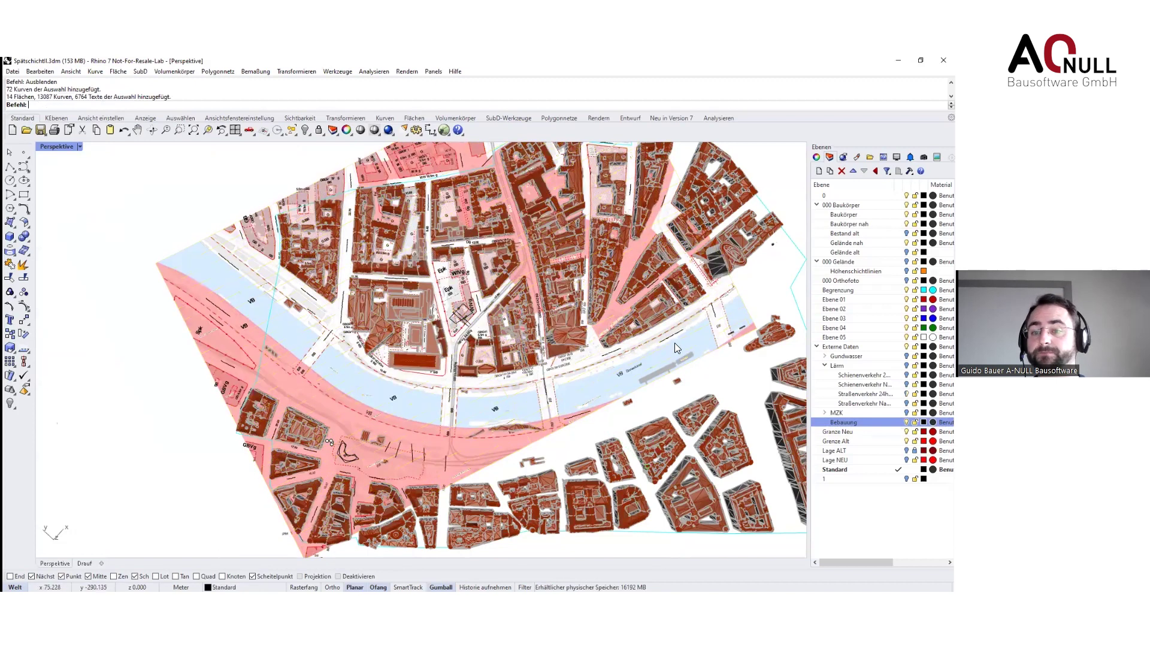
left_click(906, 422)
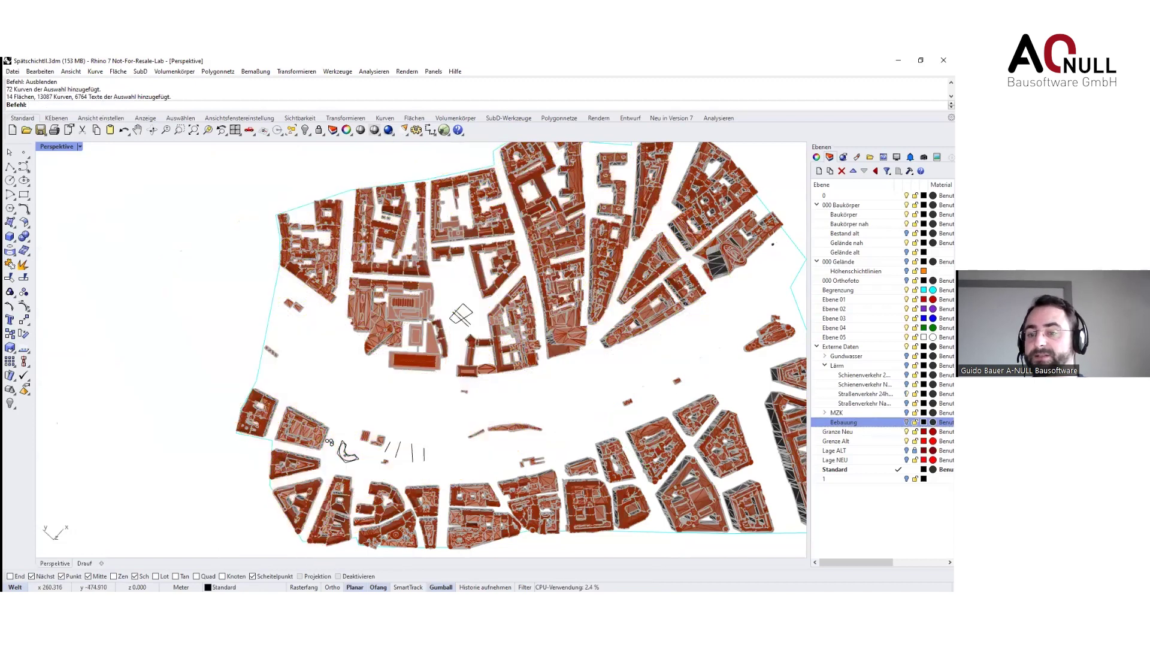
Switch to Archicad, maximise its window and view the imported city model in 3D
left_click(898, 60)
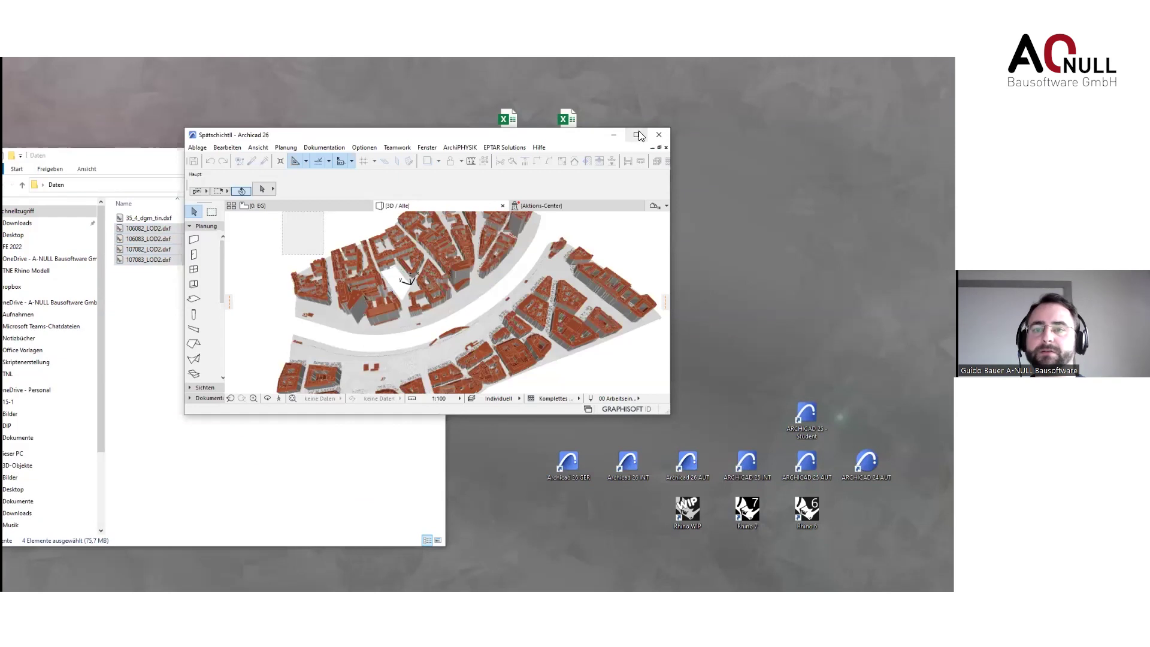
left_click(640, 133)
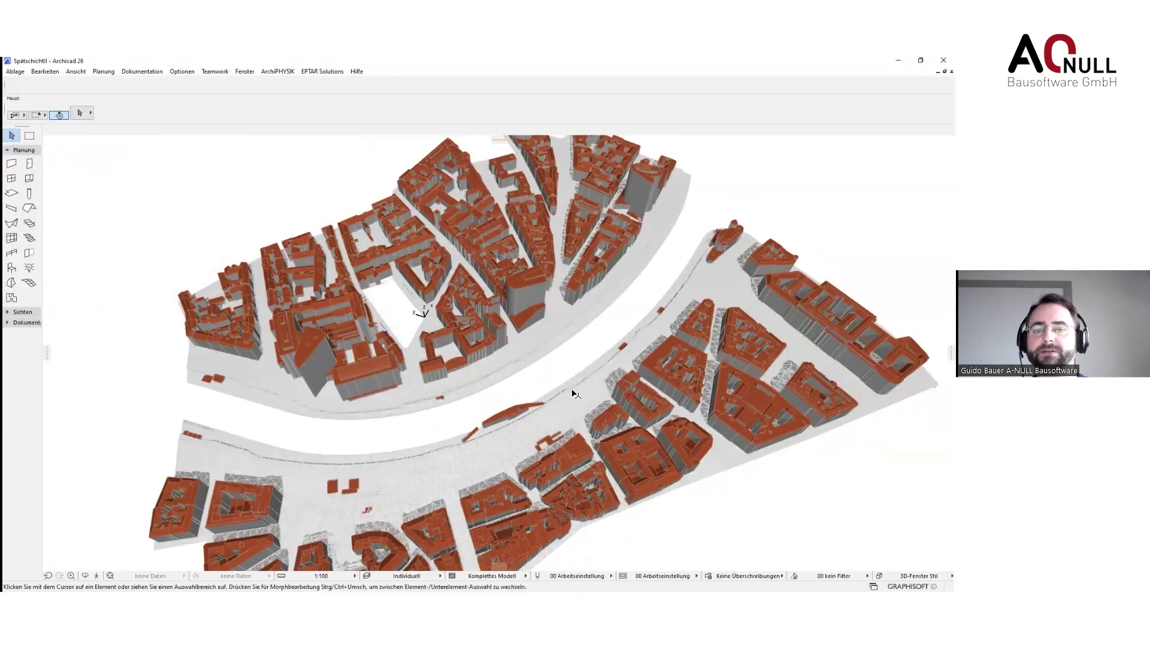
mouse_move(524, 382)
middle_mouse_down("shift")
mouse_move(298, 314)
mouse_move(262, 290)
mouse_move(422, 365)
mouse_move(399, 313)
mouse_move(294, 315)
middle_mouse_up("shift")
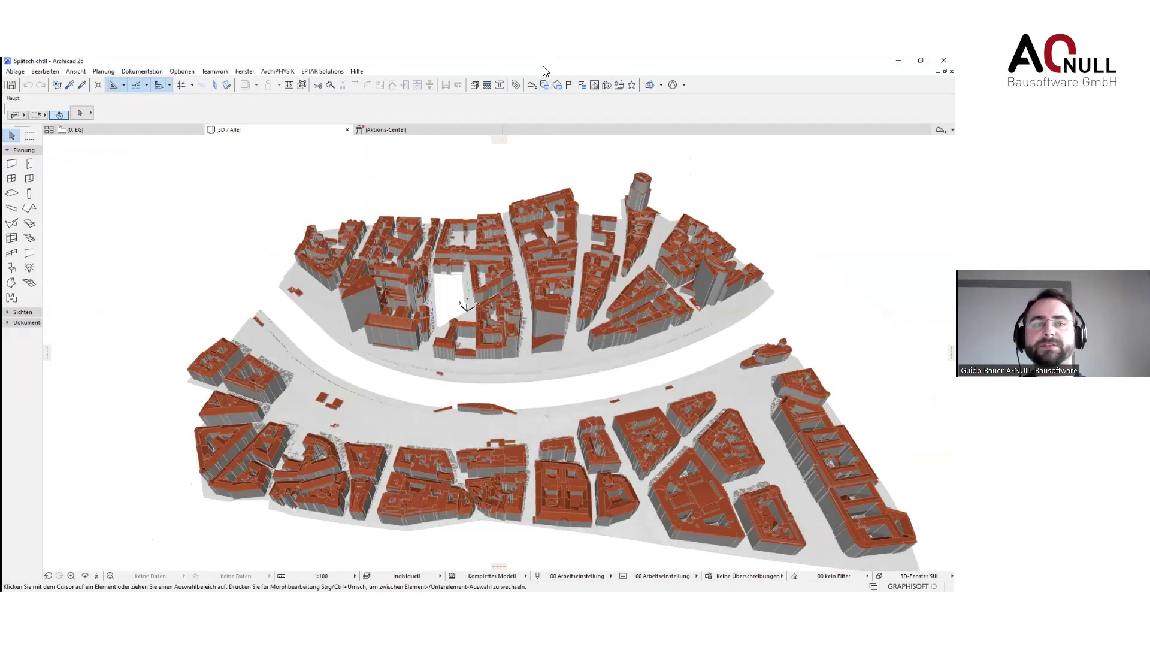
Arrange Archicad and Rhino side by side and narrow Rhino's Ebenen panel to enlarge the perspective view
key("super+Left")
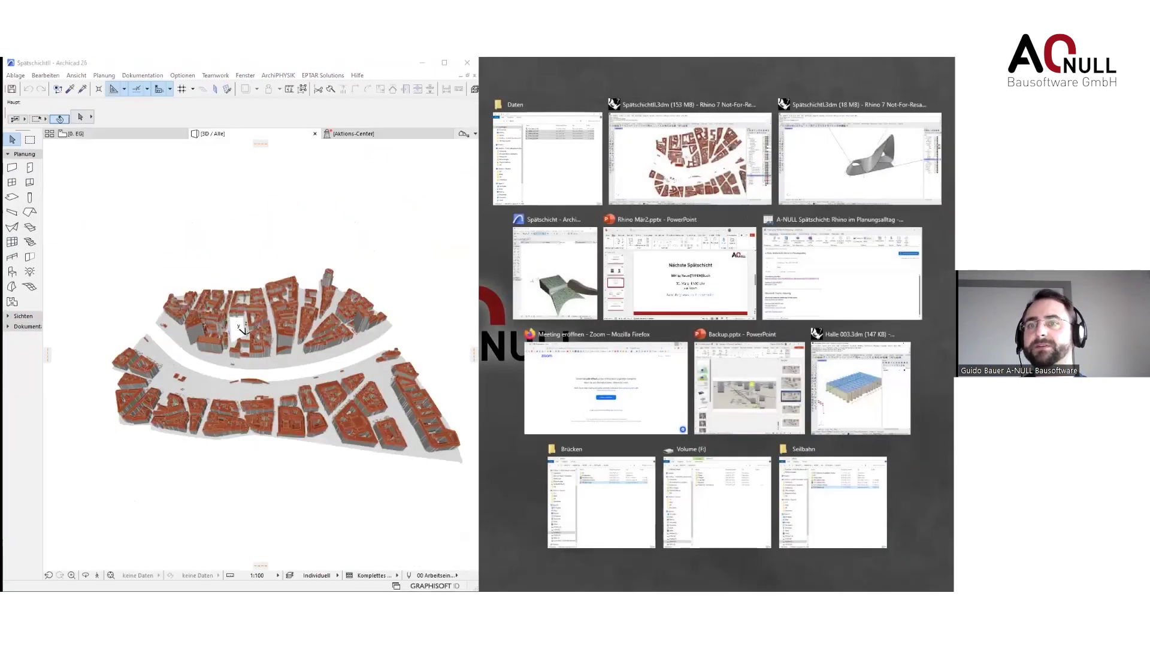
key("Escape")
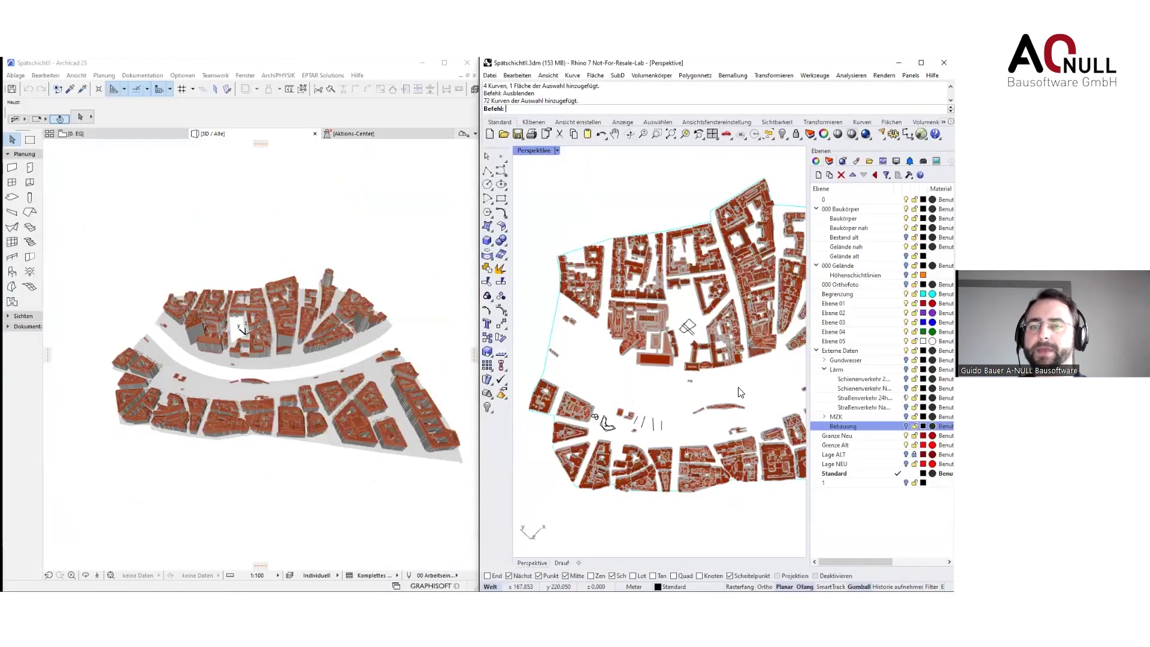
left_click_drag(826, 359, 869, 360)
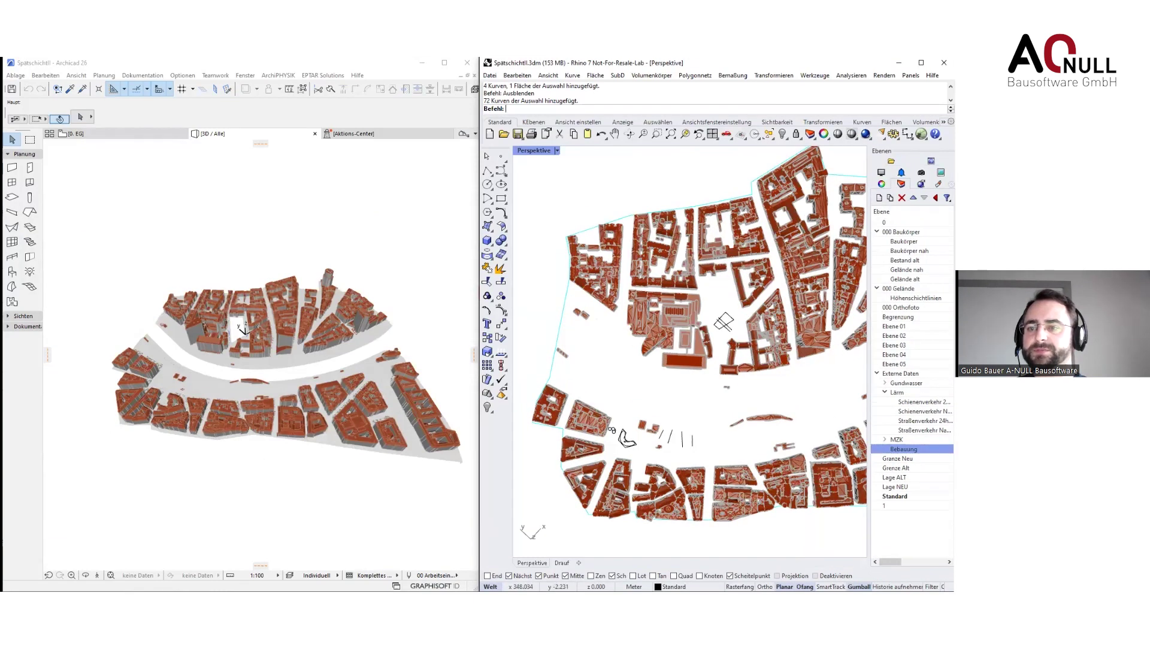
left_click_drag(868, 360, 920, 360)
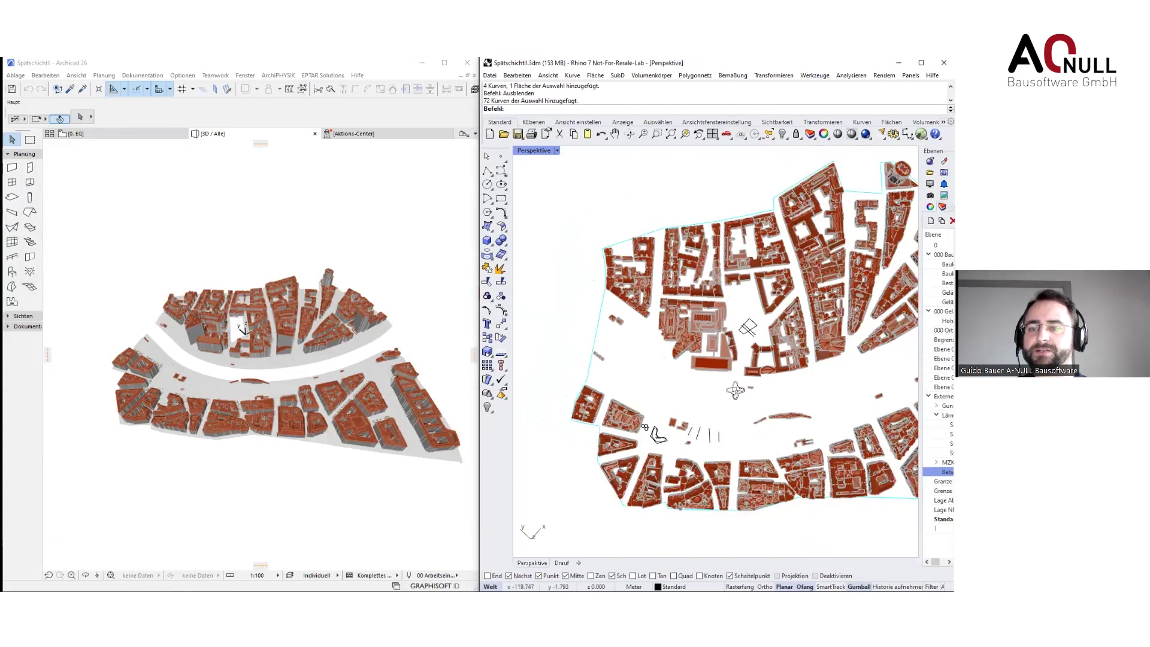
right_click_drag(693, 363, 665, 323)
Switch to the Grasshopper definition, find a free canvas area and tile its window beside Rhino
key("alt+Tab")
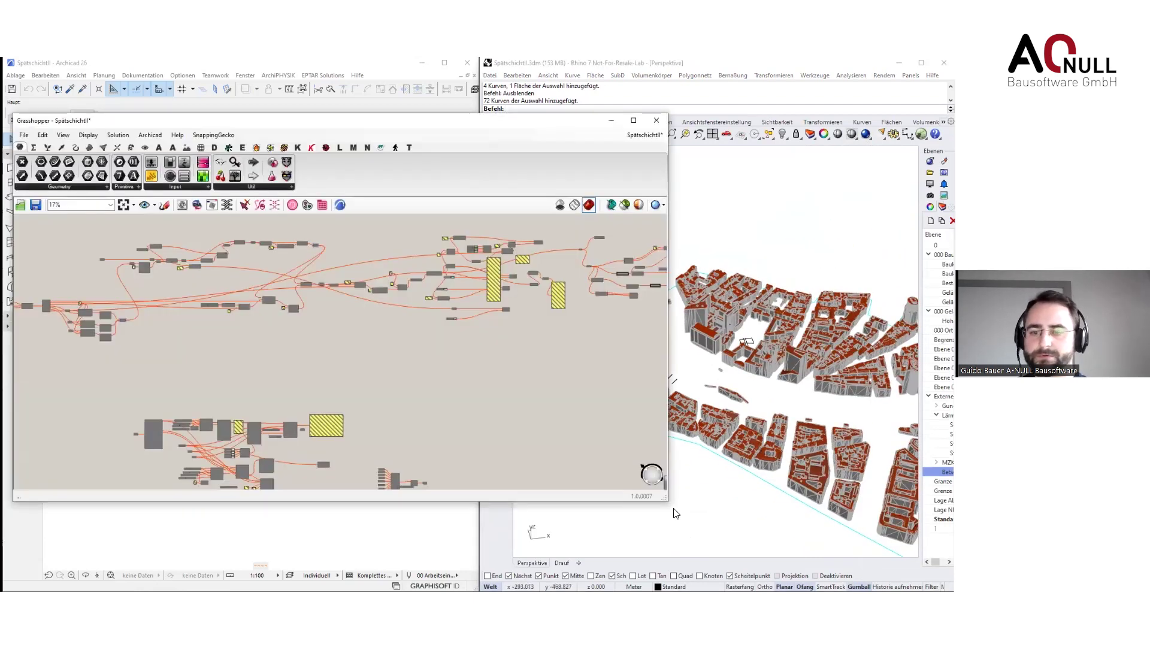
left_click_drag(666, 505, 529, 490)
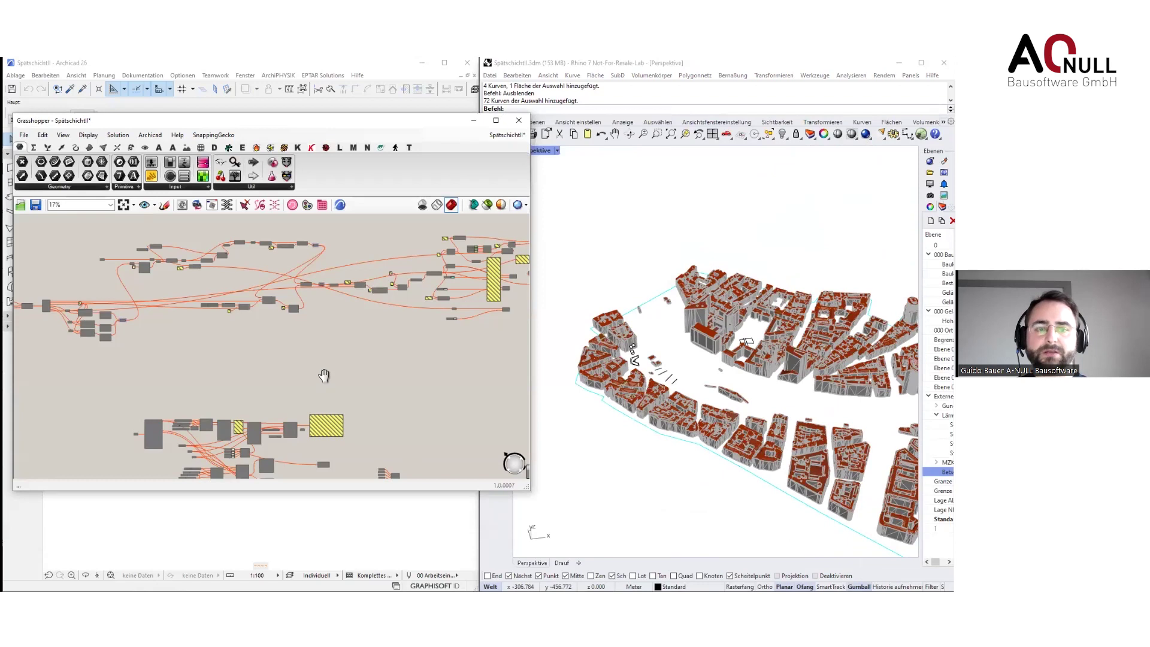
scroll(360, 324, "down", 3)
right_click_drag(378, 265, 417, 359)
right_click_drag(317, 267, 304, 319)
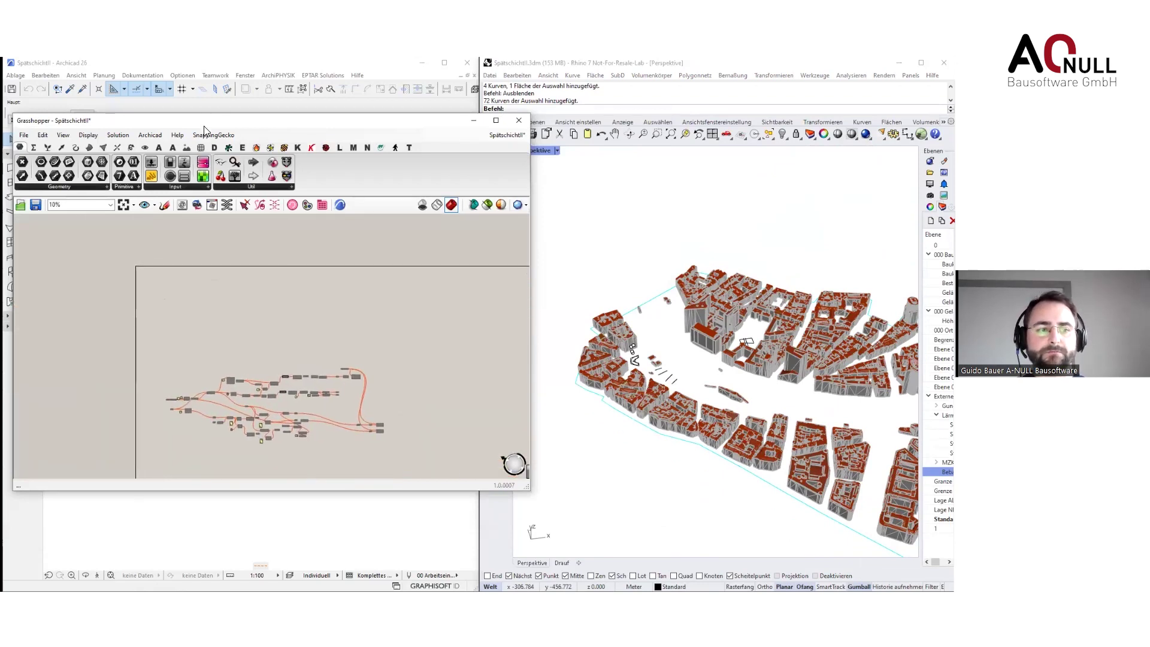
key("super+Left")
right_click_drag(362, 354, 377, 448)
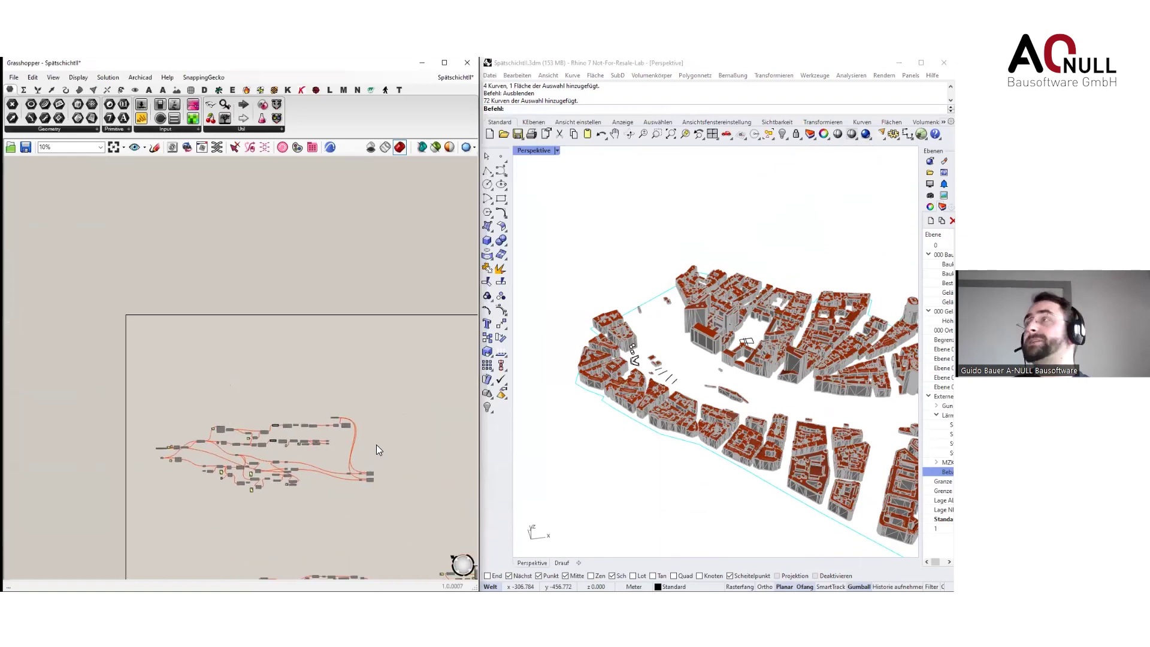
Add a Construct Point component to a free area of the Grasshopper canvas while showing the empty plot in Rhino
scroll(243, 339, "up", 3)
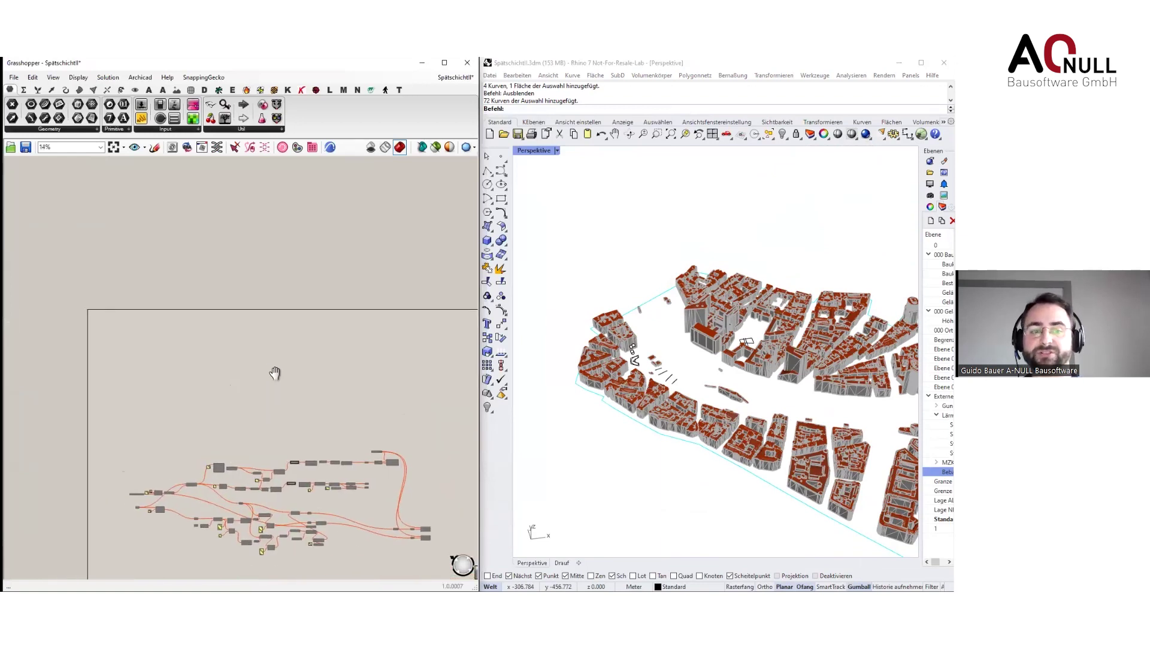
scroll(269, 377, "up", 5)
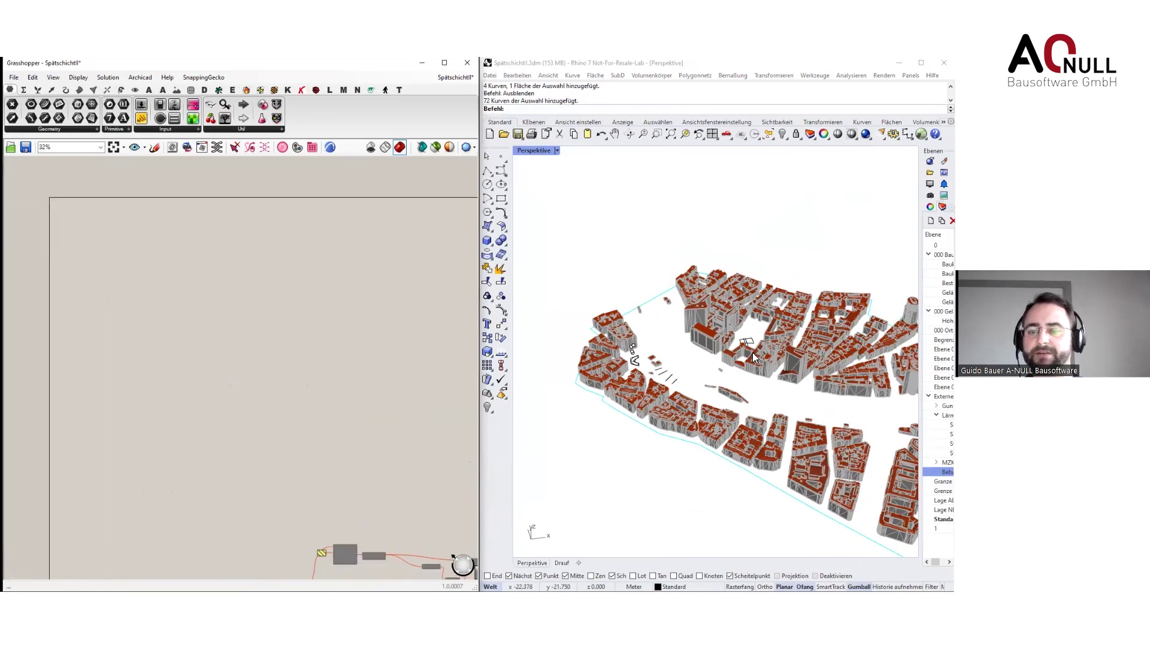
scroll(754, 351, "up", 5)
scroll(765, 338, "up", 5)
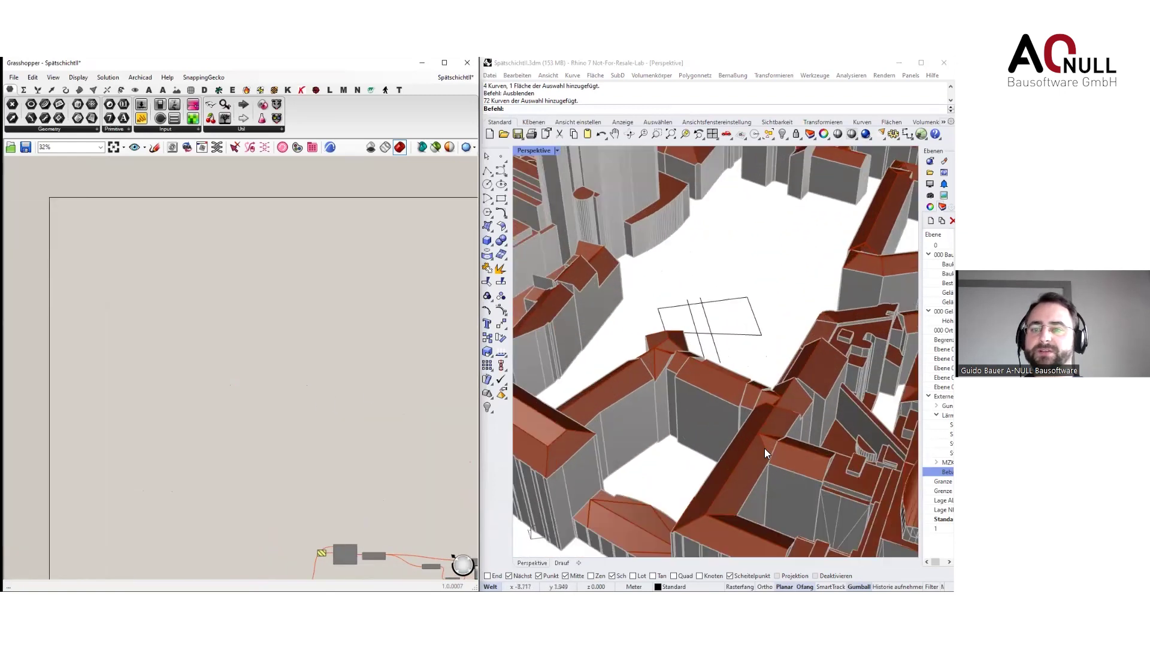
double_click(179, 292)
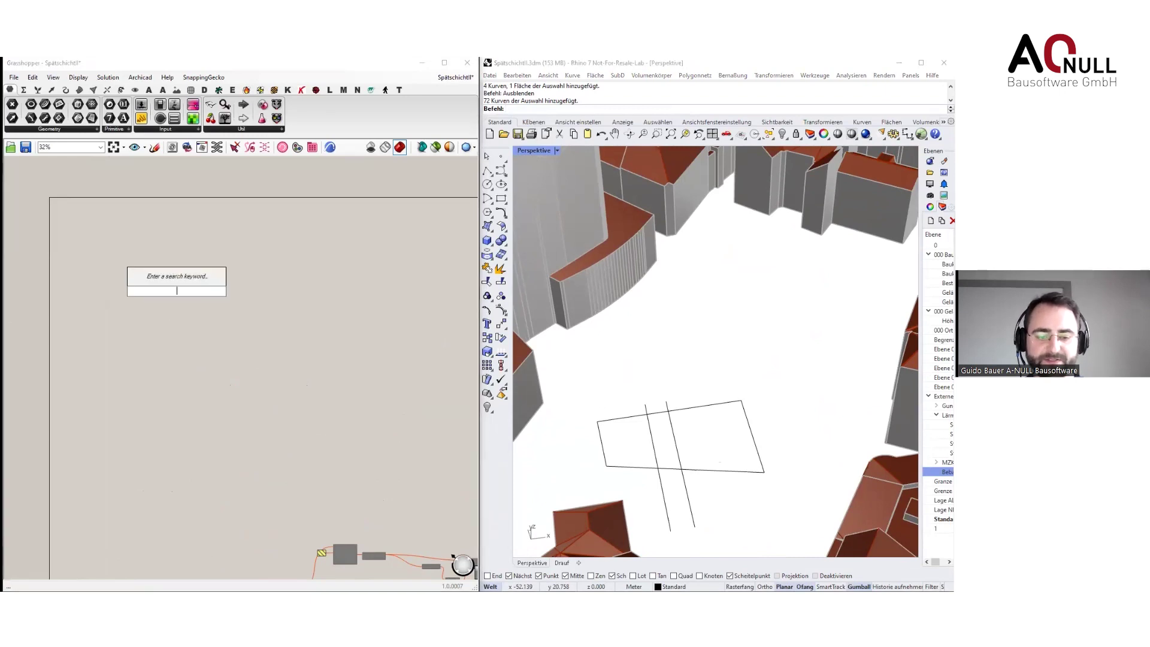
type("xyz")
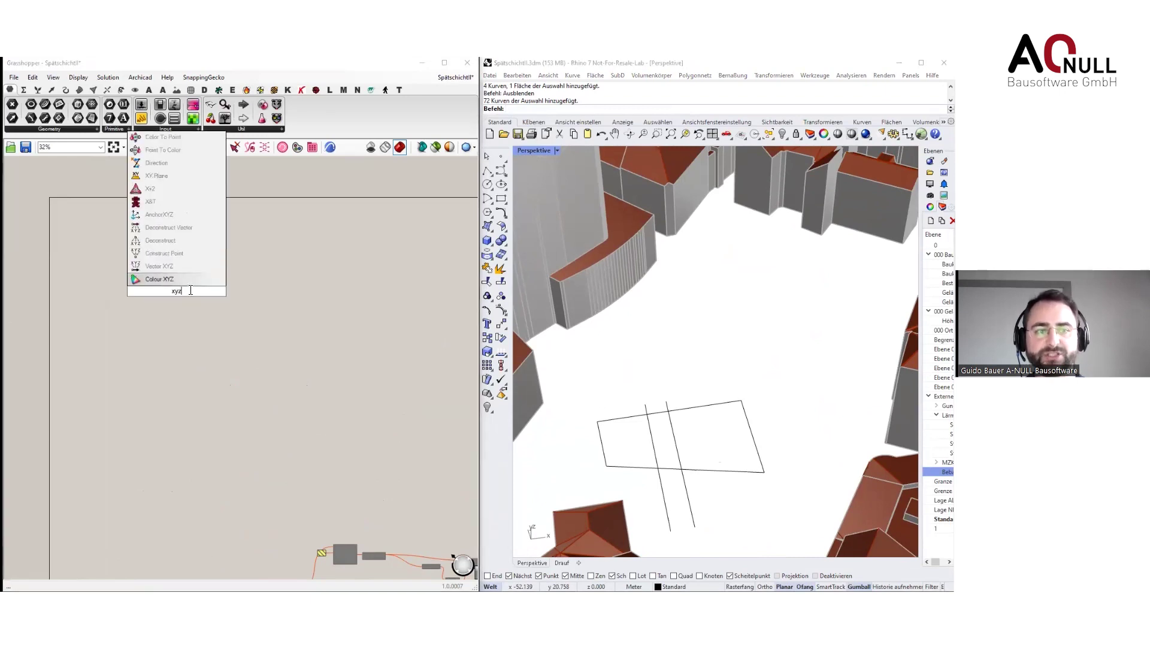
left_click(168, 254)
scroll(167, 289, "up", 4)
scroll(178, 296, "up", 3)
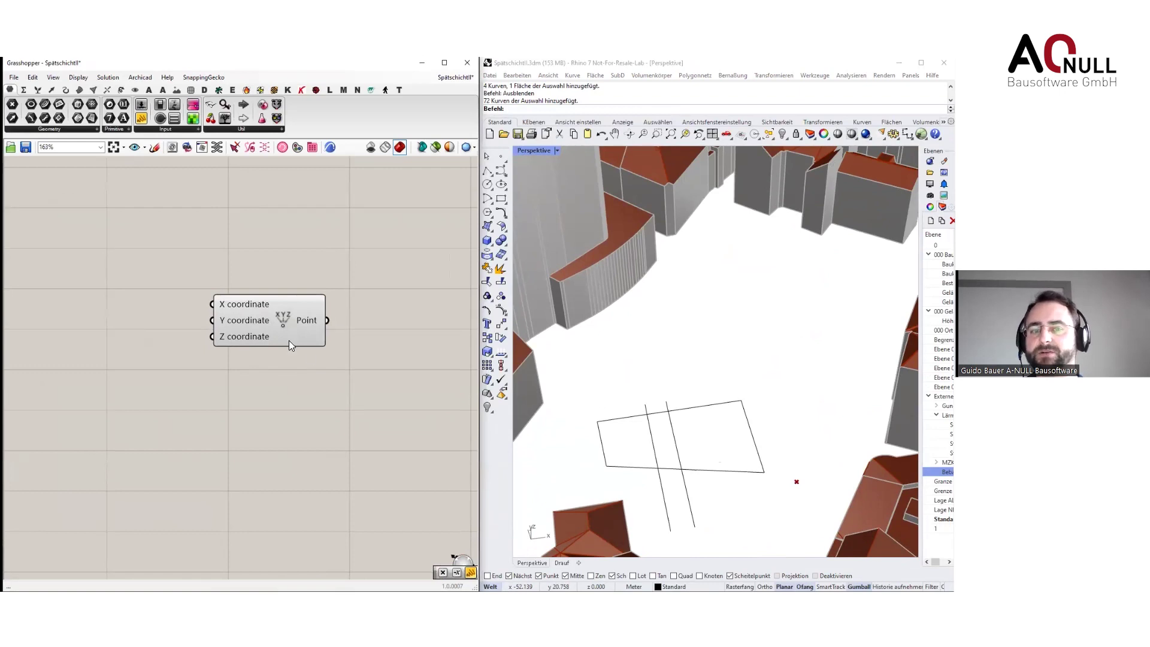
Create a panel containing 5 and connect it to the Z coordinate input of the Construct Point component
double_click(137, 303)
type("//5")
key("Return")
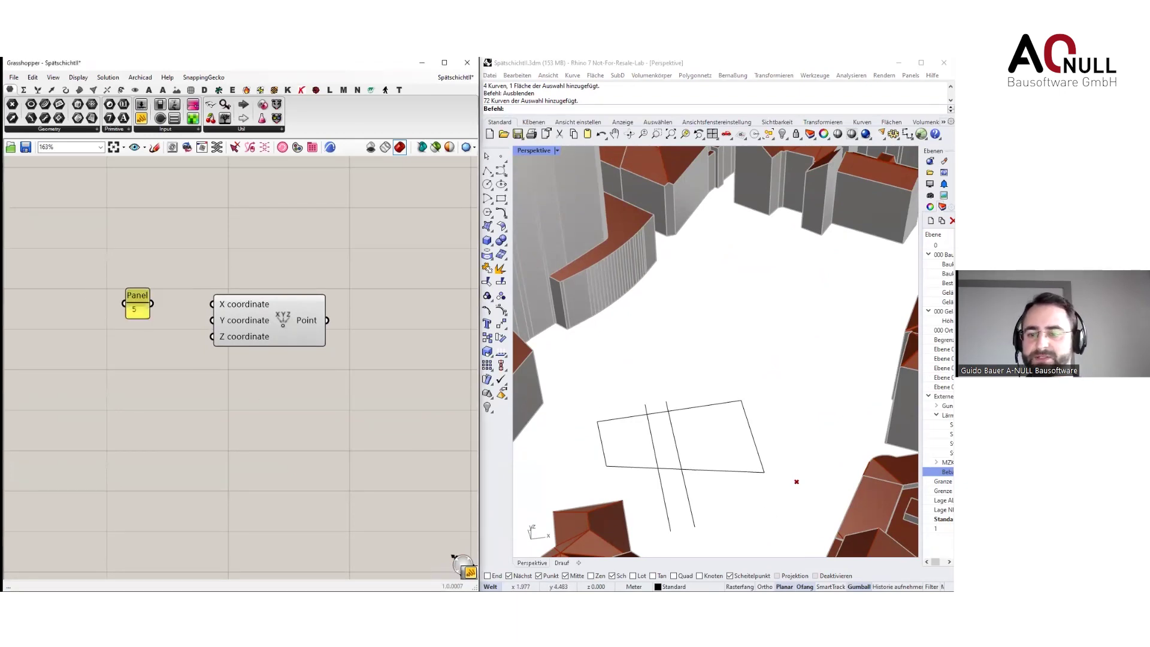
left_click_drag(178, 324, 212, 339)
left_click_drag(138, 294, 148, 322)
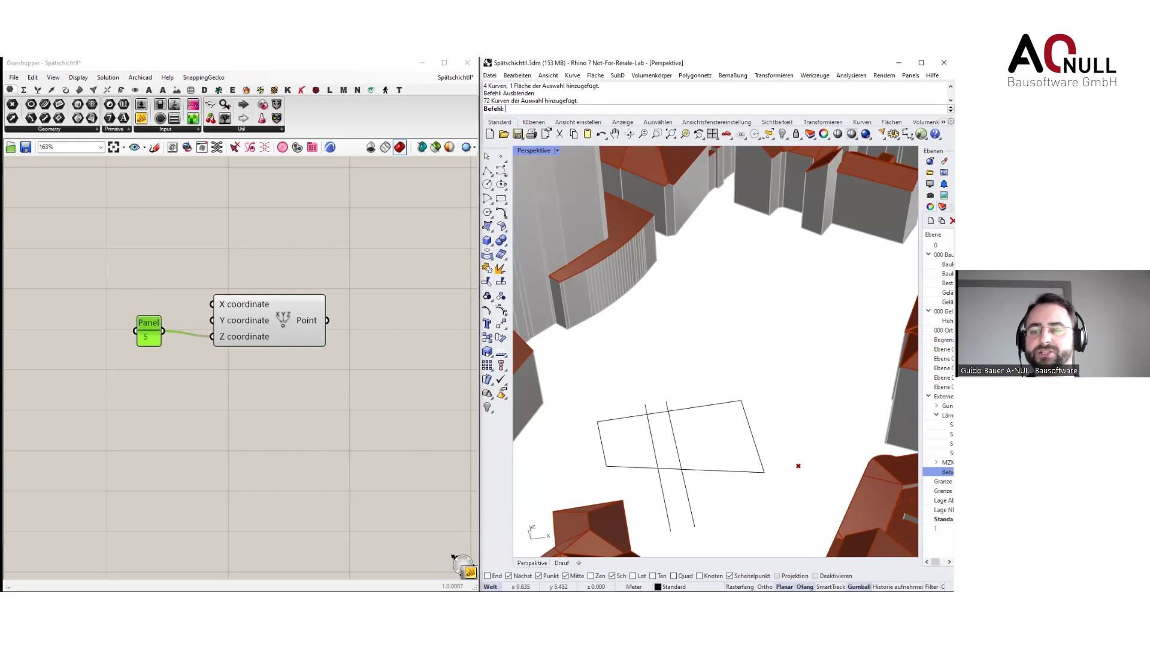
left_click_drag(145, 327, 151, 333)
left_click(185, 398)
right_click_drag(187, 389, 240, 402)
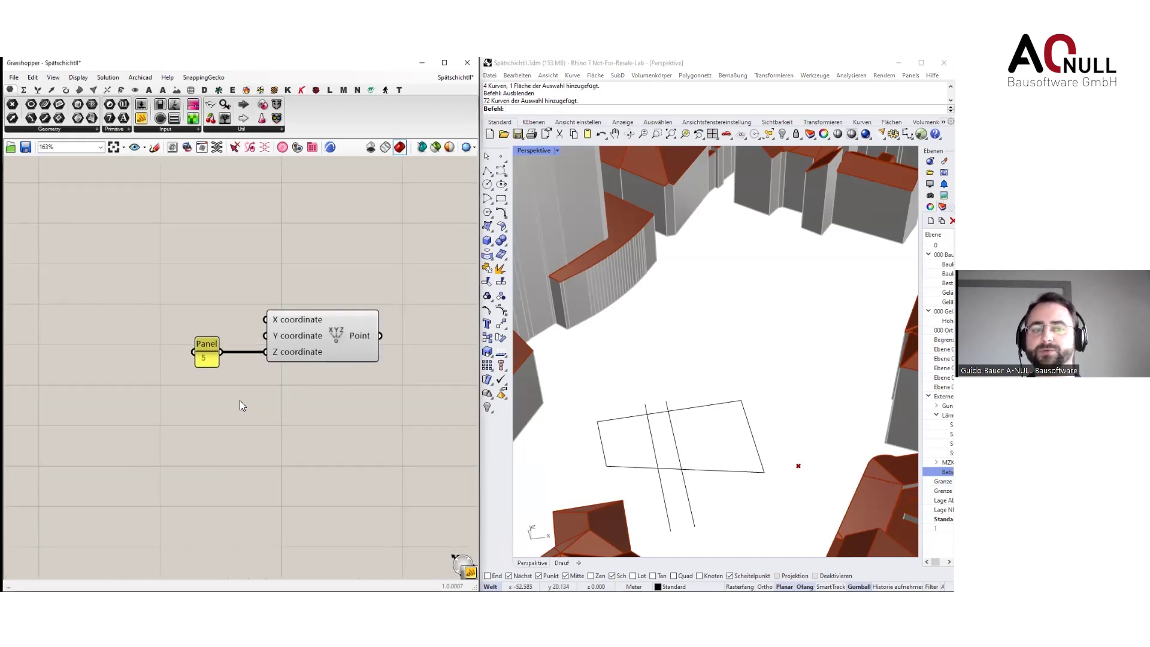
Create a number slider ranging from -10 to 10, connect it to the X coordinate and set it to 3
double_click(193, 264)
type("-10..10")
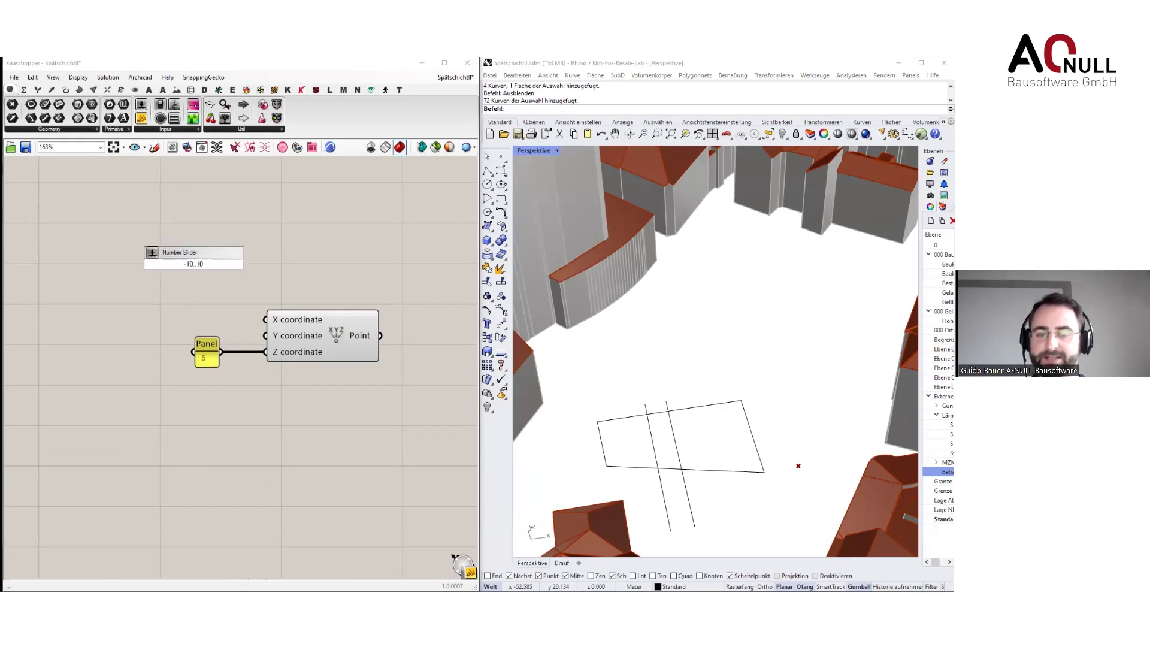
key("Return")
left_click_drag(278, 264, 284, 323)
left_click_drag(172, 264, 210, 322)
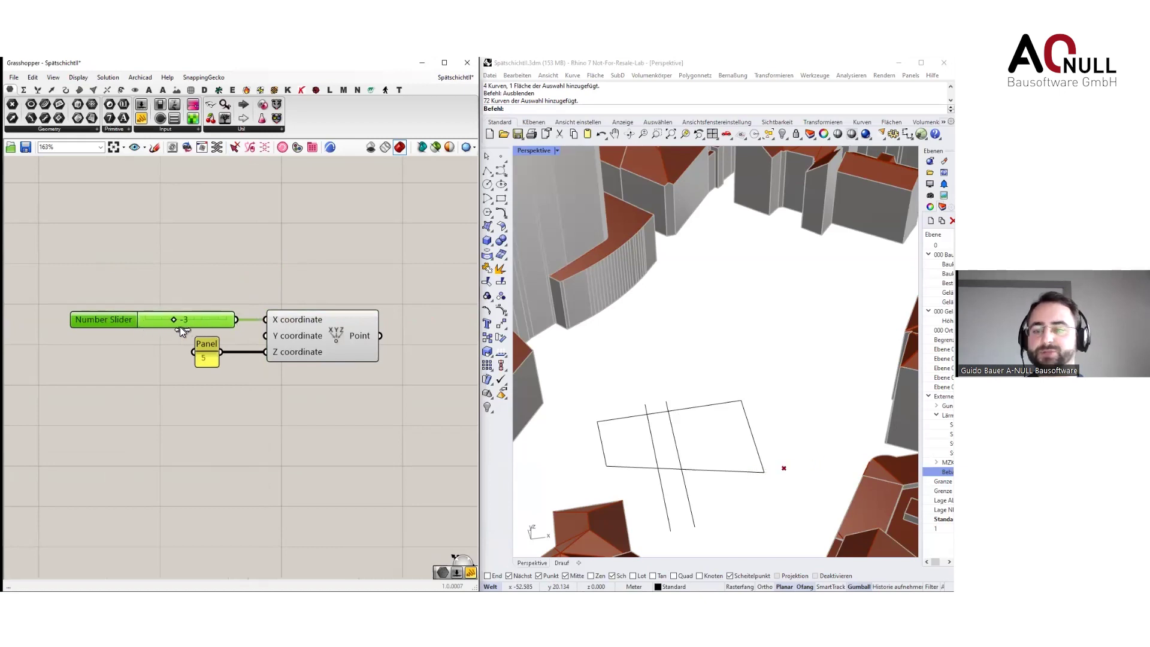
left_click_drag(175, 325, 202, 321)
Delete the number slider, the panel and the Construct Point component from the canvas
left_click_drag(324, 415, 170, 322)
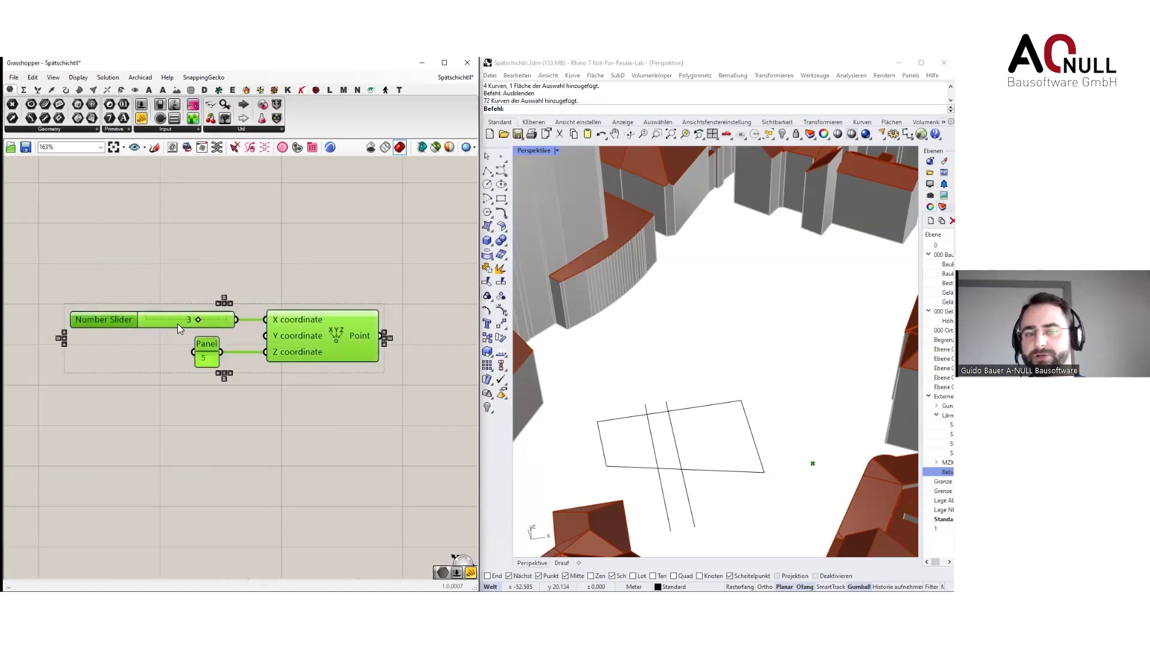
key("Delete")
scroll(252, 351, "down", 5)
right_click_drag(251, 350, 314, 406)
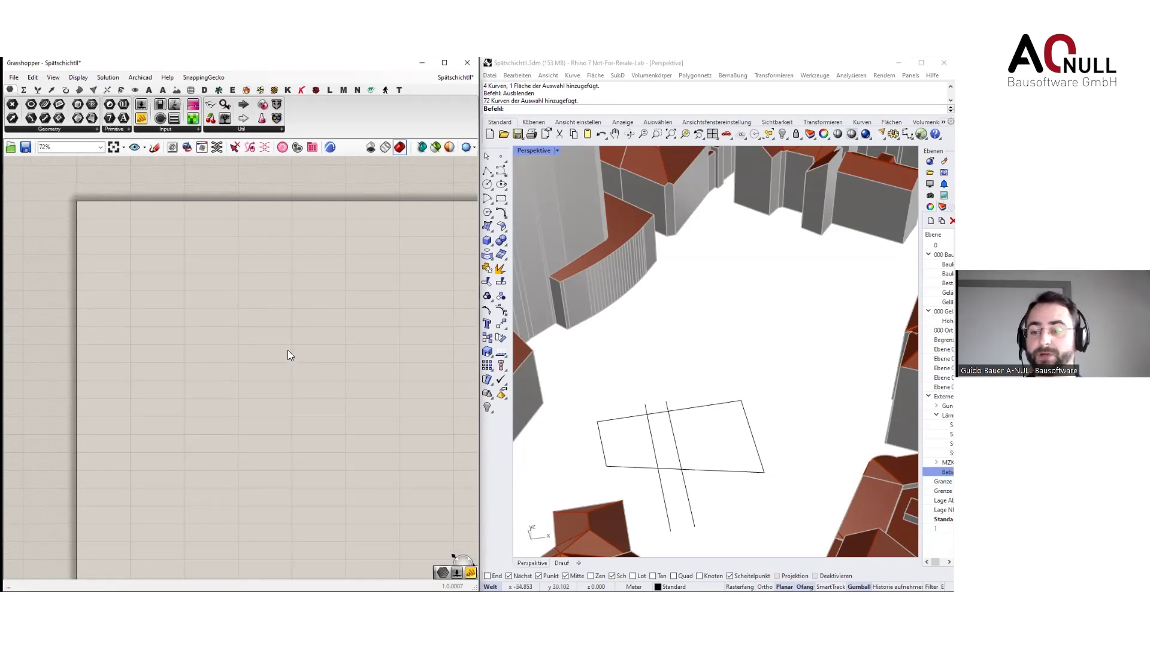
Add a Curve parameter and reference the closed four-sided plot outline from Rhino as its curve
double_click(206, 284)
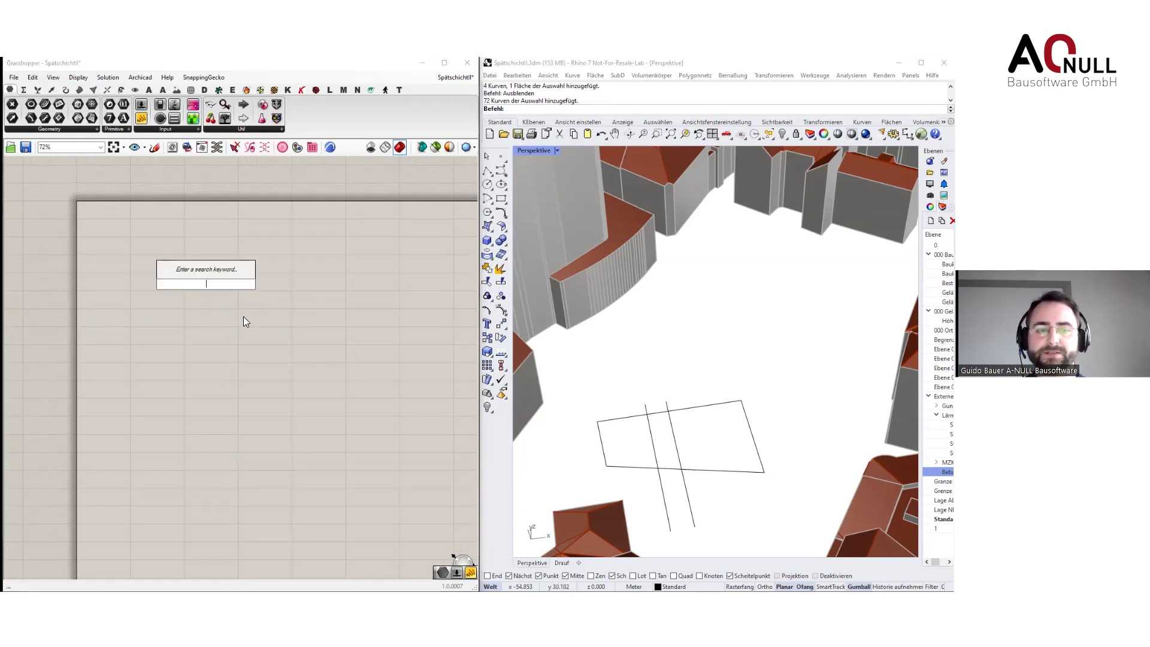
type("curv")
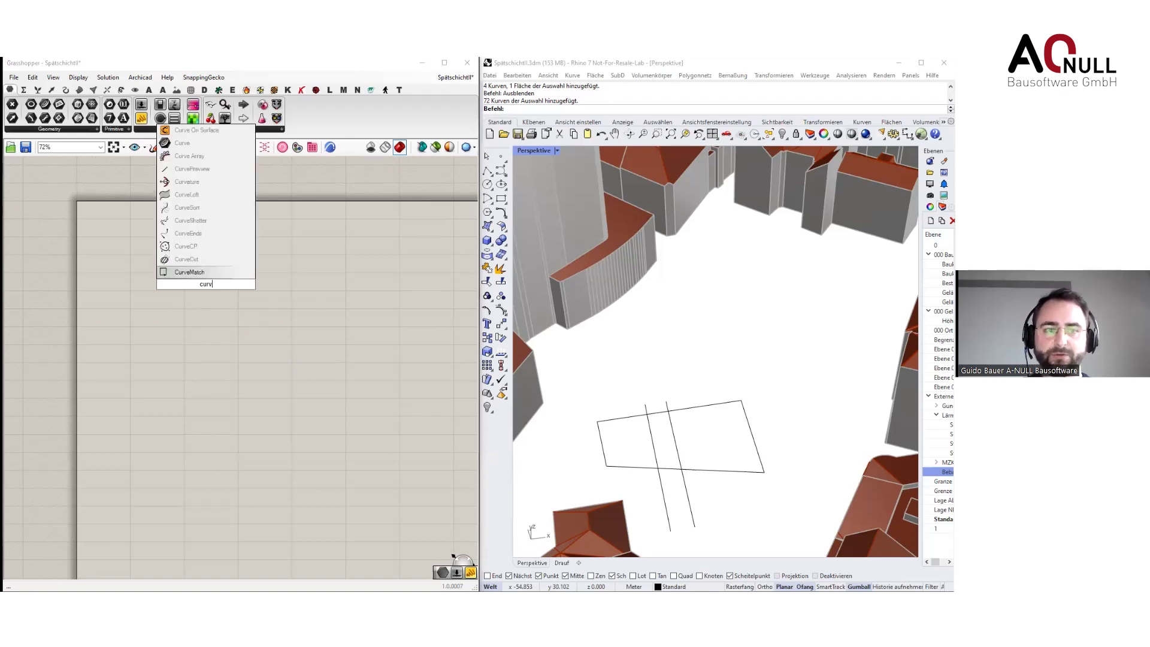
left_click(204, 144)
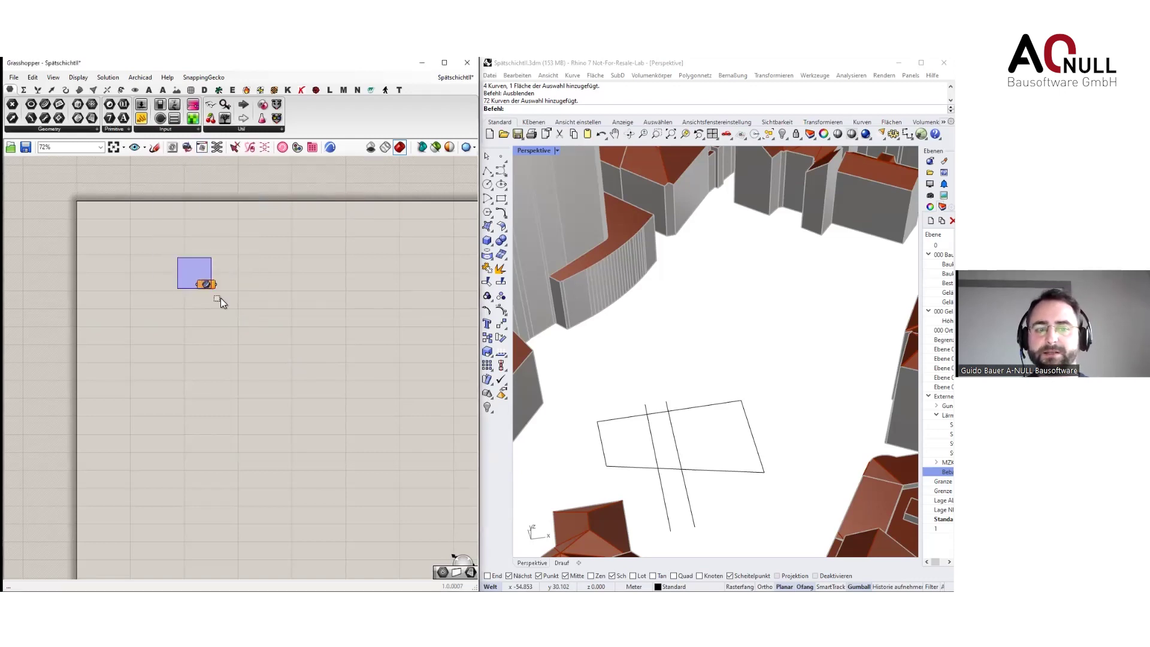
left_click(754, 444)
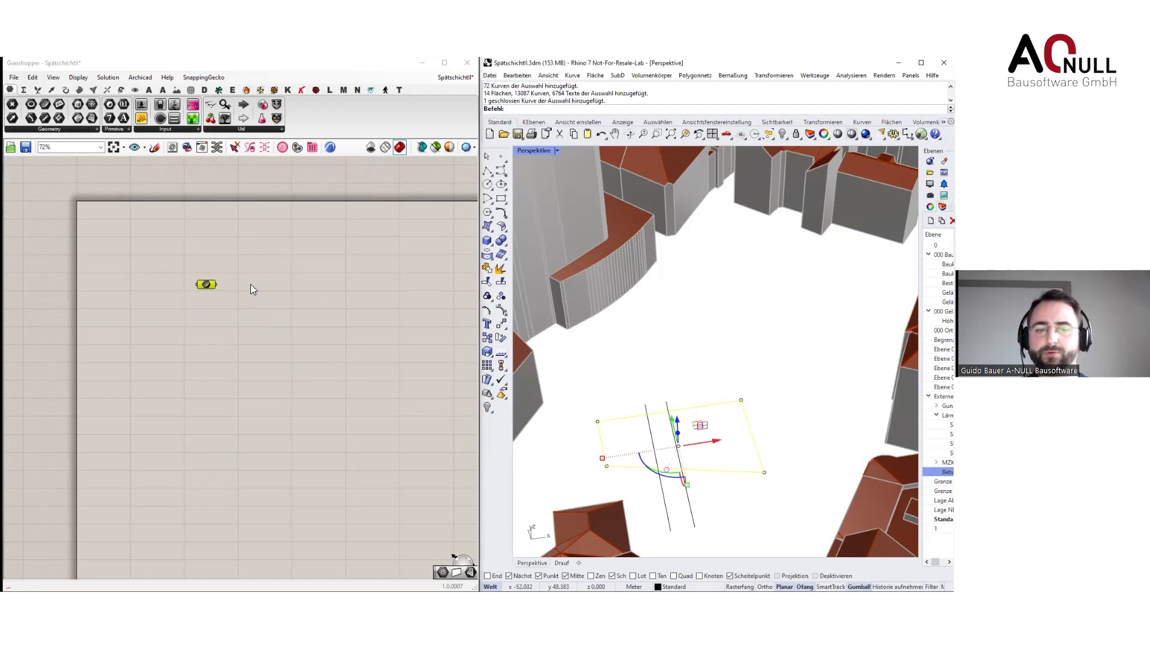
right_click(206, 285)
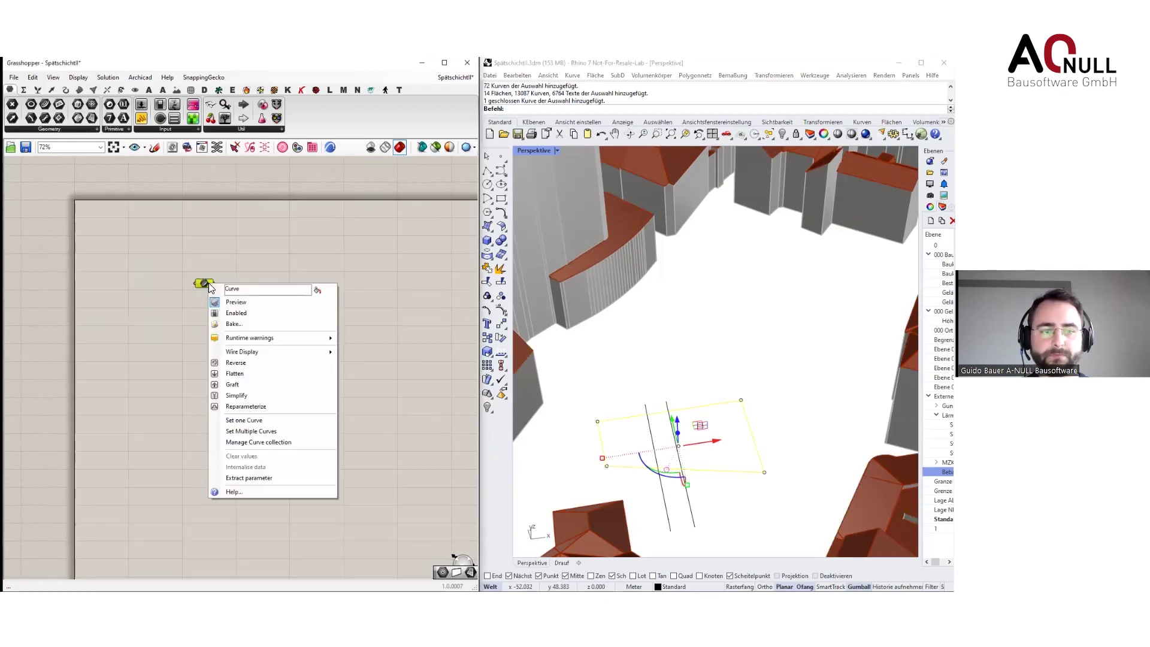
left_click(258, 431)
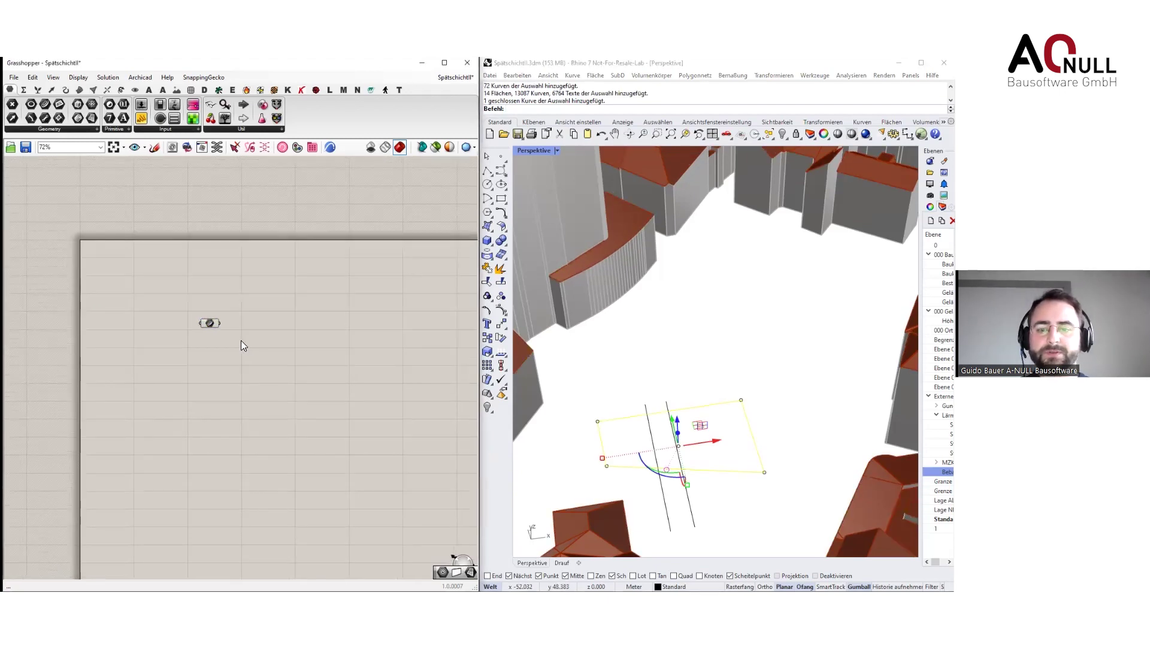
Add an Explode component, feed the plot outline into its Curve input and place it lower on the canvas
scroll(252, 350, "up", 4)
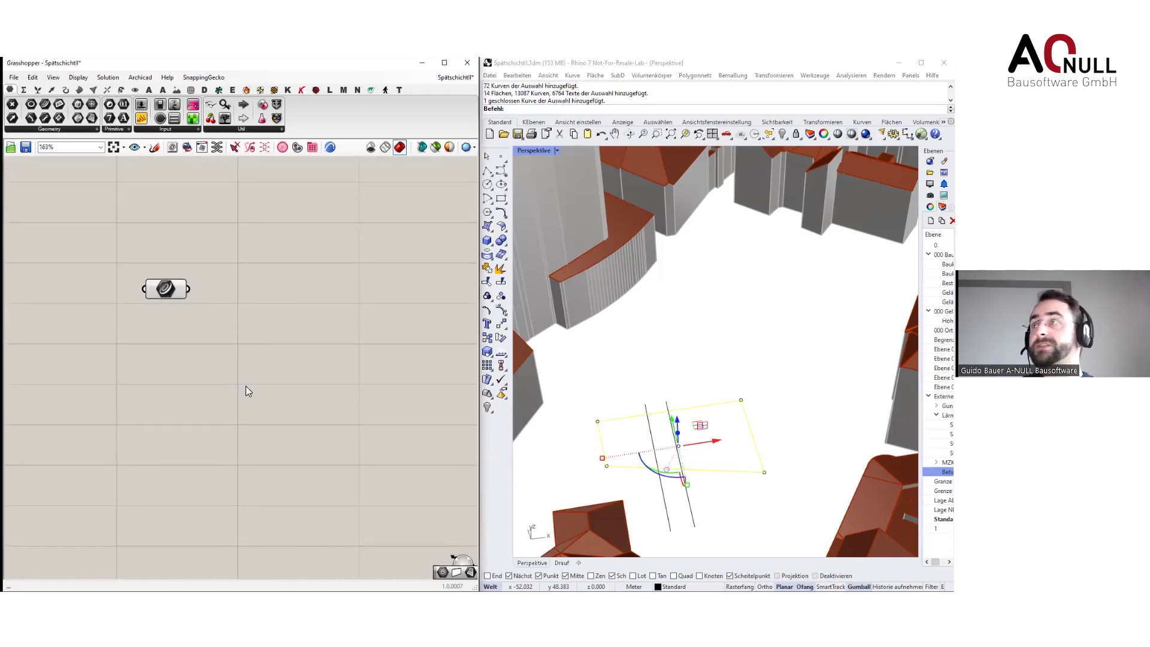
double_click(278, 358)
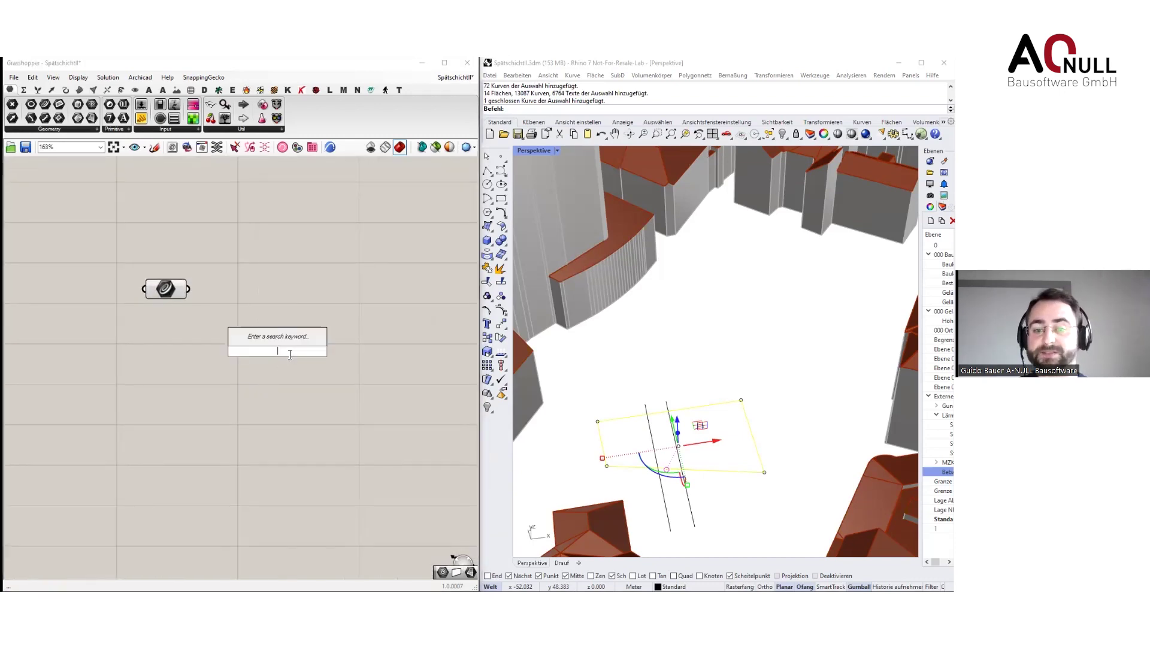
type("exp")
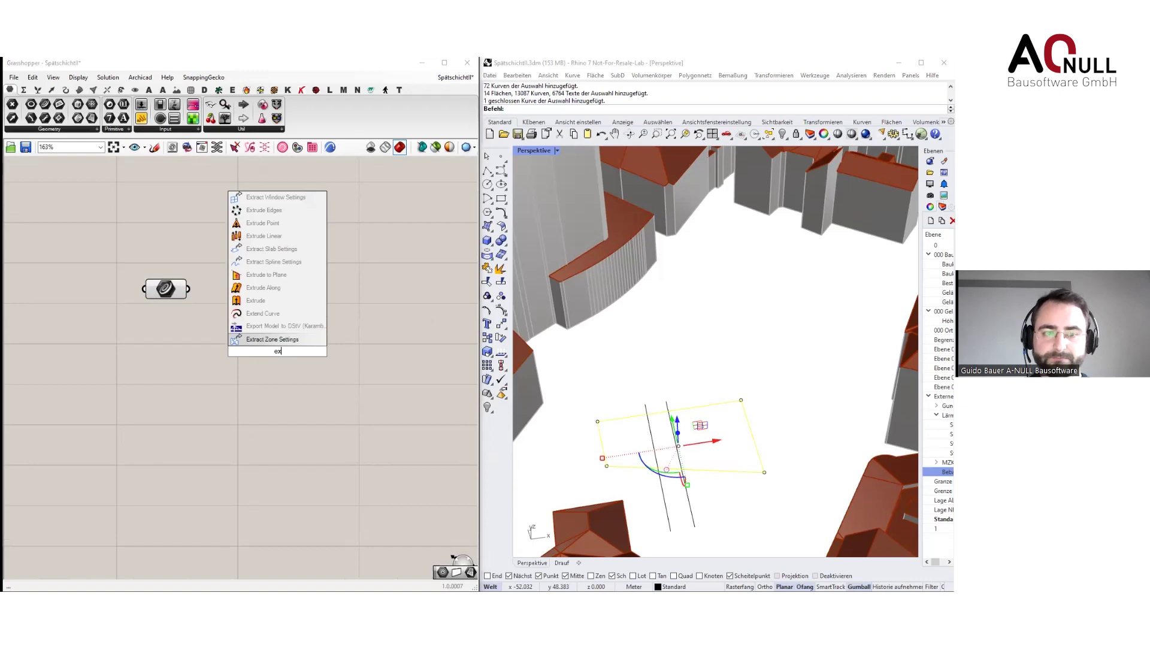
left_click(256, 325)
left_click_drag(189, 289, 288, 299)
left_click(265, 373)
right_click_drag(345, 352, 326, 338)
left_click_drag(324, 300, 342, 357)
Add an Offset Curve component above the Explode component and connect the plot outline to its Curve input
left_click(320, 285)
double_click(320, 285)
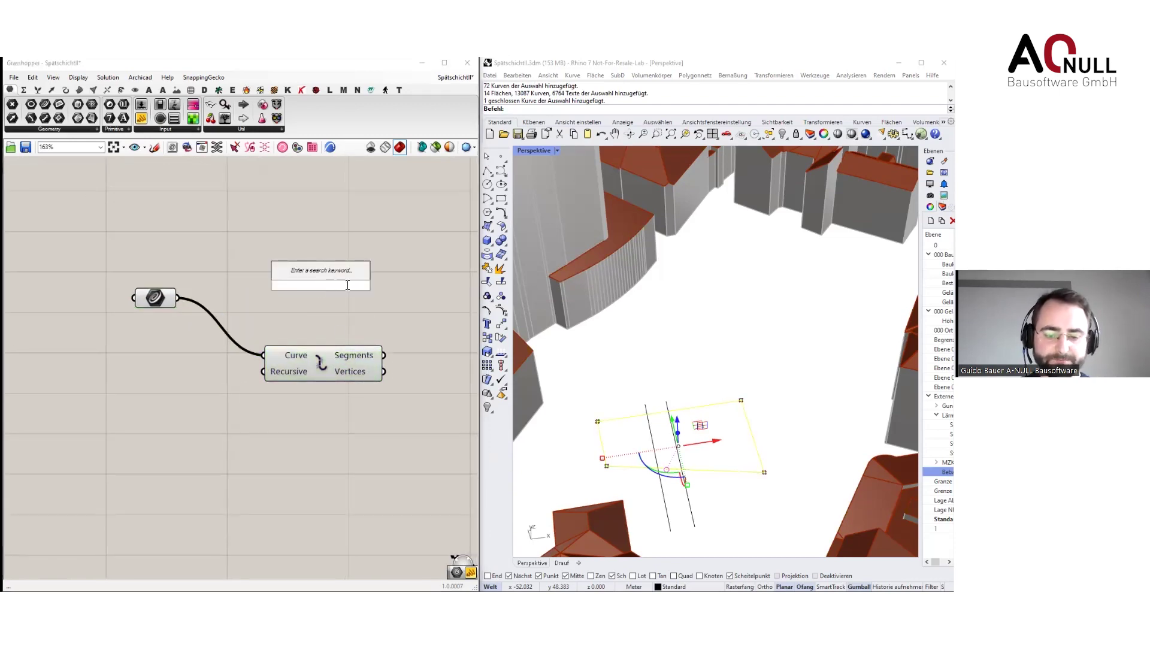
type("of")
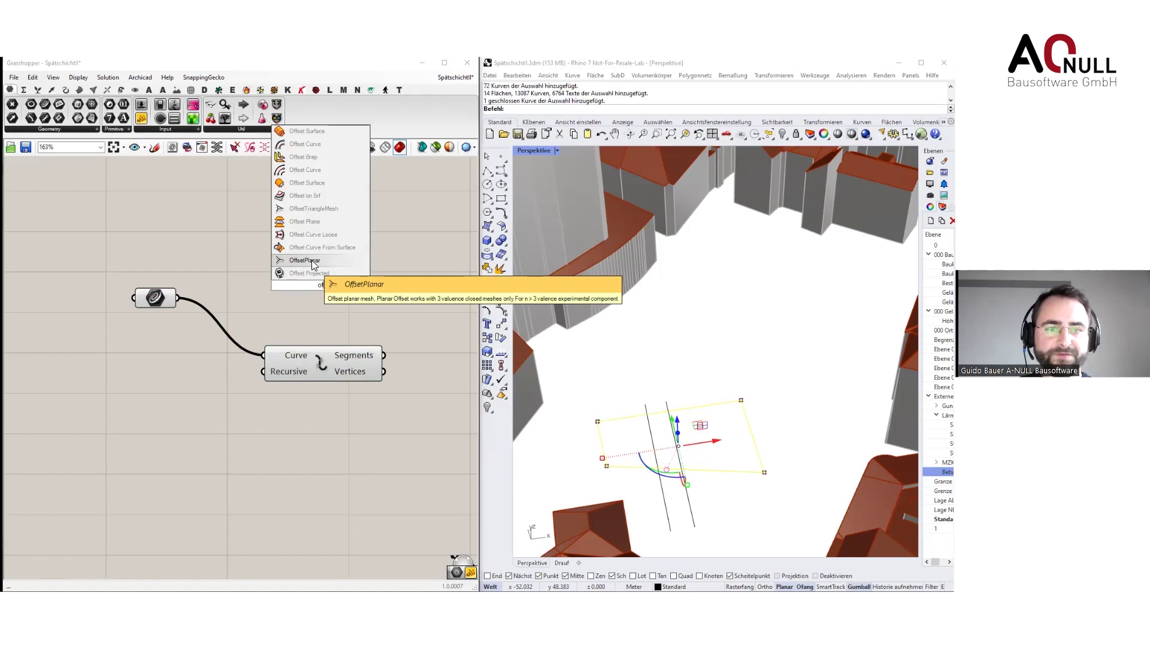
type("f")
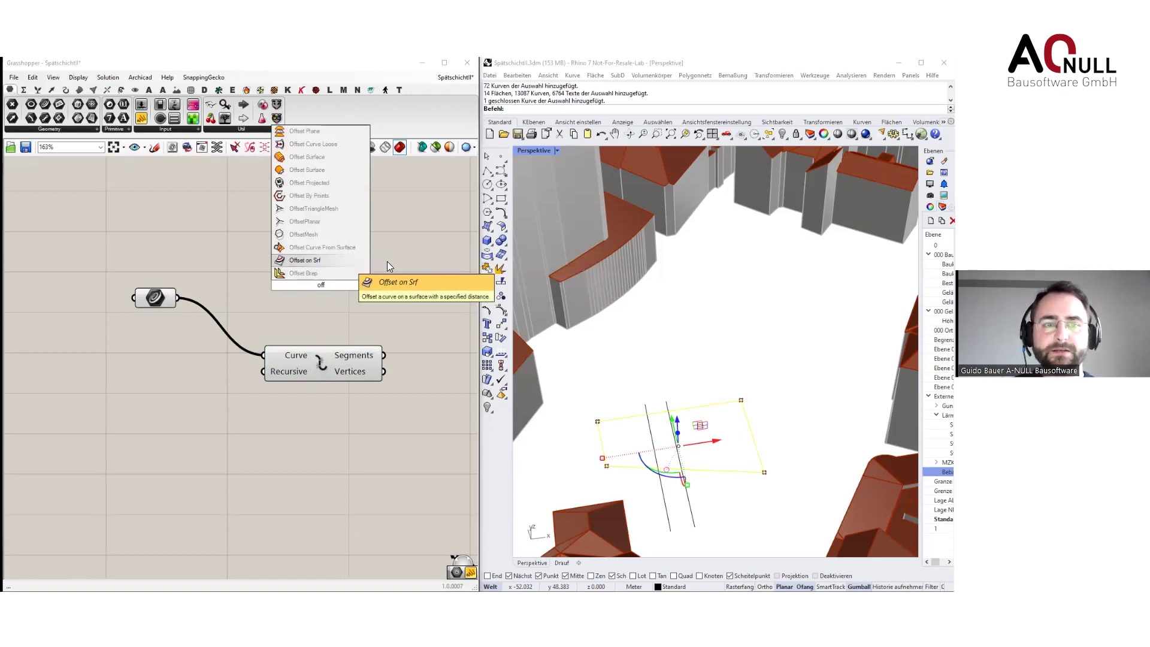
type("se")
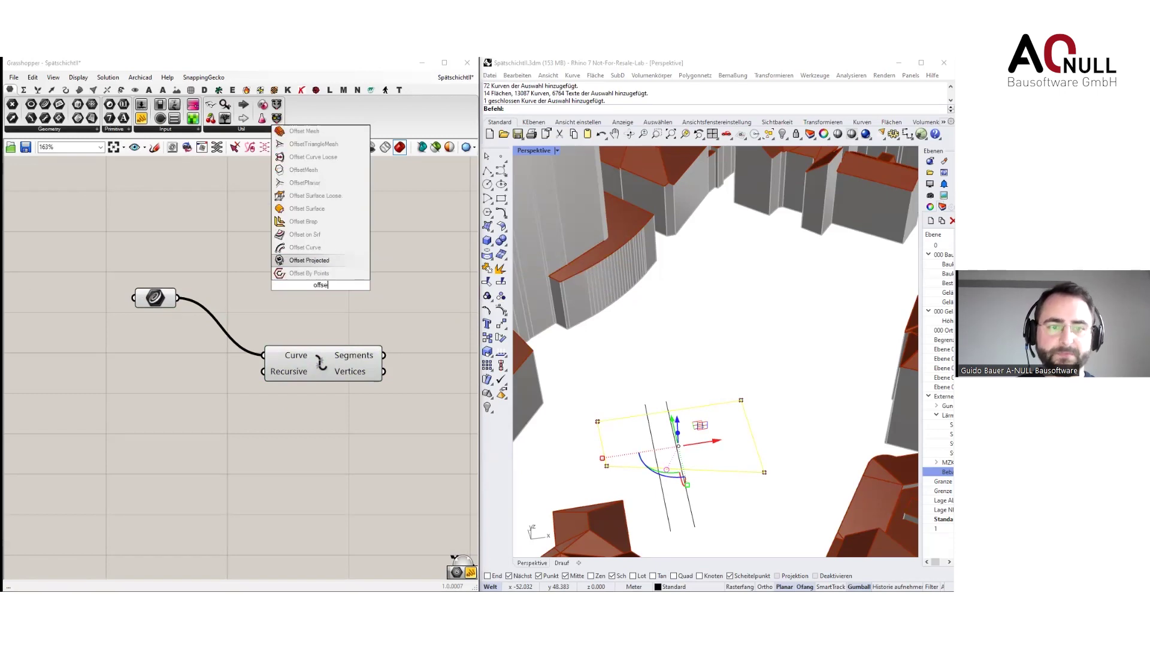
left_click(309, 248)
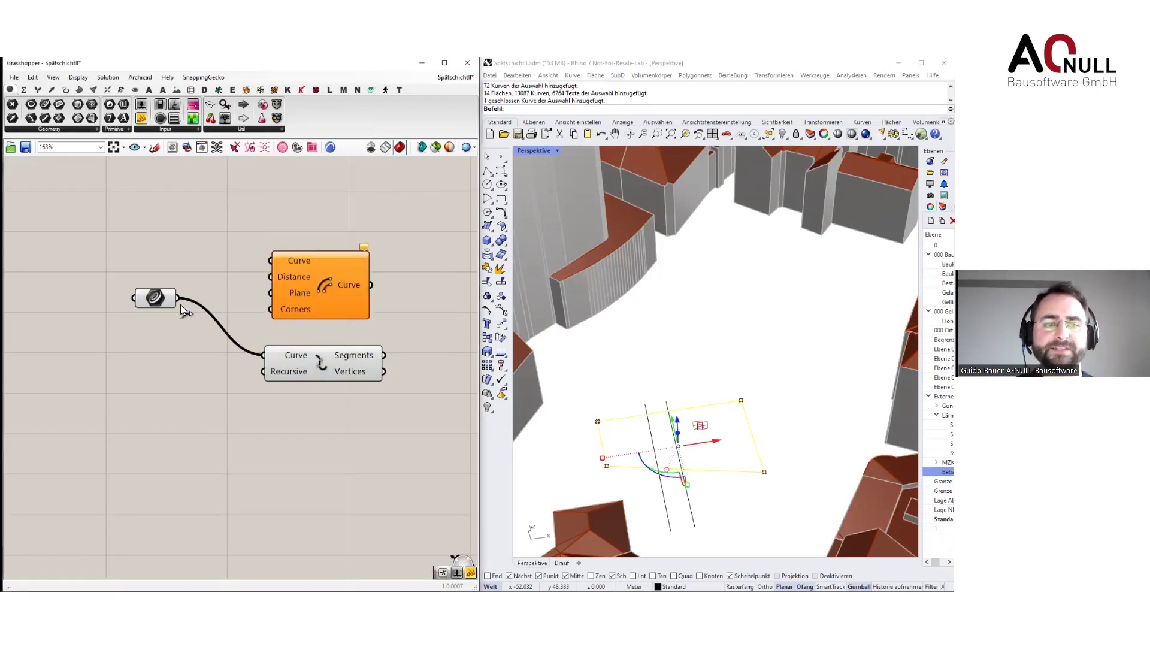
left_click_drag(178, 297, 354, 265)
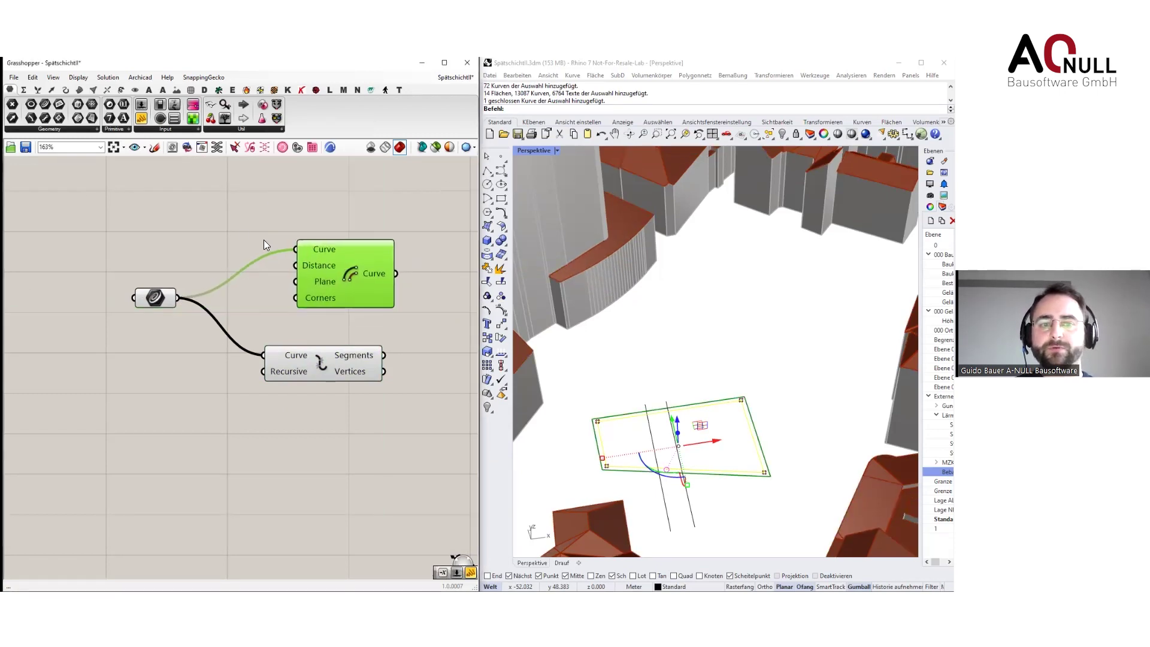
Create a panel containing -.5 and connect it to the Distance input of the Offset Curve component
double_click(238, 226)
type("//-5")
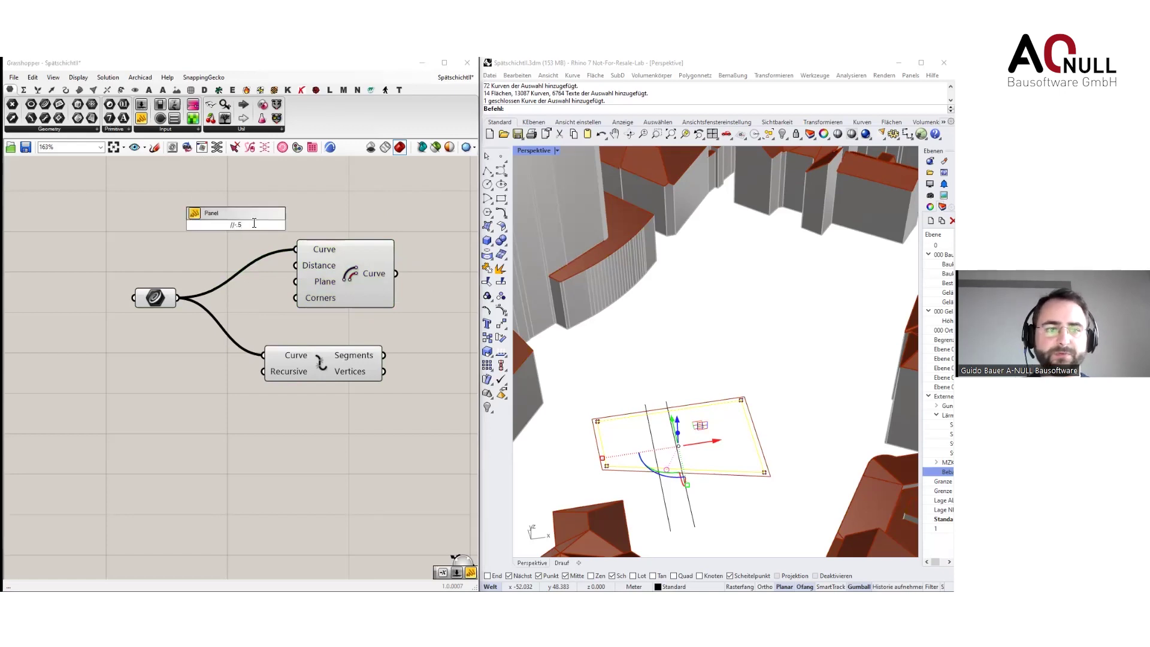
key("Return")
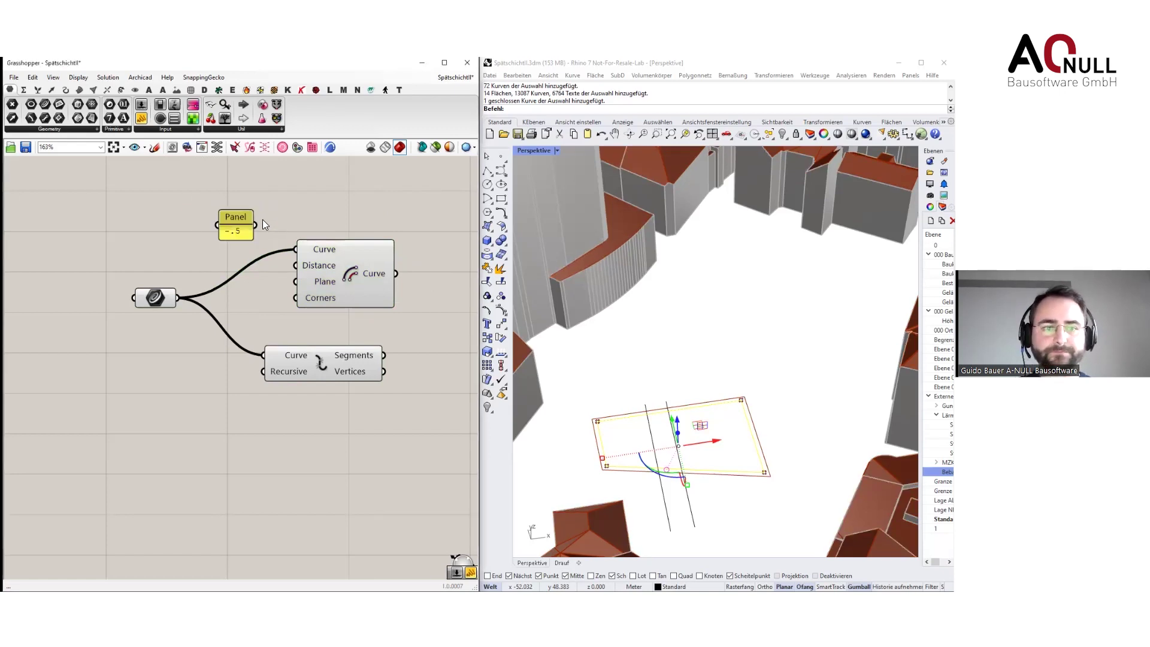
left_click_drag(257, 226, 296, 265)
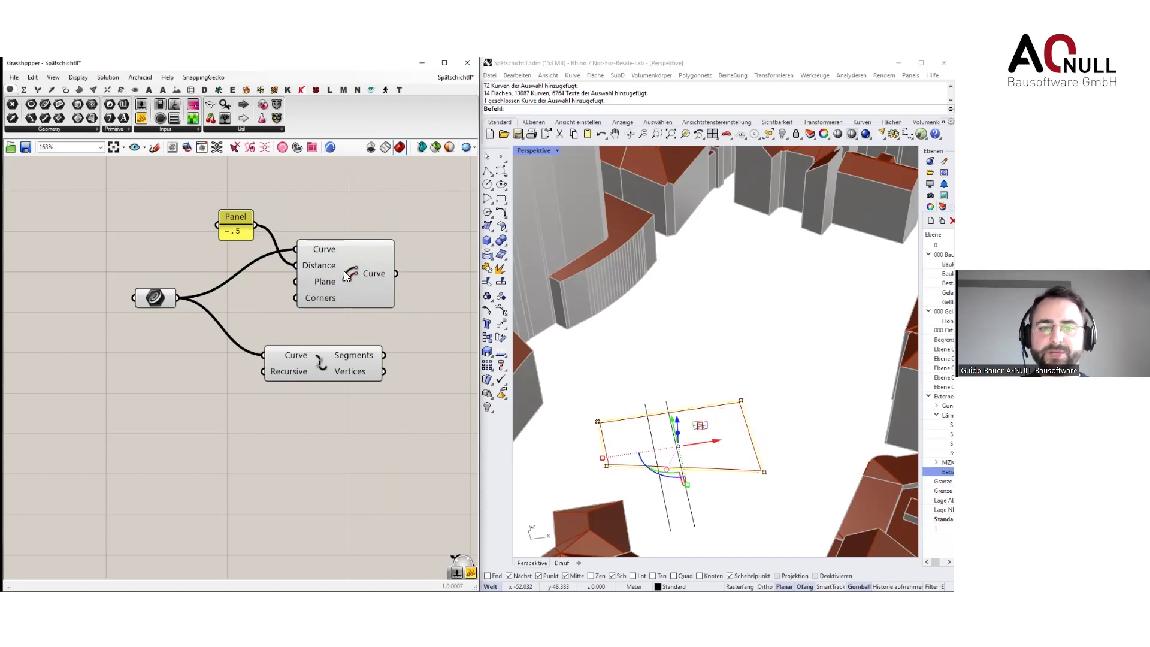
left_click(344, 272)
right_click_drag(365, 284, 352, 290)
Search the Grasshopper components for "surf" to find a surface component
double_click(293, 202)
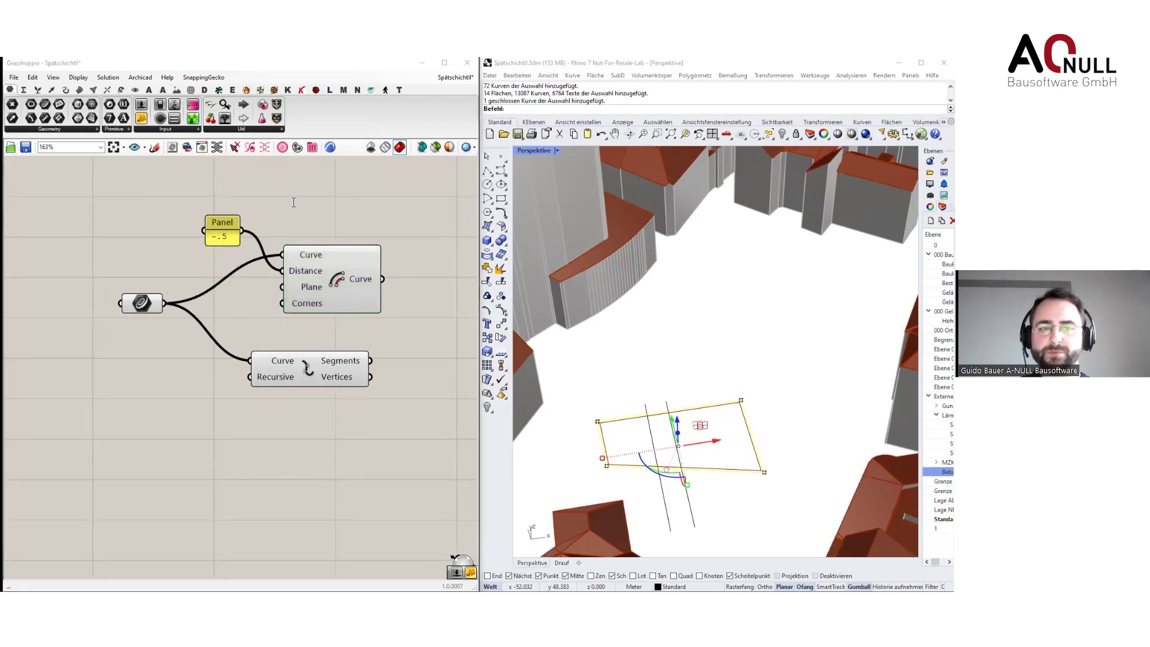
double_click(294, 202)
type("//")
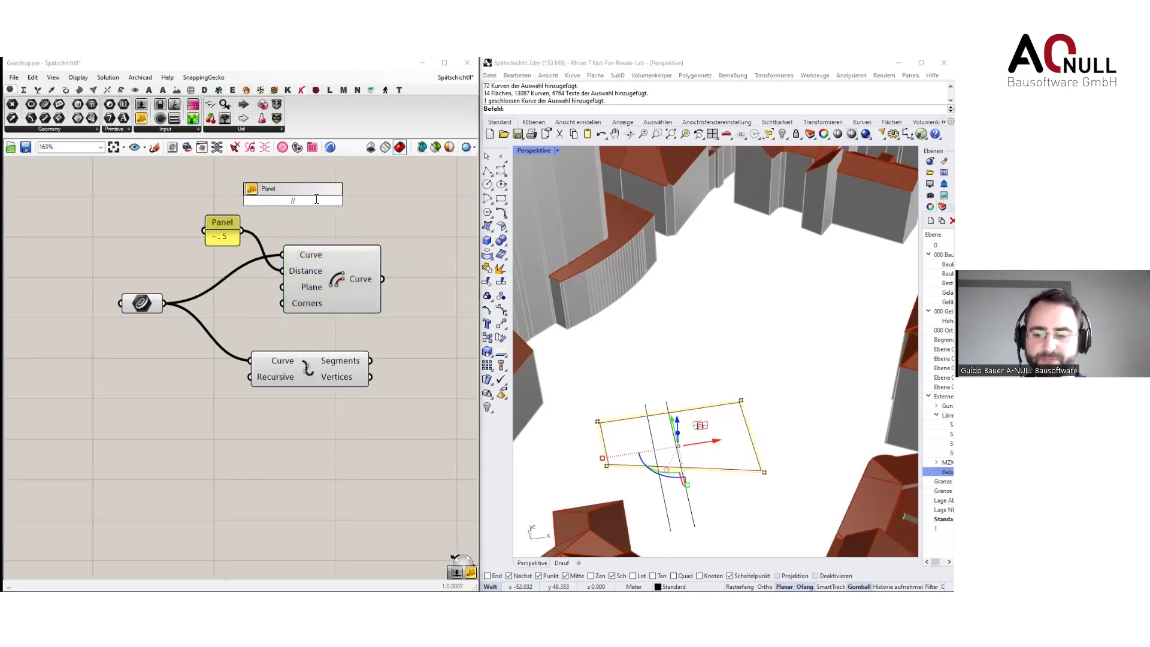
key("BackSpace")
key("BackSpace")
type("surf")
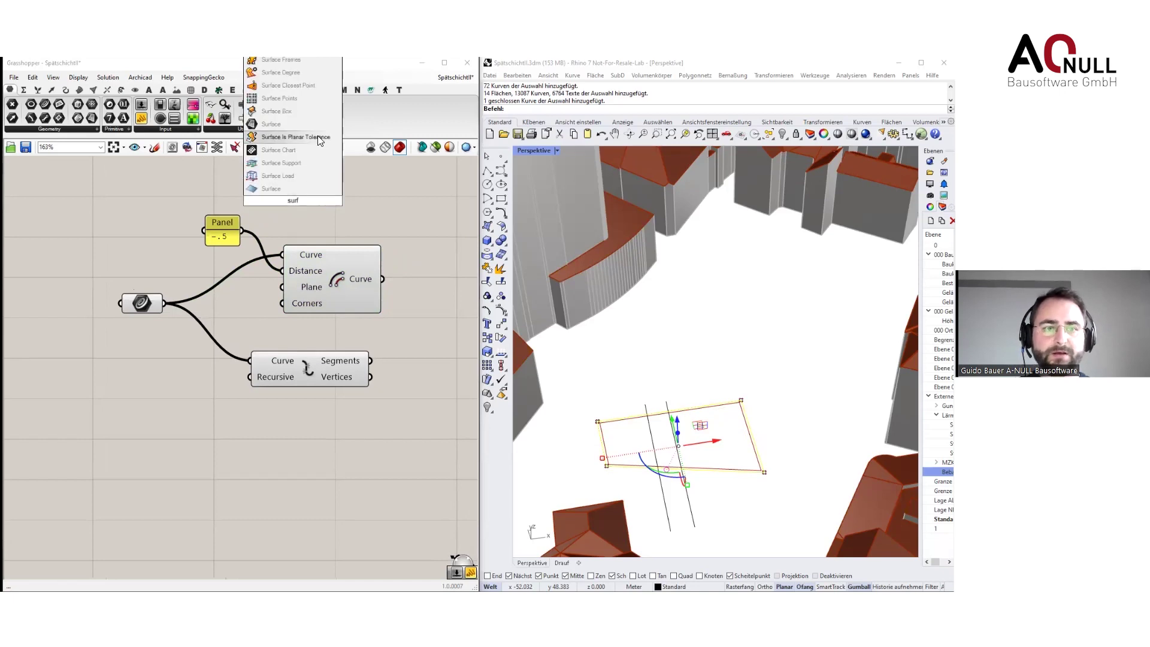
Add a Surface parameter above the offset component and feed it from the site curve parameter
left_click(269, 123)
left_click_drag(177, 286, 261, 207)
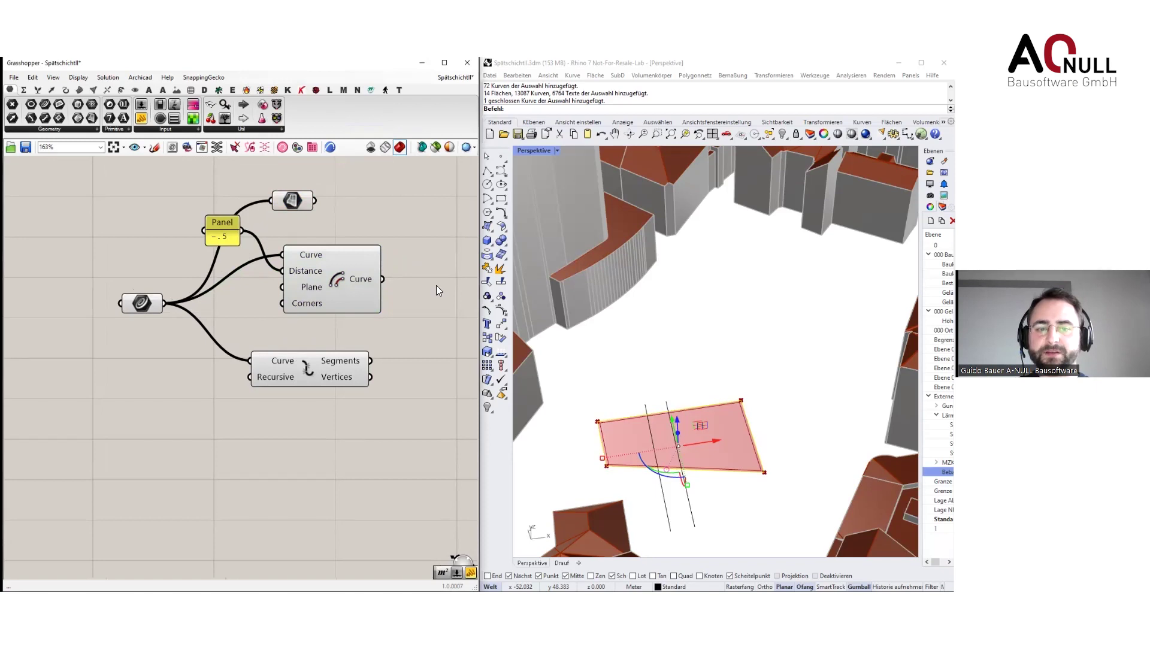
Connect the offset curve output to the Explode component's Curve input and place Explode beside the offset component
left_click_drag(387, 281, 251, 360)
right_click_drag(283, 408, 247, 419)
left_click_drag(269, 391, 428, 363)
right_click_drag(427, 362, 293, 333)
left_click_drag(293, 333, 296, 311)
left_click(322, 413)
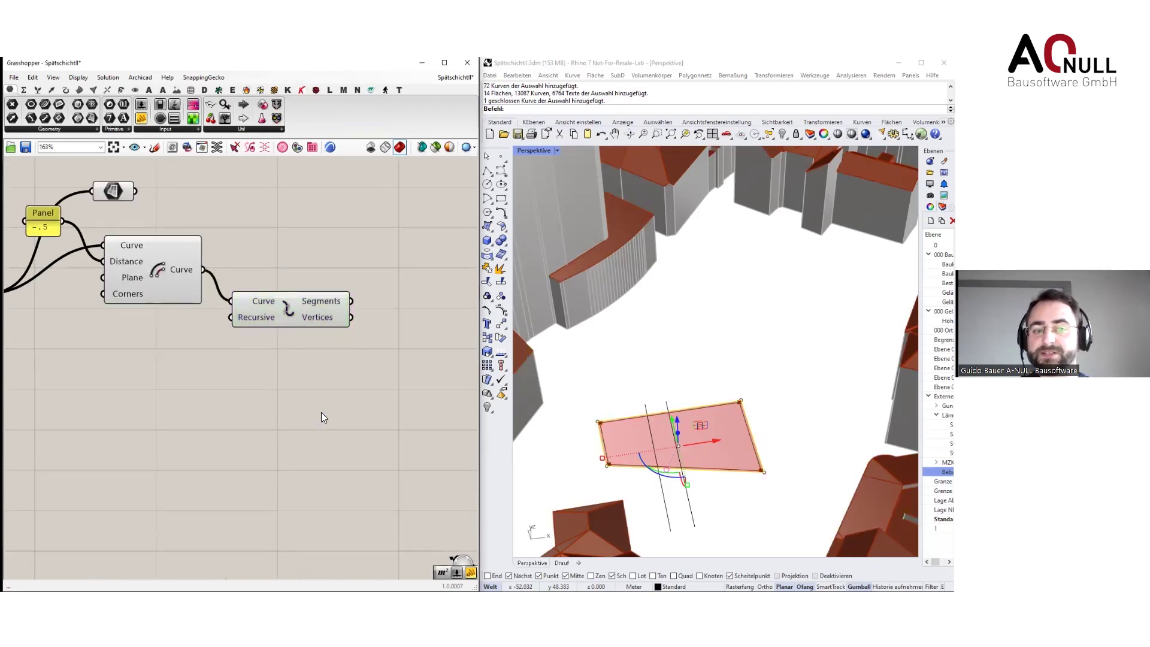
Add a Divide Curve component fed by the exploded Segments and place it beyond the Explode component
double_click(328, 399)
double_click(332, 400)
type("div")
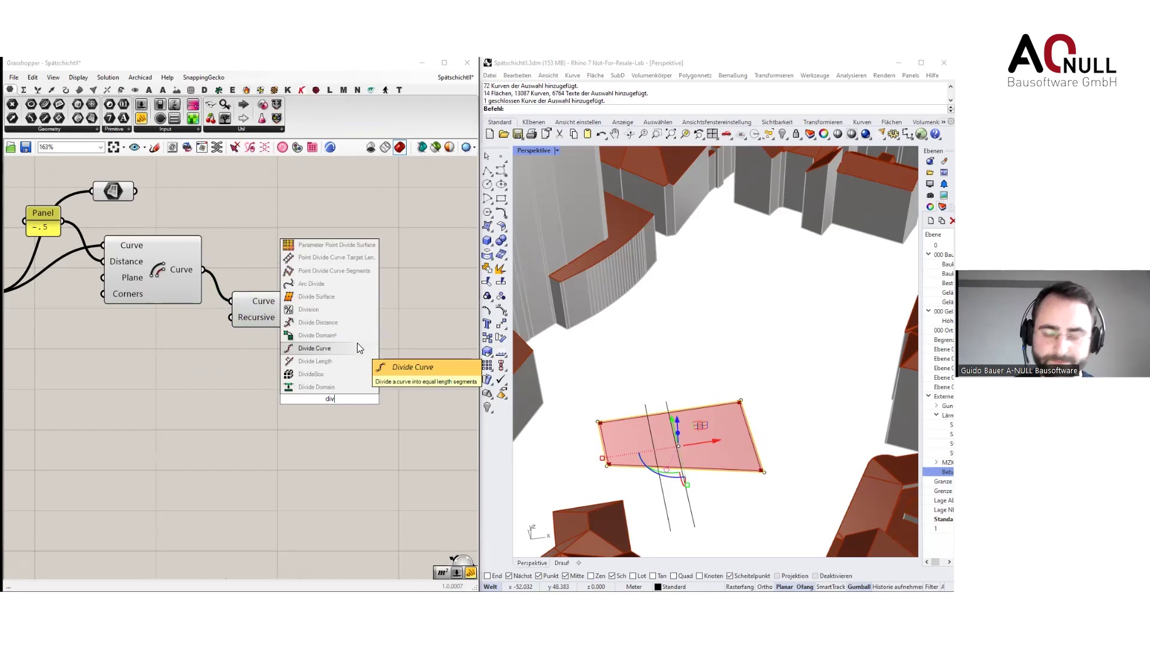
type("i")
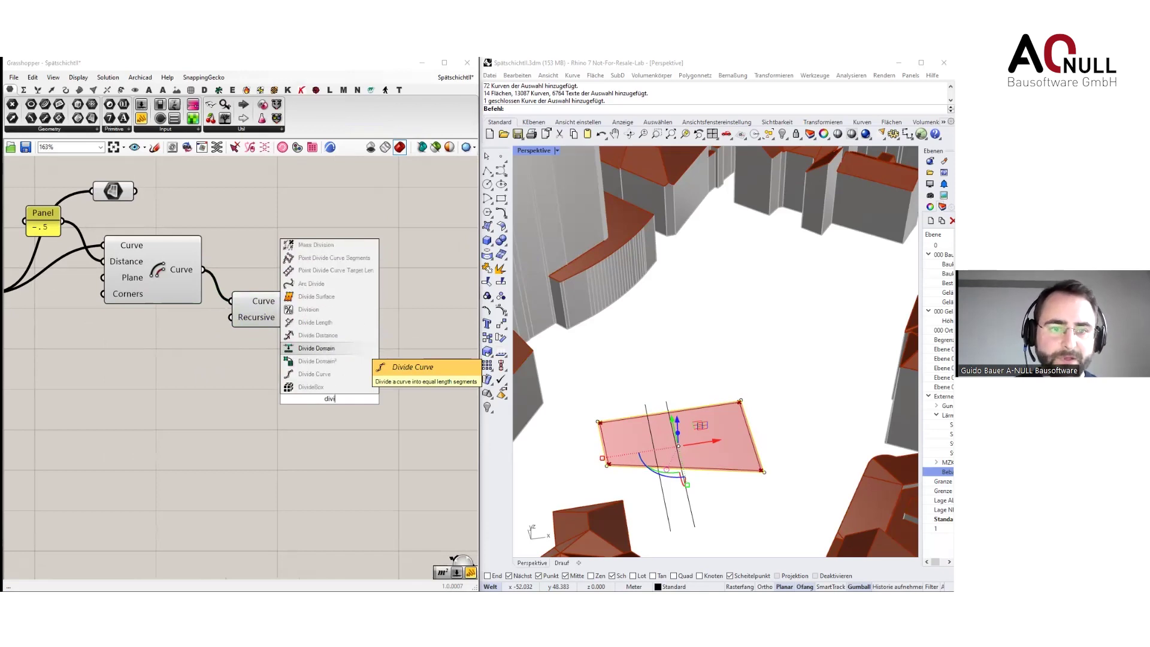
left_click(338, 374)
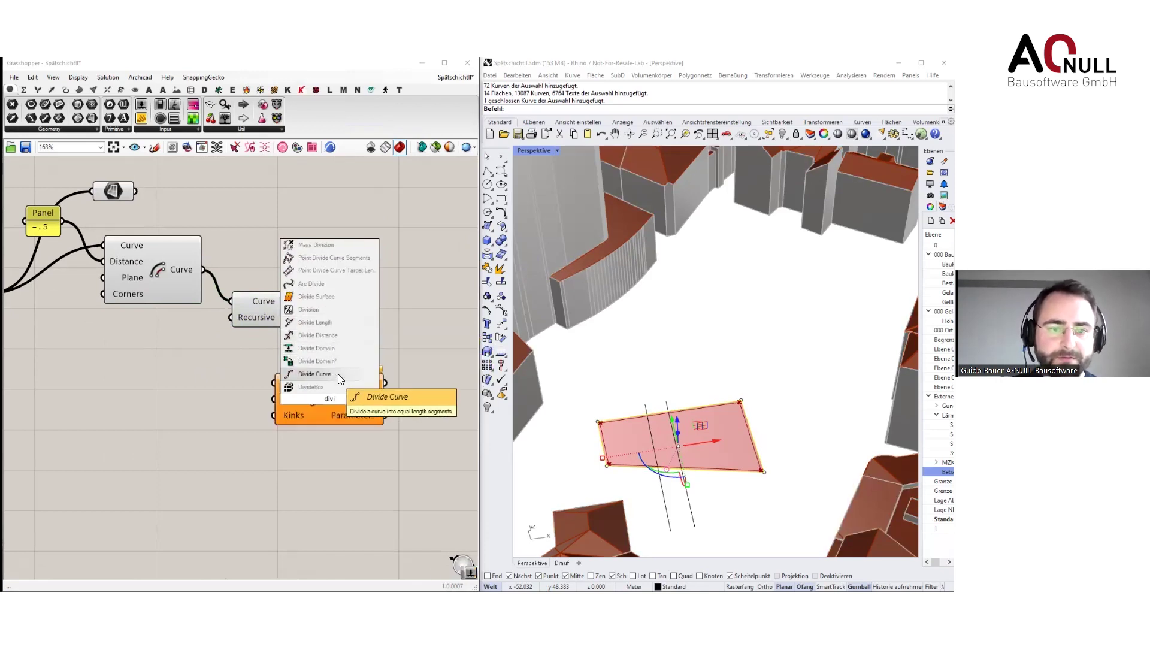
left_click_drag(351, 301, 292, 372)
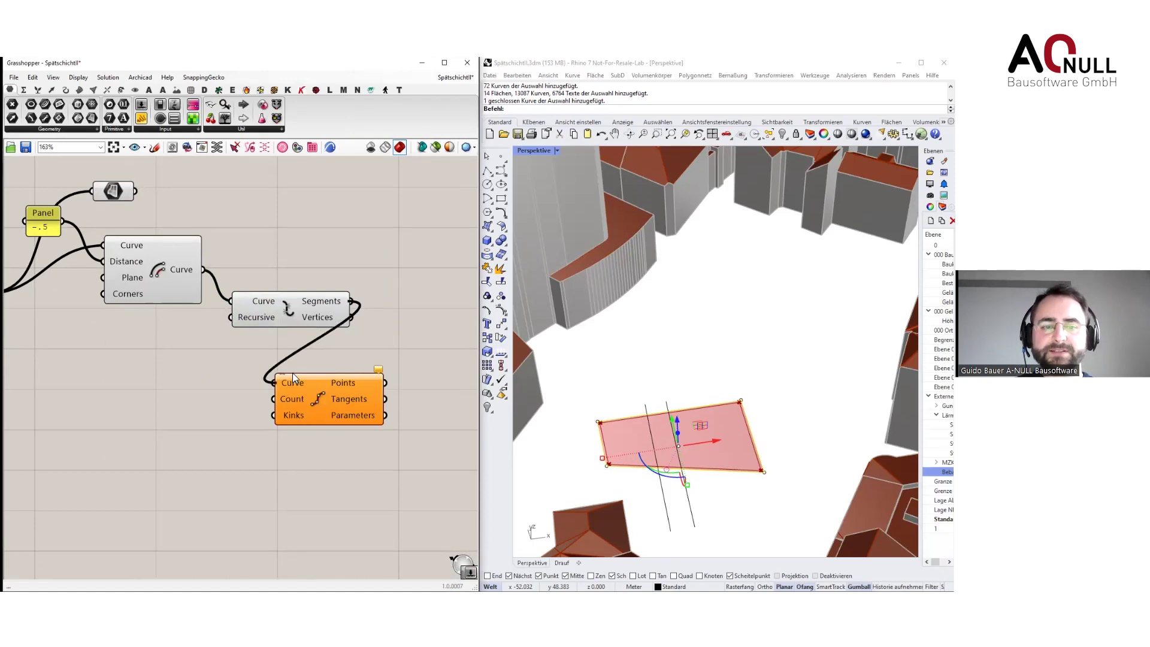
right_click_drag(426, 383, 372, 399)
Add a number slider, connect it to the Count input of Divide Curve and set it to 5
double_click(326, 458)
type("0..3")
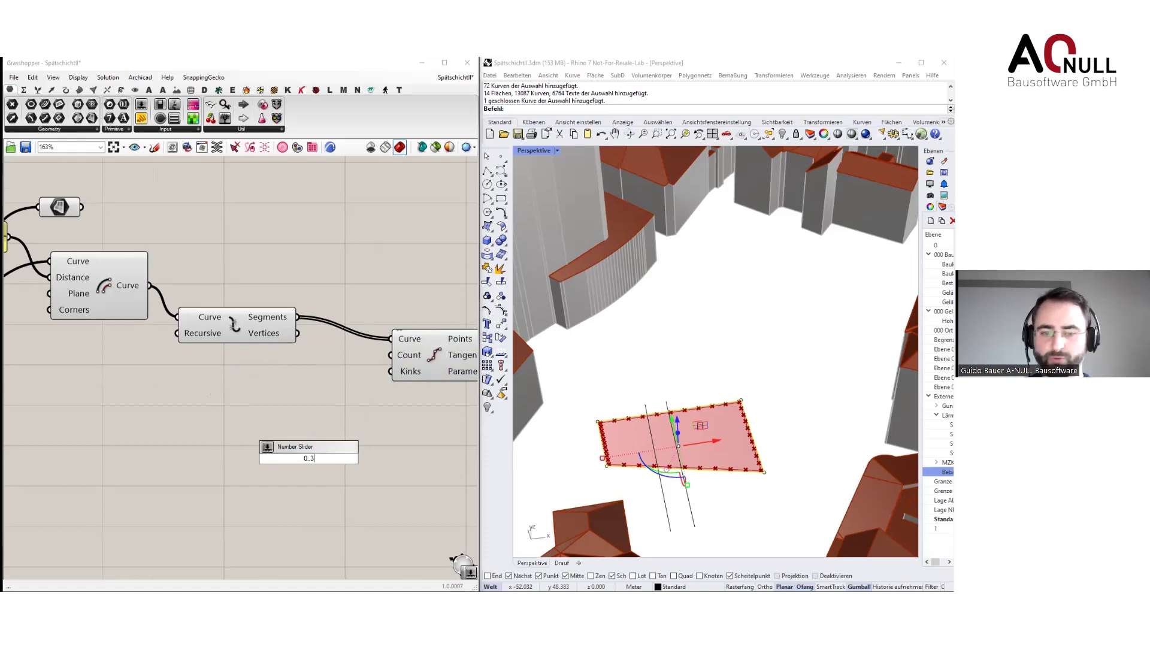
key("Return")
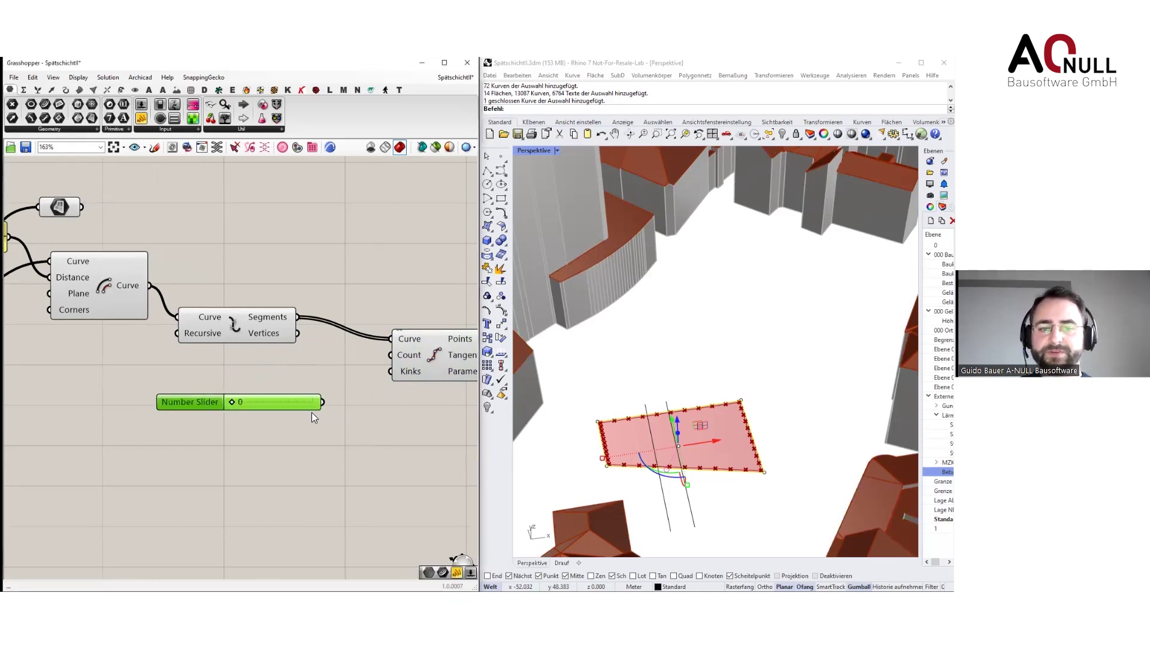
left_click_drag(394, 353, 392, 355)
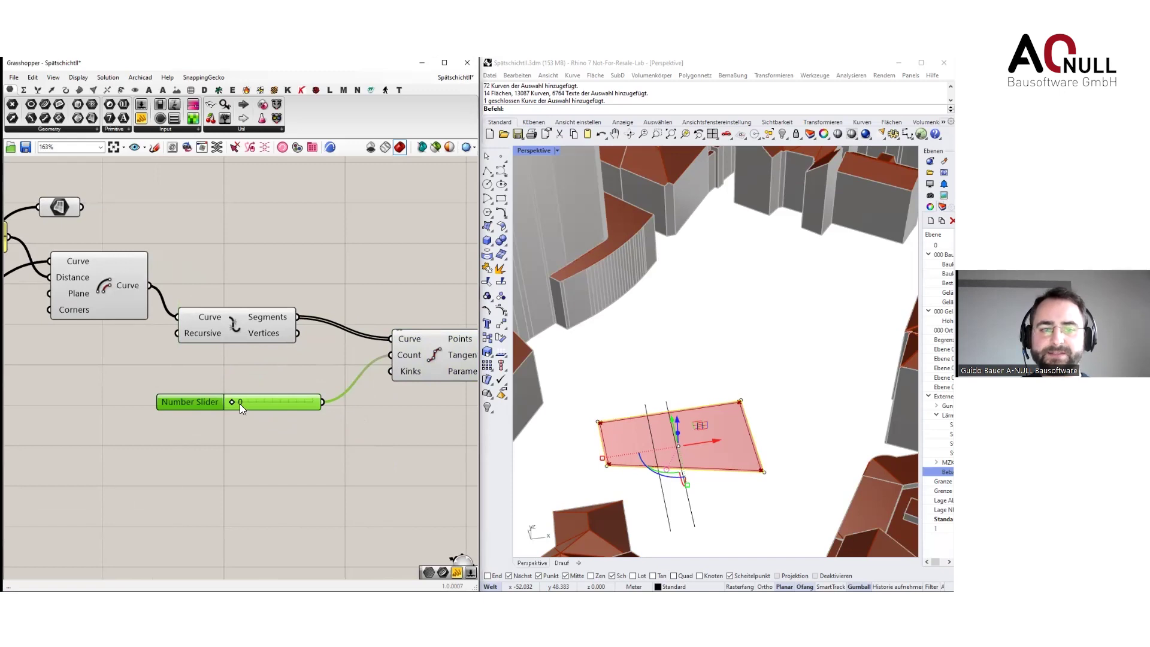
mouse_move(259, 403)
left_mouse_down()
mouse_move(273, 402)
mouse_move(246, 401)
left_mouse_up()
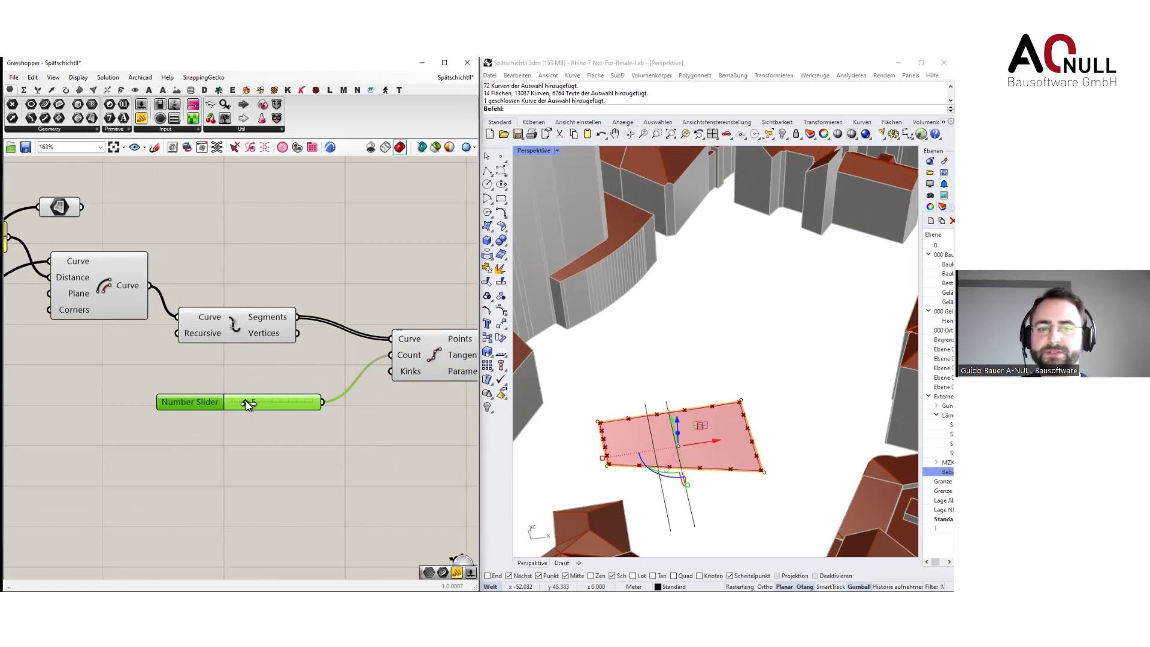
Move the Explode component slightly closer to Divide Curve
left_click(281, 372)
right_click_drag(281, 372, 285, 397)
left_click(241, 357)
left_click_drag(241, 357, 257, 355)
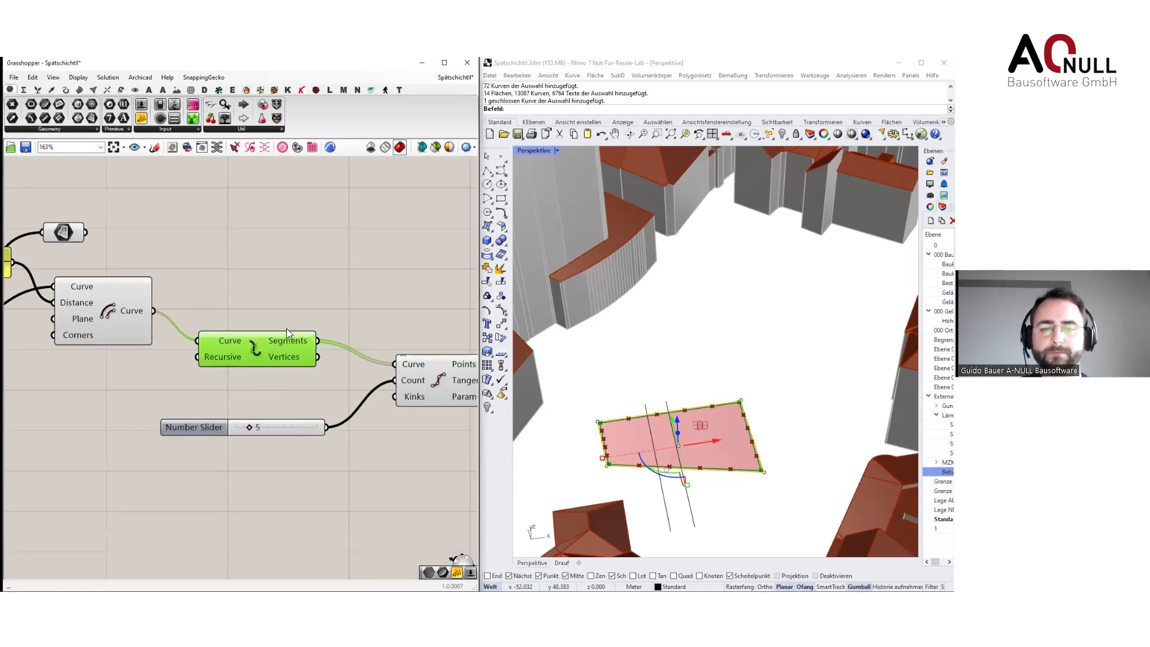
left_click(323, 329)
Add a Series component in the free canvas area above Divide Curve
right_click_drag(325, 335, 266, 311)
right_click_drag(371, 419, 355, 445)
scroll(312, 379, "down", 2)
scroll(300, 383, "down", 1)
double_click(290, 258)
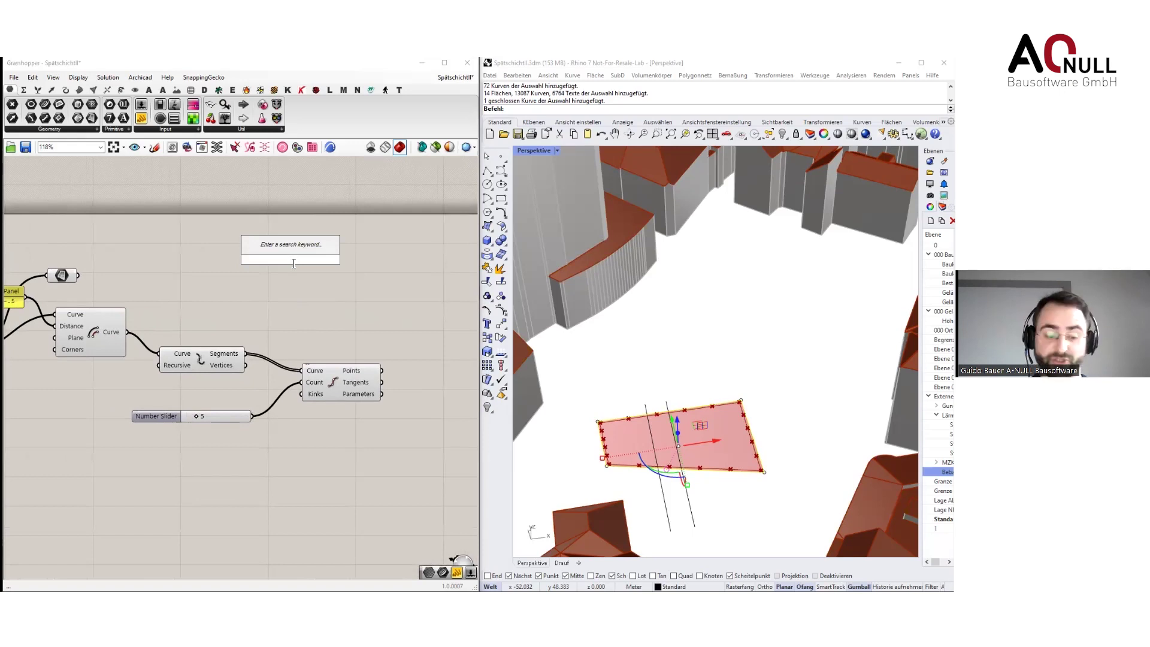
type("ser")
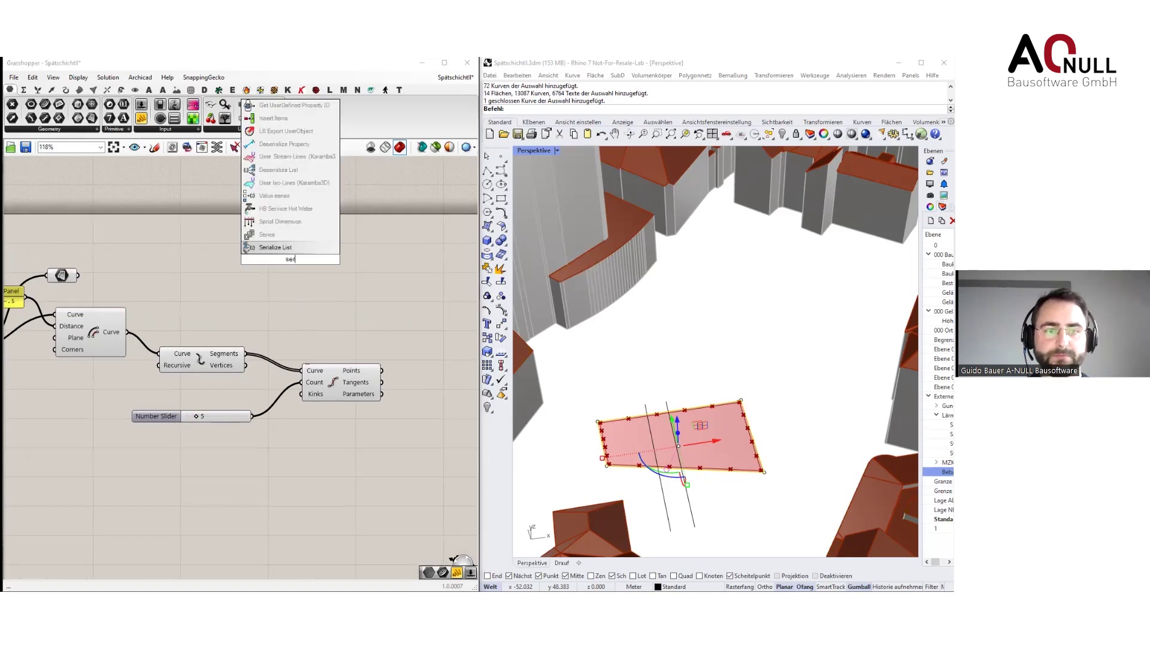
left_click(267, 234)
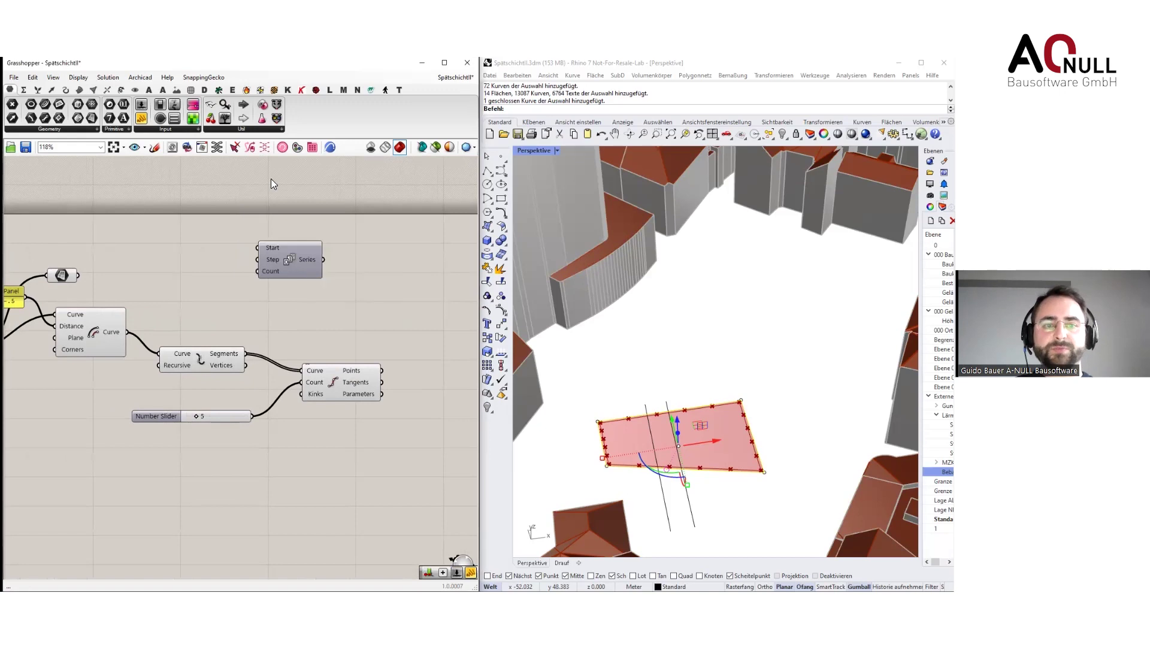
Add a panel containing 3.15 and connect it to the Step input of Series
double_click(197, 258)
type("/")
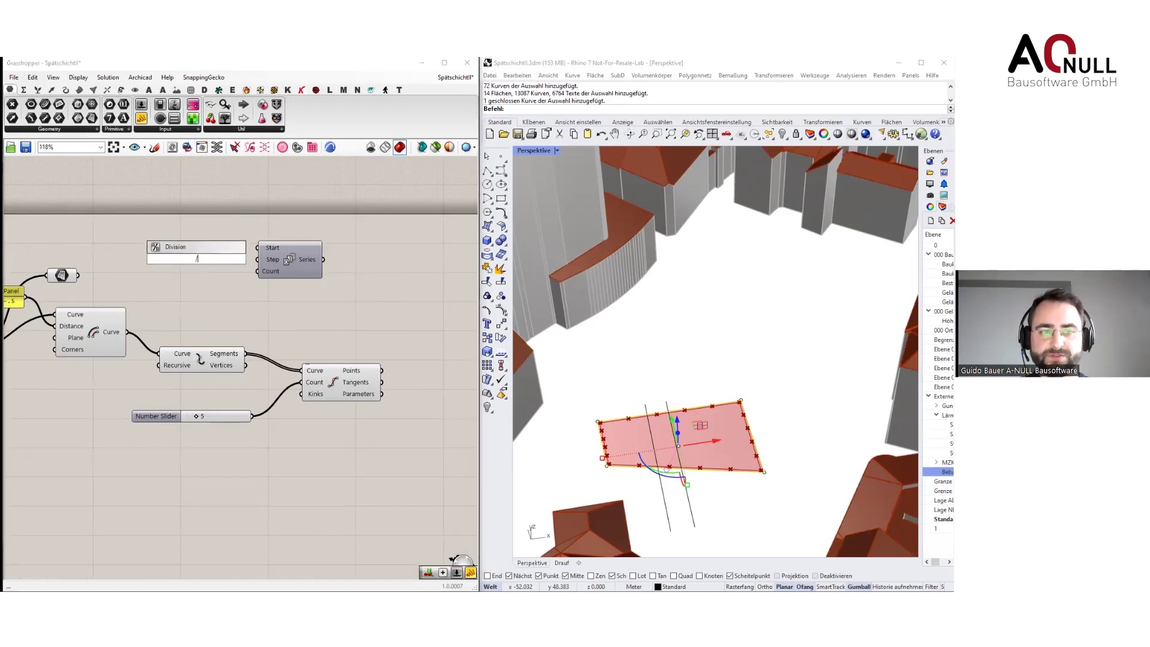
type("/3.15")
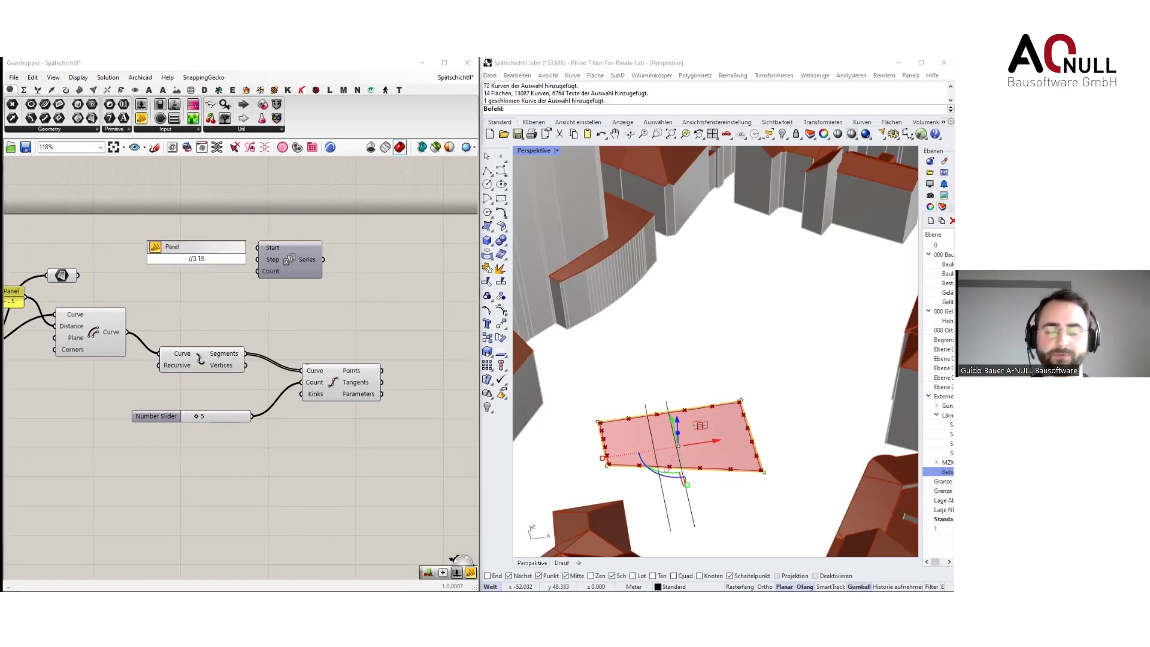
key("Return")
left_click_drag(212, 260, 258, 259)
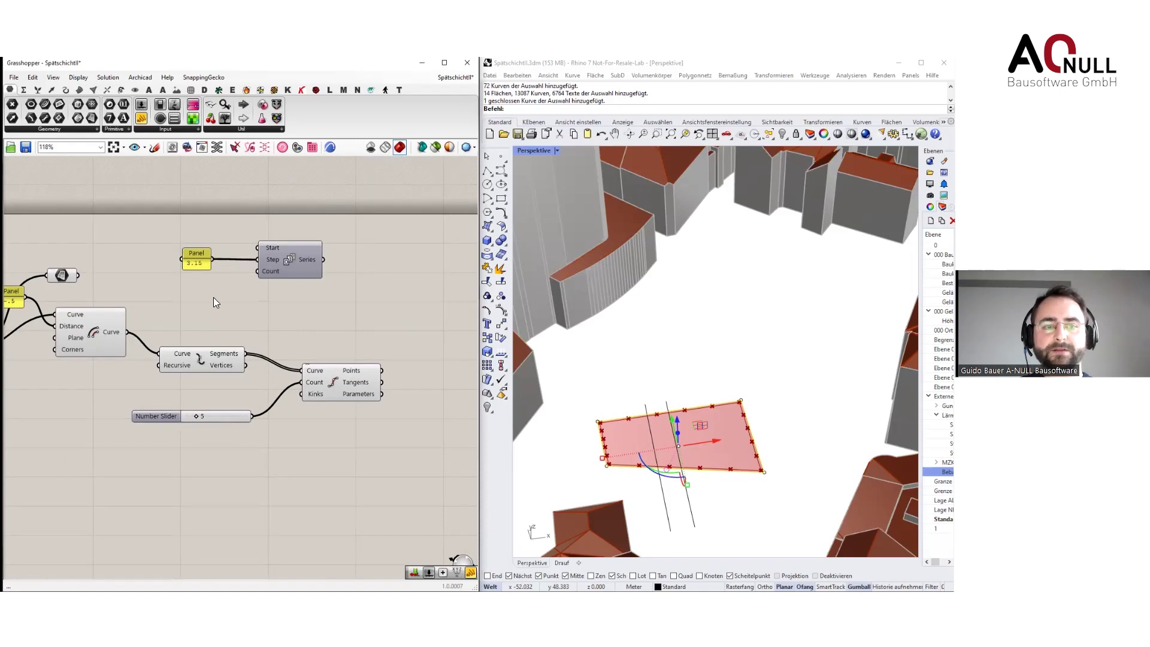
Add a number slider and connect it to the Count input of Series
double_click(213, 297)
type("0..3")
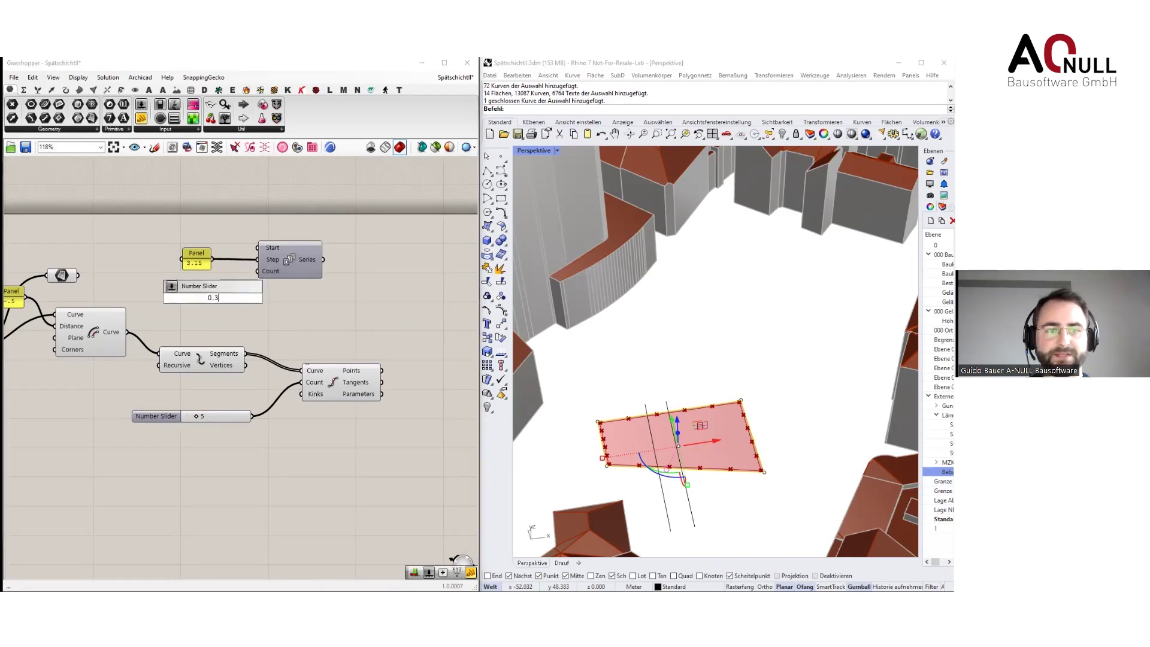
key("Return")
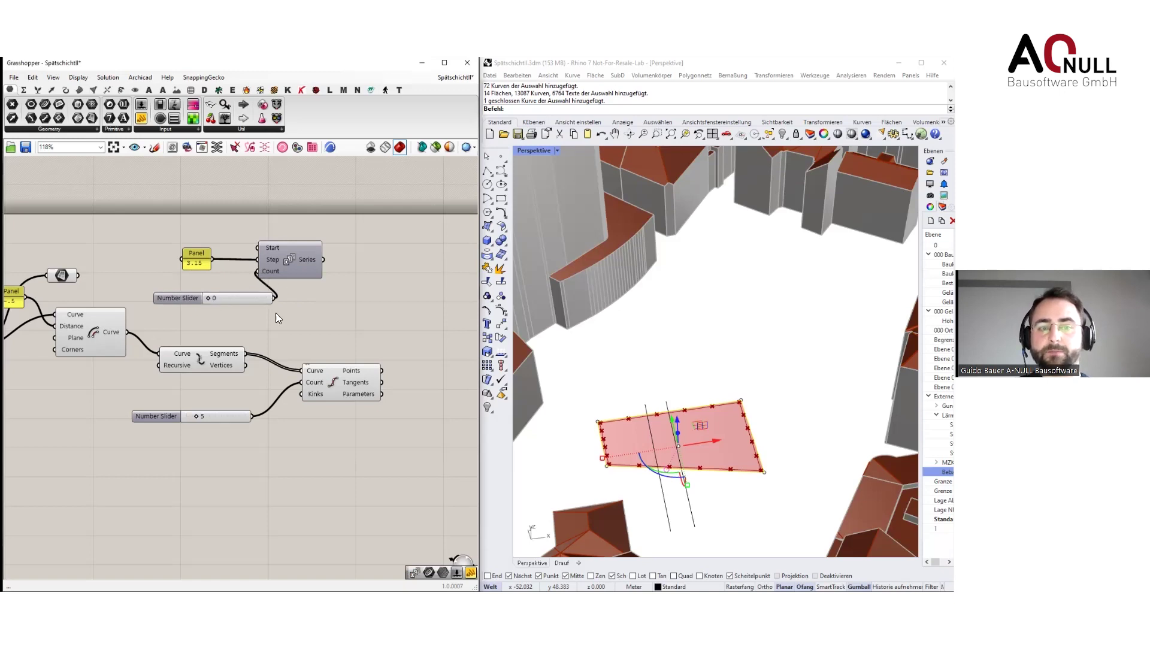
Add a Move component and place it below the Series component, above Divide Curve
double_click(314, 315)
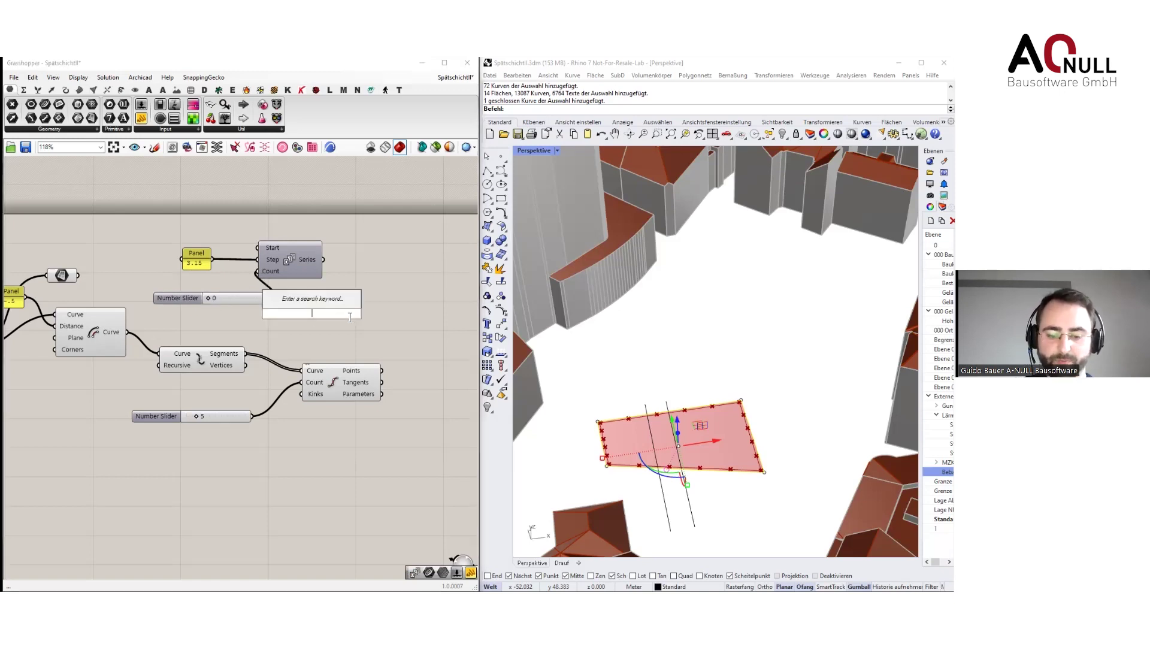
type("move")
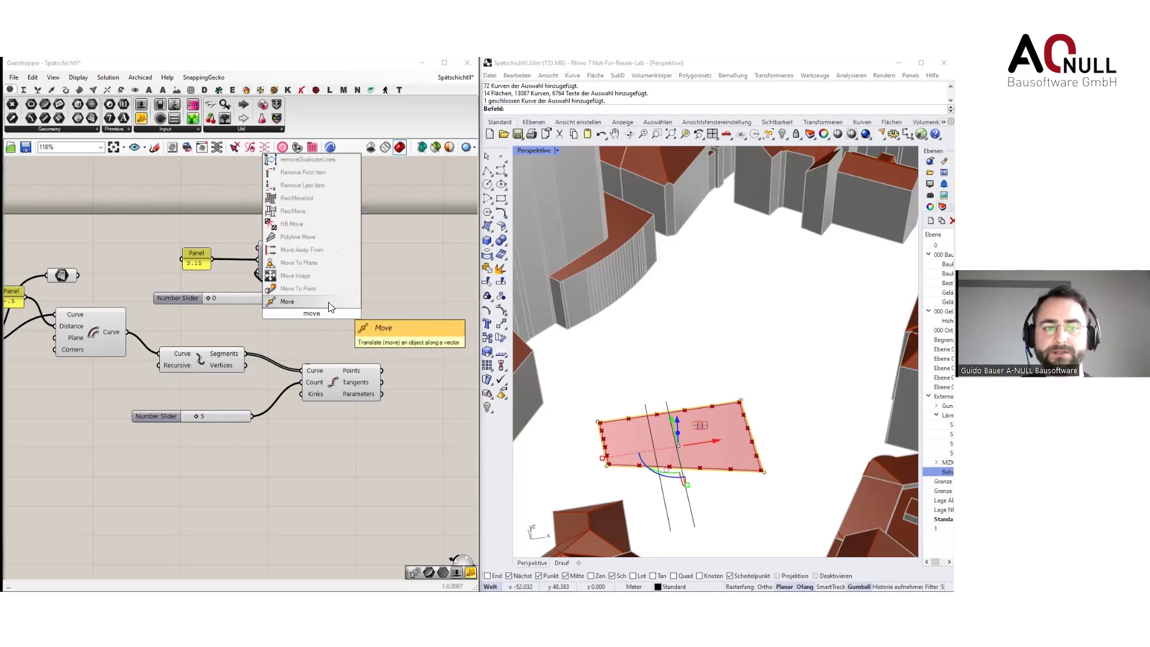
left_click(324, 303)
left_click_drag(319, 321, 420, 329)
Add a Unit Z vector and connect it to the Motion input of Move
double_click(327, 326)
type("z")
key("Return")
left_click_drag(349, 325, 369, 326)
Set the Series count slider to 10 and add an empty panel beside Series for its values
left_click(328, 263)
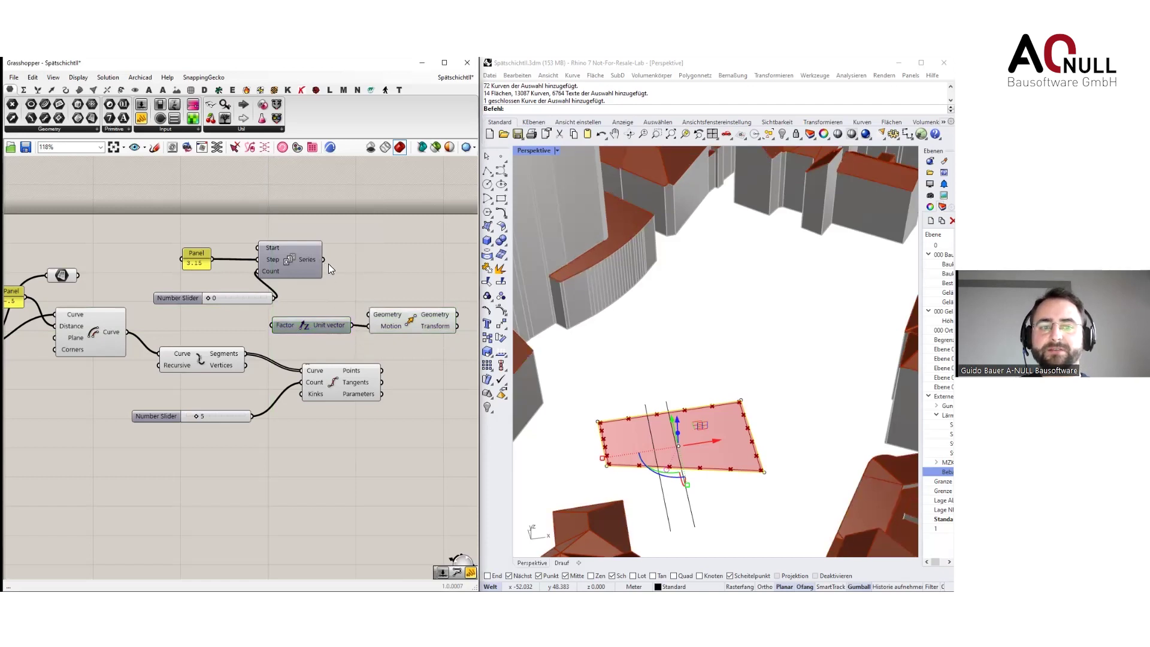
left_click_drag(206, 298, 230, 298)
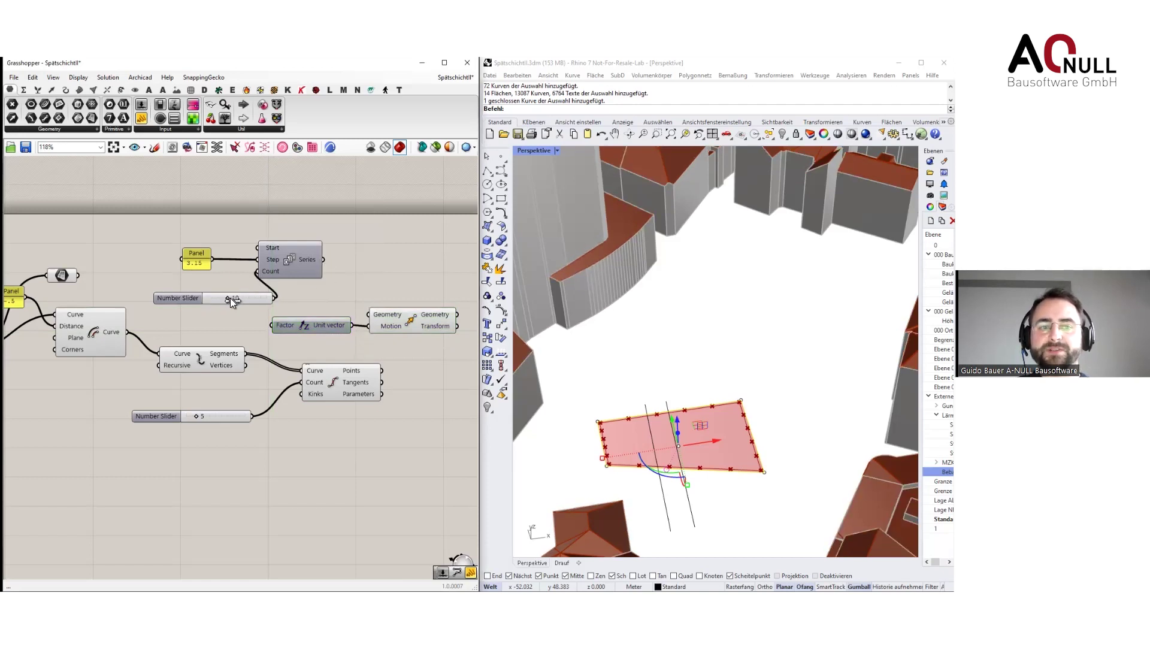
double_click(357, 269)
type("//")
key("Return")
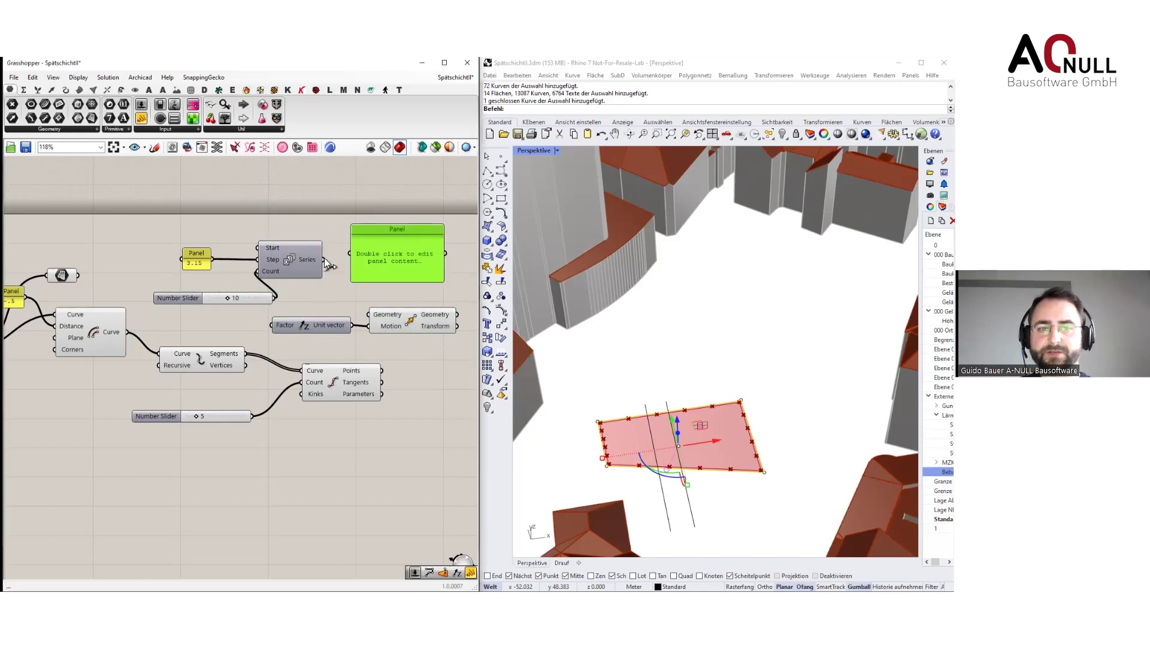
Connect the Series output to the Factor input of the Unit Z vector
left_click_drag(323, 259, 272, 326)
left_click(368, 351)
left_click_drag(381, 370, 347, 349)
Connect the Surface parameter to the Geometry input of Move and set the Series count slider to 13
left_click_drag(76, 277, 368, 314)
right_click_drag(393, 346, 369, 343)
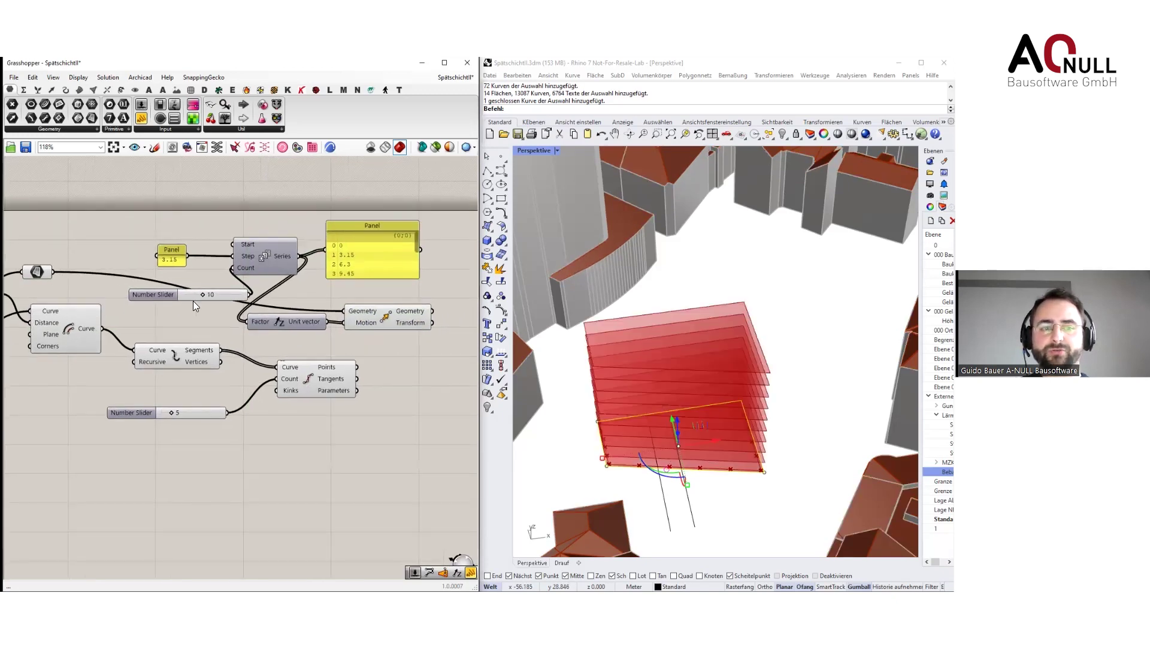
mouse_move(204, 296)
left_mouse_down()
mouse_move(230, 300)
mouse_move(193, 296)
mouse_move(208, 304)
left_mouse_up()
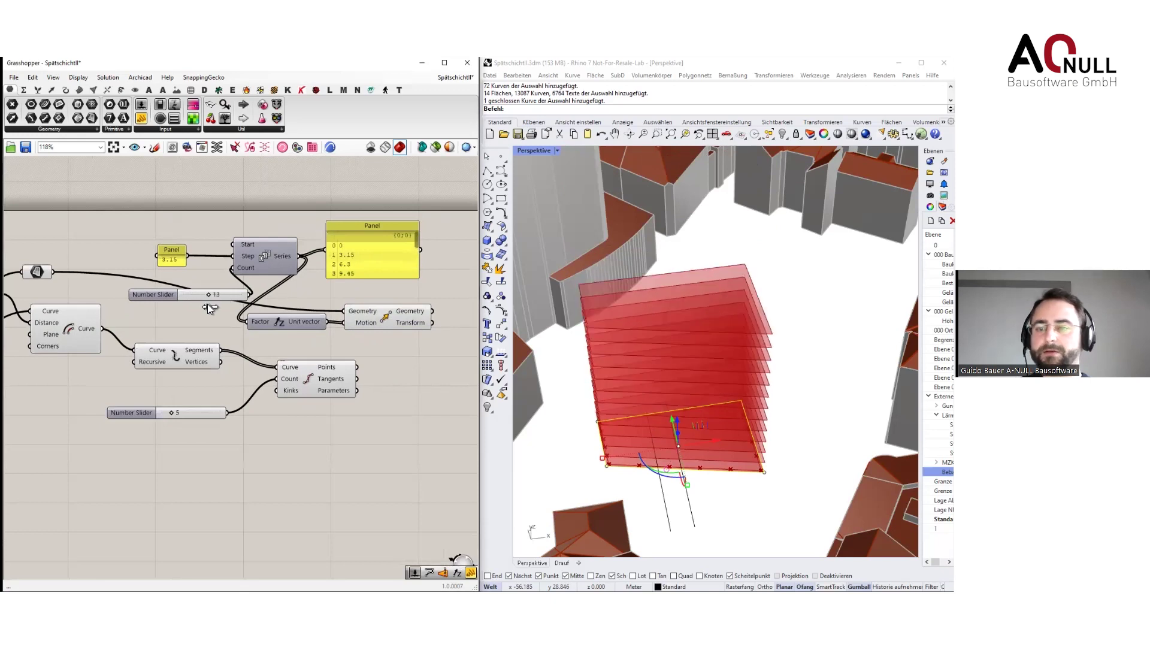
Duplicate the Unit Z and Move pair below Divide Curve and connect the division Points to the copy's Geometry input
right_click_drag(390, 396, 354, 361)
left_click_drag(346, 350, 255, 310)
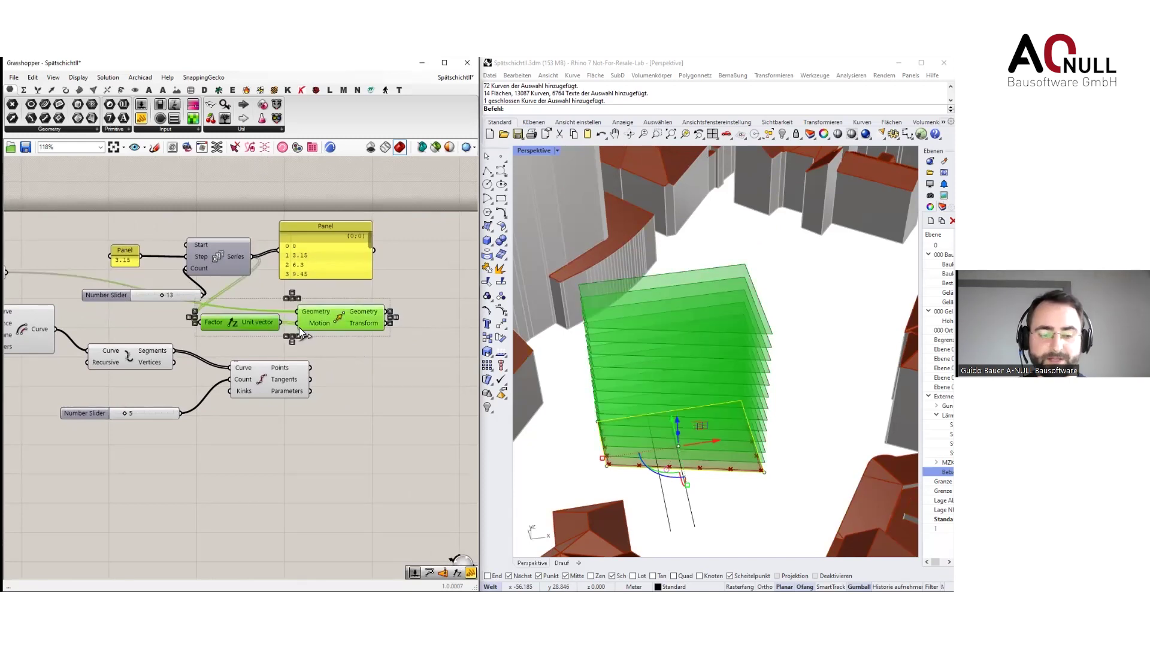
left_click_drag(324, 325, 376, 447, "alt")
left_click(356, 384)
left_click_drag(311, 368, 352, 434)
right_click_drag(402, 380, 400, 368)
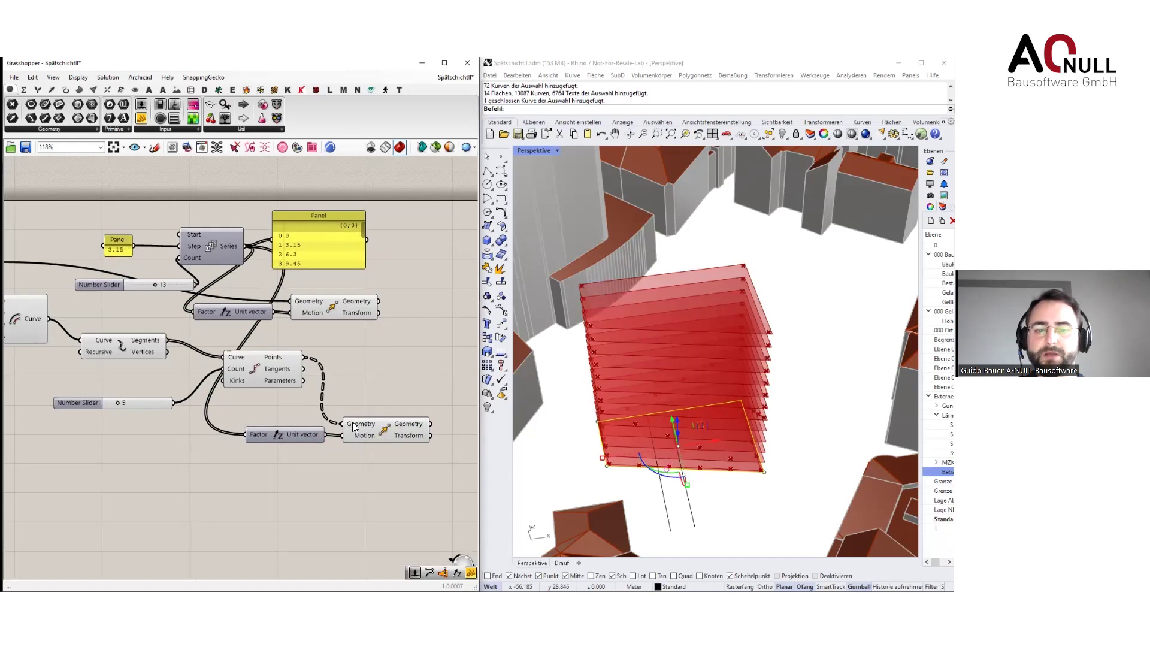
Flatten the Points output of Divide Curve and graft the Motion input of the copied Move component
right_click(299, 361)
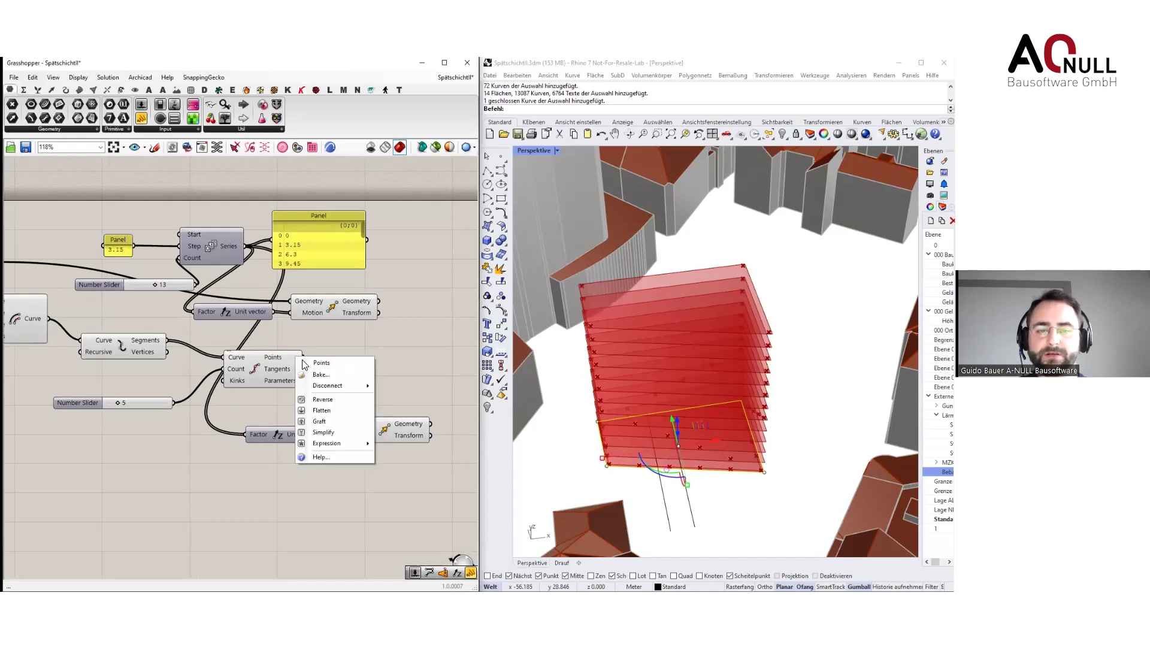
left_click(317, 412)
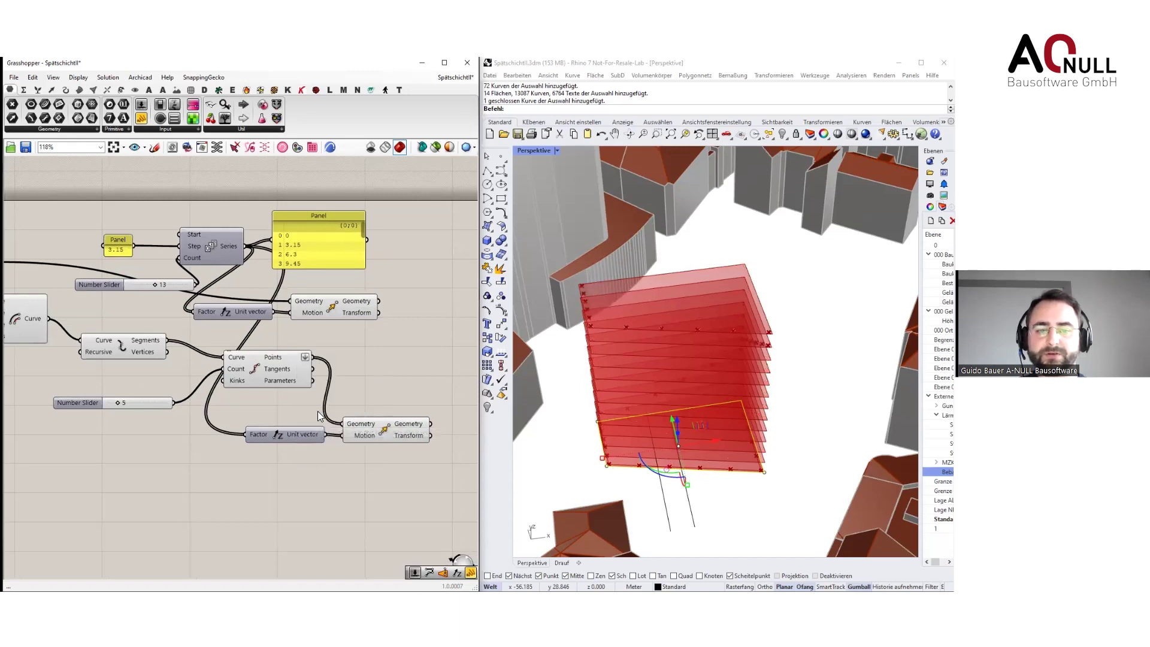
right_click(358, 437)
left_click(383, 470)
right_click_drag(378, 391, 350, 382)
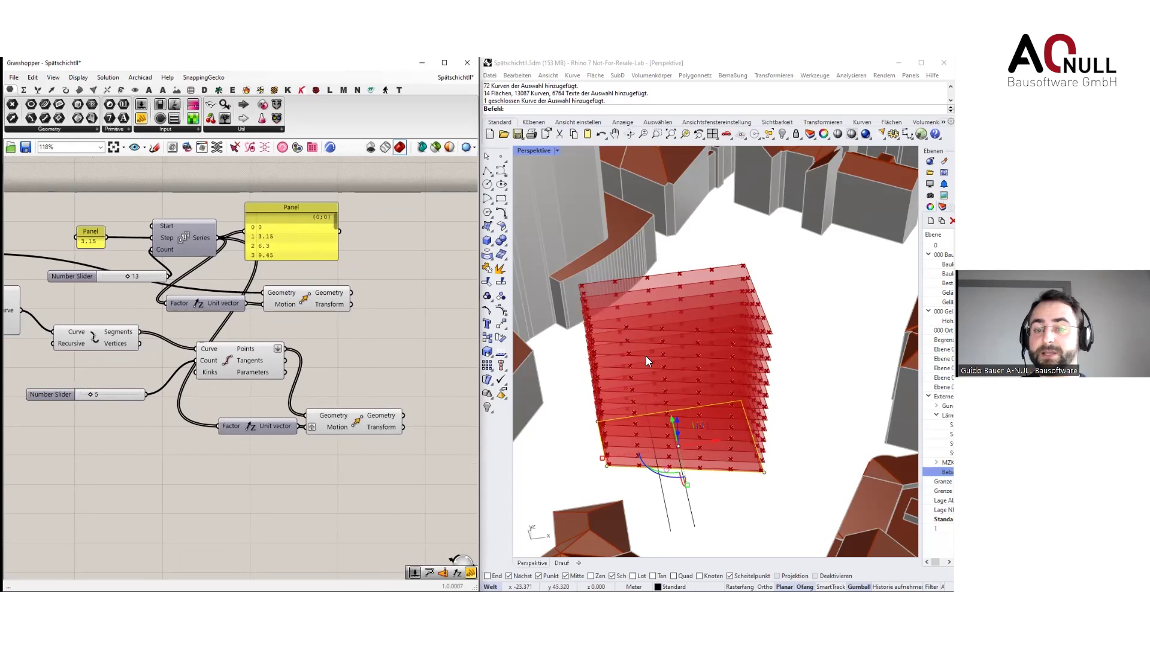
right_click(501, 379, "shift")
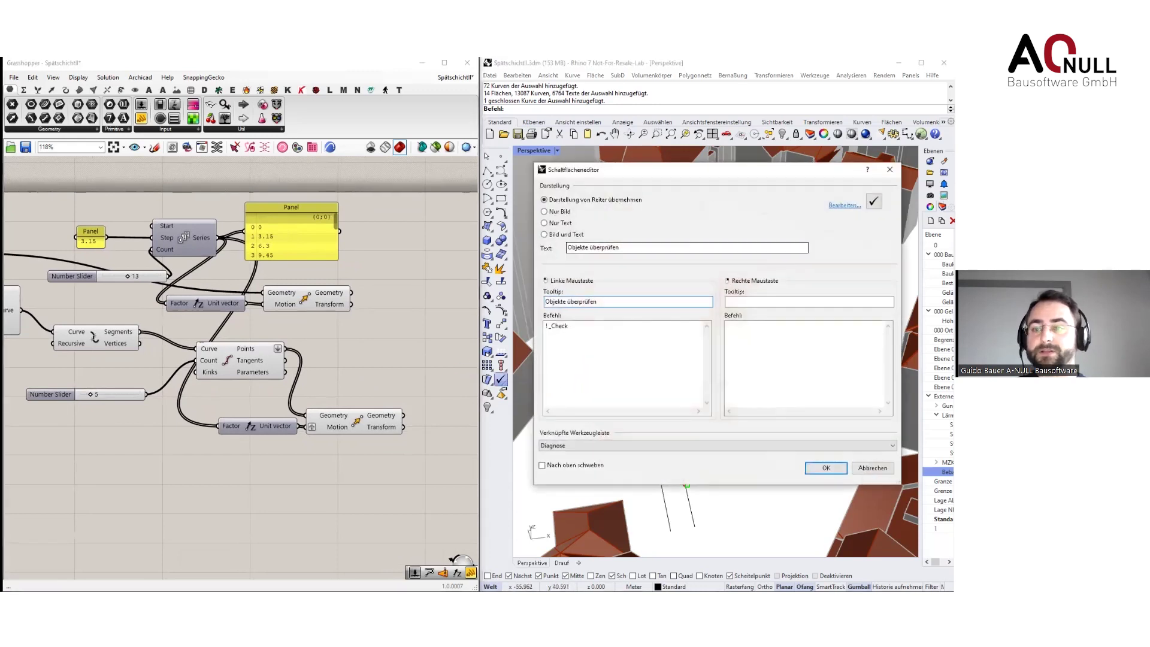
left_click(890, 169)
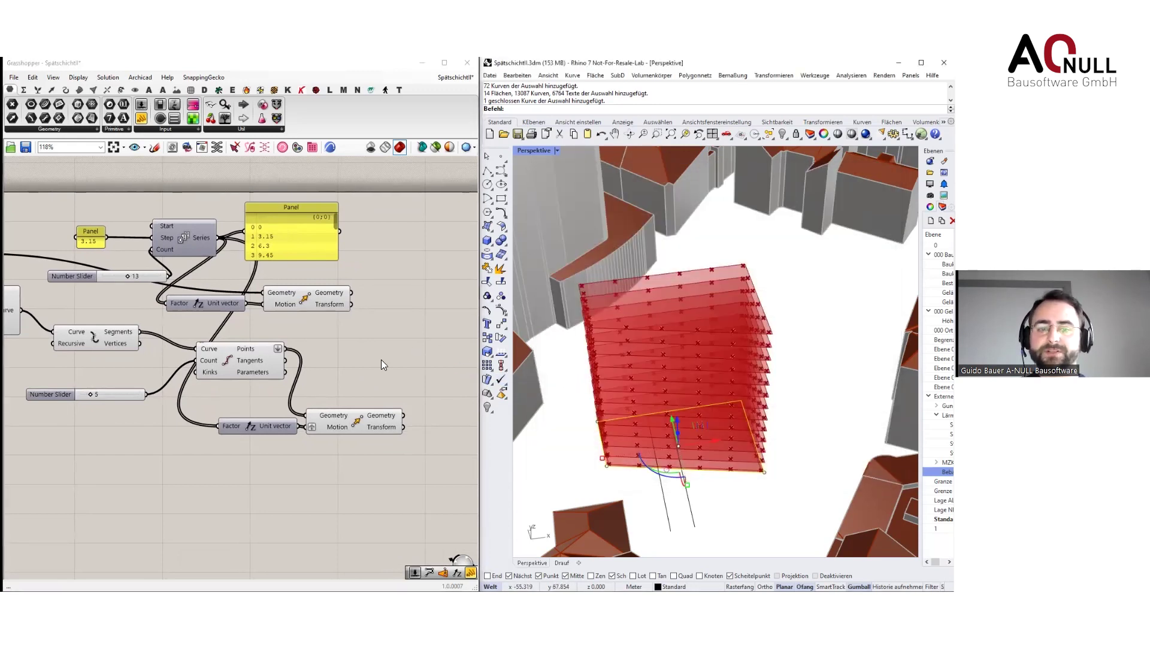
Add a PolyLine component beside the second Move component
double_click(381, 371)
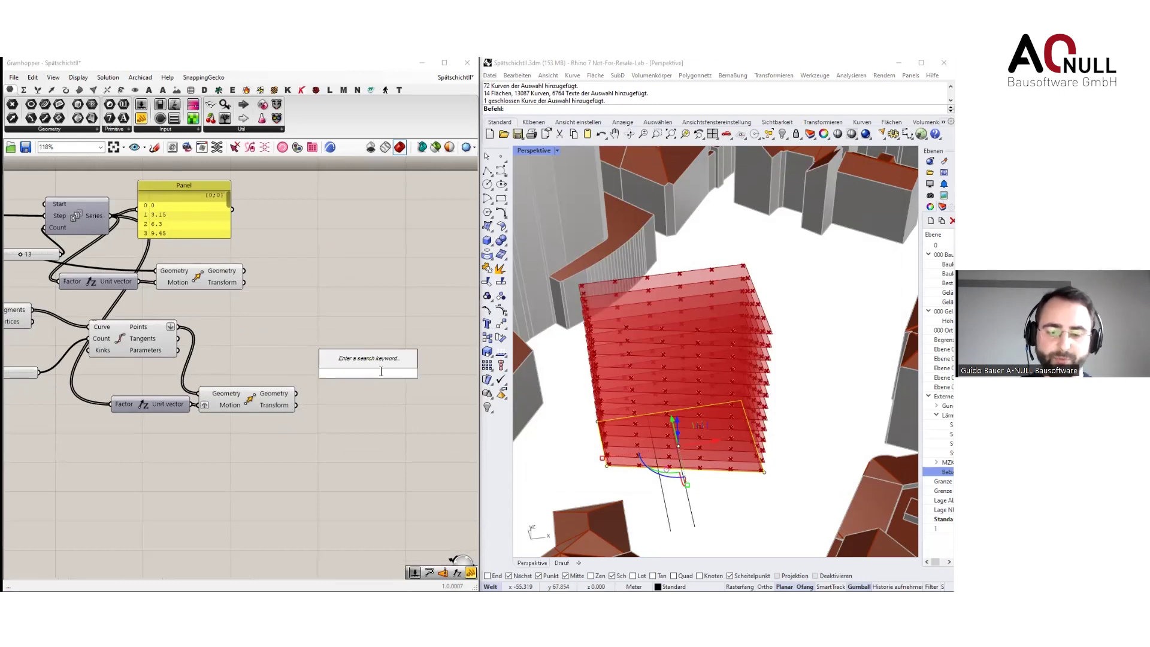
type("poly")
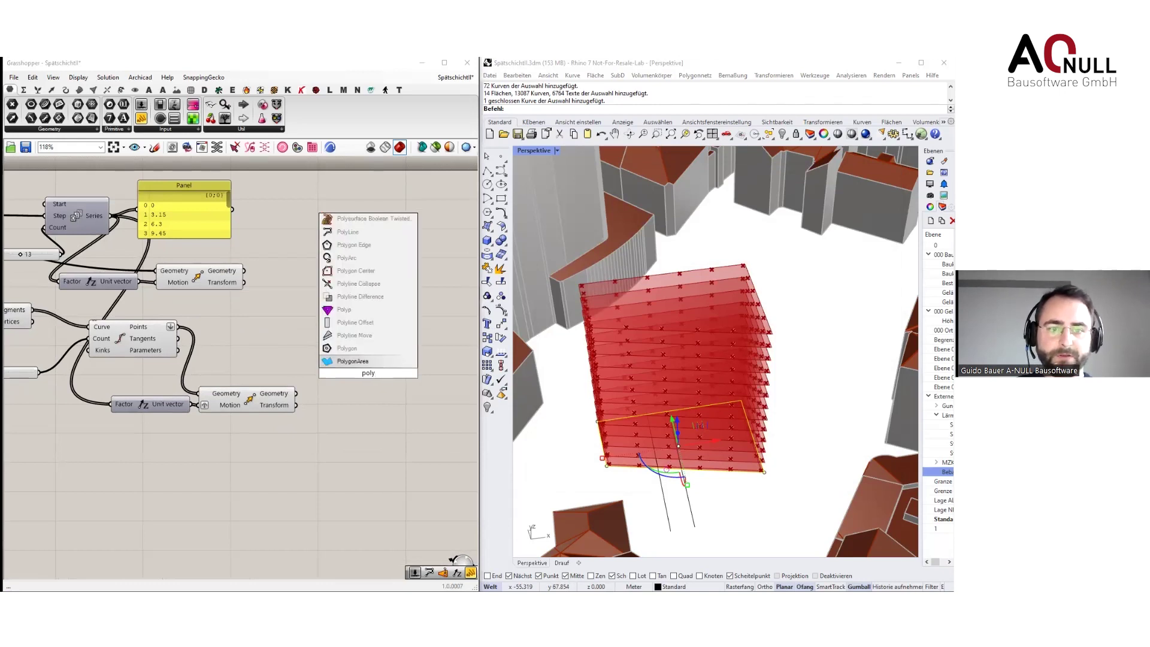
left_click(366, 232)
left_click(331, 477)
Add a Flip Matrix component and route the moved points through it into the Vertices input of PolyLine
double_click(352, 458)
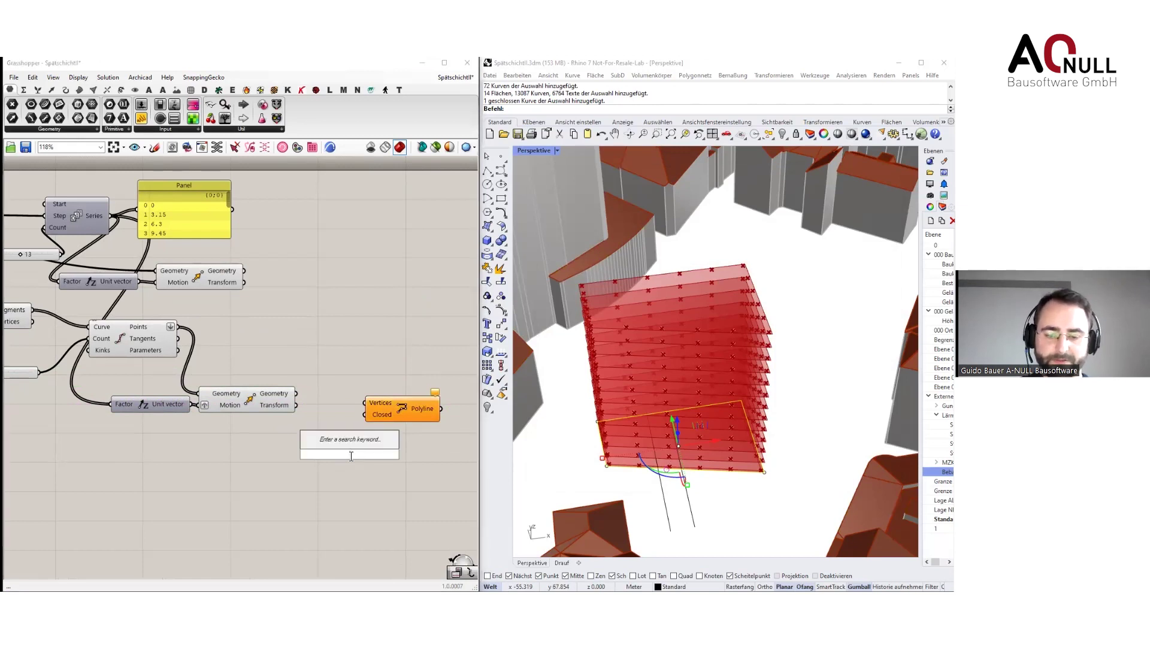
type("flip")
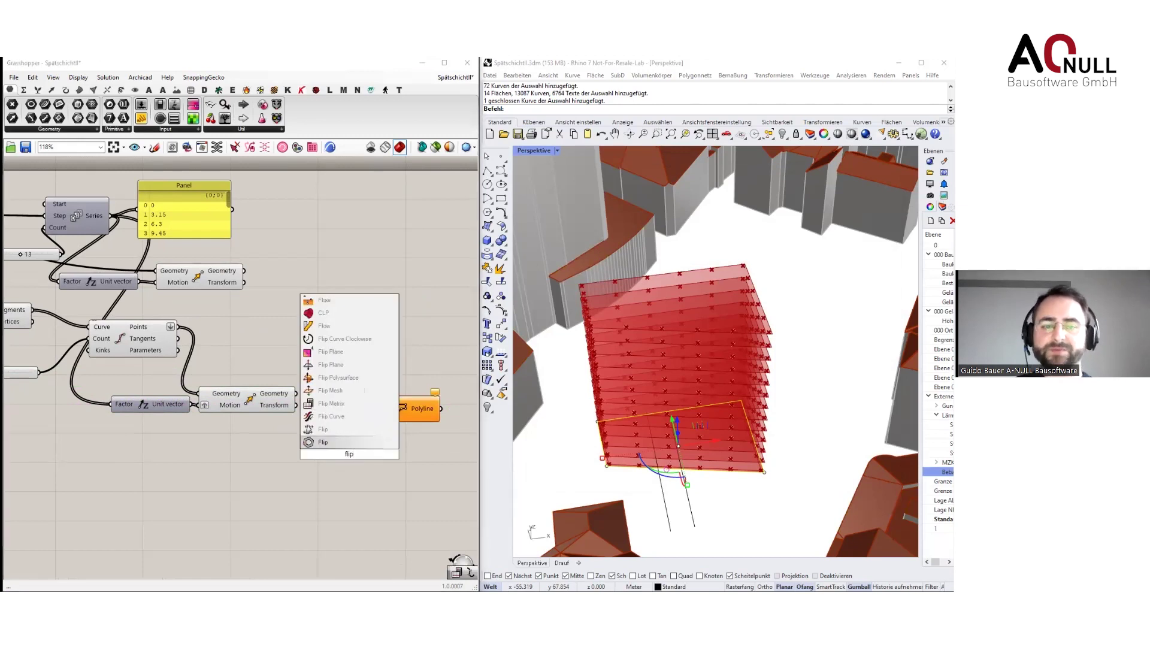
left_click(329, 404)
left_click_drag(298, 394, 367, 402)
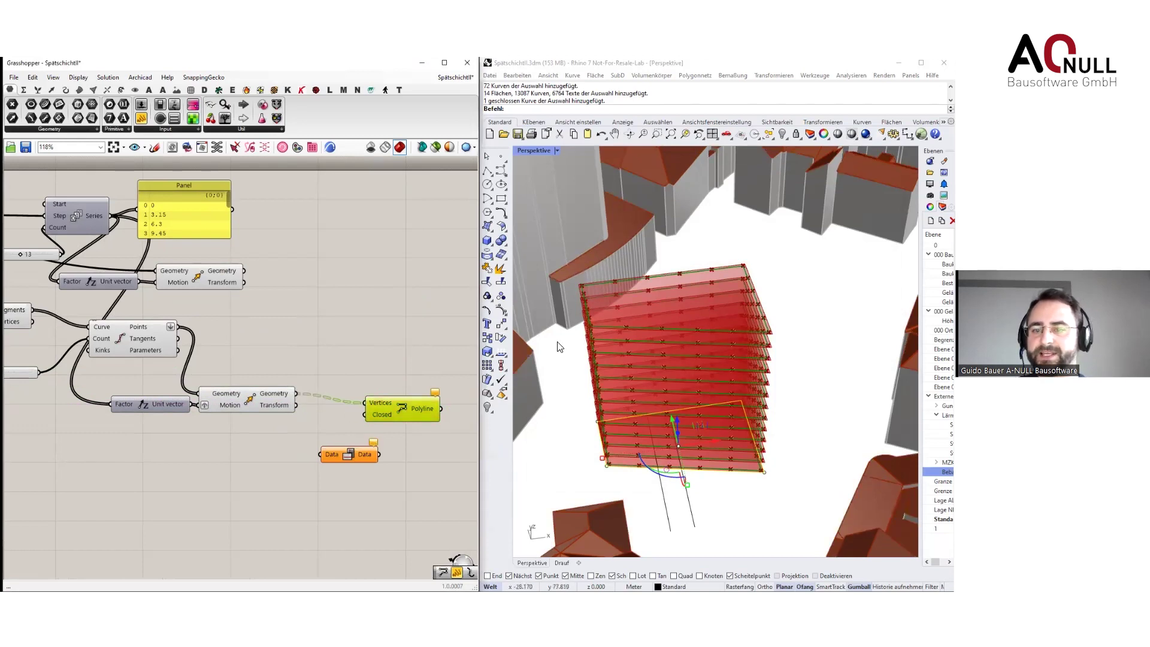
left_click_drag(325, 419, 370, 405)
left_click(389, 413)
right_click_drag(385, 459, 359, 458)
Add an Explode component after PolyLine and connect the Polyline output to its Curve input
double_click(360, 458)
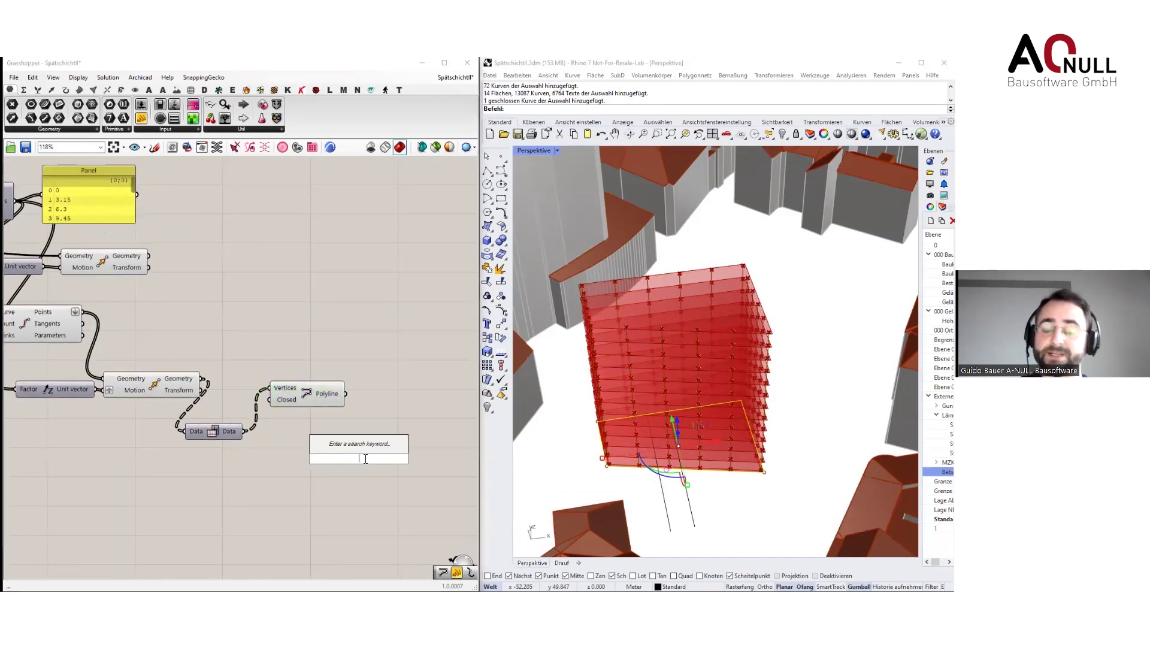
type("exp")
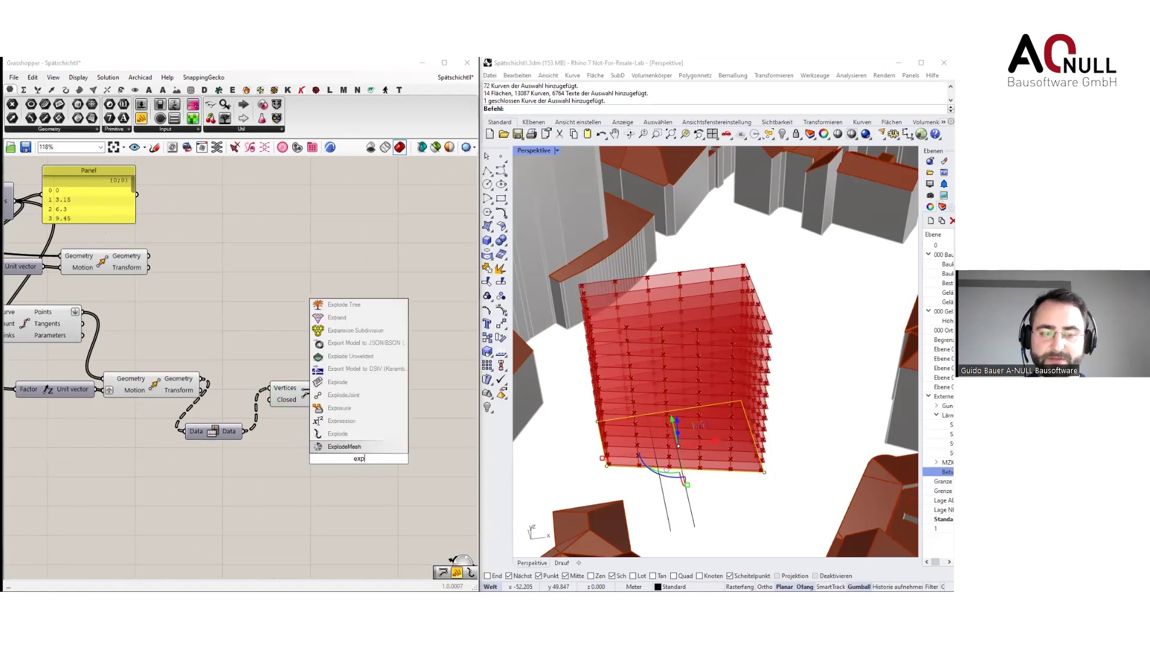
left_click(335, 432)
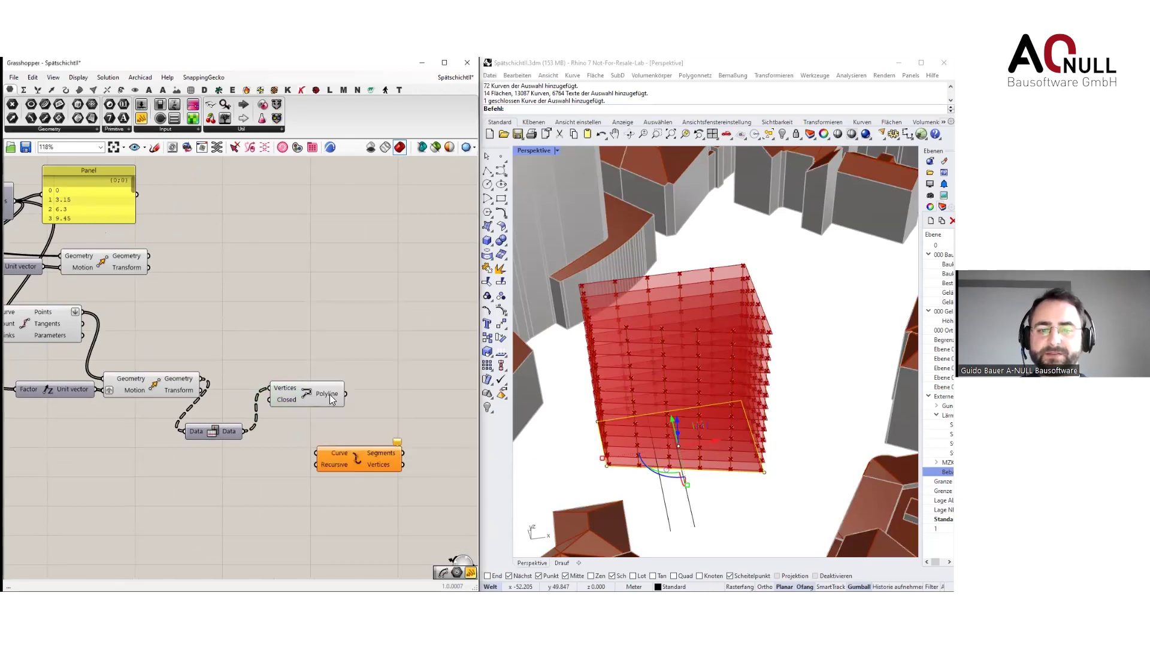
left_click_drag(346, 394, 317, 452)
right_click_drag(358, 452, 317, 460)
left_click_drag(317, 460, 372, 419)
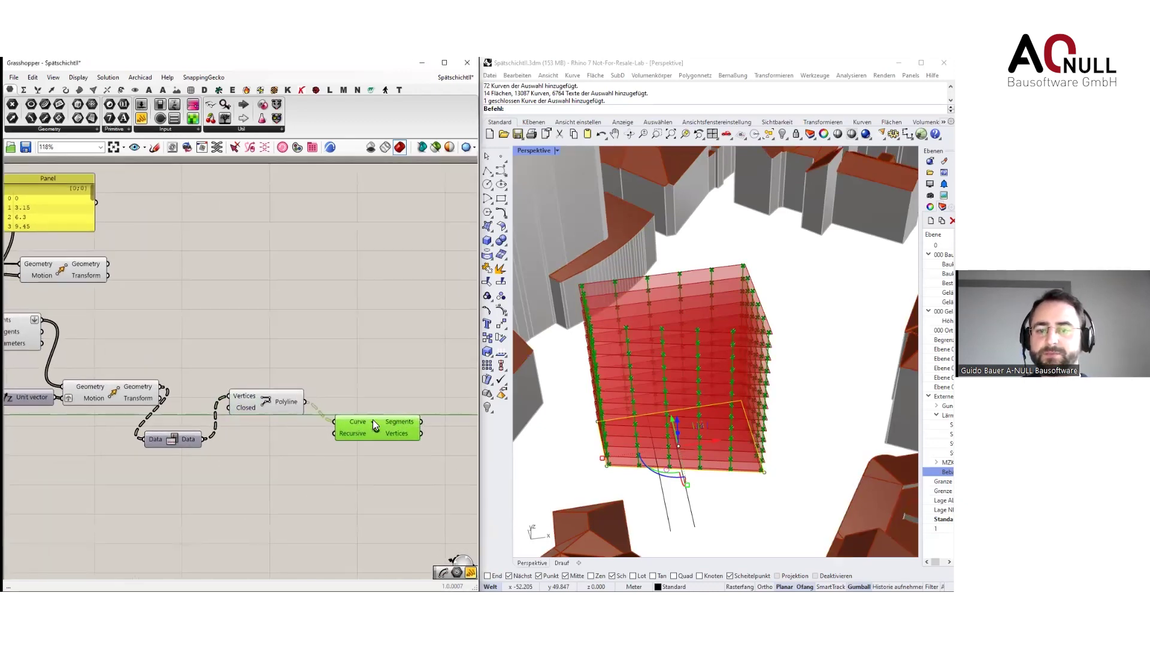
left_click(356, 466)
Reshape the site outline curve in Rhino by moving its front corner point outward
right_click_drag(674, 412, 769, 466)
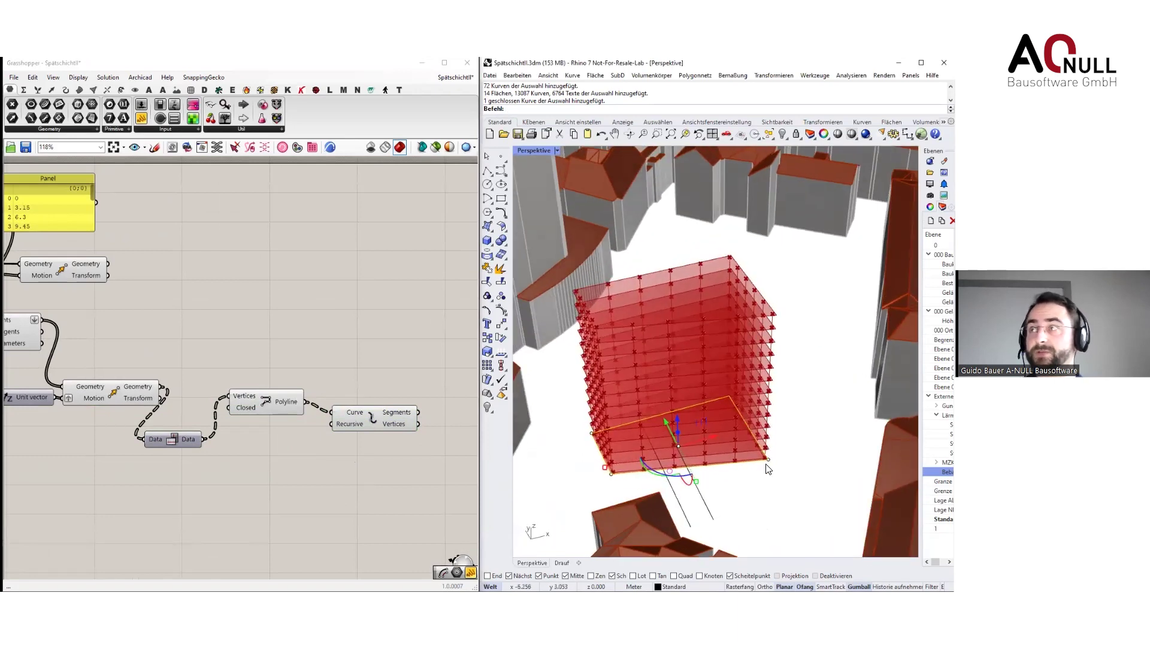
left_click(769, 460)
right_click_drag(775, 471, 741, 504)
mouse_move(769, 459)
left_mouse_down()
mouse_move(828, 424)
mouse_move(752, 471)
left_mouse_up()
left_click_drag(772, 459, 827, 427)
Set the Divide Curve count slider to 11 and the Series count slider to 14
scroll(146, 308, "down", 1)
right_click_drag(114, 309, 360, 349)
left_click_drag(136, 397, 147, 398)
left_click_drag(166, 297, 173, 301)
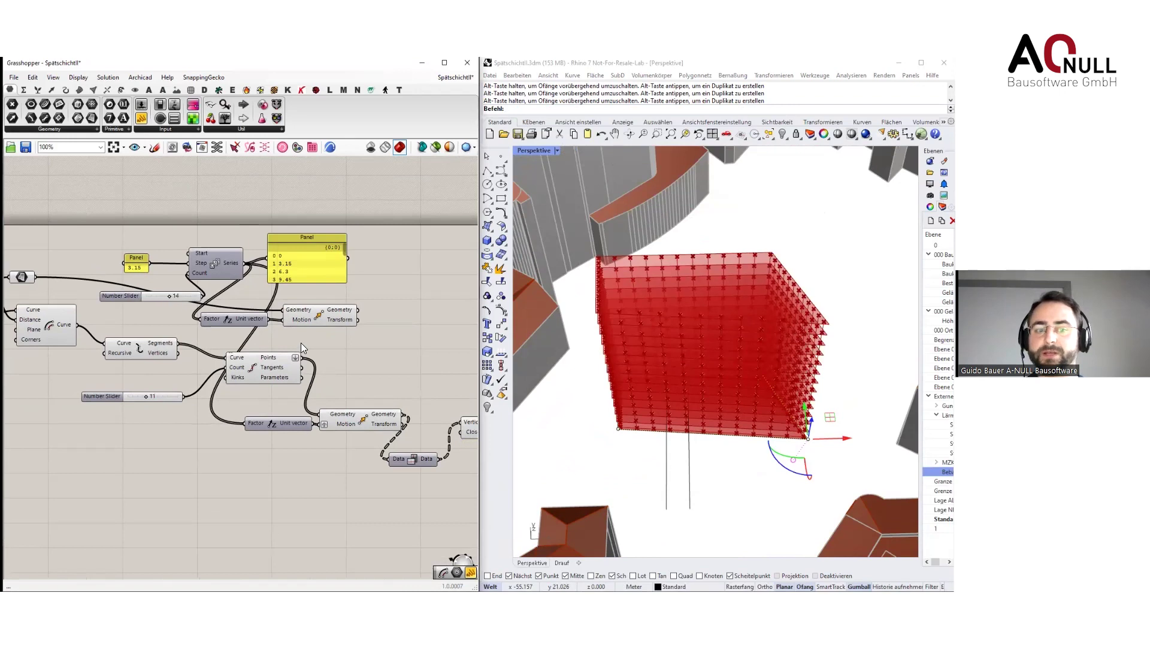
Add an Area component and connect the moved floor surfaces to its Geometry input
right_click_drag(365, 343, 349, 351)
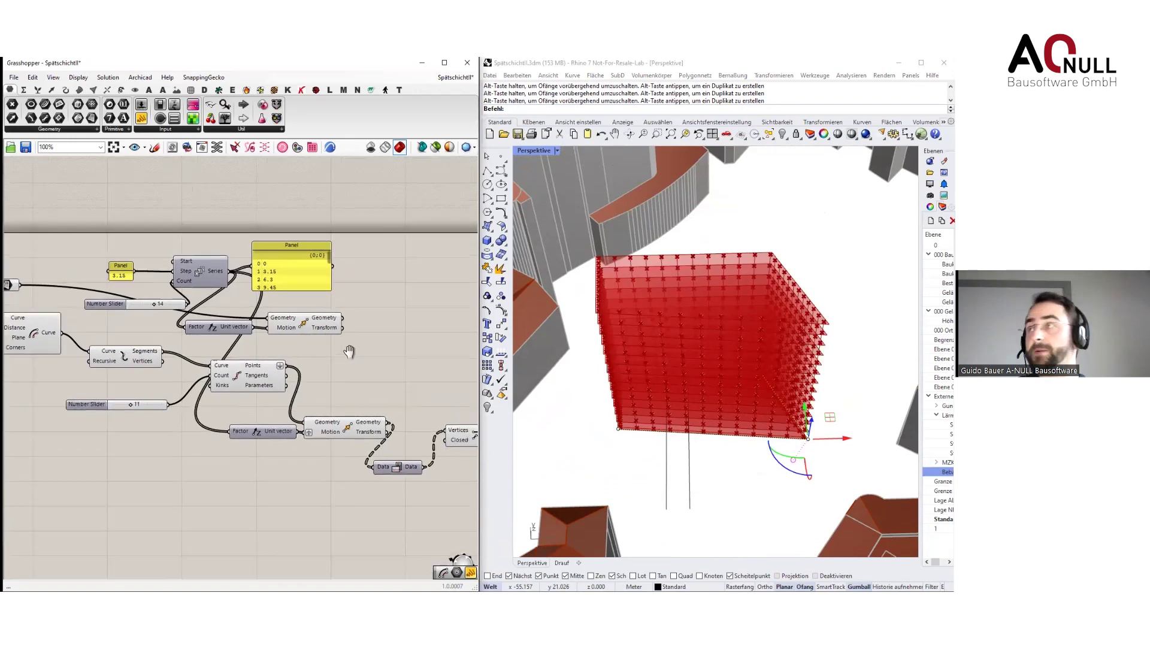
double_click(380, 315)
type("are")
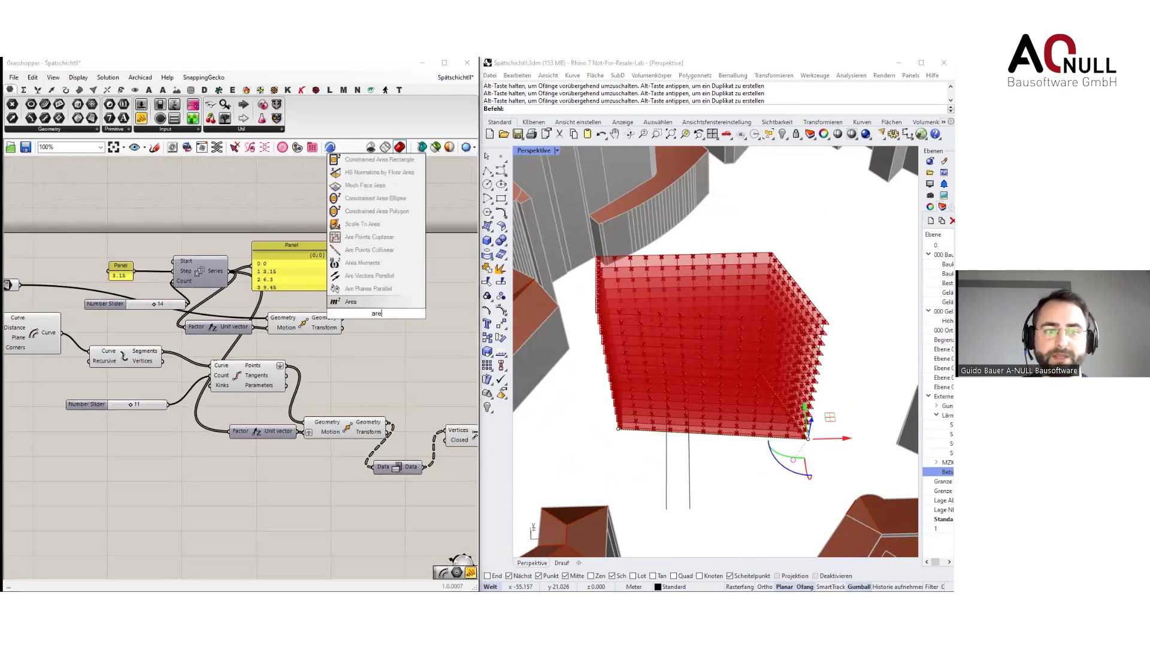
left_click(357, 301)
left_click_drag(340, 317, 369, 324)
right_click_drag(352, 351, 265, 365)
Add a Panel and connect the Area output to it to read each floor's area
double_click(412, 338)
type("//")
left_click(405, 330)
left_click_drag(351, 330, 411, 378)
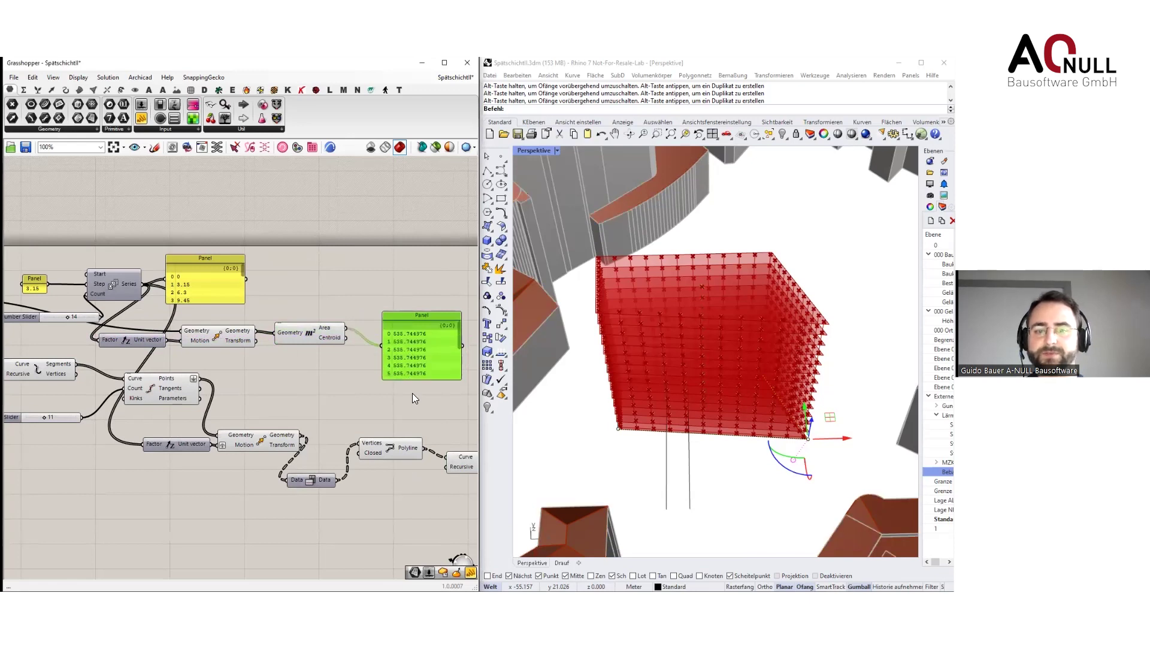
Move the front corner point of the site outline curve inward to reduce the floor areas
right_click_drag(412, 393, 354, 379)
left_click_drag(808, 438, 766, 468)
mouse_move(827, 426)
left_mouse_down()
mouse_move(767, 461)
mouse_move(815, 413)
left_mouse_up()
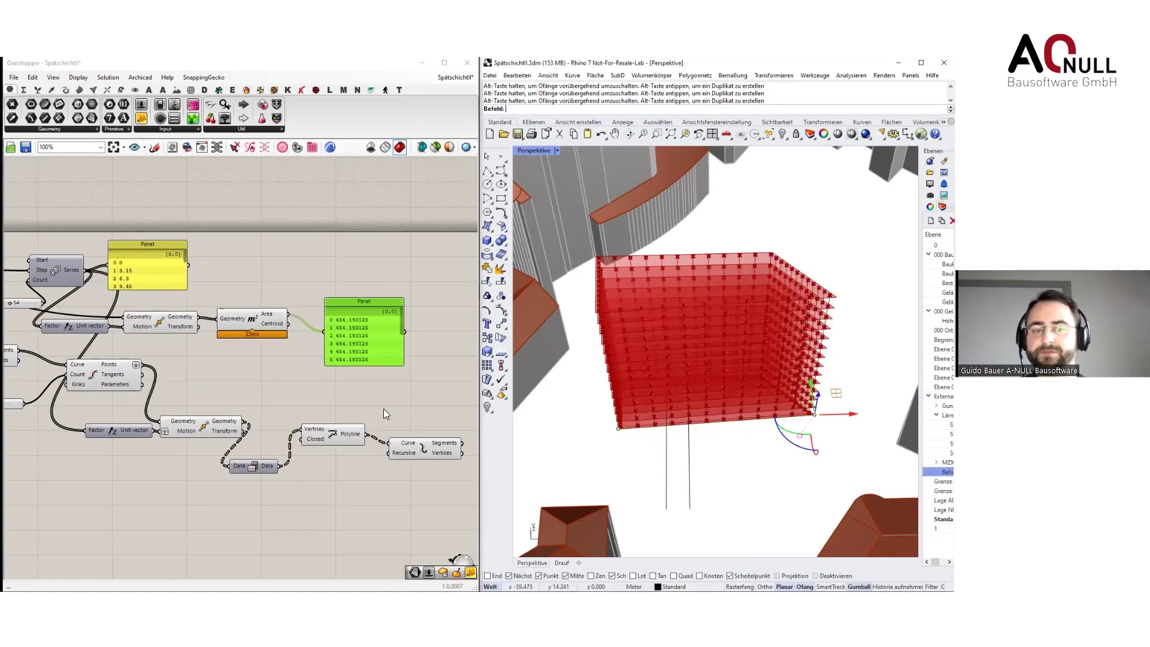
Delete the area panel and the panel showing the Series values
key("Delete")
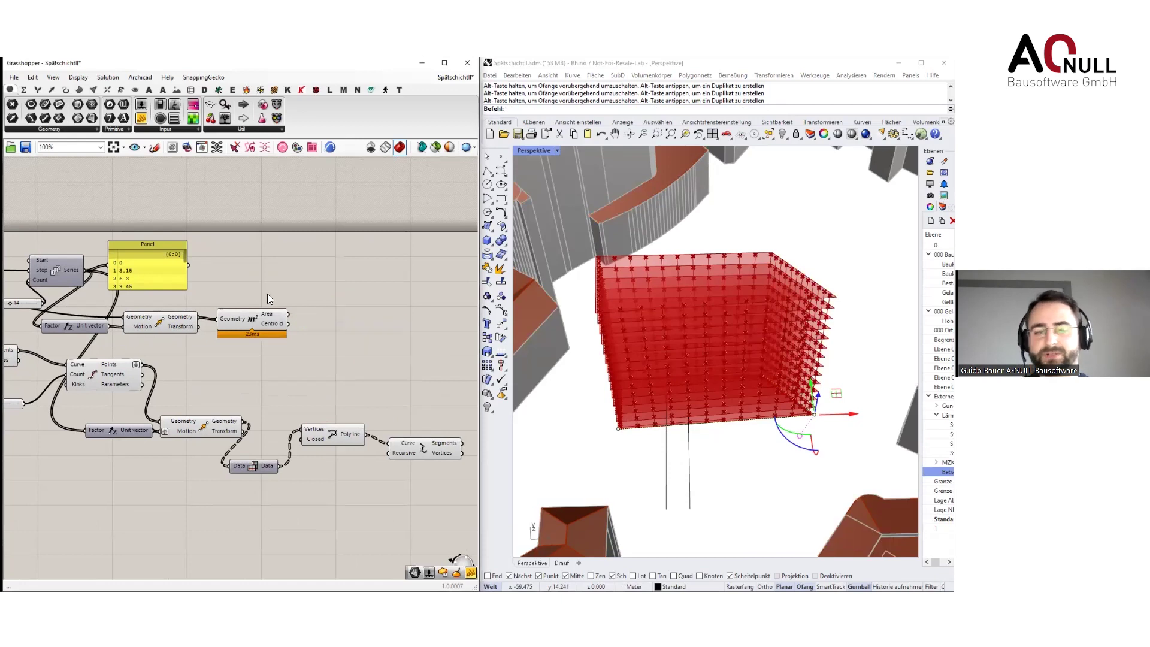
left_click(136, 259)
key("Delete")
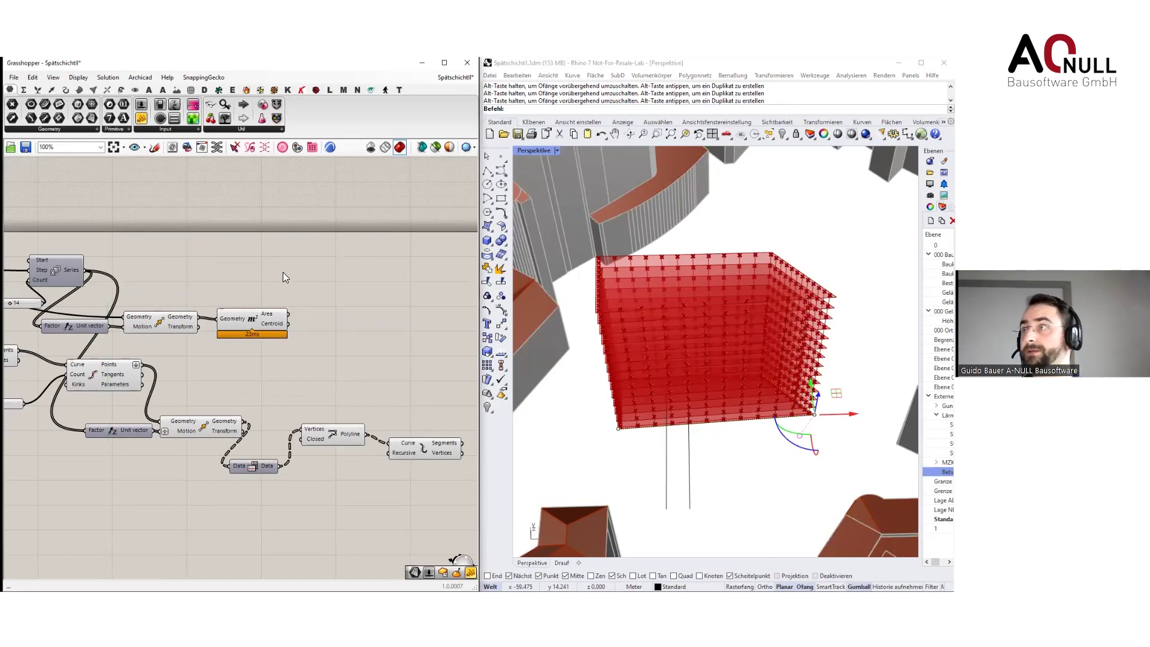
scroll(282, 288, "down", 3)
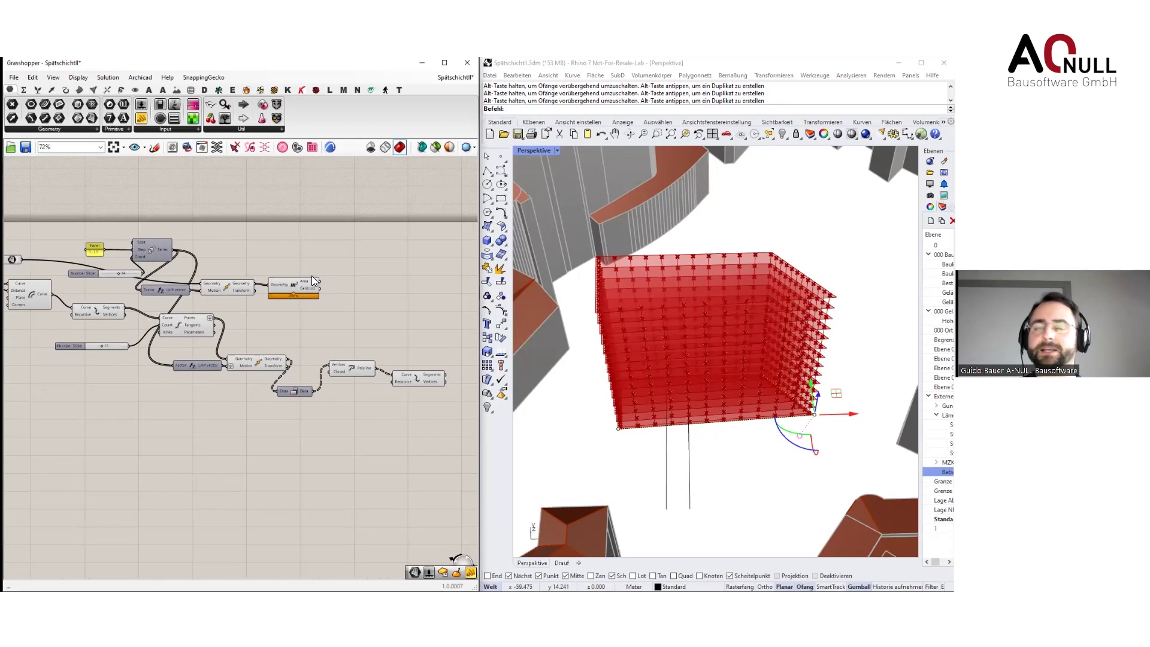
scroll(313, 278, "down", 2)
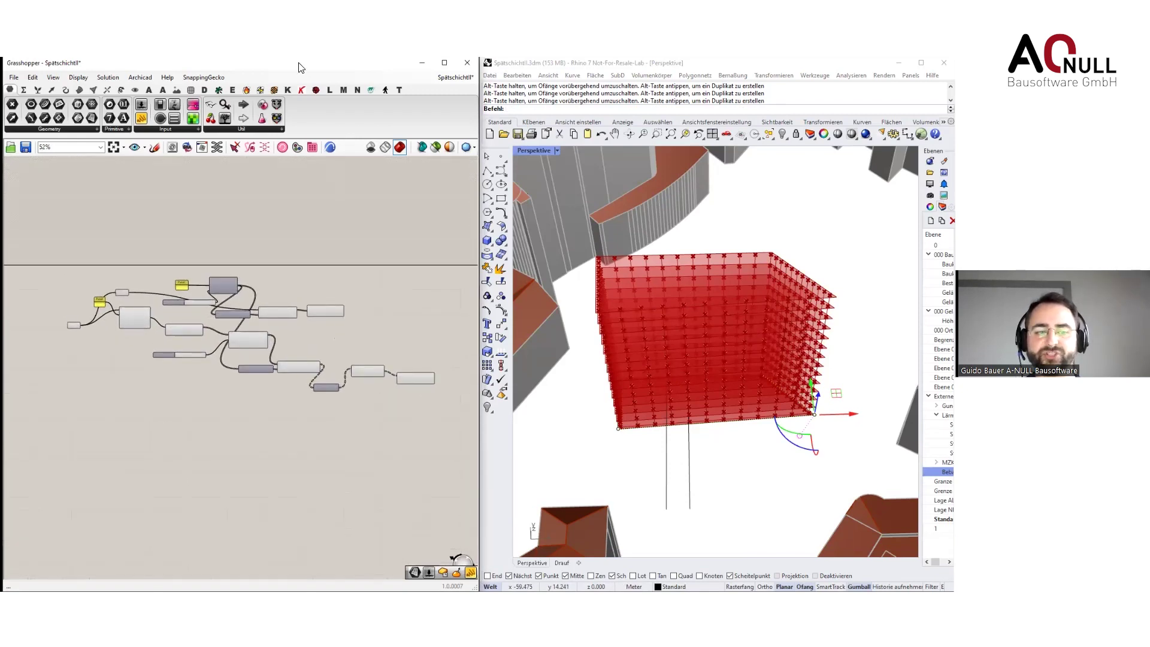
Resize and arrange the Grasshopper window so that the Archicad 3D view shows above it
key("super+Right")
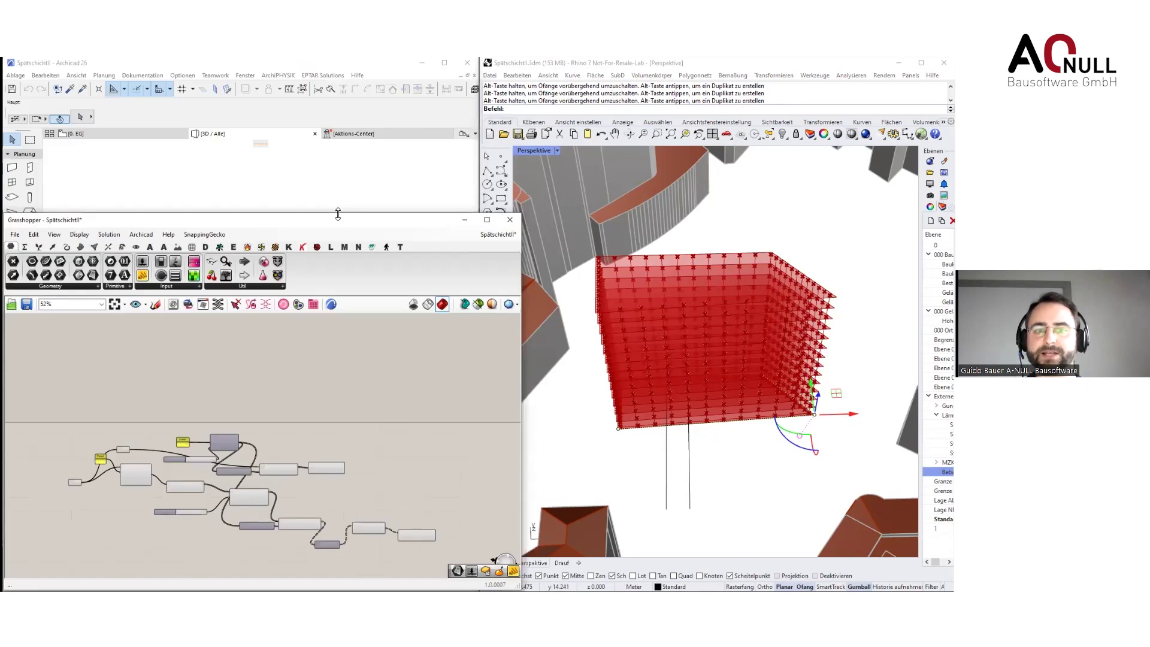
left_click_drag(338, 214, 338, 277)
left_click(352, 68)
mouse_move(353, 79)
left_mouse_down()
mouse_move(354, 88)
mouse_move(357, 75)
left_mouse_up()
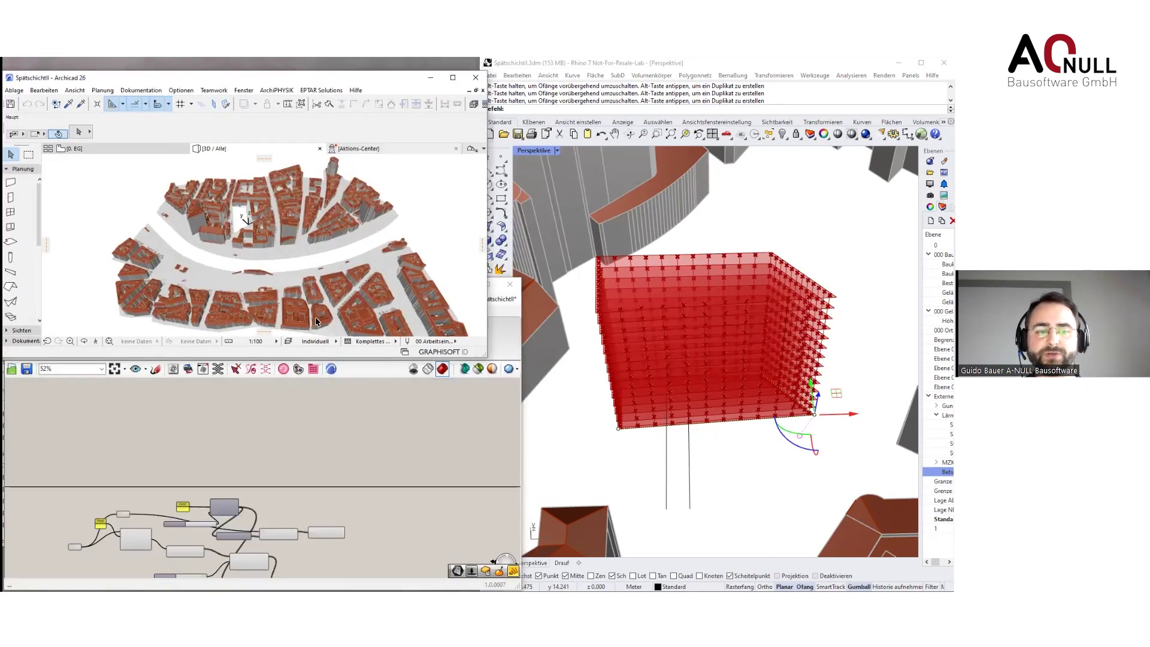
left_click(359, 430)
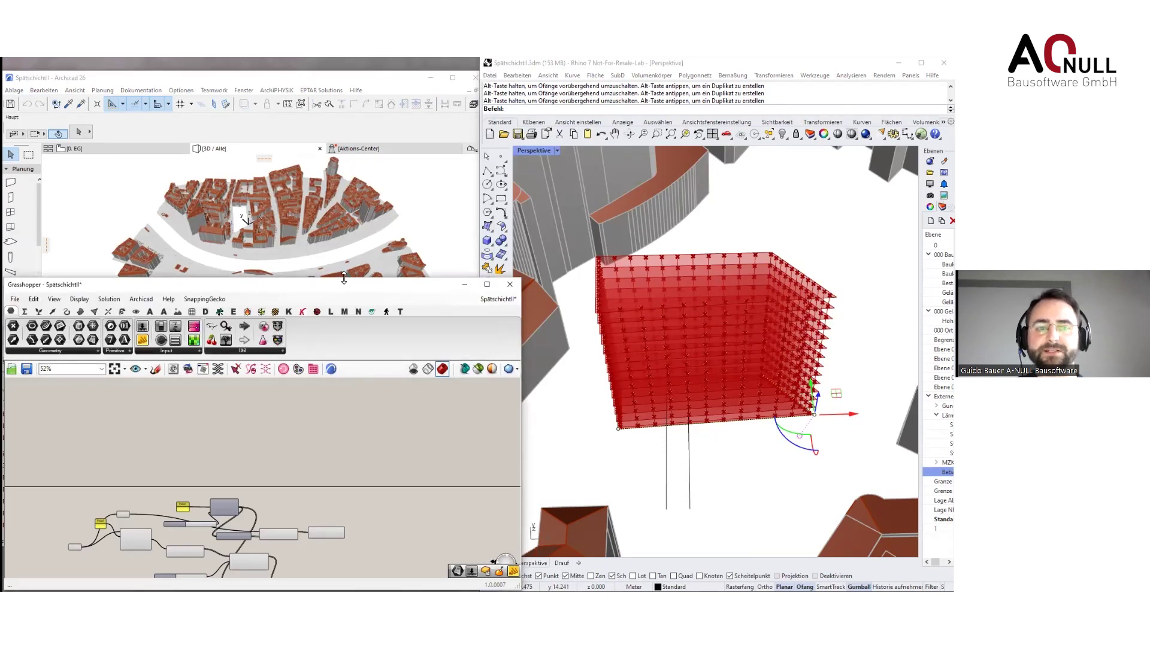
left_click(293, 80)
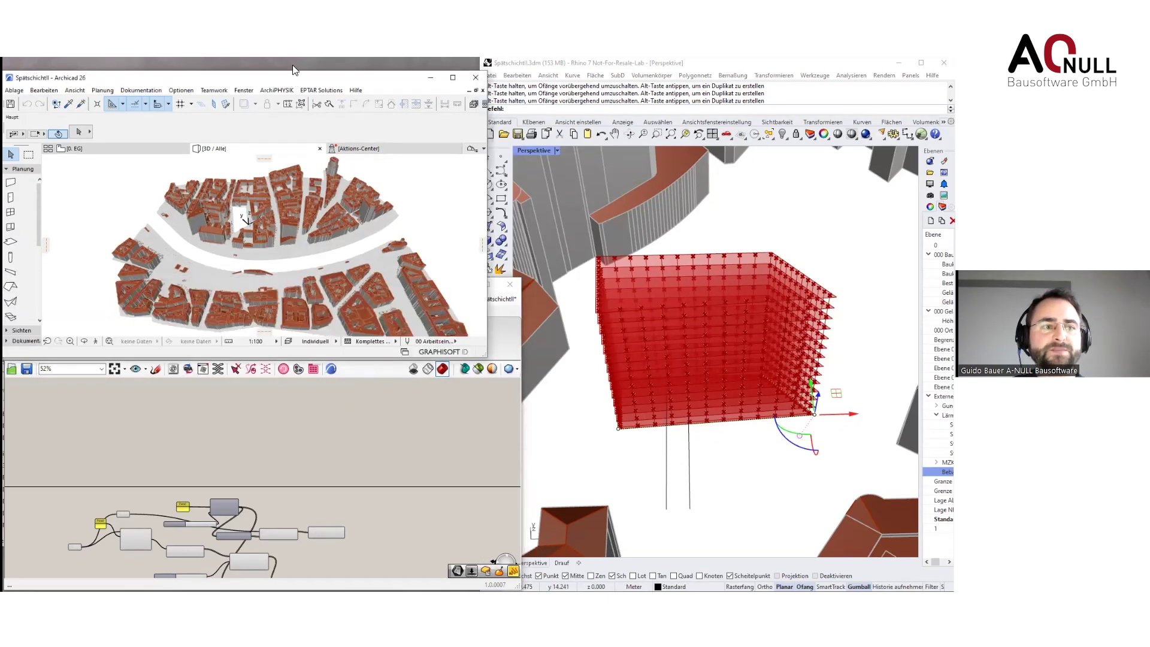
left_click(388, 414)
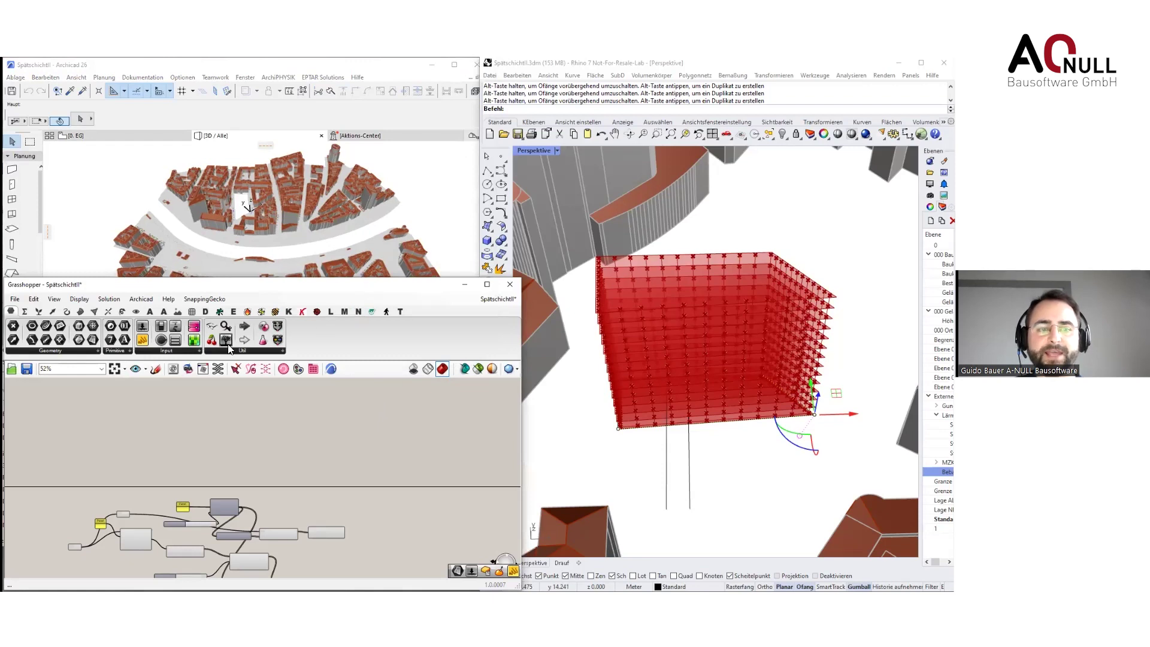
Examine the Archicad component groups in Grasshopper: Design, Settings and Deconstruct
left_click(150, 312)
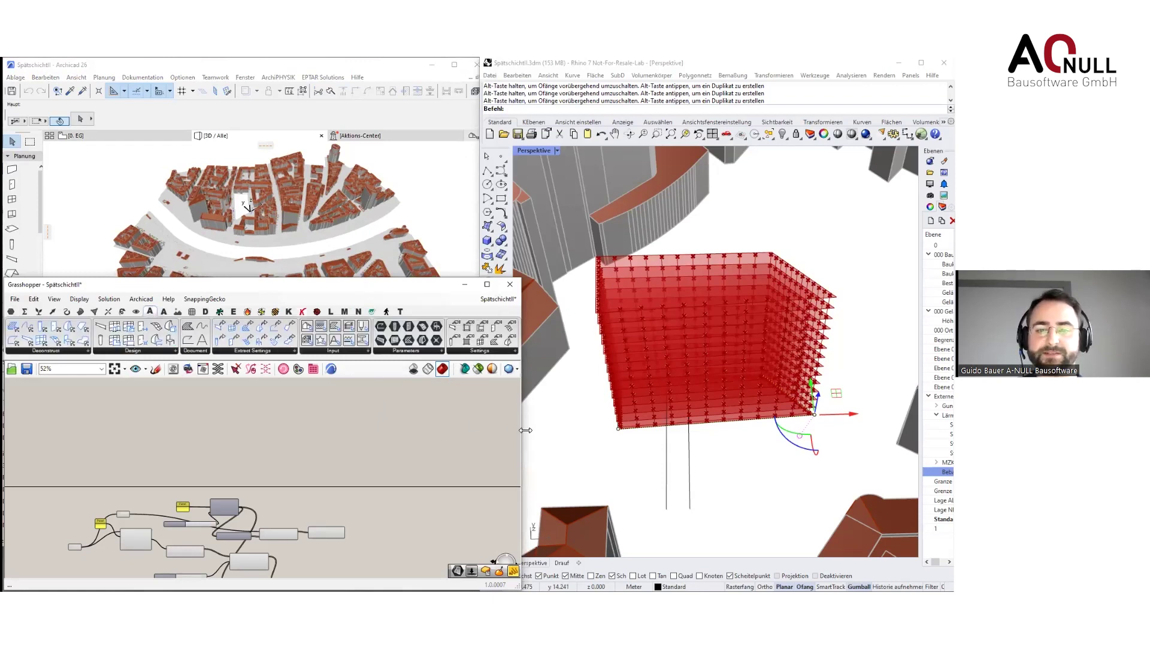
left_click_drag(526, 430, 515, 430)
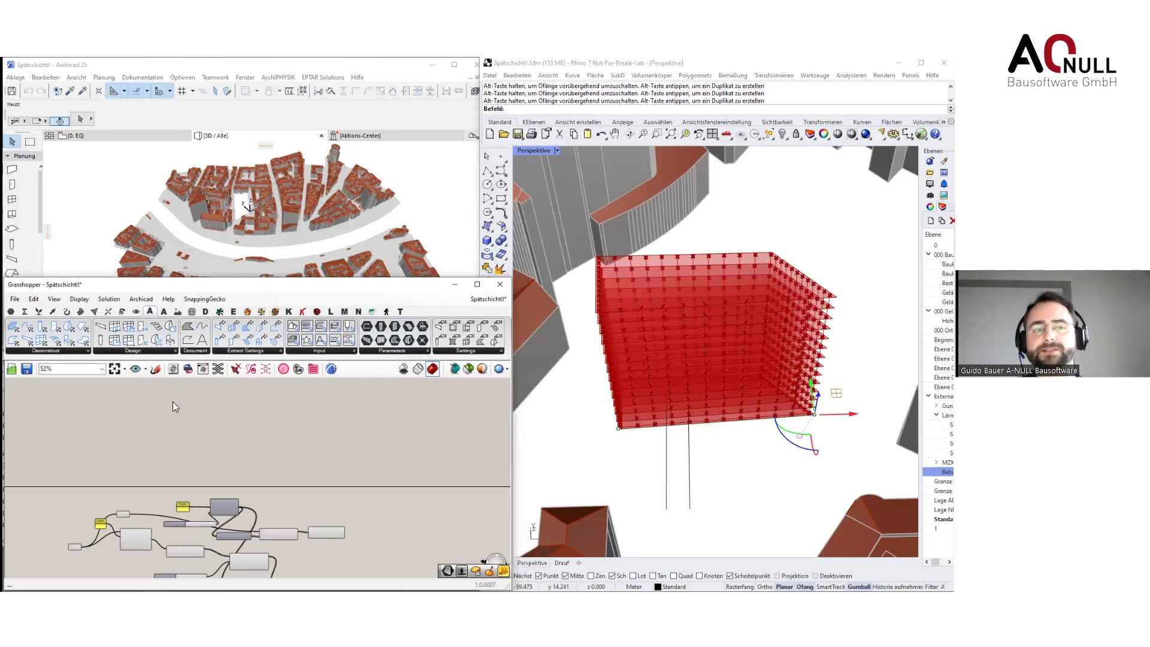
left_click(143, 352)
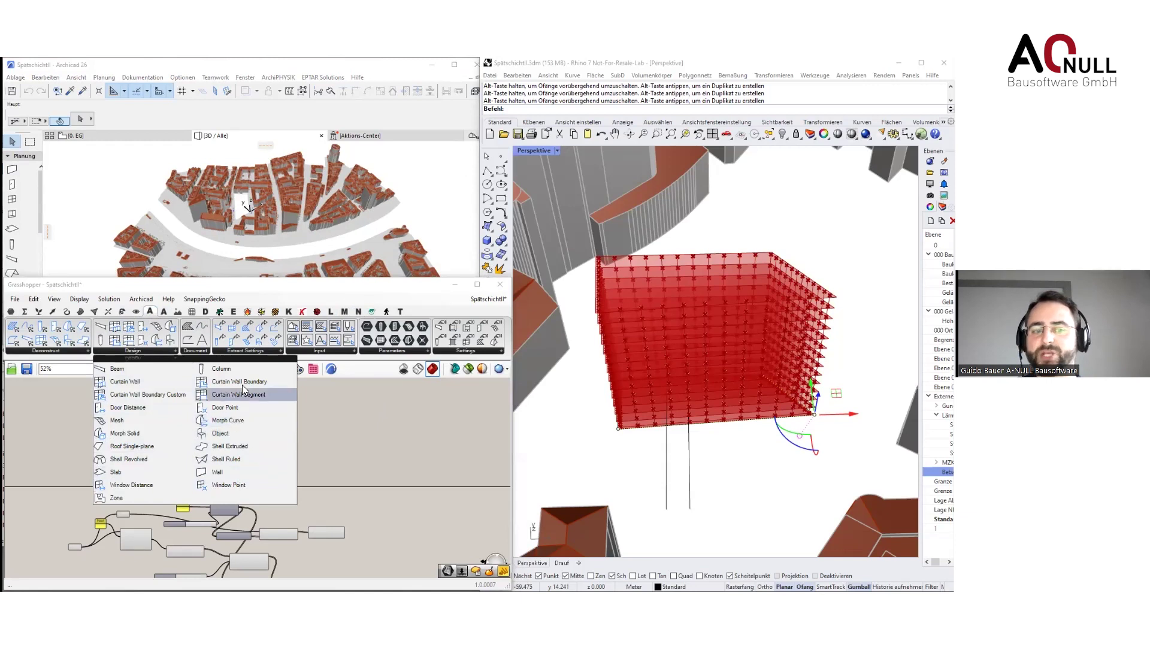
left_click(466, 353)
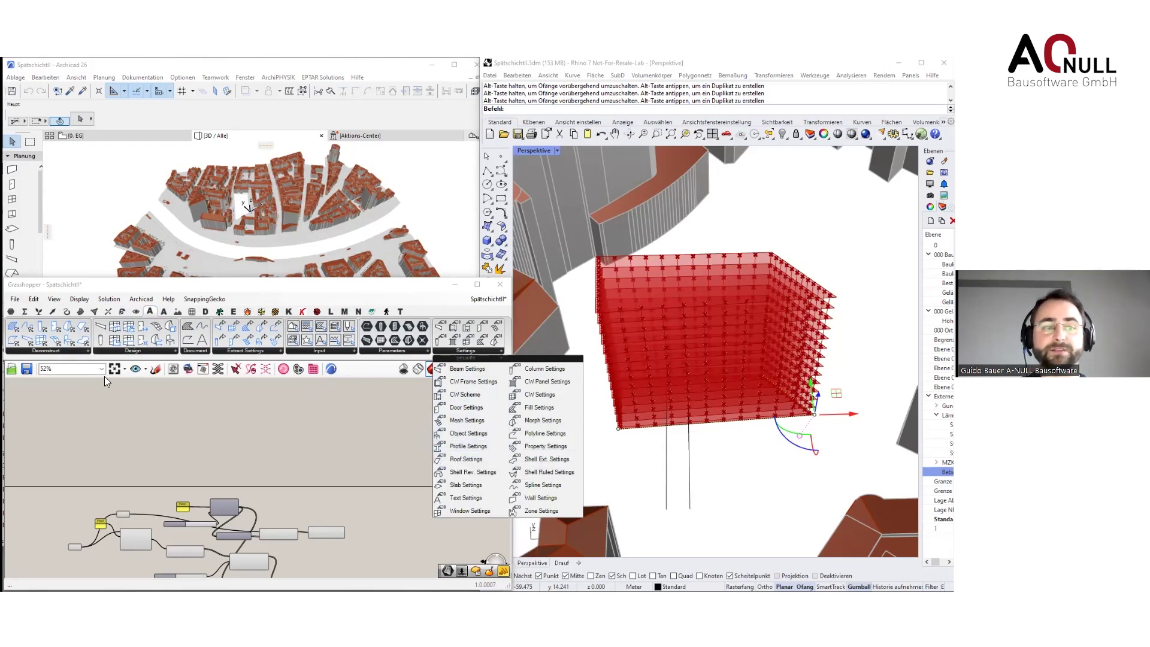
left_click(66, 352)
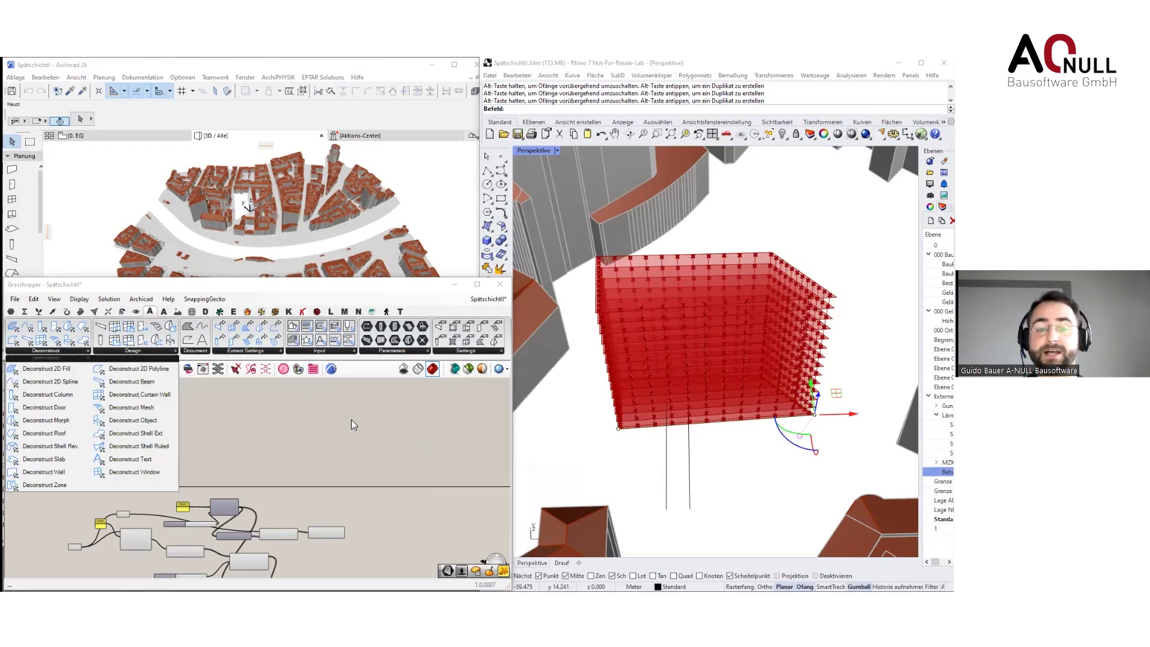
right_click_drag(329, 470, 312, 402)
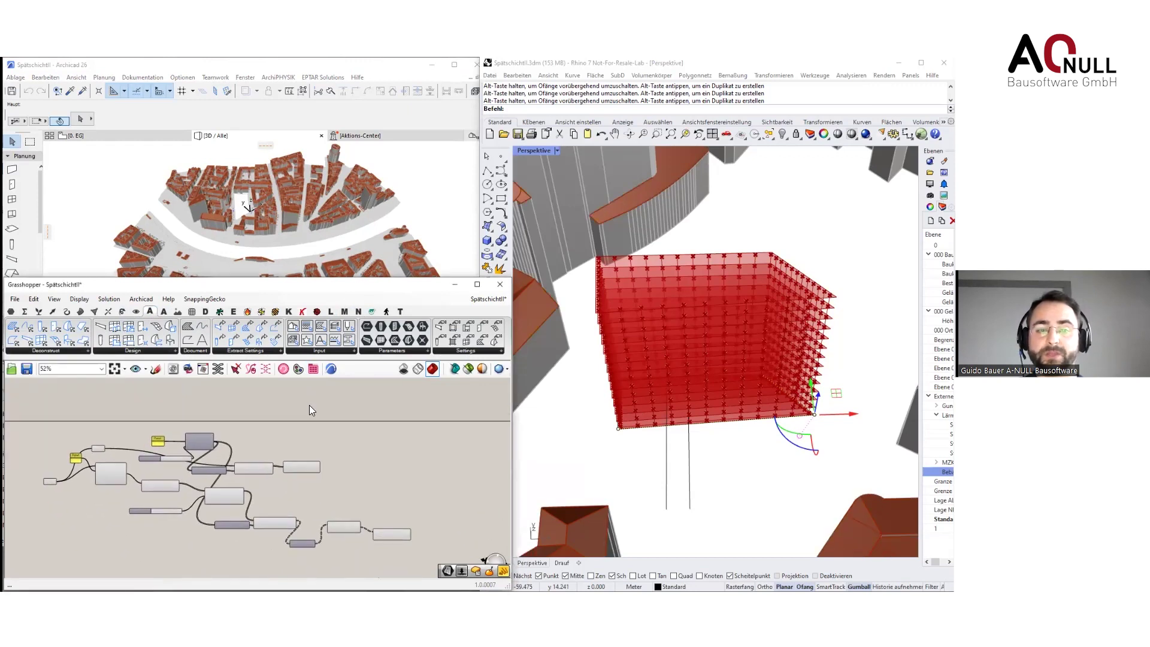
Open the Grasshopper Connection palette in Archicad, place it over the 3D view, and open the Archicad Connection dialog in Grasshopper
left_click(368, 119)
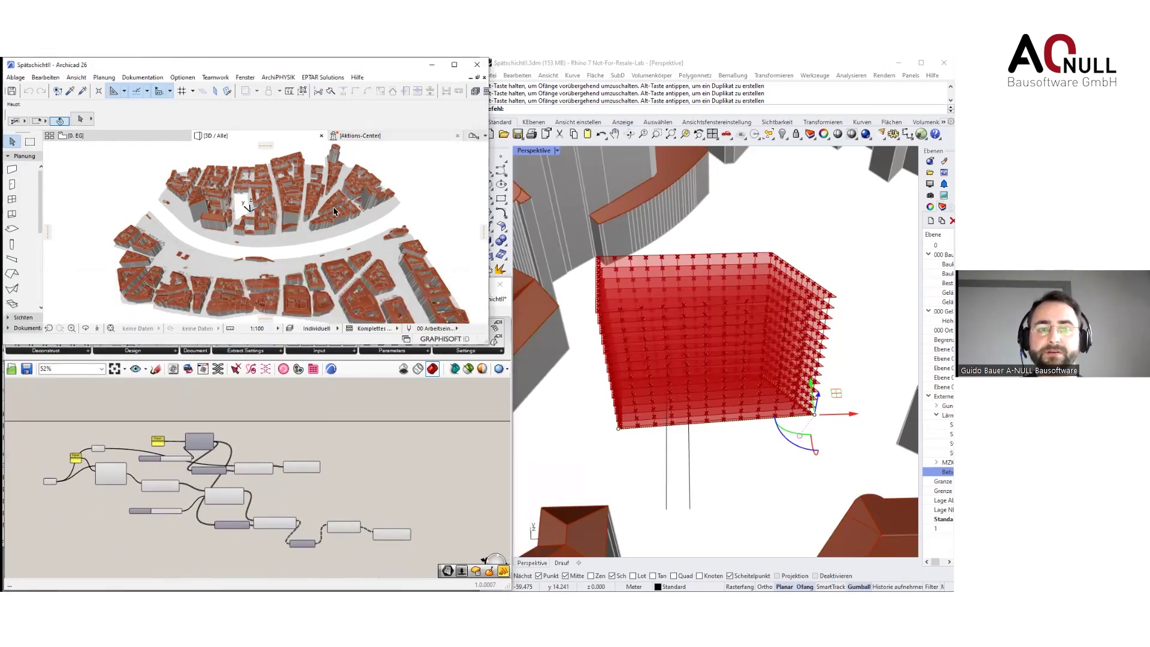
left_click(189, 77)
mouse_move(246, 77)
mouse_move(282, 221)
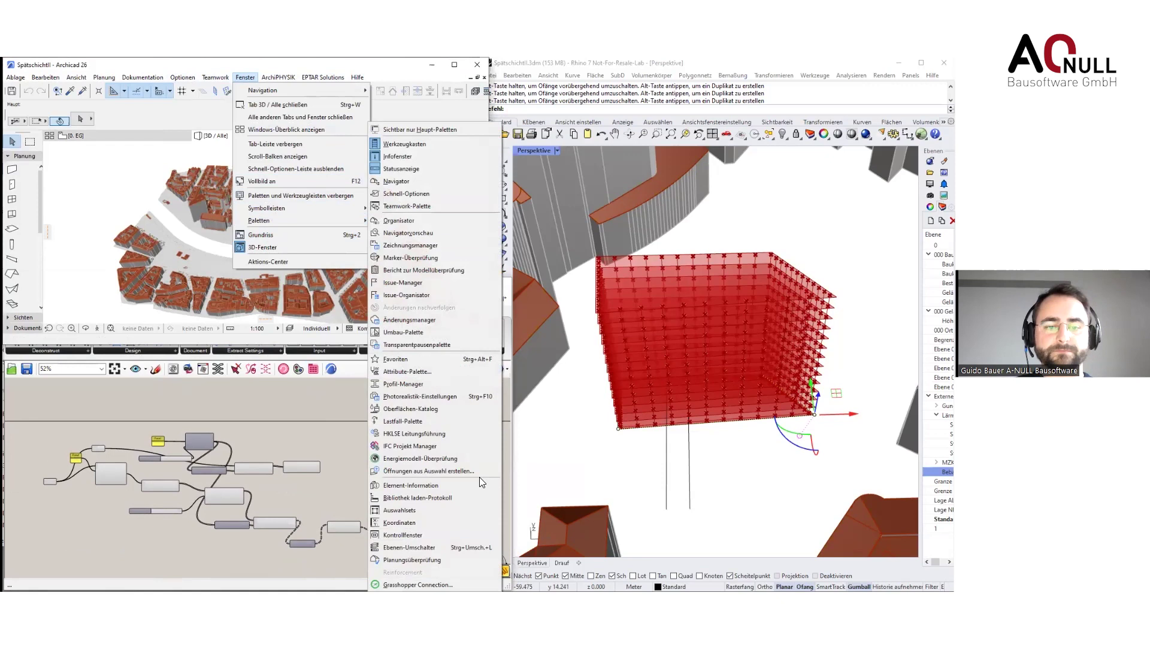
left_click(410, 584)
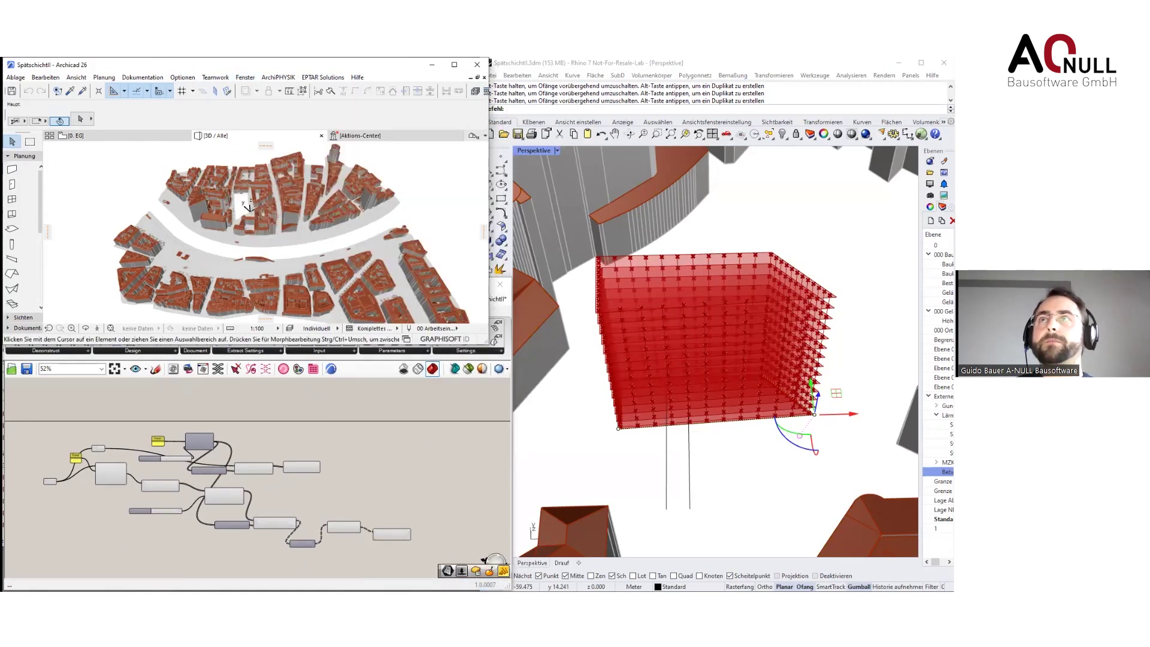
left_click_drag(73, 72, 428, 156)
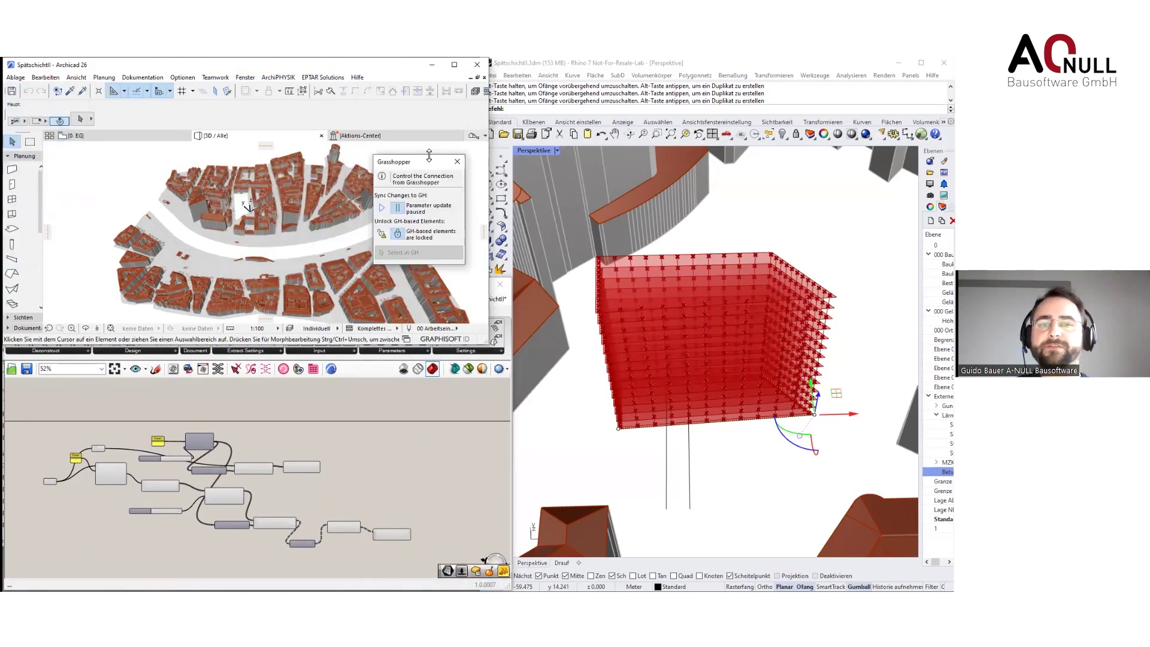
left_click(337, 389)
left_click(331, 371)
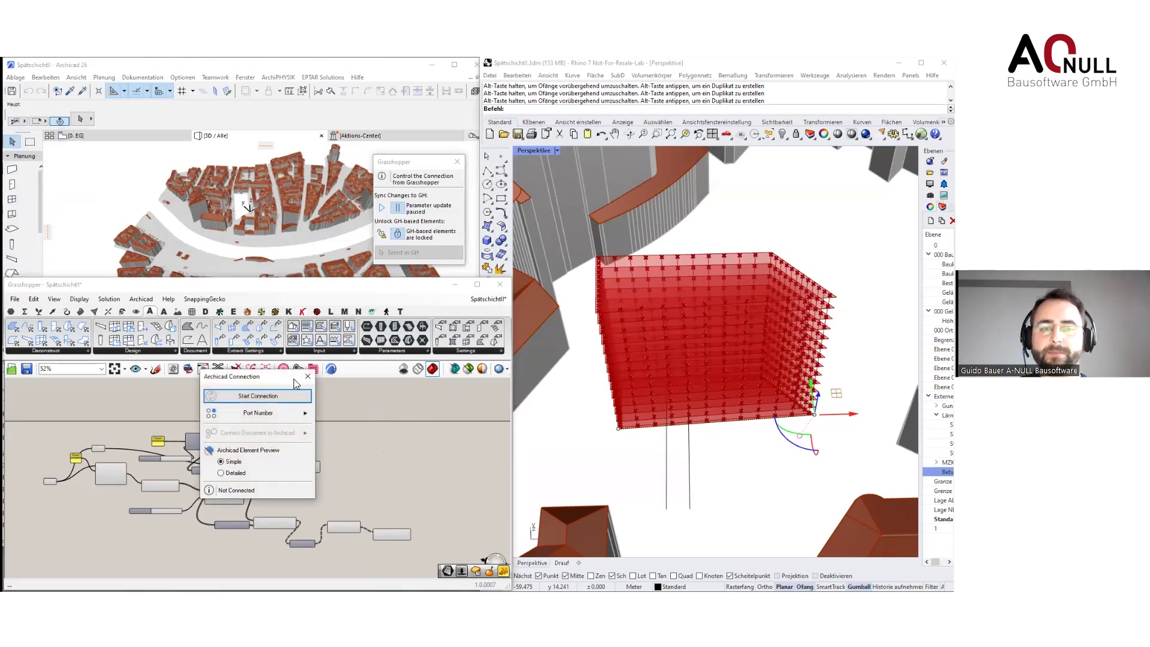
Move the Archicad Connection dialog aside, look up Archicad's port number, and commit port 19724 for the connection in Grasshopper
left_click_drag(278, 381, 451, 397)
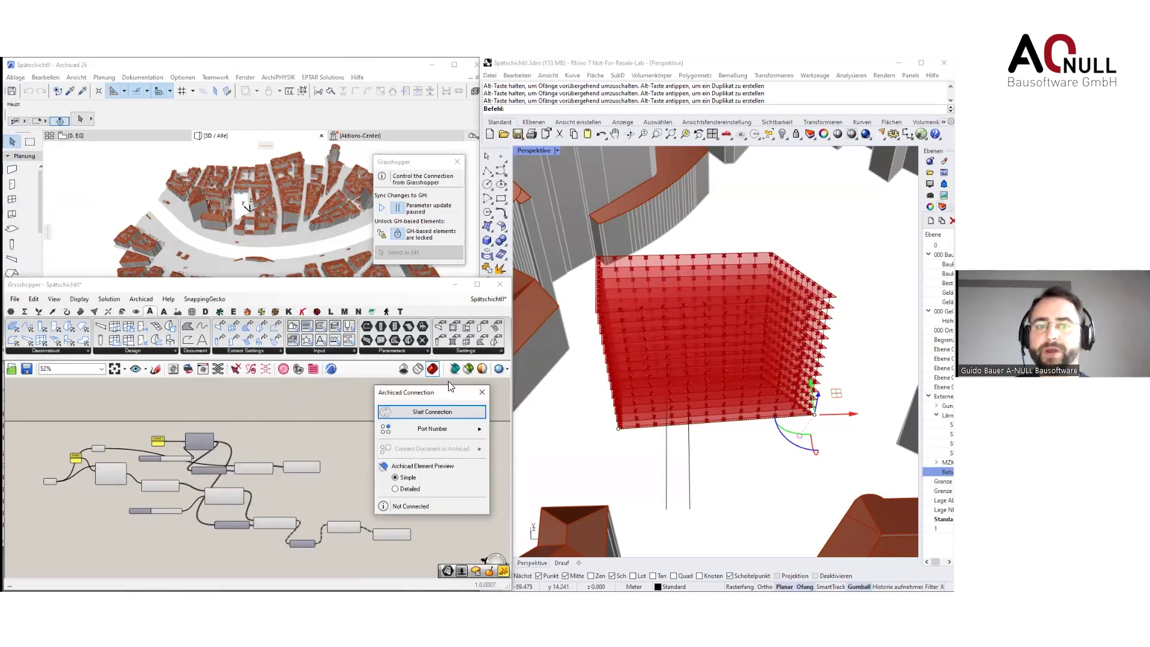
left_click(383, 177)
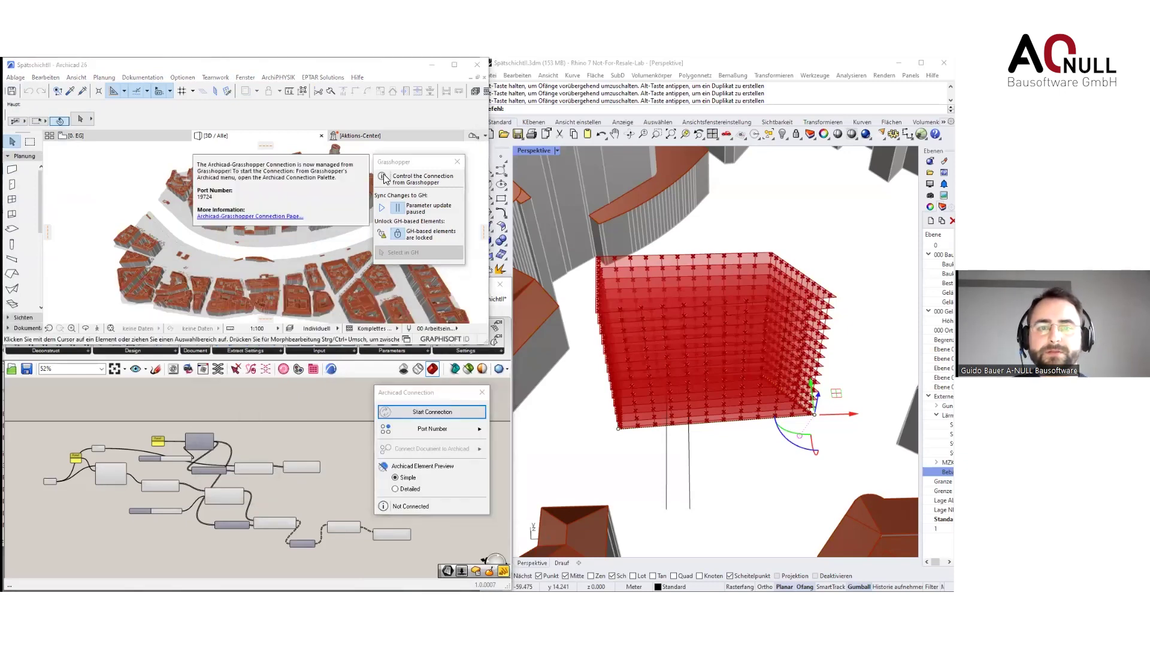
left_click(349, 413)
mouse_move(446, 428)
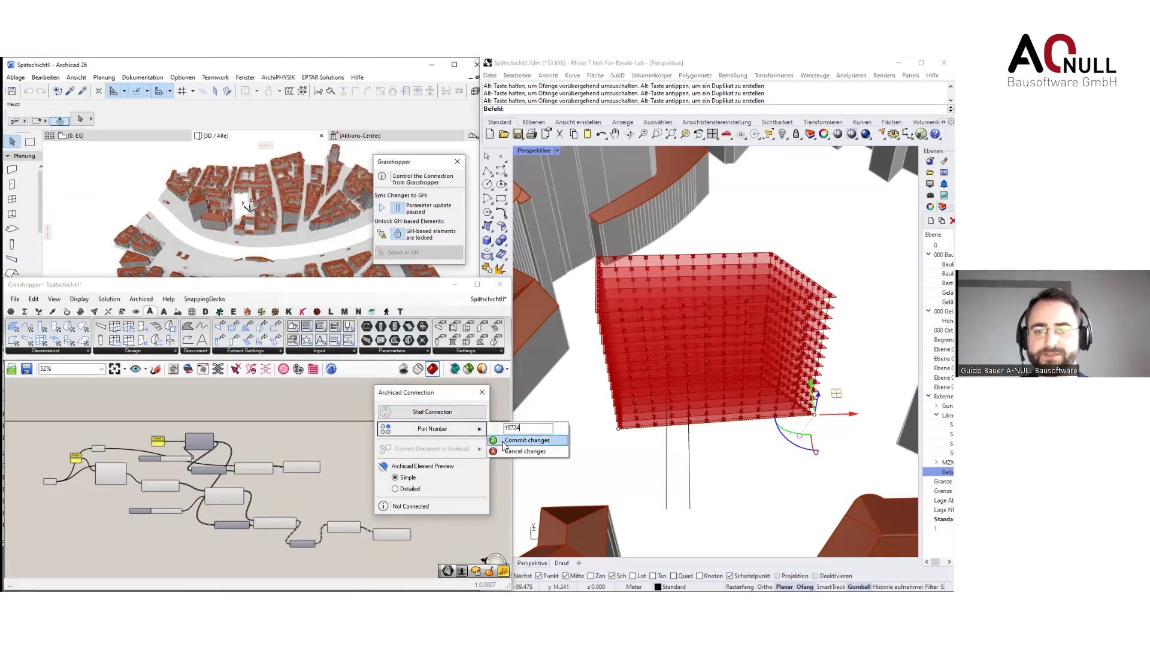
left_click(521, 440)
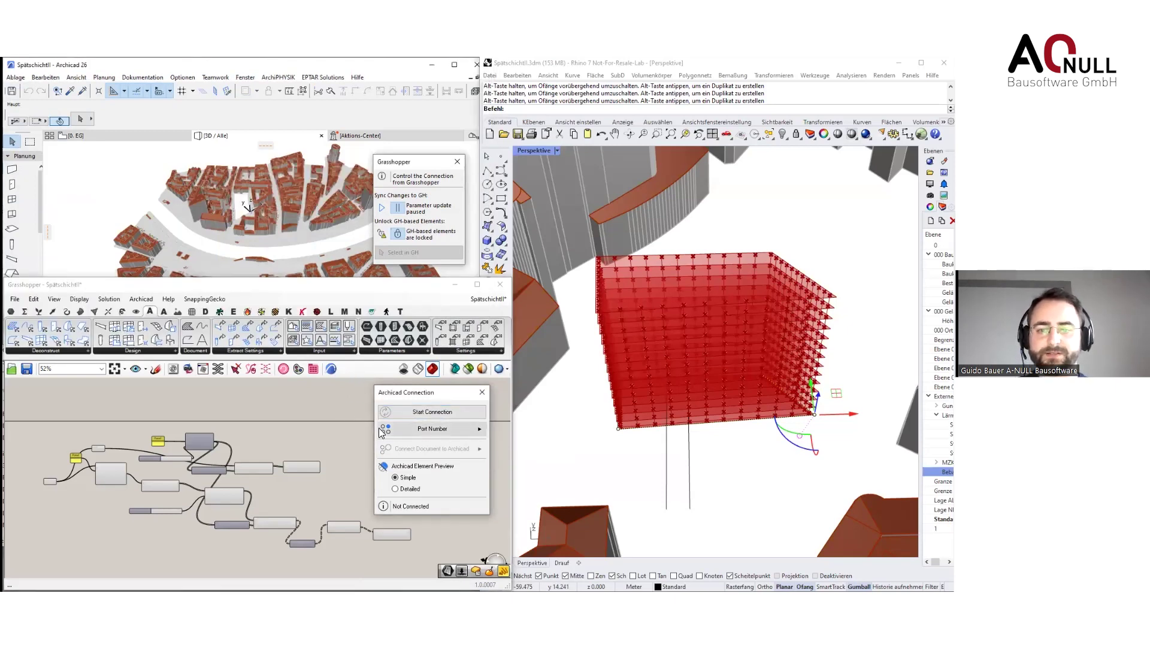
Resume parameter updates and unlock GH-based elements in Archicad, and start the connection from Grasshopper
left_click(382, 207)
left_click(382, 235)
left_click(352, 405)
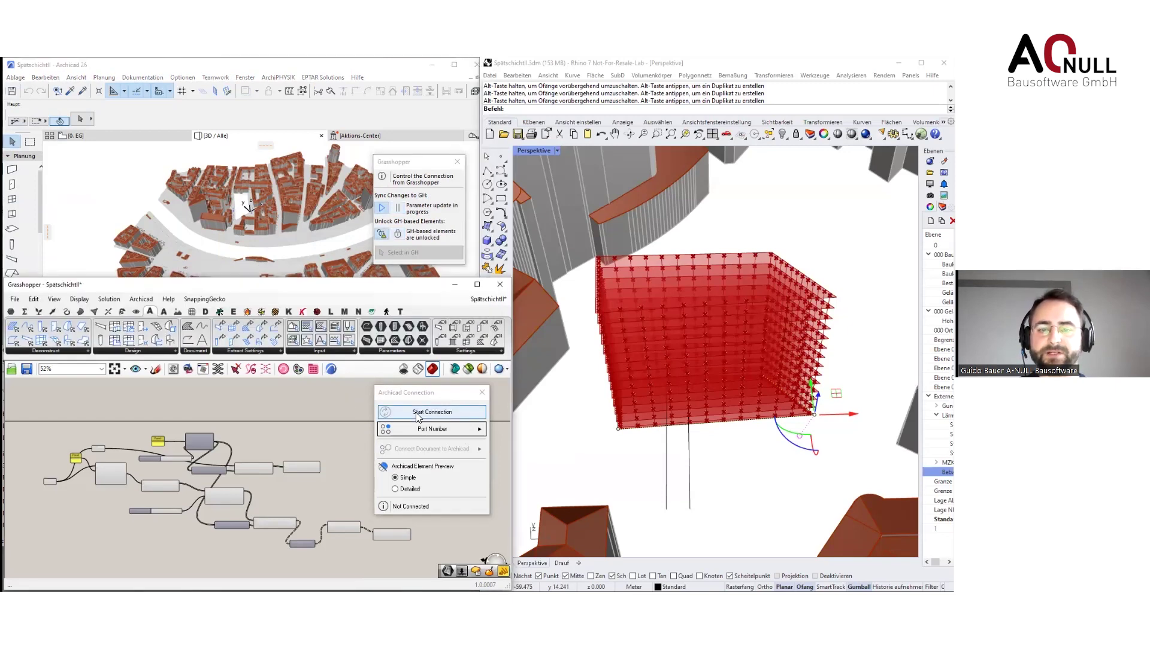
left_click(445, 412)
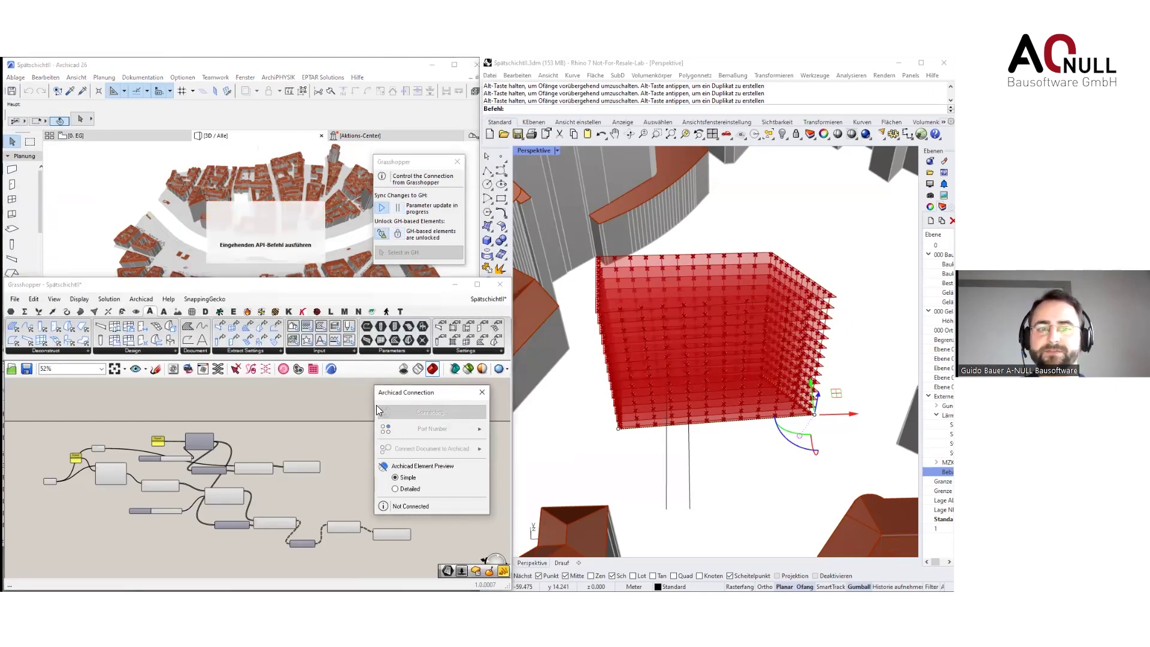
Add an Archicad Slab component beside the Area component and wire the Area output into its Polygon input
scroll(252, 437, "up", 5)
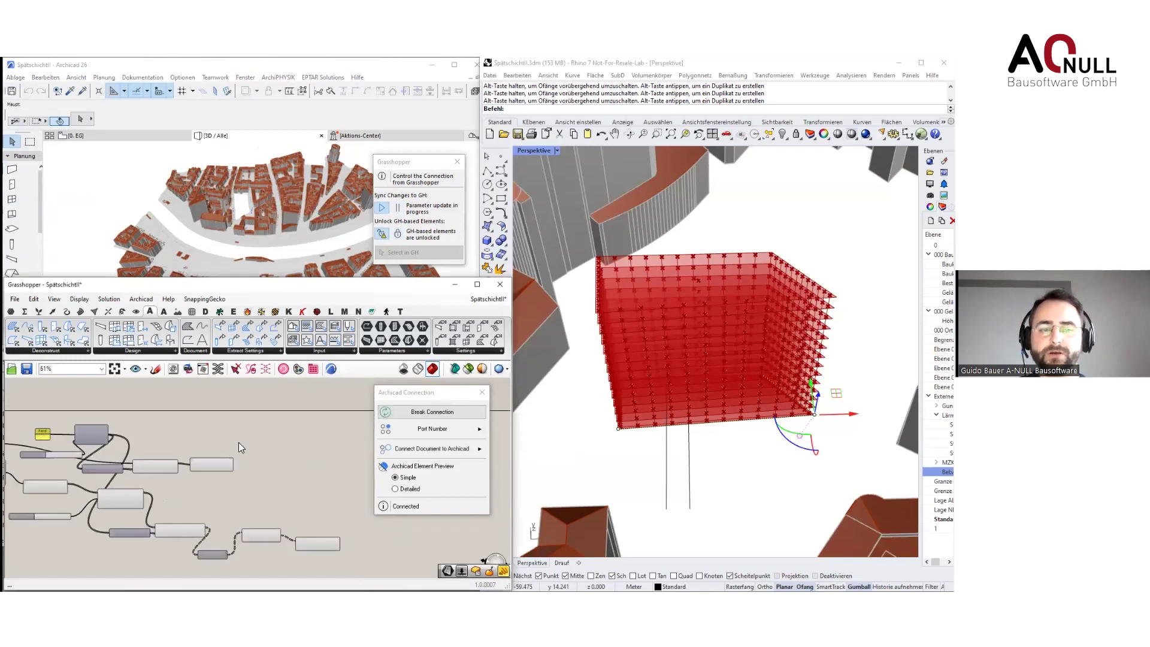
left_click(133, 351)
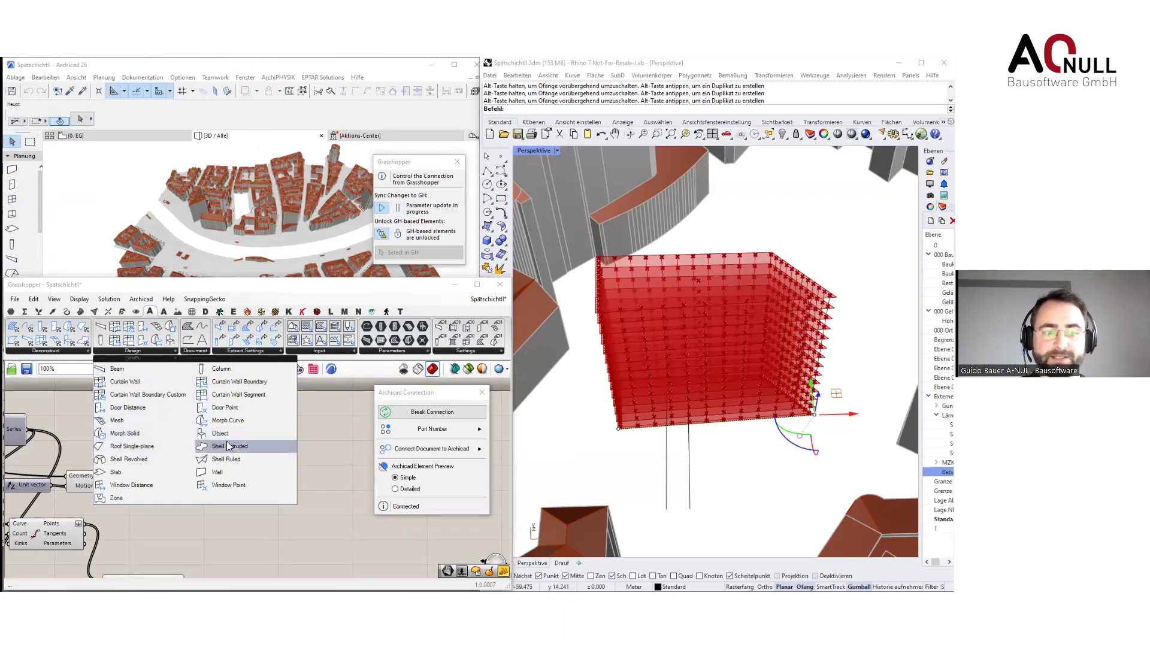
left_click(153, 473)
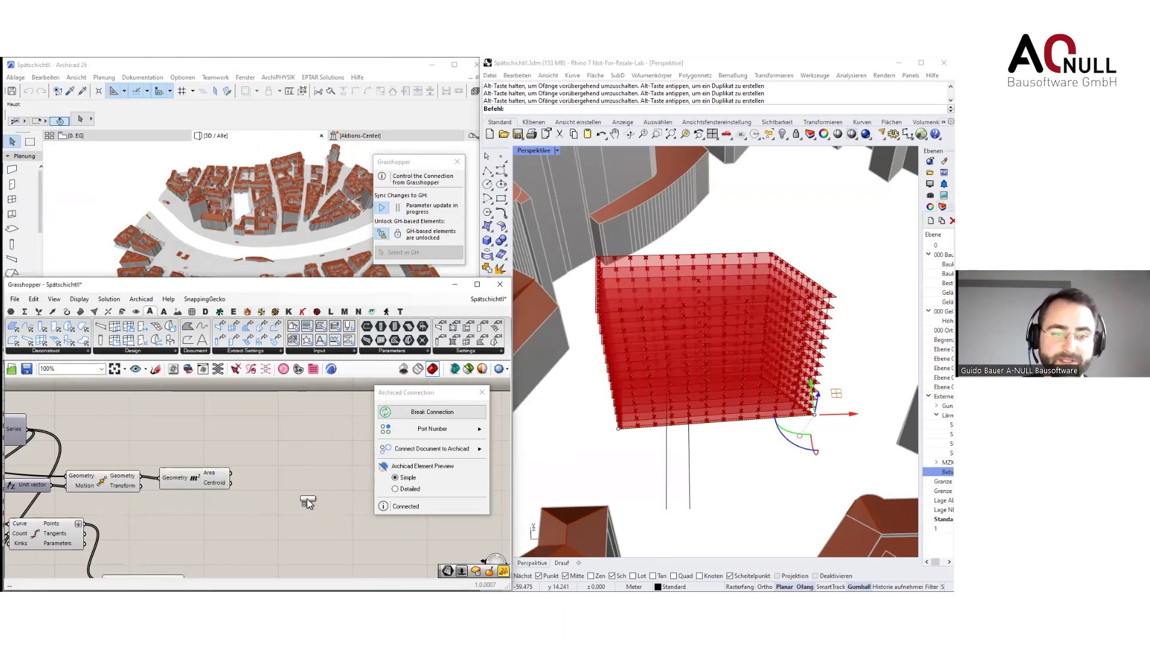
left_click(296, 470)
scroll(252, 485, "up", 4)
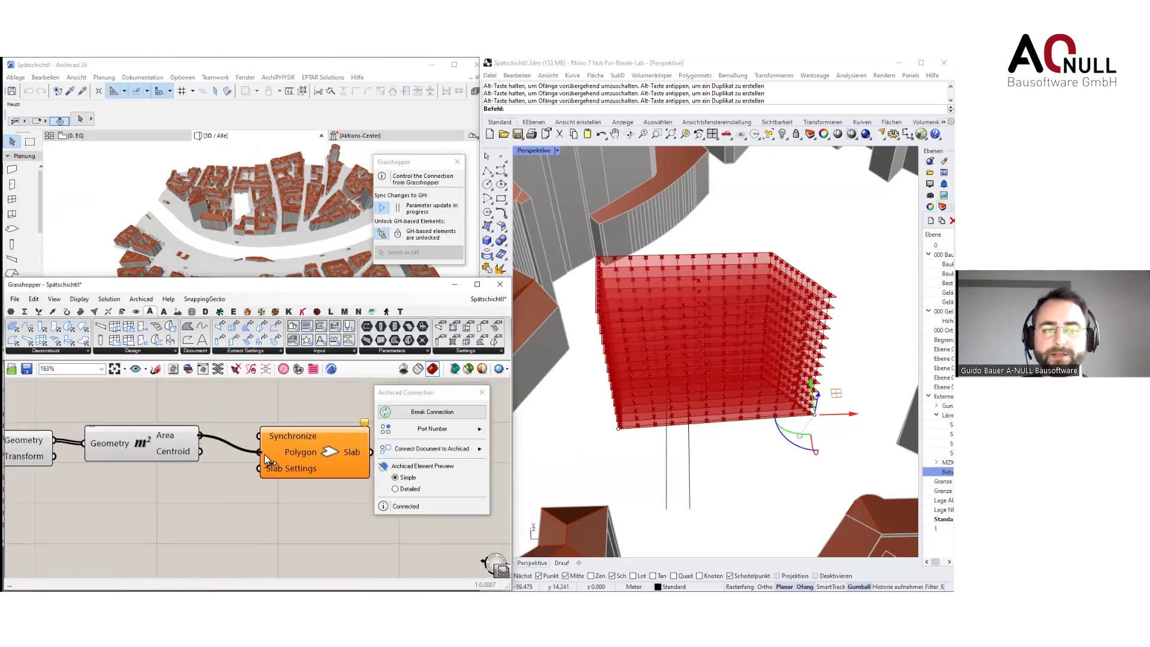
left_click_drag(312, 456, 302, 439)
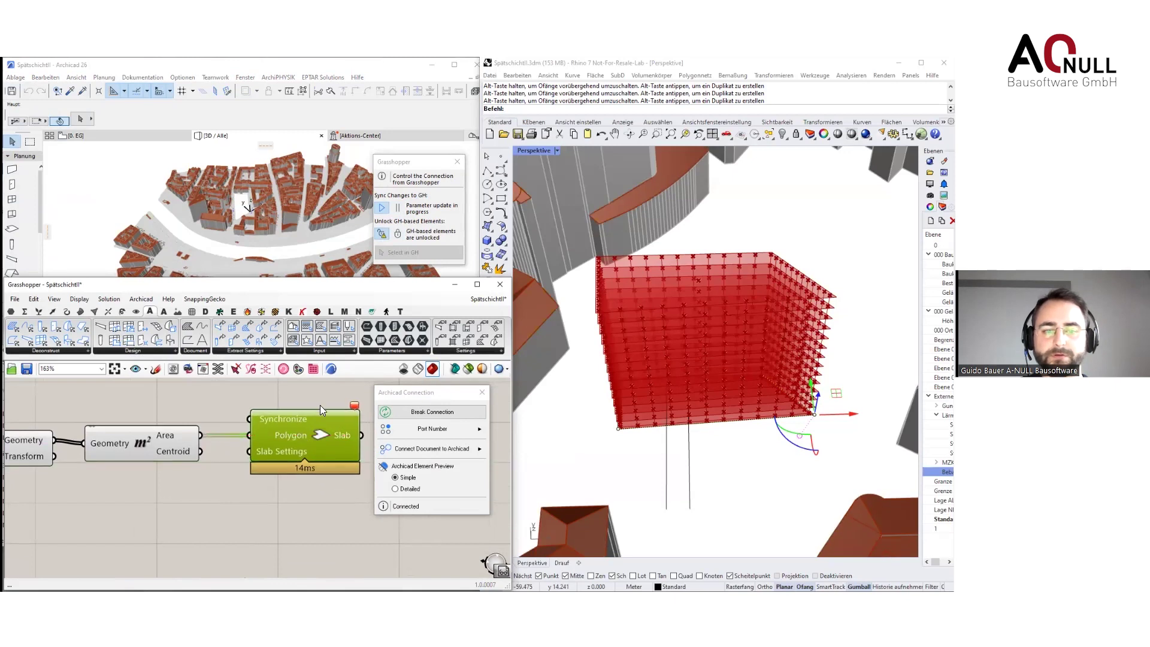
Restart the Archicad connection and wire the moved floor geometry directly into the Slab component's Polygon input, bypassing the Area component
left_click(441, 412)
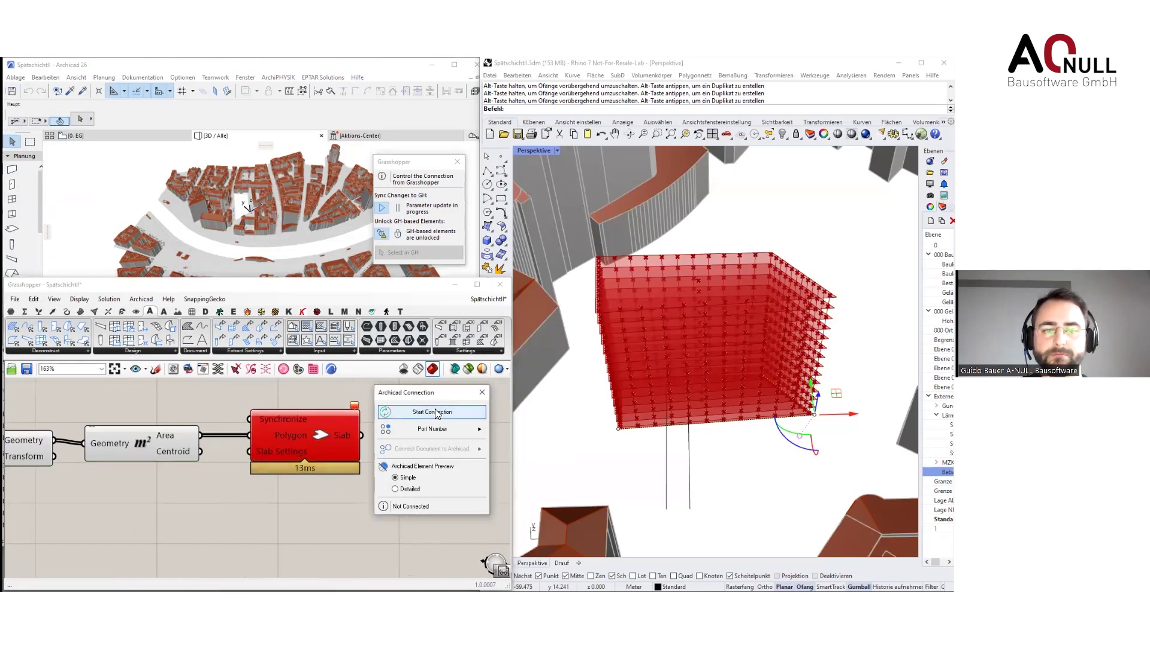
left_click(437, 412)
scroll(274, 460, "down", 2)
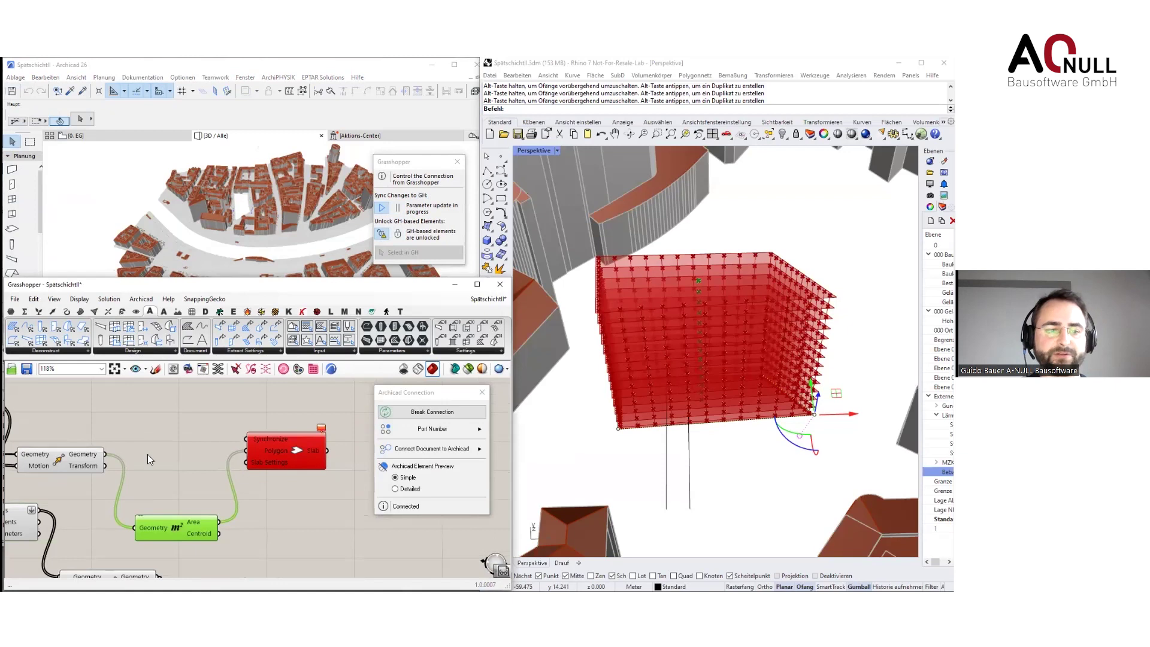
right_click_drag(73, 454, 135, 446)
left_click(144, 455)
left_click_drag(151, 451, 291, 472)
left_click(234, 420)
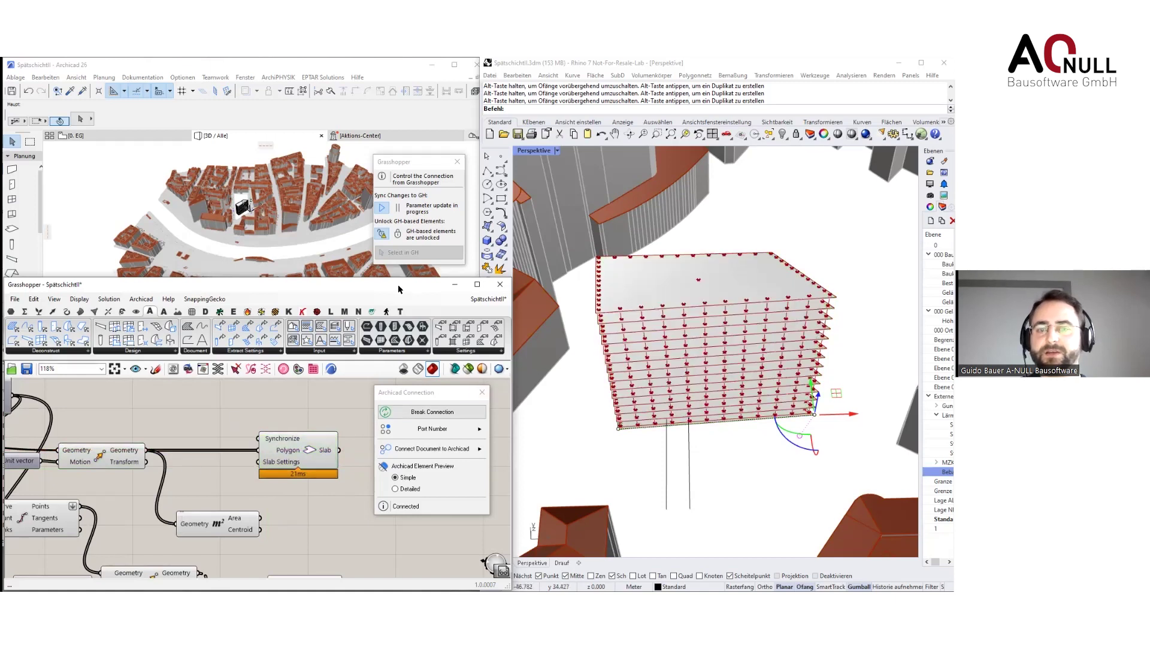
scroll(234, 210, "up", 10)
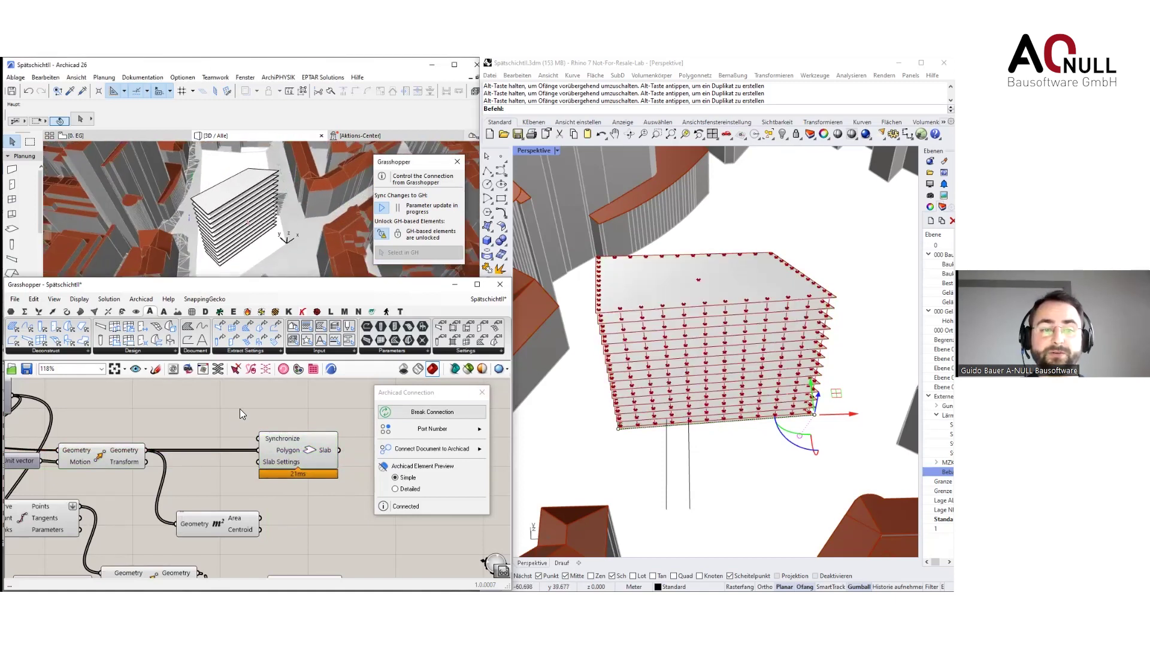
Add an Archicad Column component and place it next to the component that explodes the facade polylines into segments
left_click(134, 353)
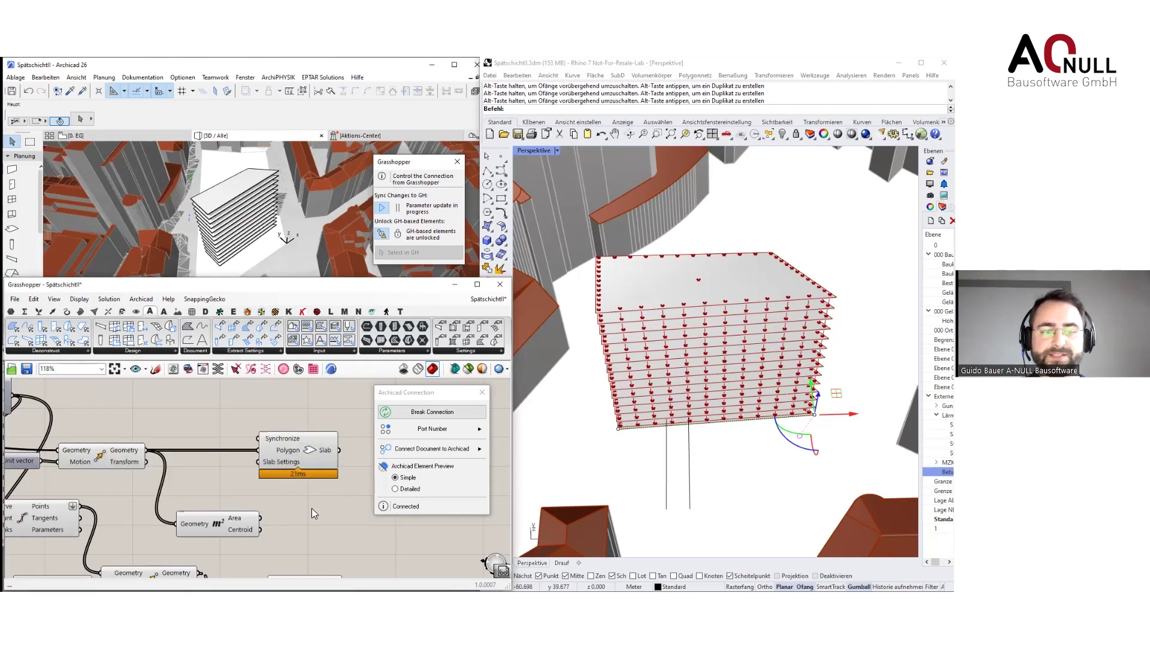
left_click(160, 351)
left_click(224, 370)
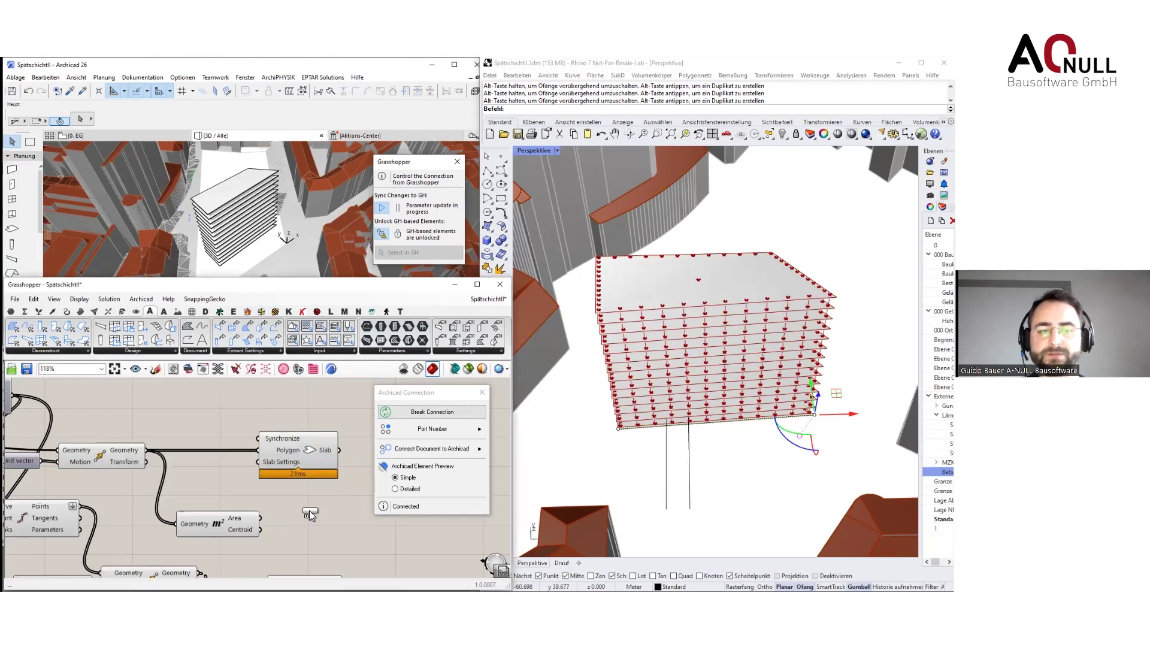
left_click(330, 516)
scroll(331, 510, "down", 2)
right_click_drag(332, 497, 182, 372)
left_click_drag(214, 407, 353, 447)
right_click_drag(298, 526, 266, 519)
scroll(299, 447, "up", 3)
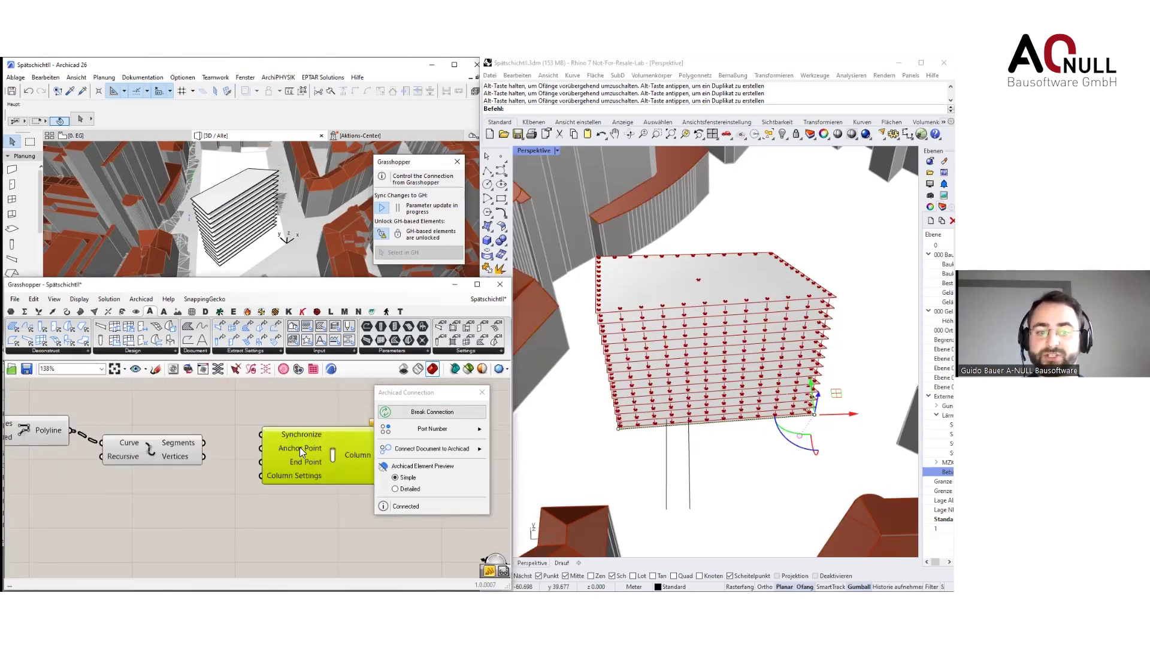
Search for "end" and add an End Points component below the Column component
double_click(253, 522)
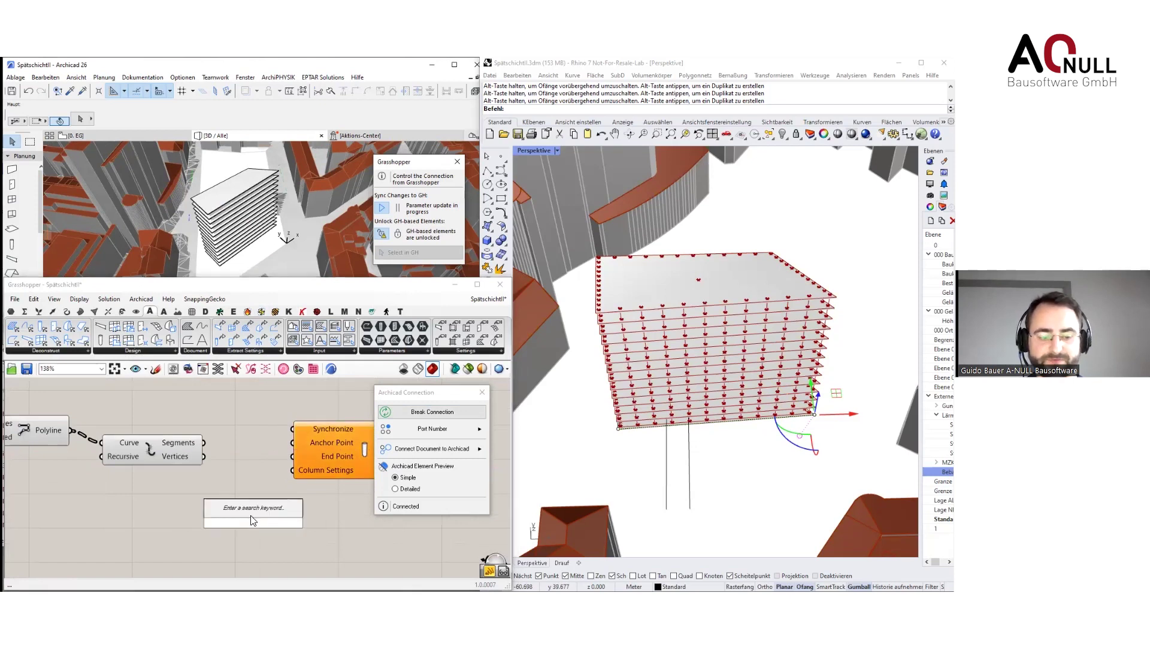
type("end")
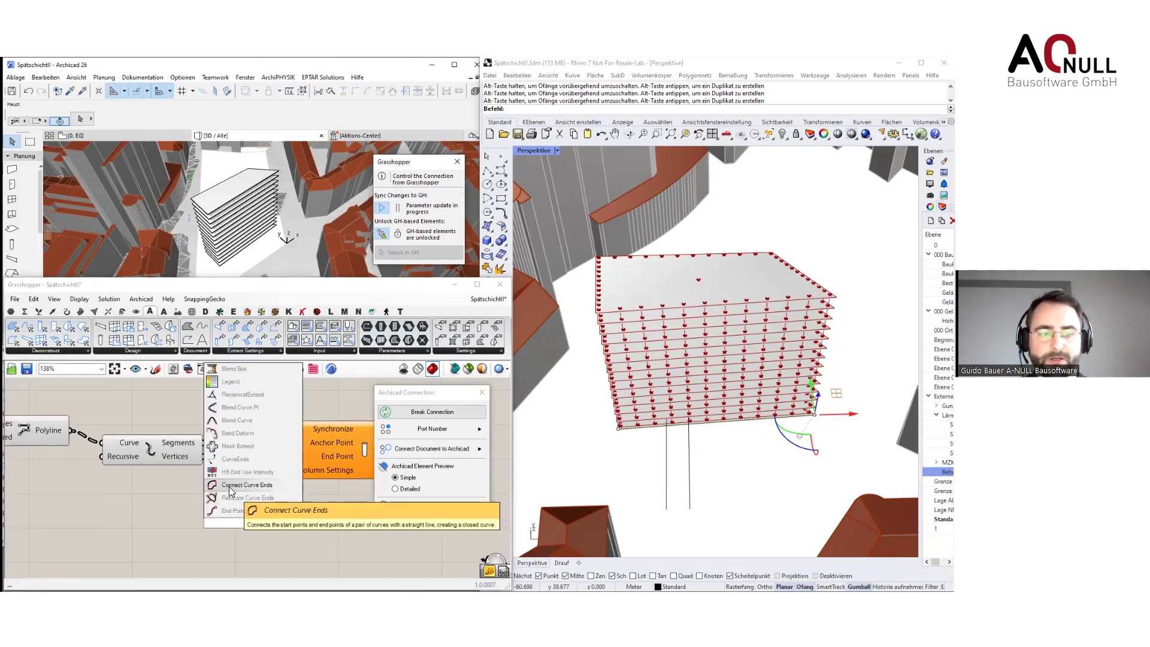
left_click(237, 498)
Wire Segments into the End Points component, and its Start and End outputs into the Column's Anchor Point and End Point
right_click_drag(288, 475, 254, 476)
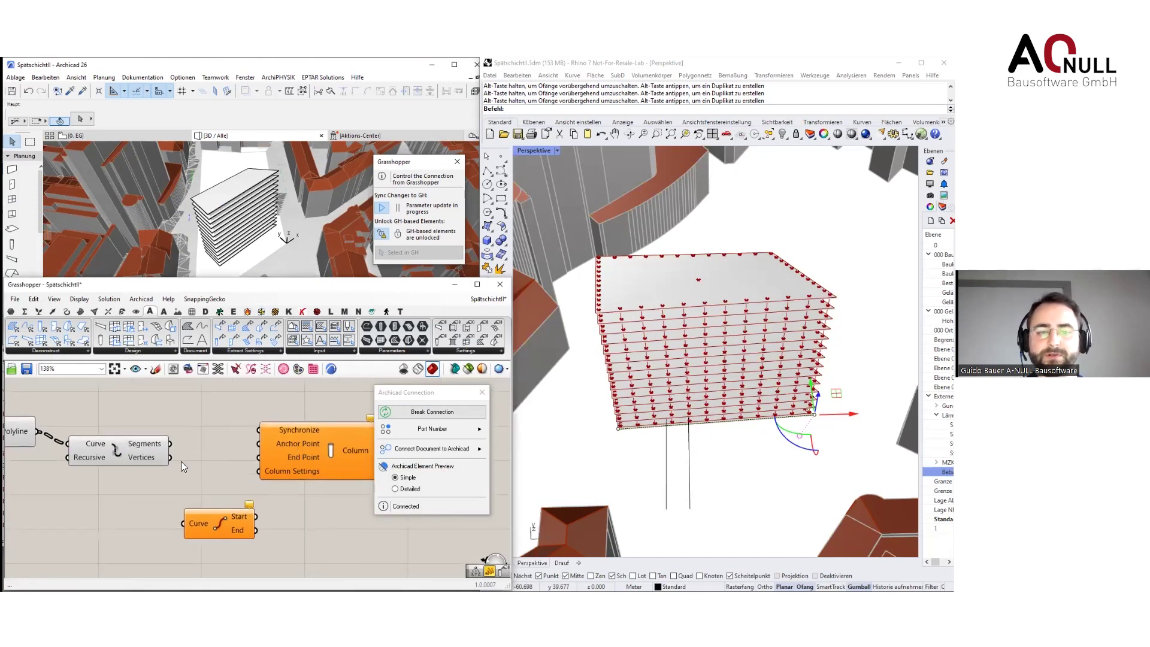
left_click_drag(170, 443, 200, 488)
left_click_drag(242, 455, 258, 444)
left_click_drag(231, 501, 258, 458)
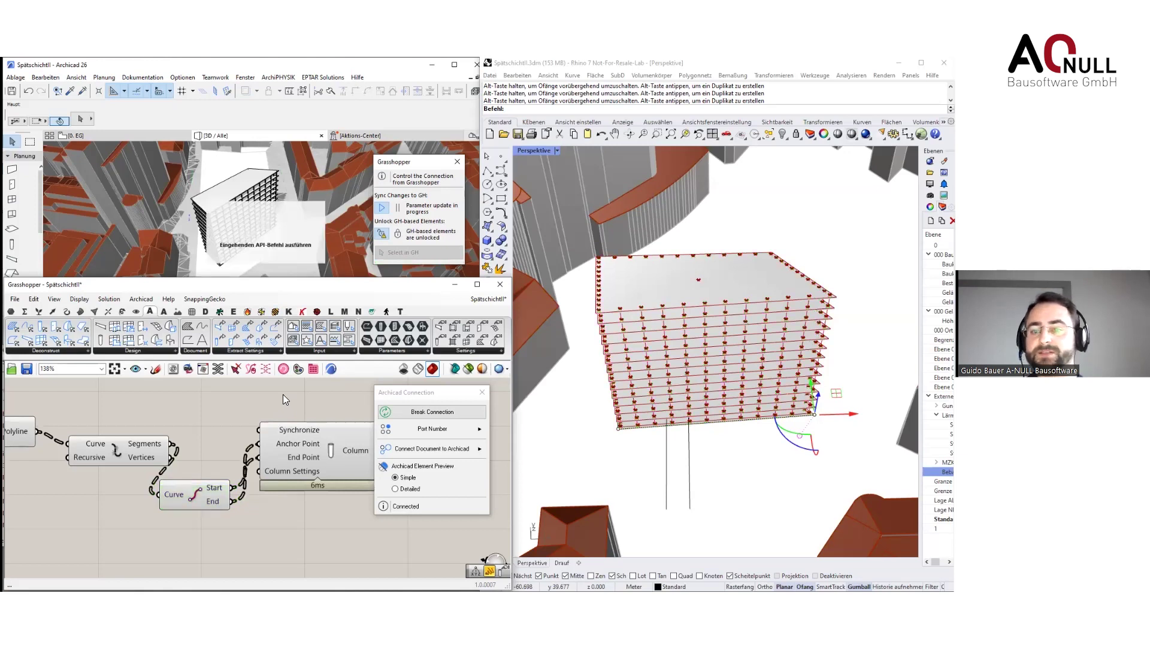
Move the front right corner point of the site outline inward in Rhino to reshape the building
left_click_drag(814, 414, 755, 444)
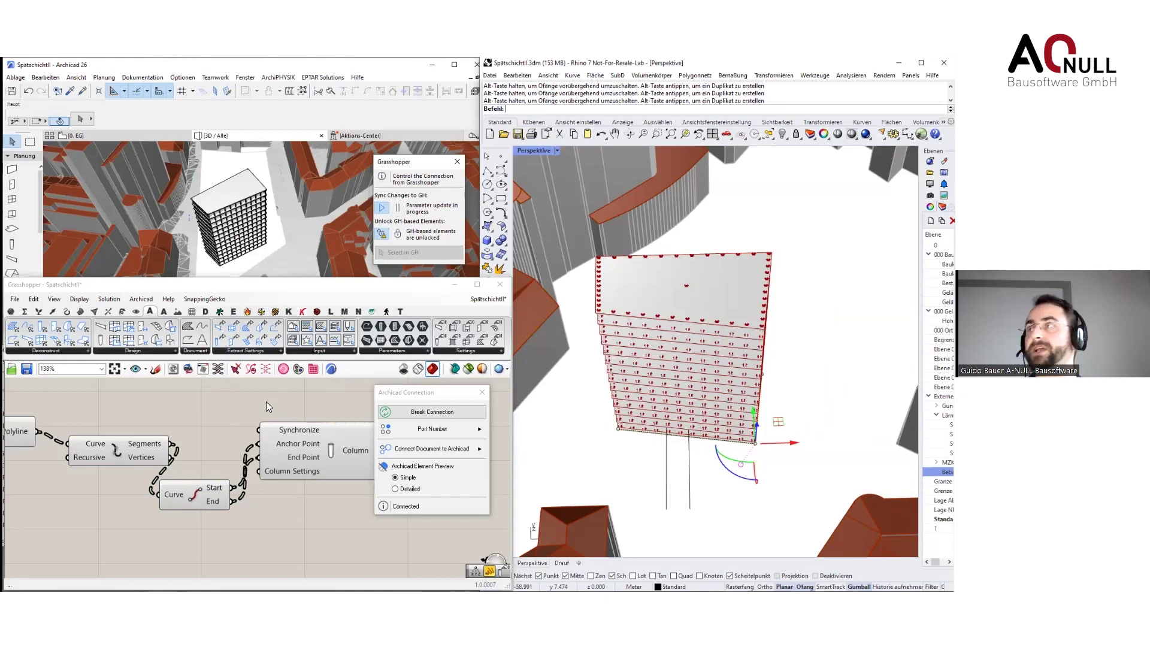
Select all components of the new tower definition and turn off their Rhino preview
scroll(250, 399, "down", 10)
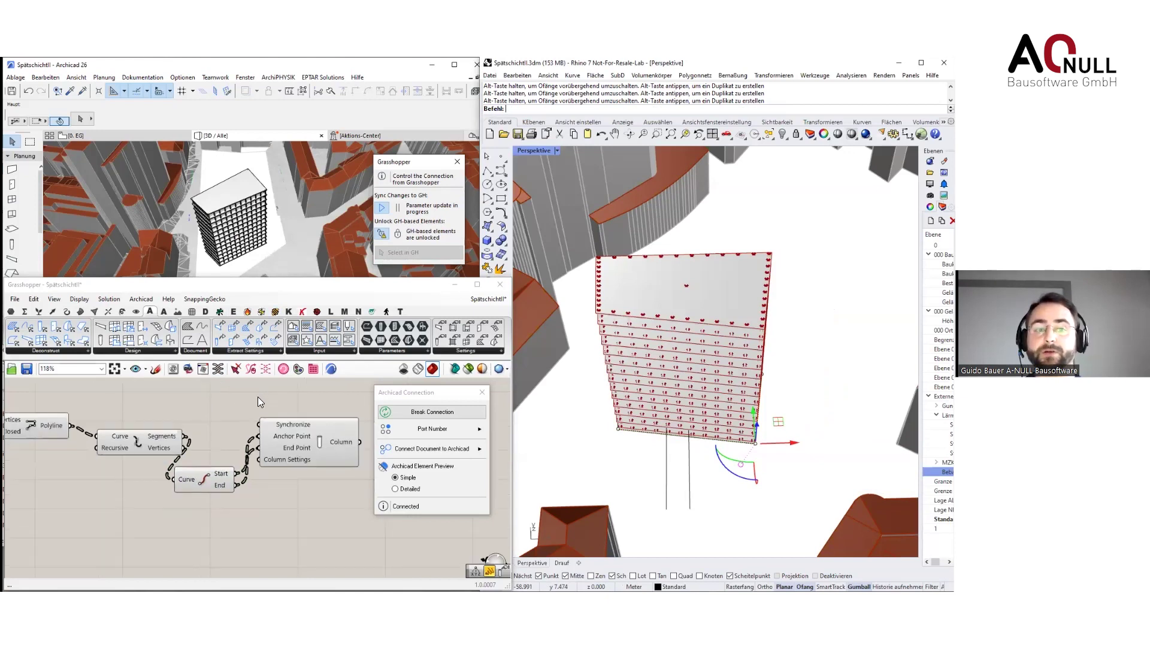
left_click_drag(280, 500, 177, 442)
middle_click(278, 438)
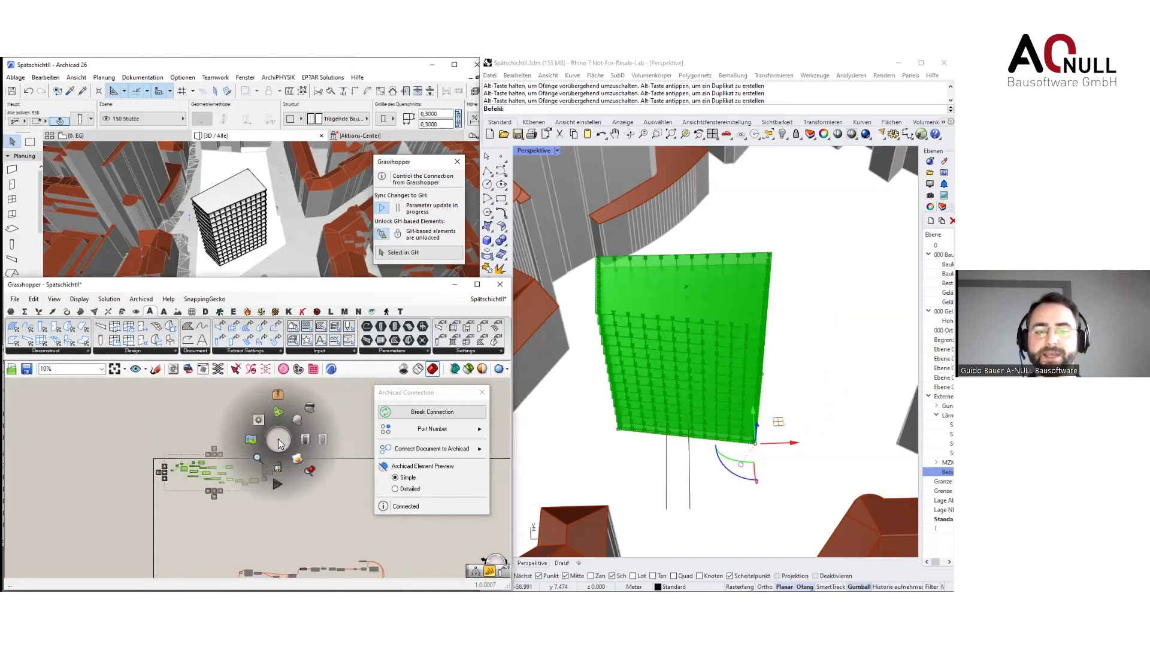
left_click(323, 440)
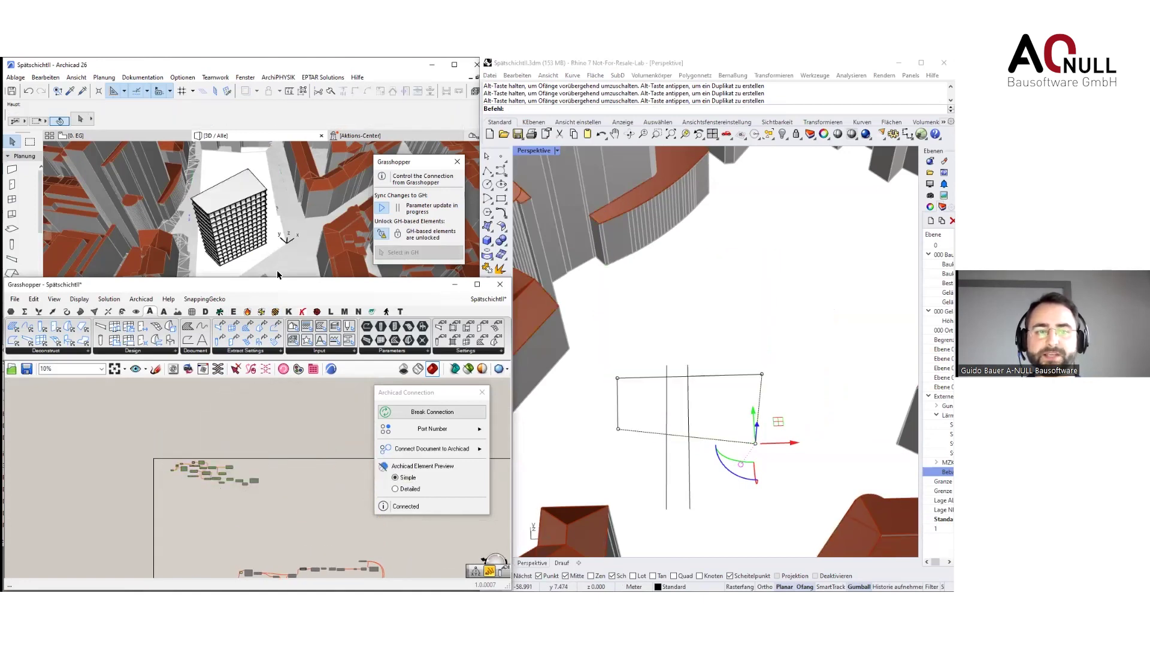
Examine the generated slabs and columns in the Archicad 3D view and select one of the tower's columns
scroll(301, 429, "down", 3)
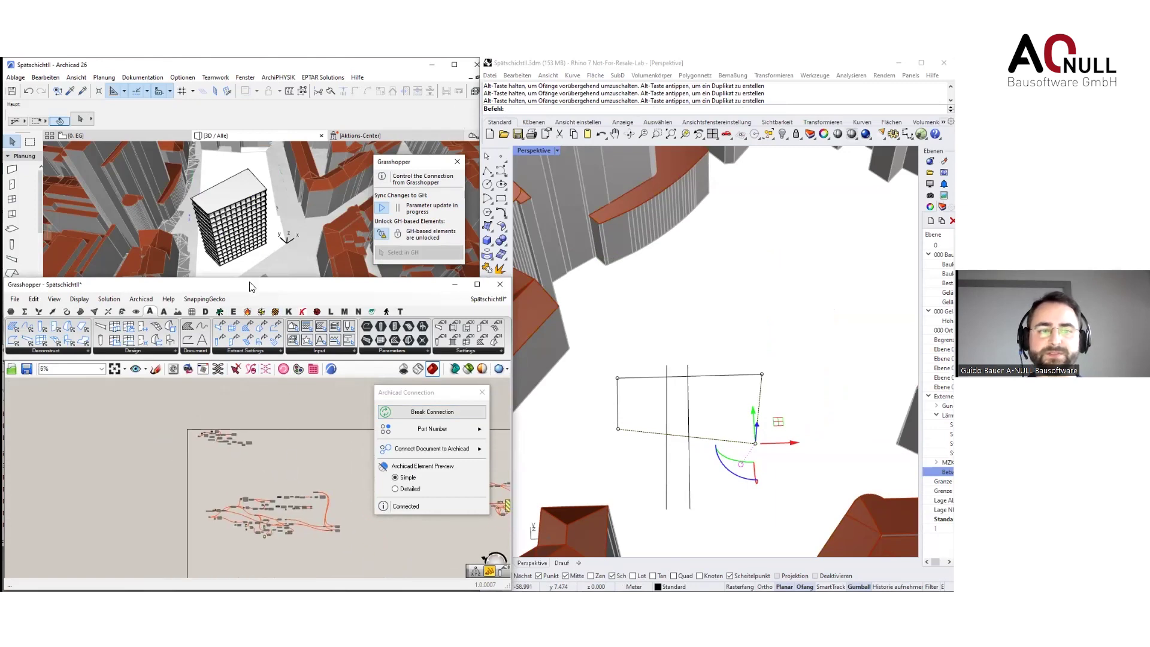
scroll(254, 252, "down", 1)
left_click(254, 253)
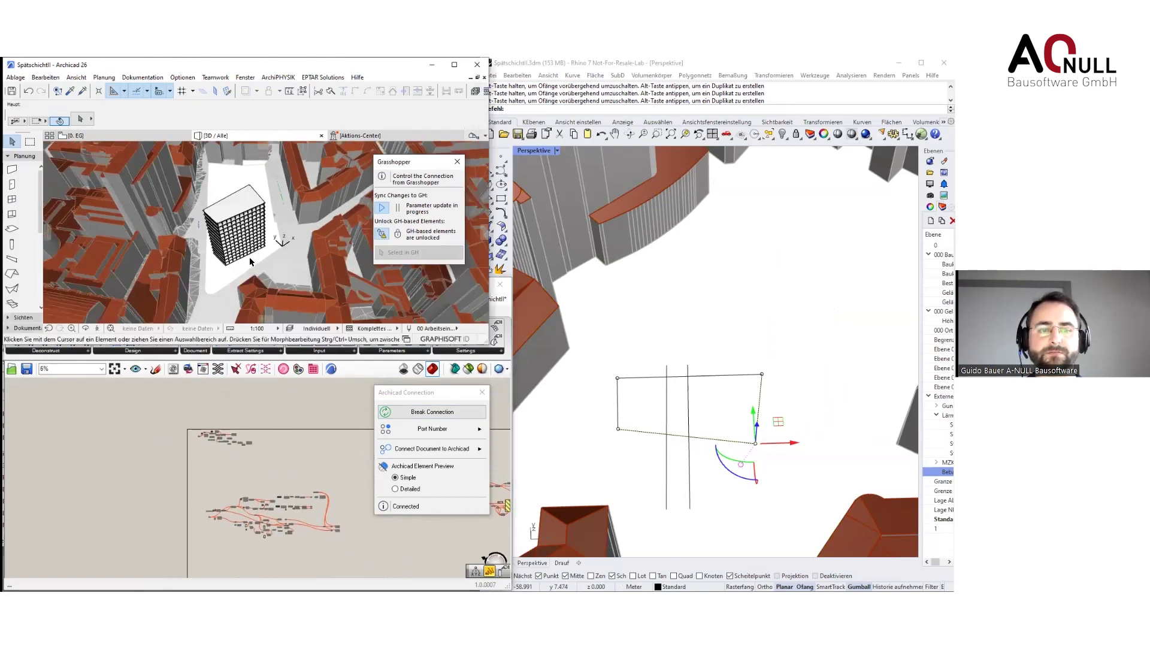
left_click(226, 185)
key("Escape")
scroll(238, 198, "up", 3)
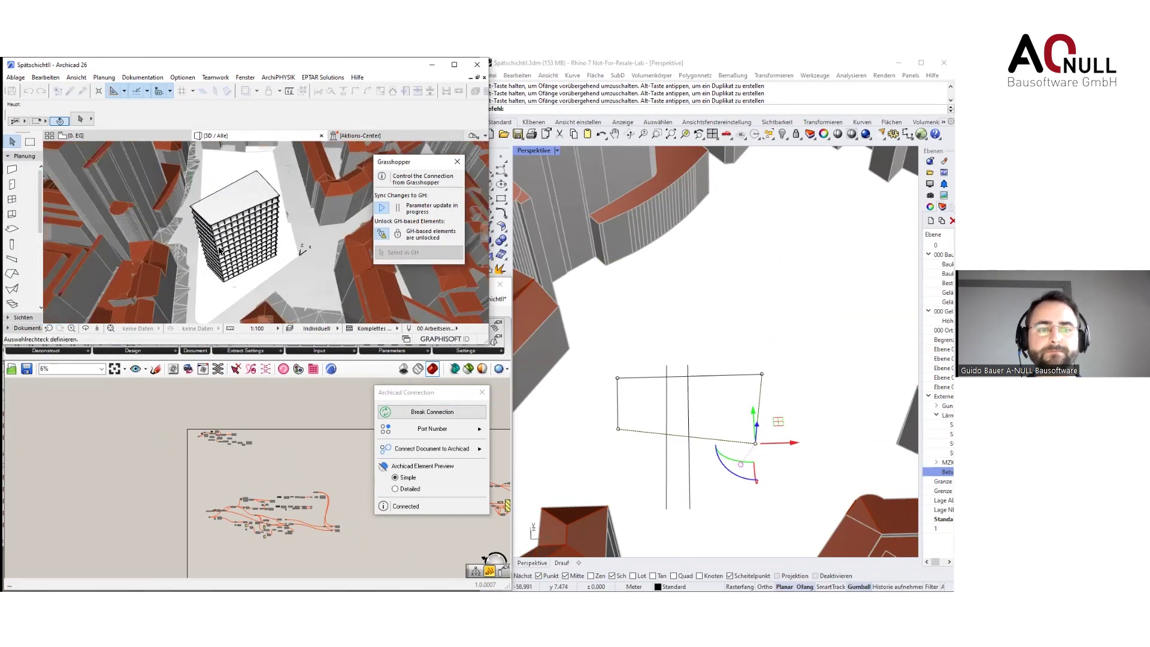
scroll(246, 233, "down", 2)
left_click(233, 267)
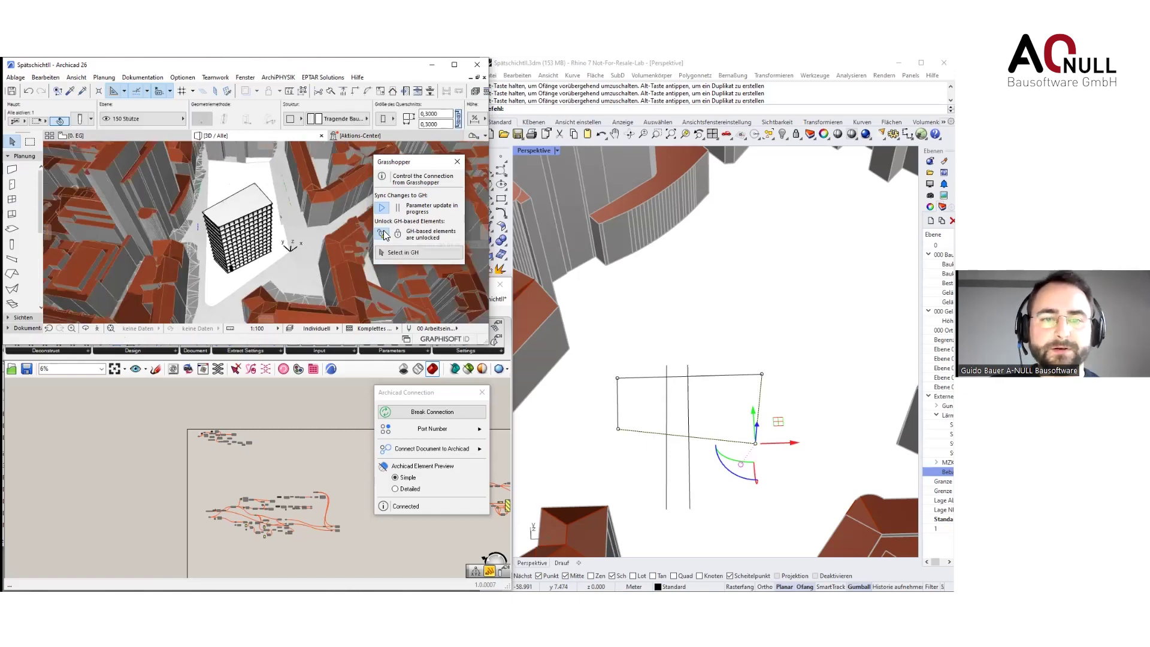
scroll(243, 219, "down", 1)
scroll(244, 209, "up", 3)
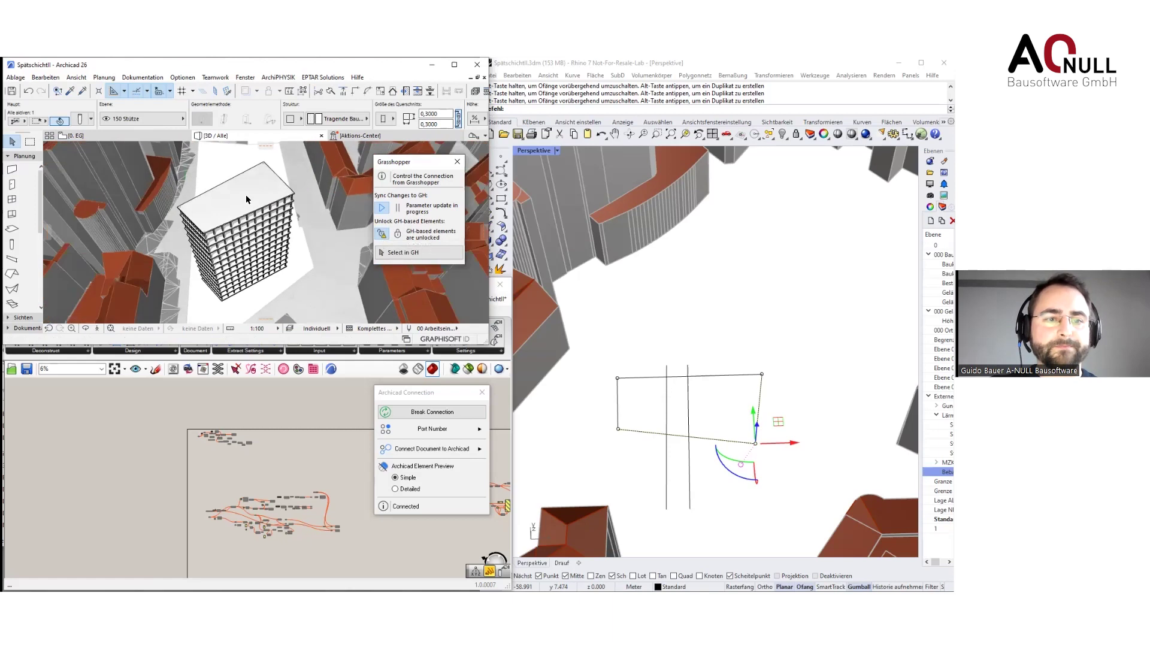
Break the Archicad connection and delete the tower's top slab in the Archicad 3D view
left_click(387, 408)
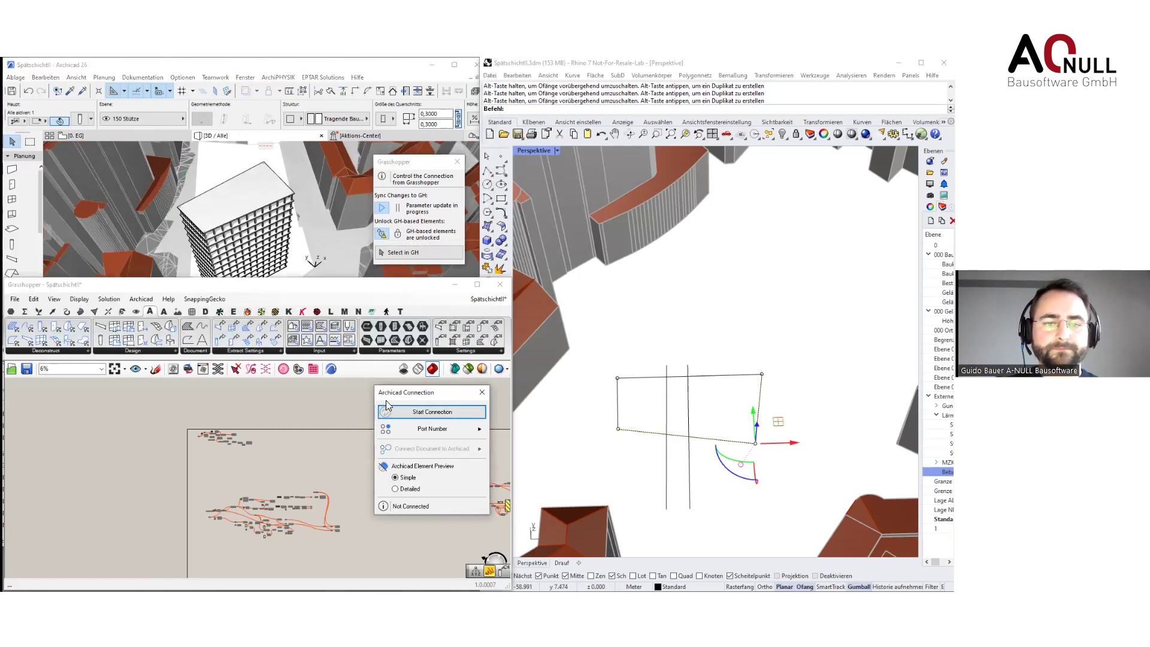
left_click(257, 210)
left_click(255, 213)
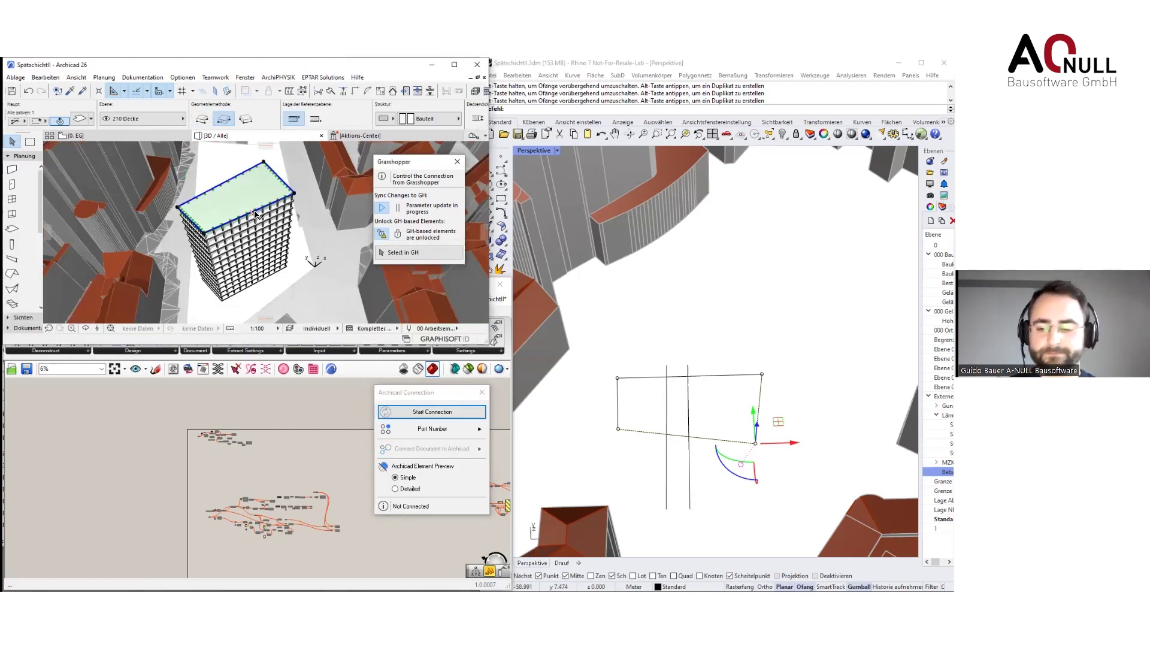
key("Delete")
Delete the tower's remaining slabs and columns in the Archicad 3D view
scroll(258, 243, "down", 1)
middle_click_drag(265, 289, 256, 273, "shift")
left_click_drag(252, 264, 218, 177)
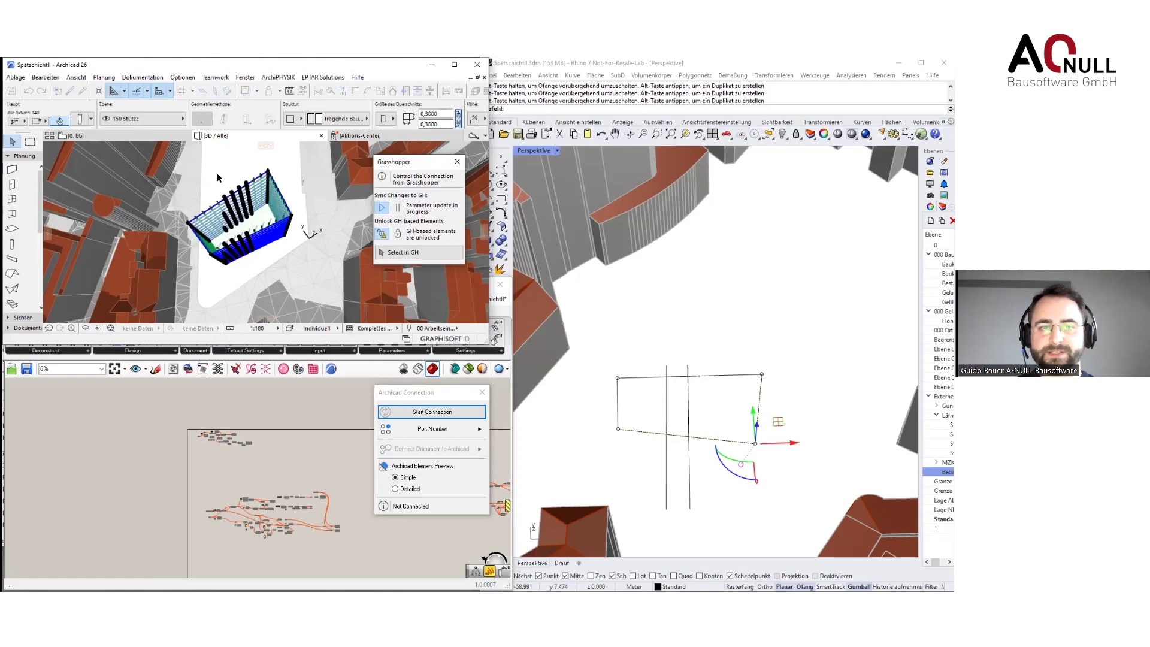
key("Delete")
left_click_drag(288, 246, 237, 169)
key("Delete")
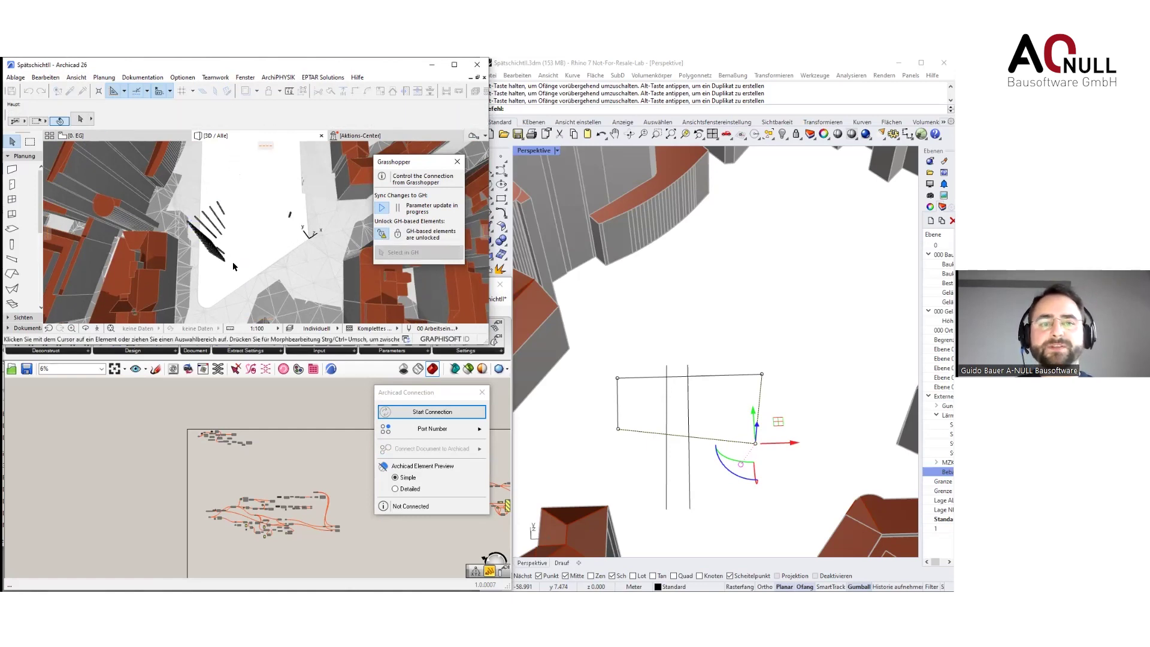
middle_click_drag(234, 276, 305, 274, "shift")
scroll(305, 274, "up", 1)
left_click_drag(277, 297, 240, 215)
key("Delete")
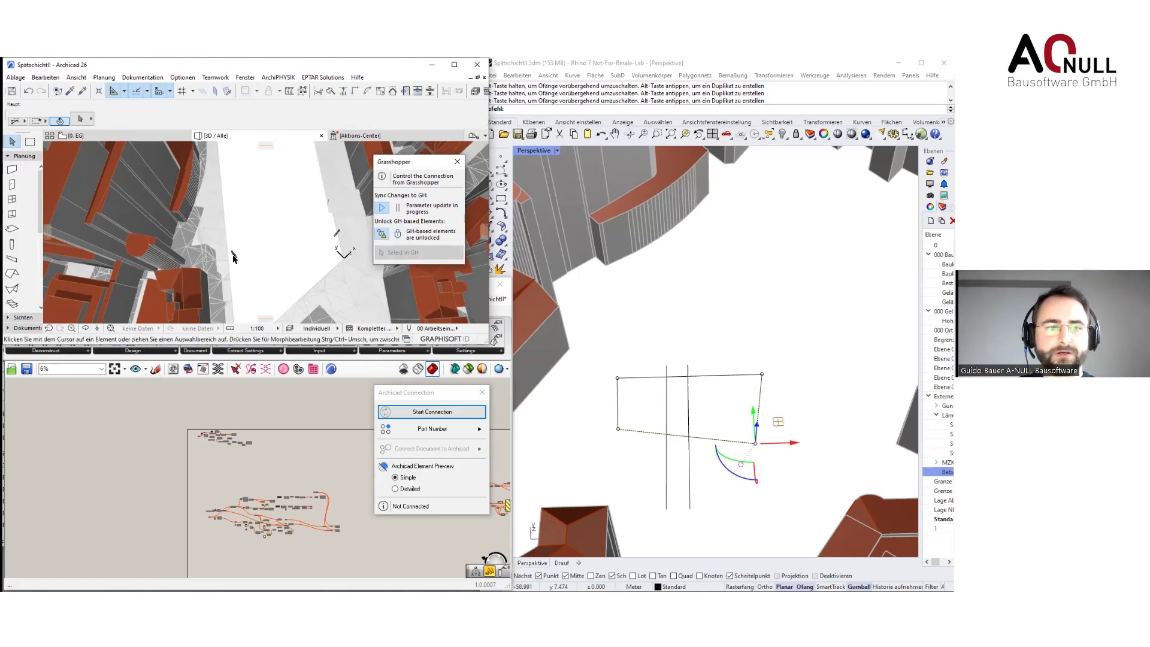
Try to clear away the last leftover columns at the edge of the empty site in the Archicad 3D view
left_click_drag(242, 268, 237, 245)
left_click_drag(321, 223, 345, 247)
left_click(321, 243)
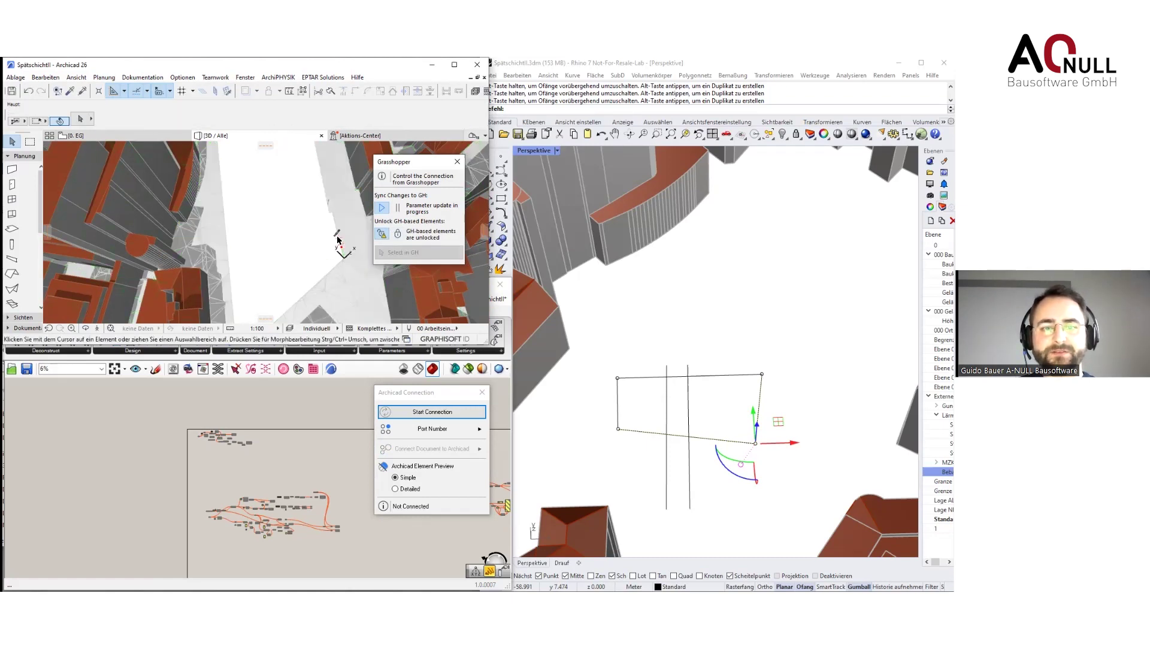
left_click(336, 234)
left_click(335, 238)
left_click(337, 235)
left_click(338, 236)
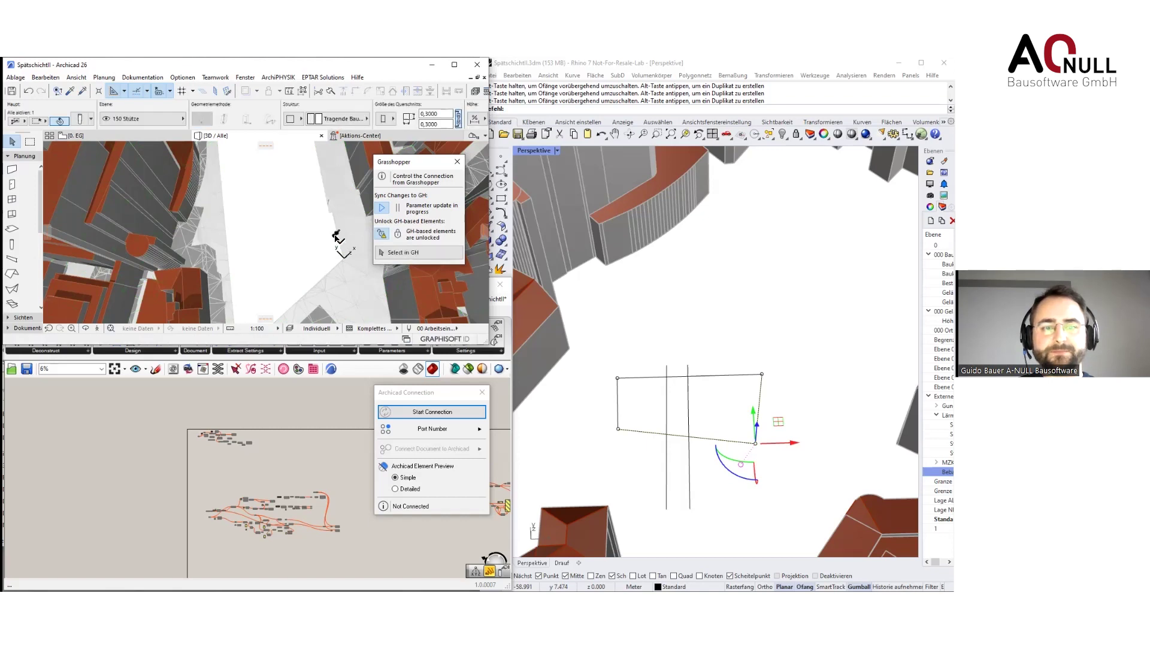
left_click(337, 235)
left_click(328, 237)
left_click_drag(324, 232, 293, 229)
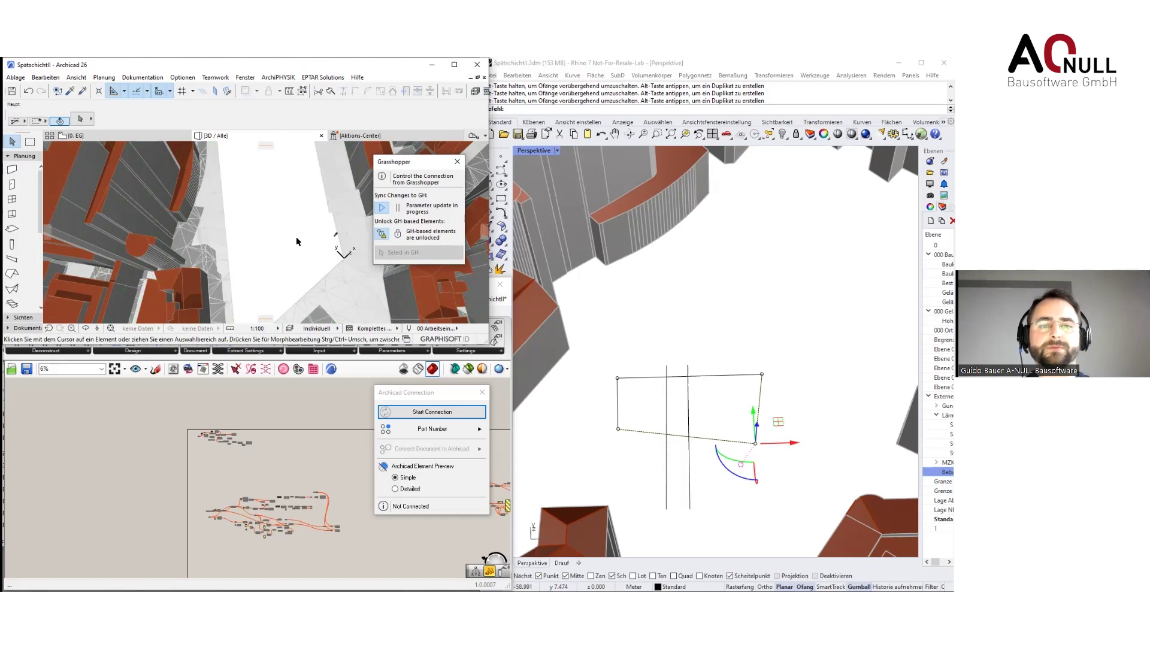
scroll(272, 234, "down", 5)
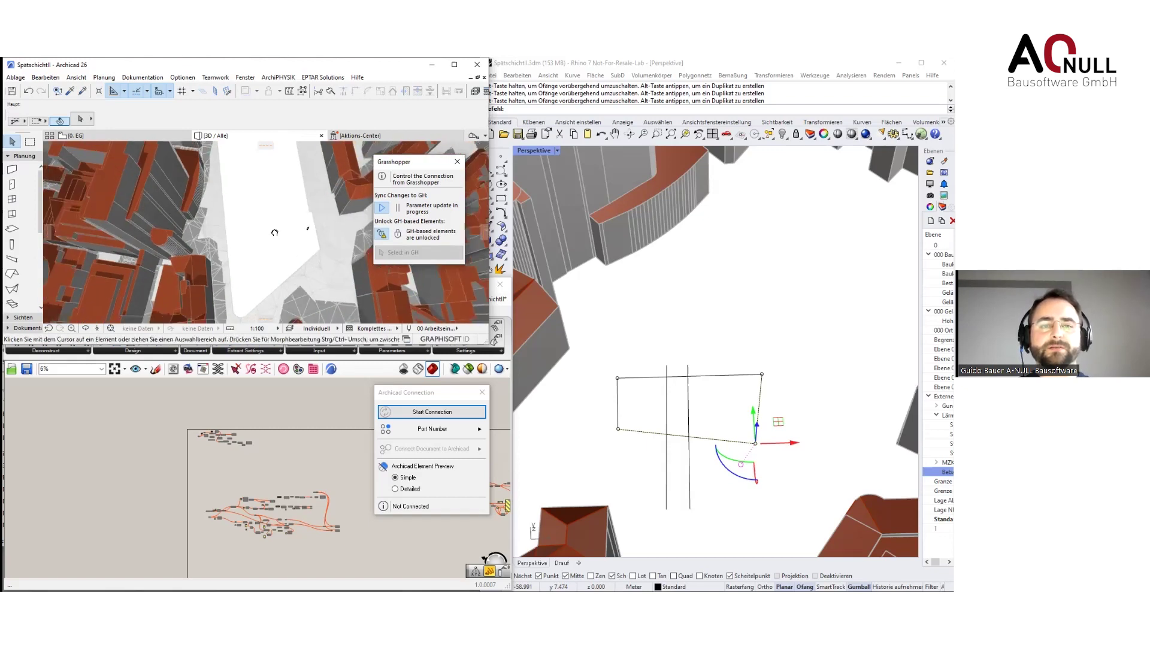
middle_click_drag(272, 234, 234, 186, "shift")
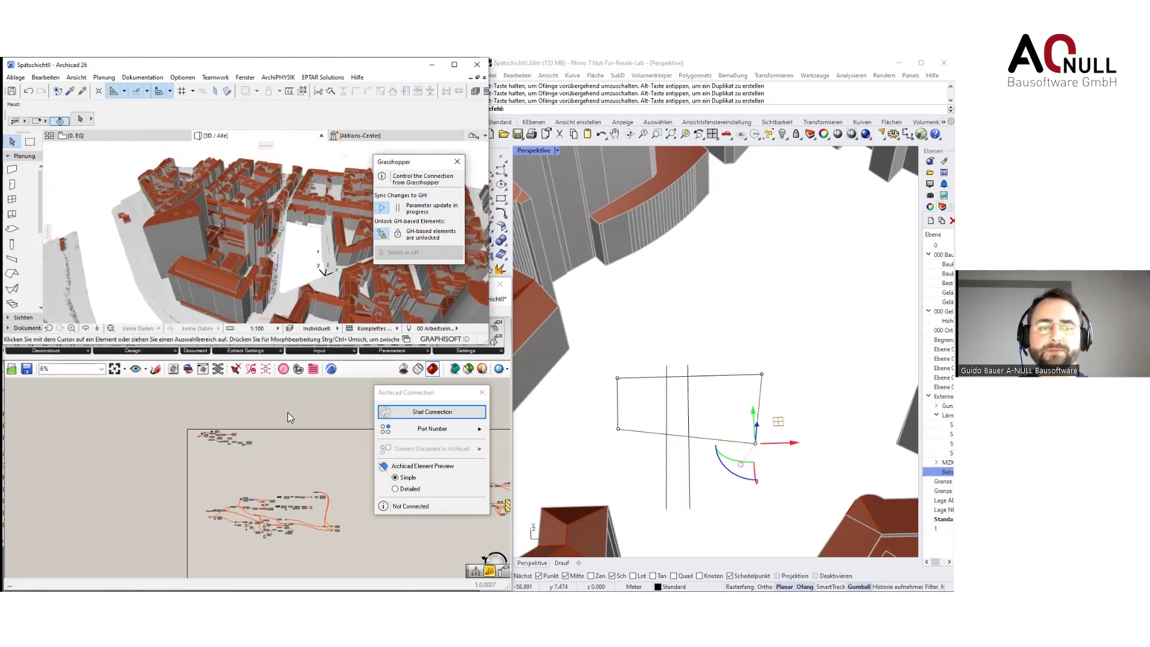
Minimize Archicad, switch to Grasshopper beside Rhino, and close the Archicad connection settings
left_click(288, 412)
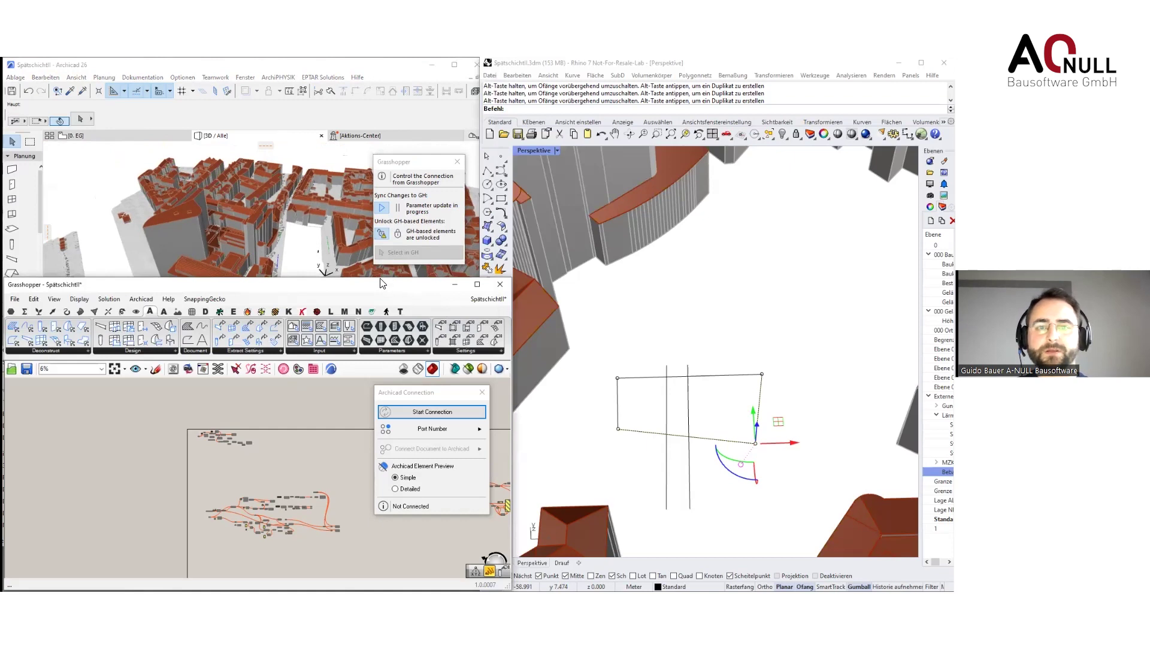
left_click_drag(387, 78, 3, 144)
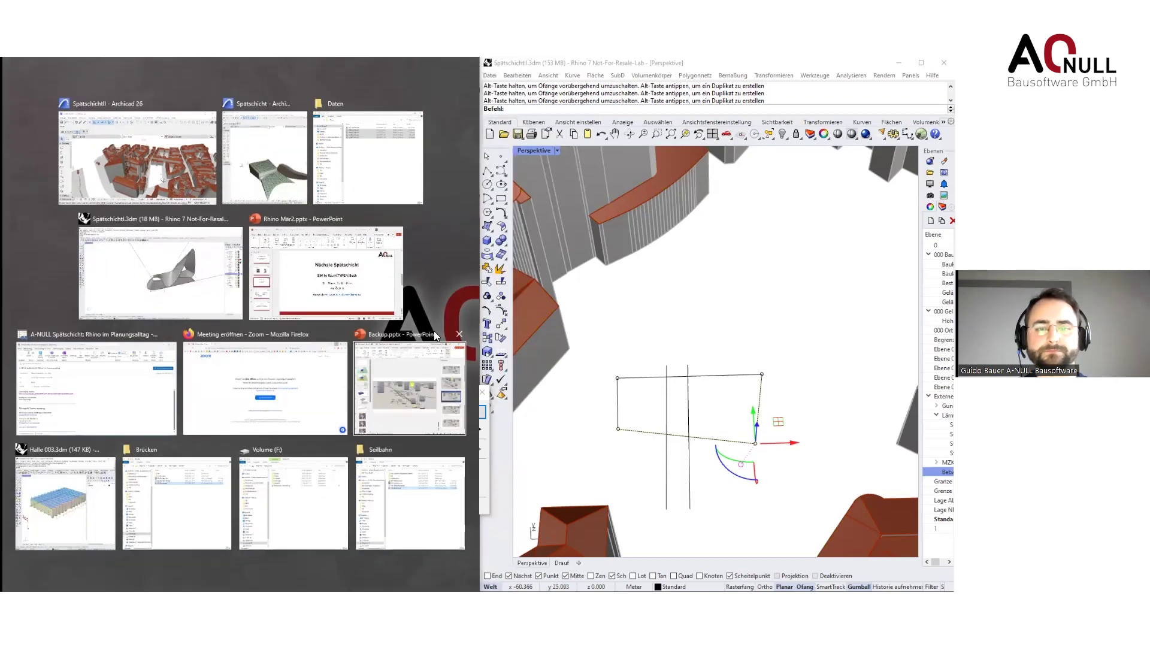
left_click(176, 170)
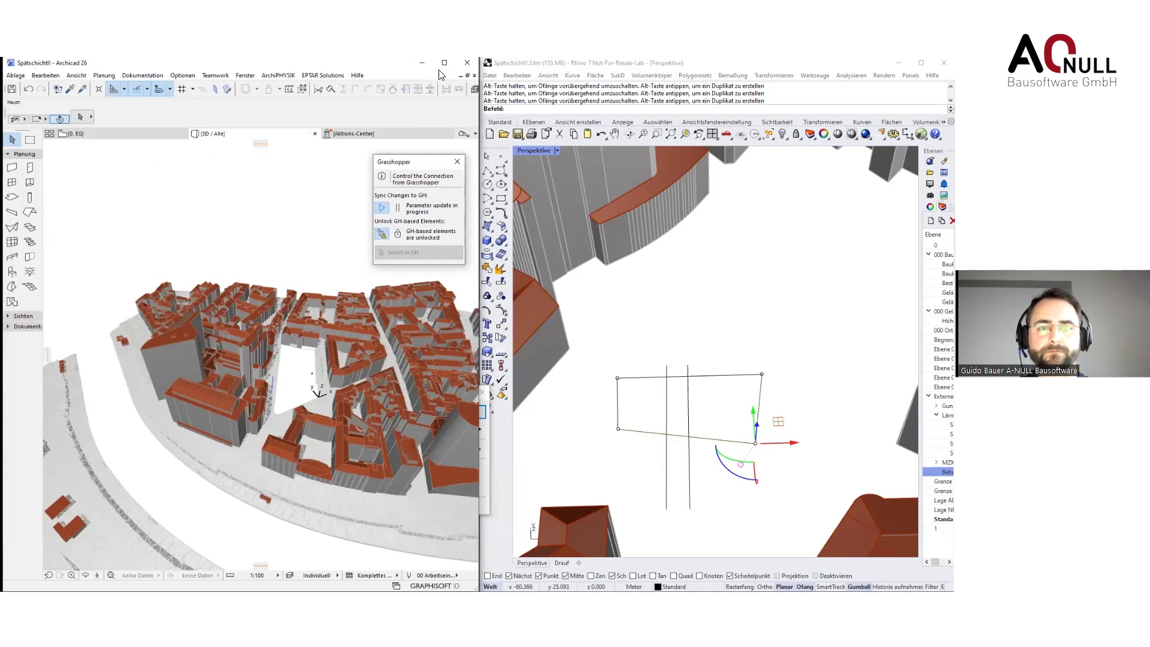
left_click(422, 62)
left_click(481, 393)
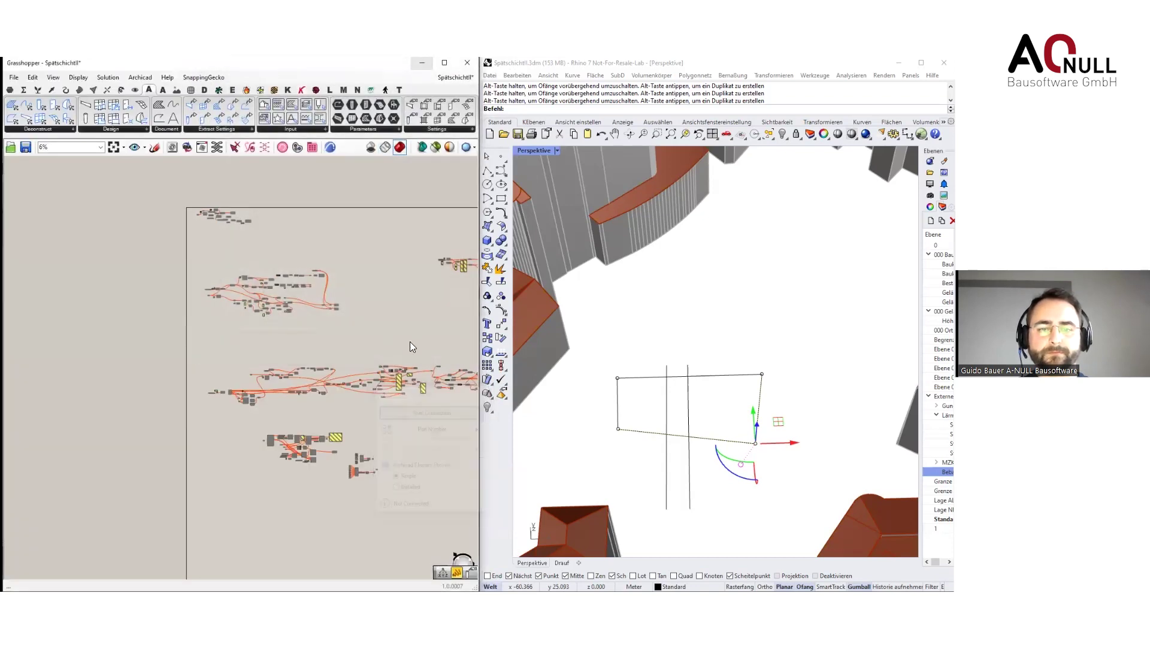
scroll(409, 346, "down", 2)
scroll(707, 387, "down", 5)
right_click_drag(704, 382, 674, 383)
left_click_drag(249, 349, 108, 280)
left_click_drag(394, 423, 107, 355)
key("space")
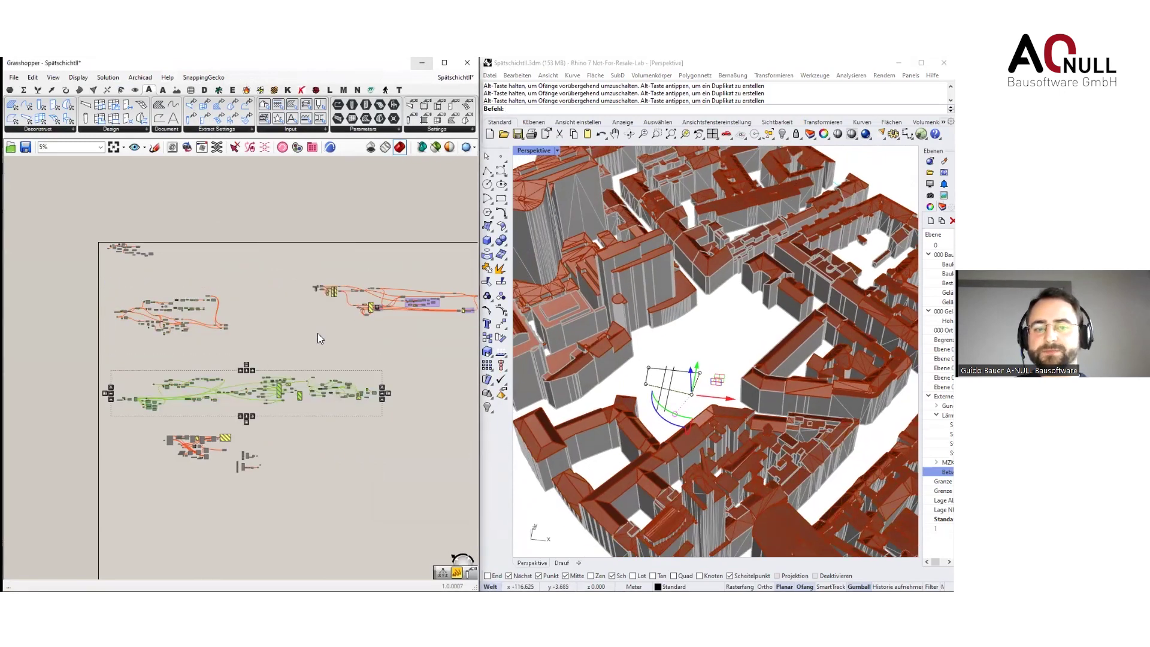
left_click(351, 470)
Hide the site outline and the two lines crossing it in Rhino
left_click(709, 357)
left_click_drag(684, 402, 657, 363)
key("ctrl+h")
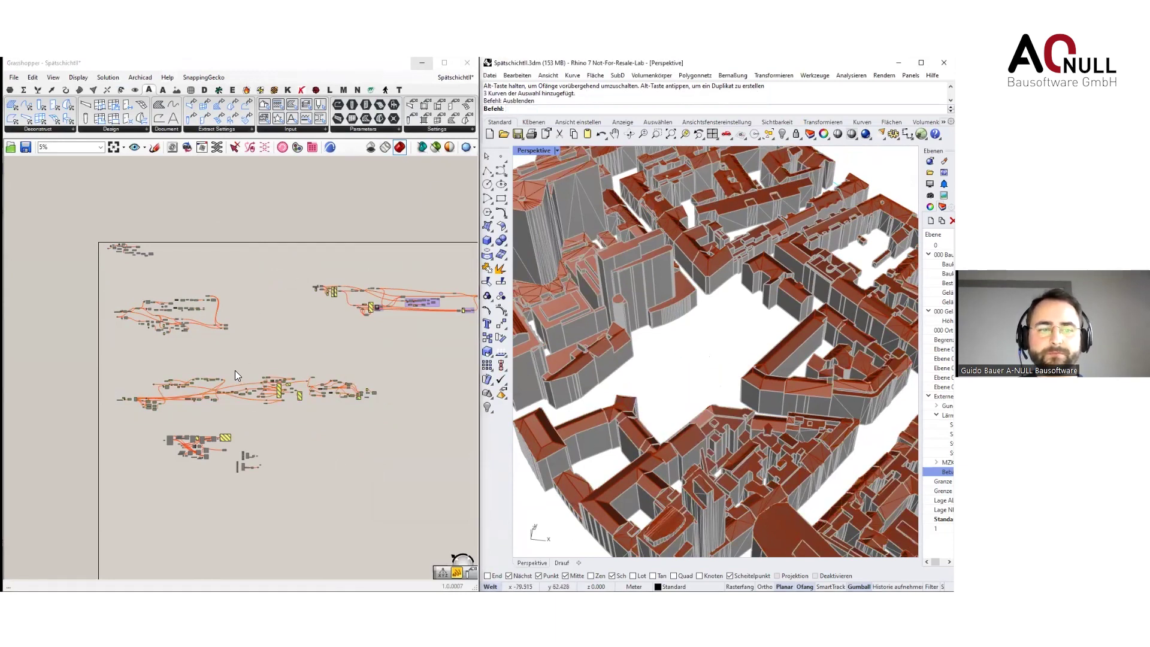
Select all components of the large middle definition in Grasshopper and enable them
left_click_drag(398, 422, 116, 361)
key("space")
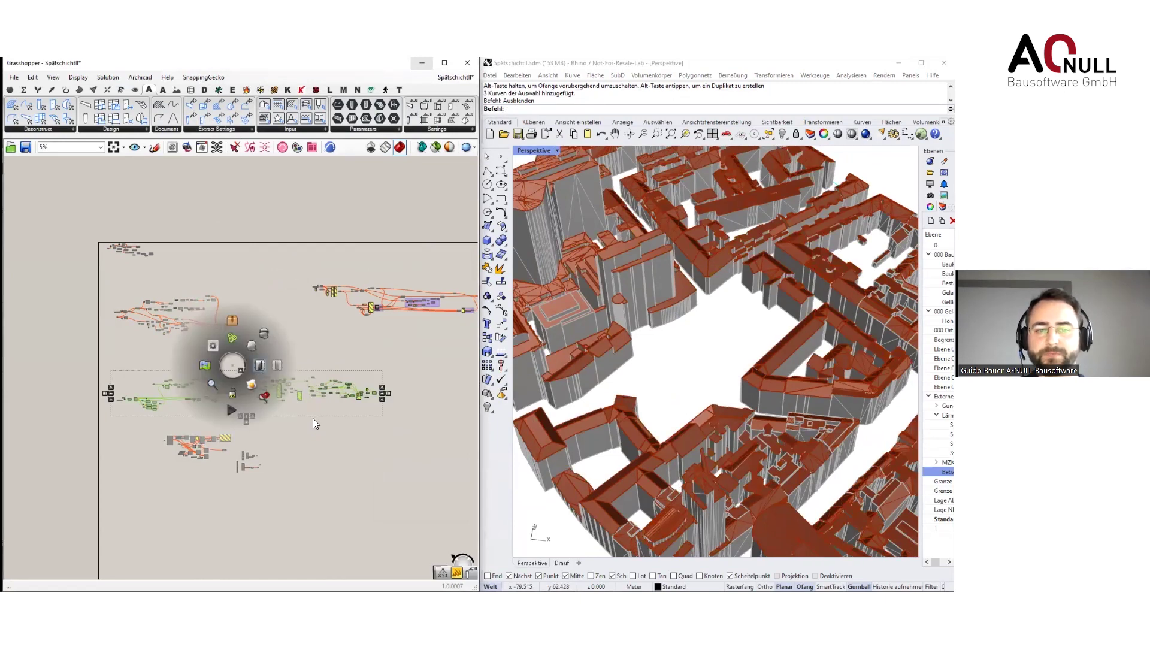
left_click(310, 443)
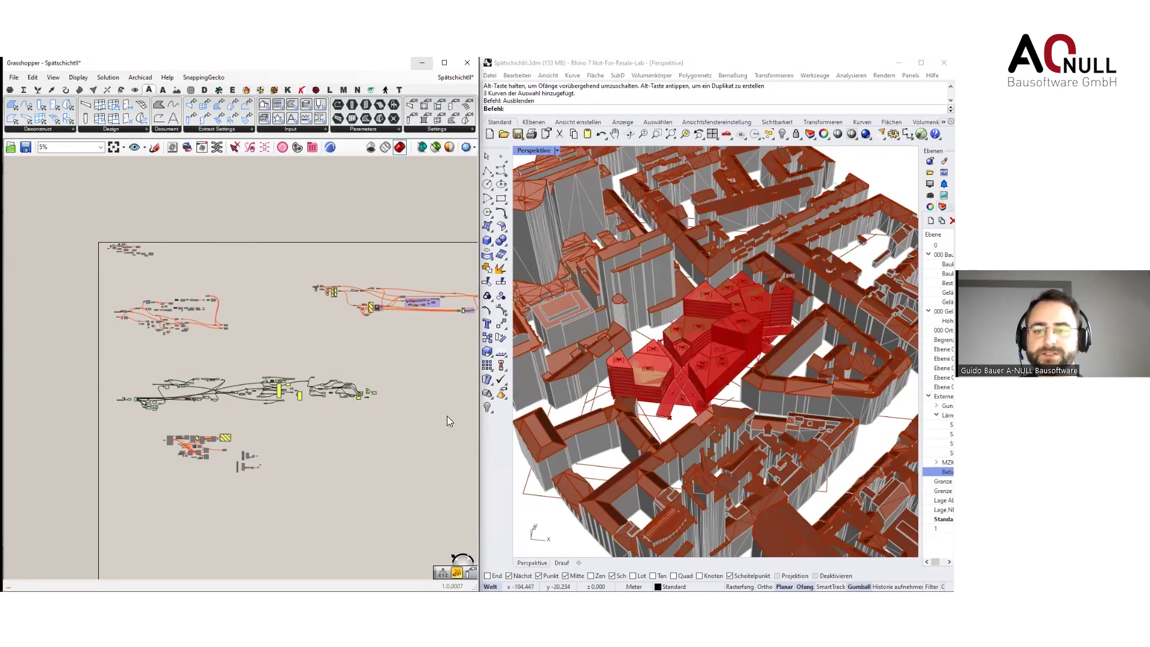
Turn off the Rhino preview of the upstream components in the middle definition
scroll(306, 411, "up", 3)
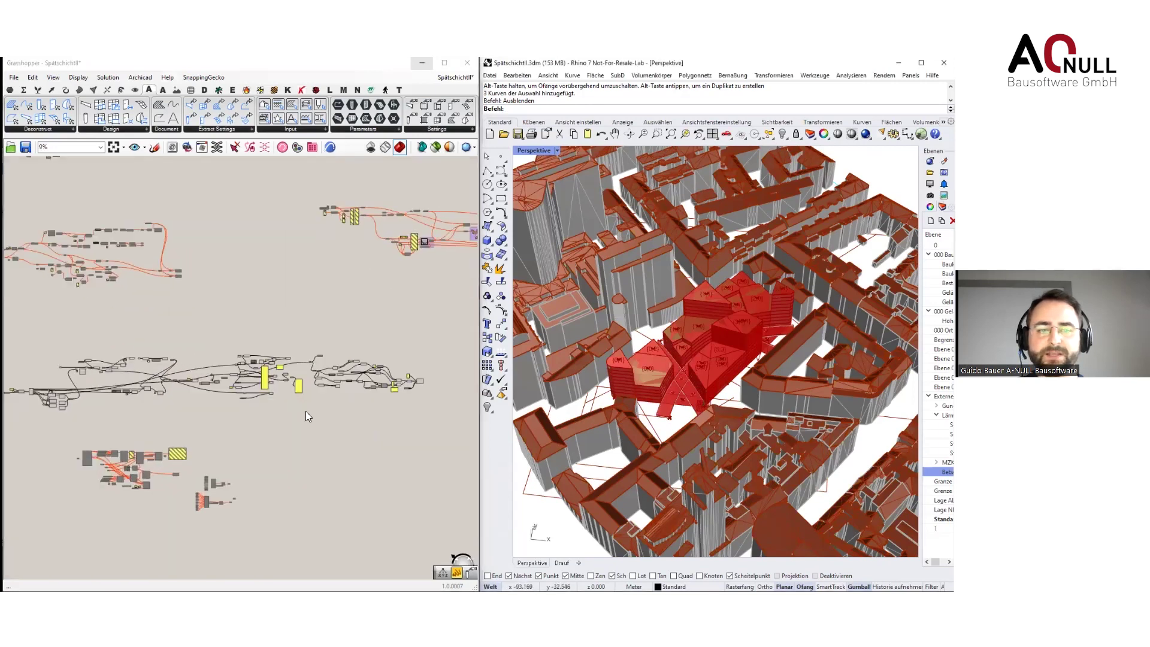
scroll(333, 386, "up", 7)
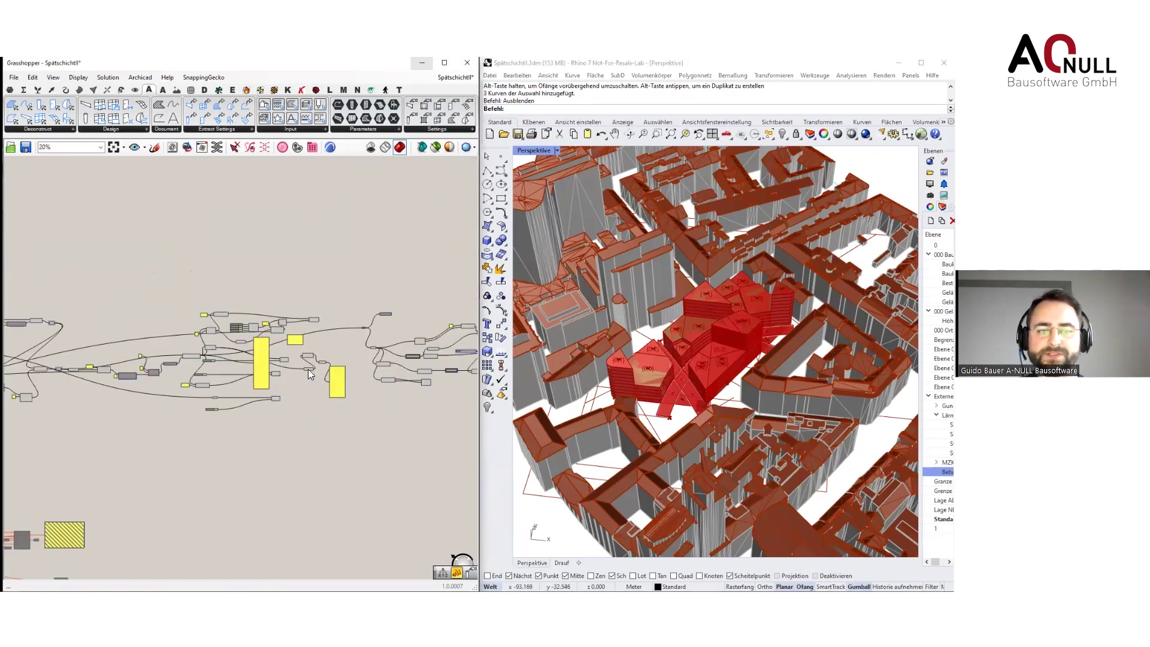
scroll(327, 299, "down", 2)
scroll(303, 428, "down", 5)
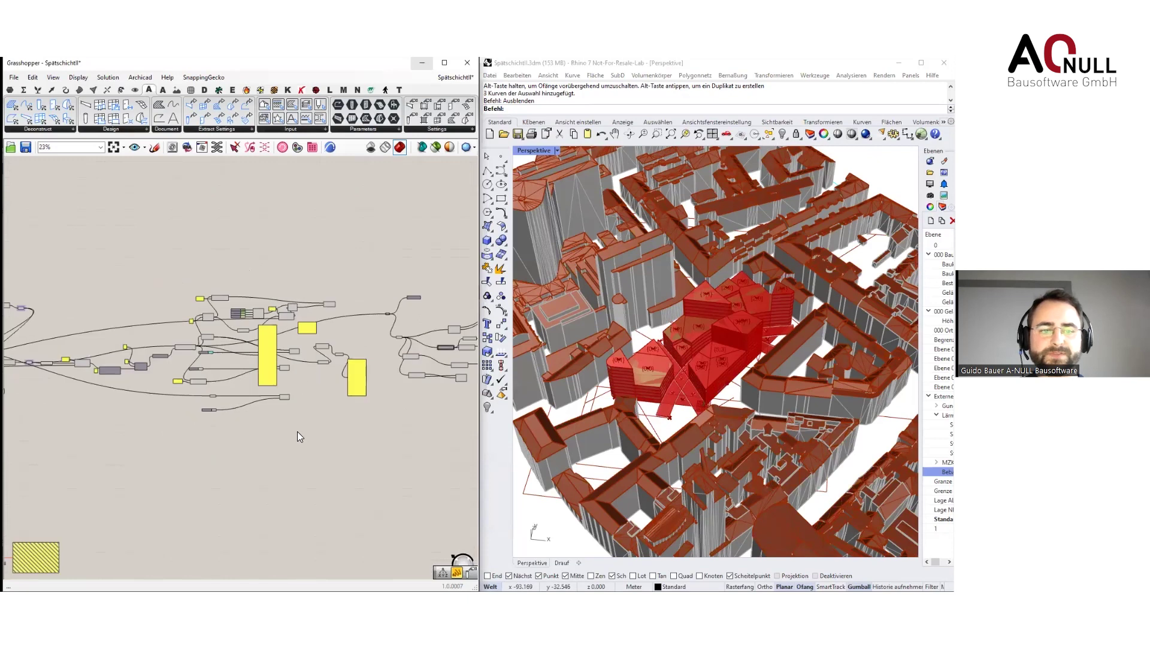
left_click_drag(312, 439, 14, 307)
middle_click(41, 301)
left_click(75, 280)
left_click(253, 335)
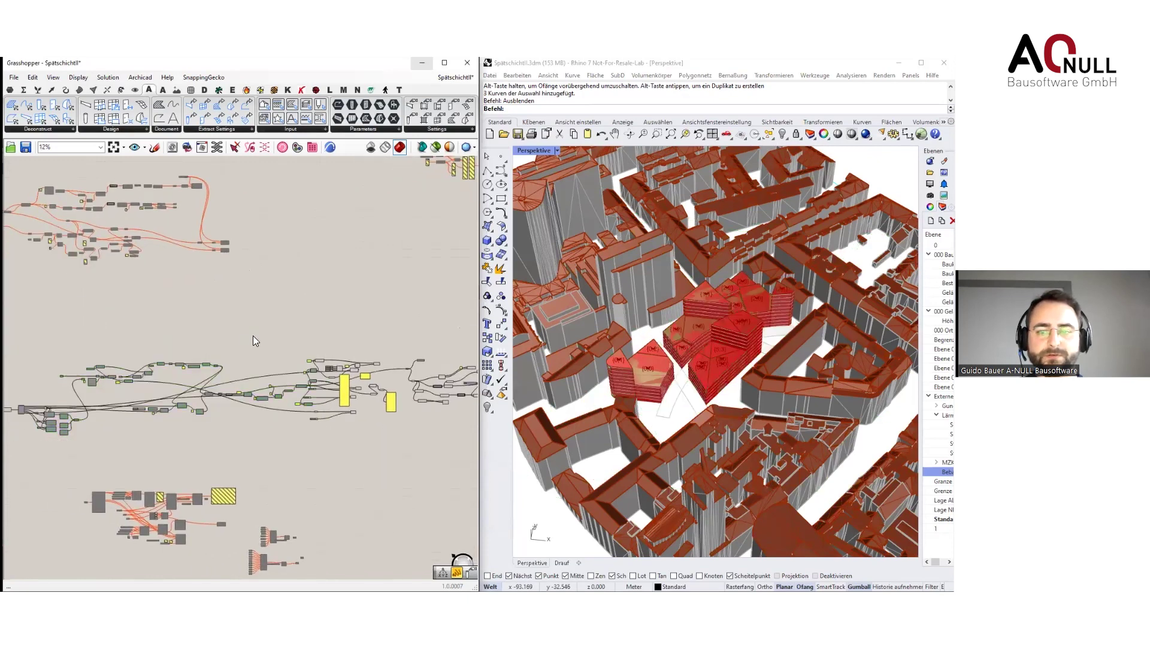
Turn off the preview of the Move, List Item and List Length components feeding the coloured custom preview
scroll(288, 373, "up", 3)
scroll(301, 368, "up", 4)
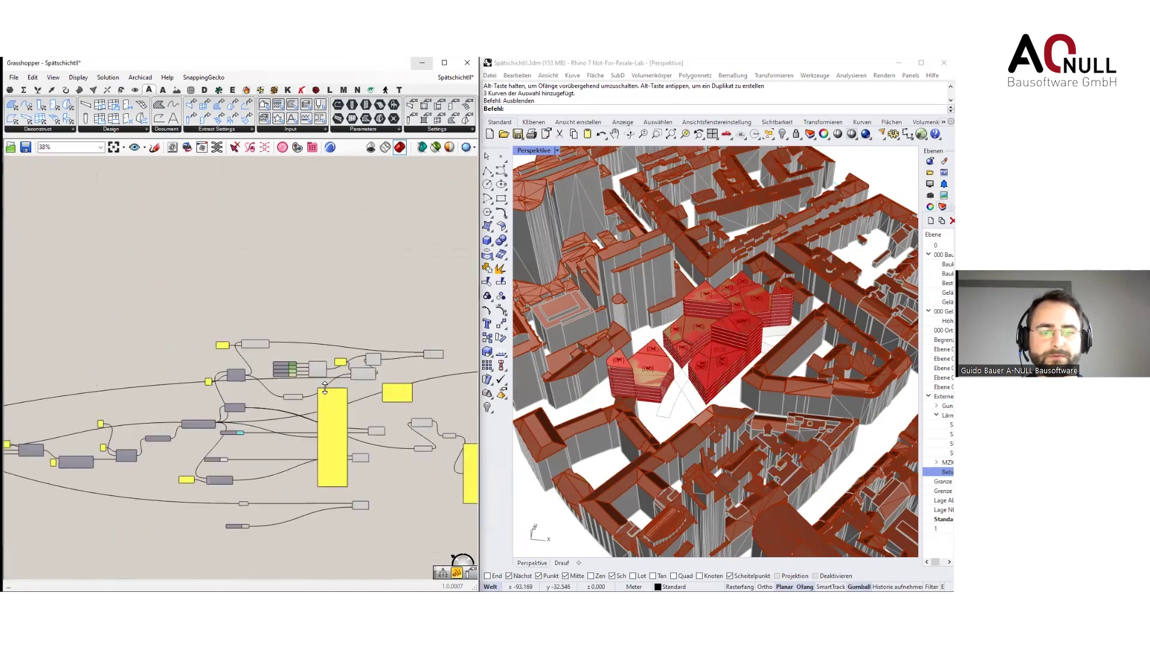
left_click(156, 284)
scroll(154, 282, "down", 2)
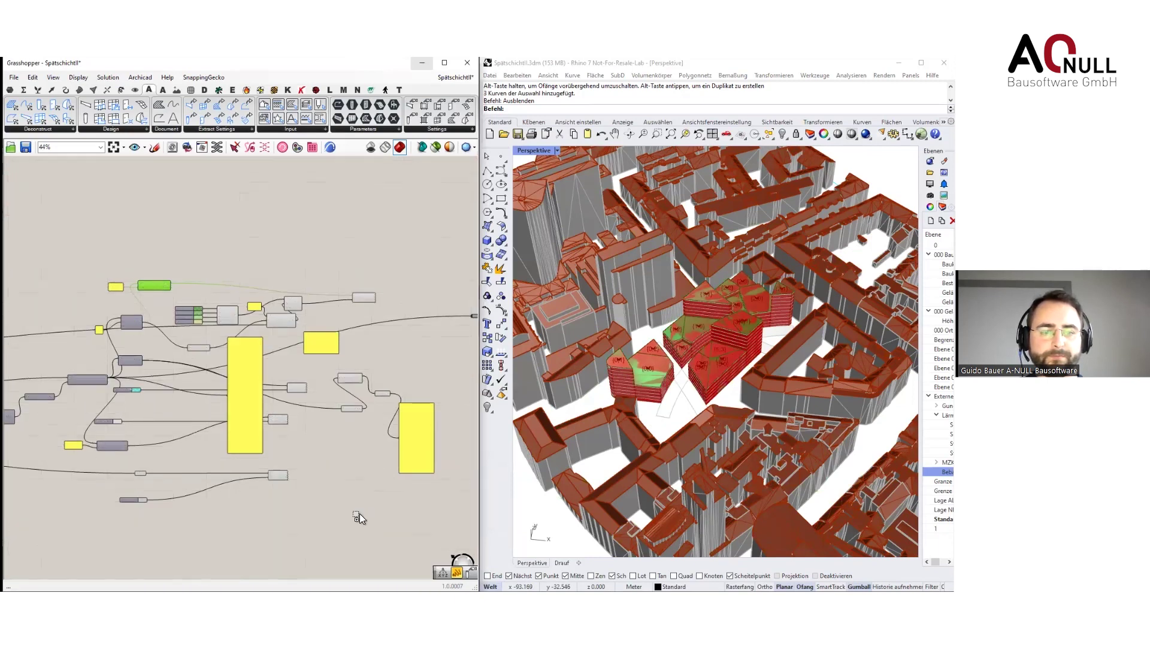
scroll(282, 299, "up", 3)
left_click(301, 307, "shift")
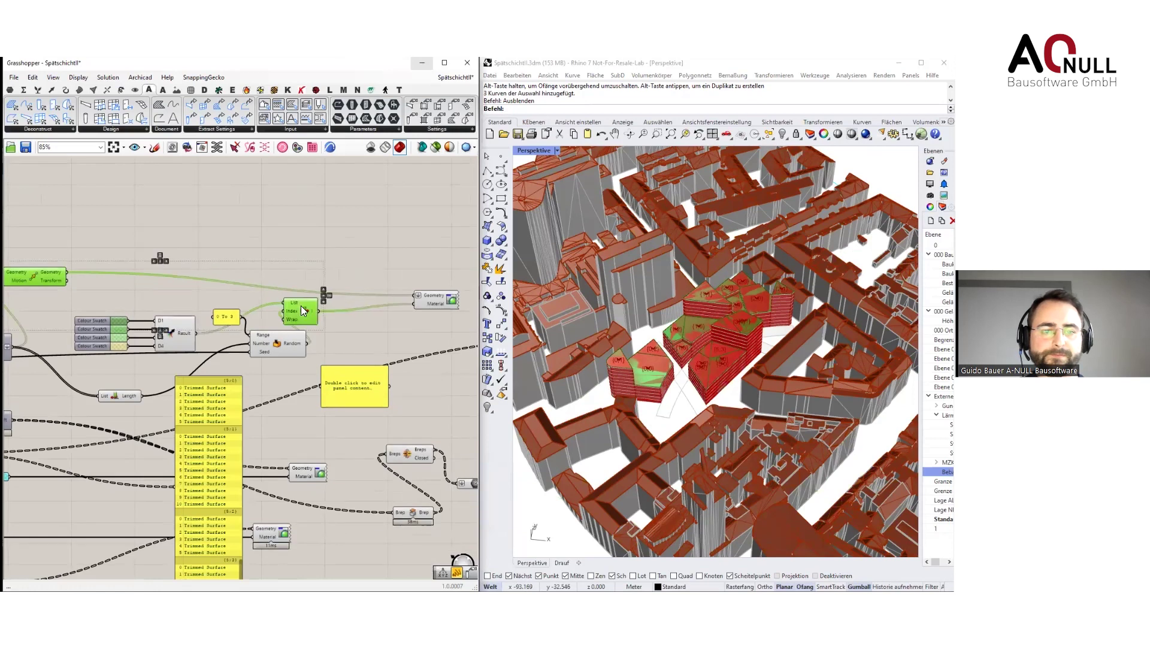
left_click(114, 395, "shift")
middle_click(146, 373)
left_click(176, 342)
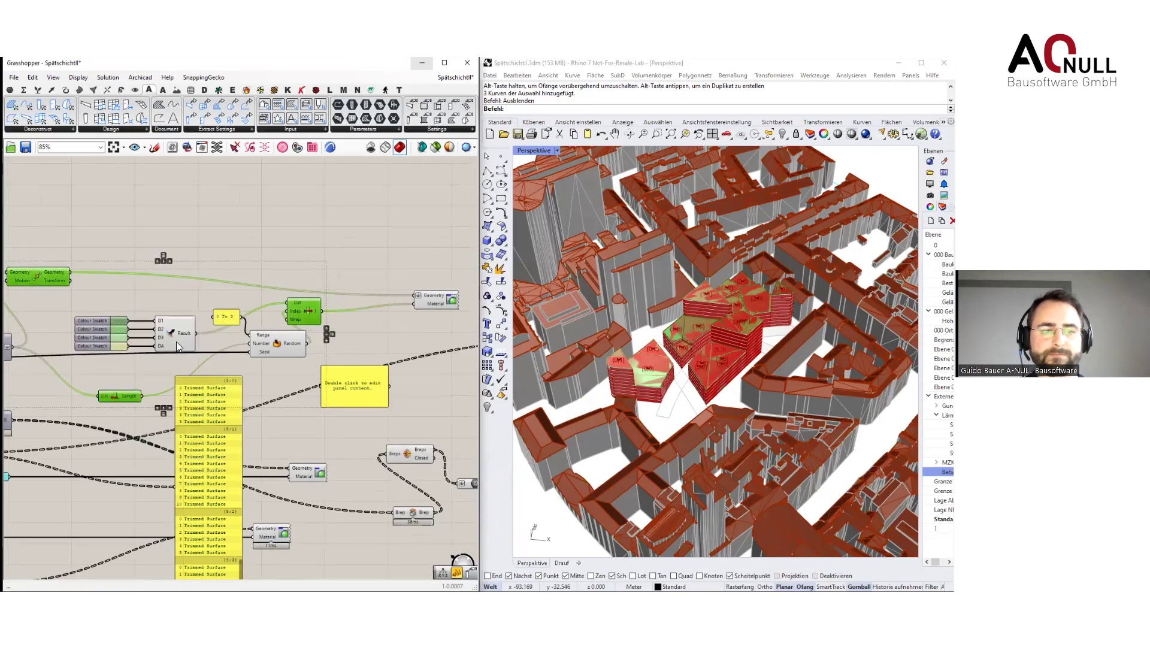
Turn off the preview of the component merging the colour swatches and of the Random component at the definition's start
left_click(180, 356)
left_click(190, 325)
key("space")
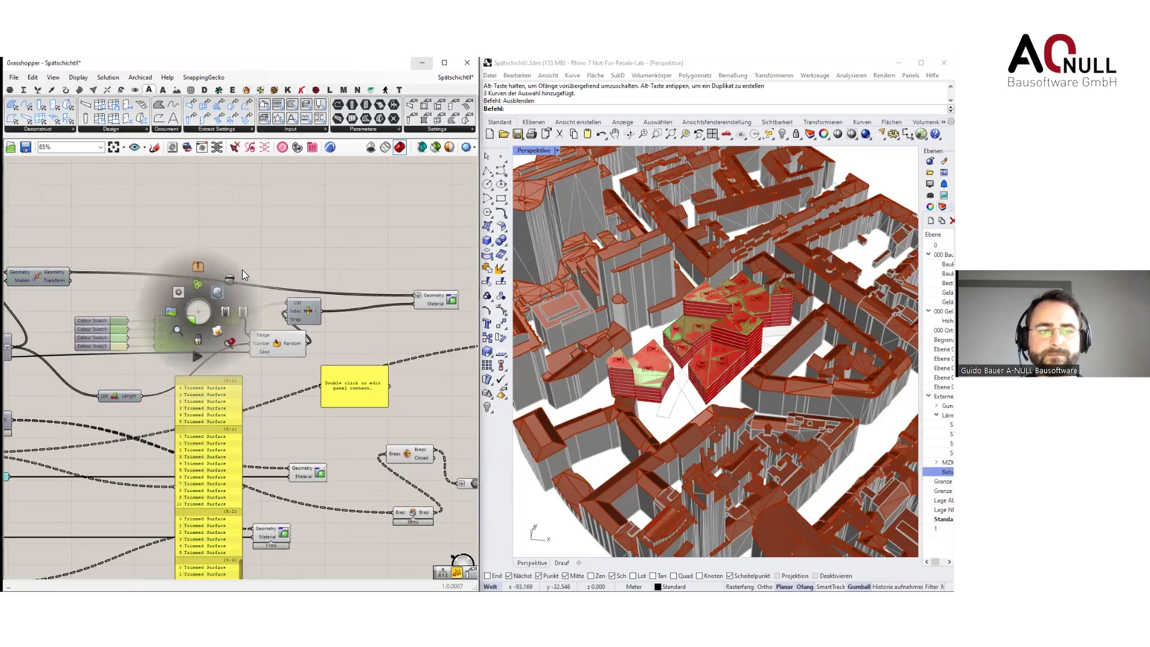
scroll(243, 274, "down", 9)
scroll(9, 358, "up", 8)
right_click_drag(110, 407, 132, 414)
left_click(98, 372)
middle_click(107, 281)
left_click(142, 266)
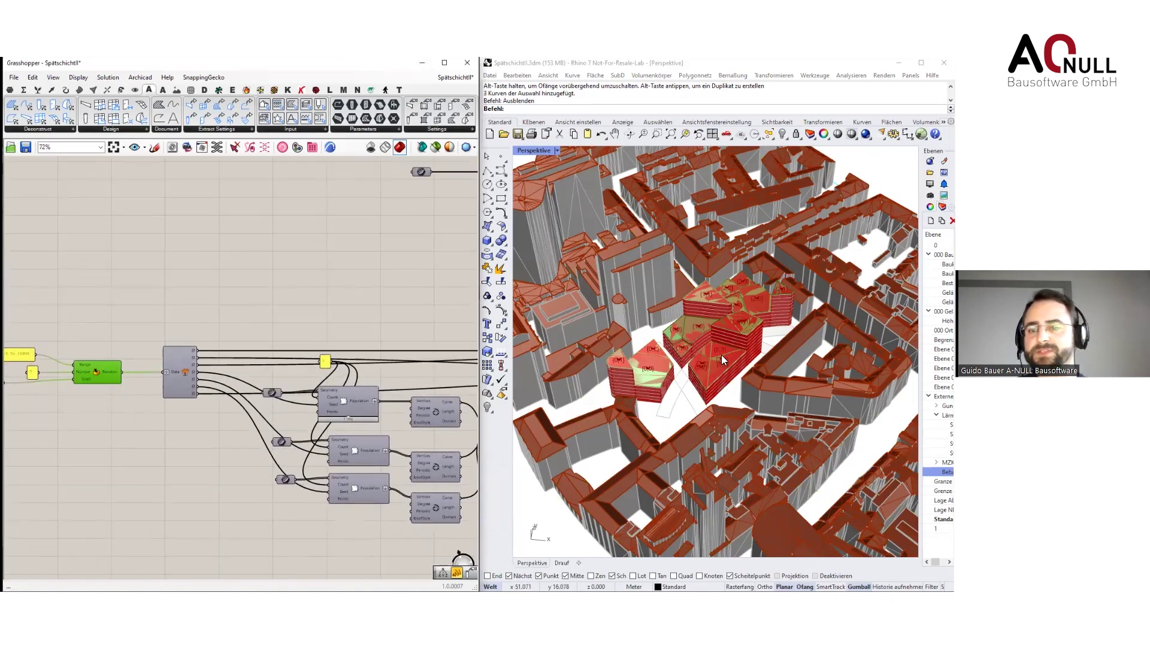
Limit the Rhino preview to selected components and select the parameter that collects the three sets of arc curves
scroll(684, 383, "down", 4)
right_click_drag(684, 383, 680, 473)
scroll(188, 301, "down", 4)
right_click_drag(354, 341, 226, 361)
scroll(226, 362, "up", 8)
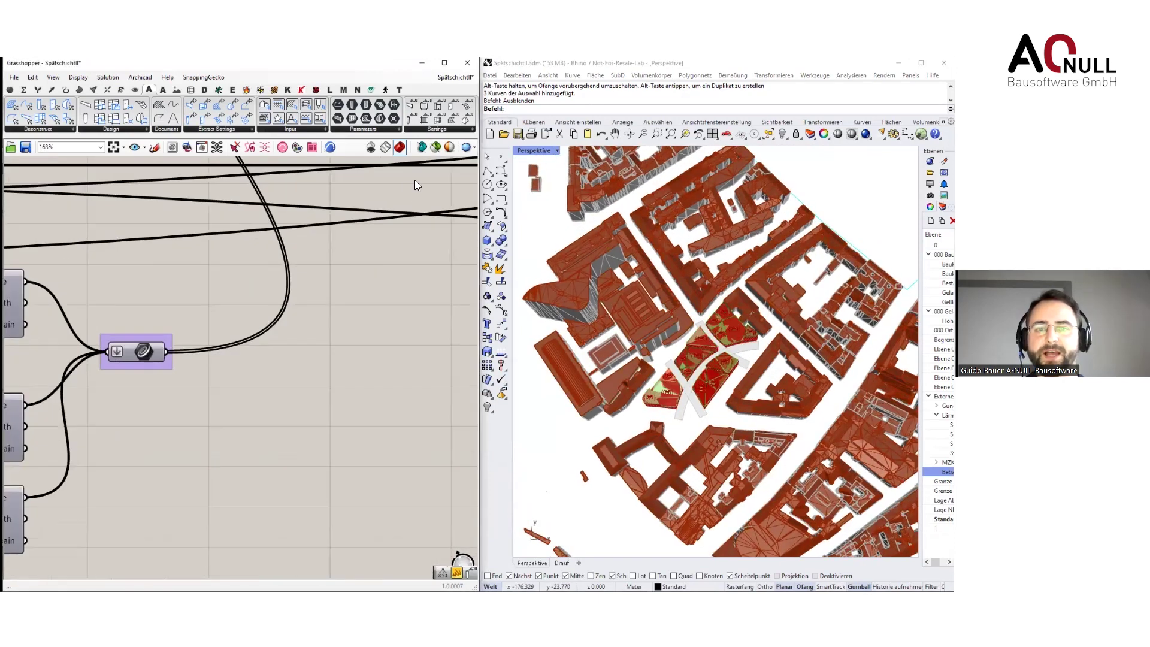
left_click(436, 147)
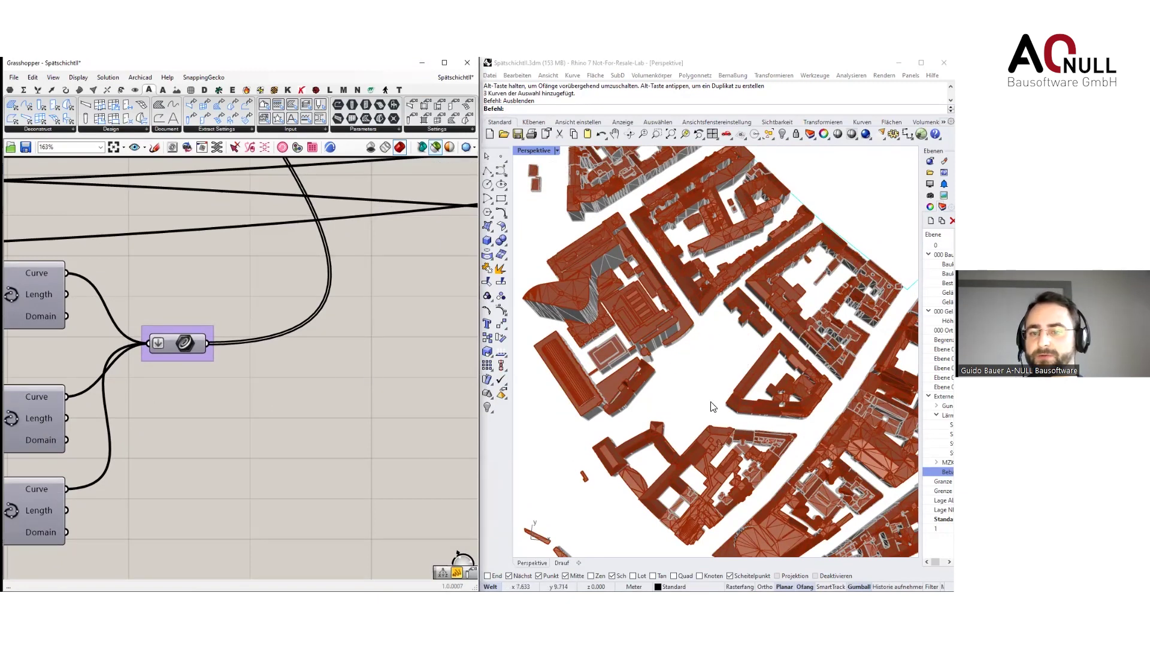
left_click(178, 344)
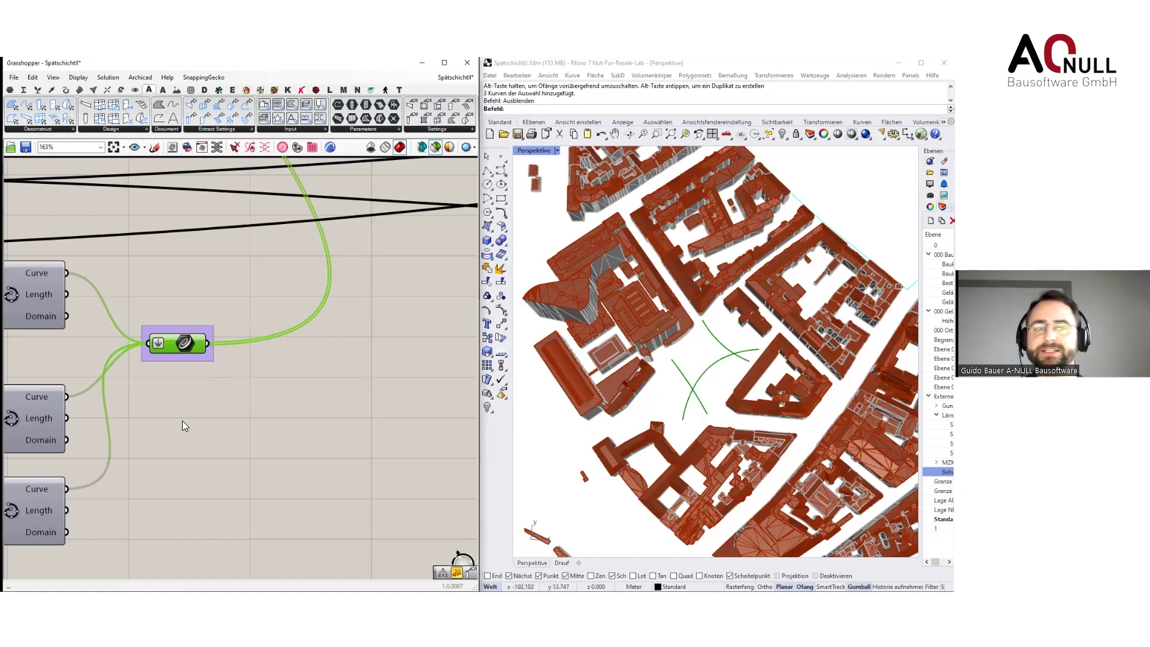
Set the number slider feeding the Random component's seed to 5155
scroll(180, 426, "down", 3)
right_click_drag(285, 438, 477, 416)
scroll(289, 407, "down", 3)
right_click_drag(218, 402, 420, 409)
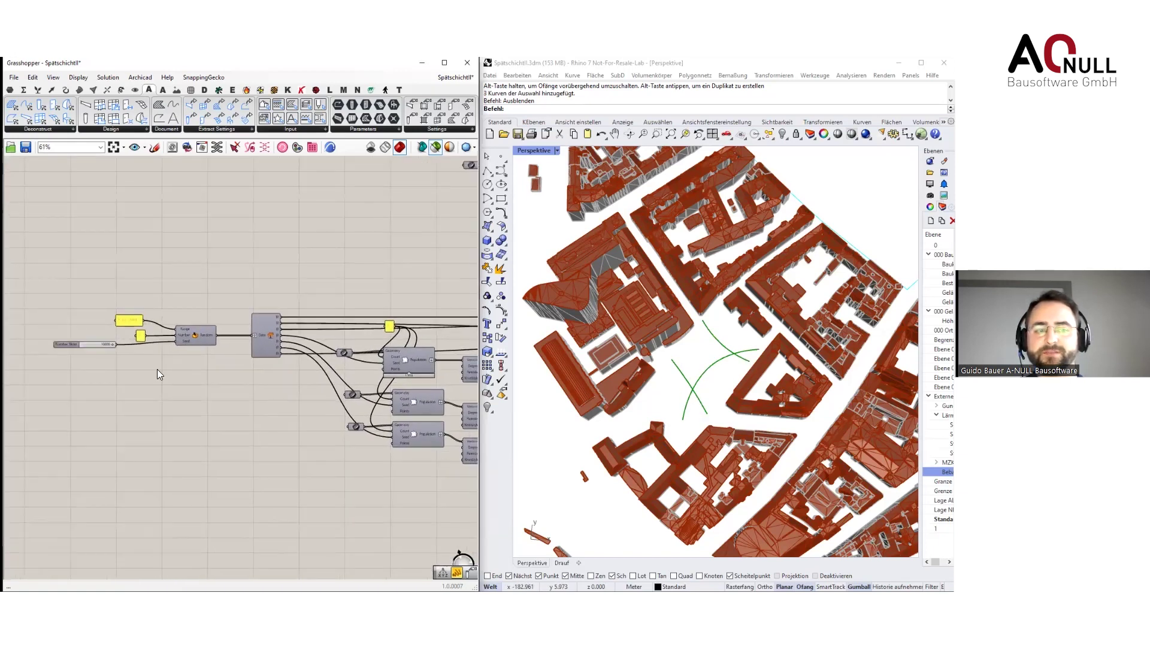
scroll(98, 344, "up", 4)
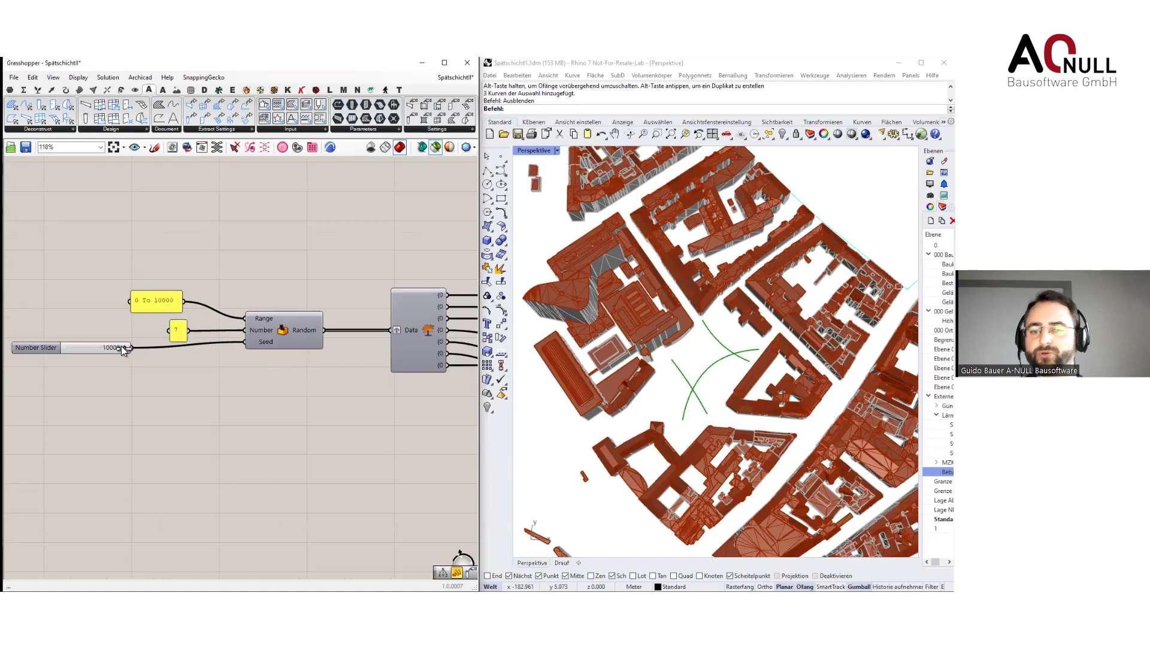
left_click_drag(111, 346, 97, 348)
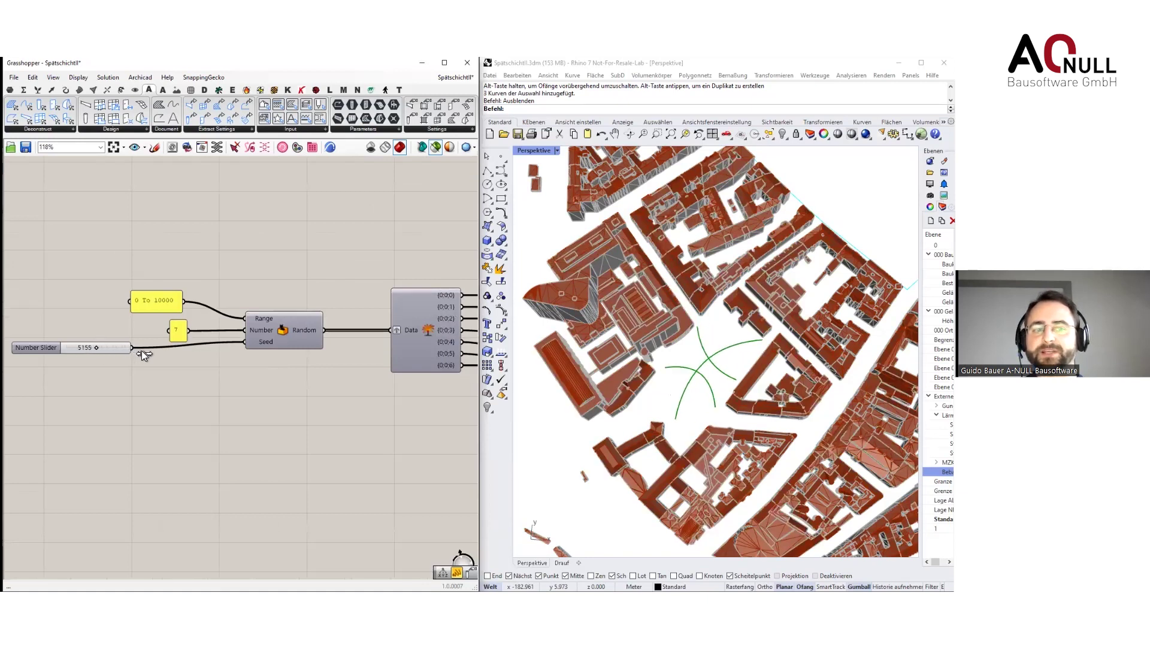
Select the surface parameter after the Cull Pattern component to view the building plots in Rhino
scroll(163, 400, "down", 5)
scroll(163, 403, "down", 3)
right_click_drag(316, 447, 238, 434)
scroll(344, 388, "up", 7)
right_click_drag(344, 388, 307, 465)
right_click_drag(396, 202, 320, 364)
left_click(289, 254)
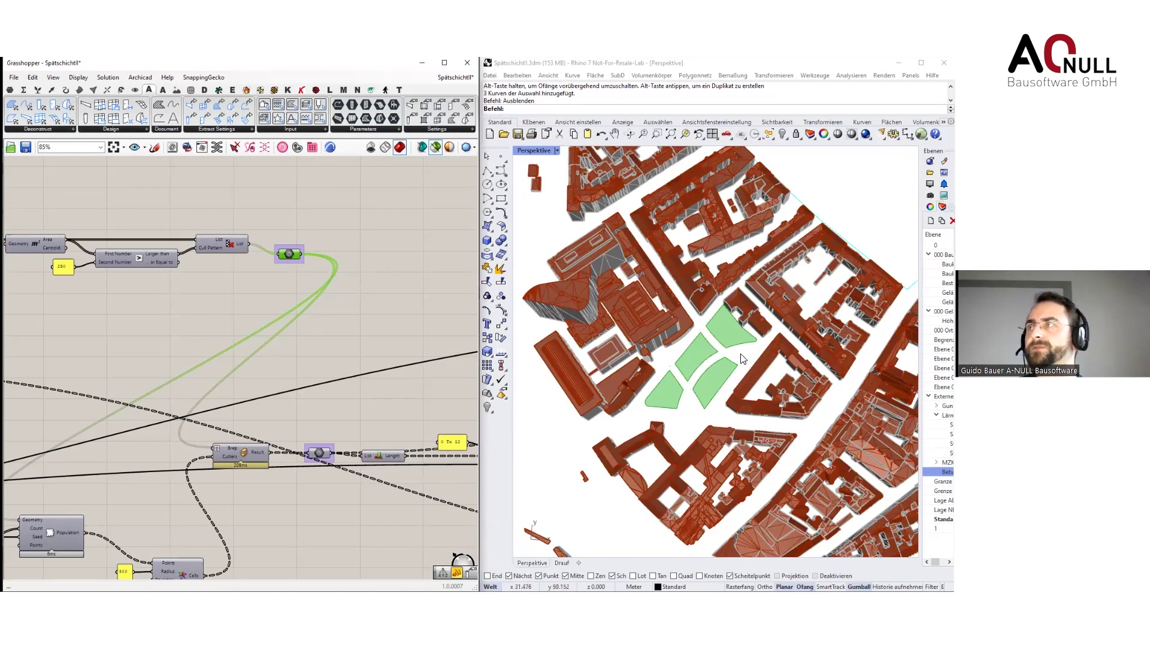
Select the parameter holding the split result to view how the plots are subdivided into cells
right_click_drag(360, 383, 348, 370)
left_click(308, 442)
right_click_drag(307, 440, 286, 437)
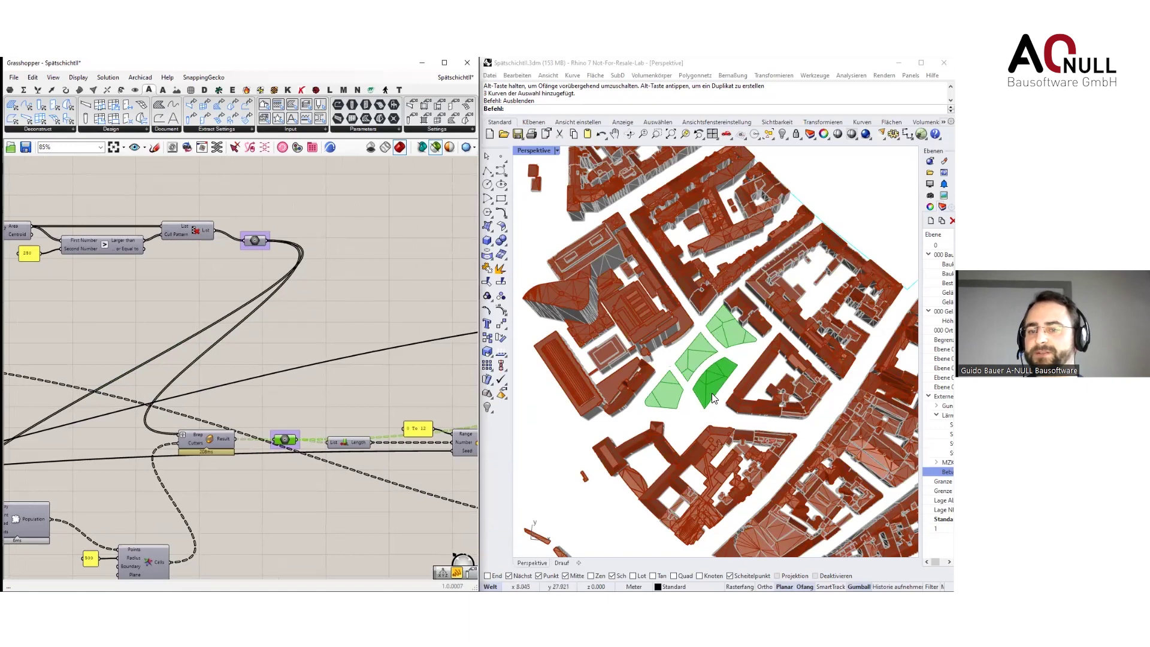
scroll(310, 376, "down", 6)
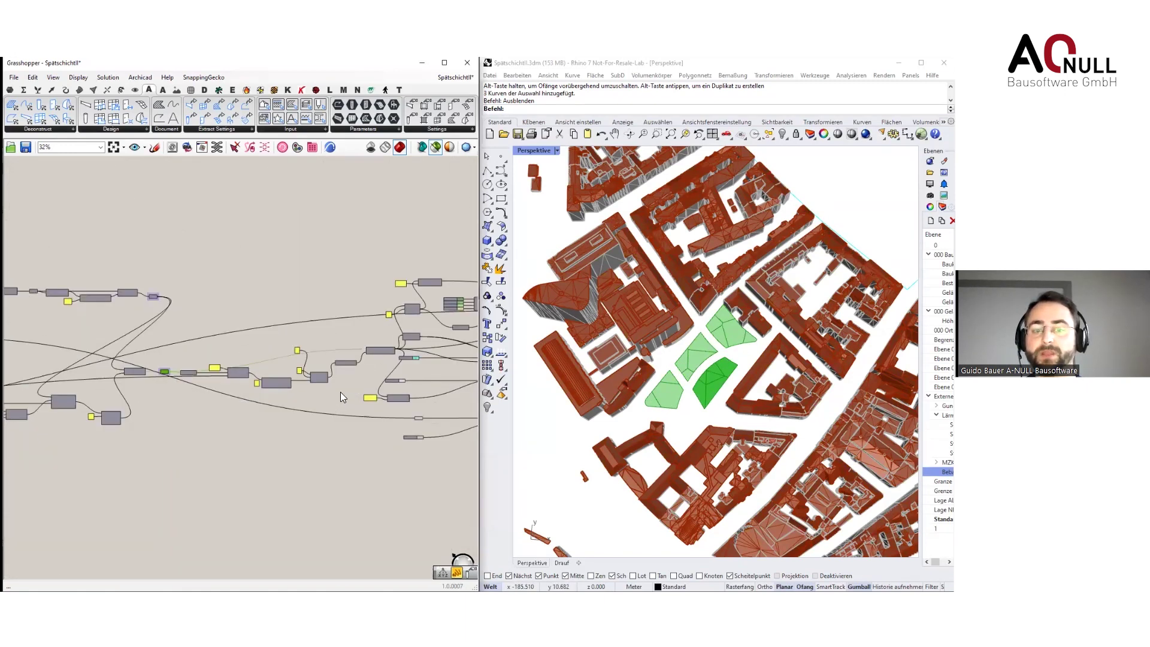
Stop limiting the Rhino preview to selected components and view the complete massing among the surrounding city blocks
scroll(336, 333, "up", 4)
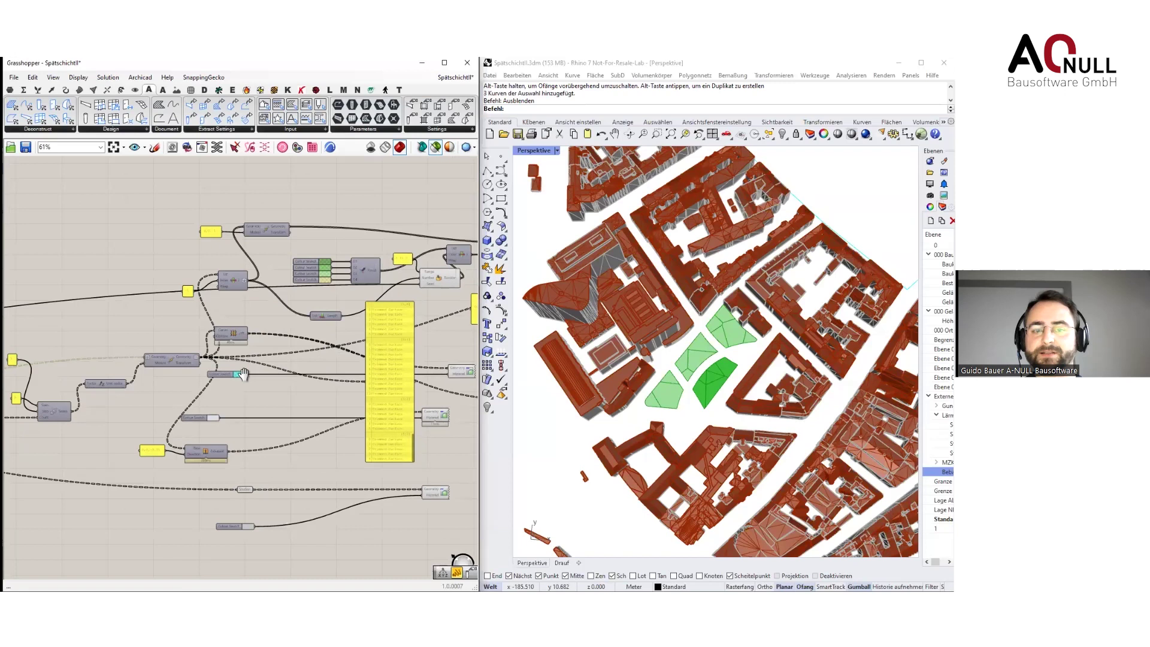
left_click(436, 148)
scroll(673, 415, "up", 4)
right_click_drag(675, 415, 675, 353)
scroll(411, 437, "down", 1)
right_click_drag(410, 439, 326, 314)
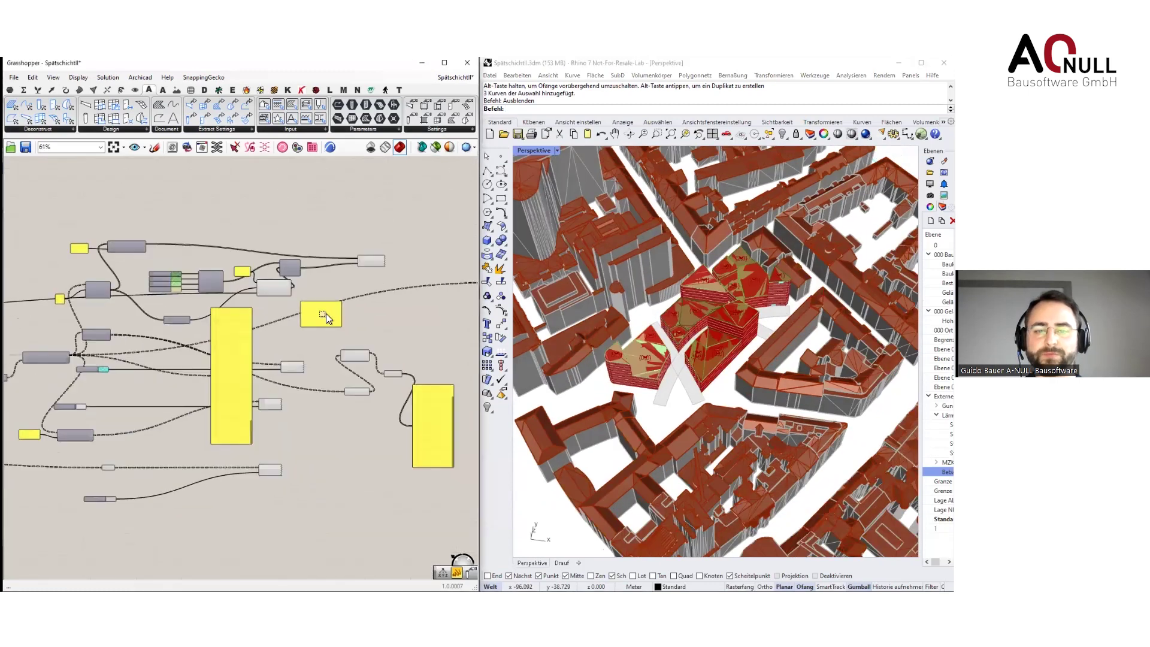
Turn off the Rhino preview of the Brep Join component and its neighbouring Brep components
left_click_drag(326, 314, 322, 309)
middle_click(373, 294)
left_click(403, 273)
left_click(445, 278)
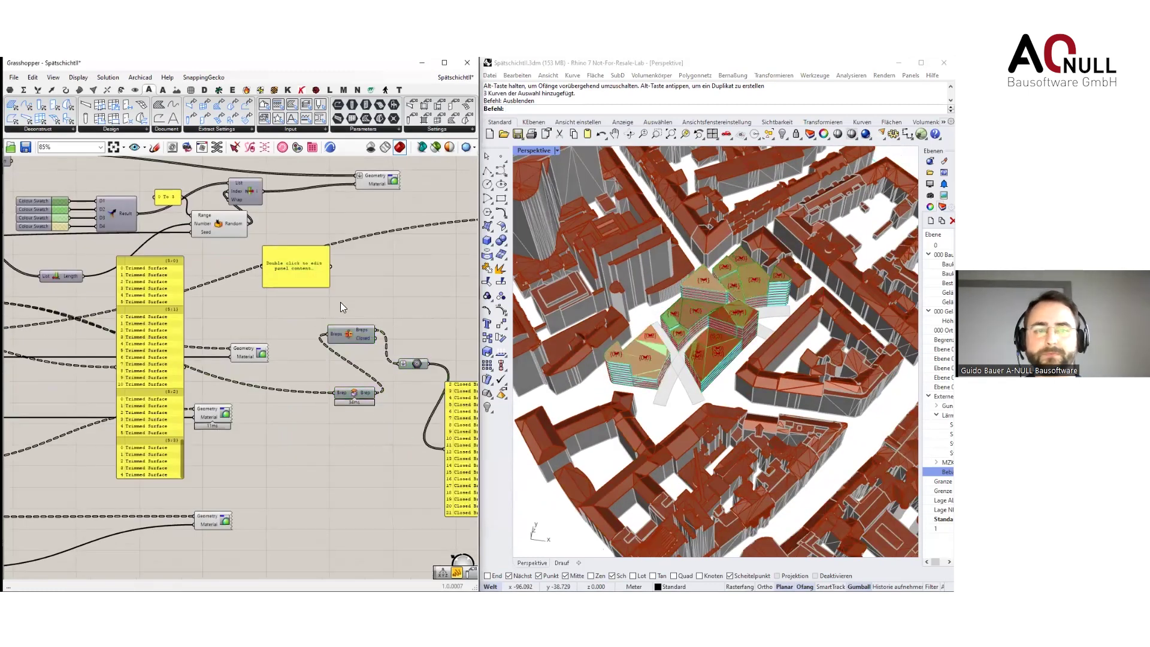
scroll(340, 308, "down", 2)
middle_click(250, 248)
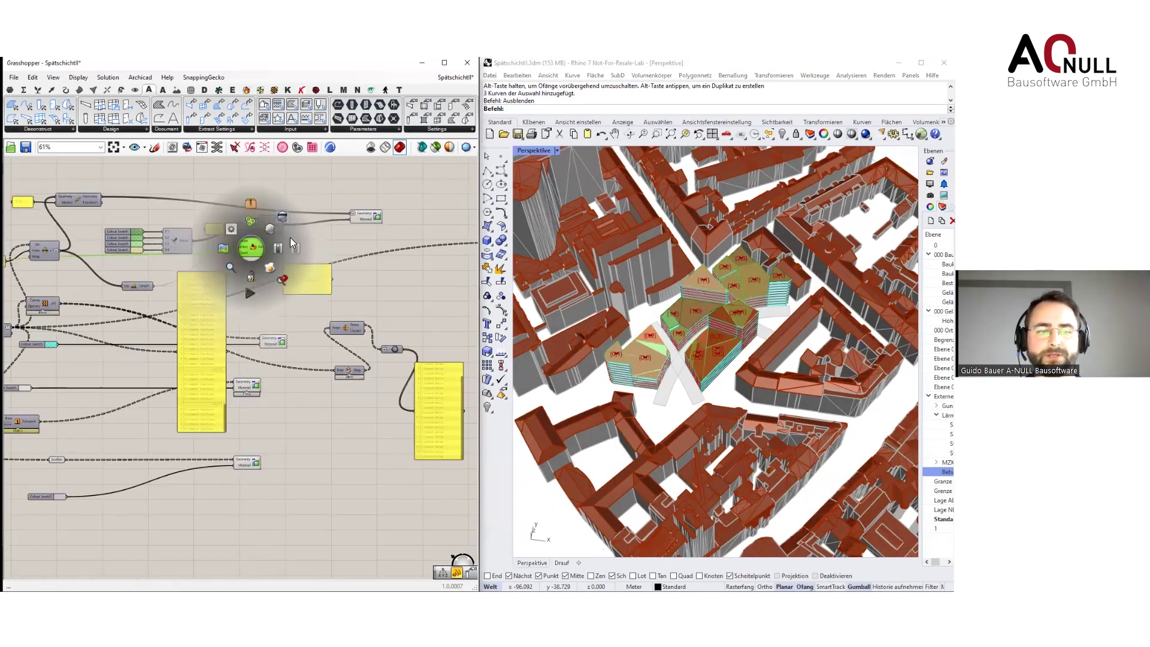
Select the whole cluster of components at the far end of the definition and turn off its Rhino preview
scroll(288, 360, "down", 8)
scroll(291, 384, "down", 2)
left_click_drag(444, 433, 249, 306)
middle_click(281, 296)
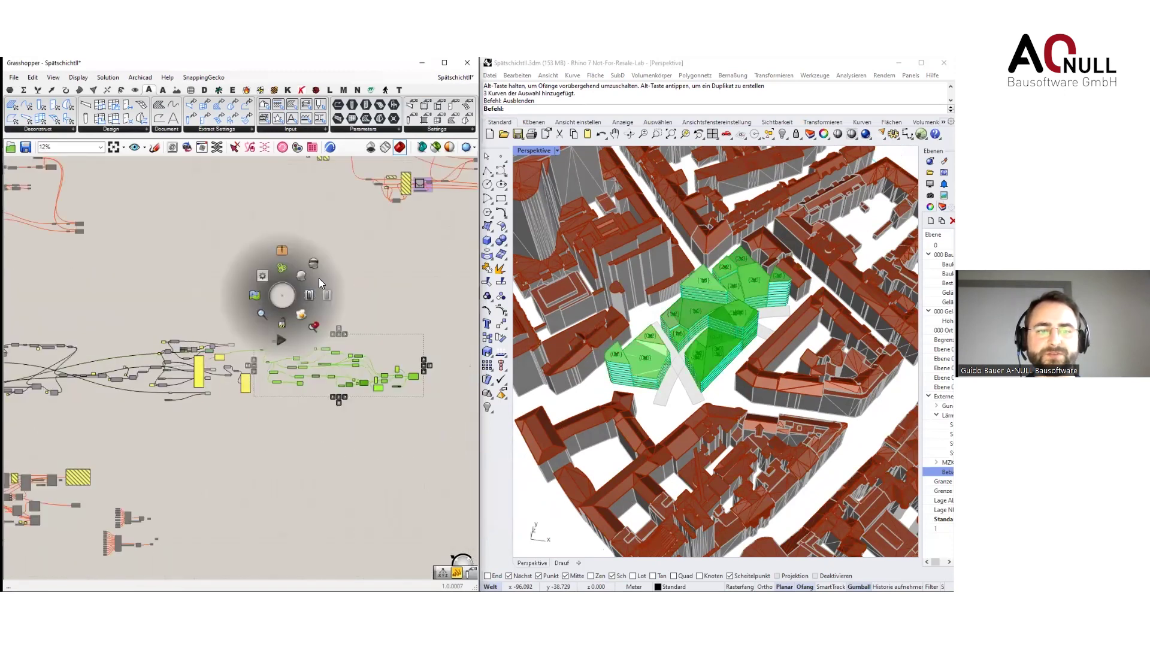
left_click(314, 264)
right_click_drag(320, 282, 336, 282)
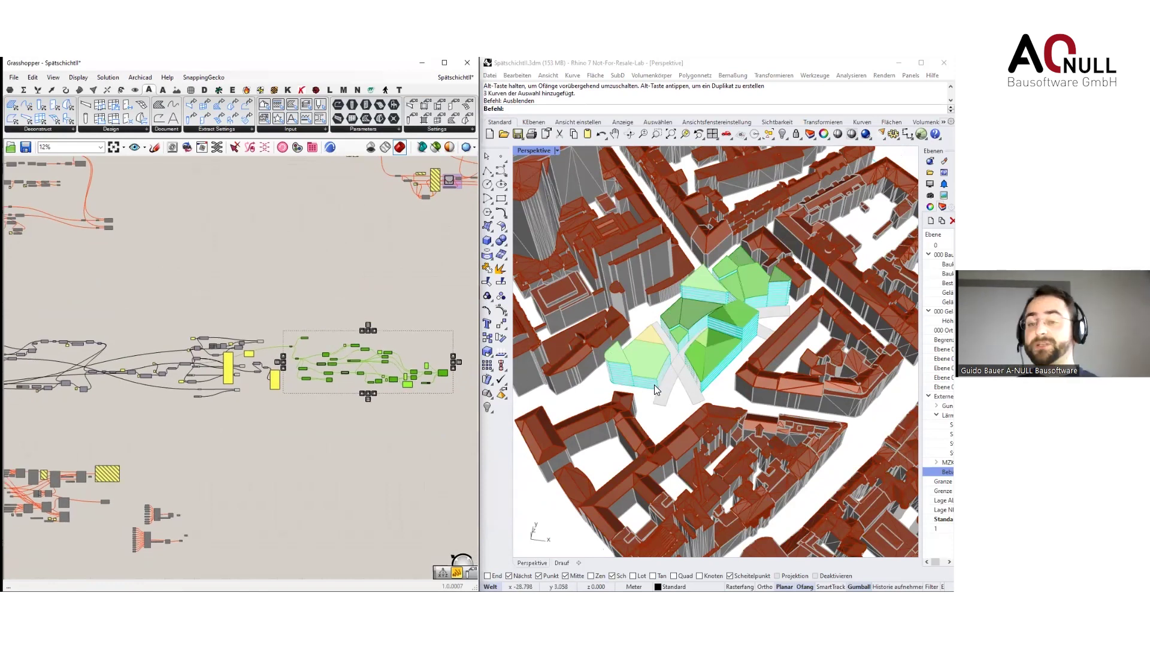
Try the value 82 on the Random component's seed slider and return it to 10000
scroll(655, 386, "up", 2)
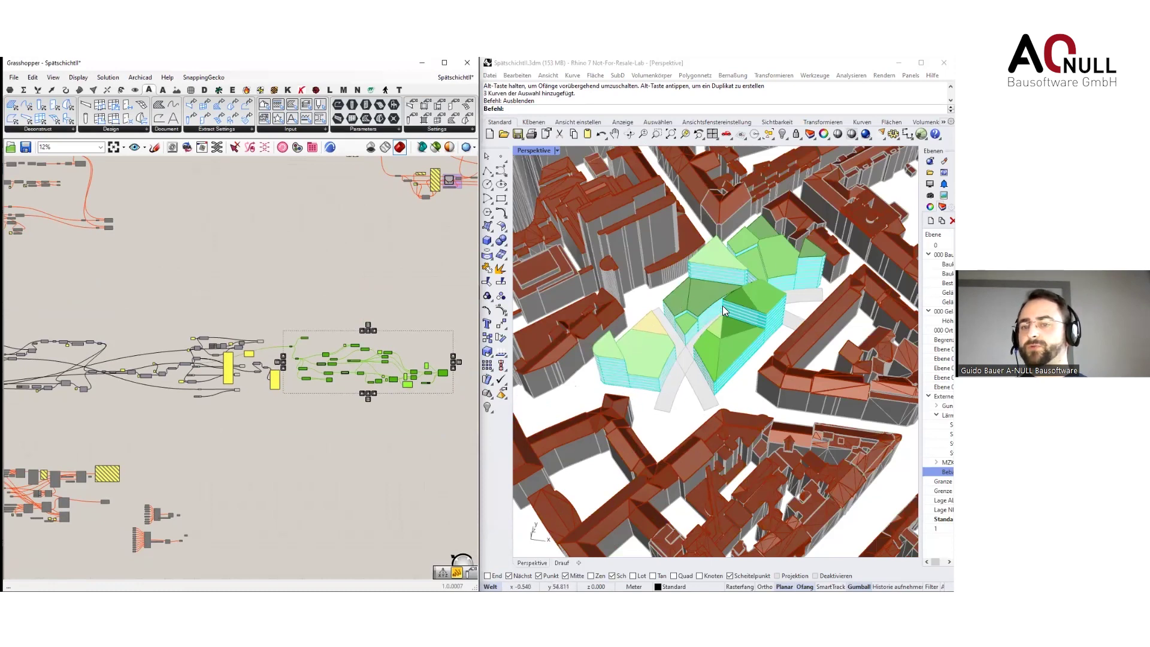
scroll(154, 425, "up", 5)
scroll(149, 338, "up", 8)
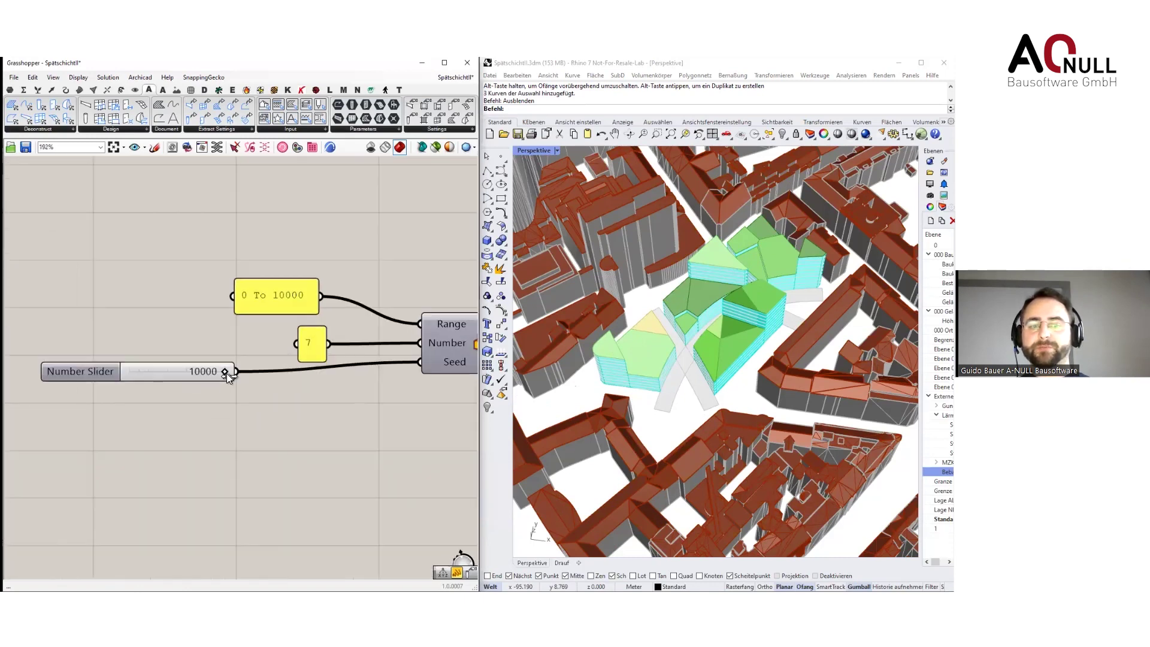
left_click_drag(209, 371, 135, 371)
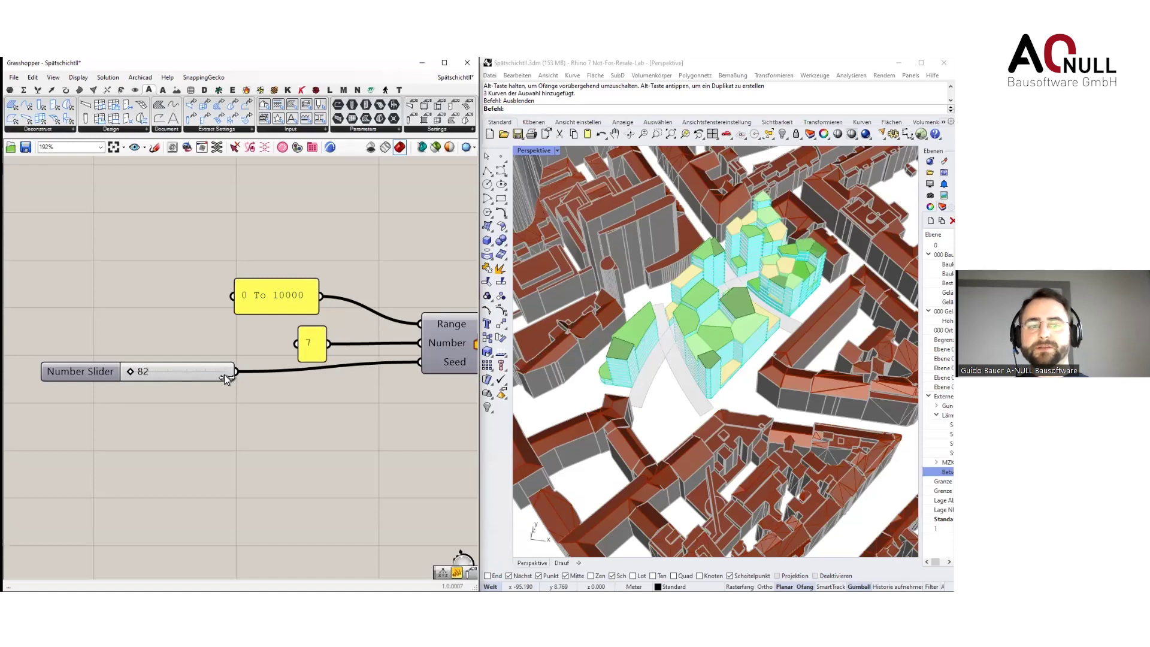
left_click_drag(232, 399, 258, 439)
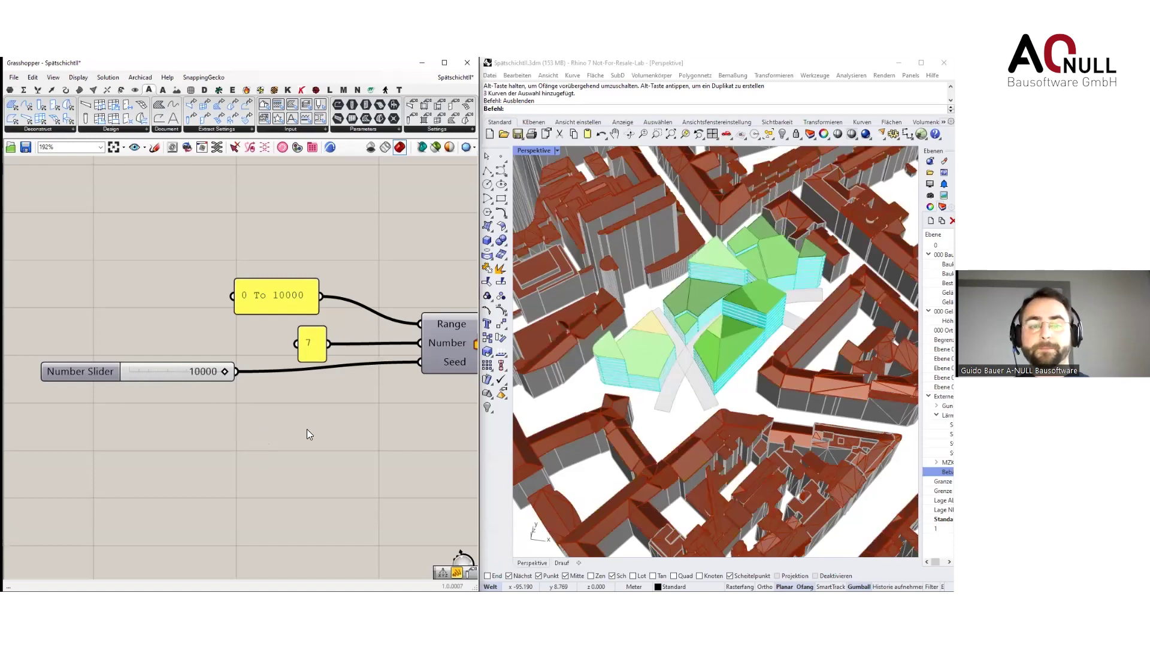
Examine the area calculation branch through to the component that writes the values to an Excel worksheet
scroll(306, 429, "down", 10)
mouse_move(288, 407)
right_mouse_down()
mouse_move(169, 413)
mouse_move(4, 447)
right_mouse_up()
right_click_drag(347, 430, 118, 428)
right_click_drag(341, 409, 301, 411)
scroll(301, 411, "up", 6)
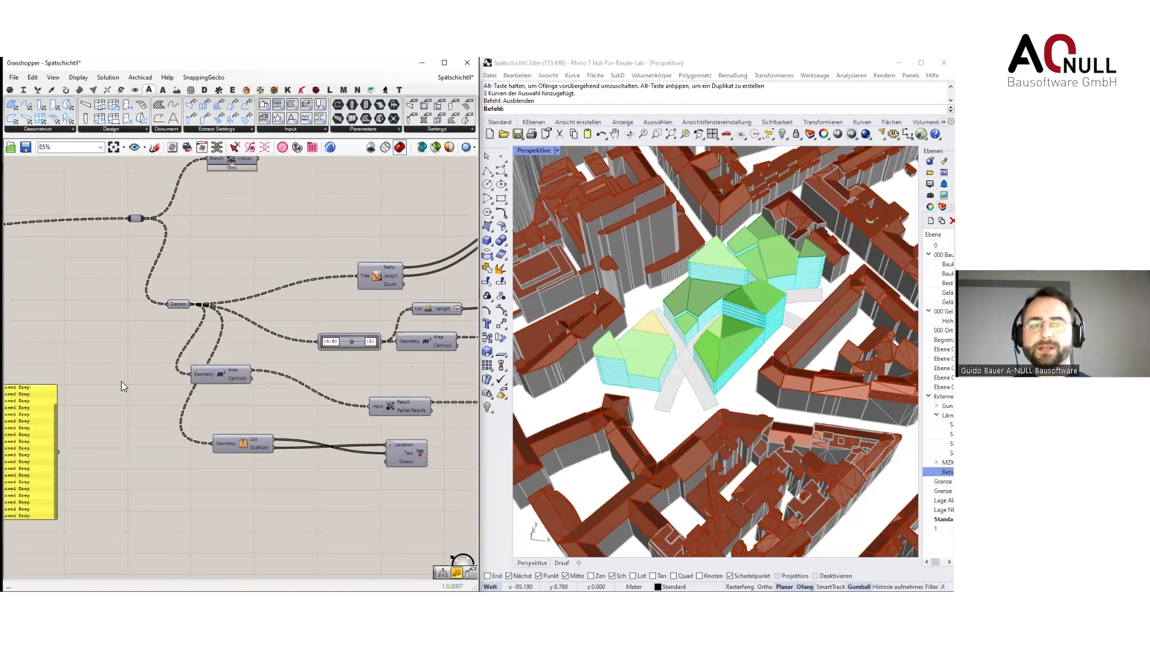
scroll(122, 386, "down", 3)
right_click_drag(228, 384, 88, 356)
right_click_drag(243, 422, 73, 409)
scroll(232, 386, "up", 2)
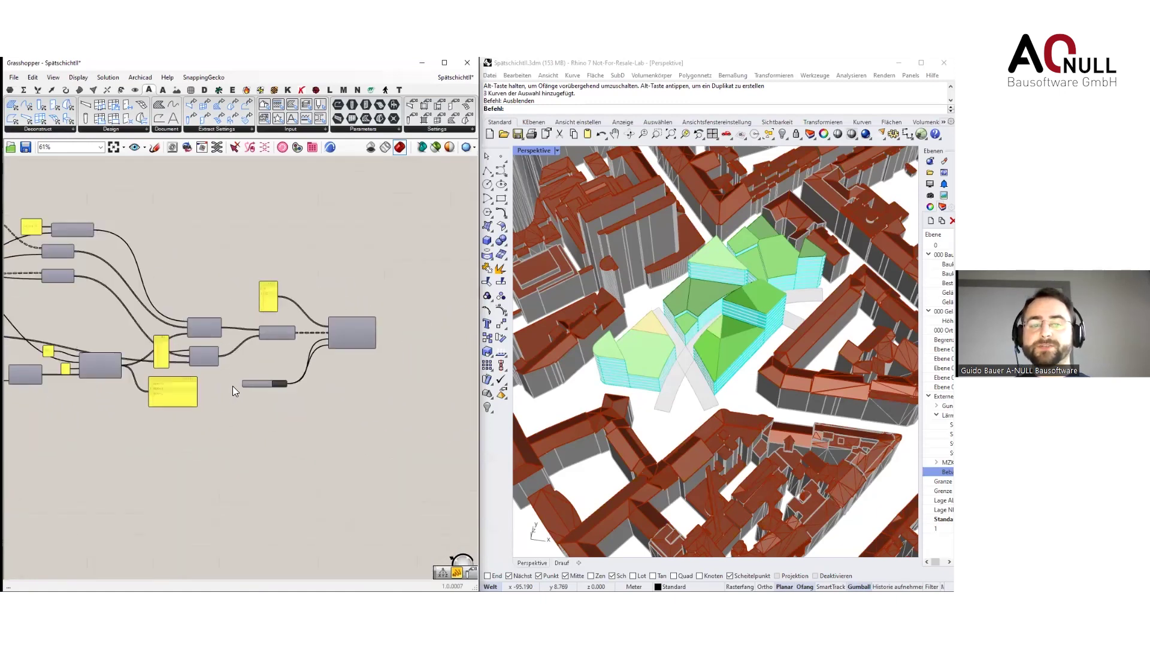
scroll(233, 386, "up", 4)
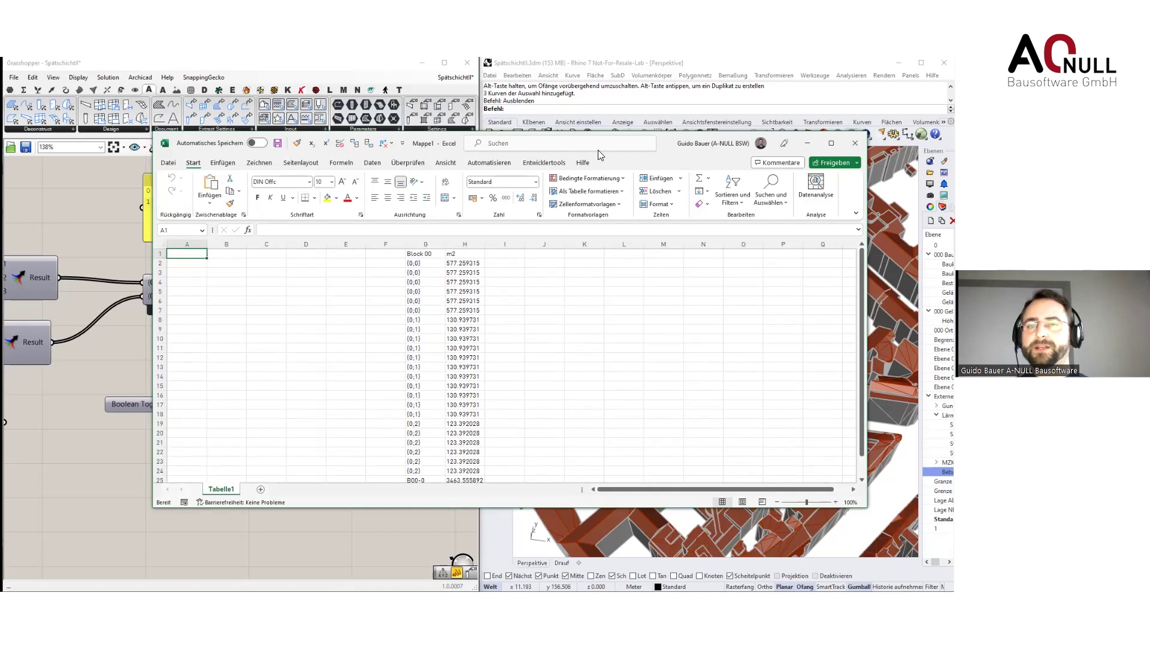
Switch to the Excel workbook Mappe1, review the exported Block 00 area list, and minimise the workbook
left_click_drag(665, 158, 351, 312)
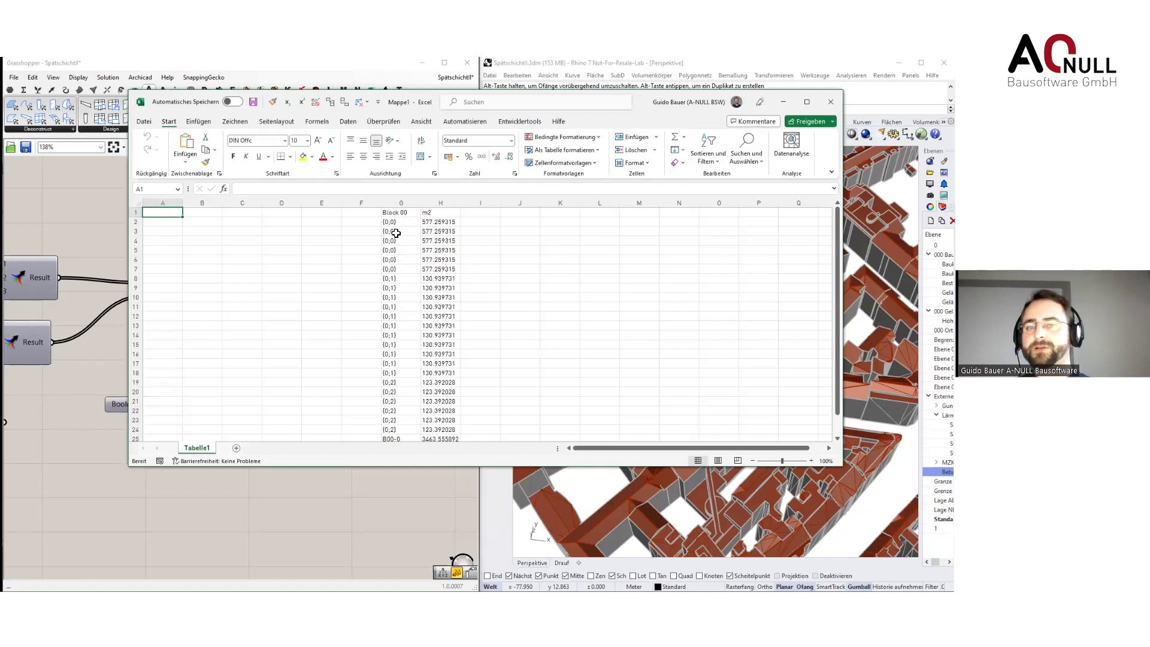
scroll(485, 308, "down", 3)
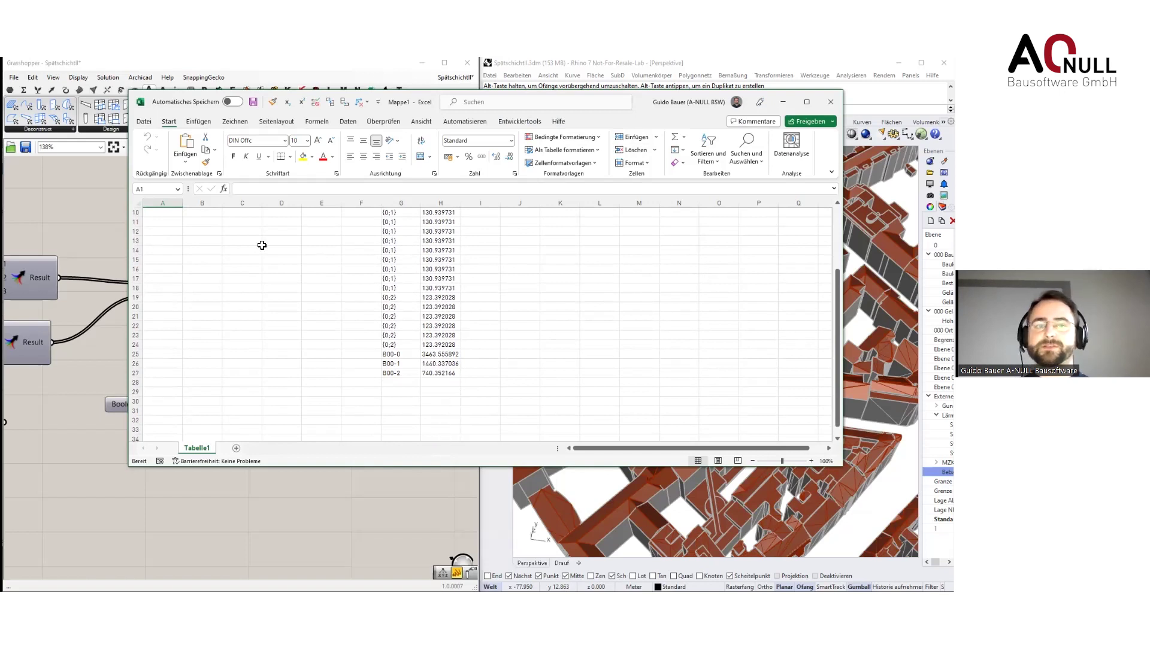
scroll(234, 313, "up", 3)
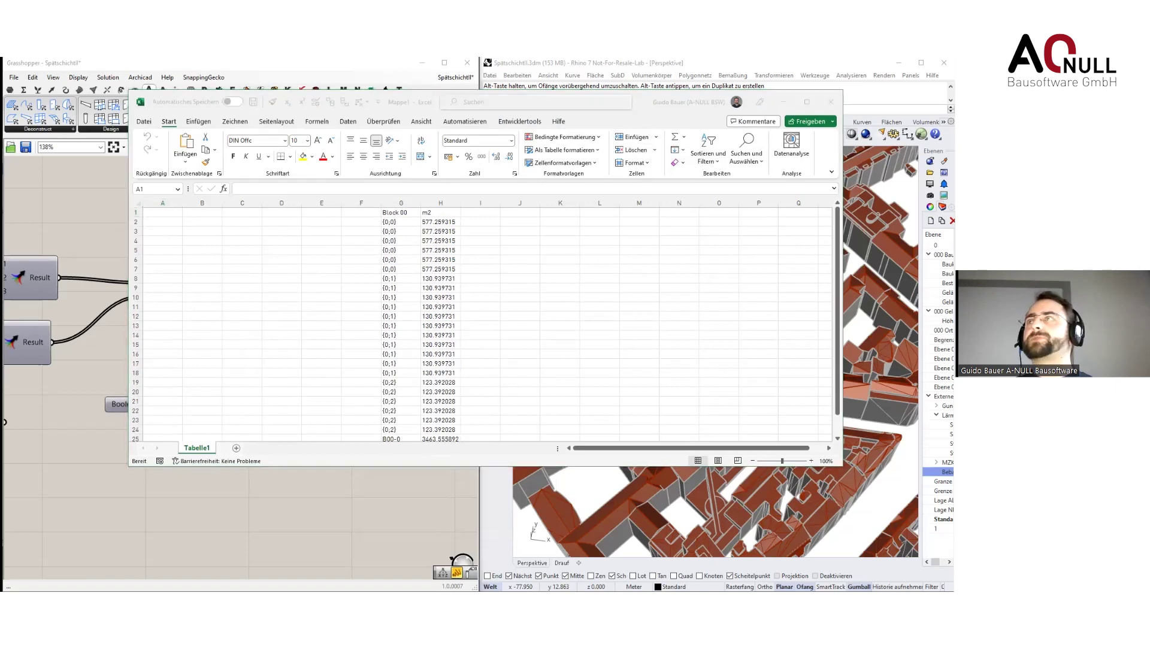
left_click(36, 590)
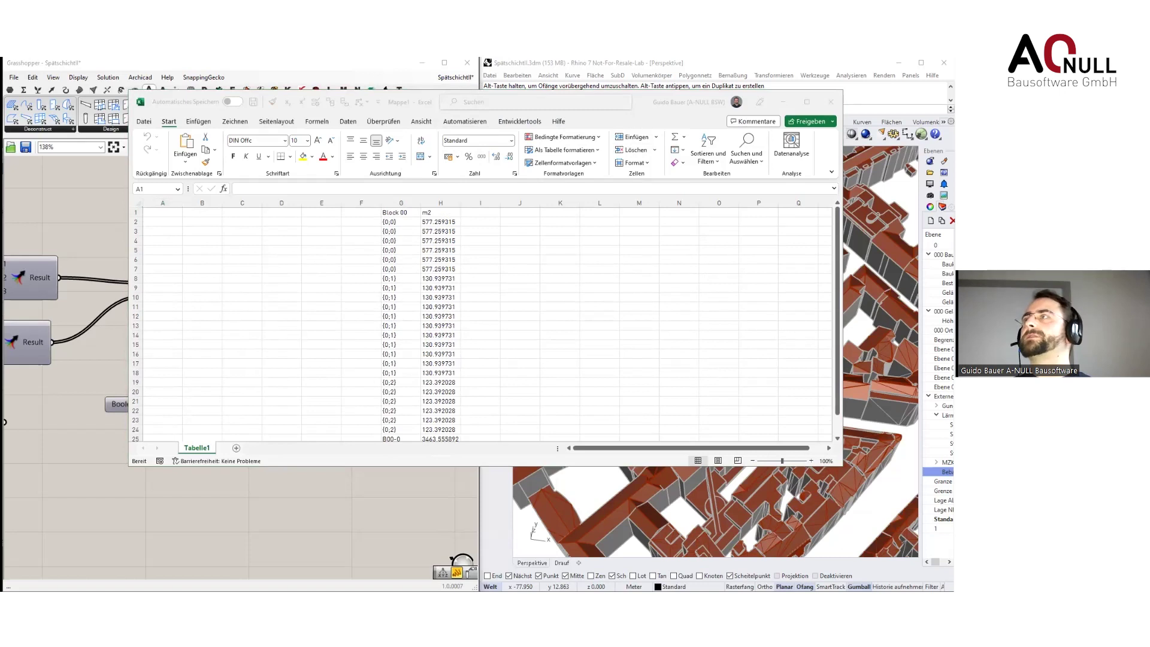
key("alt+Tab")
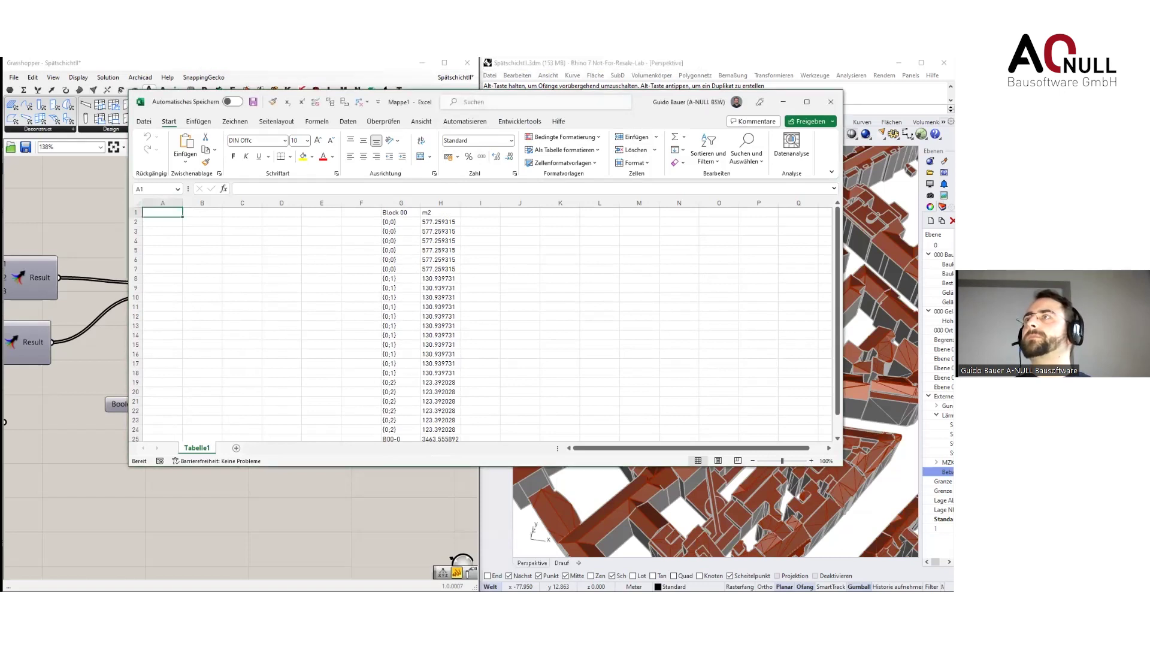
key("alt+Tab")
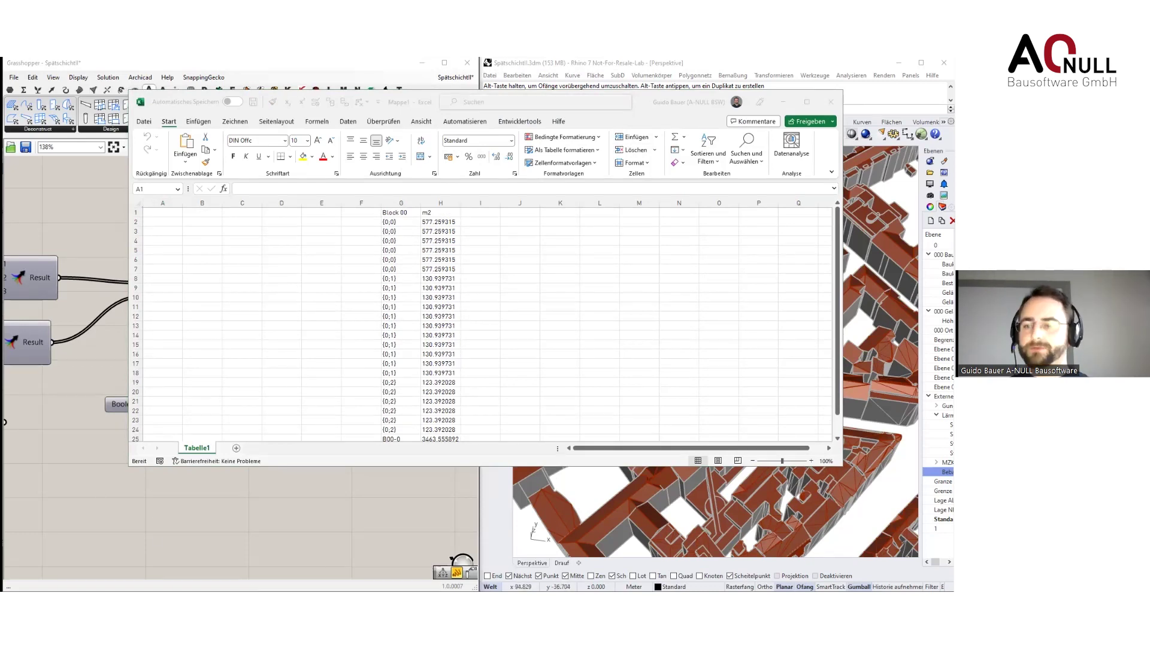
key("alt+Tab")
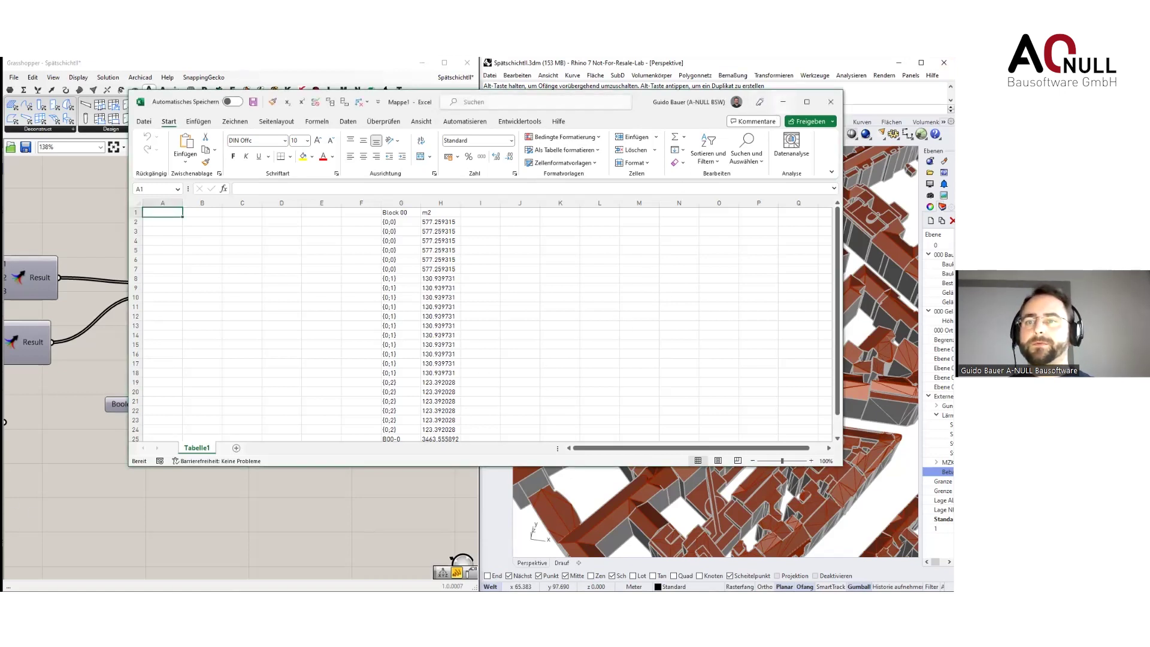
left_click(782, 101)
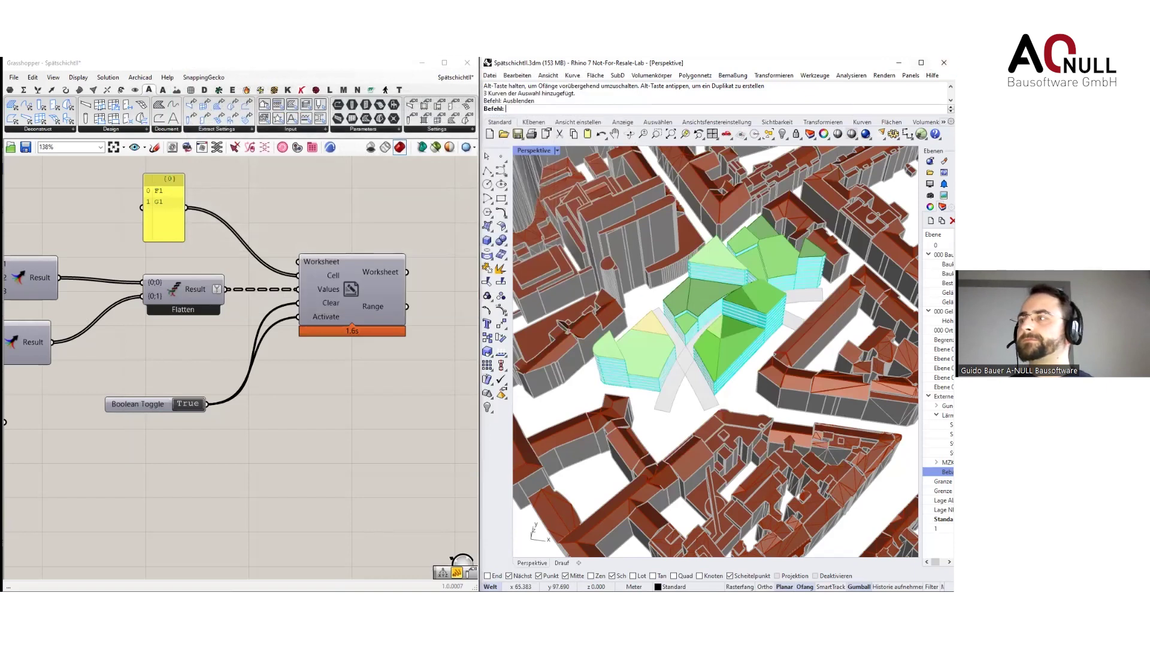
Open punkte.xlsx from the desktop and copy the point coordinate table in A1:D7
key("super+d")
double_click(506, 121)
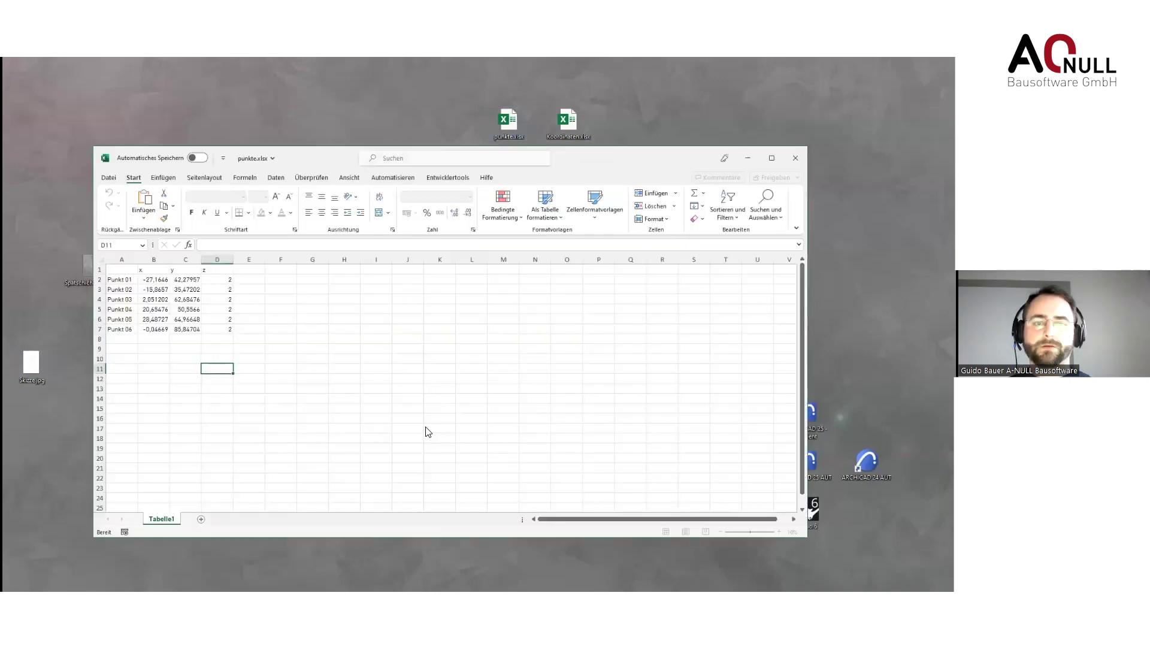
left_click_drag(111, 270, 228, 334)
key("ctrl+c")
left_click(747, 159)
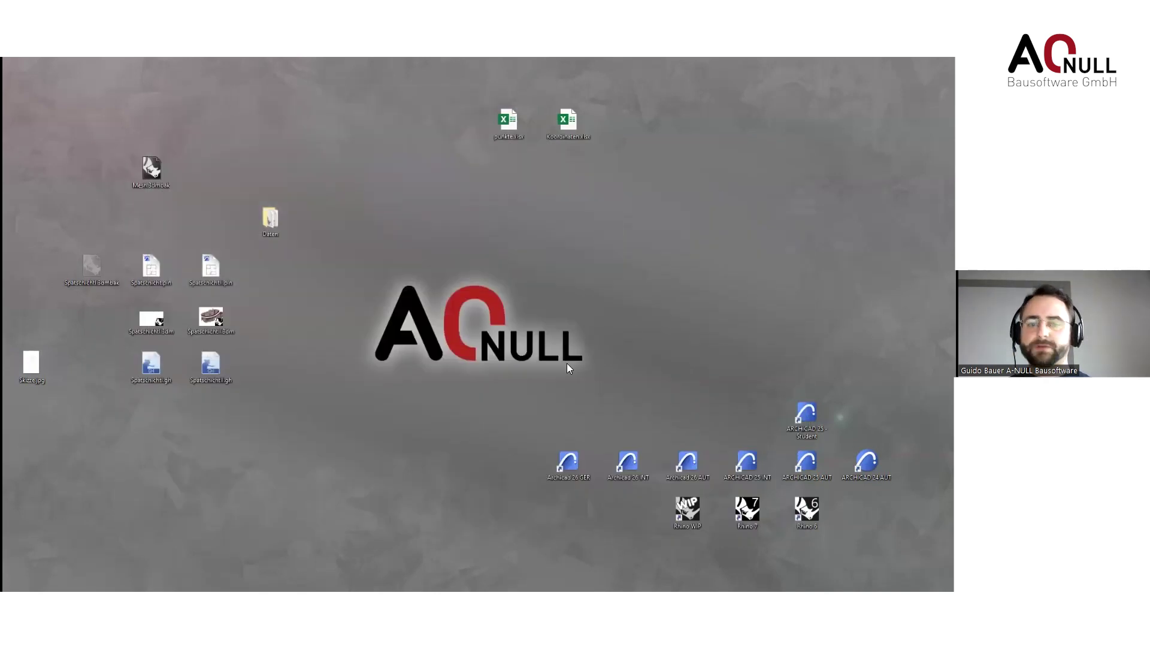
Open Koordinaten.xlsx from the desktop and close punkte.xlsx
double_click(566, 127)
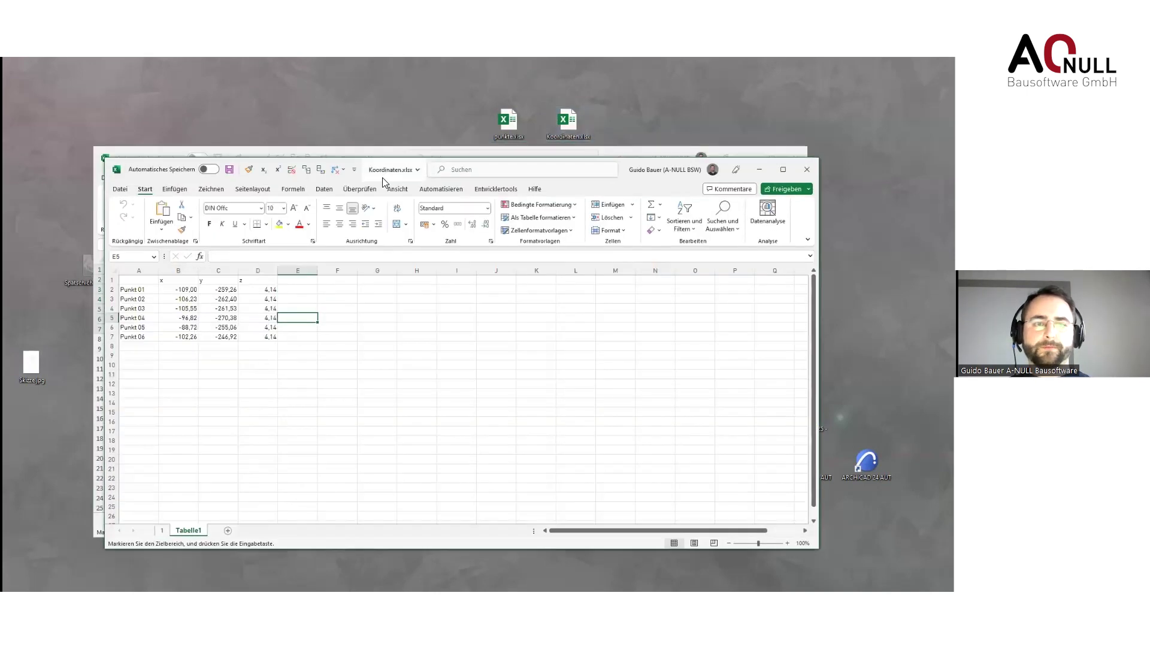
left_click(355, 150)
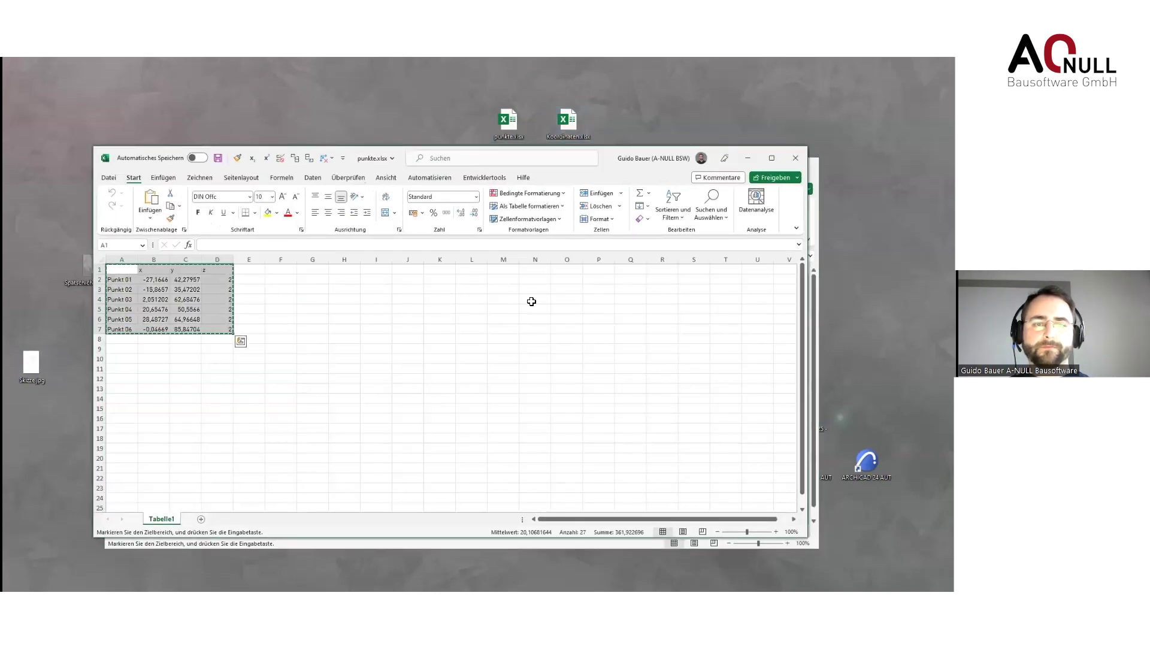
left_click(796, 157)
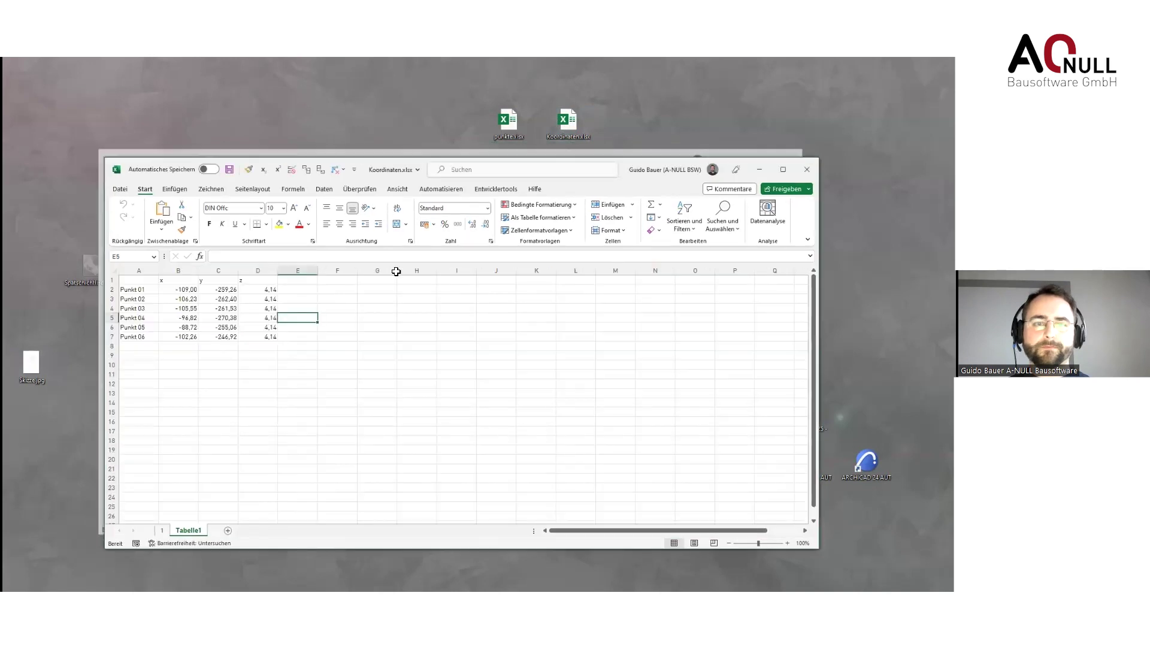
Paste the copied point coordinate table into sheet 1 of Koordinaten.xlsx, starting at cell A1
left_click(332, 348)
left_click(288, 389)
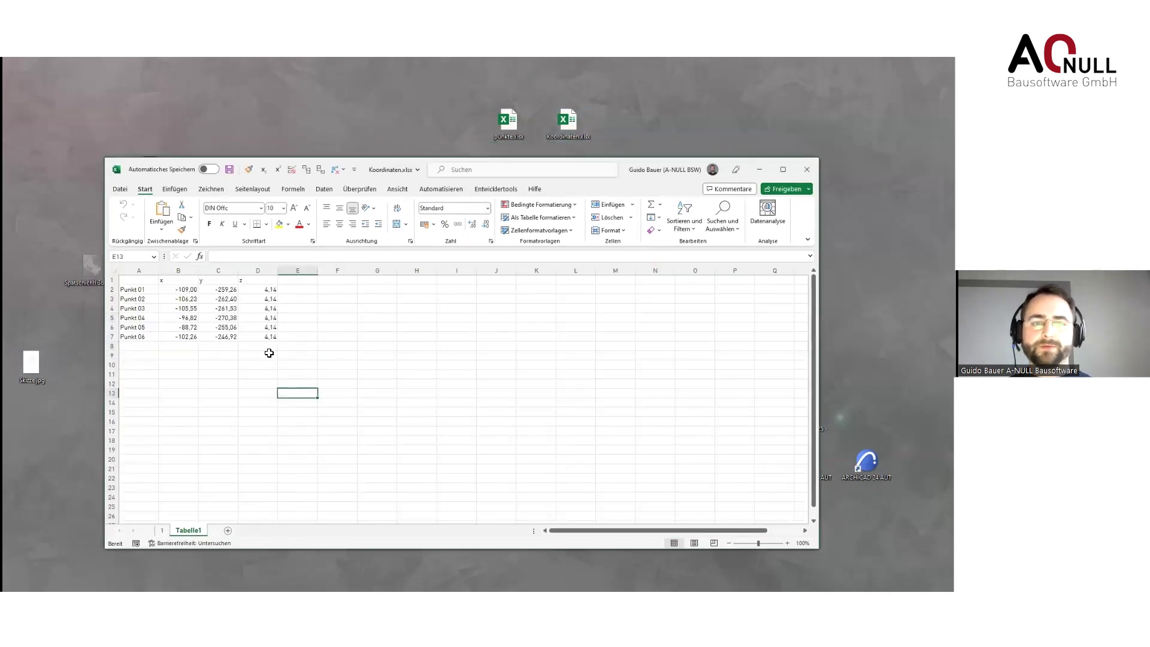
left_click(161, 530)
left_click(139, 281)
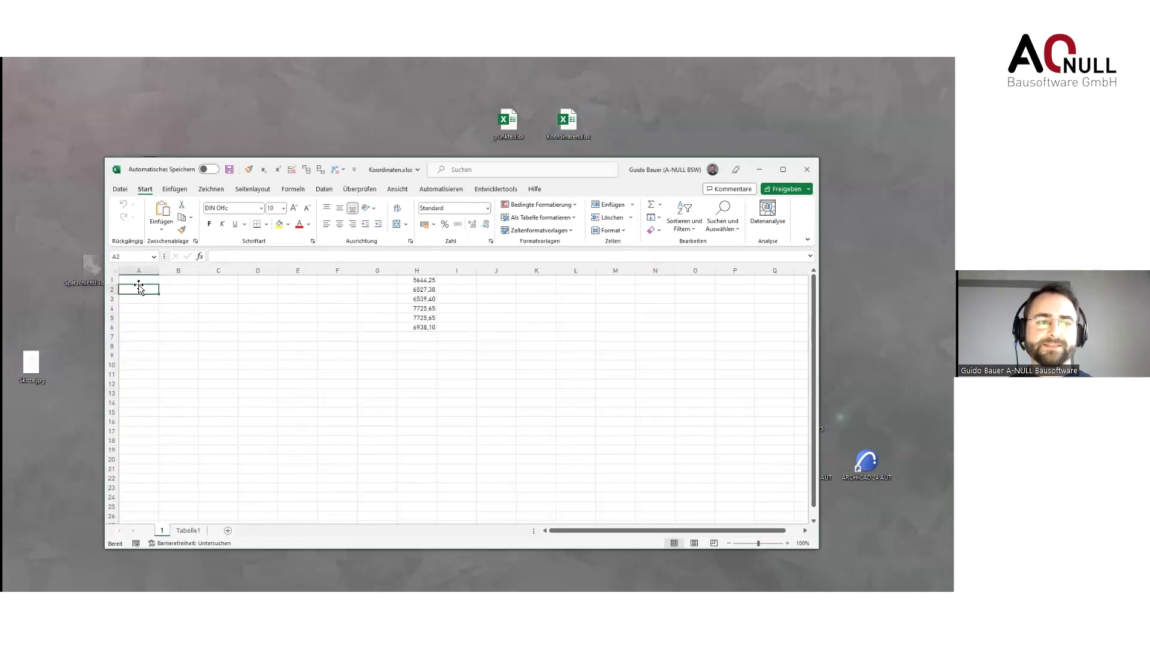
key("ctrl+v")
left_click(333, 393)
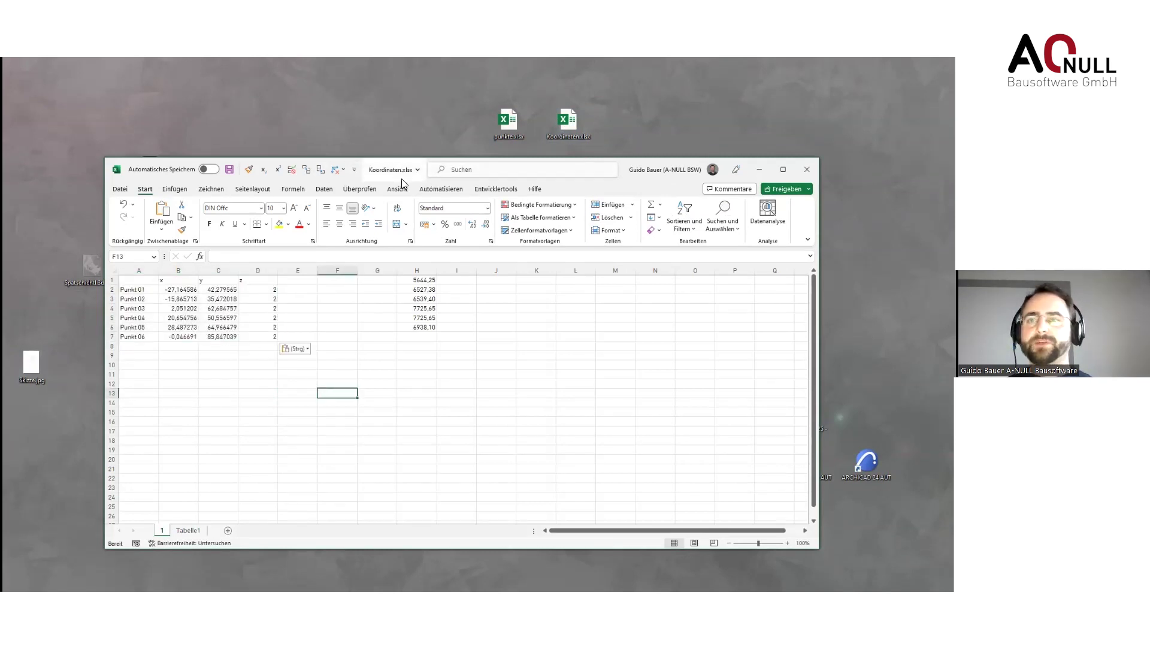
Switch from the Koordinaten.xlsx workbook back to the Grasshopper definition beside the Rhino city model
key("super+d")
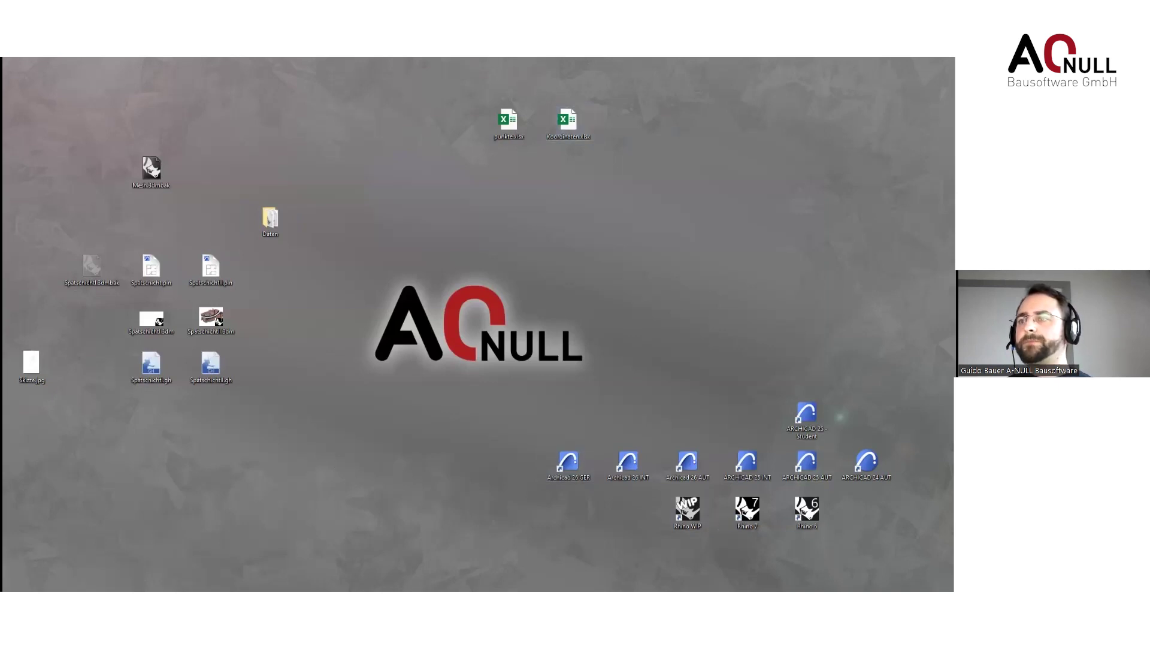
key("super+d")
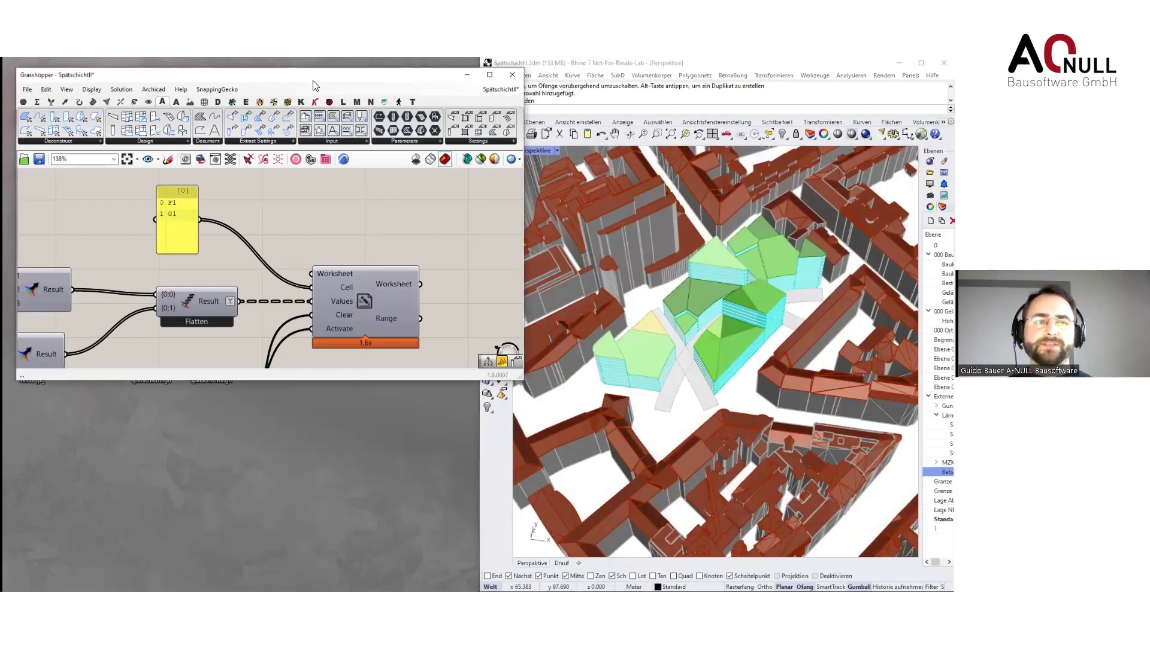
key("super+Tab")
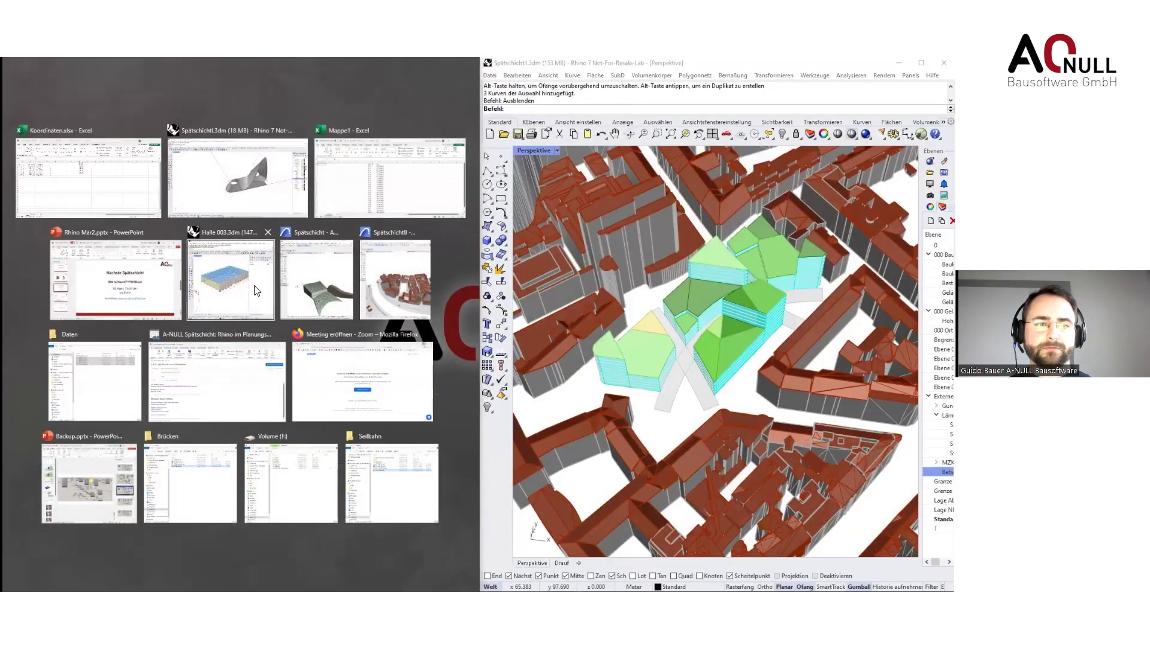
key("Escape")
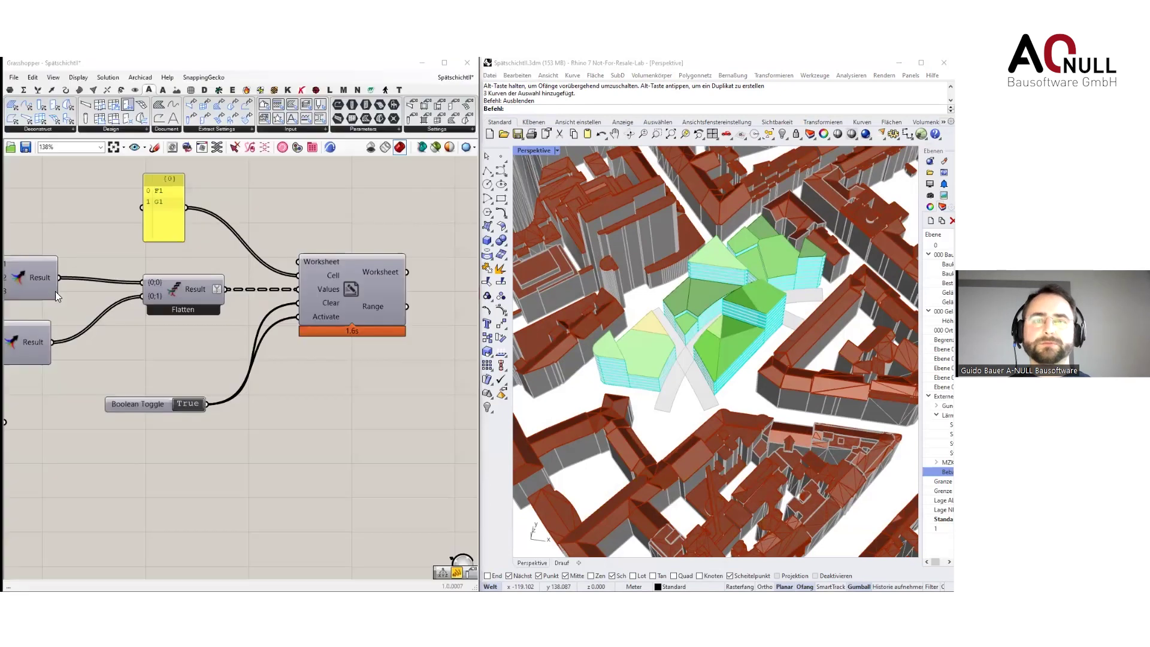
Add a panel containing the cell range a2:d6 below the Boolean toggle of the Excel write component
double_click(278, 440)
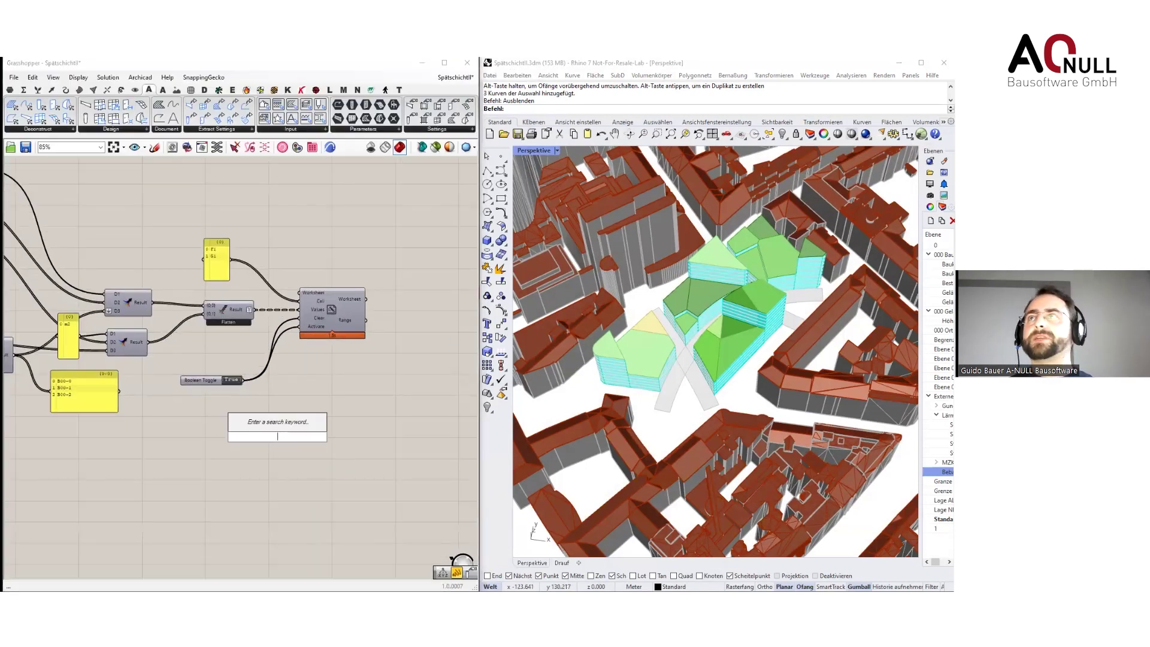
type("//a2")
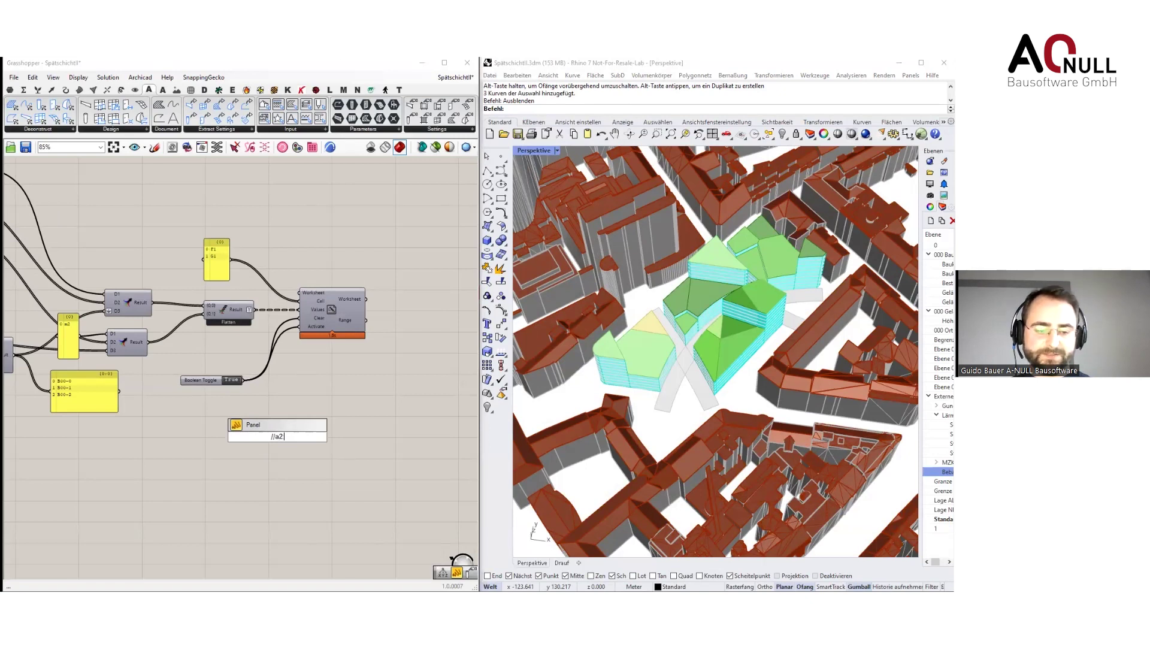
type(":d6")
key("Return")
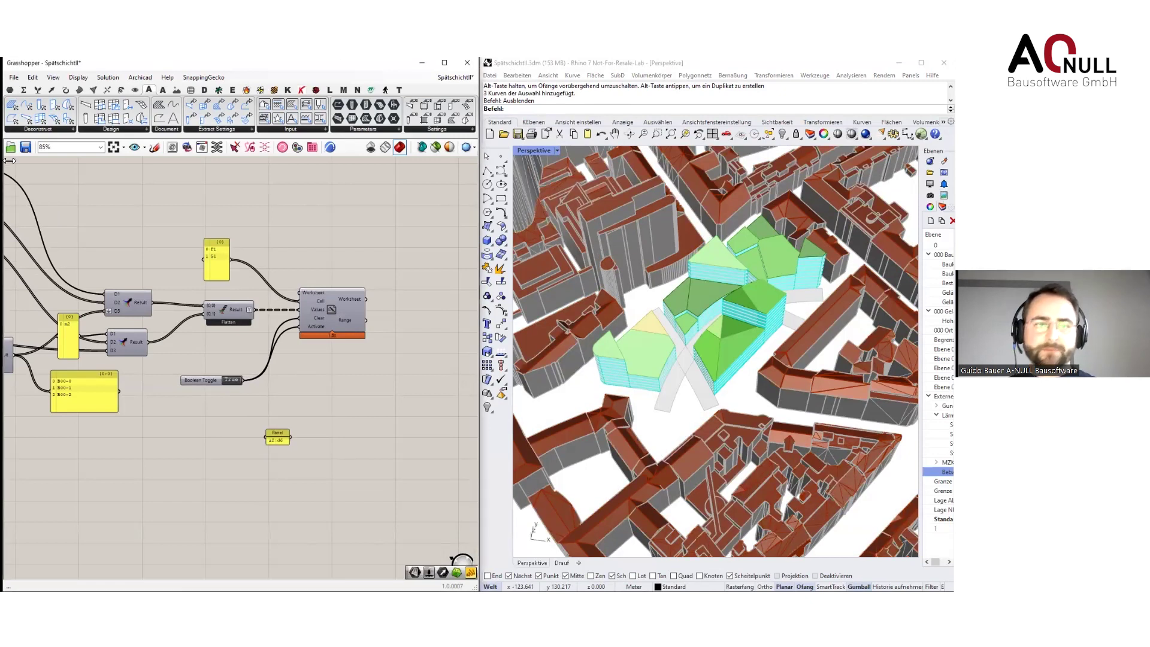
Place a Read Data component beside the a2:d6 panel and connect the panel to its Range input
left_click(189, 90)
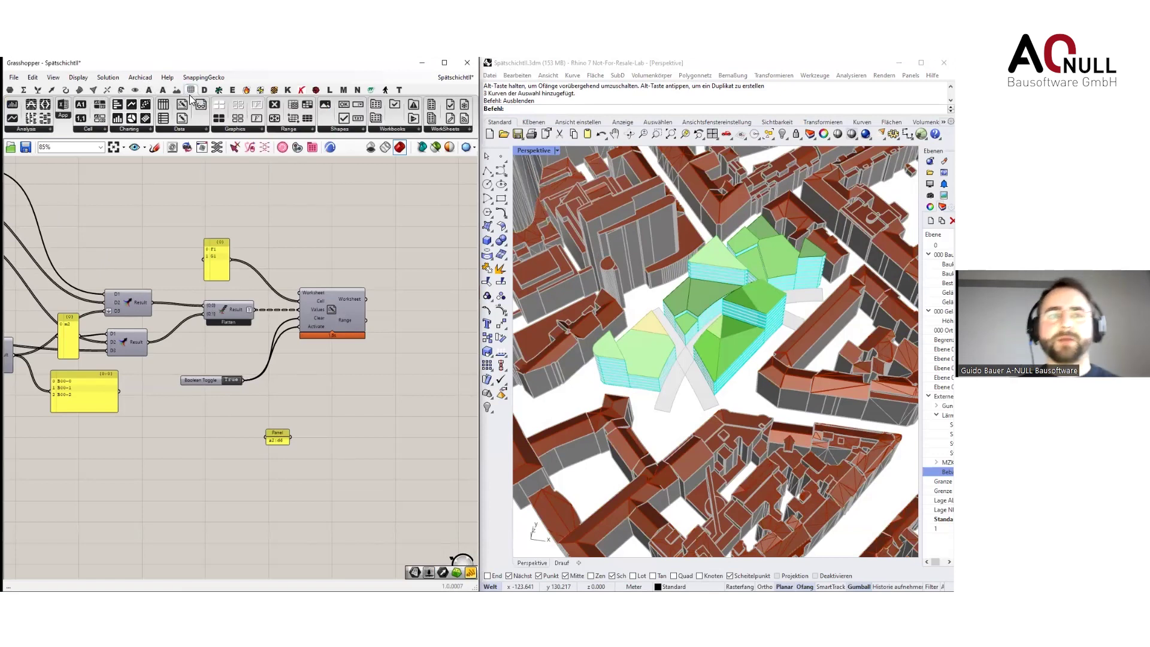
left_click(250, 130)
mouse_move(278, 129)
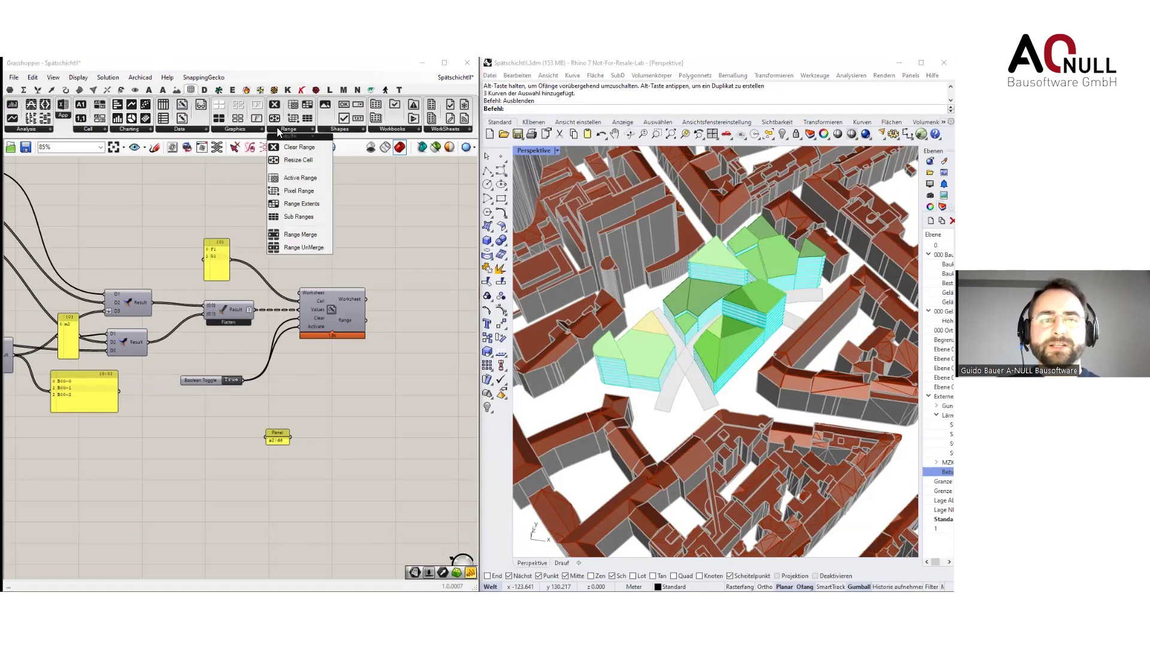
mouse_move(189, 128)
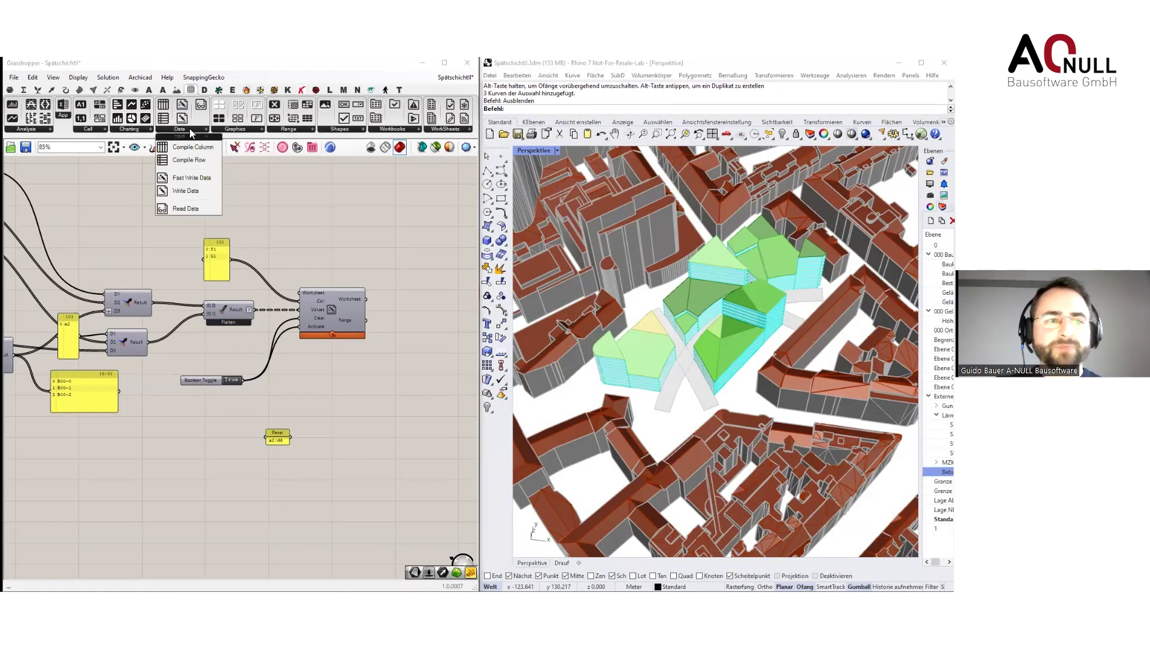
left_click_drag(196, 209, 374, 466)
scroll(330, 466, "up", 3)
right_click_drag(328, 464, 294, 426)
left_click_drag(372, 422, 358, 376)
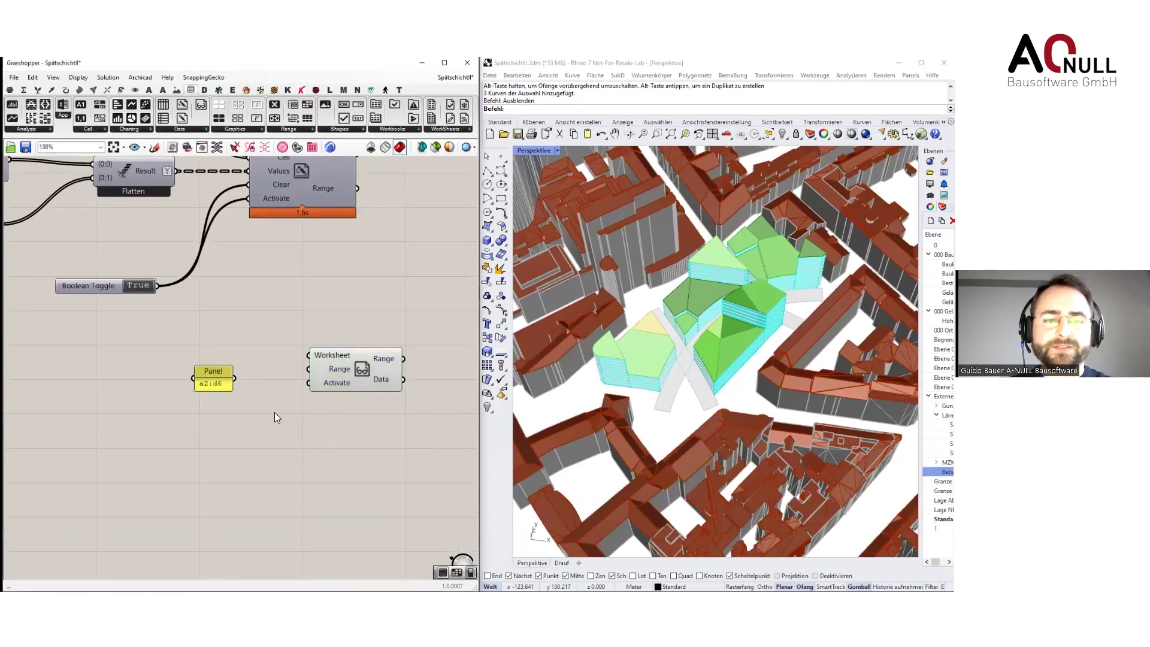
left_click_drag(235, 378, 308, 369)
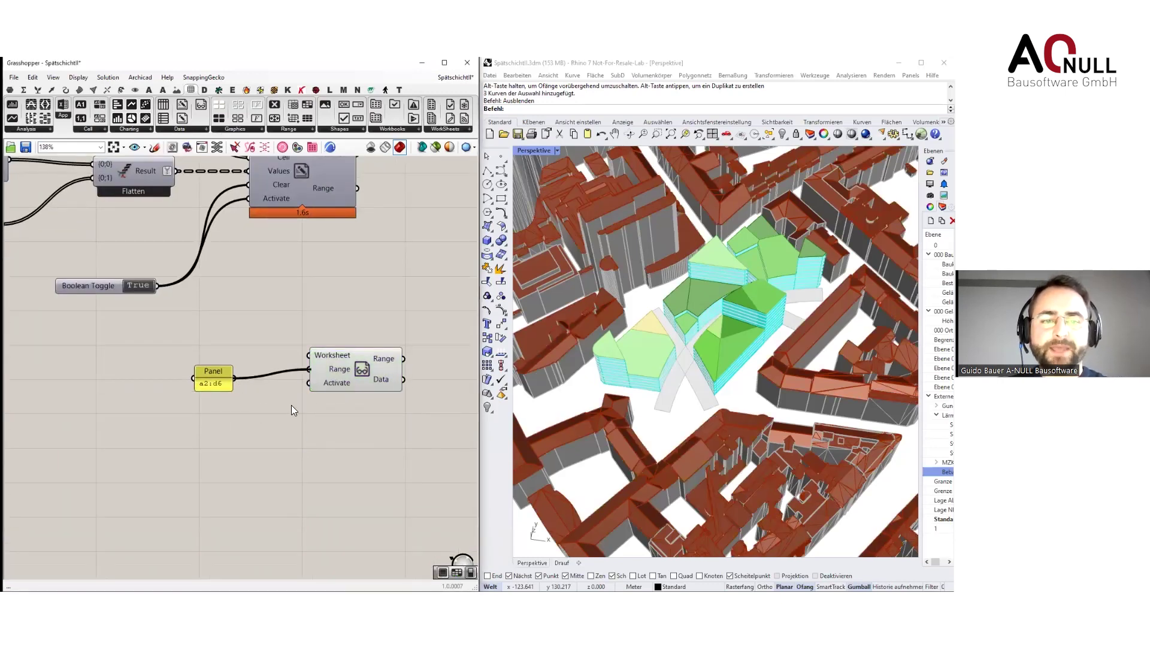
Add a Boolean Toggle, connect it to the Read Data component's Activate input, and set it to True
double_click(275, 433)
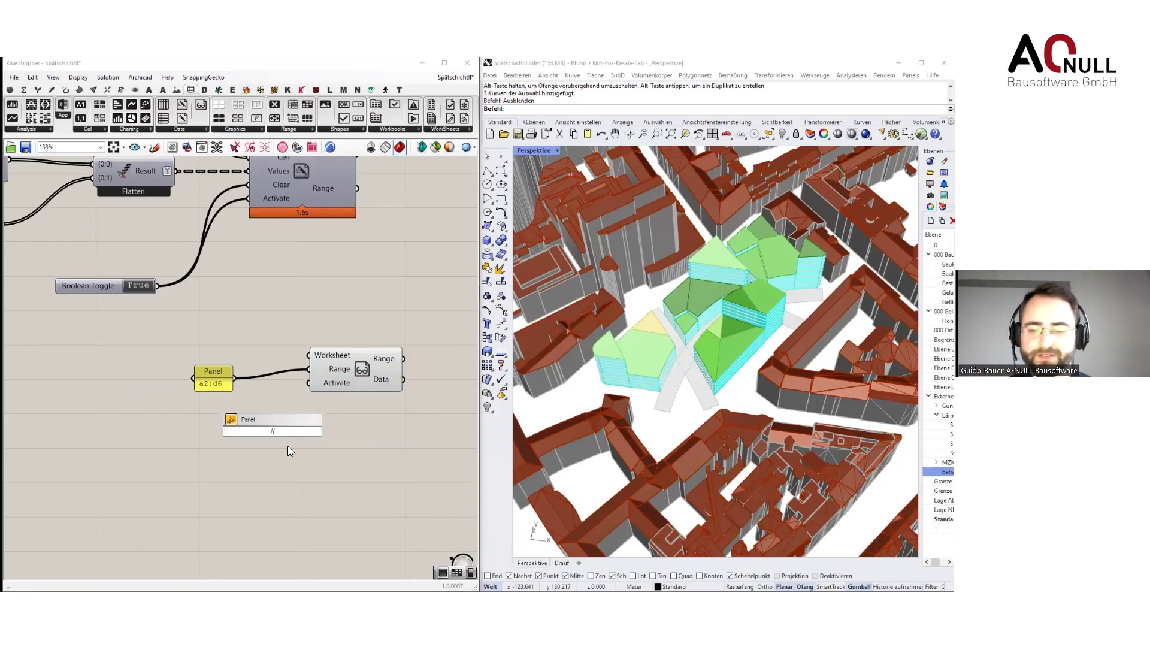
double_click(277, 459)
type("to")
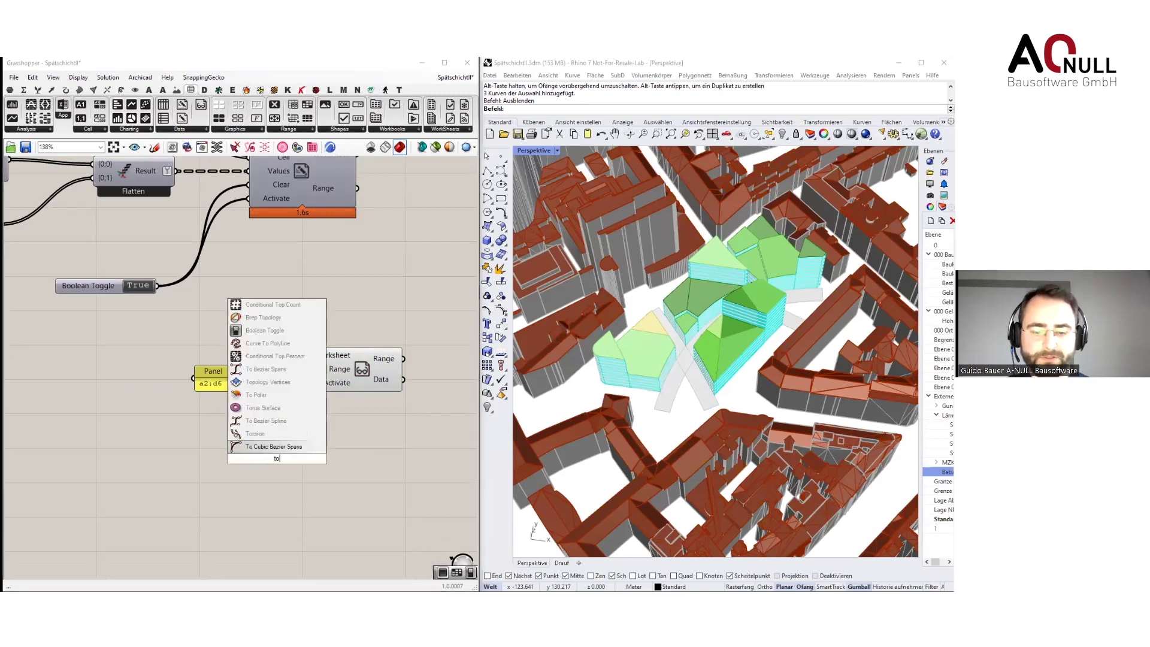
key("Return")
left_click_drag(271, 455, 312, 381)
double_click(262, 444)
Add an empty panel beside the Read Data component and connect the Data output to it
right_click_drag(459, 423, 351, 420)
double_click(351, 421)
type("//")
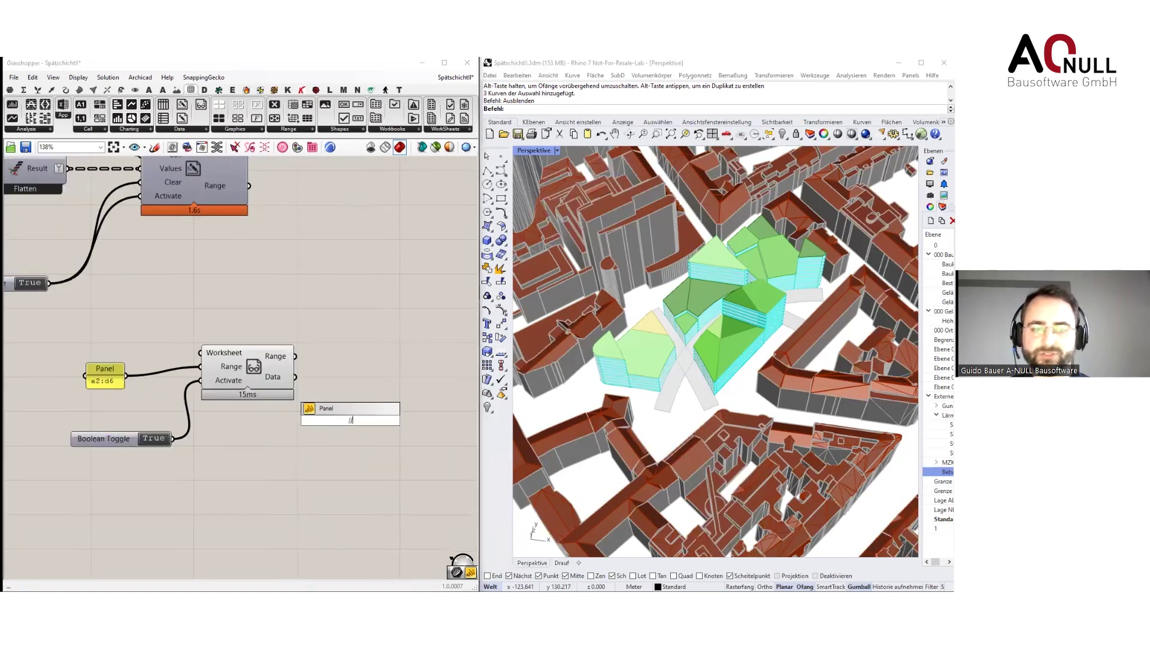
left_click(327, 410)
left_click_drag(295, 377, 296, 421)
right_click_drag(348, 437, 320, 430)
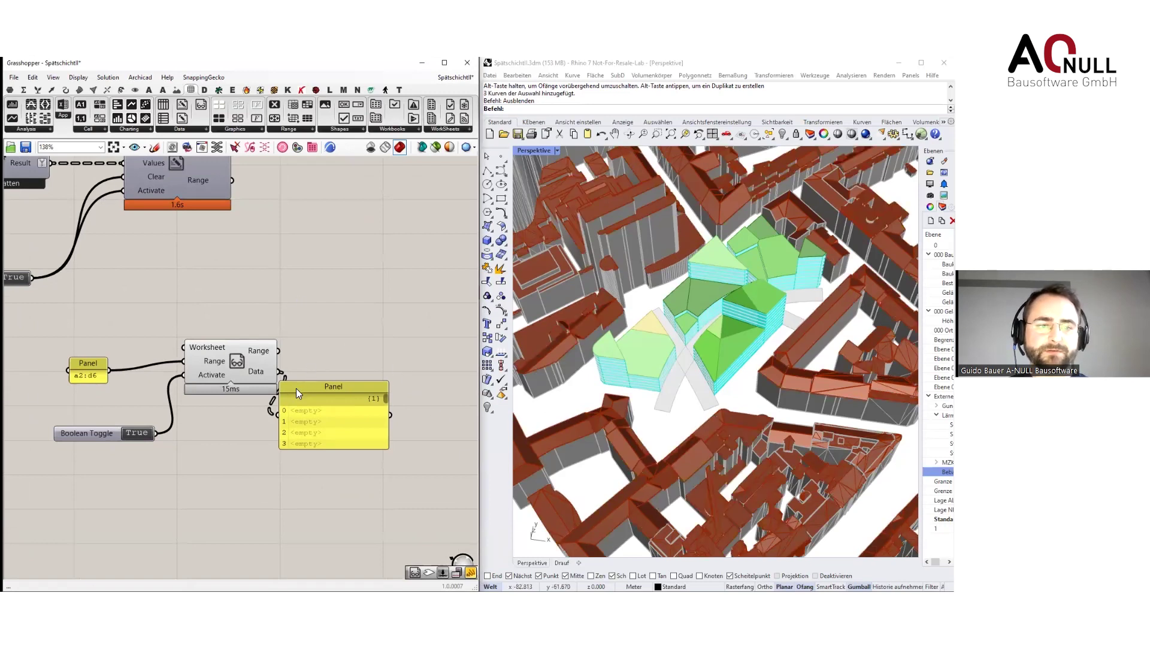
Add a panel containing 1 and connect it to the Read Data component's Worksheet input
double_click(144, 304)
type("//1")
key("Return")
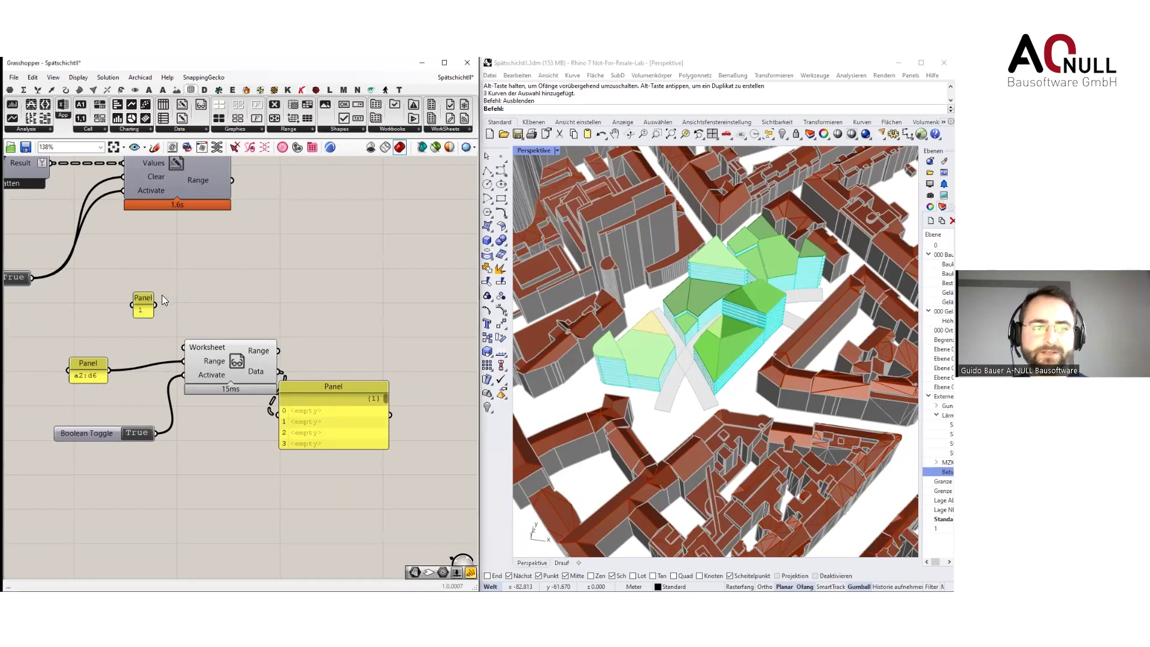
left_click_drag(168, 305, 183, 347)
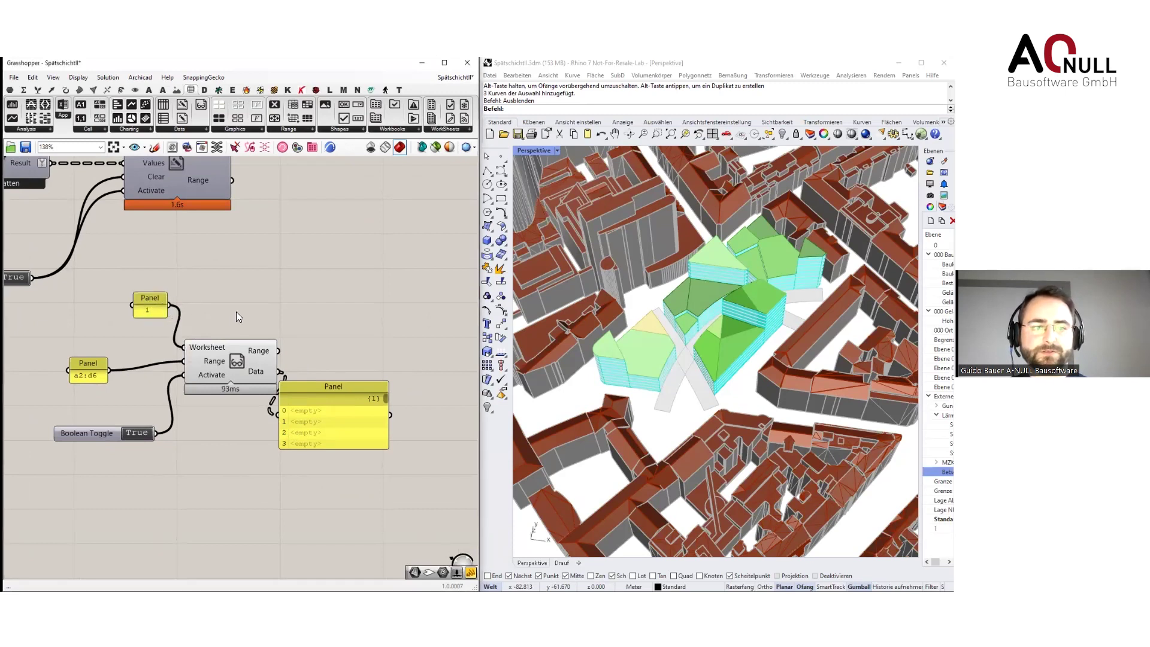
Switch the Read Data toggle to False and back to True, and move the data panel further from the component
left_click(137, 433)
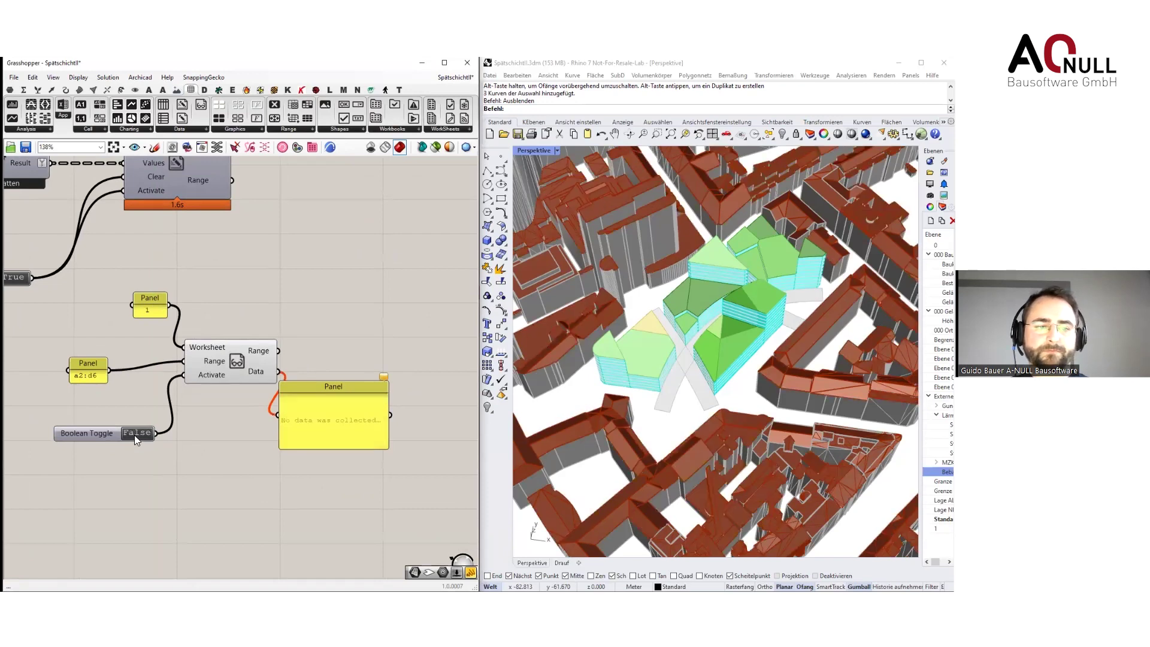
left_click(135, 434)
left_click_drag(309, 423, 333, 414)
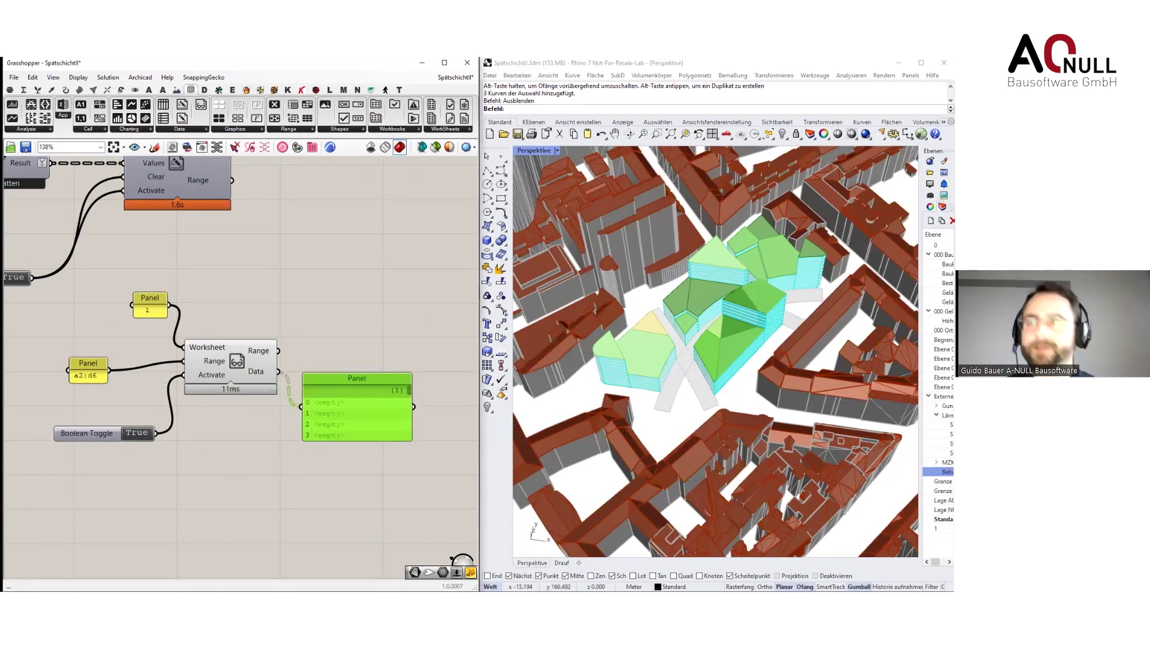
Switch to the Excel workbook Mappe1 and paste the copied point coordinate table into sheet 1 from cell A1
key("alt+Tab")
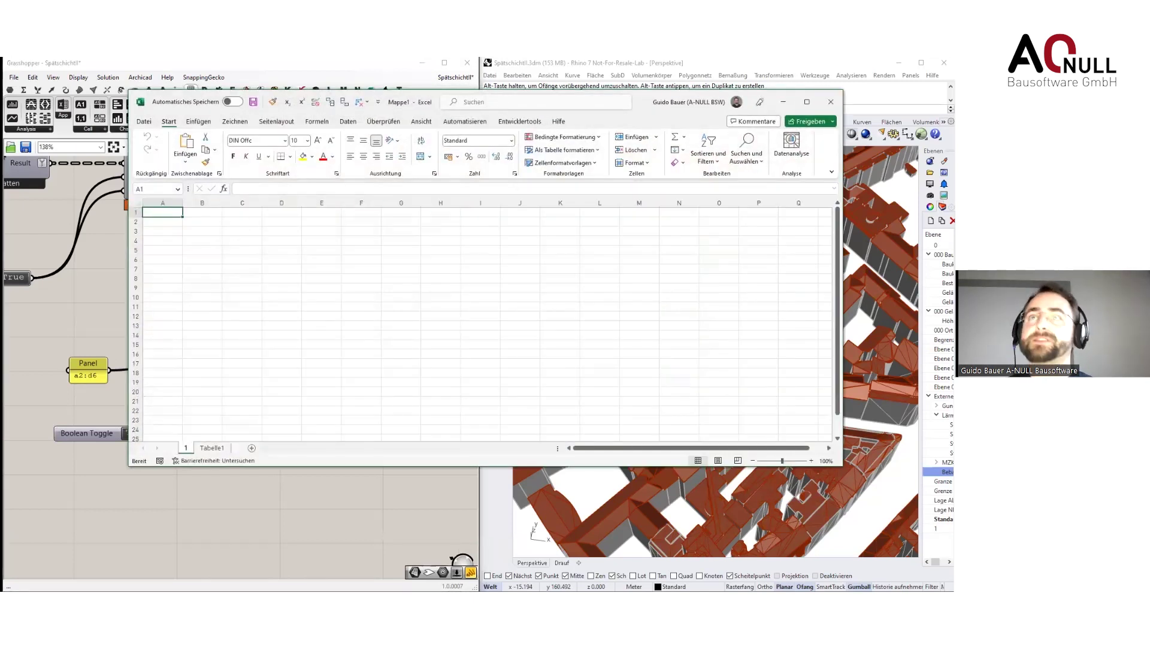
key("alt+Tab")
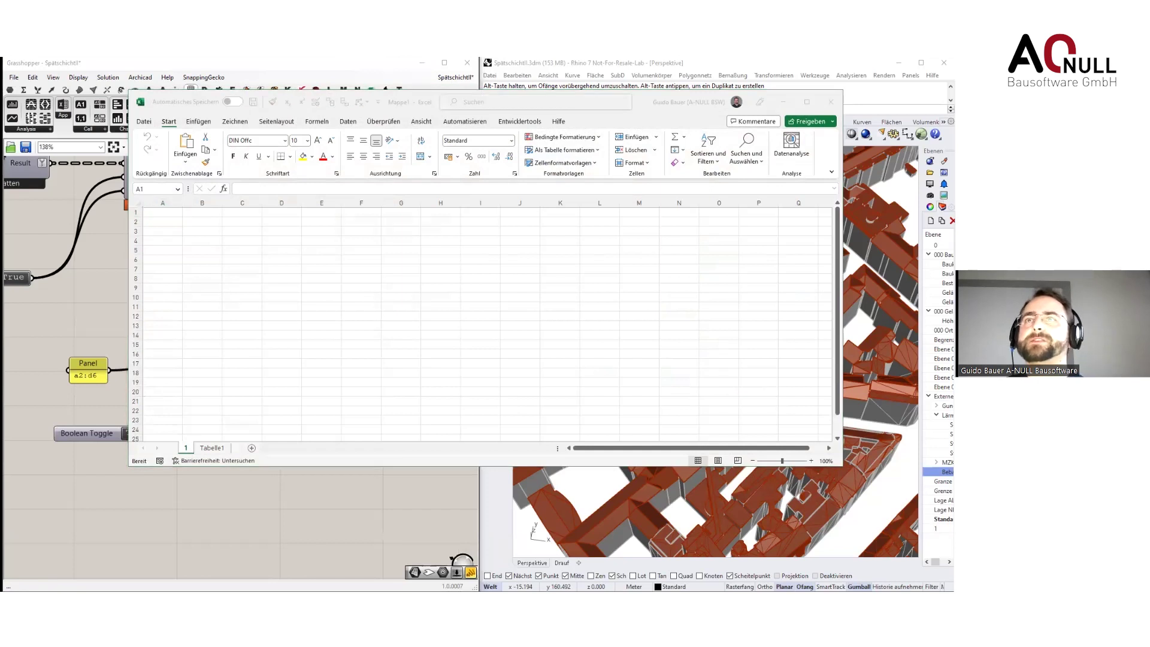
left_click(178, 211)
type("x\ty\tz Punkt 01\t-27,164586\t42,279565\t2 Punkt 02\t-15,865713\t35,472018\t2 Punkt 03\t2,051202\t62,684757\t2 Punkt 04\t20,654756\t50,556597\t2 Punkt 05\t28,487273\t64,966479\t2 Punkt 06\t-0,046691\t85,847039\t2")
left_click(324, 352)
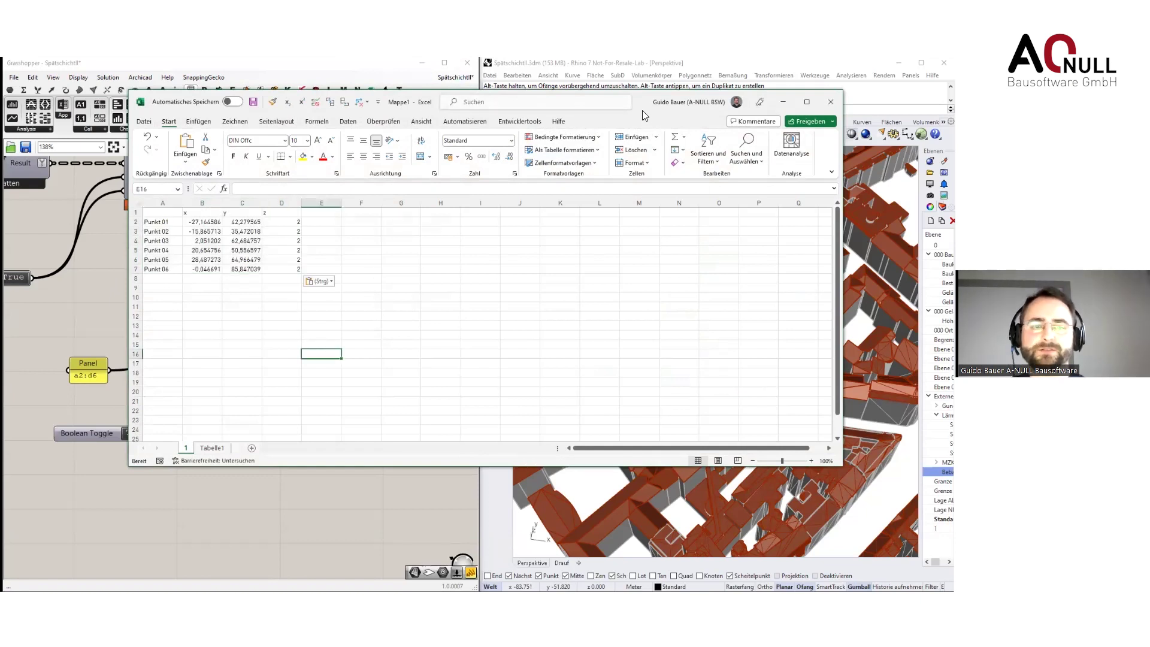
Return to Grasshopper and set the Boolean toggle of the Excel write component to False
key("alt+Tab")
left_click(225, 474)
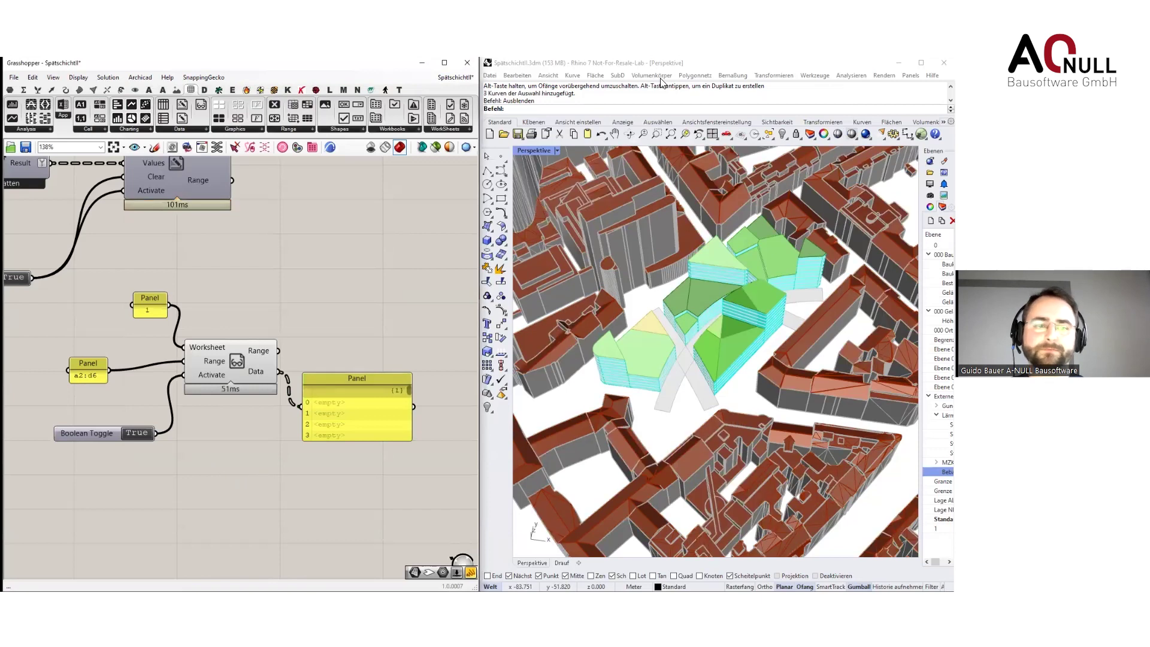
right_click_drag(337, 326, 419, 420)
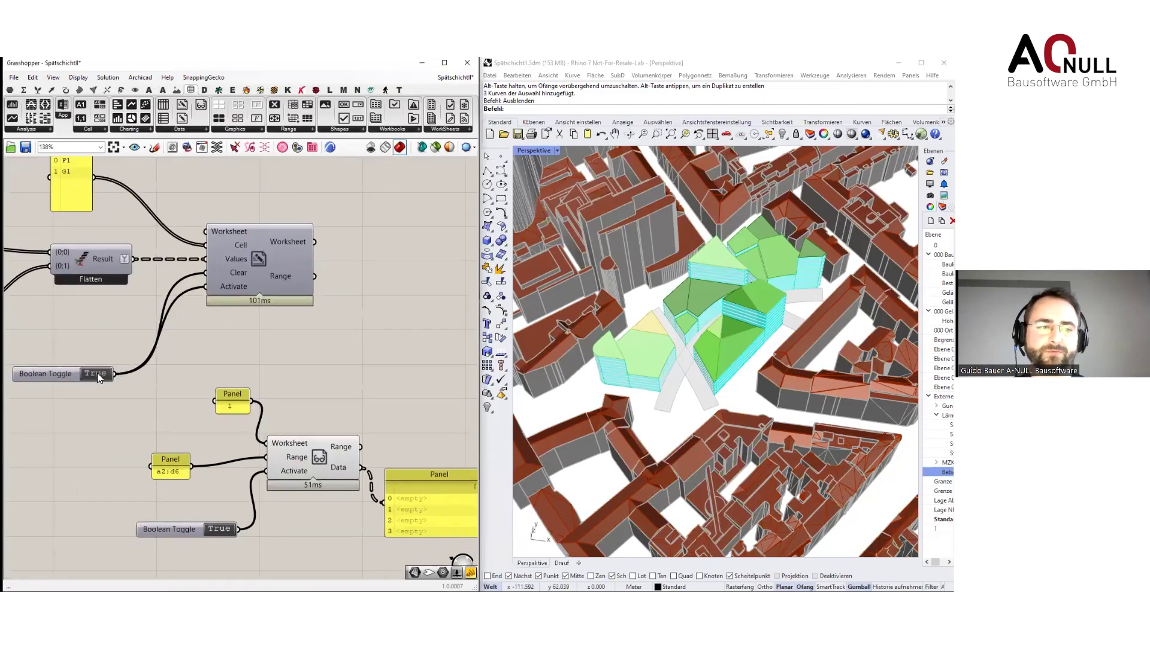
double_click(96, 373)
key("alt+Tab")
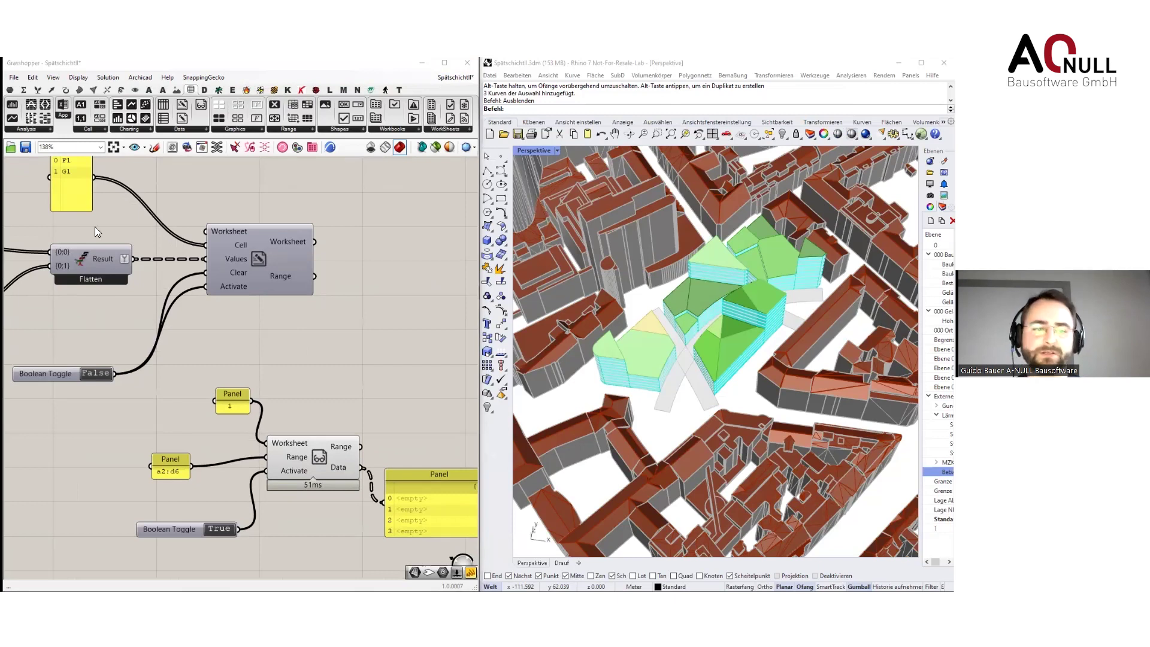
Retrigger the Read Data component with its Boolean toggle, leaving it True, and enlarge the data panel downwards
double_click(220, 527)
right_click_drag(309, 532, 128, 436)
double_click(200, 503)
left_click_drag(317, 442, 316, 517)
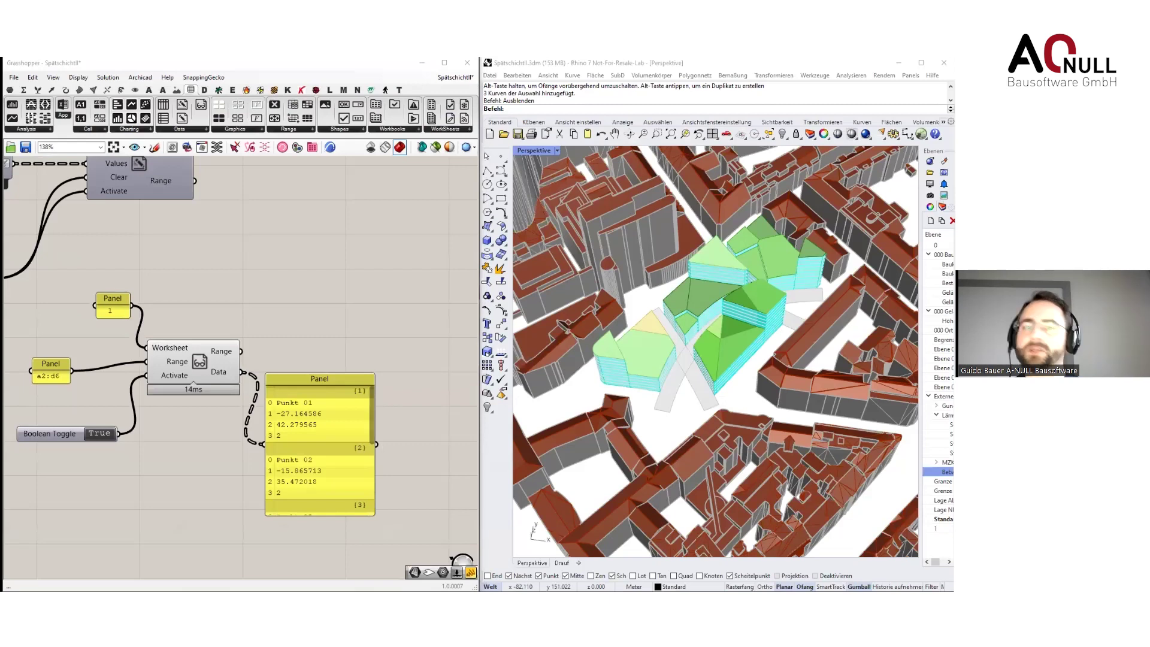
Compare the data panel with the point coordinates in workbook Mappe1, and minimise the workbook
key("alt+Tab")
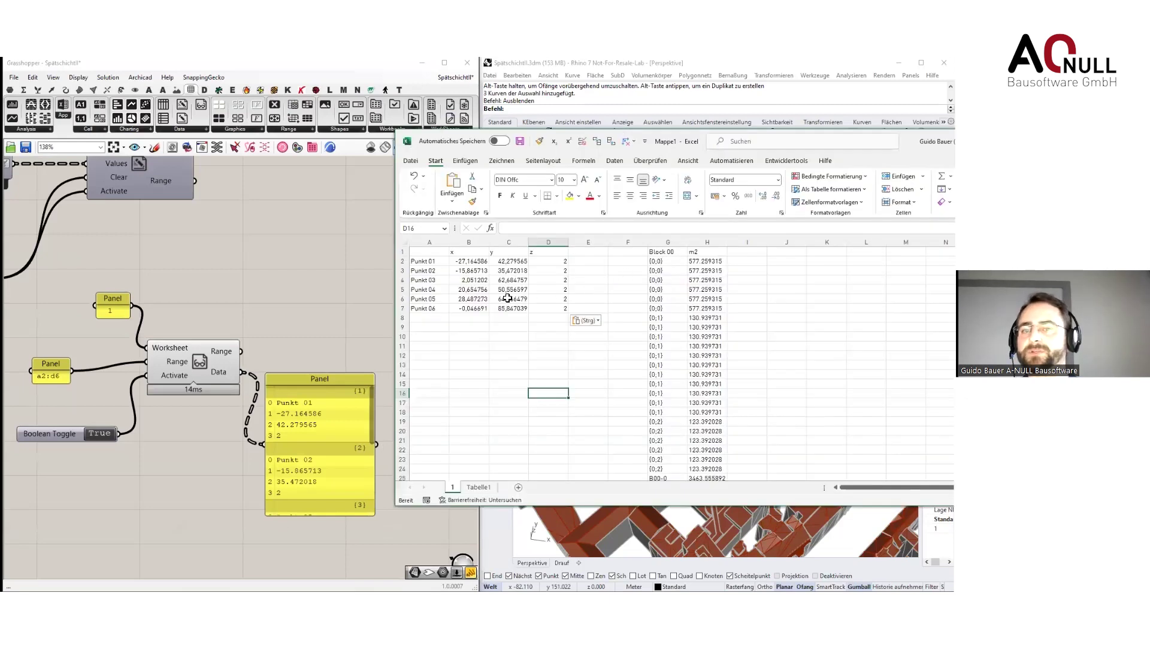
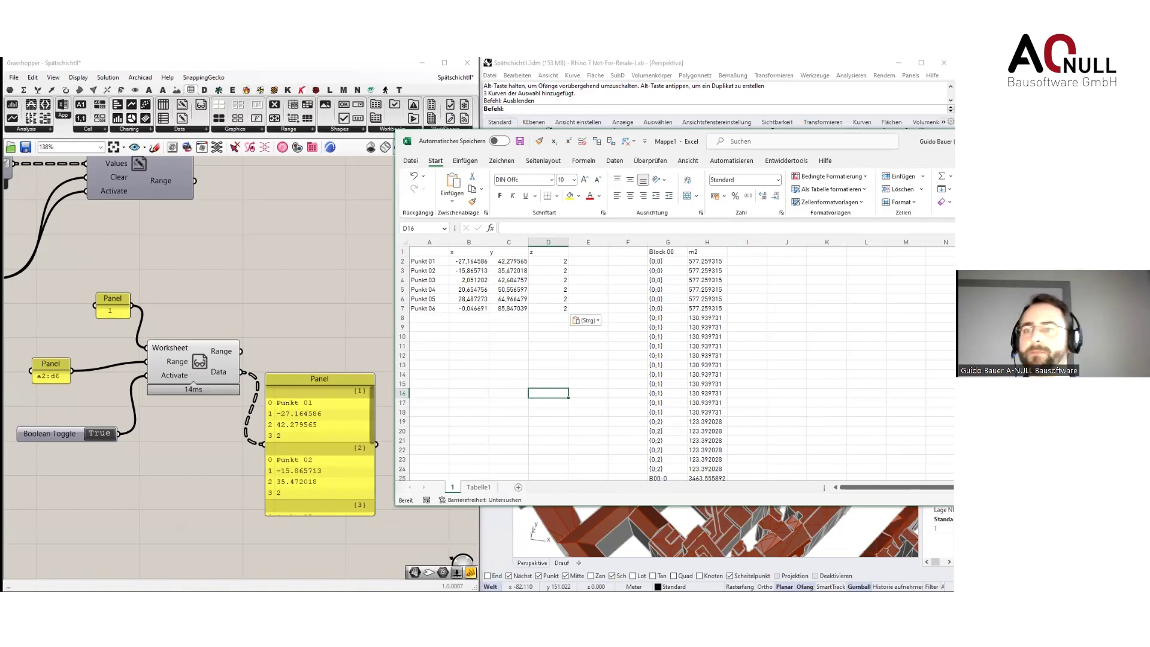
left_click_drag(907, 141, 741, 170)
left_click(885, 170)
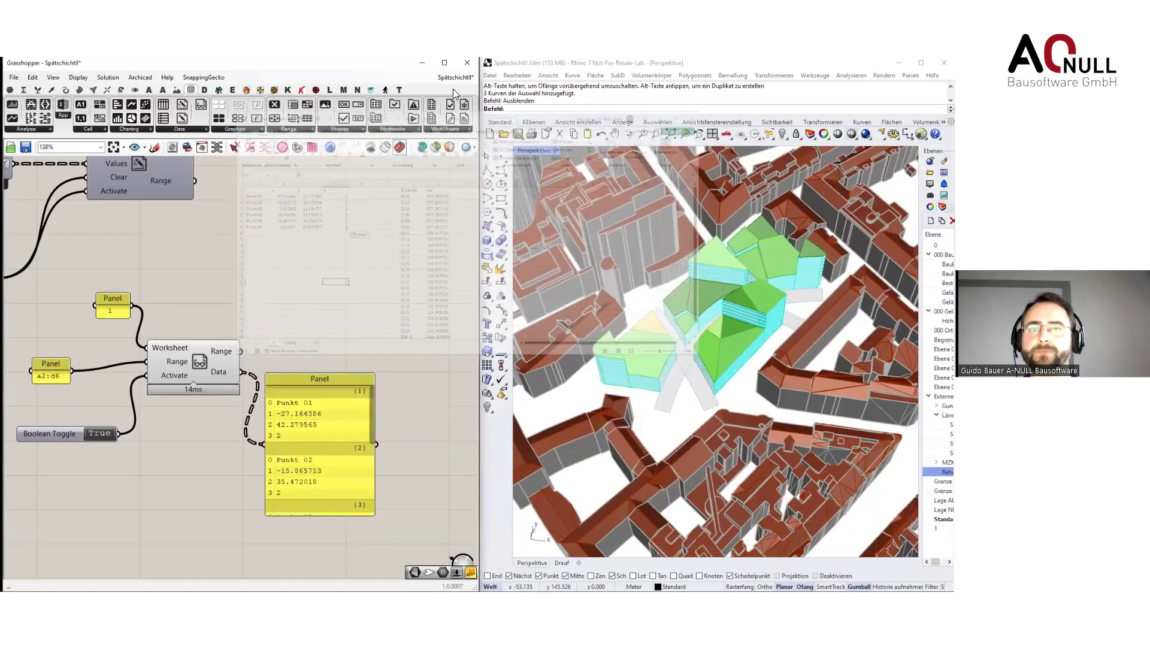
Minimise Grasshopper and the Rhino city model, and switch to the Rhino file with the curved surface
left_click(422, 63)
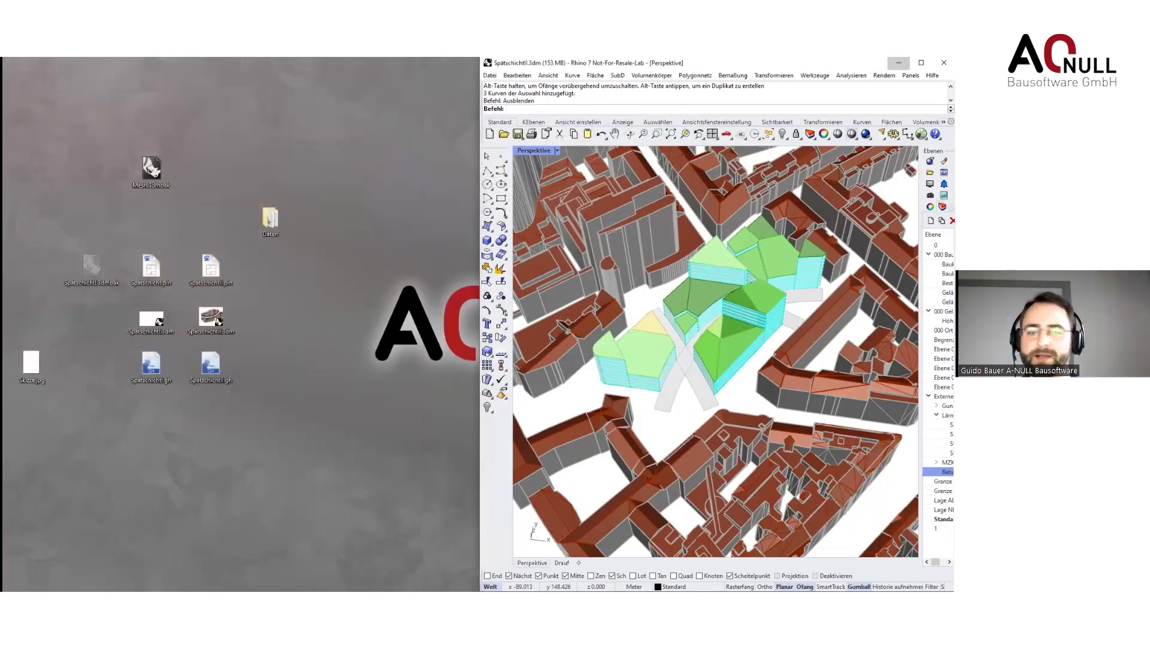
left_click(899, 62)
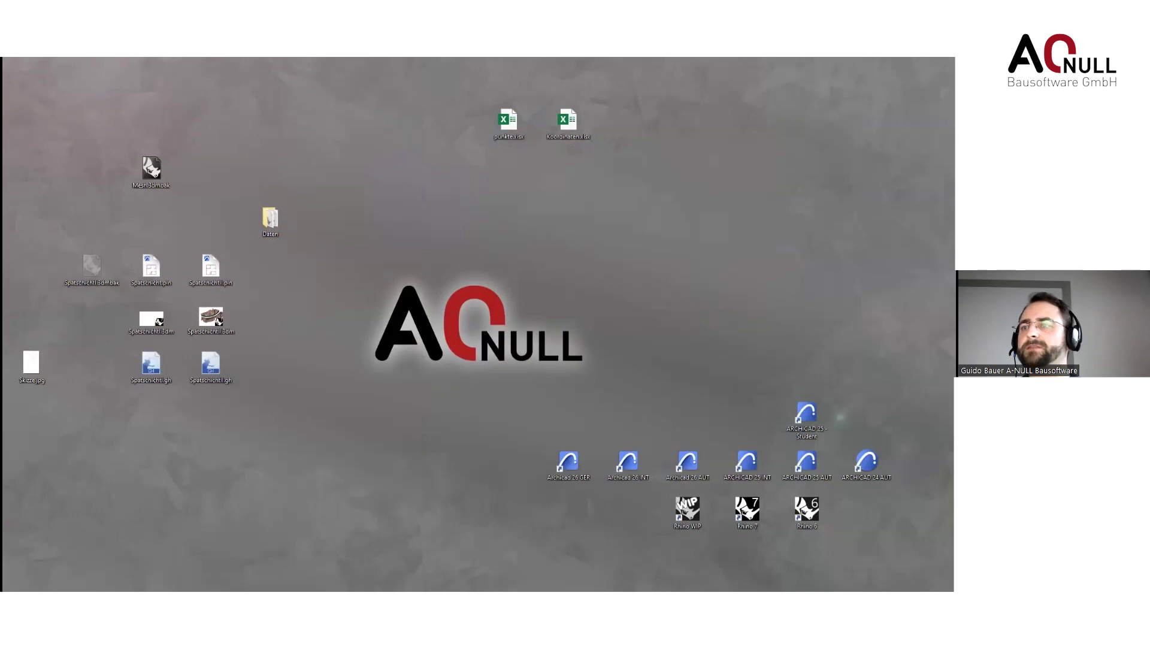
key("alt+Tab")
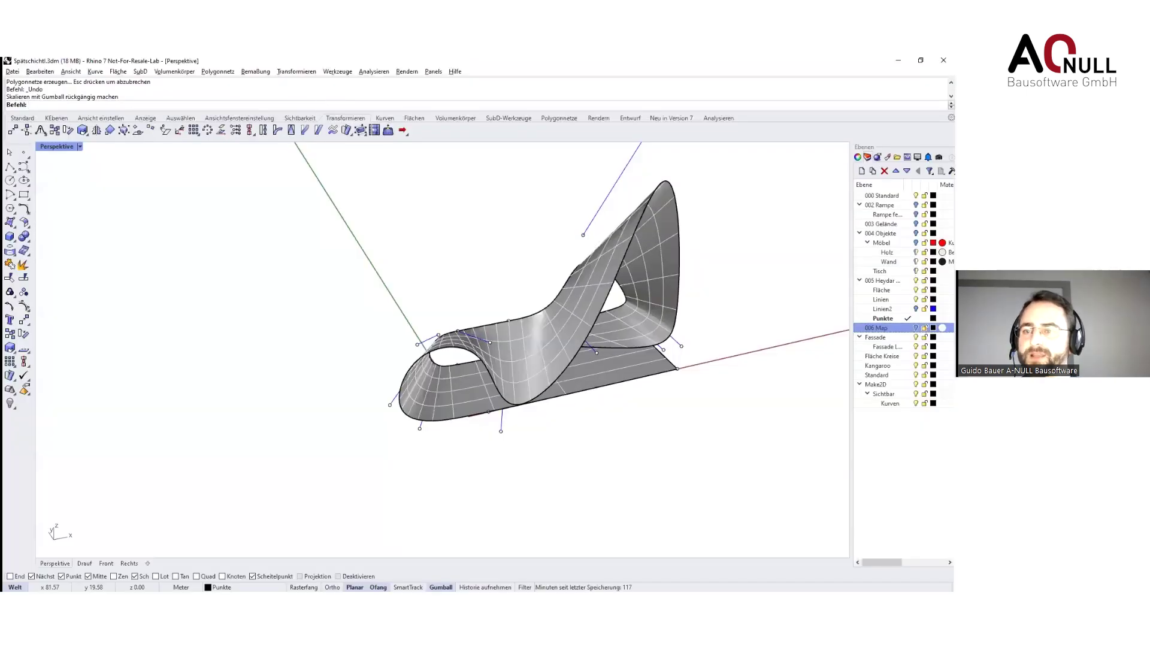
Hide the layers Linien and Fläche, and try to hide their parent layer 005 Heydar
left_click(916, 299)
left_click(916, 290)
left_click(916, 280)
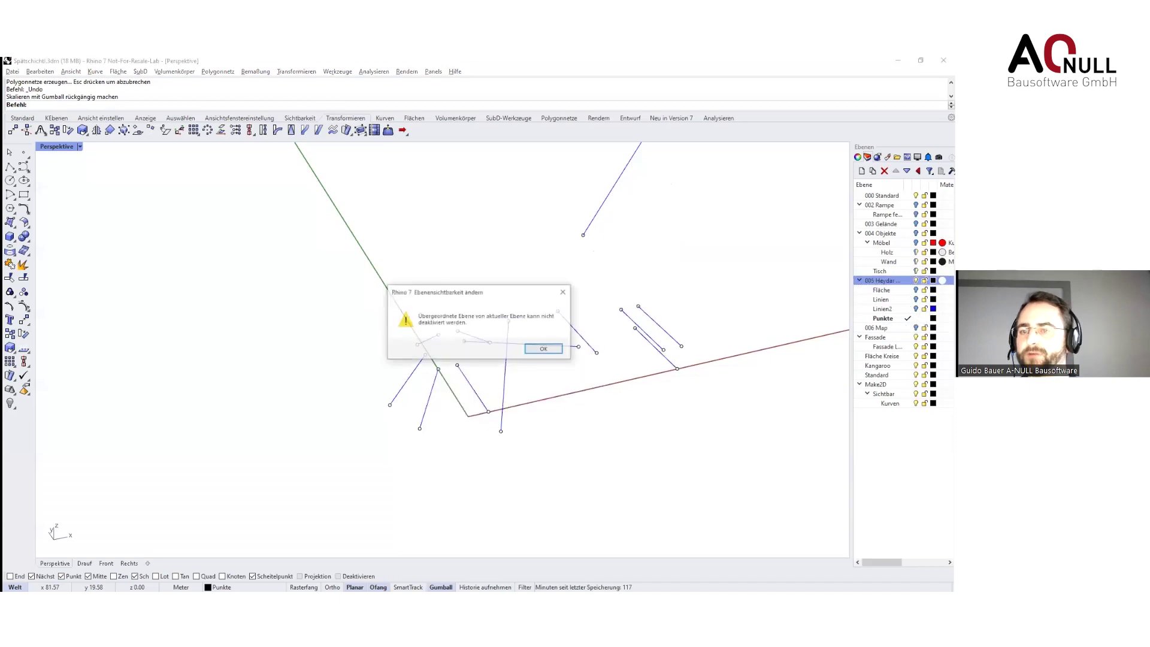
left_click(542, 347)
Hide the 24 points and 12 curves near the origin in the Rhino perspective view
scroll(635, 312, "down", 8)
right_click_drag(678, 300, 527, 298)
left_click_drag(435, 290, 671, 503)
middle_click(586, 407)
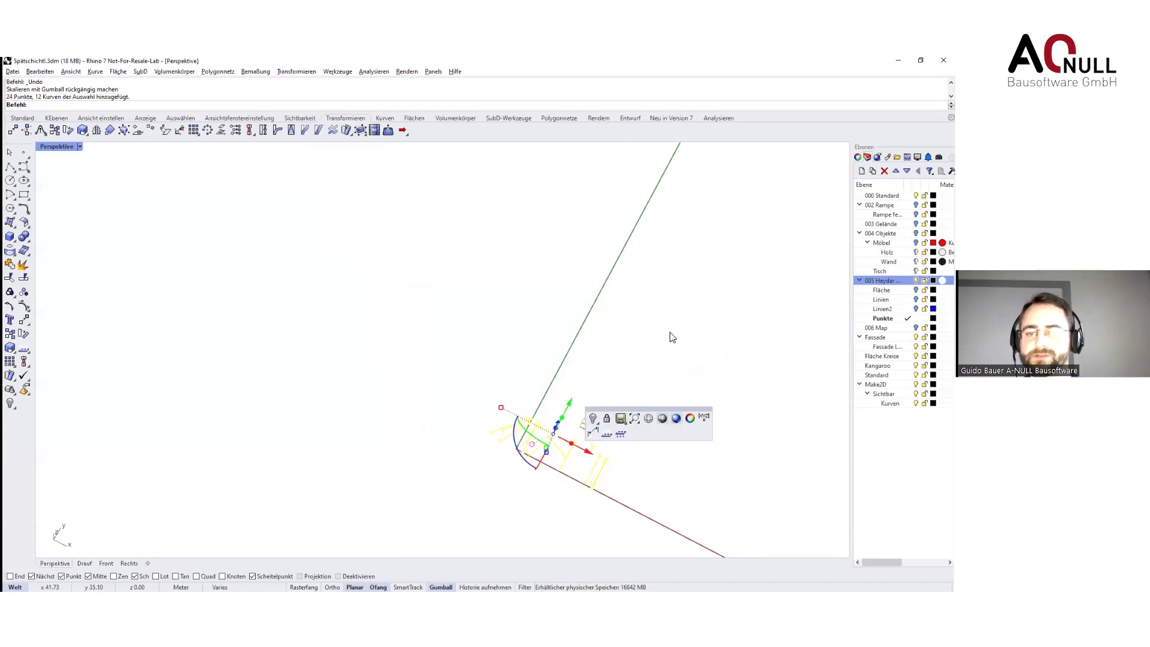
key("Escape")
left_click_drag(268, 330, 629, 505)
key("ctrl+h")
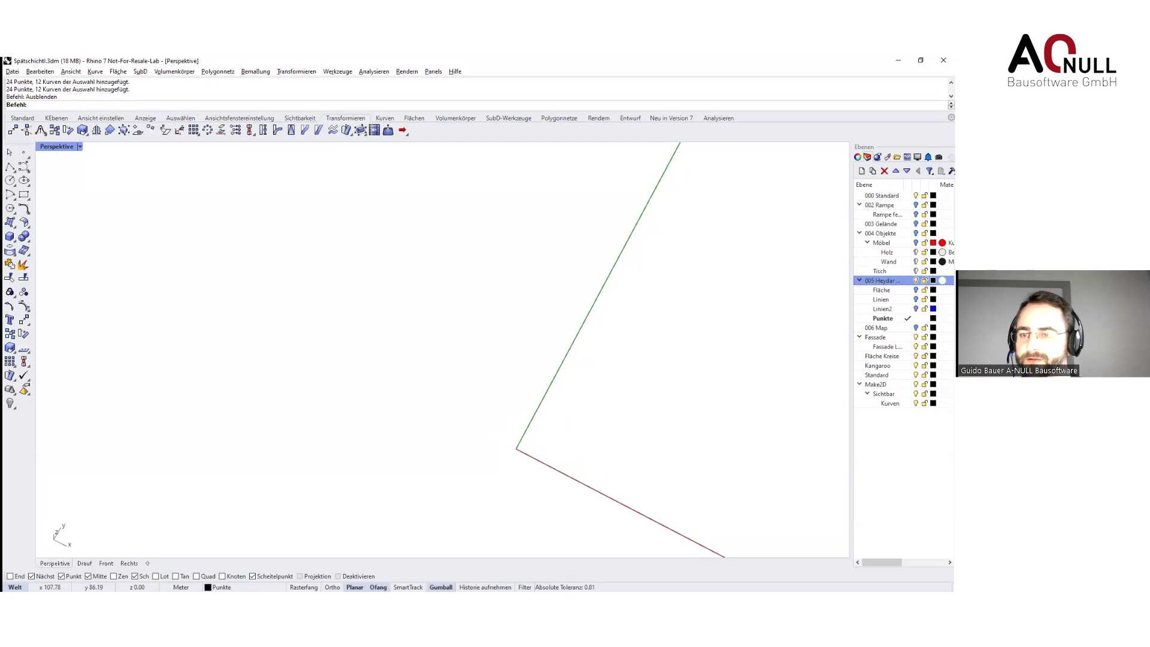
Show all hidden objects in the Rhino file, and hide only the 24 points and 12 curves near the origin again
left_click(915, 356)
right_click(10, 404)
right_click_drag(388, 436, 476, 383)
left_click_drag(479, 351, 641, 478)
key("ctrl+h")
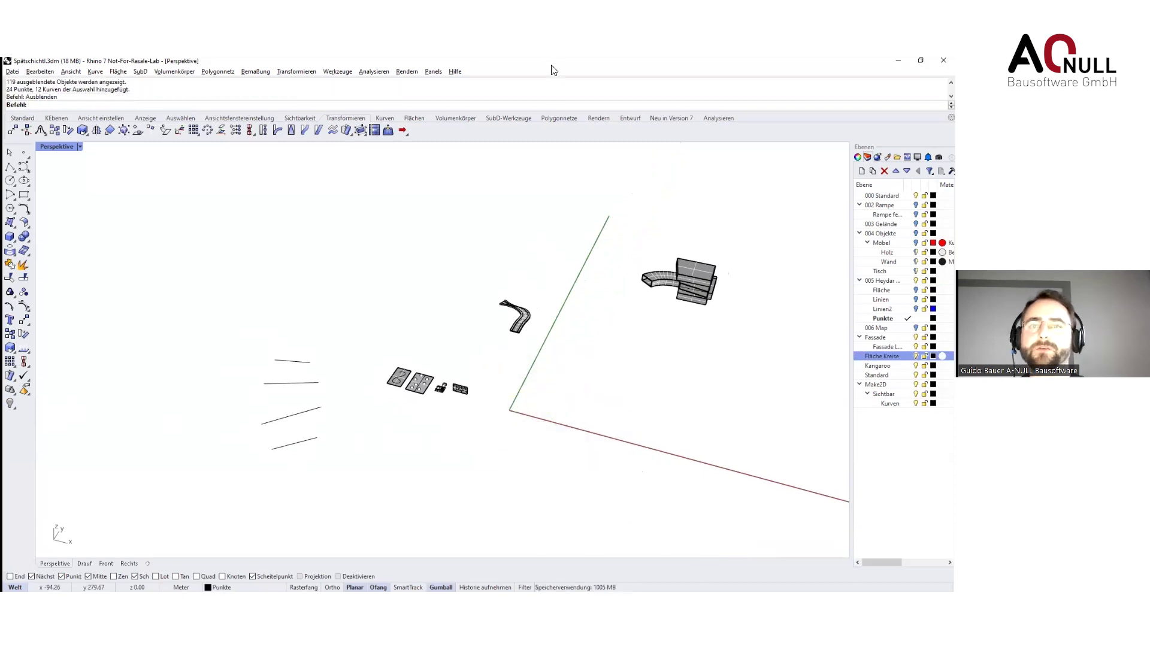
Dock the Rhino window to the right half of the screen and bring up the Archicad project Spätschicht beside it
key("super+Right")
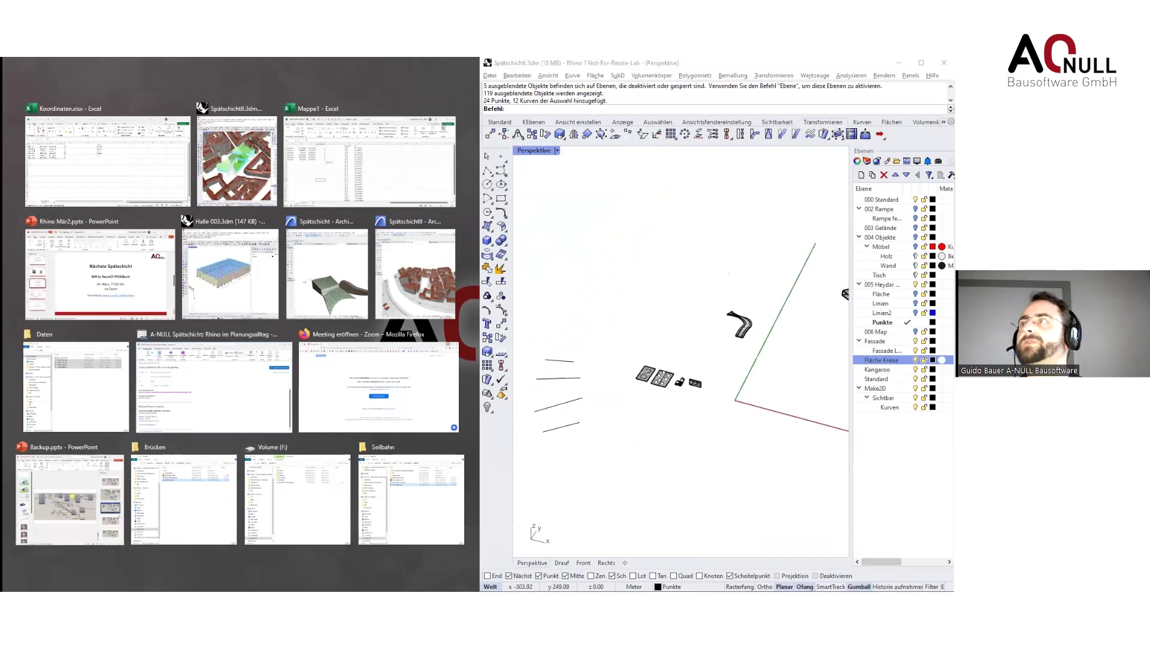
key("Escape")
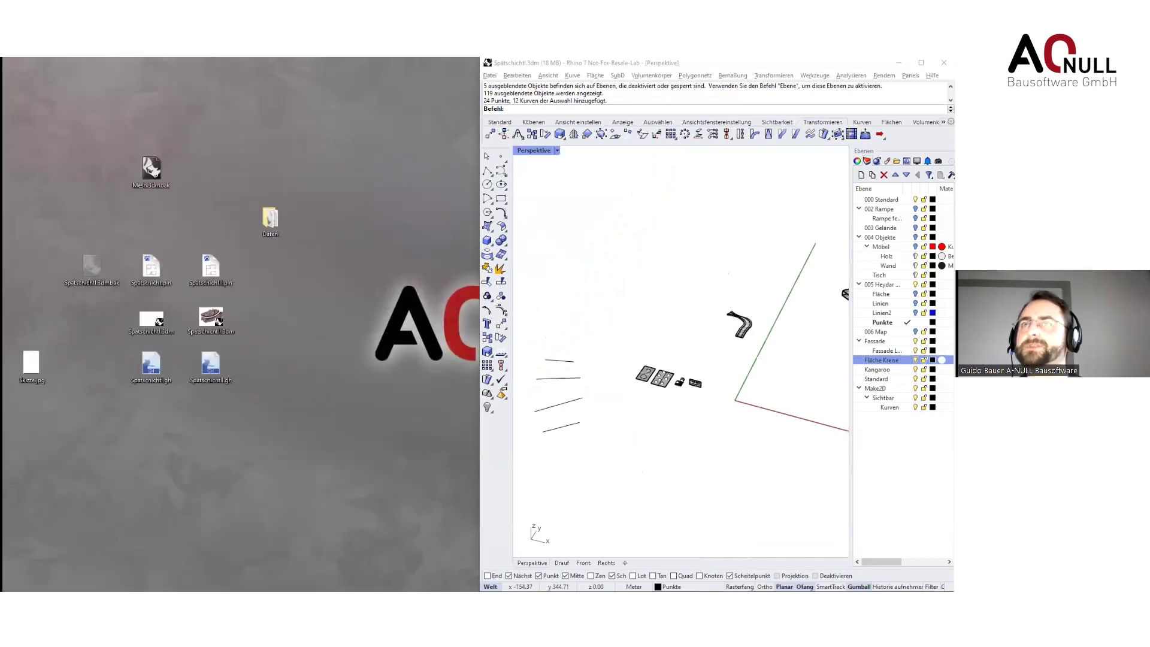
key("alt+Tab")
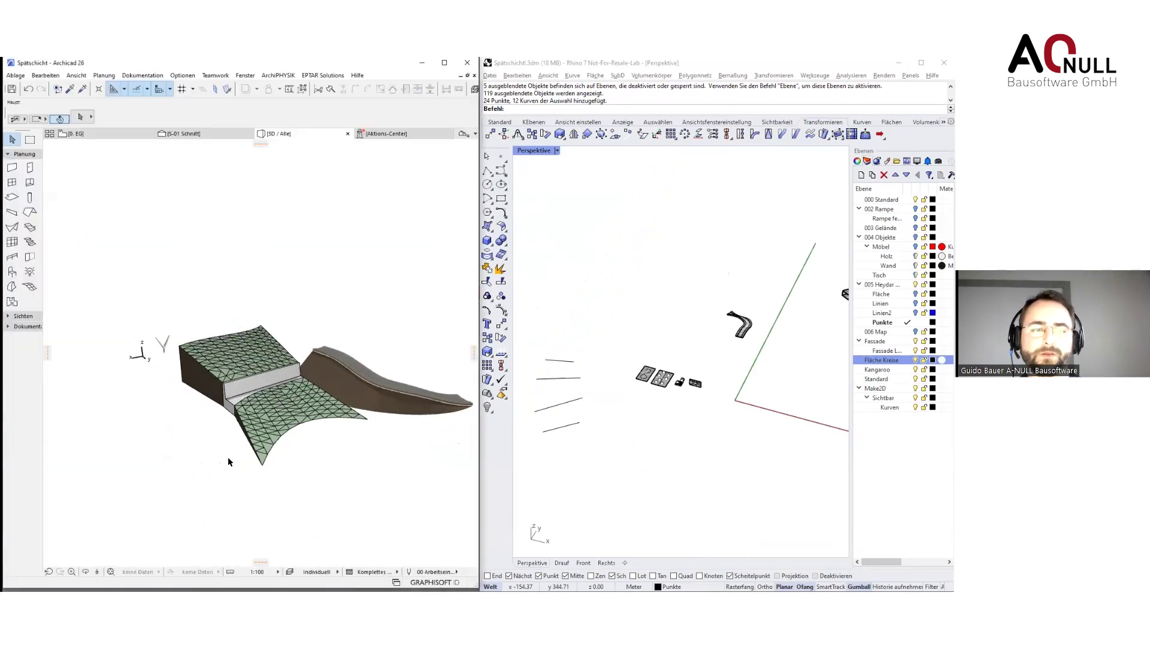
Select all elements in the Archicad 3D view, and clear the selection again
middle_click_drag(136, 447, 300, 484, "shift")
left_click_drag(389, 464, 151, 240)
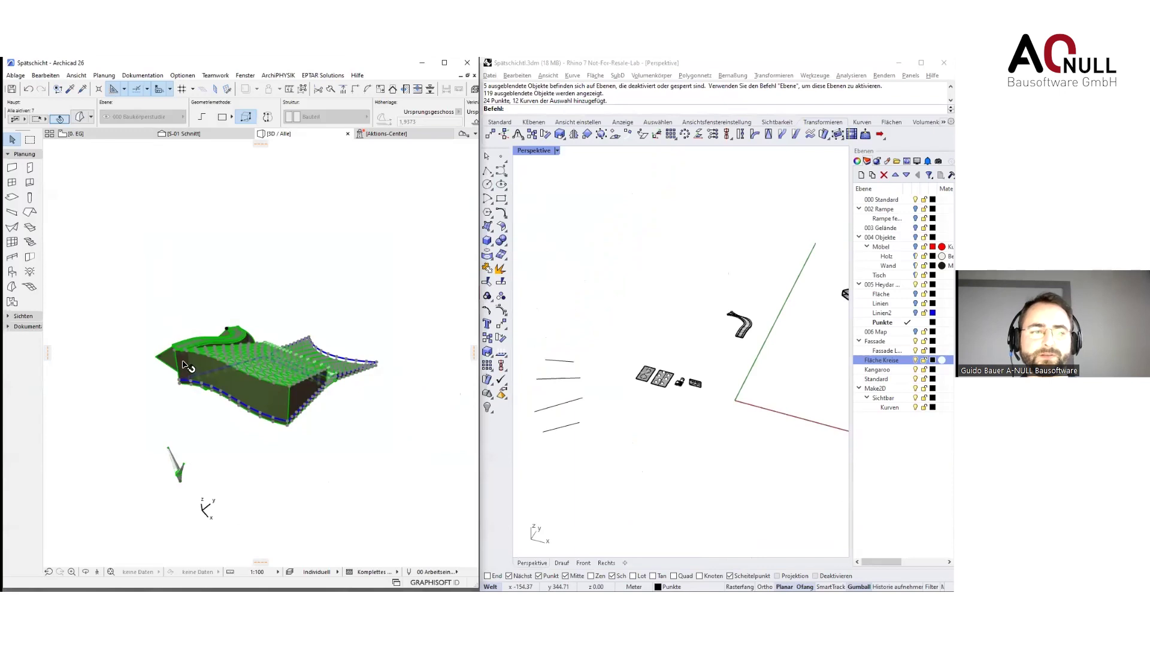
left_click(226, 428)
left_click_drag(390, 455, 83, 263)
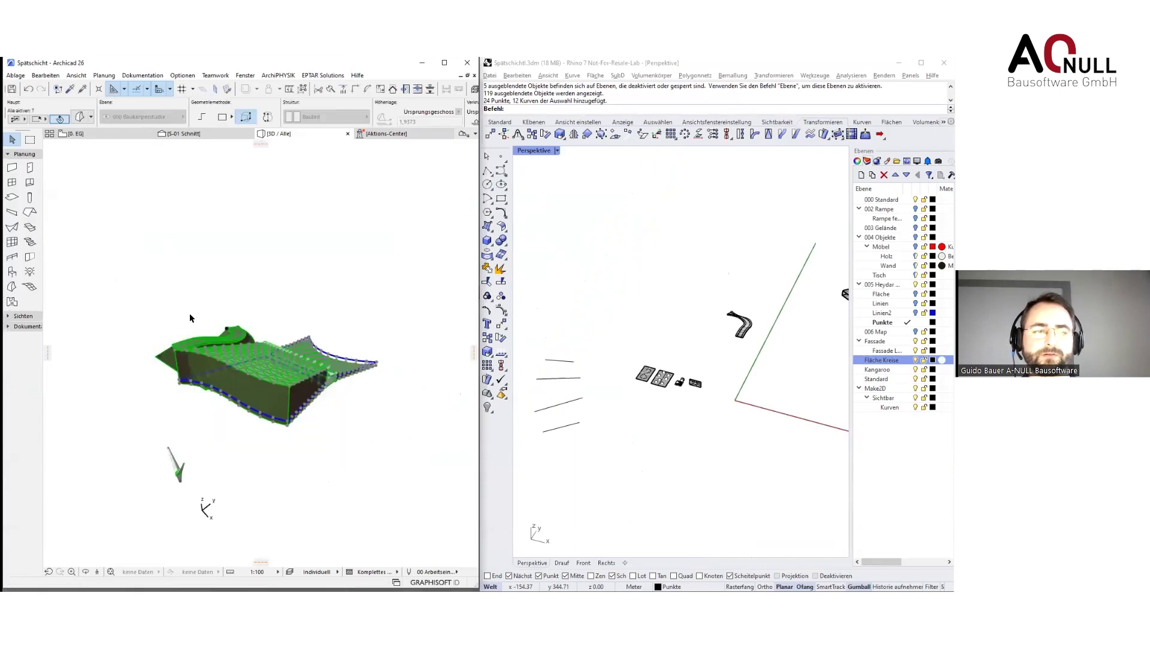
left_click(241, 451)
right_click(288, 501)
left_click(226, 450)
right_click(352, 403)
left_click(362, 433)
left_click(636, 239)
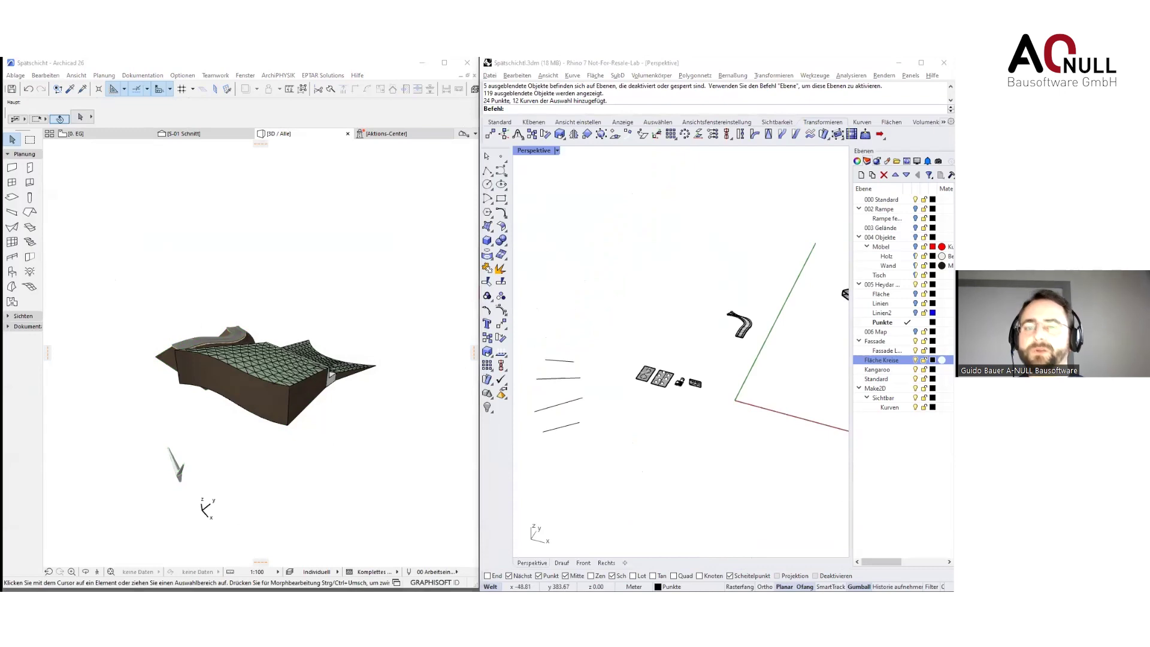
Bring up the Grasshopper definition, fit its window over the lower part of Rhino and show the component groups in overview
key("alt+Tab")
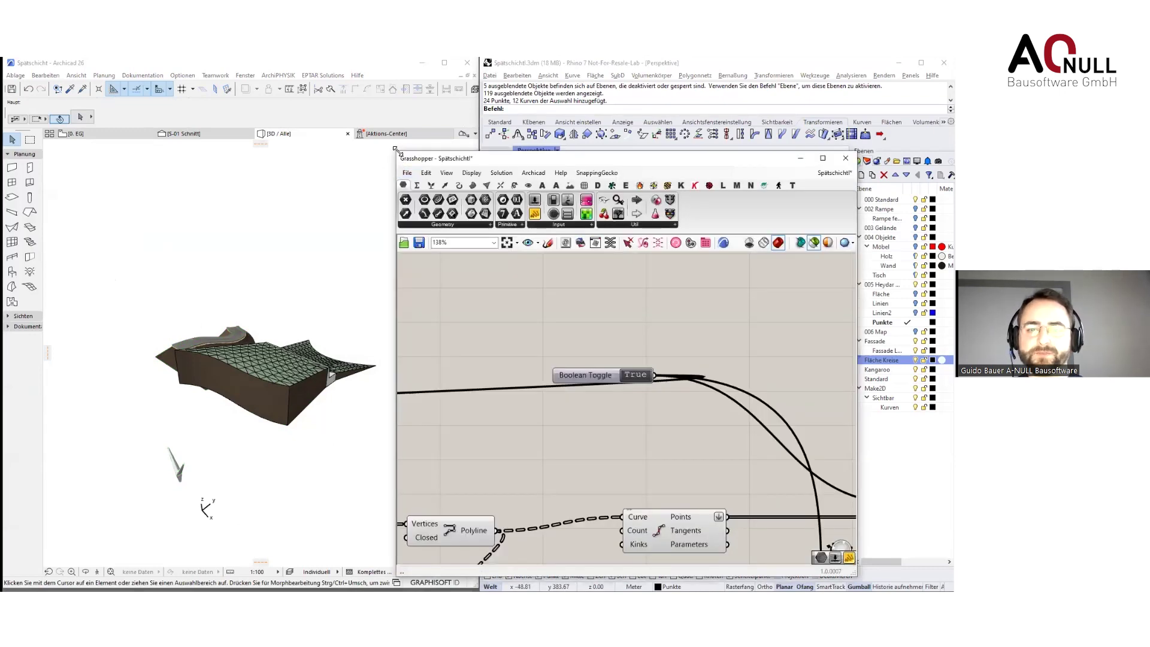
left_click_drag(394, 149, 417, 359)
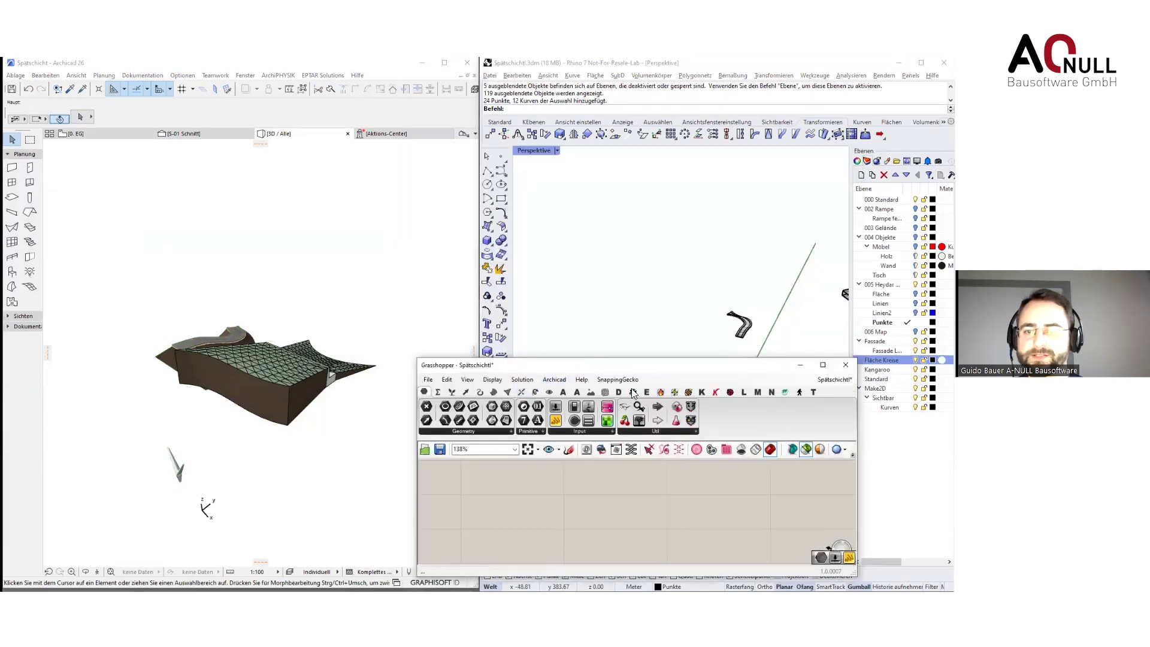
left_click_drag(568, 370, 634, 388)
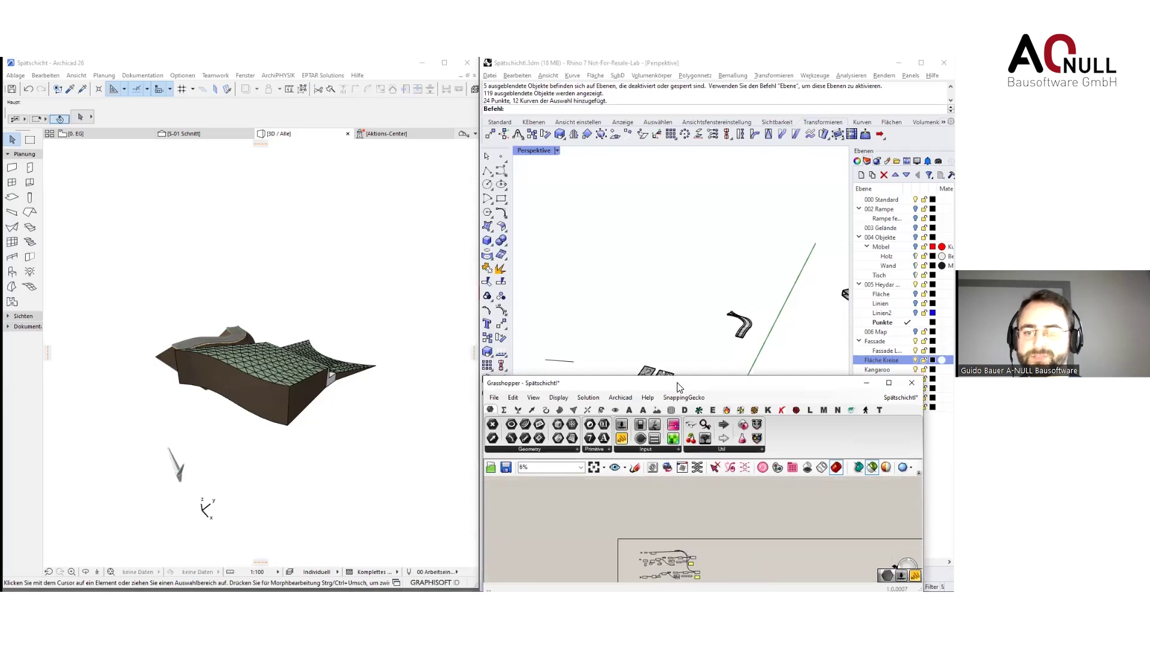
left_click_drag(685, 382, 685, 262)
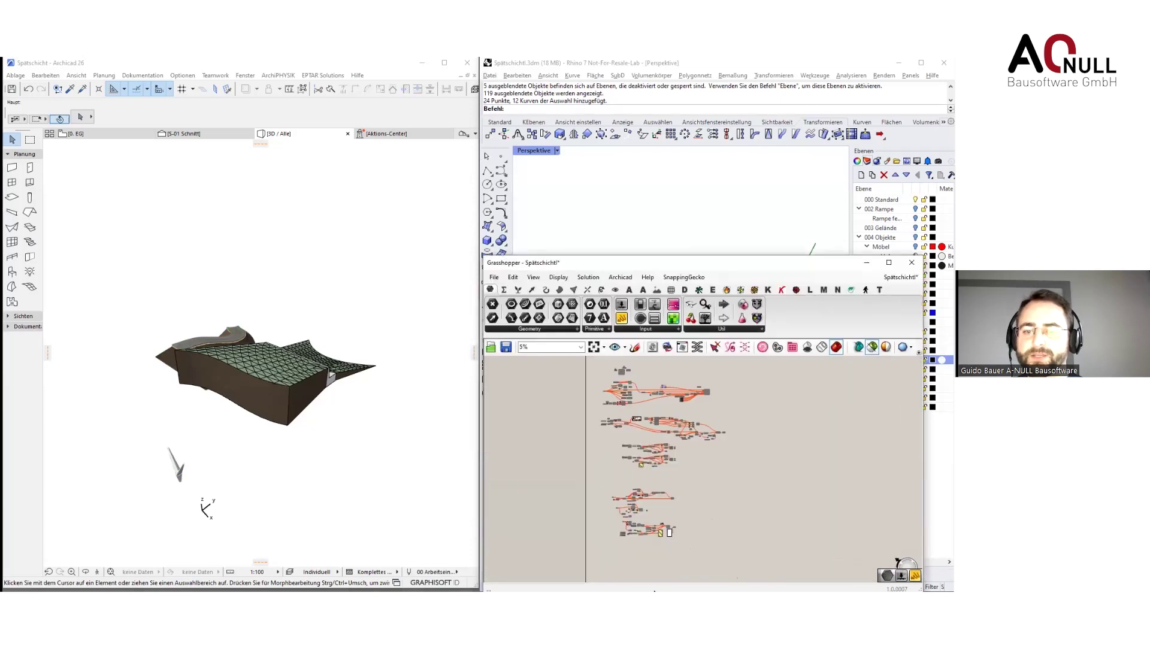
scroll(679, 391, "up", 3)
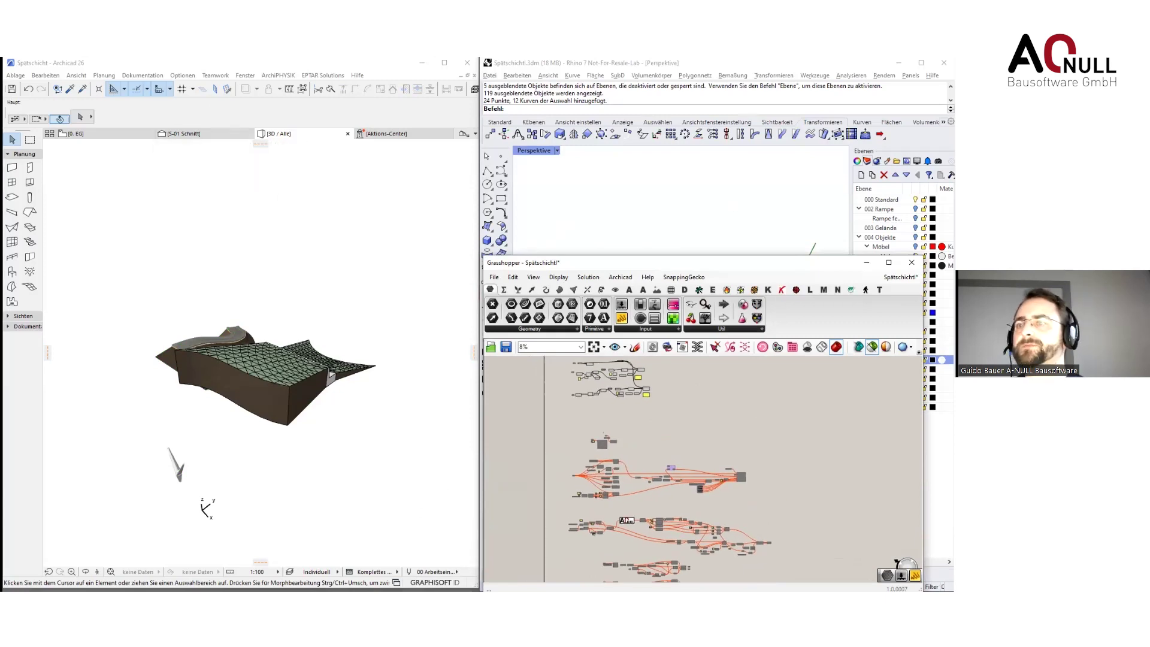
Switch to the Archicad project with the city model, and close its Grasshopper connection palette and the project
key("alt+Tab")
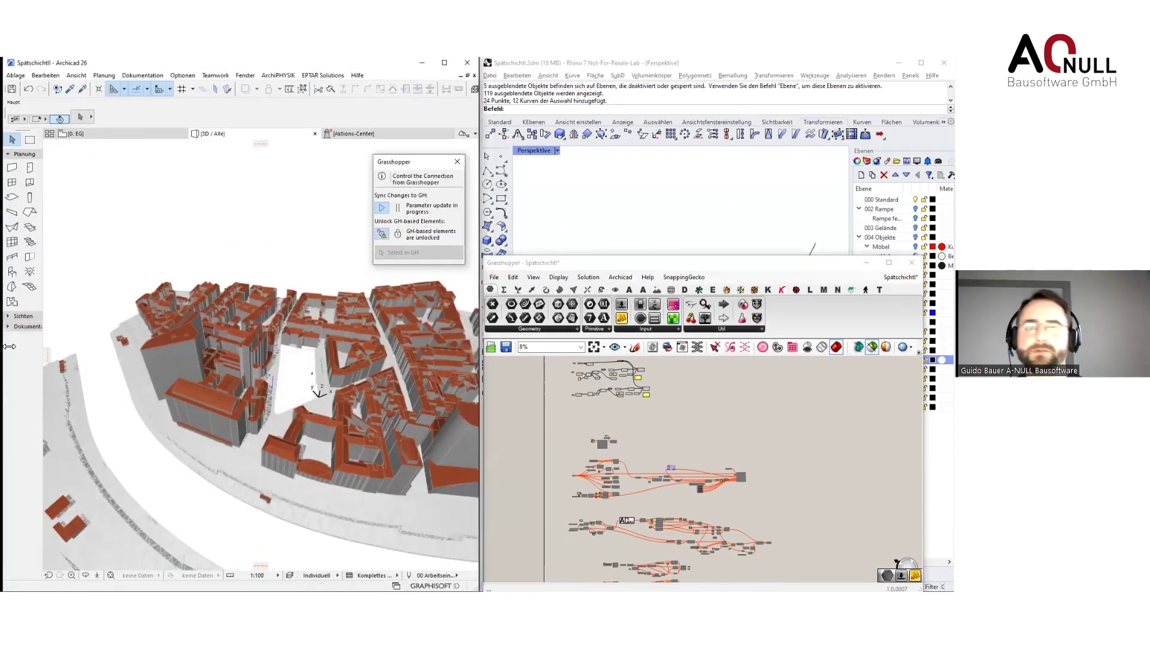
left_click(457, 162)
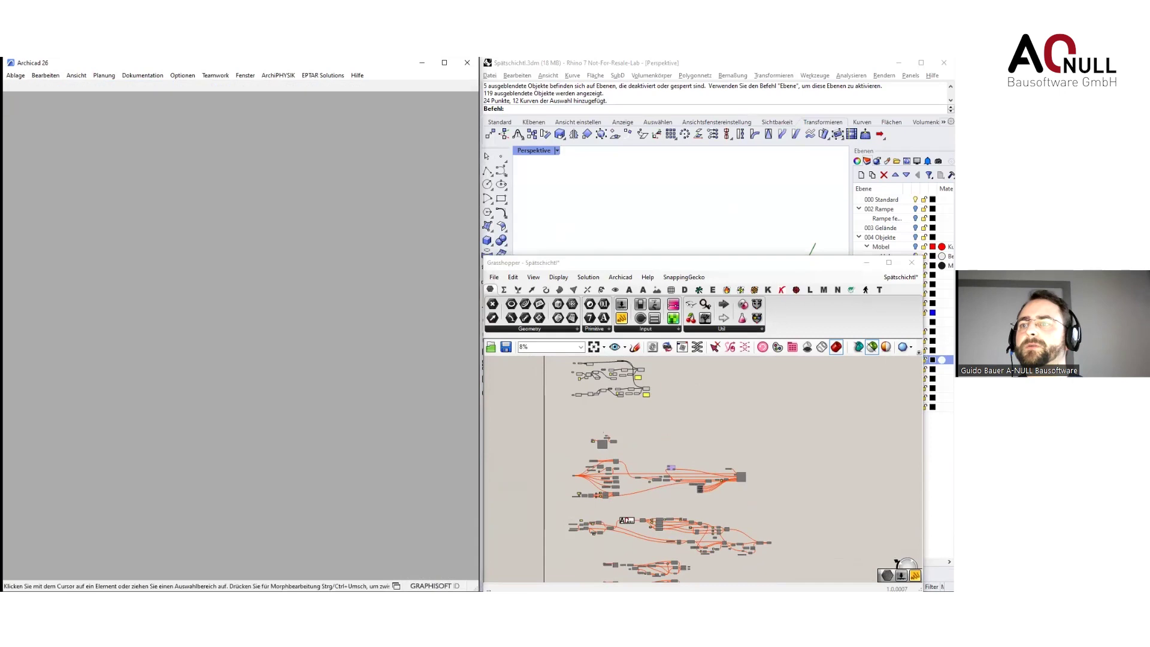
left_click(689, 399)
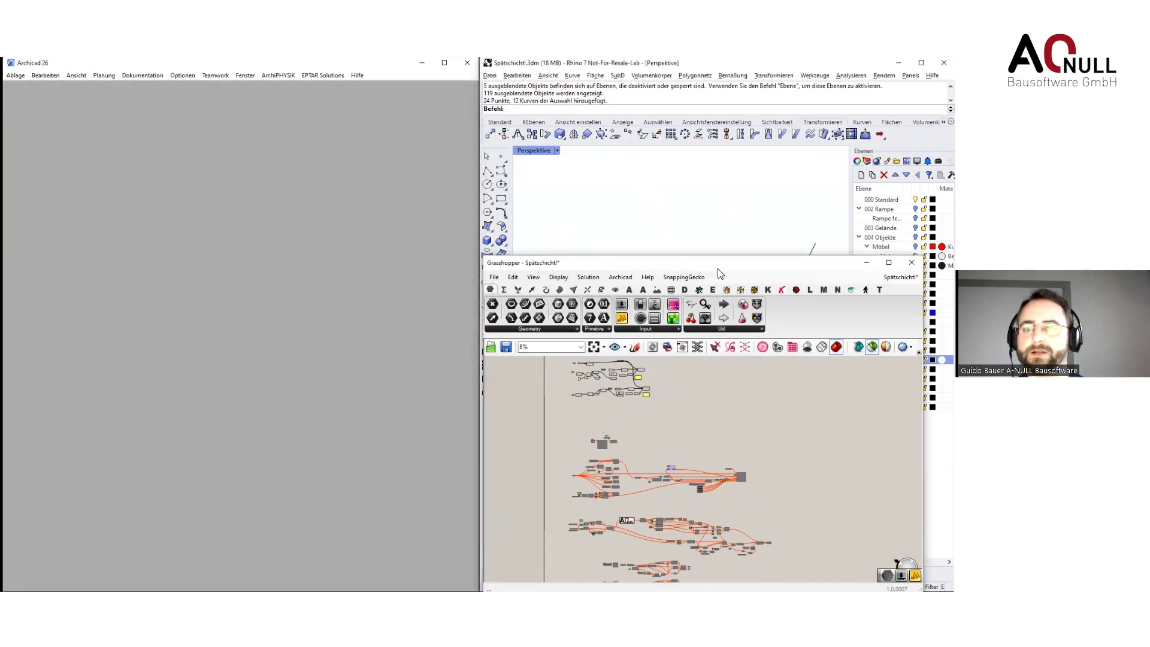
Widen the Grasshopper window over the edge of the Archicad project Spätschicht and shift it slightly sideways
left_click_drag(720, 260, 720, 278)
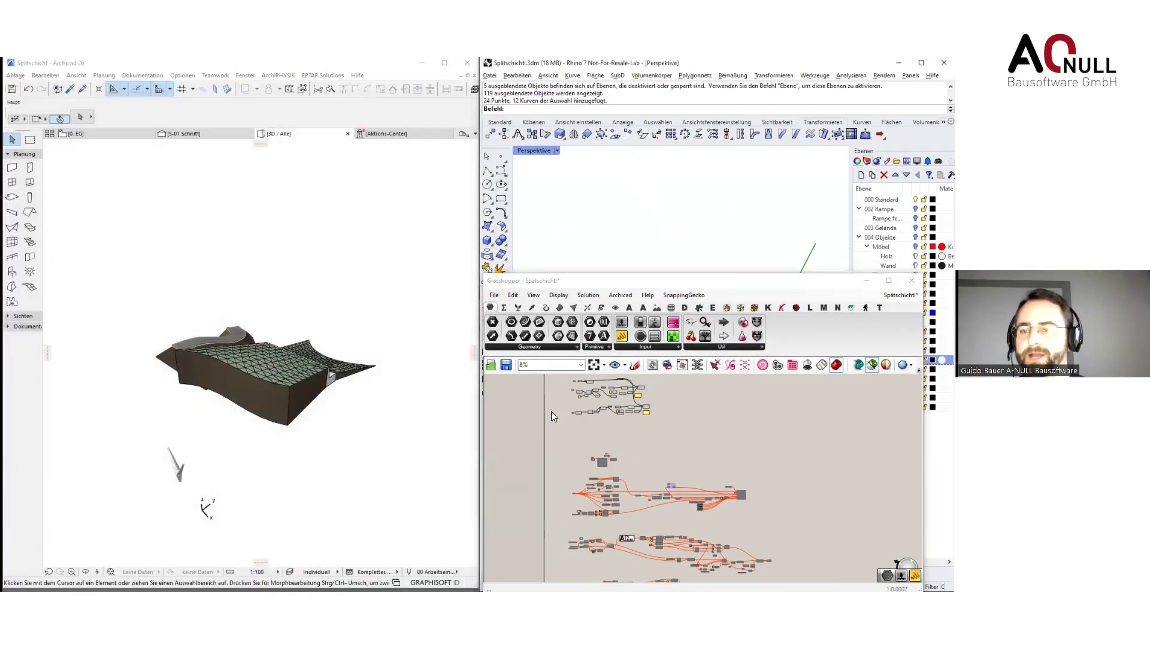
left_click_drag(483, 418, 421, 419)
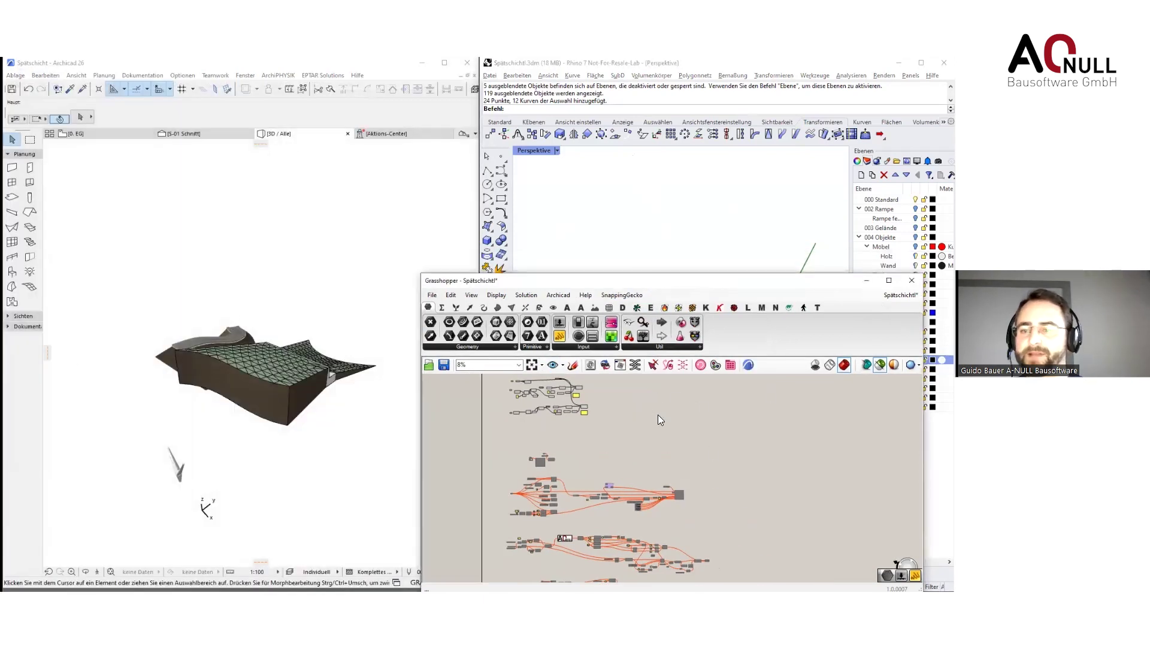
left_click(749, 367)
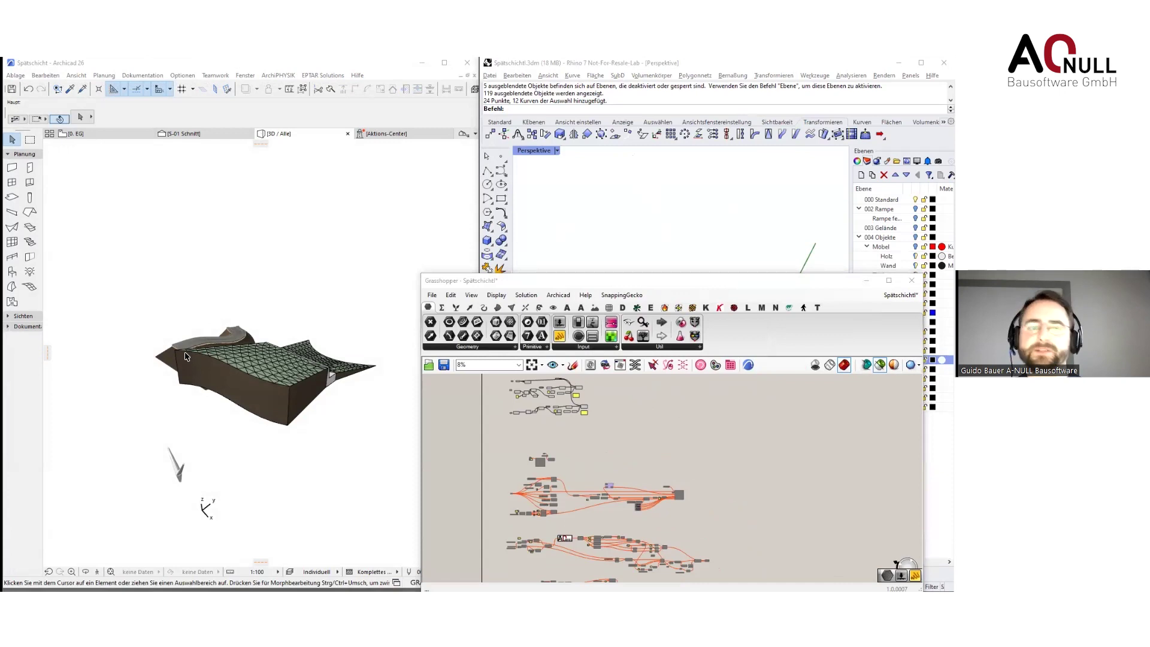
left_click_drag(624, 285, 648, 284)
right_click_drag(682, 461, 708, 466)
Arrange the Rhino window above Grasshopper, and reduce Grasshopper's height so more of the Rhino viewport shows
left_click_drag(693, 64, 667, 188)
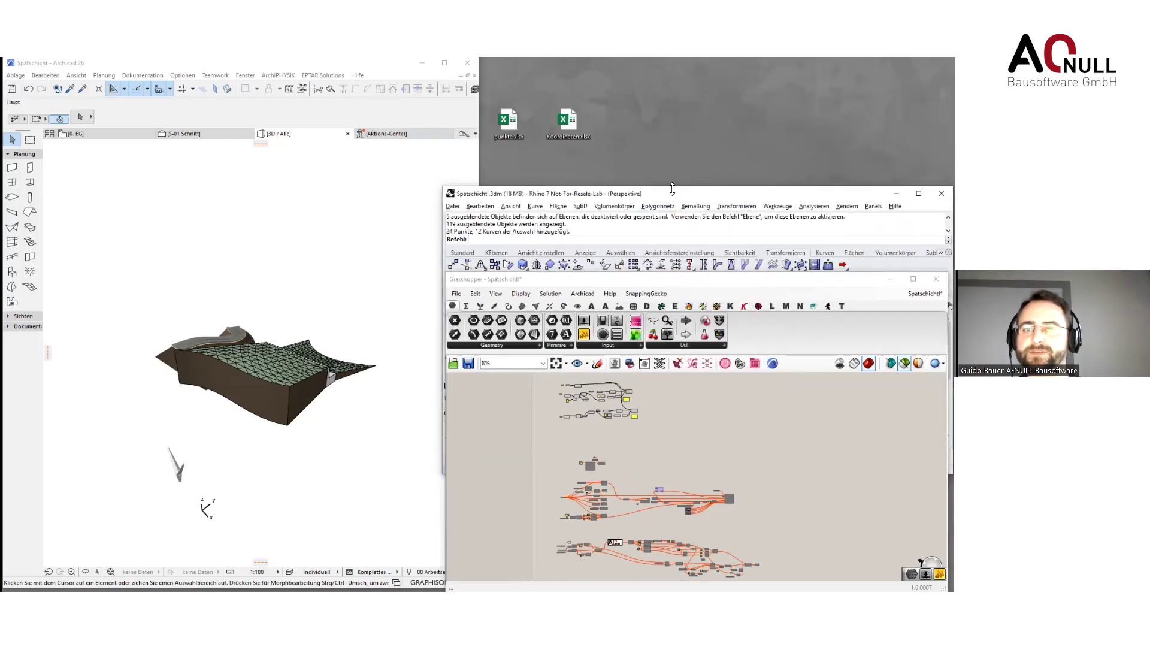
double_click(670, 189)
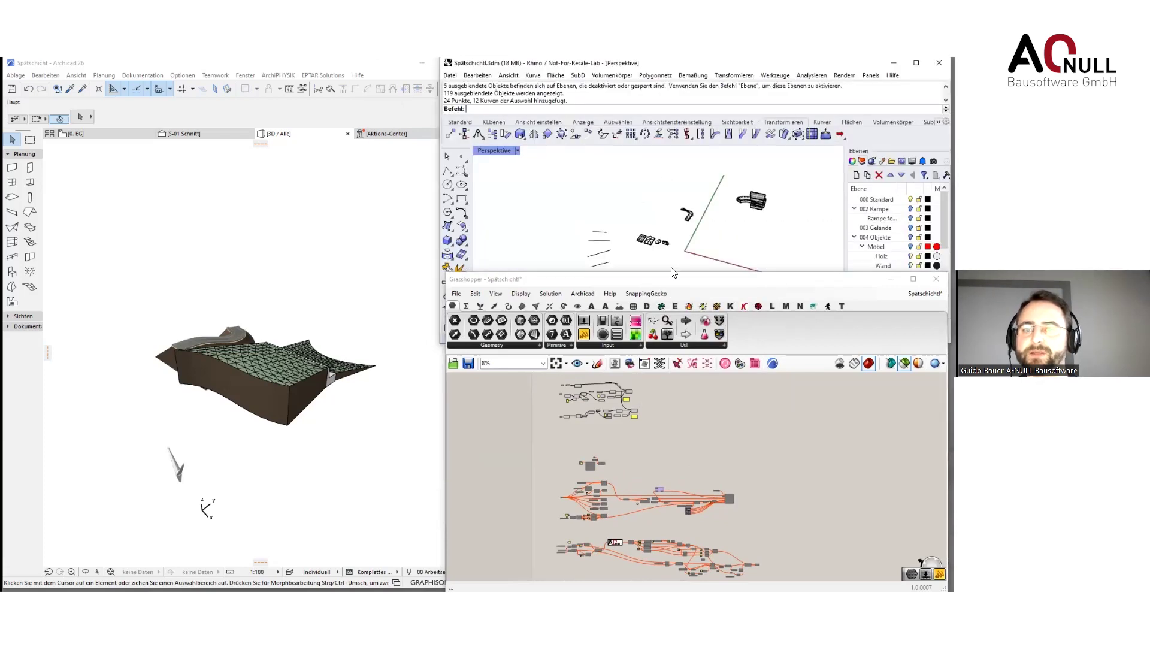
left_click(670, 274)
left_click_drag(669, 275, 670, 319)
Enable the disabled component group above the A-NULL logo group in the Grasshopper definition
right_click_drag(675, 497, 652, 443)
scroll(617, 469, "up", 3)
left_click_drag(876, 547, 501, 442)
middle_click(678, 476)
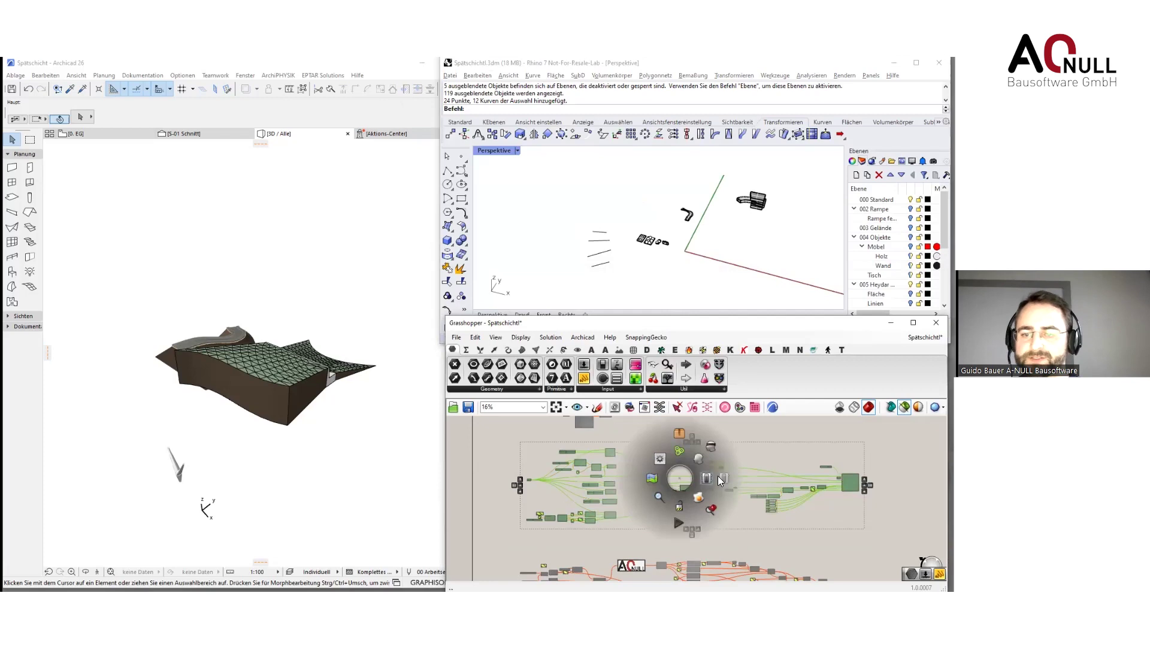
left_click(718, 482)
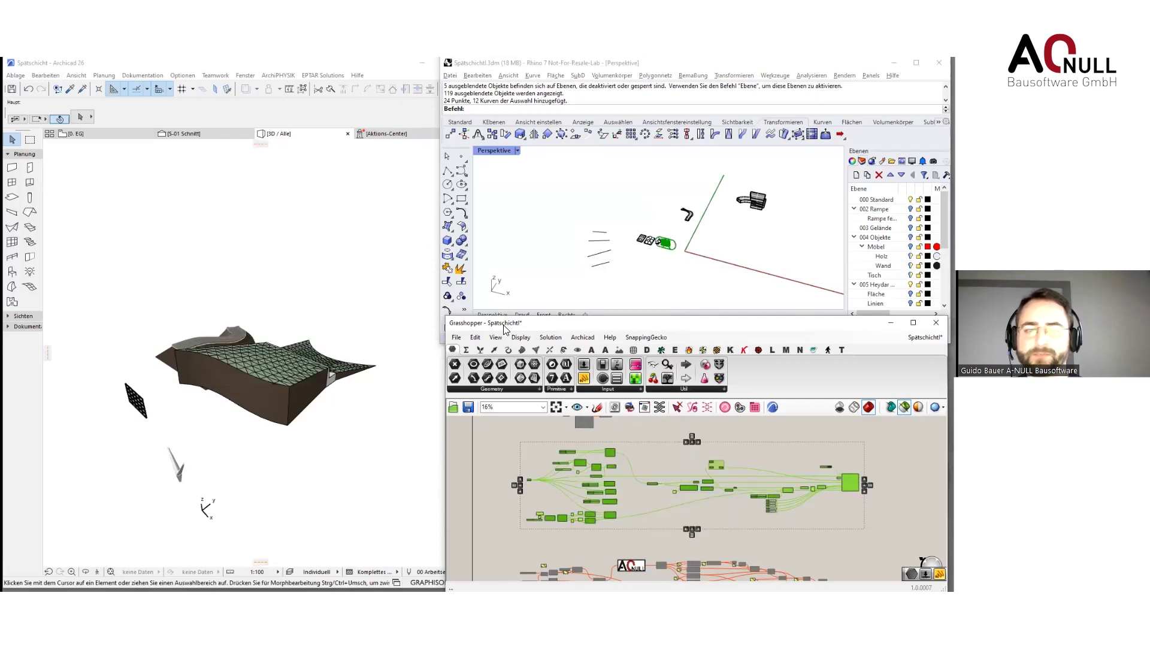
Examine the gridded facade element up close in the Archicad 3D view
left_click(244, 429)
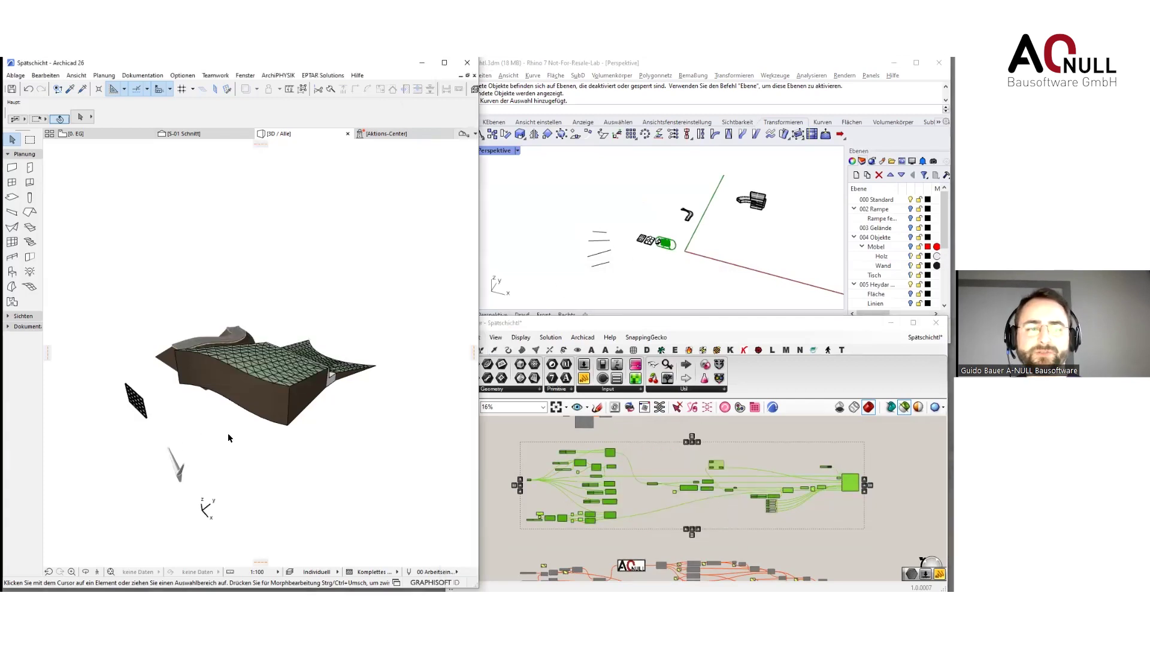
right_click(289, 426)
key("Escape")
key("Escape")
scroll(137, 396, "up", 6)
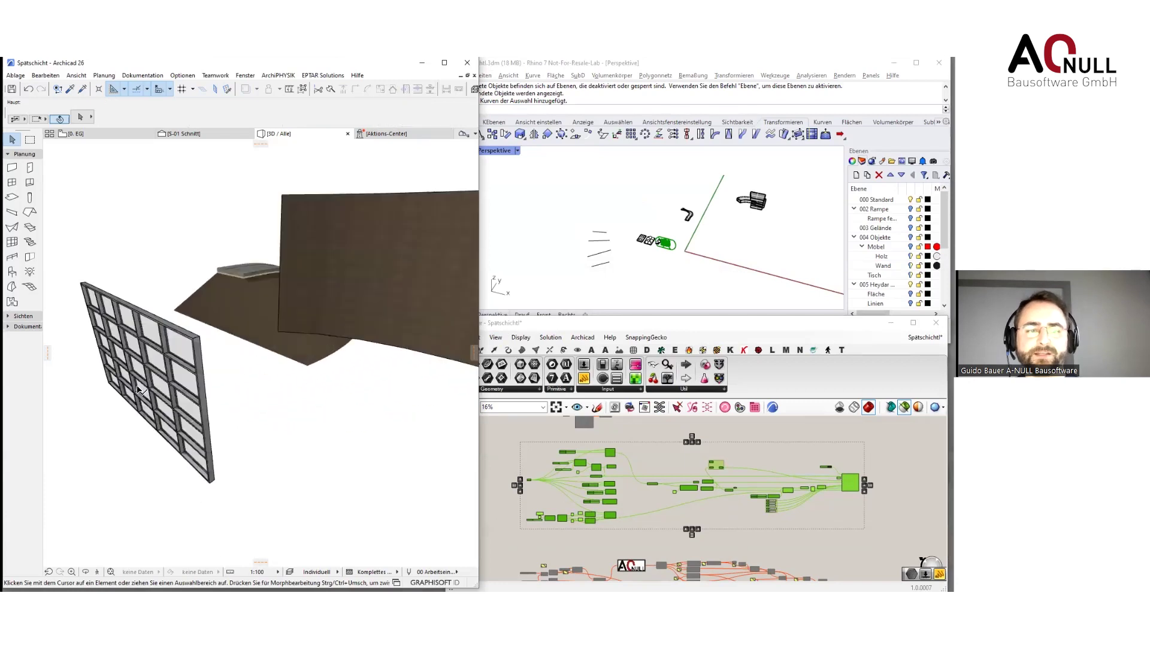
scroll(137, 386, "up", 2)
Inspect the green Grasshopper preview beside the plates in Rhino, briefly showing and hiding the layer Fläche
left_click(713, 262)
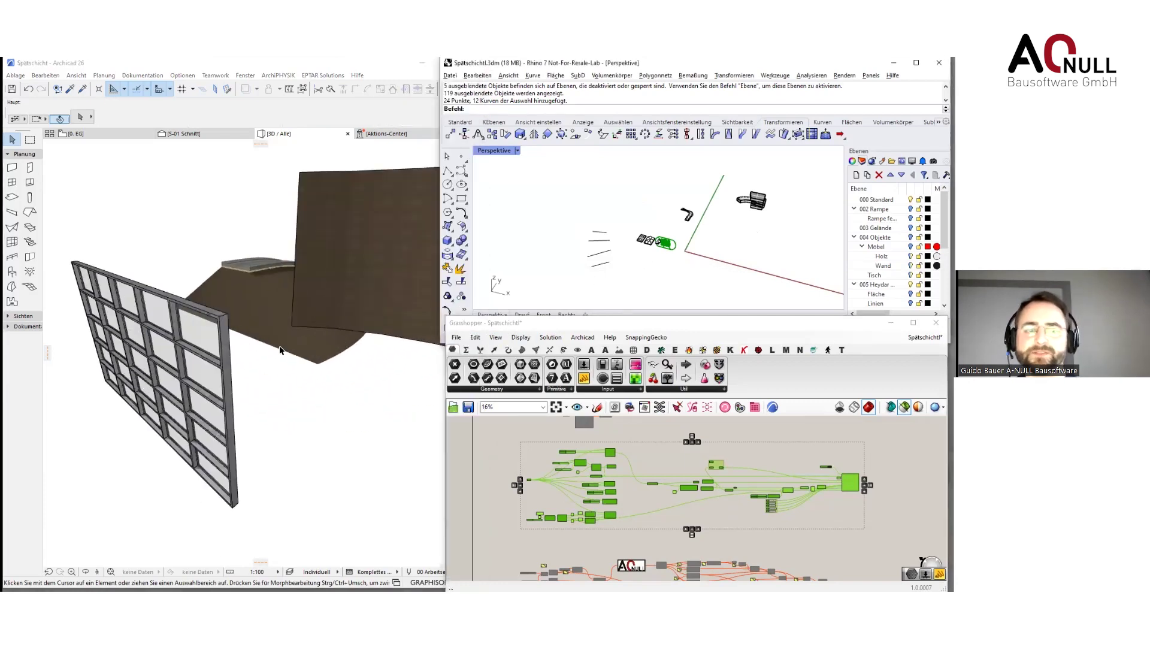
scroll(663, 240, "up", 5)
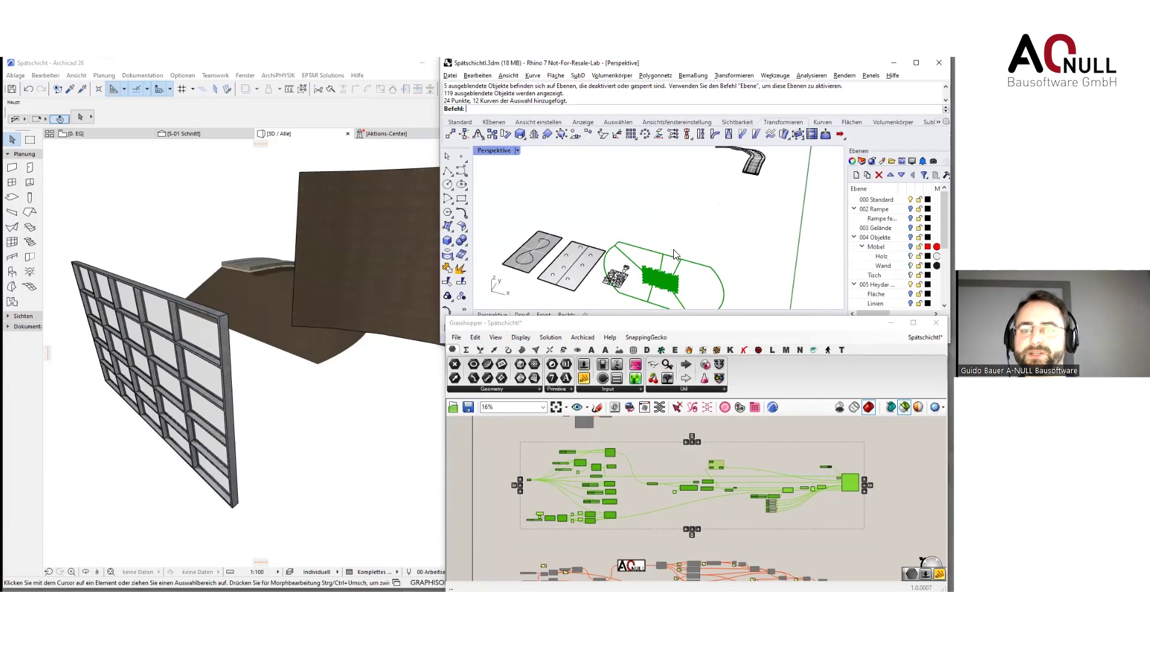
scroll(838, 222, "down", 4)
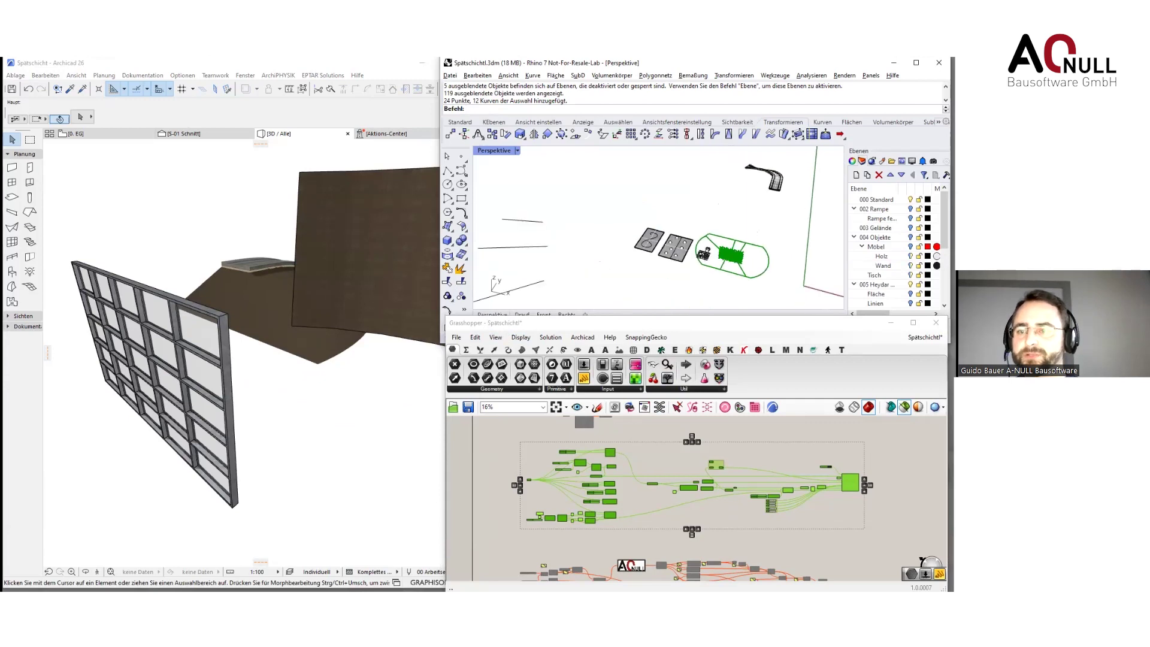
left_click(910, 294)
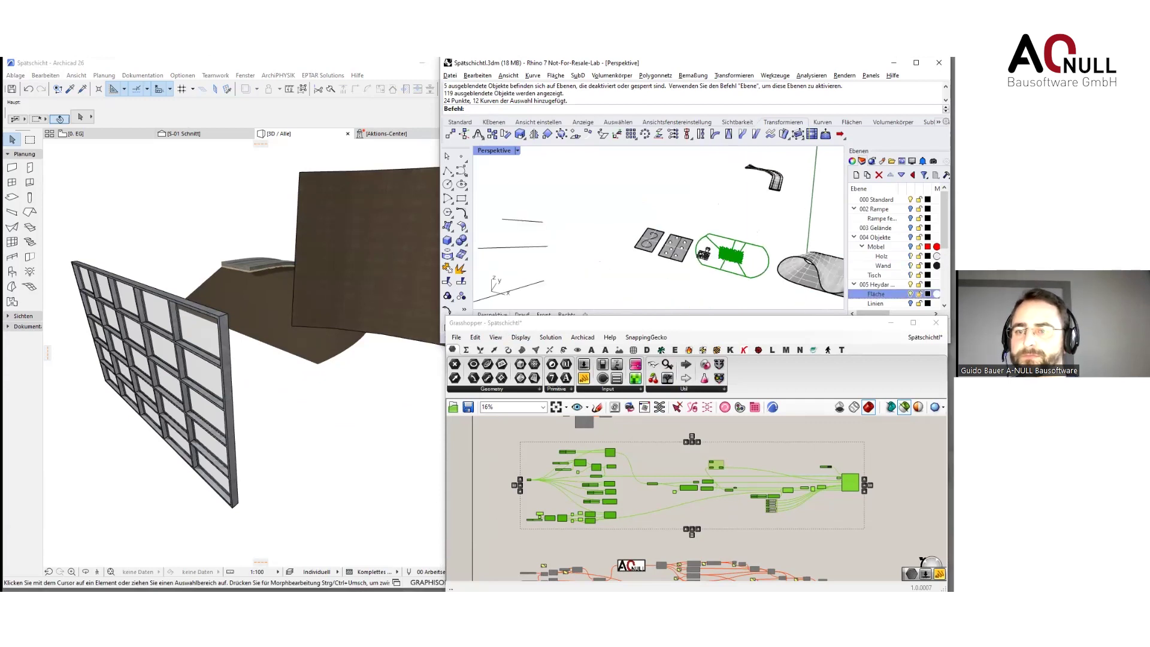
left_click(910, 293)
scroll(895, 251, "down", 4)
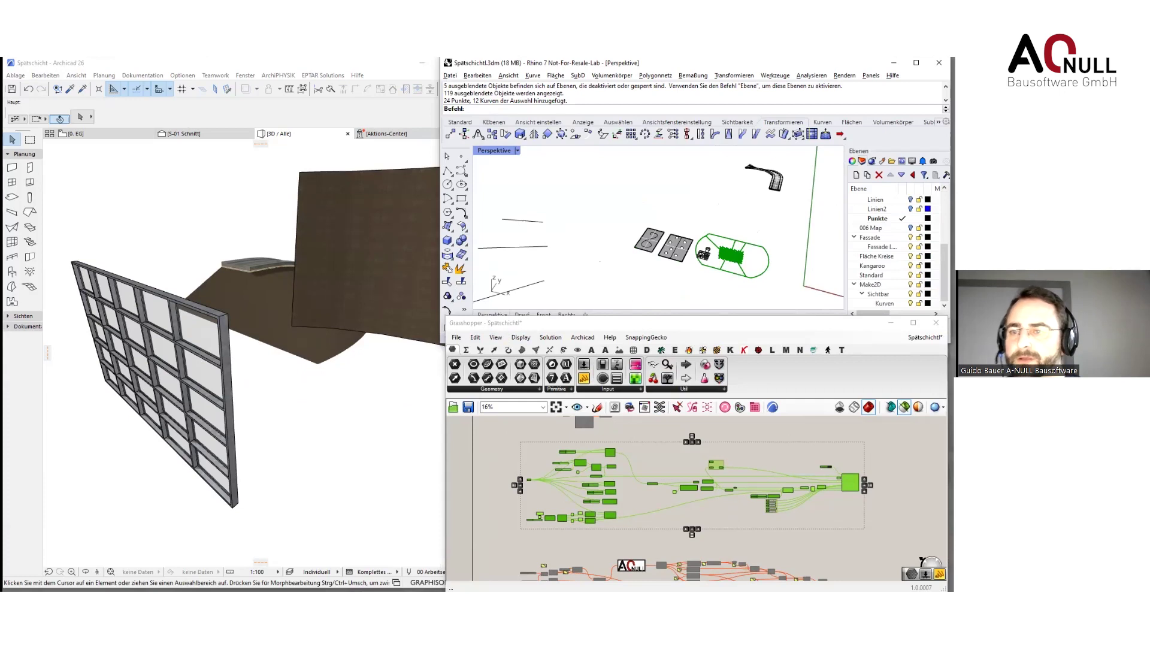
scroll(727, 251, "up", 4)
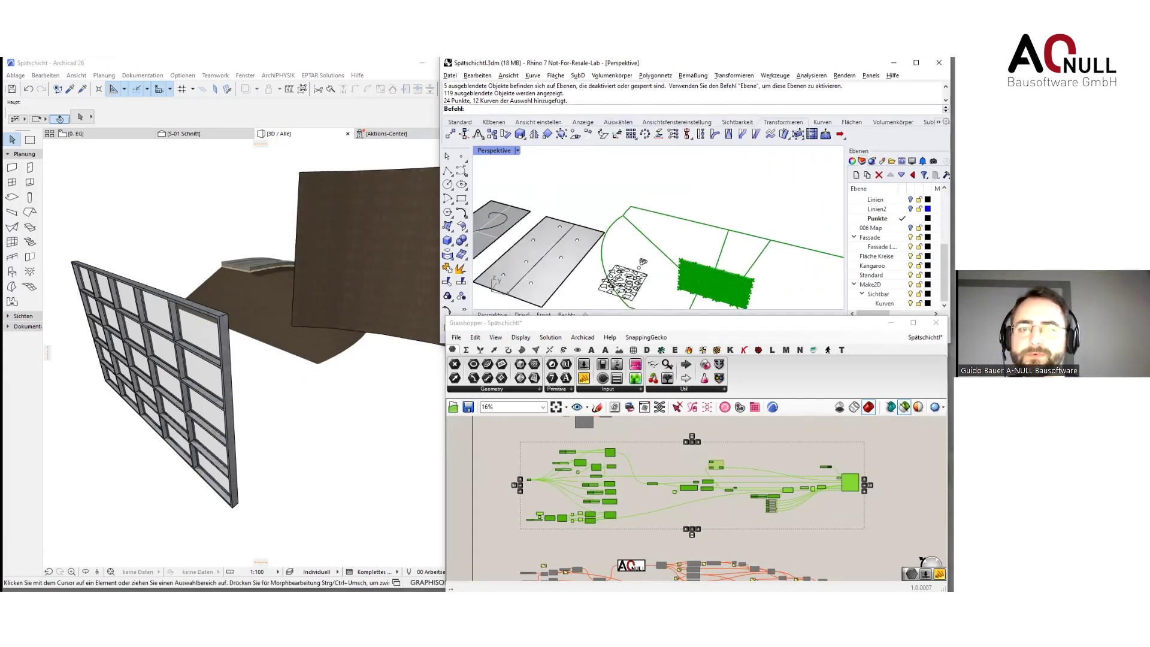
Move the Rhino window further over Archicad, extend its height and bring it back to the front
left_click_drag(659, 63, 606, 71)
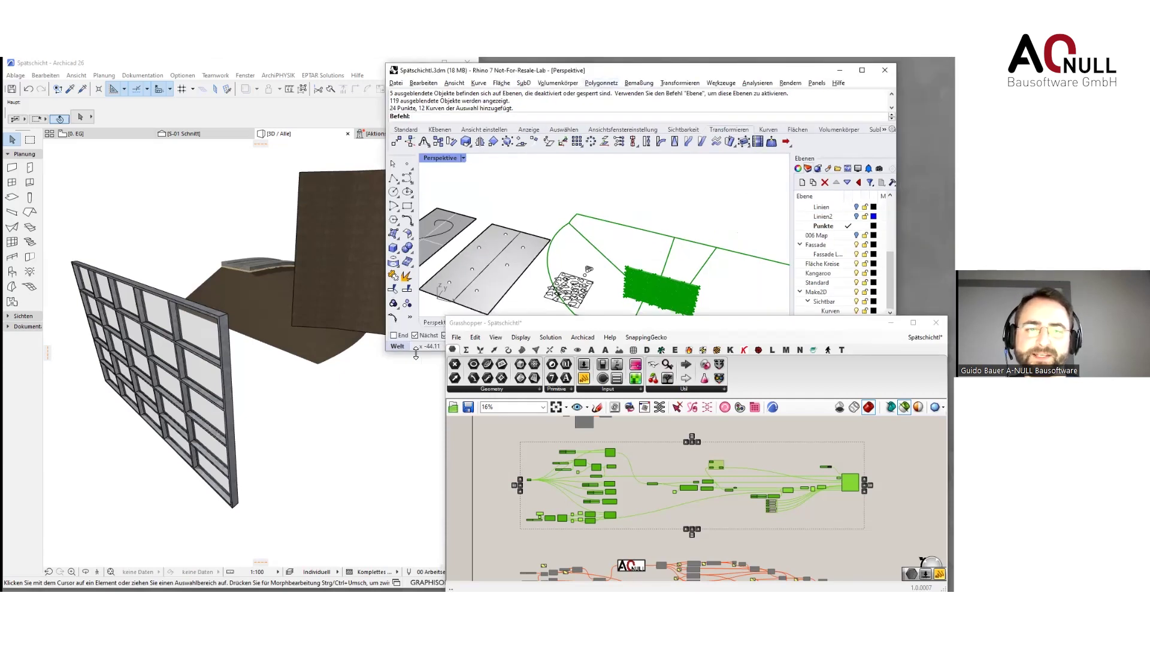
left_click(415, 430)
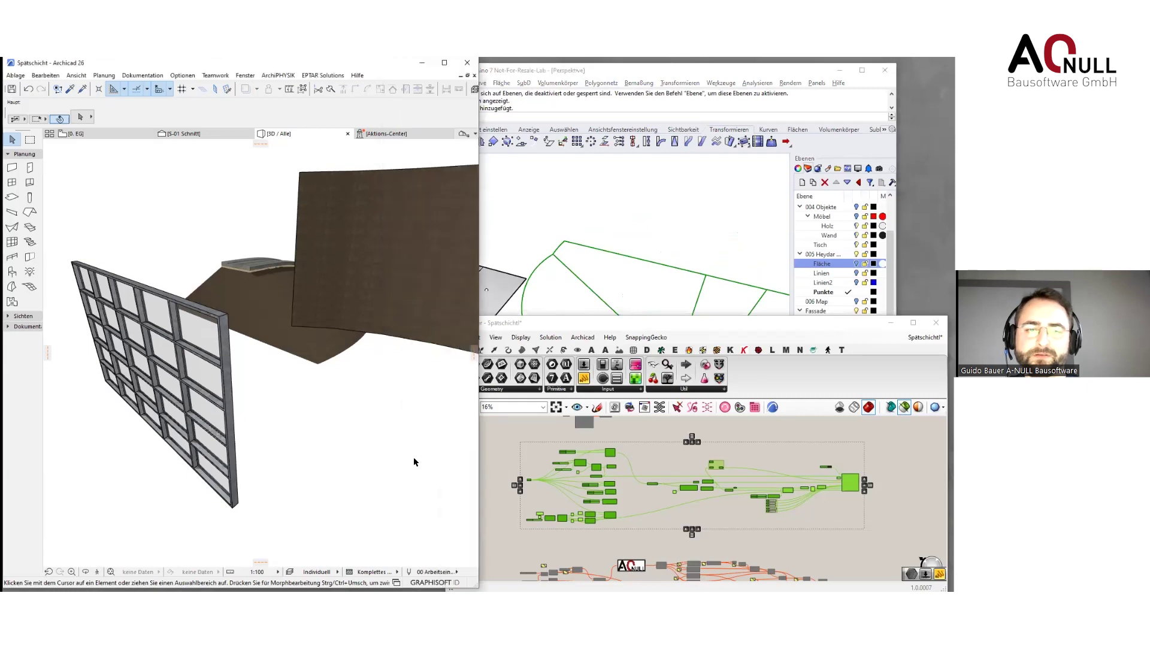
left_click(590, 73)
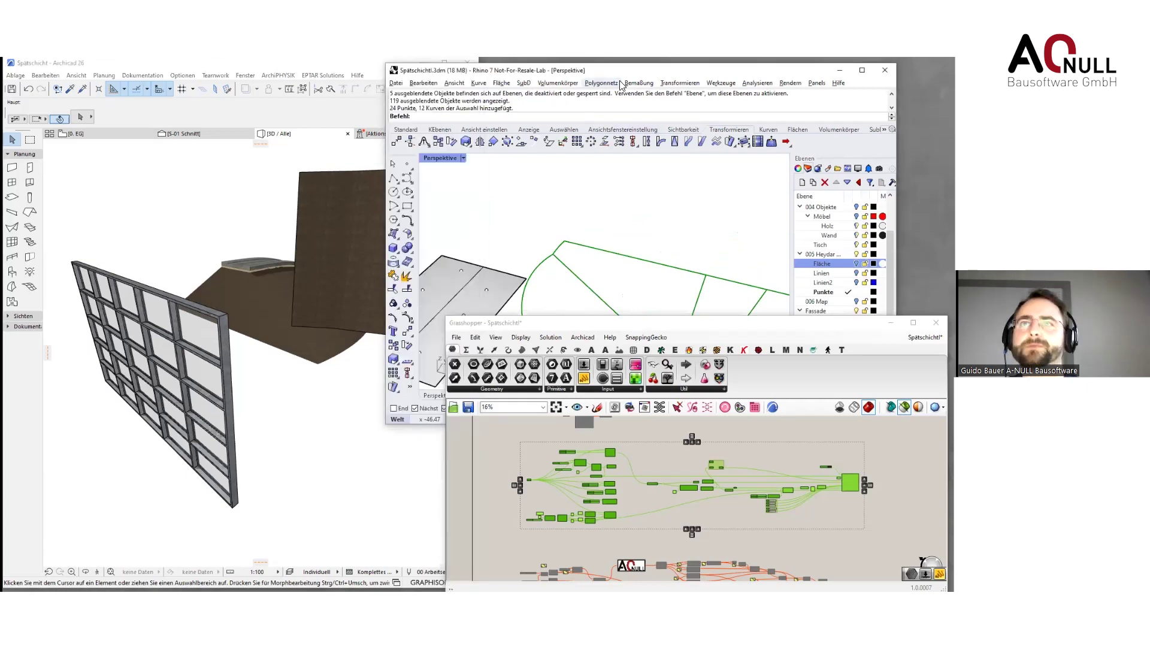
Move the Rhino window next to the Archicad 3D view, above the Grasshopper window
left_click_drag(620, 70, 954, 71)
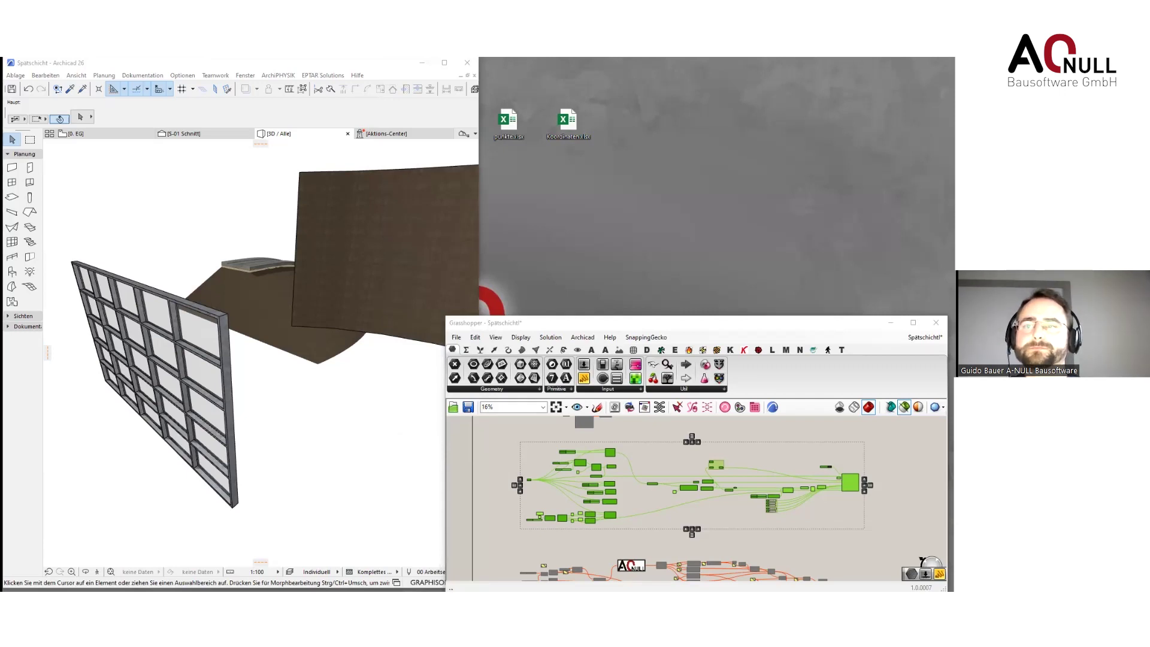
left_click_drag(953, 64, 695, 64)
scroll(605, 220, "down", 8)
Select the facade surface with its curves in the Rhino perspective view and rotate them with the gumball to tilt the facade
right_click_drag(660, 238, 678, 191, "shift")
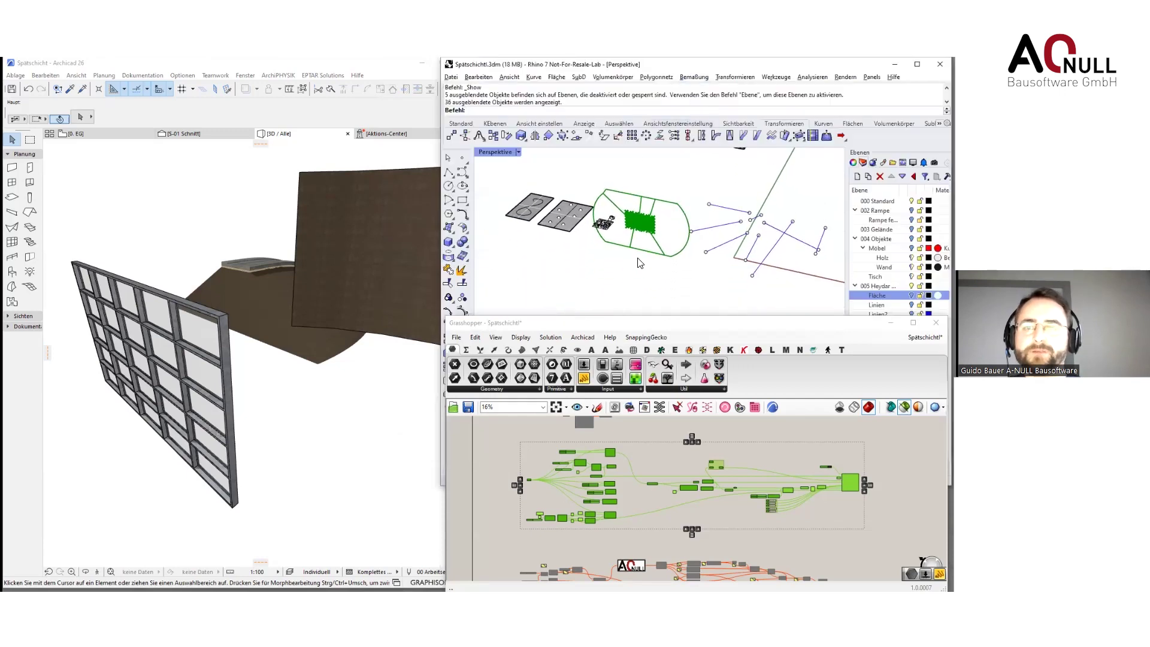
scroll(634, 251, "up", 10)
scroll(656, 249, "down", 12)
left_click_drag(633, 200, 693, 263)
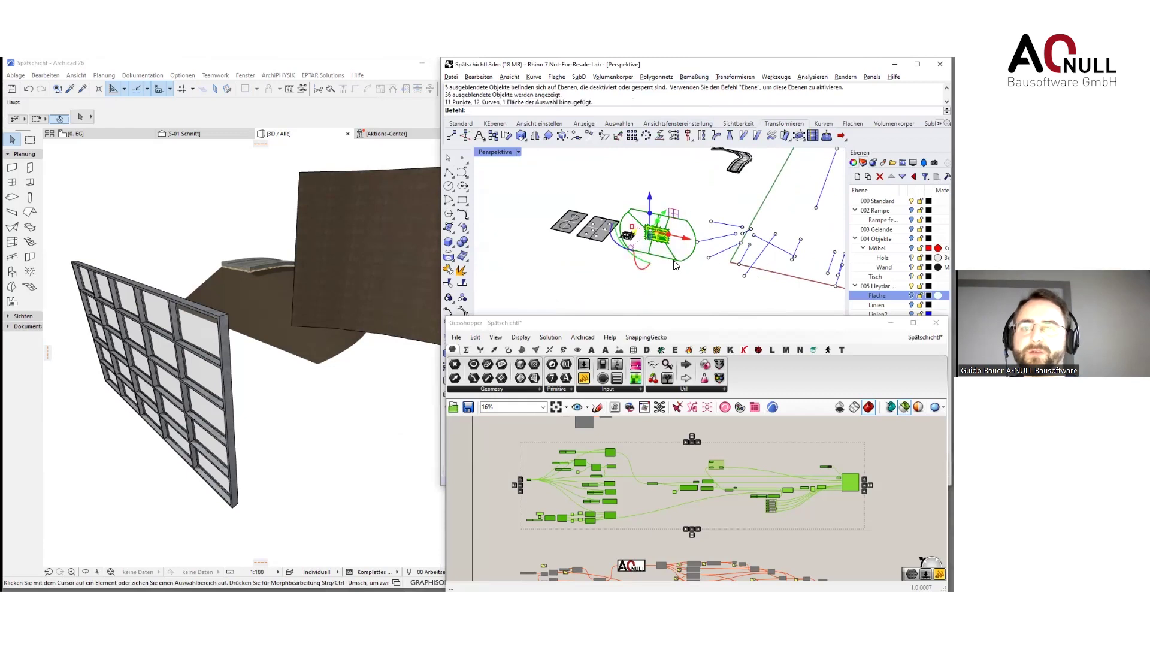
scroll(665, 236, "up", 10)
left_click(636, 269)
left_click_drag(599, 198, 701, 285)
mouse_move(700, 282)
right_mouse_down()
mouse_move(640, 267)
mouse_move(654, 271)
mouse_move(678, 240)
right_mouse_up()
scroll(654, 270, "up", 2)
left_click_drag(679, 204, 686, 253)
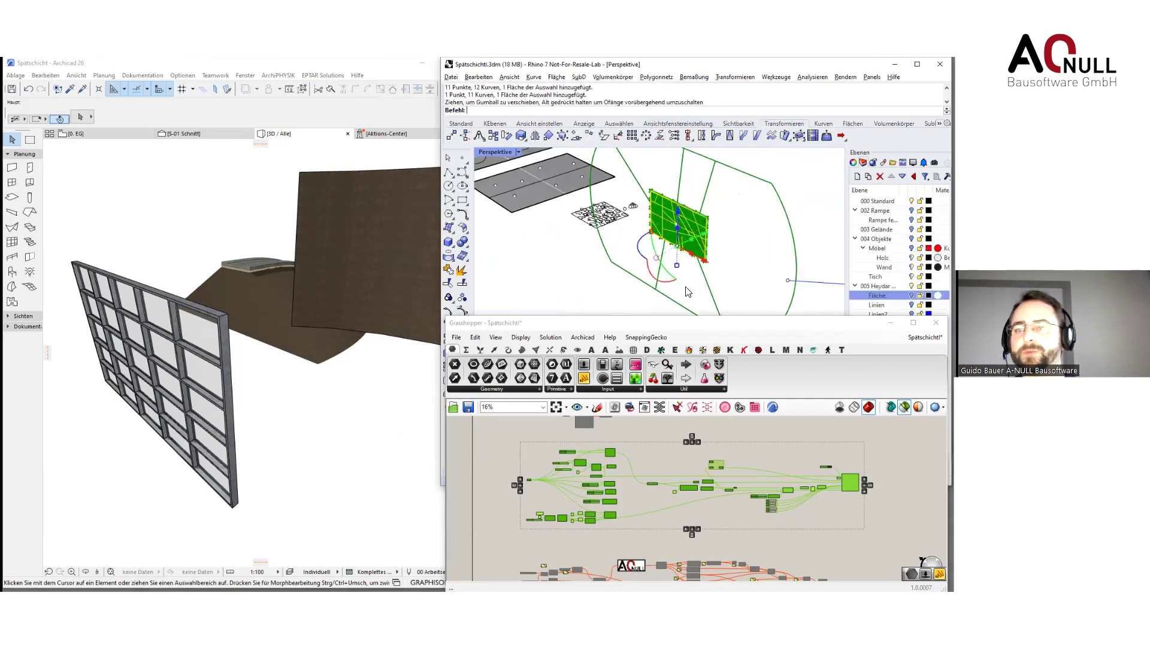
right_click_drag(687, 288, 671, 281)
left_click_drag(676, 282, 659, 290)
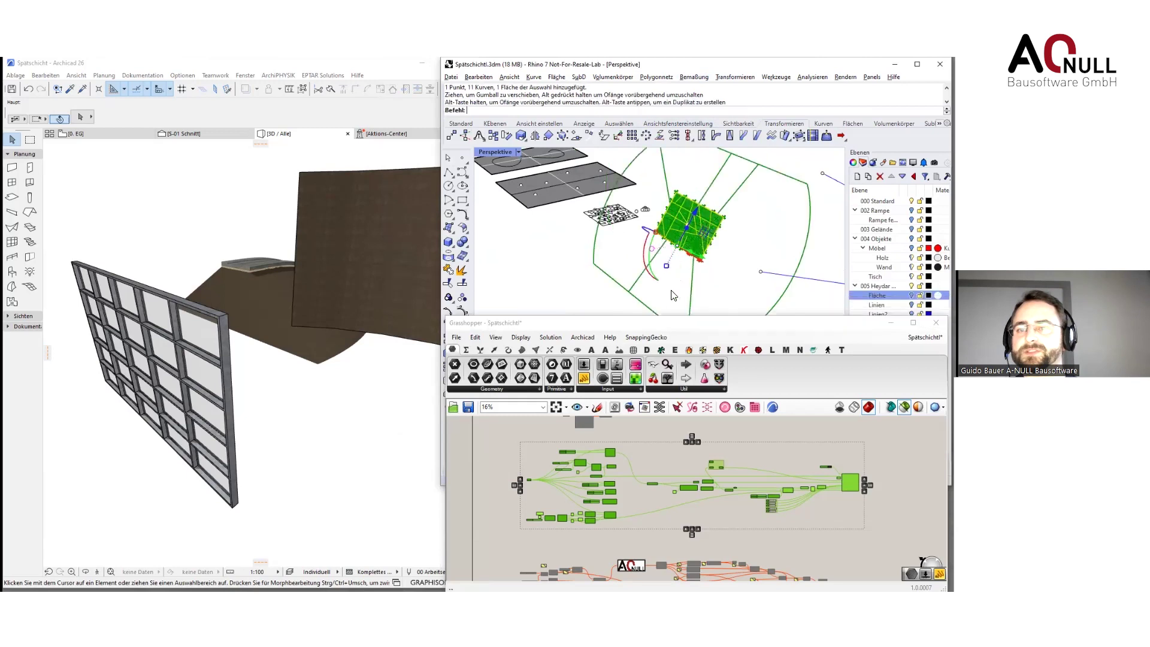
Select only the upper edge of the tilted facade surface and scale it wider with the gumball
key("Escape")
left_click(712, 210)
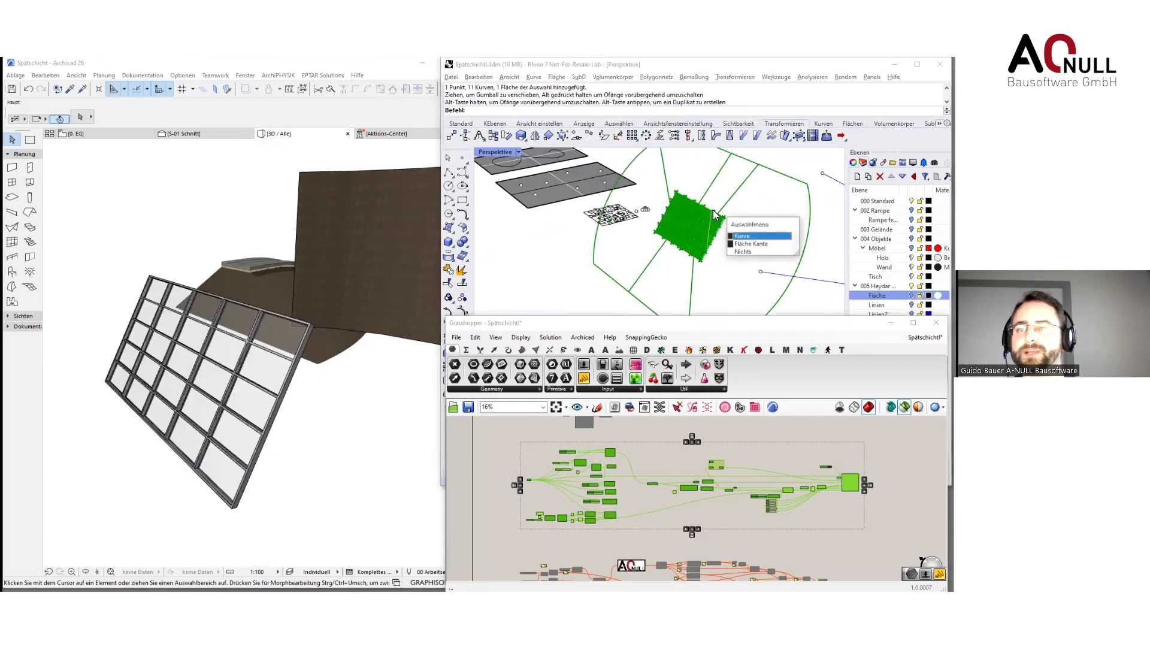
left_click(713, 181)
left_click(709, 207, "ctrl+shift")
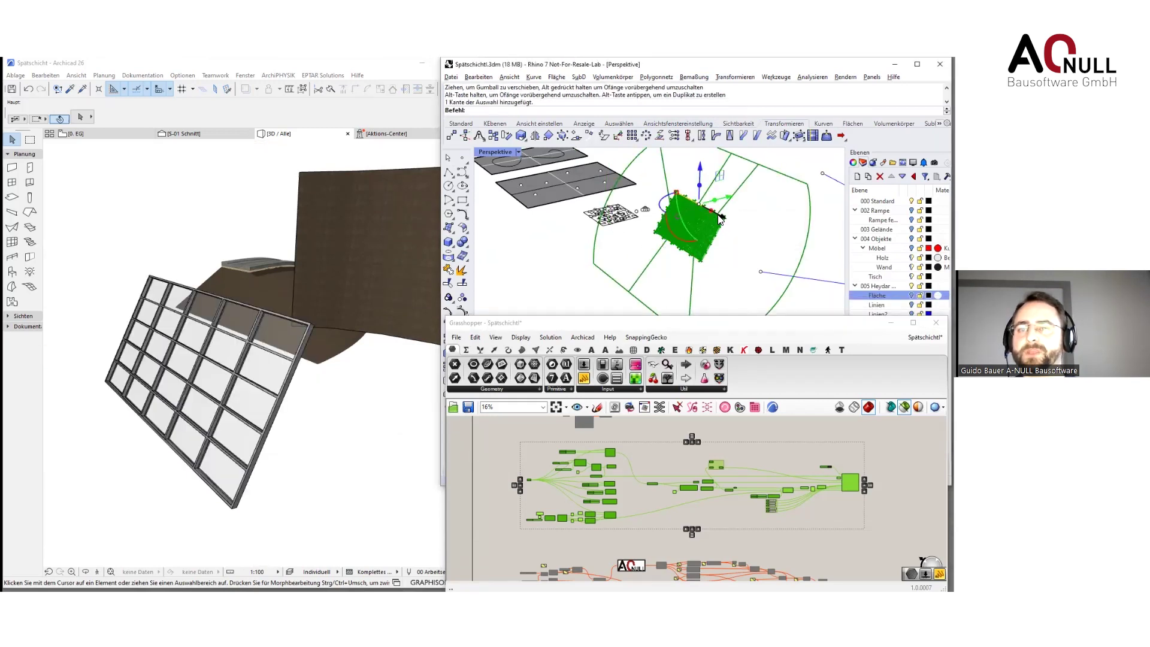
left_click_drag(713, 213, 654, 181)
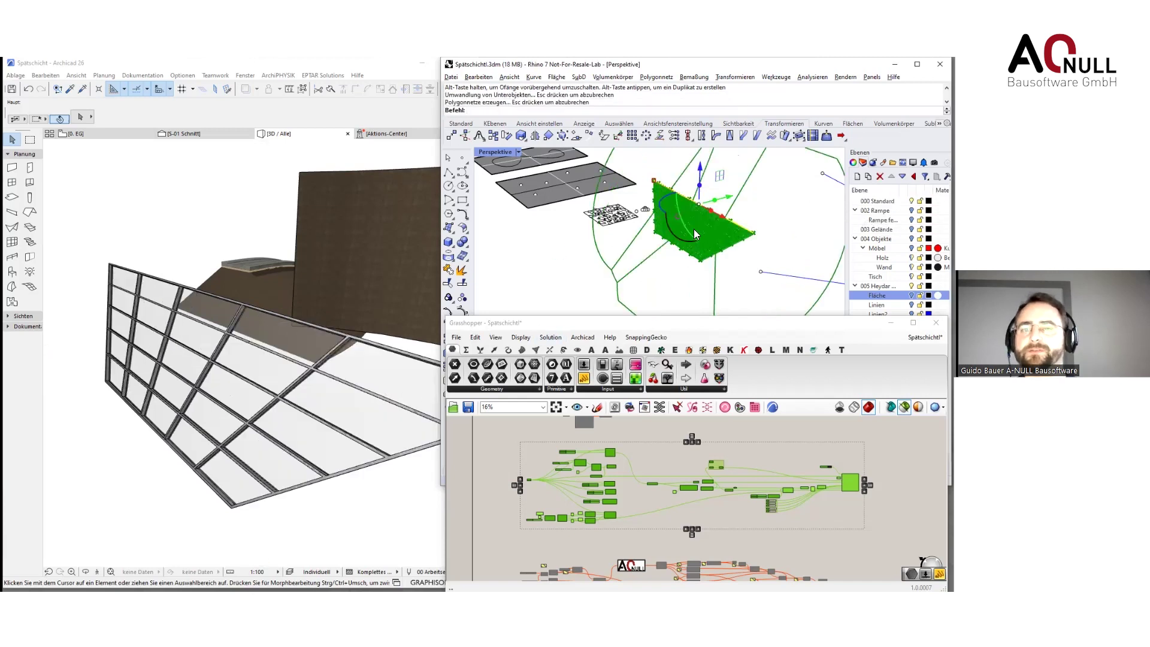
Undo the edge scaling and the gumball rotation of the facade surface in Rhino
left_click(669, 167)
key("ctrl+z")
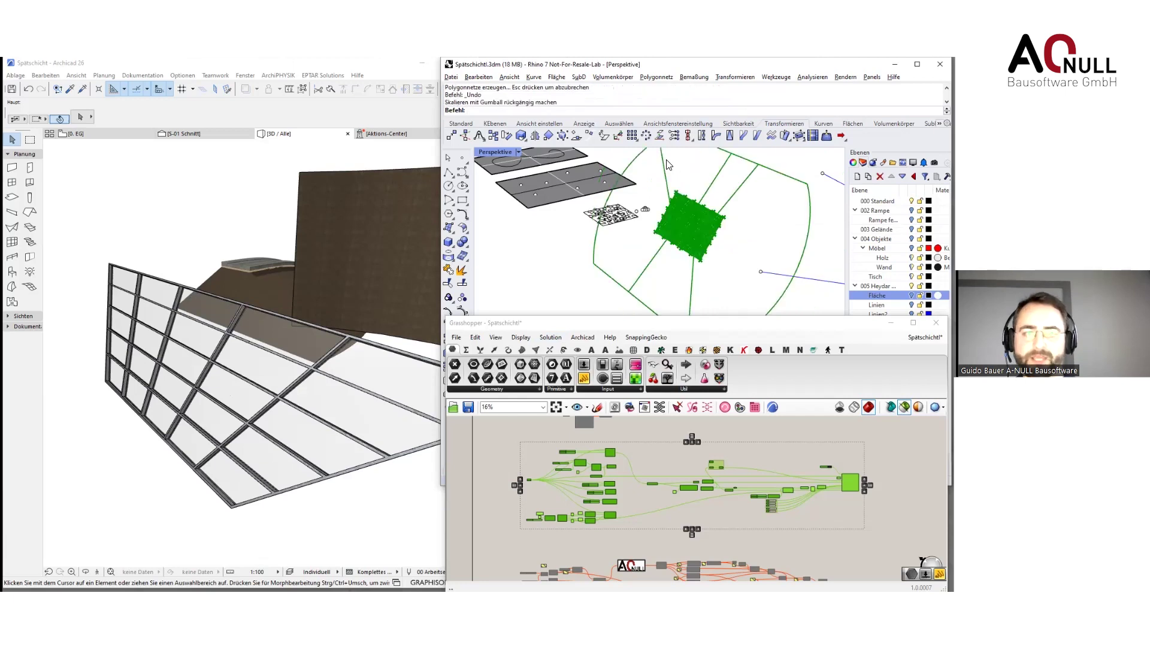
type("Z")
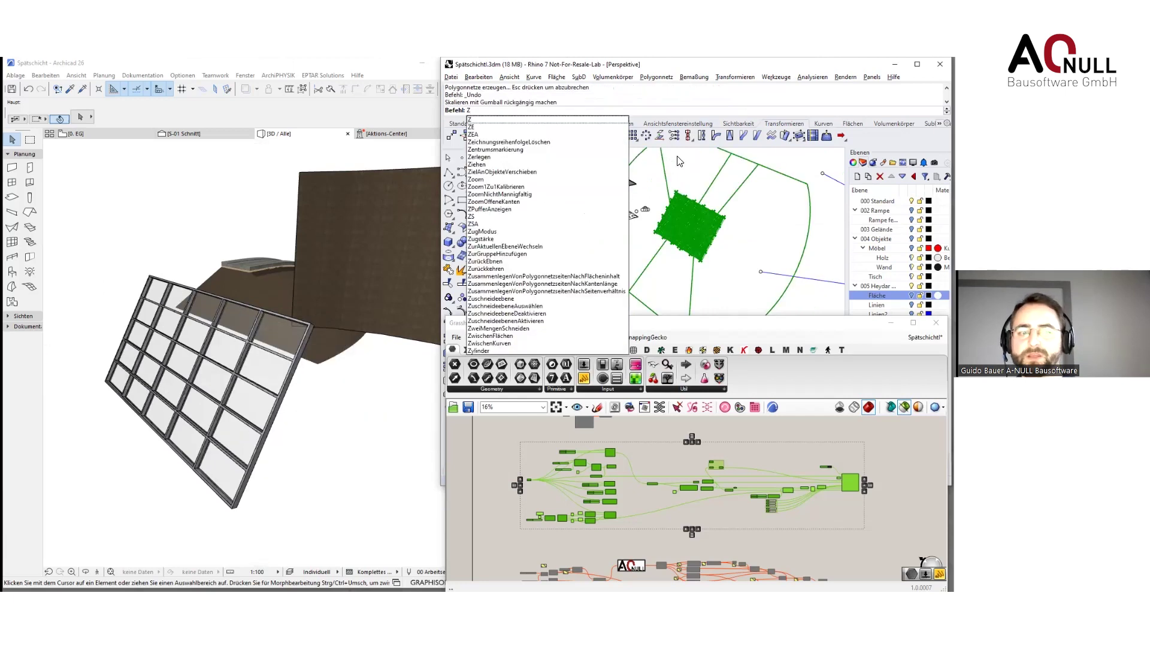
key("BackSpace")
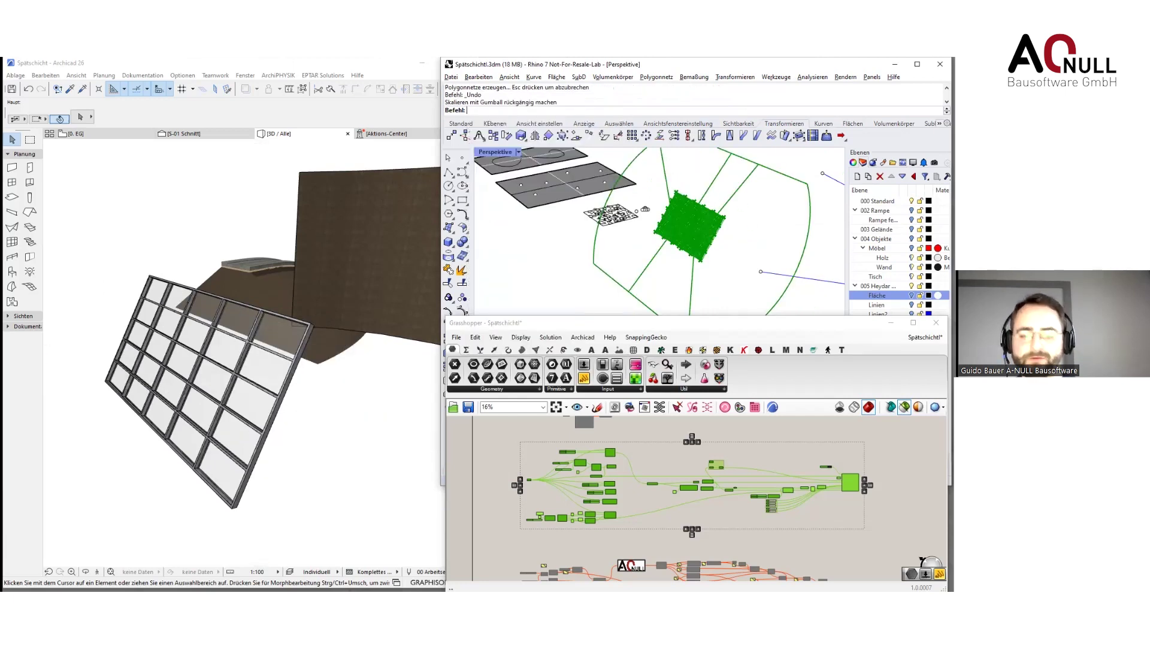
key("ctrl+z")
Lower the Domain start slider above the Paneel components in Grasshopper to vary the random facade panel materials
right_click_drag(783, 526, 739, 519)
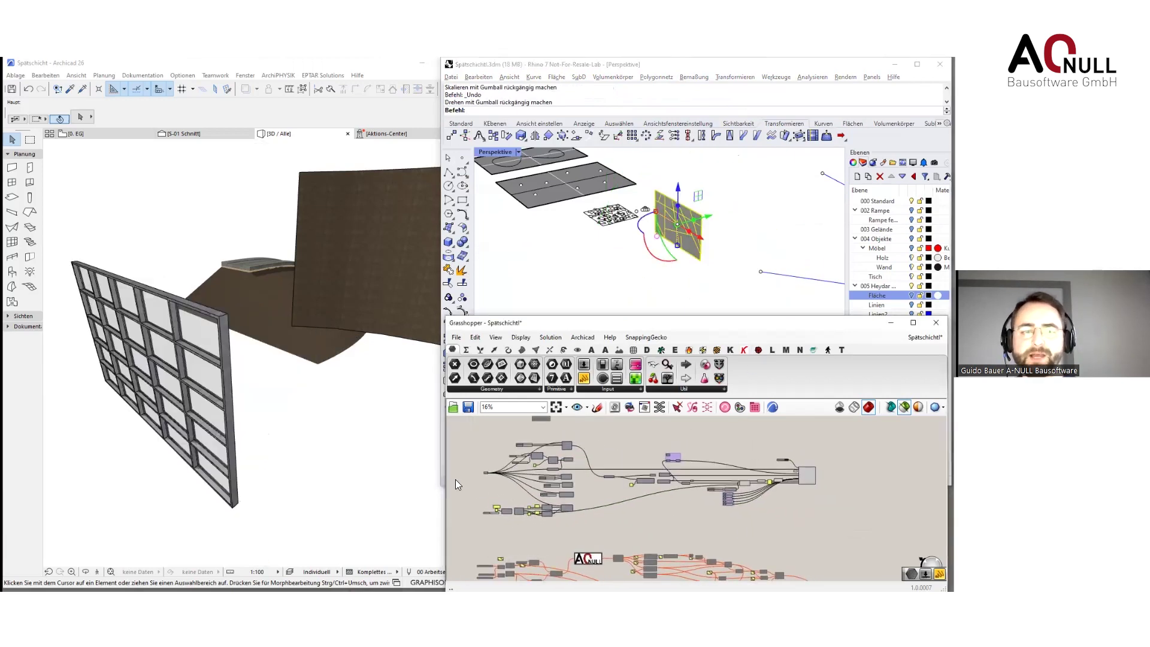
scroll(339, 430, "down", 2)
left_click(358, 420)
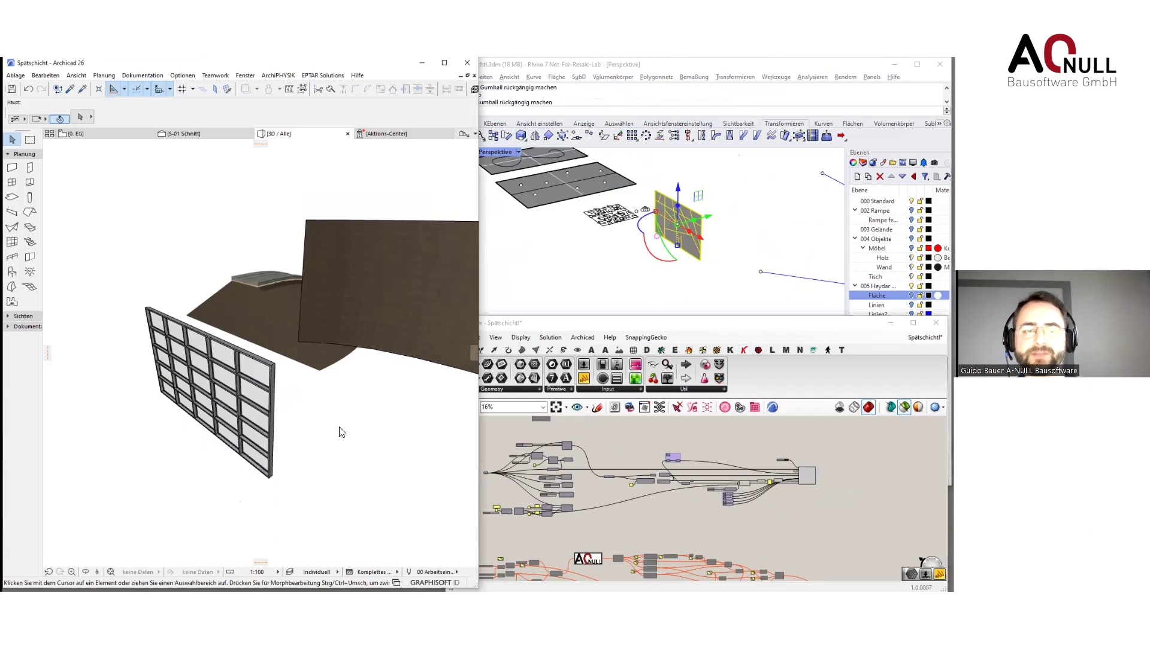
mouse_move(329, 470)
middle_mouse_down("shift")
mouse_move(358, 441)
mouse_move(339, 471)
middle_mouse_up("shift")
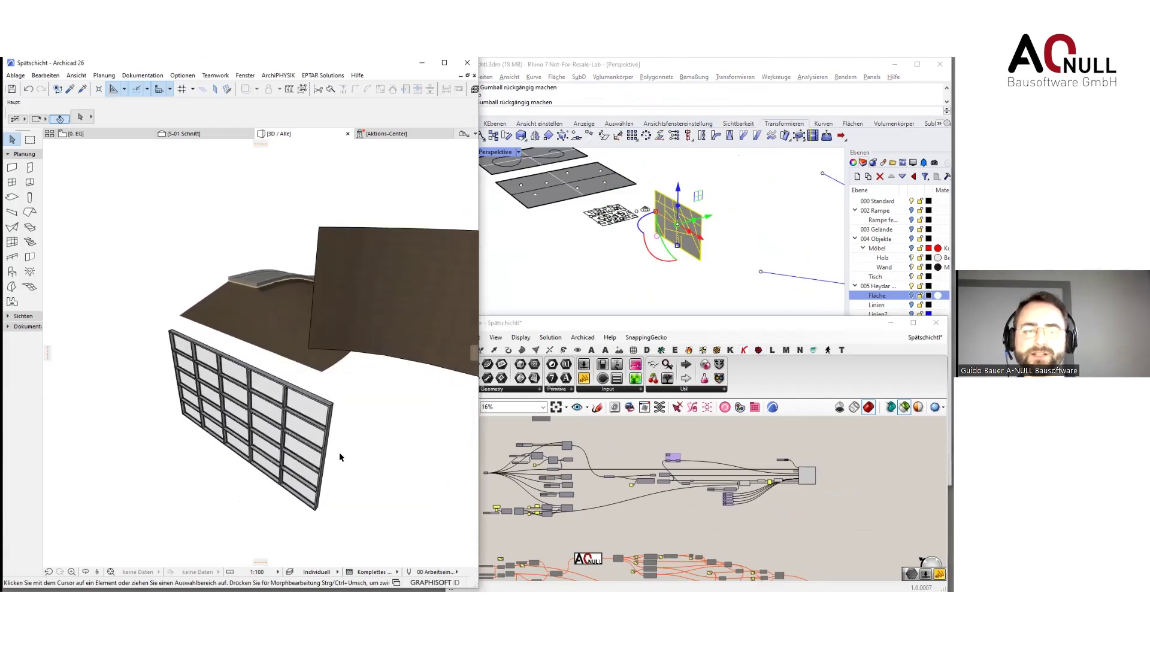
left_click(536, 475)
scroll(691, 516, "up", 7)
scroll(718, 538, "up", 2)
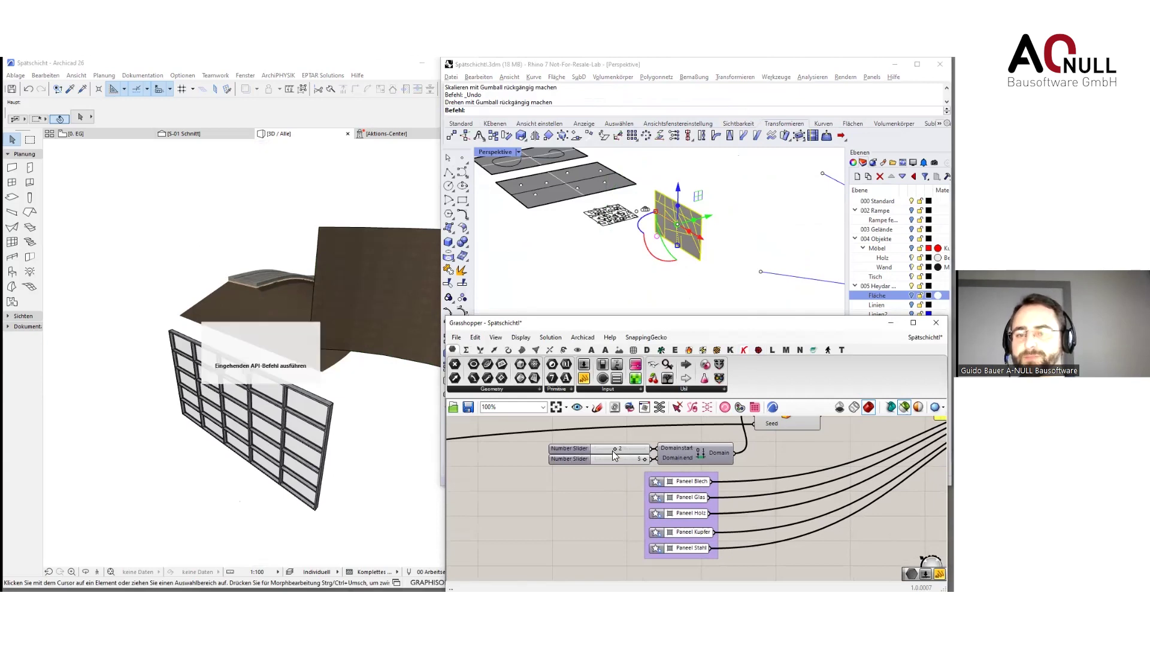
left_click_drag(611, 451, 603, 451)
Connect the Panels output of the staggered panel component to the Mesh Boundaries input to give the facade a brick-like pattern
scroll(554, 512, "down", 4)
right_click_drag(529, 505, 736, 535)
scroll(715, 521, "down", 2)
right_click_drag(573, 465, 673, 493)
scroll(672, 493, "up", 5)
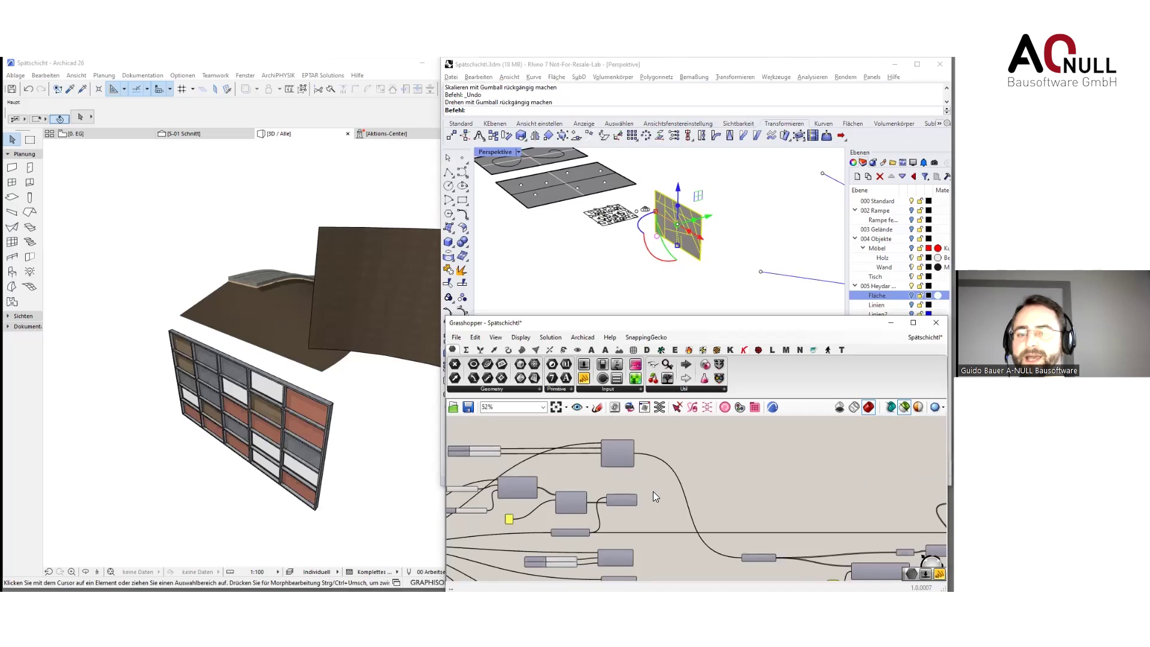
right_click_drag(619, 465, 624, 430)
left_click_drag(595, 509, 741, 505)
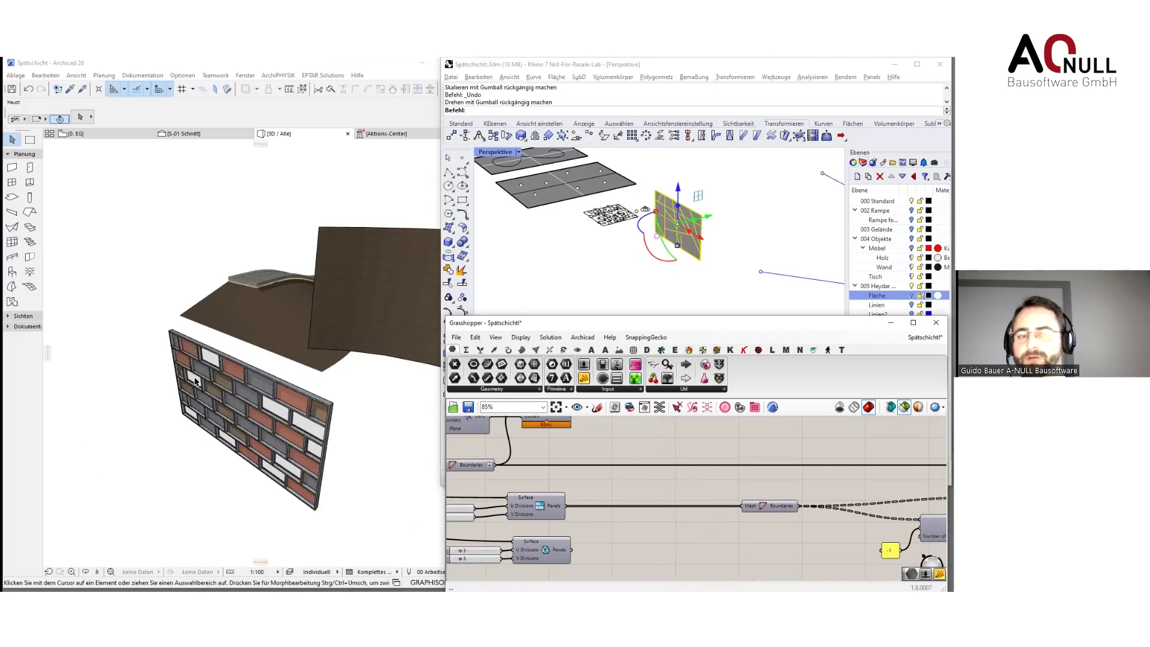
Feed the Mesh Boundaries component from the skewed panel component's Panels output, and from the Diamond Panels output below it
right_click_drag(645, 522, 612, 468)
left_click_drag(540, 496, 708, 452)
right_click_drag(637, 534, 603, 508)
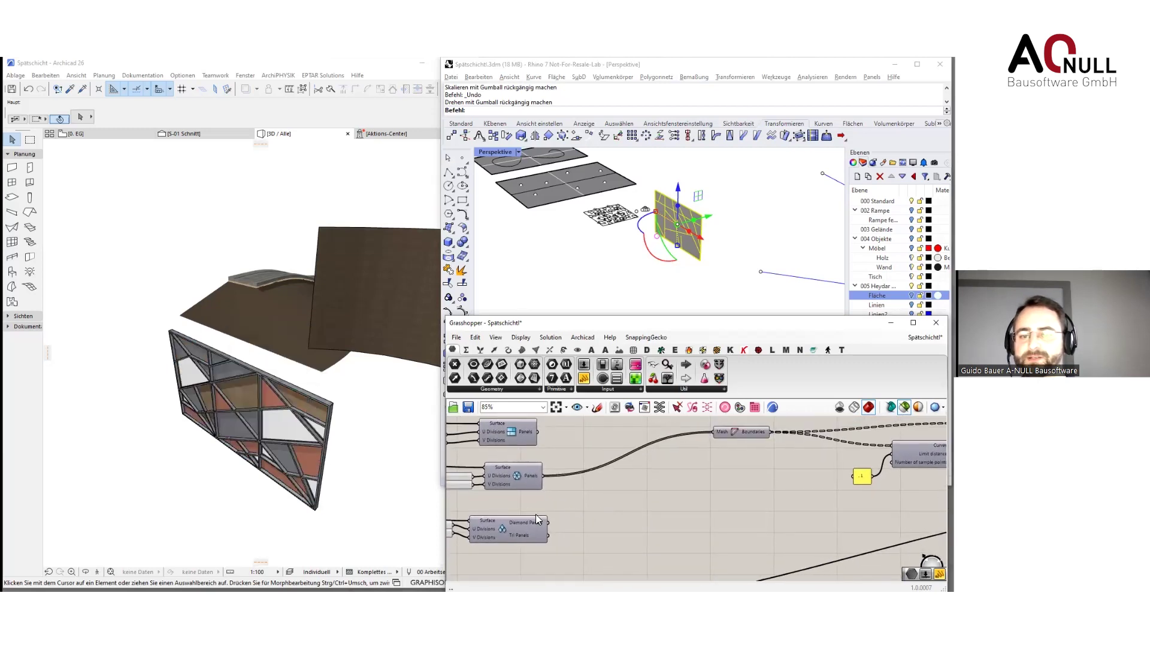
left_click_drag(569, 516, 714, 433)
Connect the Panels output of the random panel component below the diamond panels to Mesh Boundaries and inspect its Random seed inputs
right_click_drag(669, 531, 660, 516)
scroll(632, 486, "down", 2)
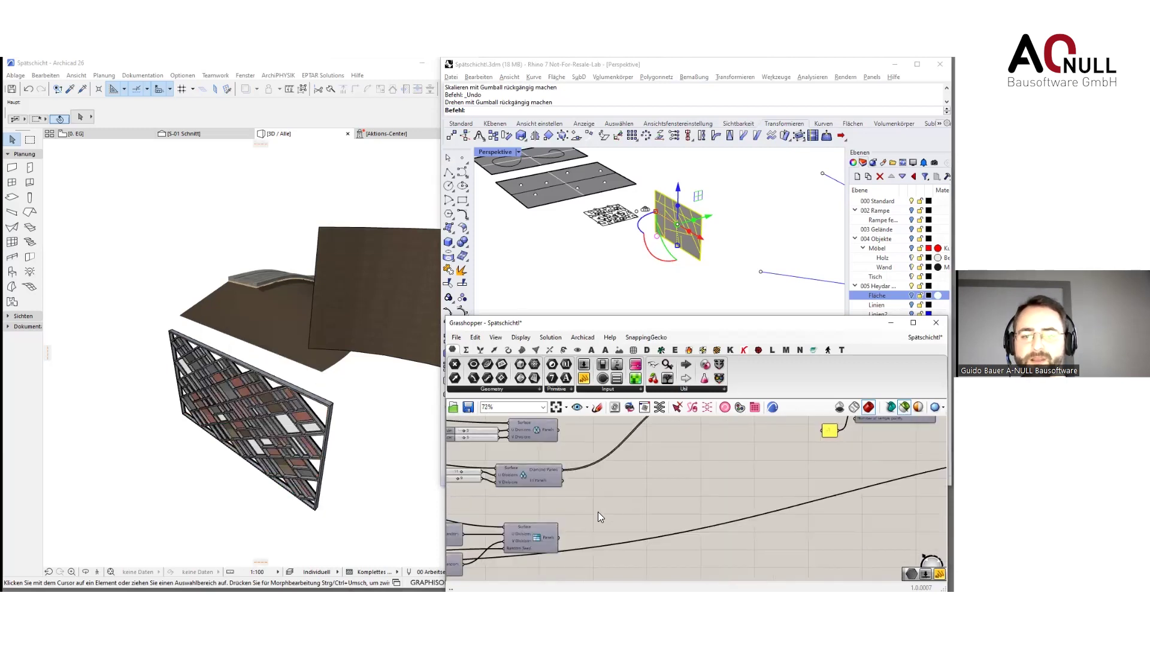
scroll(634, 522, "down", 1)
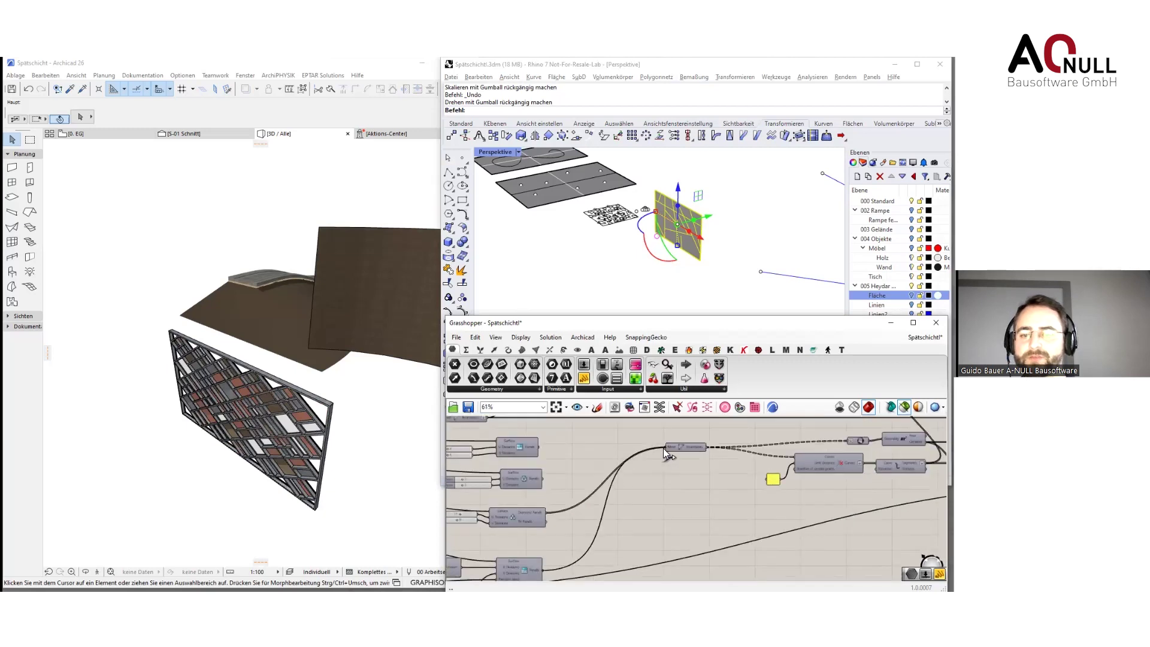
right_click_drag(628, 524, 819, 453)
right_click_drag(650, 559, 776, 527)
scroll(542, 512, "up", 2)
scroll(548, 503, "up", 3)
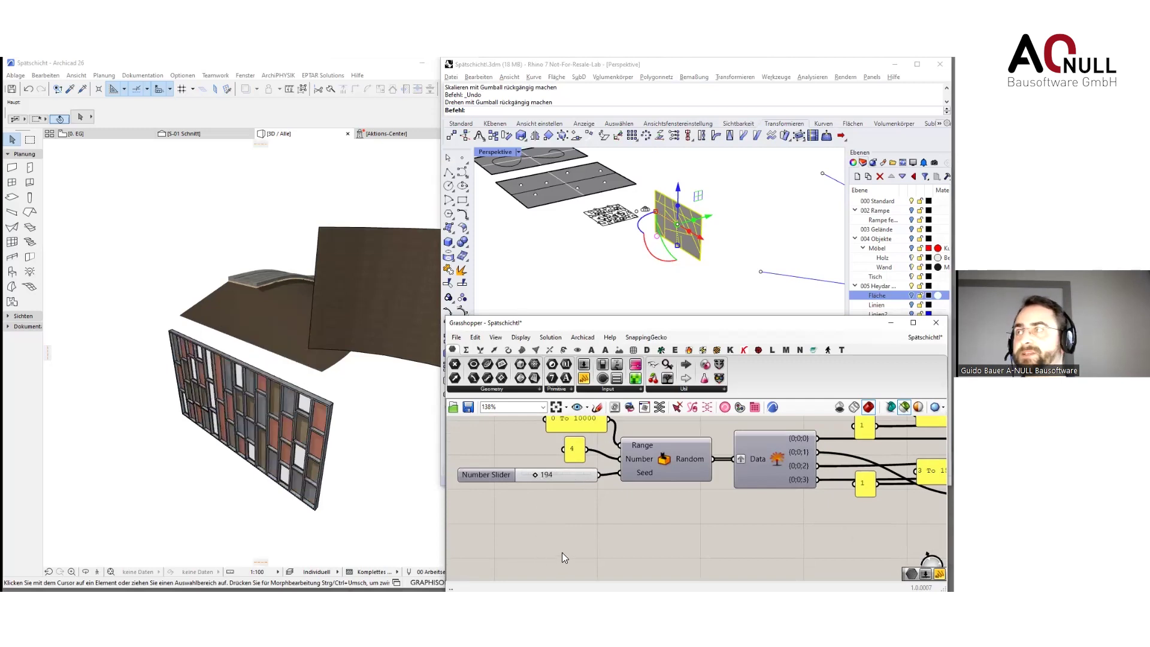
Replace the GH input of the geometry parameter in the purple group with the curve parameter above it
scroll(562, 552, "down", 6)
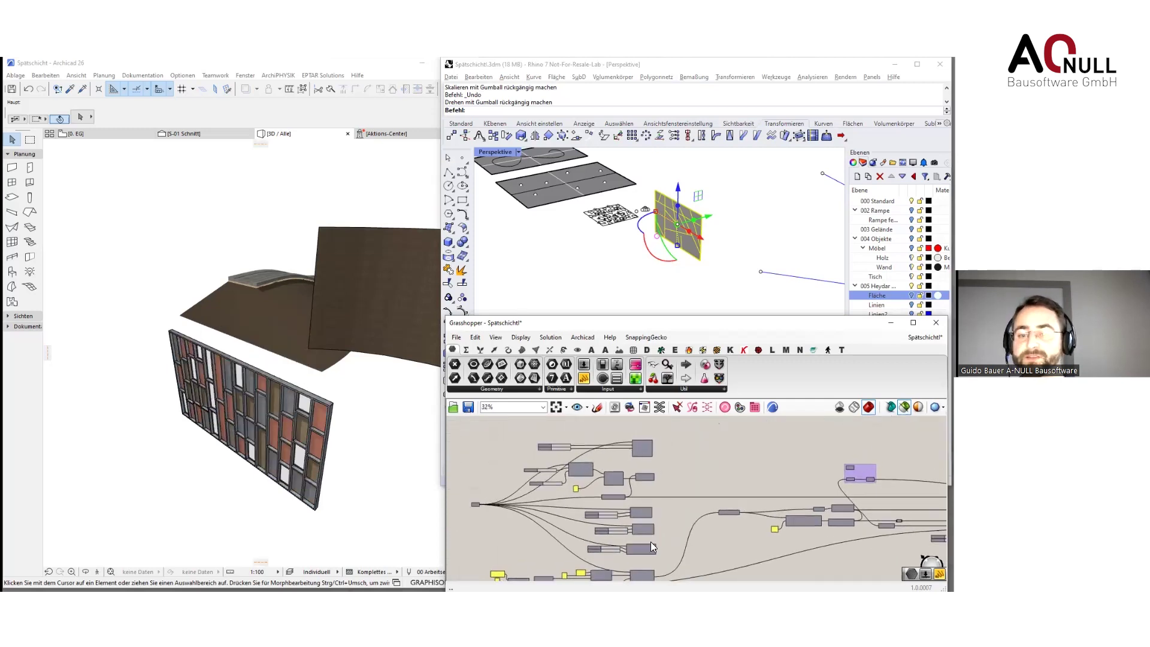
scroll(650, 542, "up", 6)
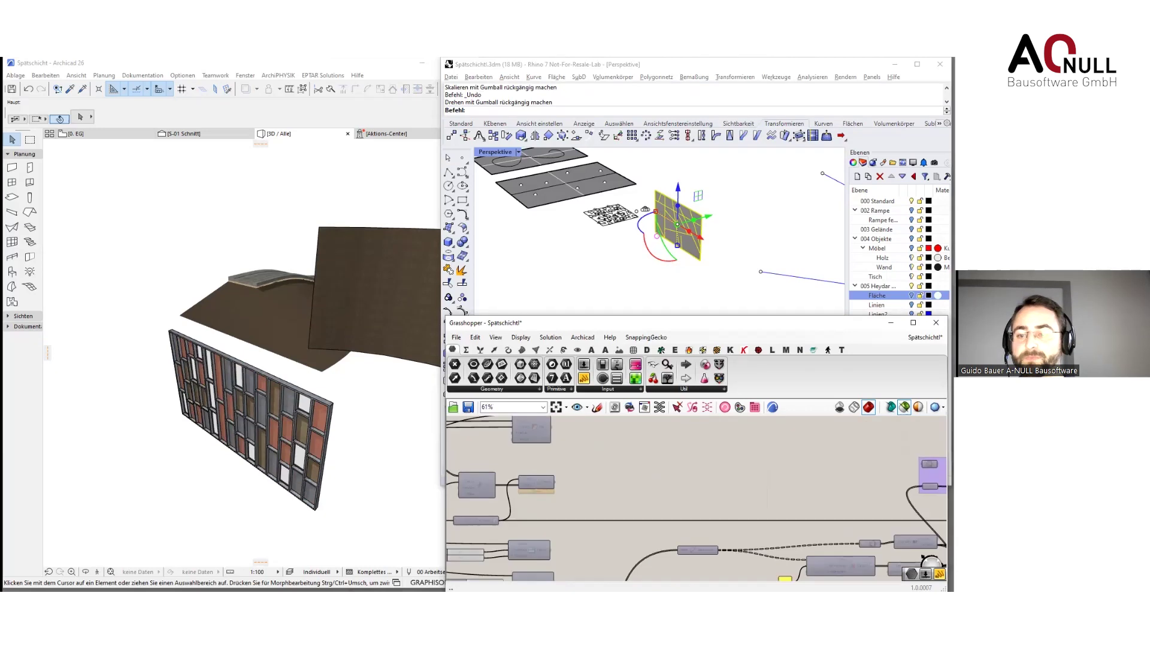
right_click_drag(706, 438, 701, 459)
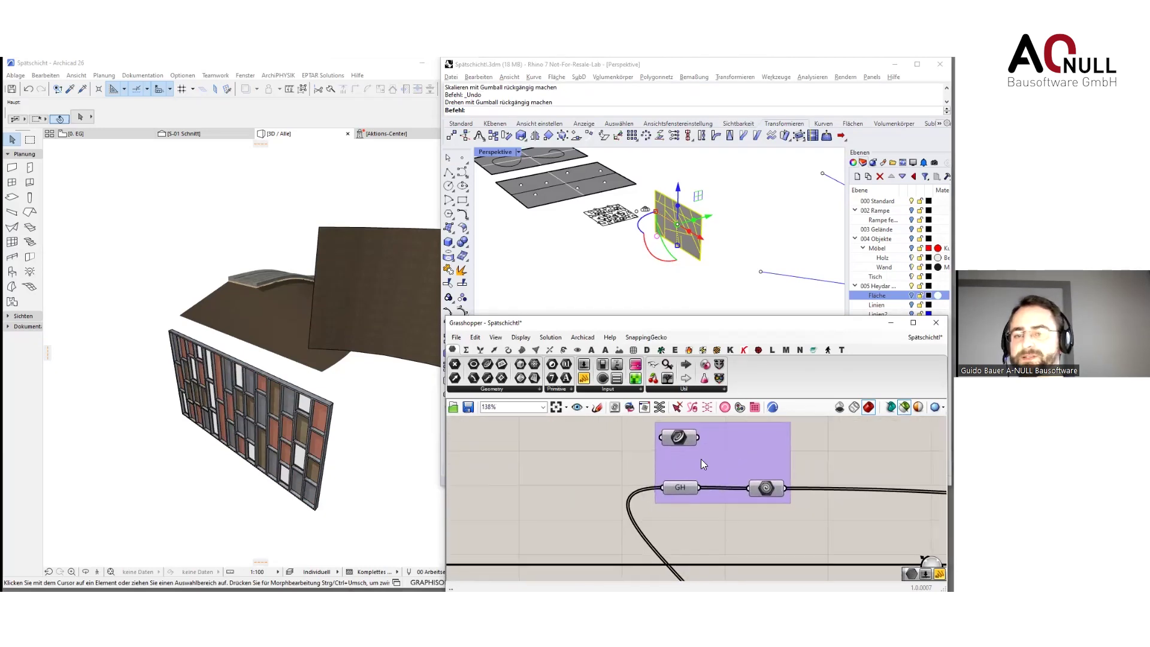
left_click_drag(701, 438, 743, 492)
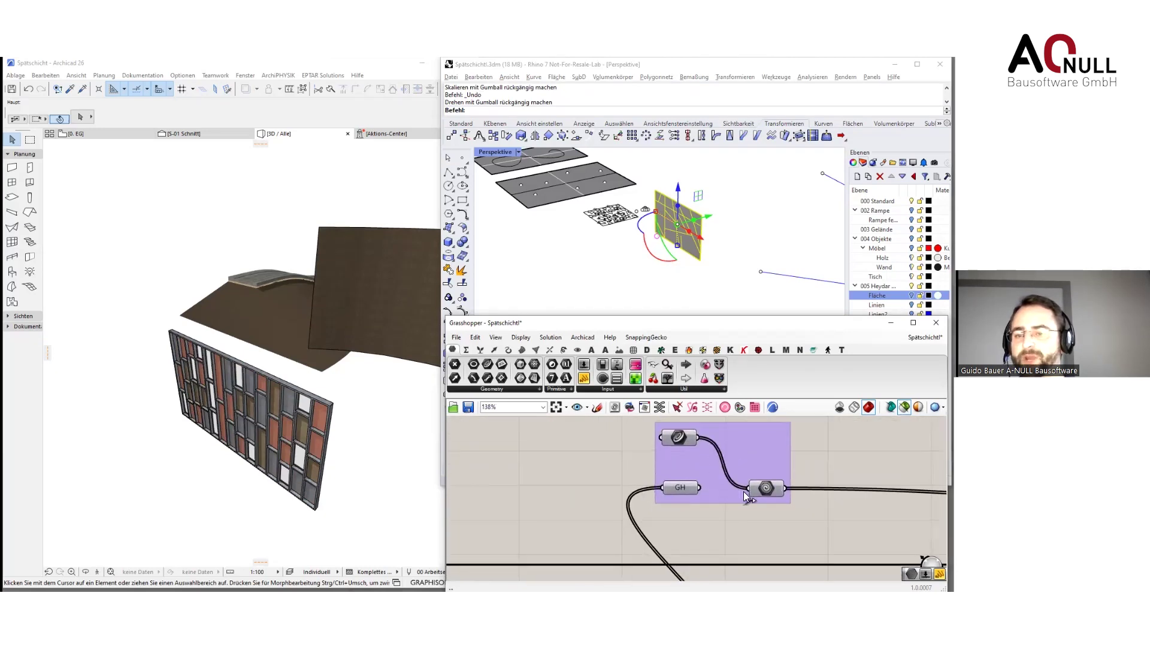
Select an open curve on the Rhino facade surface and move it along the surface with the gumball to change the panel division
left_click(688, 310)
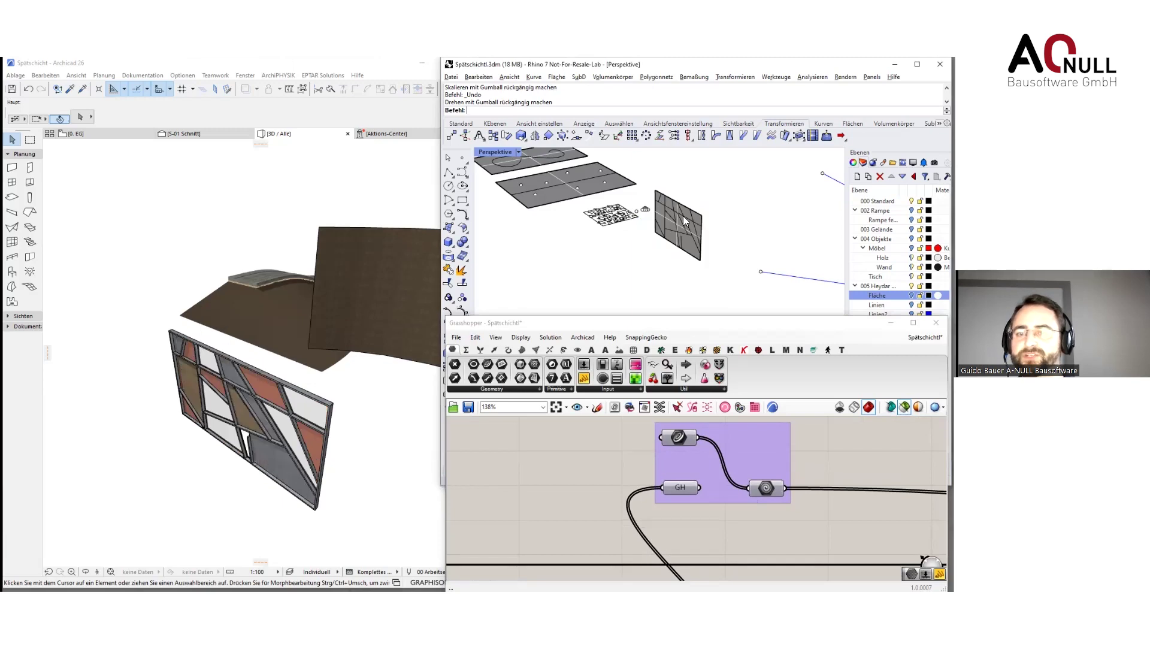
scroll(683, 220, "up", 3)
scroll(684, 242, "down", 2)
left_click(703, 302)
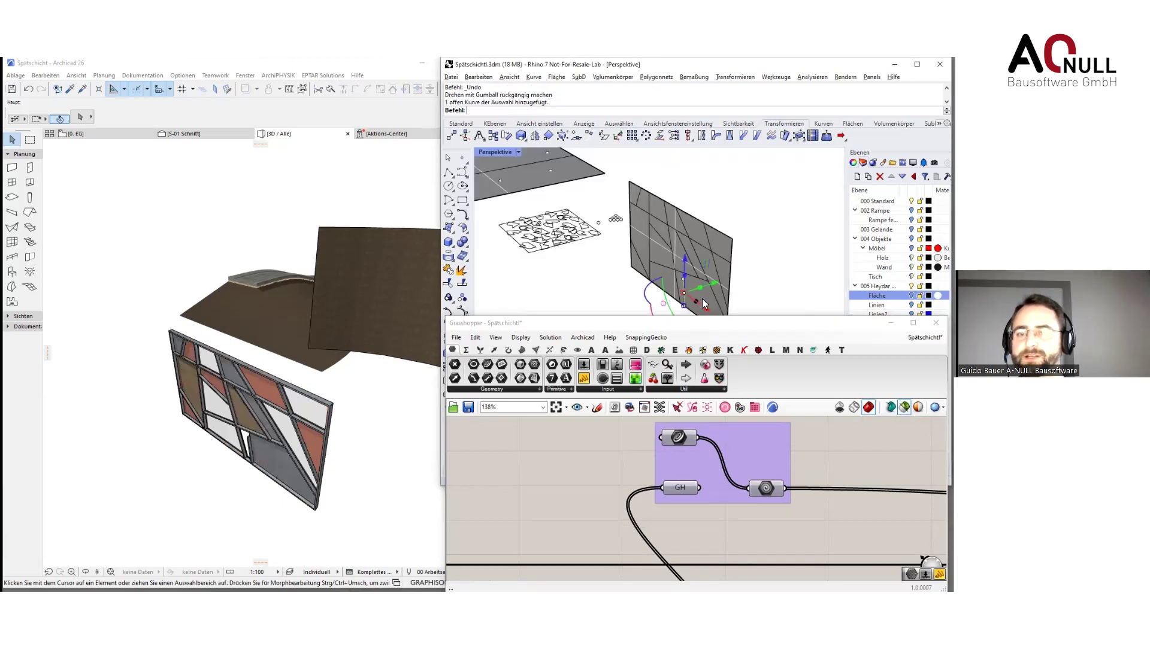
left_click_drag(698, 303, 722, 317)
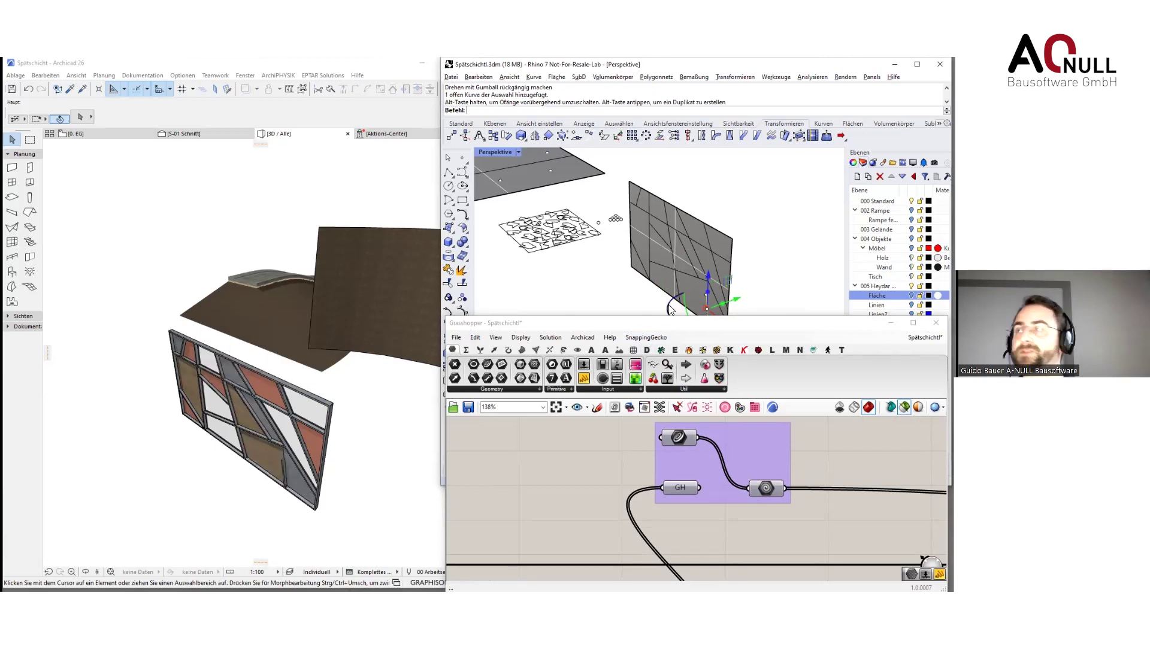
left_click(615, 296)
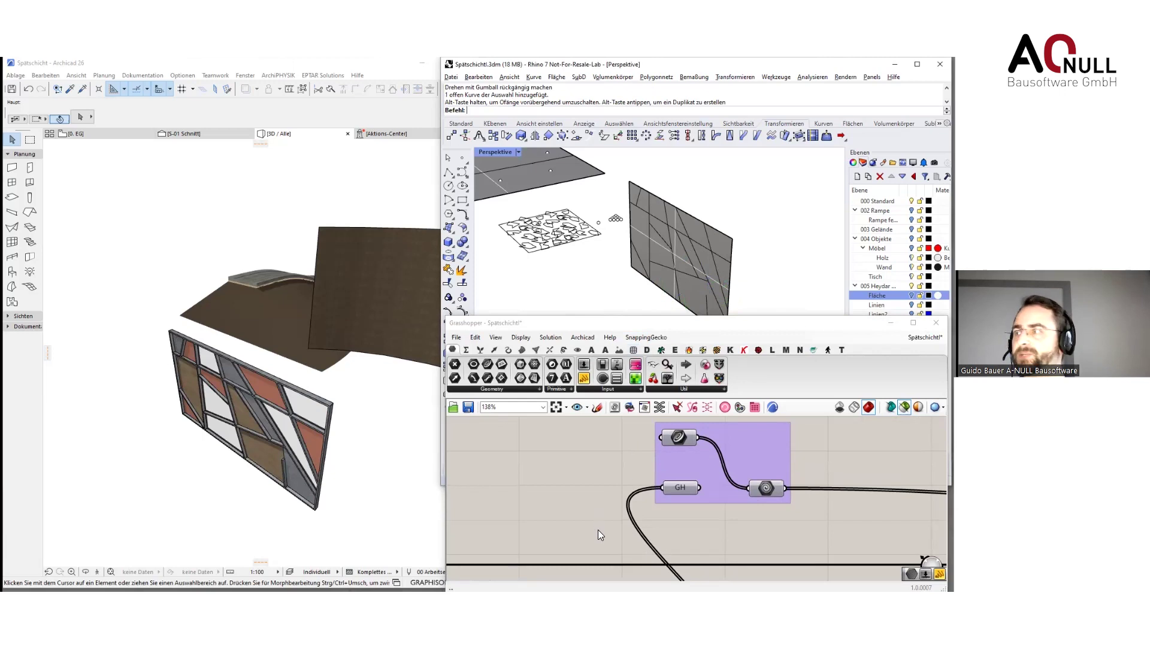
Select the disabled Grasshopper component group around the A-NULL logo and enable it
left_click(588, 495)
scroll(589, 495, "down", 10)
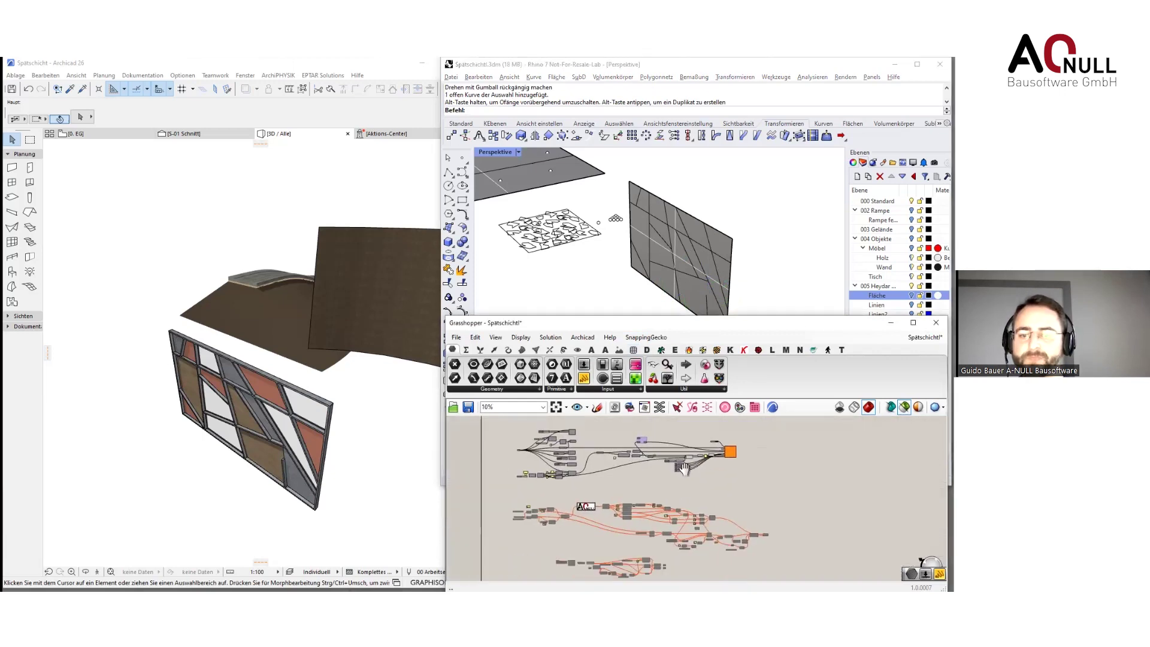
scroll(635, 493, "up", 2)
left_click_drag(852, 523, 791, 549)
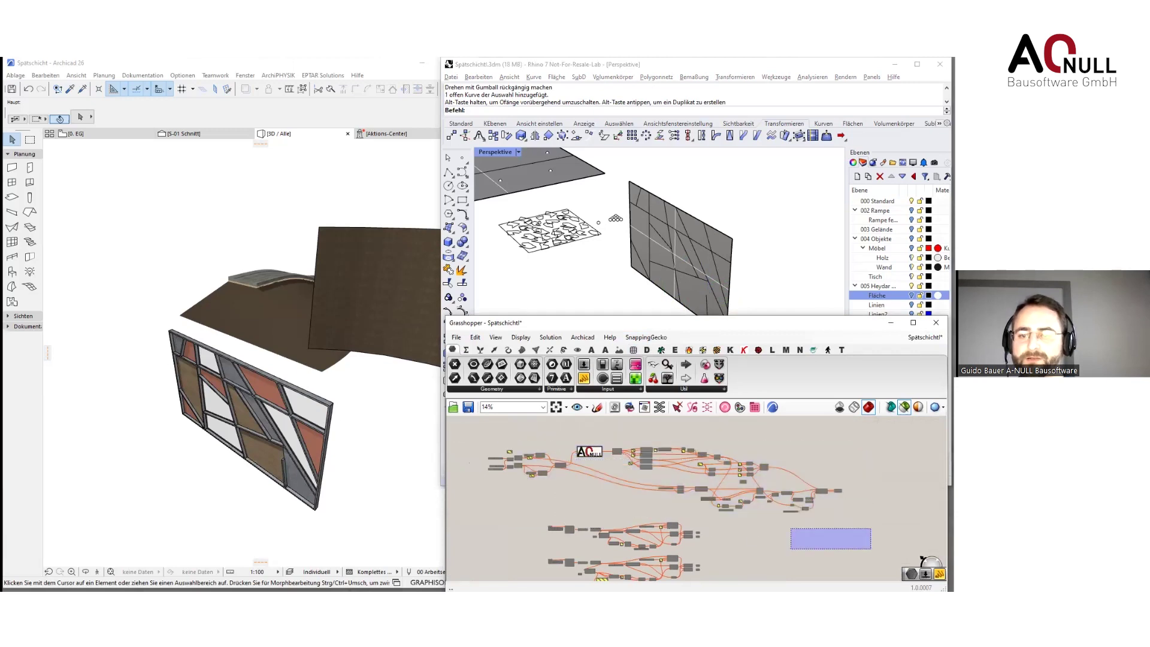
left_click_drag(848, 519, 483, 431)
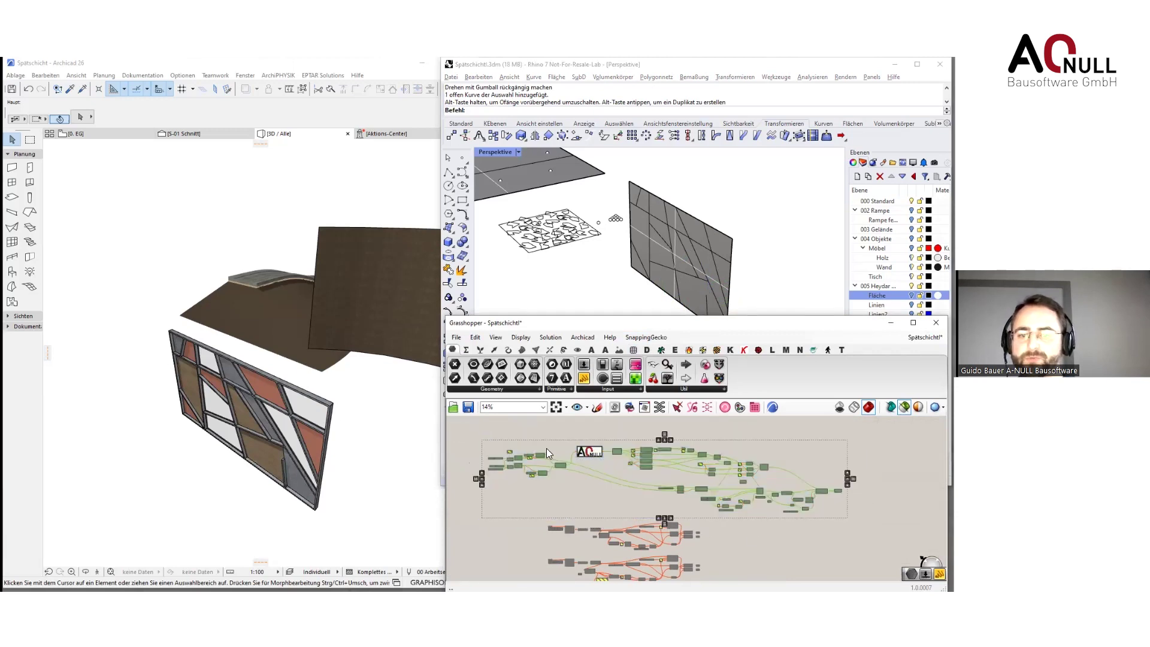
middle_click(679, 470)
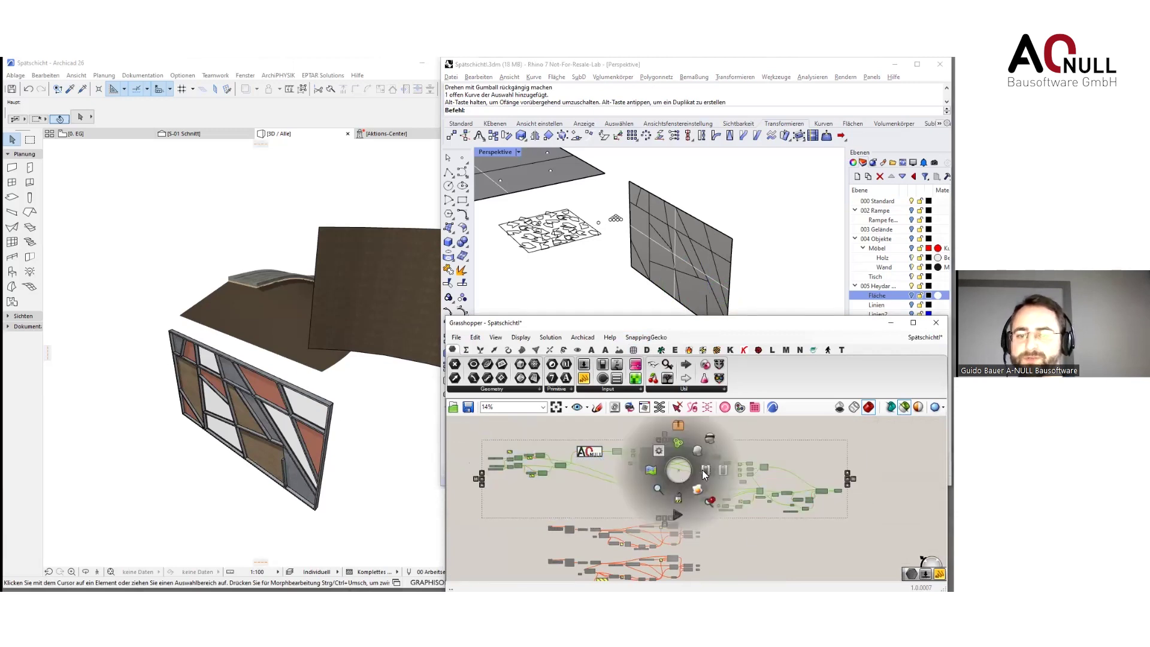
Turn off the selected-only preview in Grasshopper so the enabled group's geometry is also drawn in Rhino
left_click(414, 397)
scroll(395, 400, "down", 5)
right_click(330, 483)
middle_click_drag(318, 497, 201, 441, "shift")
scroll(657, 491, "up", 1)
left_click(657, 491)
left_click(837, 516)
scroll(834, 513, "up", 3)
right_click_drag(717, 484, 756, 526)
scroll(756, 525, "up", 4)
left_click(904, 407)
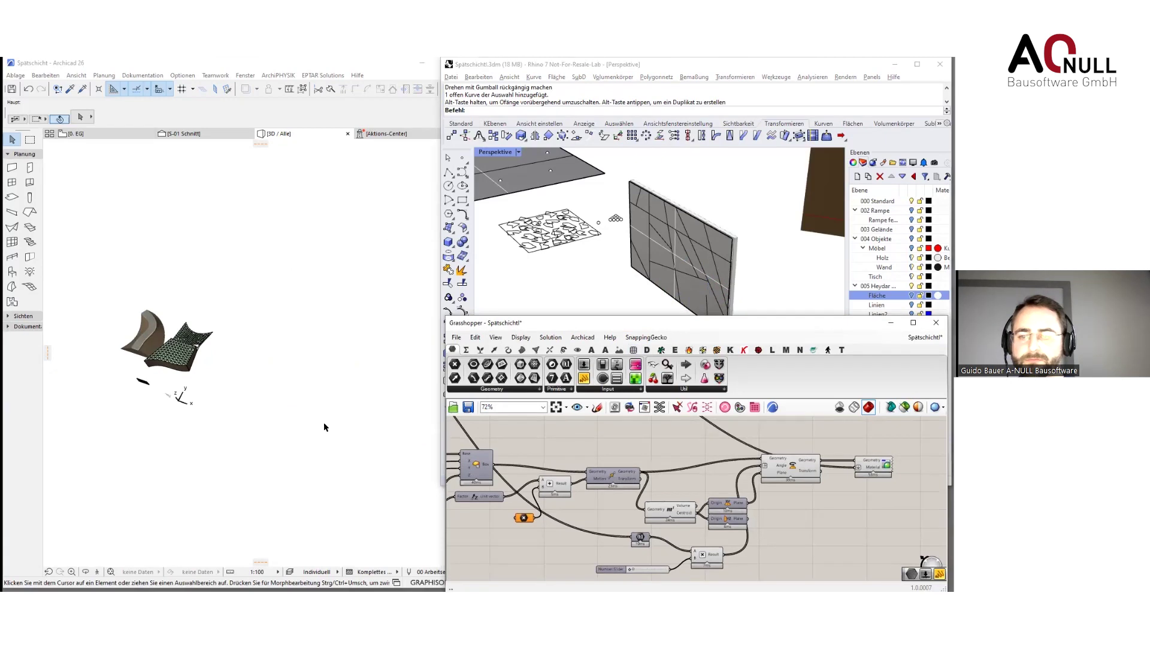
Snap the Rhino window to the left half of the screen
left_click(174, 378)
scroll(175, 378, "up", 2)
left_click(702, 62)
key("super+Left")
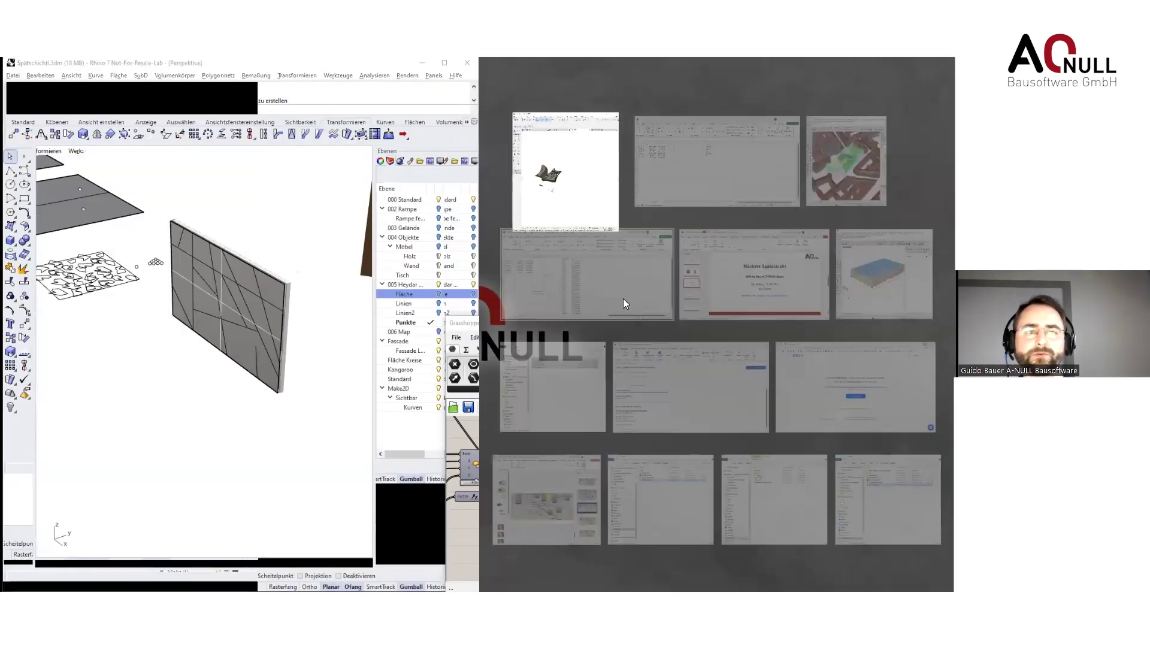
Snap the Grasshopper window to the right half of the screen beside the Rhino view of the pixelated A-NULL logo
scroll(170, 411, "down", 5)
right_click_drag(169, 413, 253, 447)
scroll(189, 354, "up", 10)
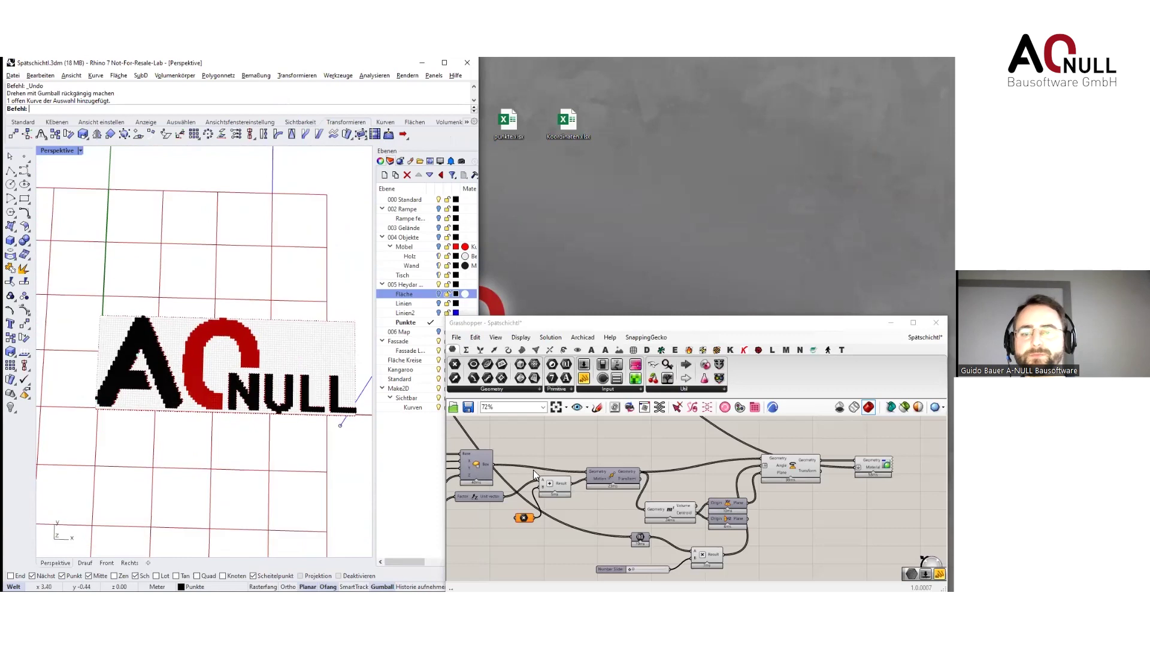
left_click_drag(624, 322, 647, 318)
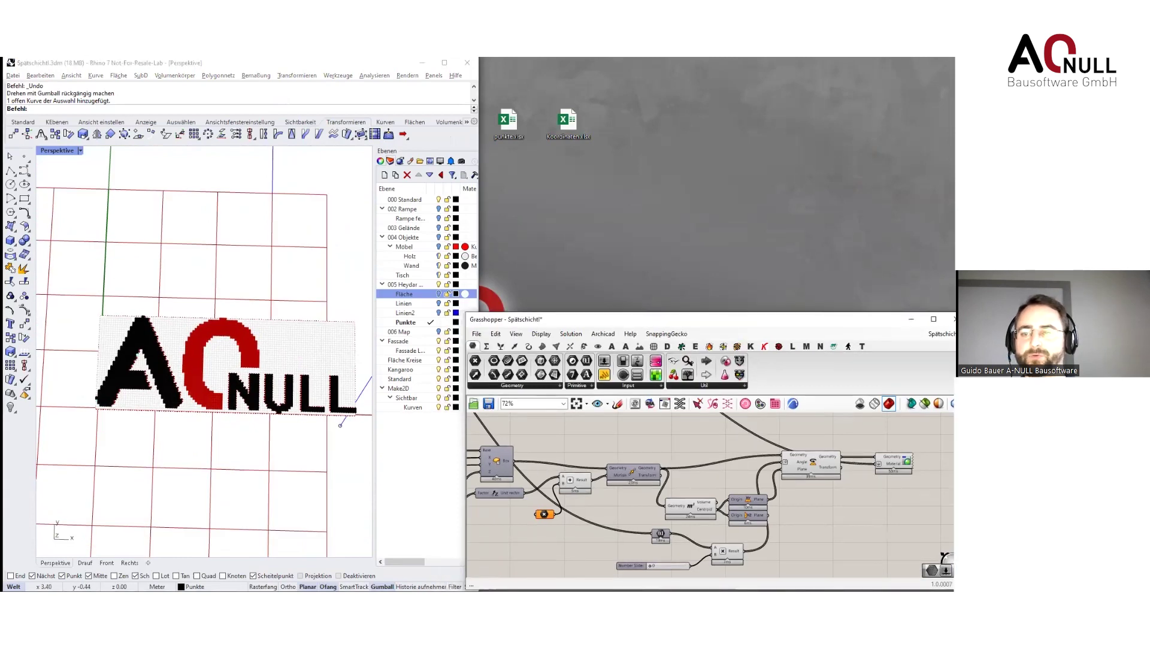
key("alt+Tab")
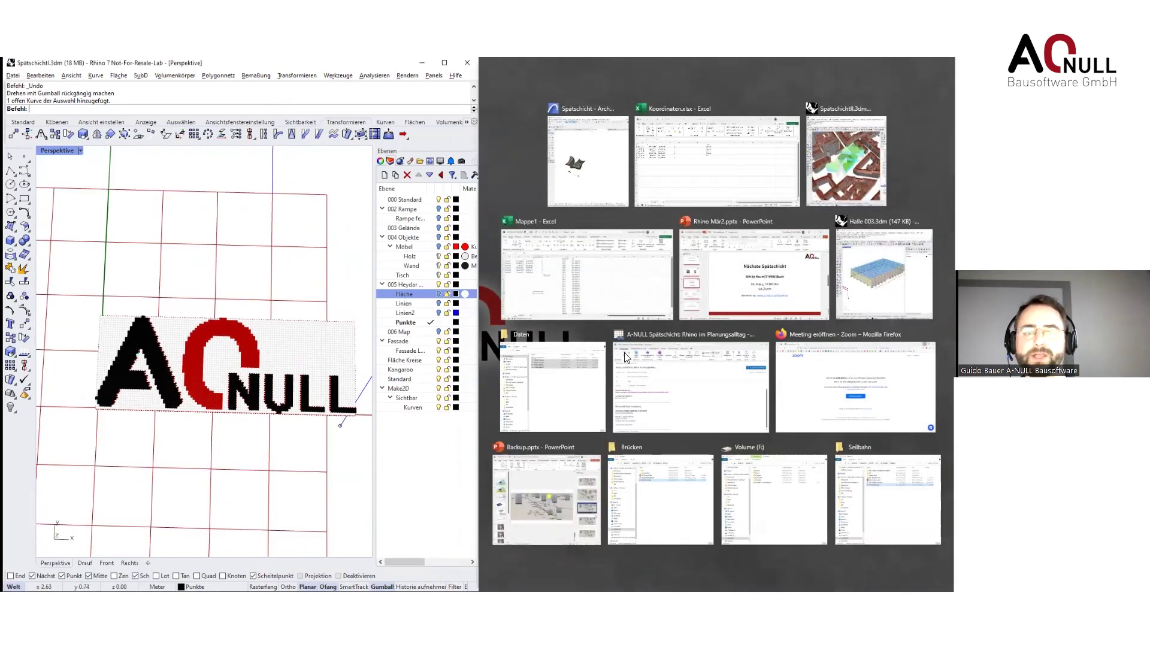
left_click(178, 282)
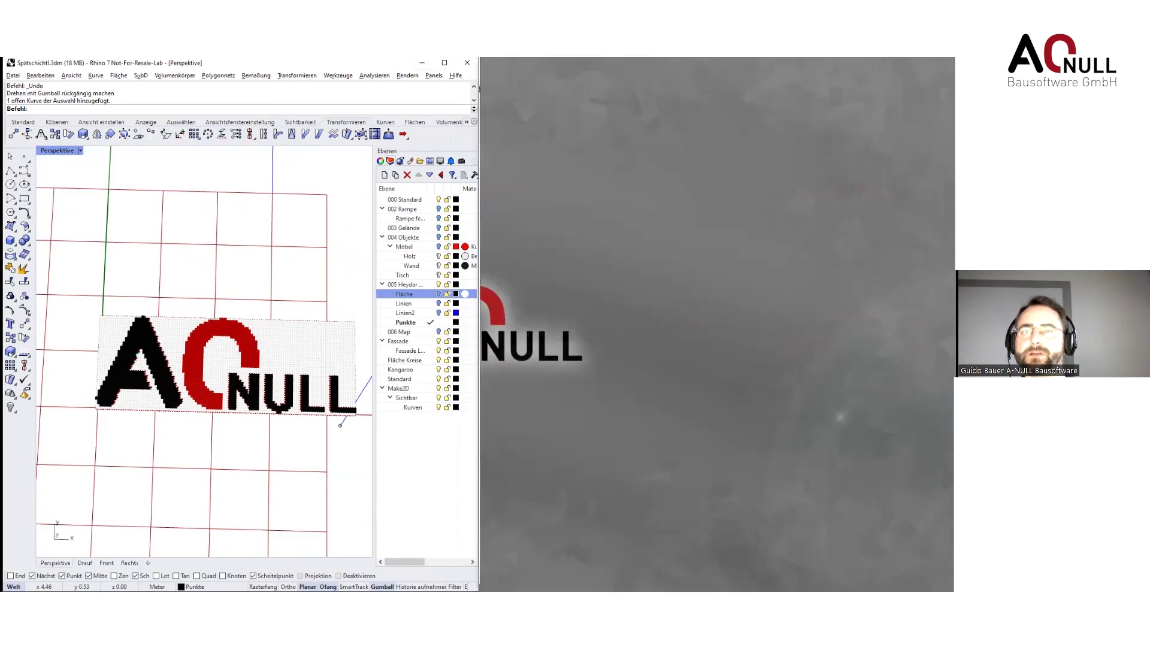
Raise the number slider multiplied into the Rotate component's angle to 260 to turn the logo's panels
right_click_drag(763, 434, 771, 462)
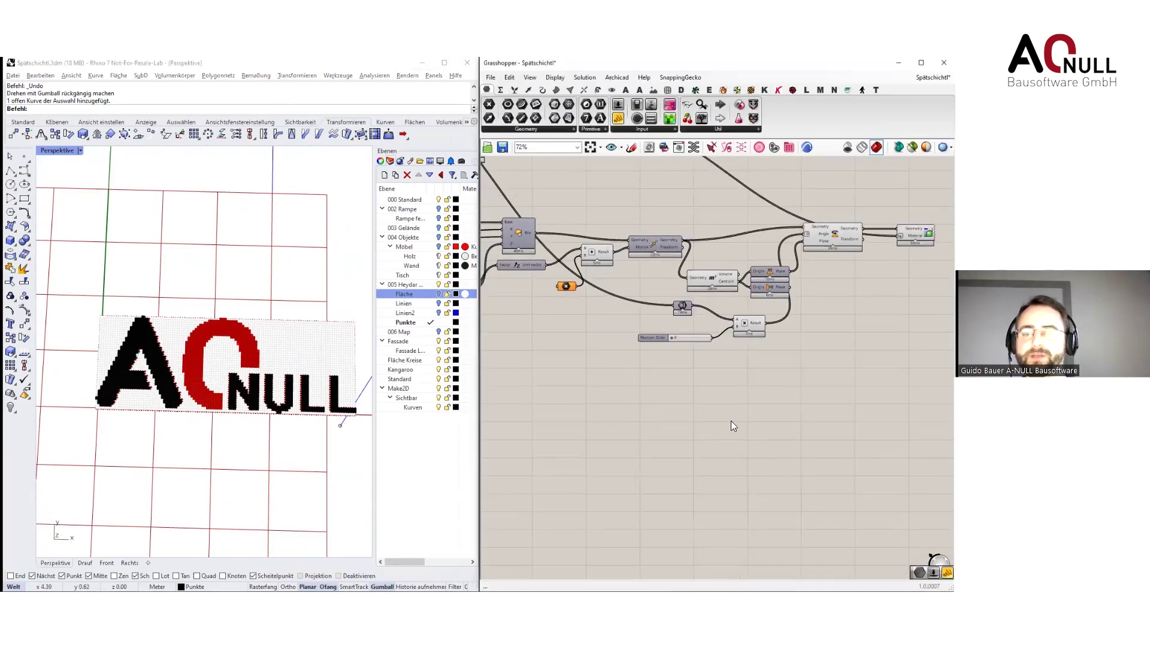
scroll(658, 388, "up", 5)
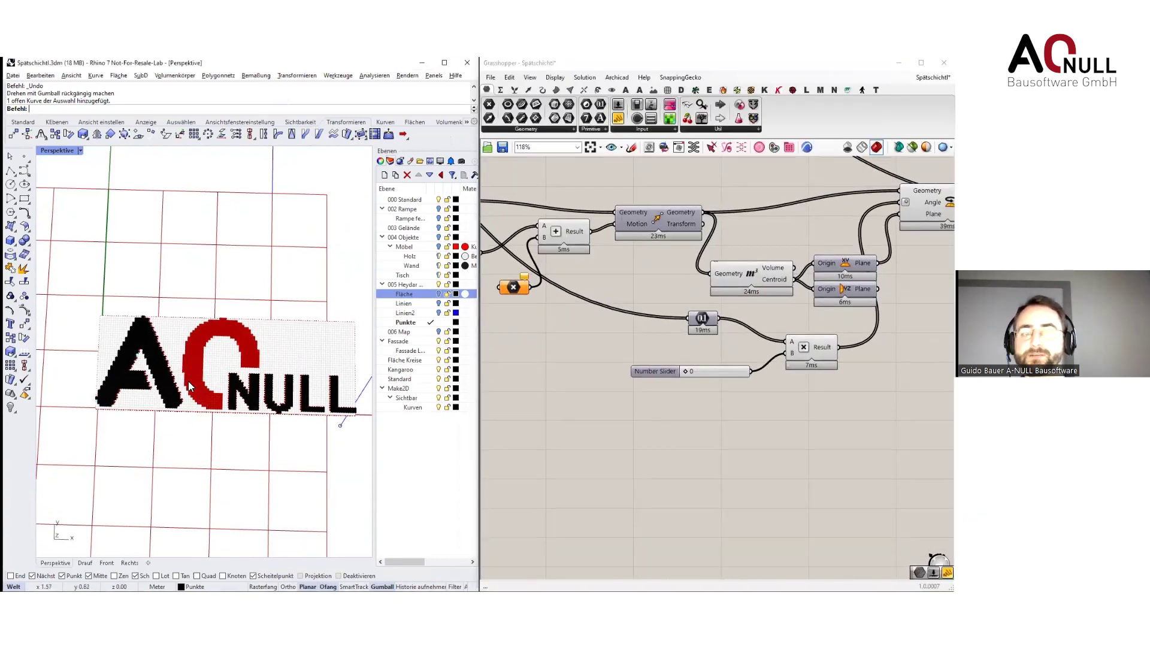
scroll(190, 386, "up", 8)
scroll(199, 388, "down", 6)
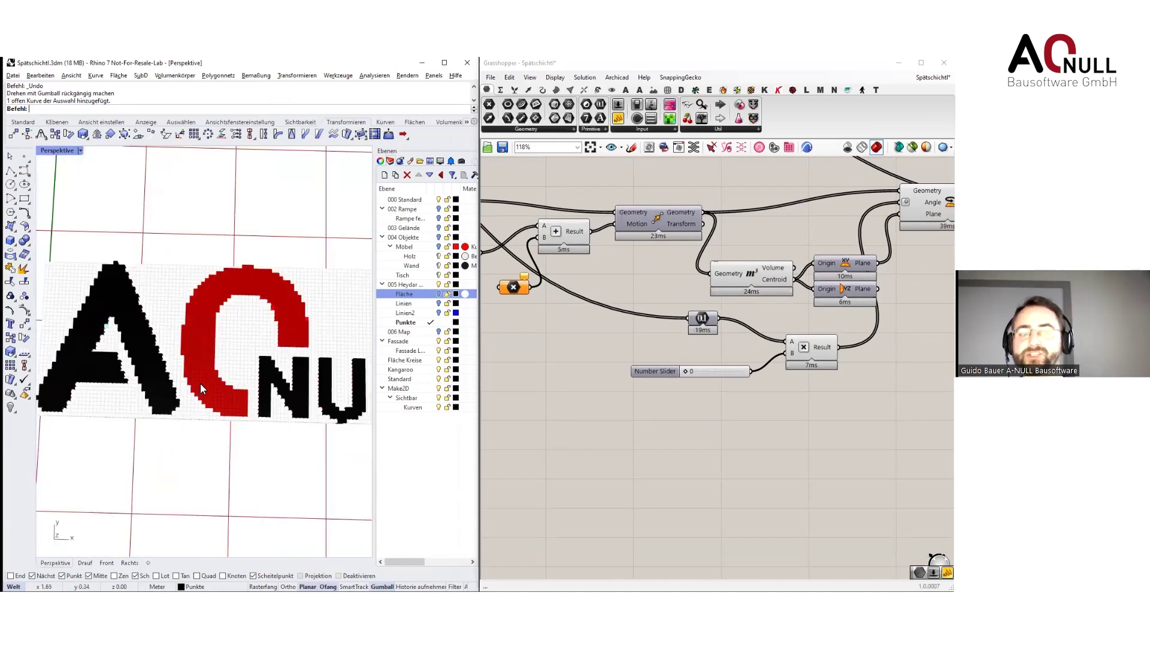
scroll(263, 383, "down", 2)
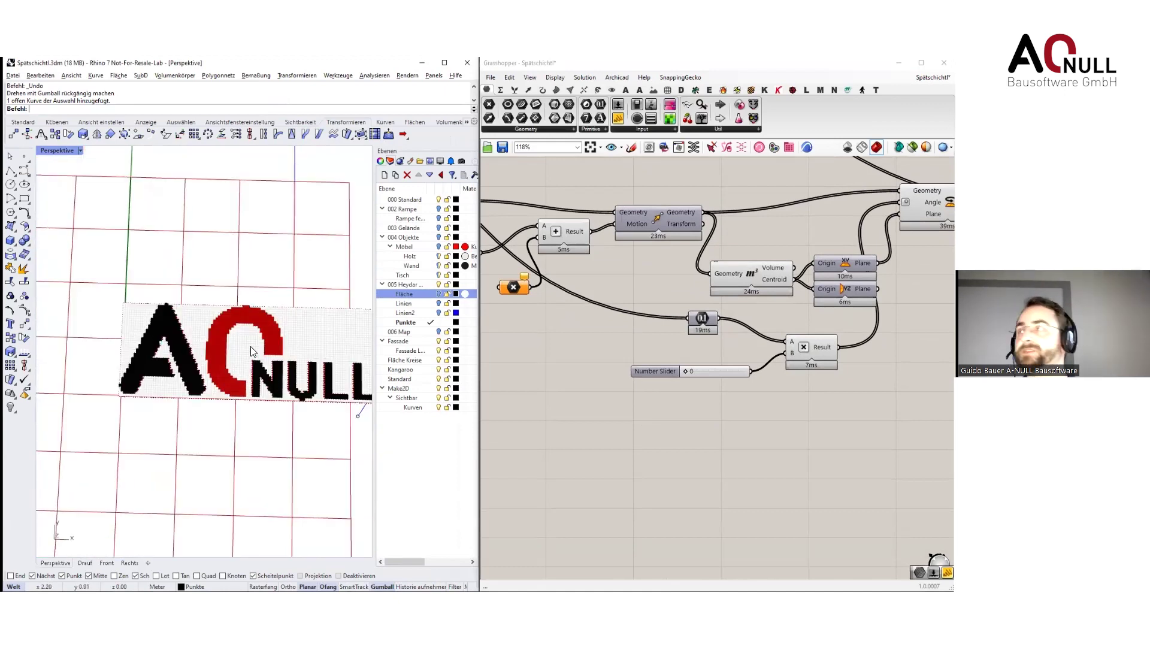
right_click_drag(255, 348, 226, 342, "shift")
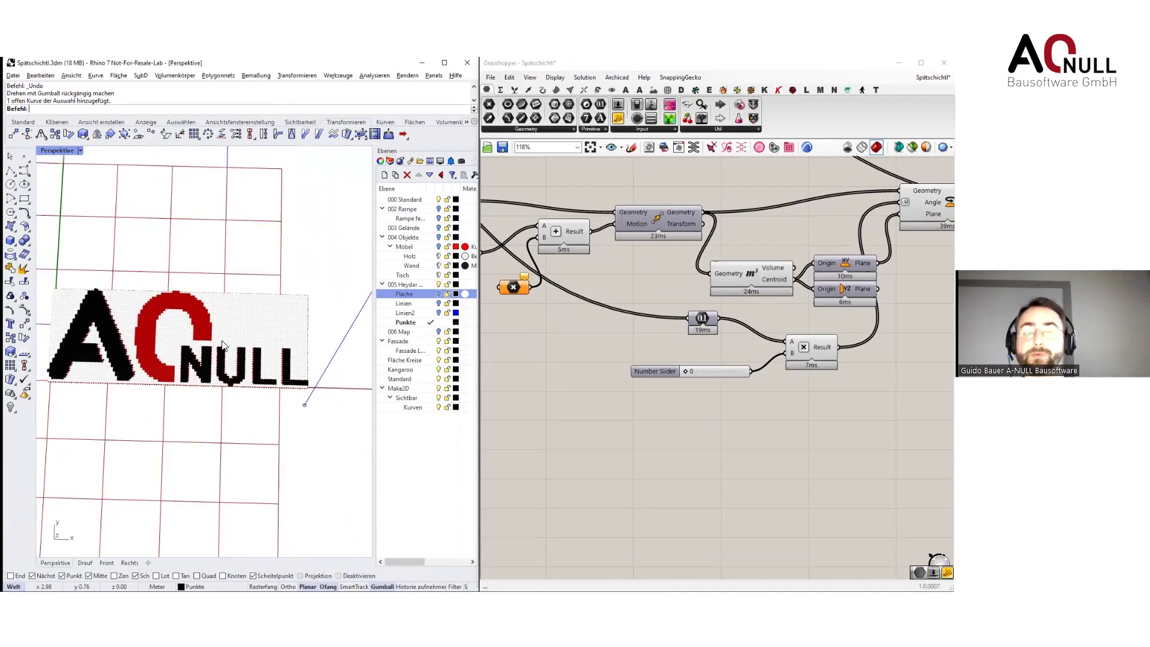
scroll(227, 349, "down", 5)
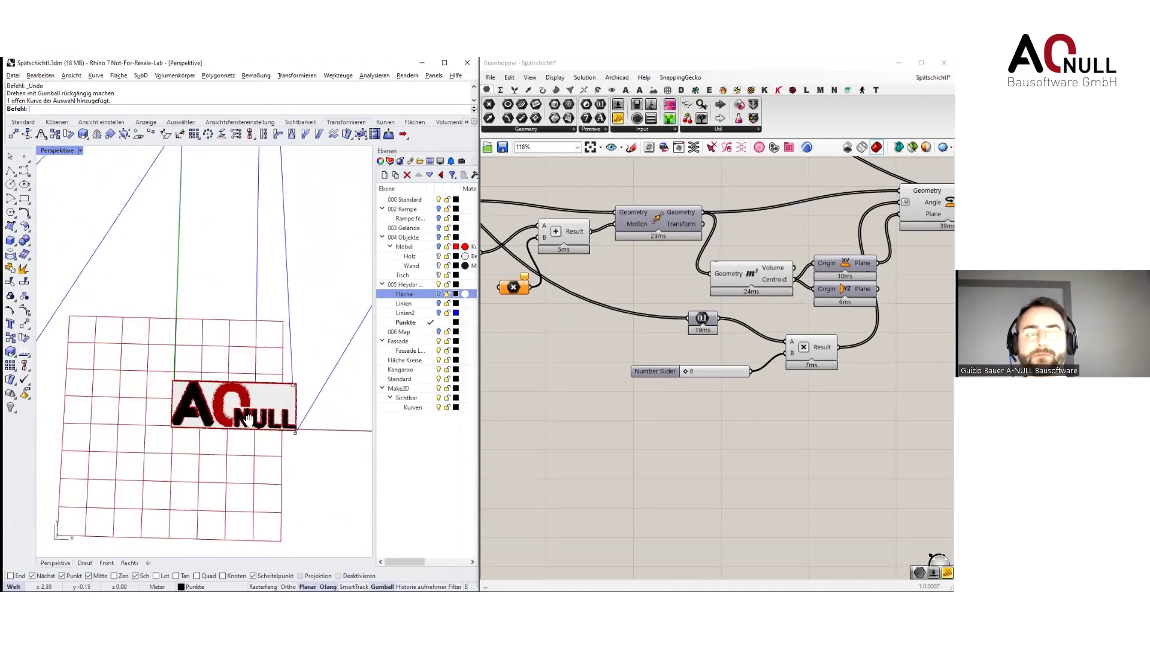
right_click_drag(749, 407, 700, 425)
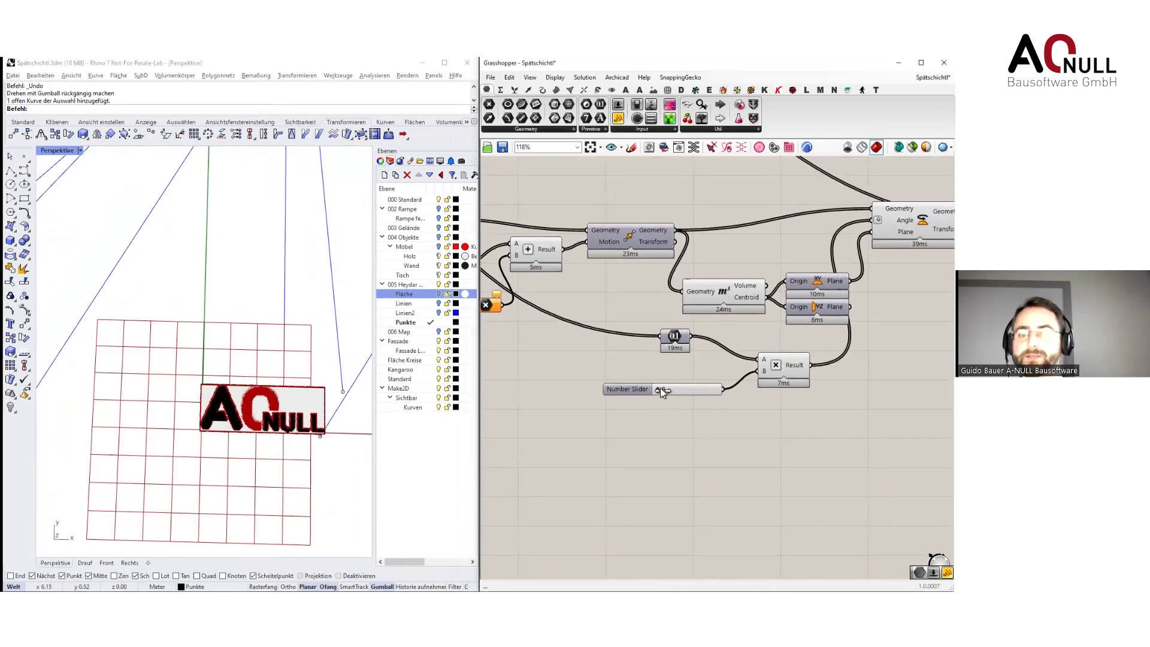
left_click_drag(659, 389, 676, 389)
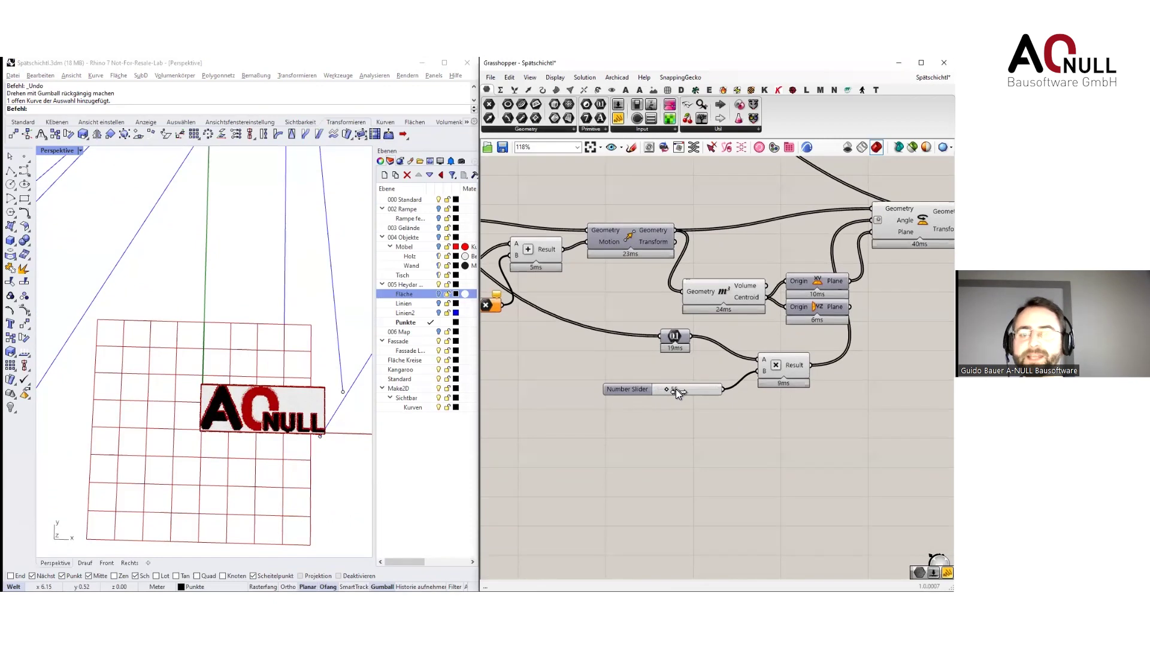
scroll(273, 405, "up", 3)
scroll(274, 405, "up", 3)
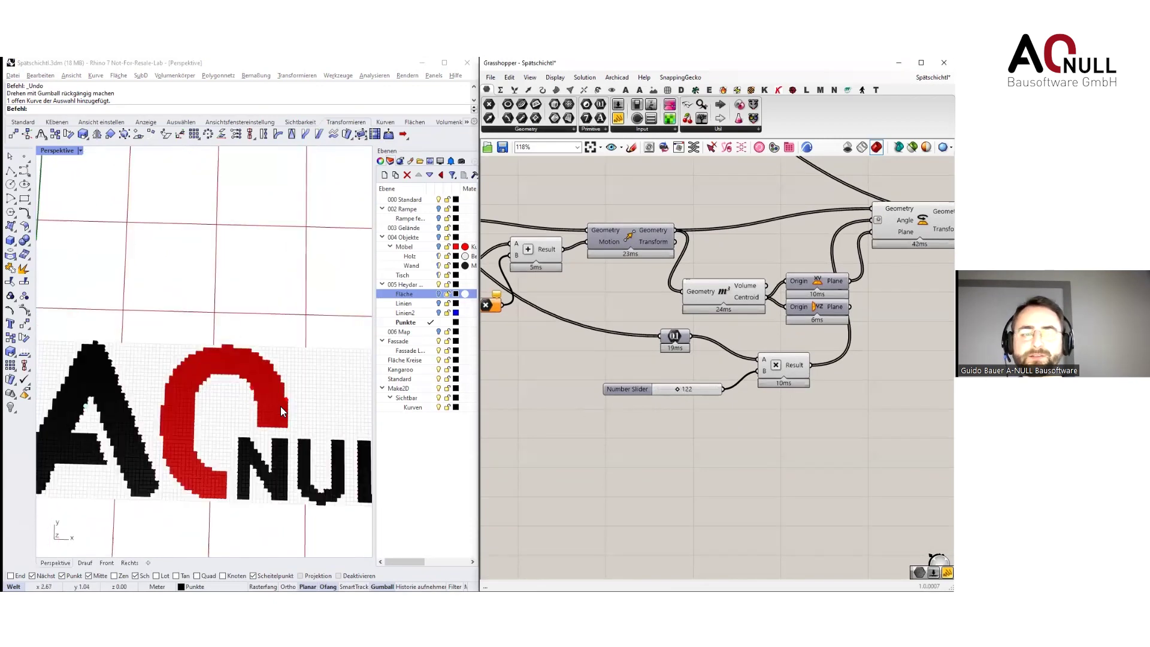
left_click_drag(678, 389, 700, 393)
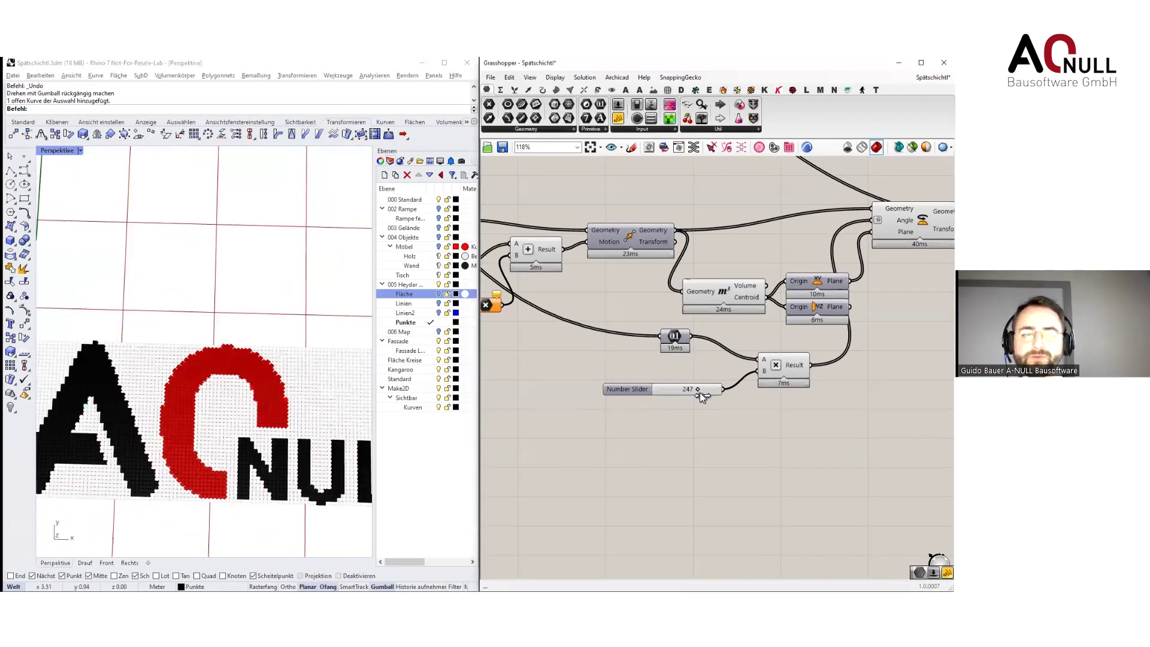
Connect the YZ plane component's output to the Plane input of the Rotate component
right_click_drag(763, 421, 711, 433)
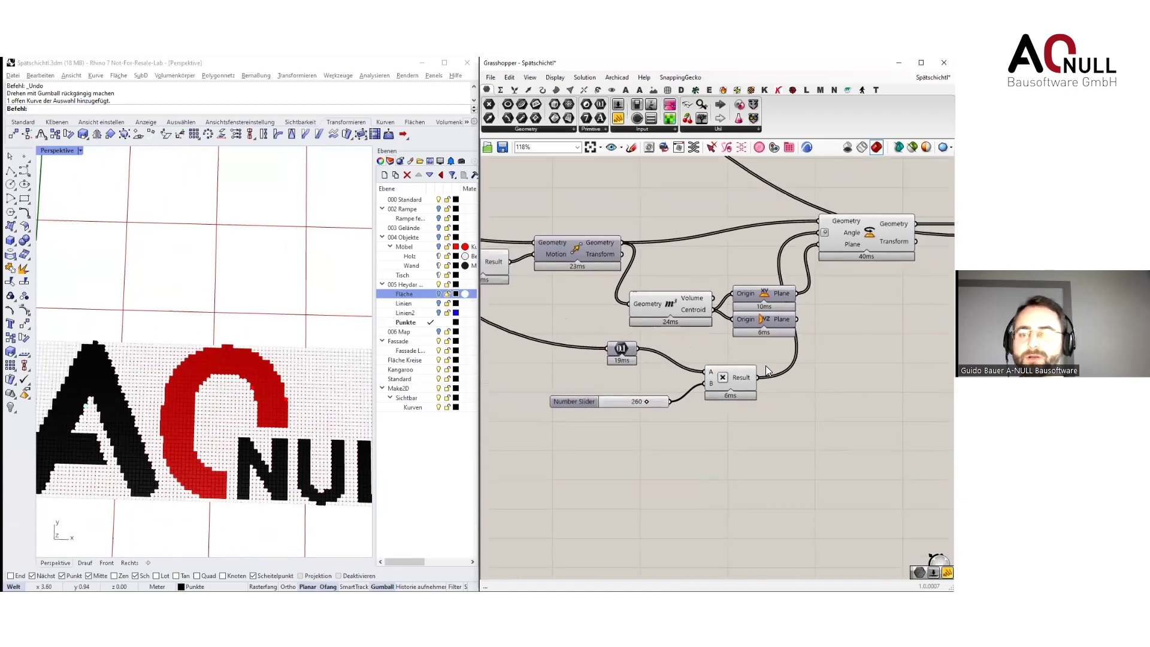
left_click_drag(796, 318, 819, 243)
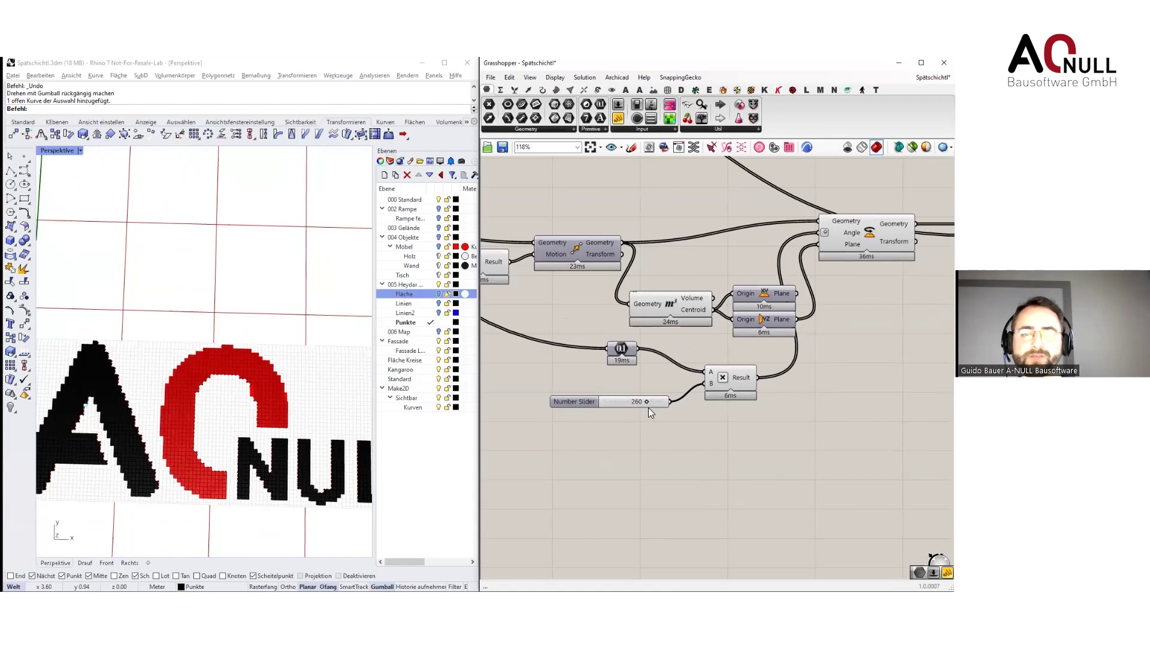
scroll(649, 409, "down", 2)
scroll(721, 403, "down", 5)
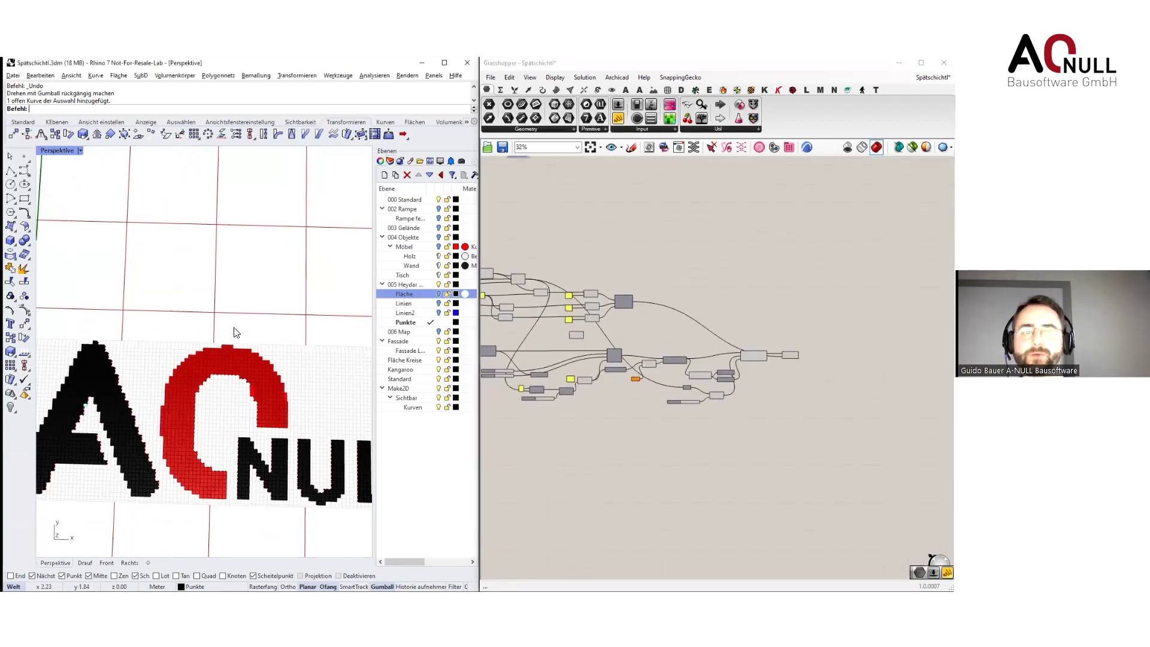
Select the two disabled component groups below the A-NULL logo definition, turn on their preview and enable them
scroll(230, 333, "down", 5)
right_click_drag(225, 325, 321, 302, "shift")
scroll(224, 331, "down", 6)
right_click_drag(138, 359, 369, 393, "shift")
scroll(217, 353, "up", 7)
right_click_drag(131, 362, 288, 369, "shift")
scroll(249, 406, "down", 5)
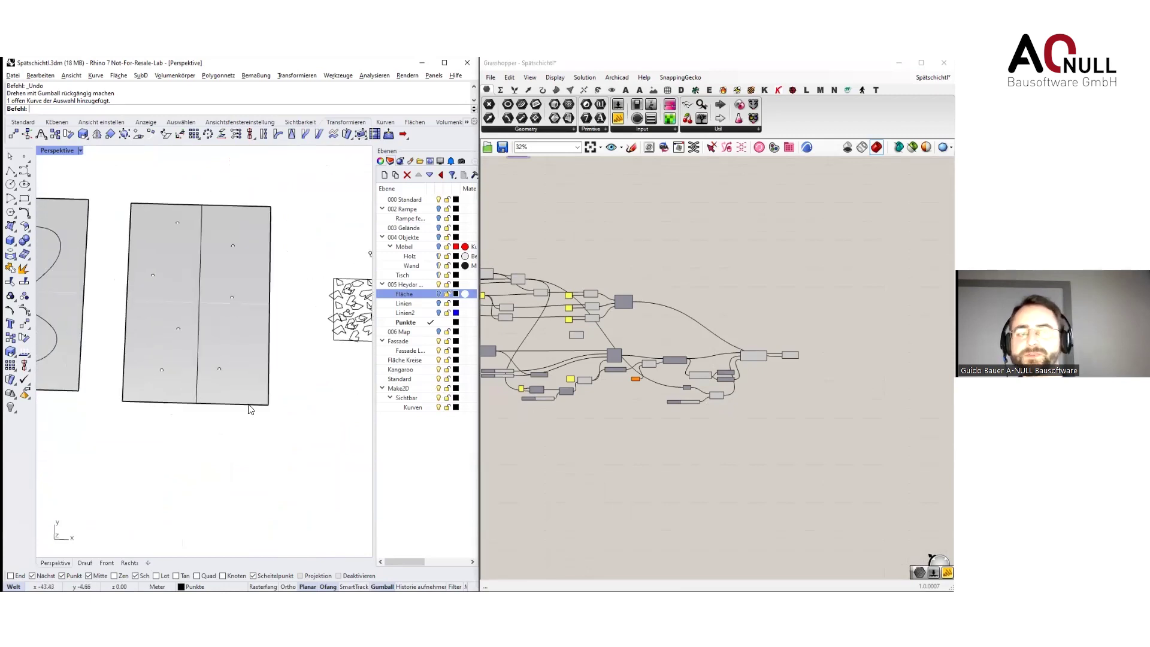
right_click_drag(208, 380, 271, 413, "shift")
left_click(567, 445)
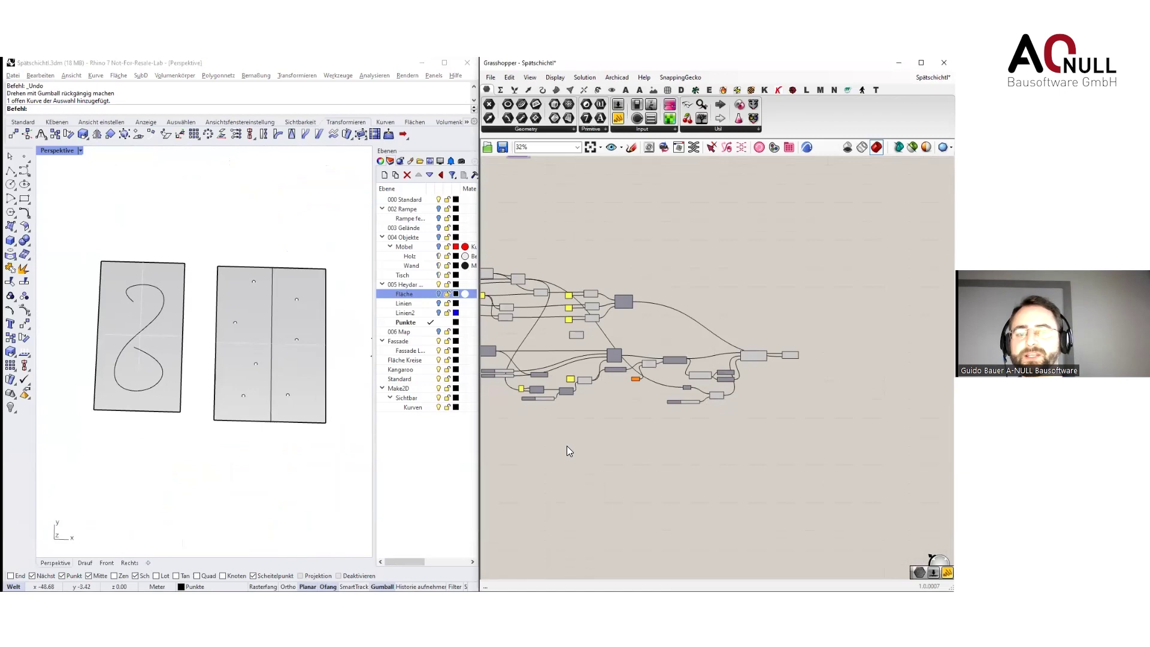
scroll(702, 411, "down", 4)
right_click_drag(703, 406, 747, 355)
right_click_drag(702, 407, 711, 465)
left_click_drag(783, 399, 572, 312)
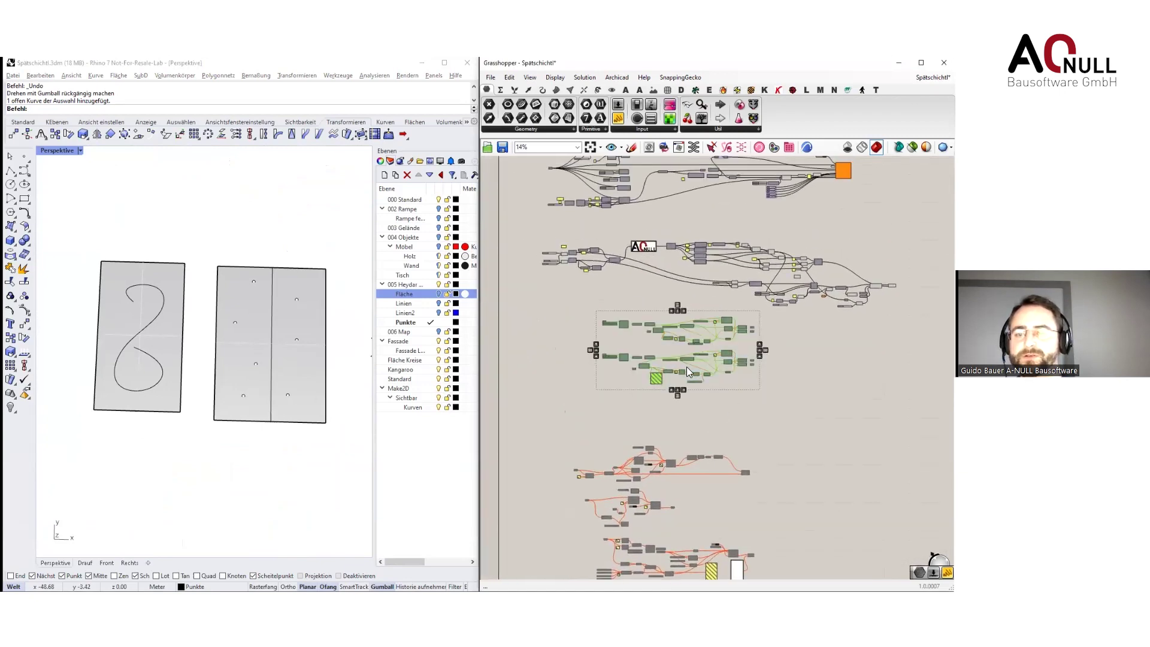
middle_click(687, 367)
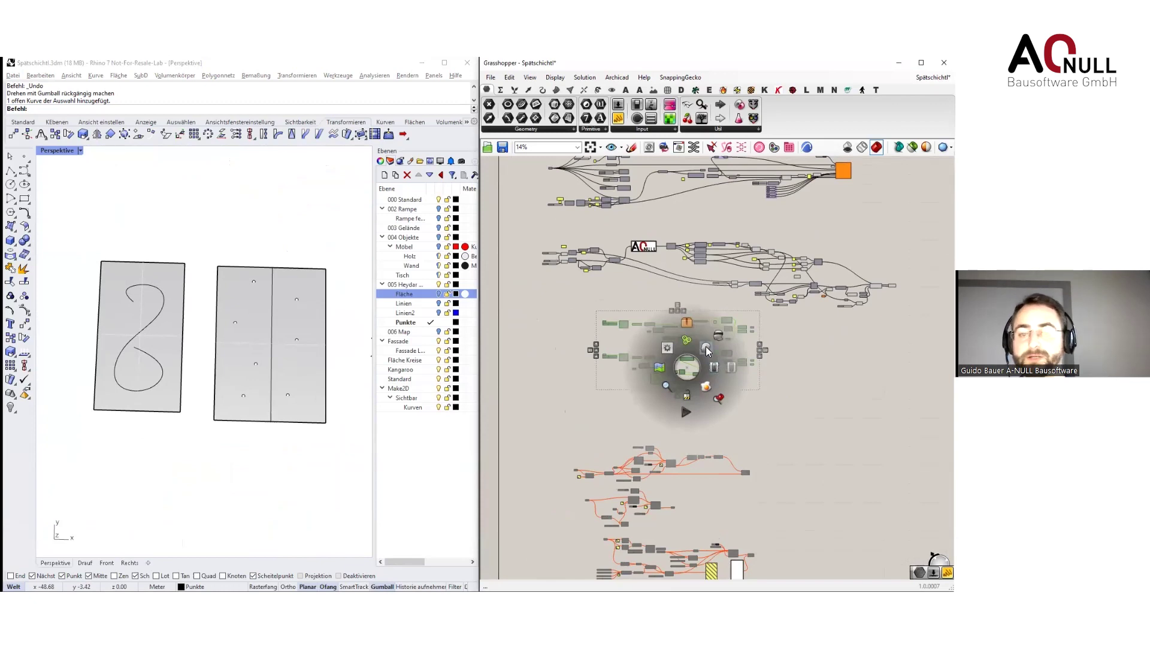
left_click(706, 347)
middle_click(740, 374)
left_click(767, 377)
Set the number slider feeding the upper facade group's multiplication to 0.04 to change the size of the openings
left_click(196, 454)
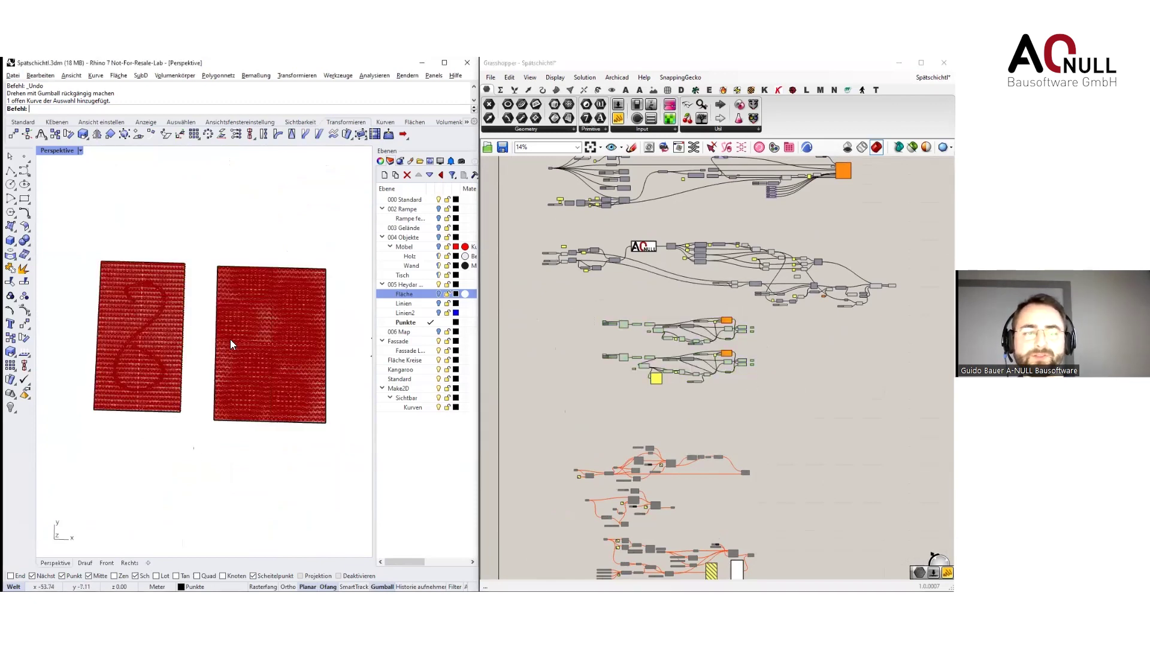
scroll(231, 342, "up", 5)
scroll(311, 328, "down", 3)
middle_click(312, 339)
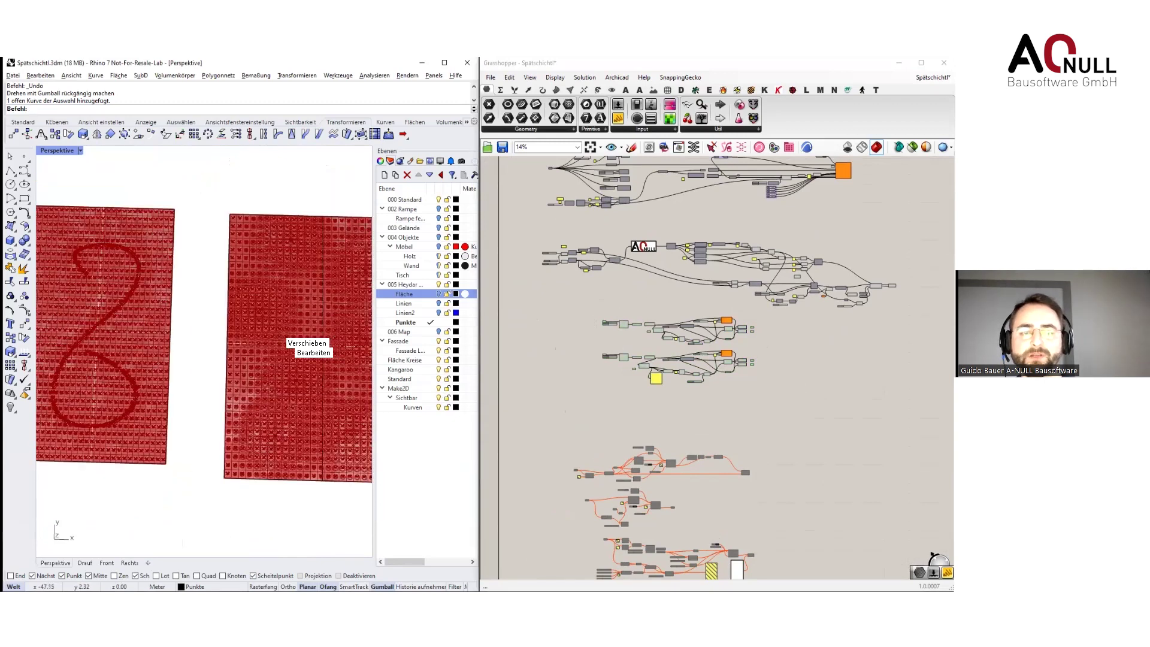
right_click_drag(284, 339, 243, 340, "shift")
scroll(243, 340, "up", 3)
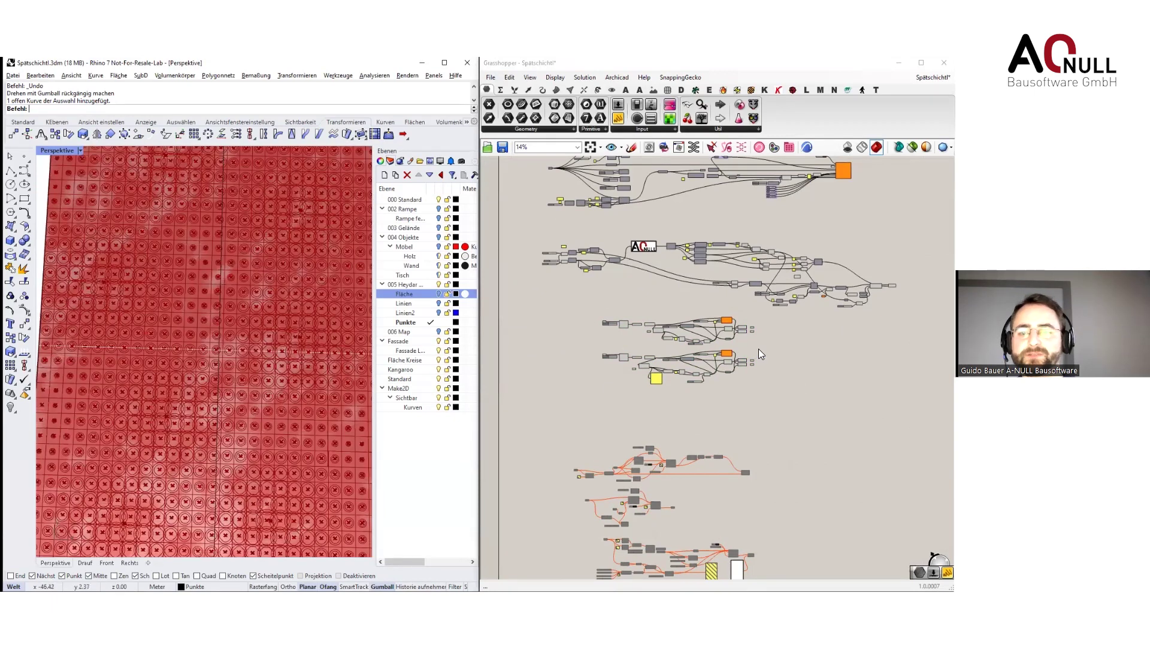
scroll(759, 348, "up", 6)
left_click_drag(736, 357, 715, 376)
left_click(157, 392)
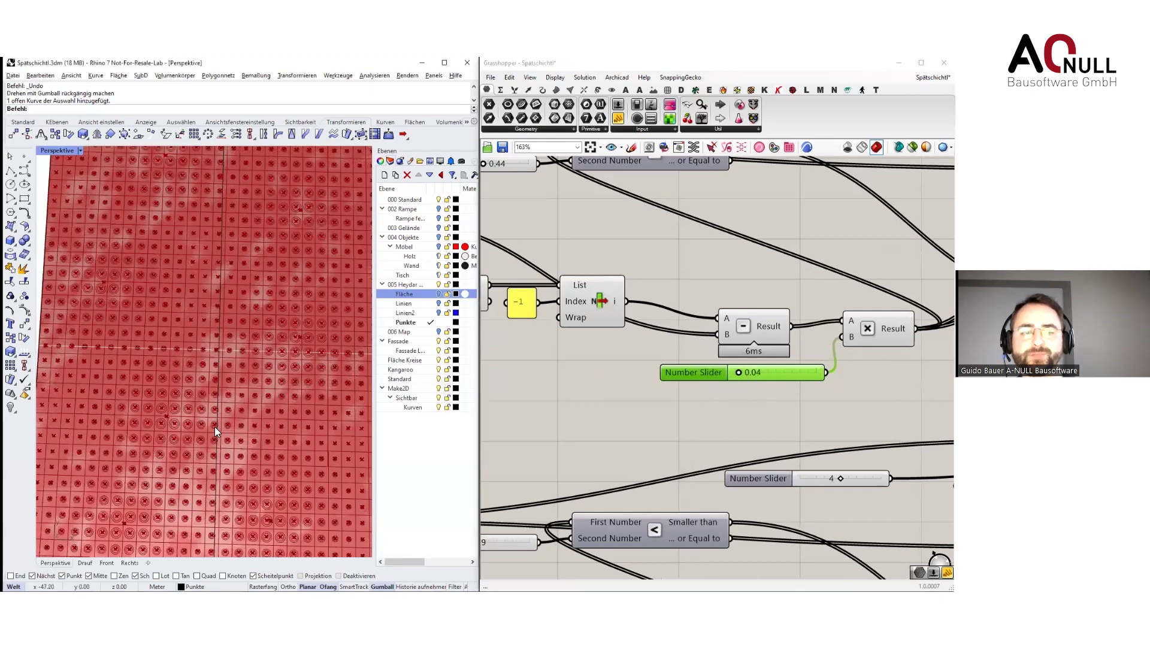
Increase the number slider feeding the lower facade group's multiplication to enlarge the openings on the facade with the S-shaped curve
scroll(197, 412, "down", 12)
right_click_drag(124, 387, 224, 381, "shift")
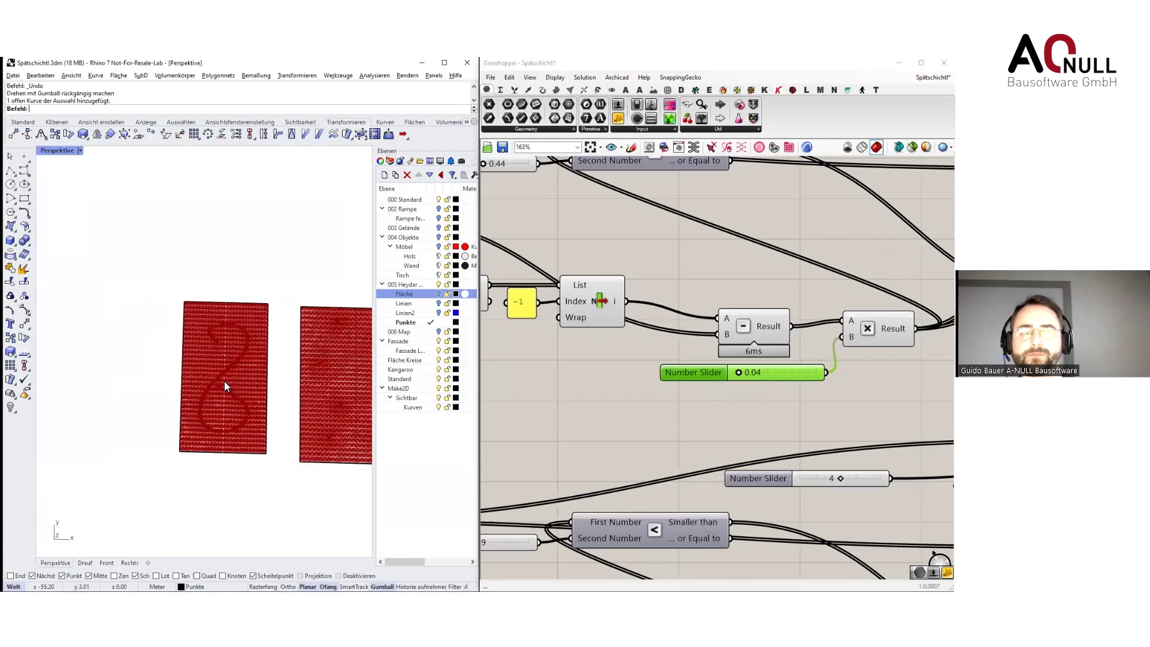
scroll(224, 381, "up", 4)
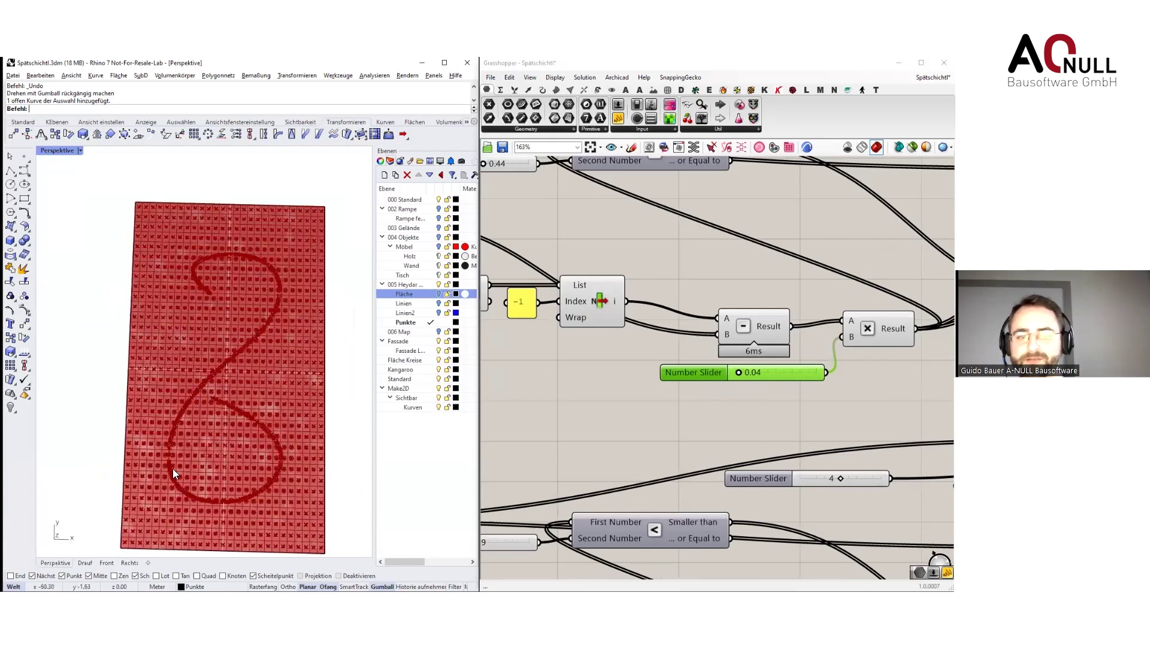
scroll(237, 386, "up", 3)
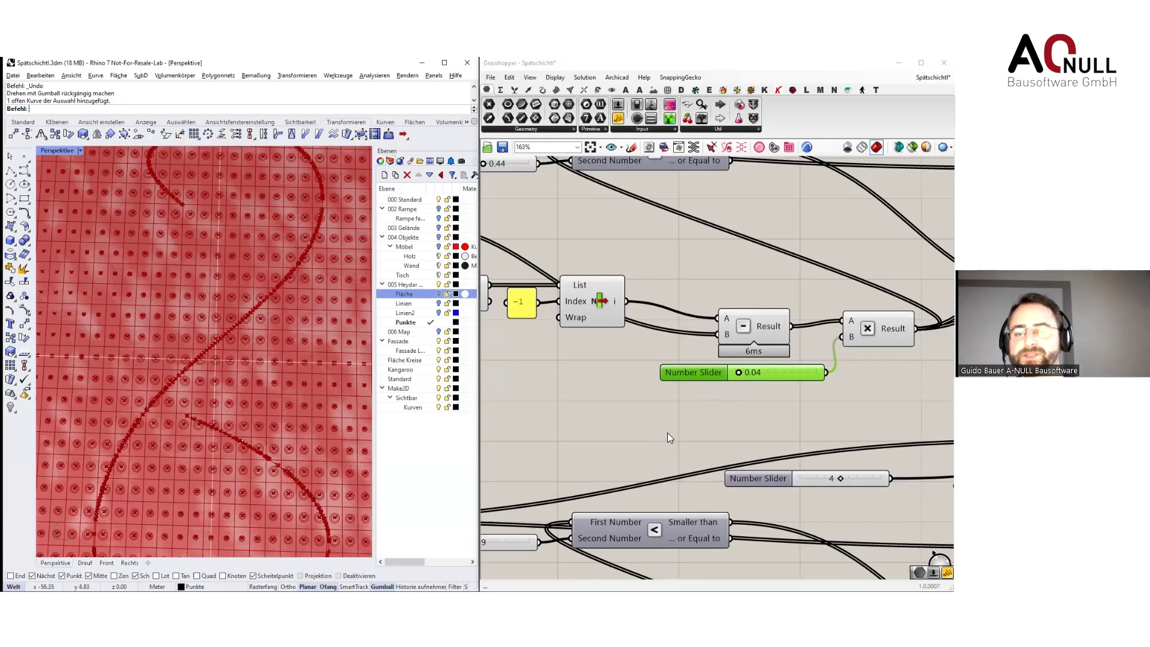
scroll(667, 432, "down", 3)
right_click_drag(754, 498, 669, 346)
scroll(635, 494, "up", 3)
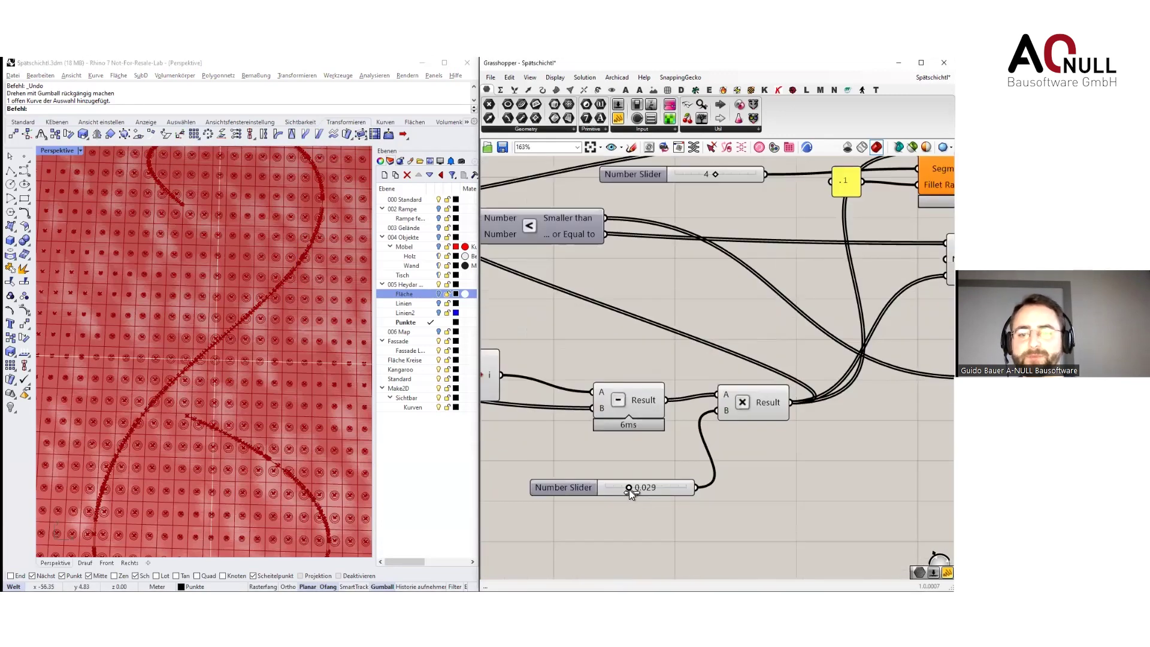
left_click_drag(635, 490, 650, 488)
Select both facade opening groups and turn off their preview
scroll(654, 403, "down", 5)
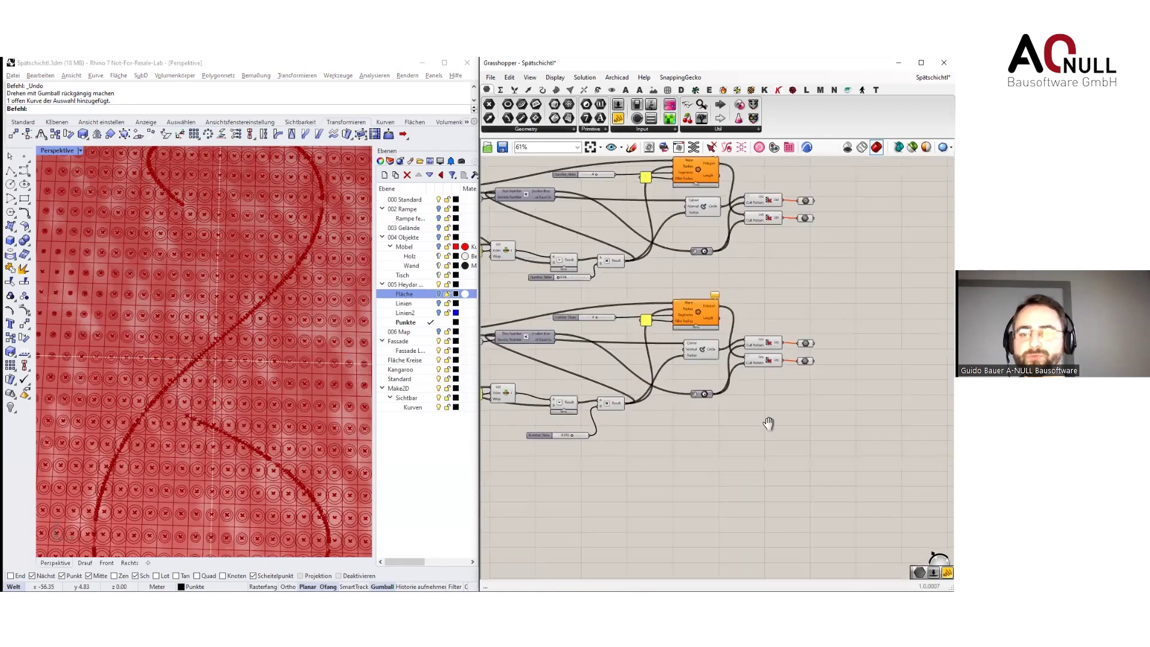
scroll(659, 360, "down", 2)
left_click_drag(817, 475, 567, 228)
key("ctrl+q")
left_click(564, 269)
left_click(296, 304)
Select the disabled component groups below the facade groups and enable them
scroll(296, 304, "down", 14)
scroll(598, 482, "down", 1)
right_click_drag(598, 482, 719, 316)
scroll(719, 322, "down", 4)
left_click_drag(524, 234, 818, 496)
middle_click(728, 351)
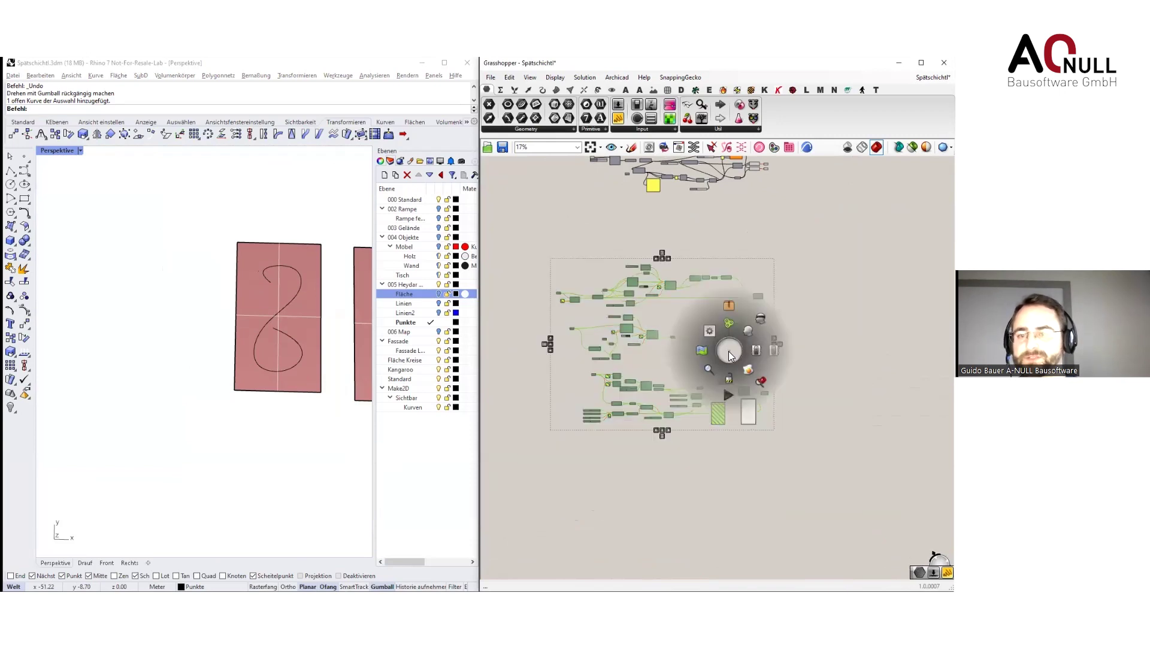
left_click(751, 351)
left_click(750, 367)
Examine the Kangaroo Solver section of the definition and the curved green mesh shell it generates in Rhino
scroll(654, 412, "up", 3)
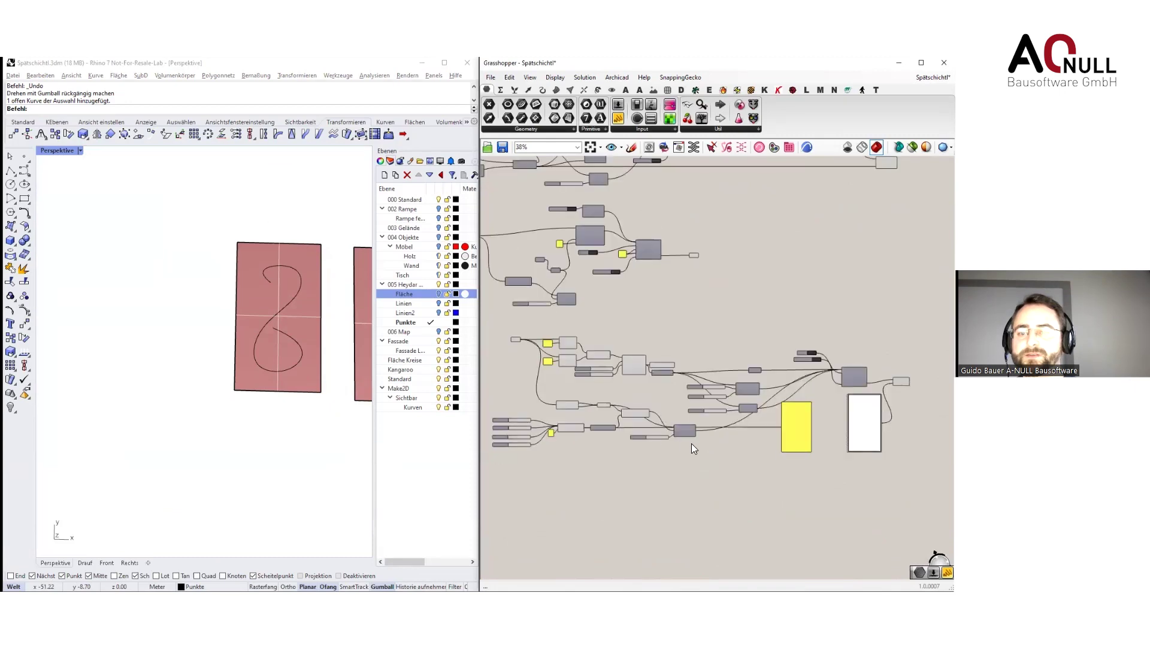
right_click_drag(737, 475, 729, 444)
scroll(754, 414, "up", 4)
right_click_drag(772, 411, 614, 435)
right_click_drag(800, 338, 717, 382)
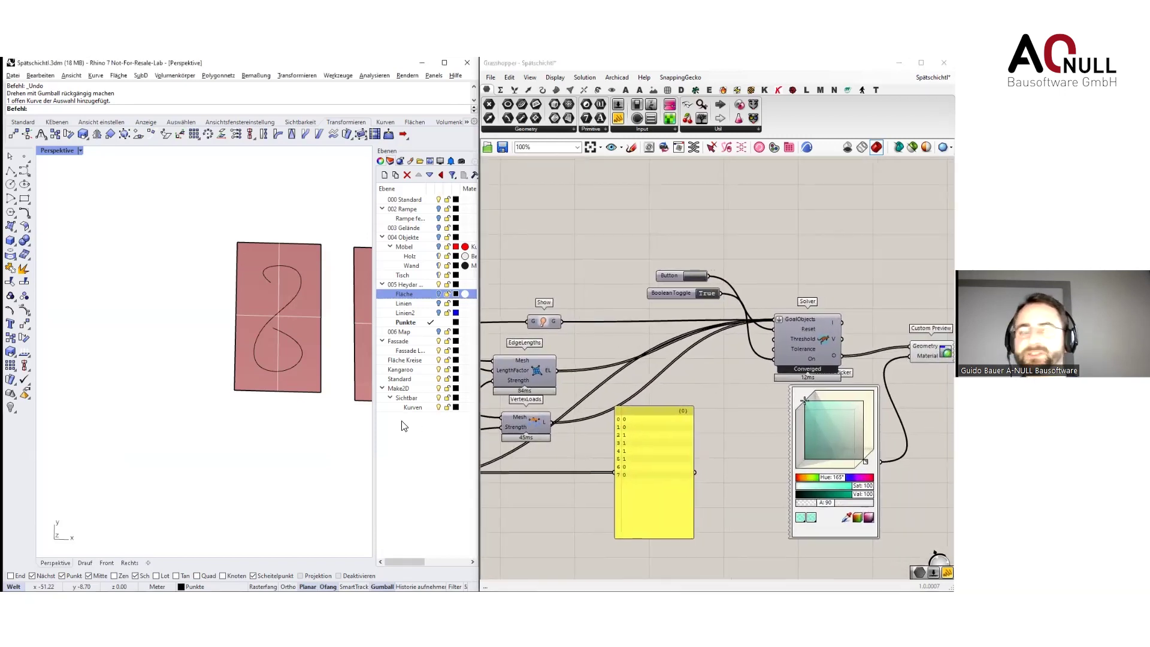
scroll(290, 405, "down", 12)
right_click_drag(227, 429, 218, 291, "shift")
scroll(226, 334, "up", 3)
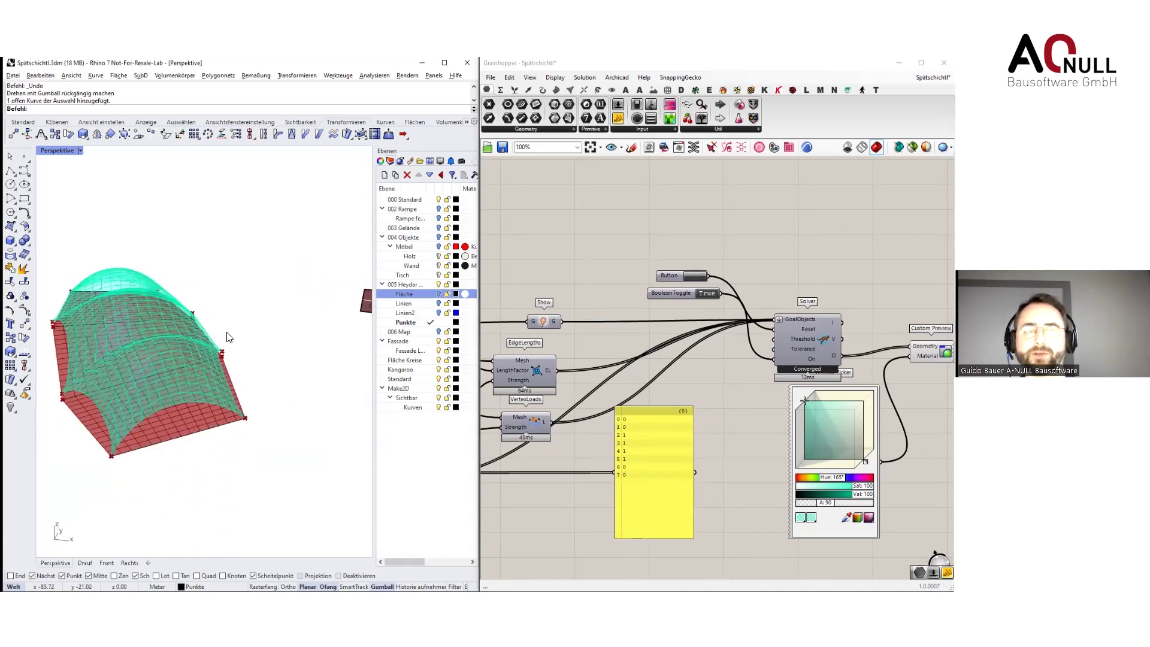
right_click_drag(290, 329, 303, 340, "shift")
right_click_drag(313, 334, 309, 339)
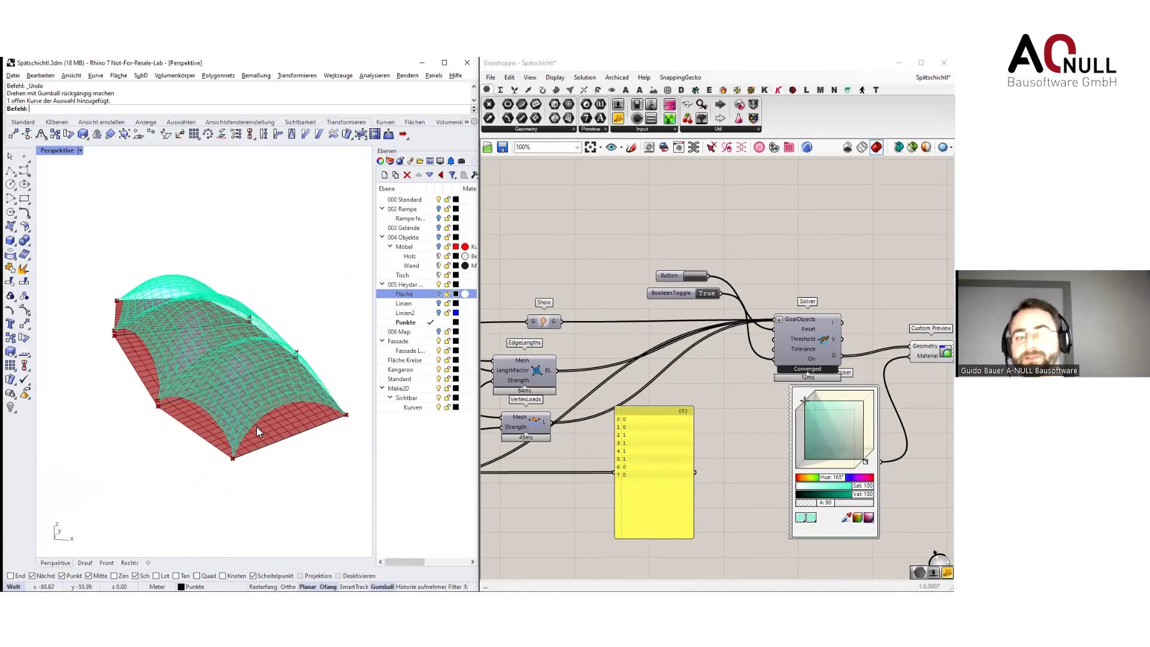
Select an open boundary curve of the mesh shell and move it with the gumball to reshape the simulated form
left_click(159, 408)
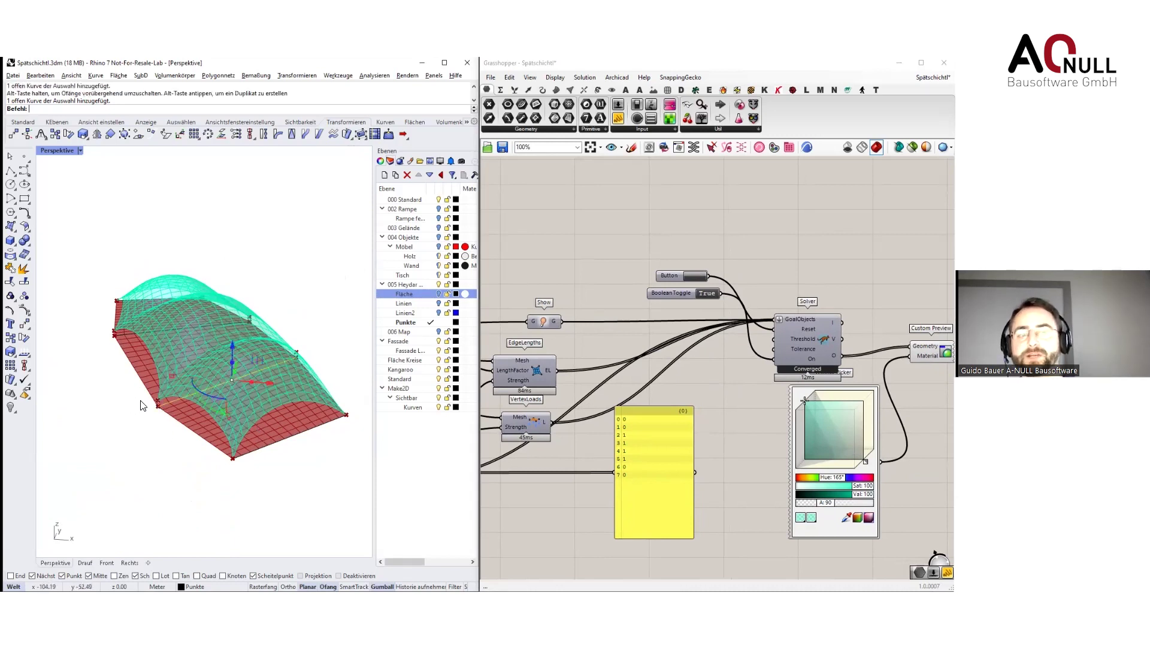
left_click_drag(261, 357, 289, 361)
right_click_drag(288, 361, 264, 367)
left_click_drag(264, 368, 193, 379)
mouse_move(322, 349)
right_mouse_down()
mouse_move(336, 344)
mouse_move(326, 350)
mouse_move(321, 337)
right_mouse_up()
key("Escape")
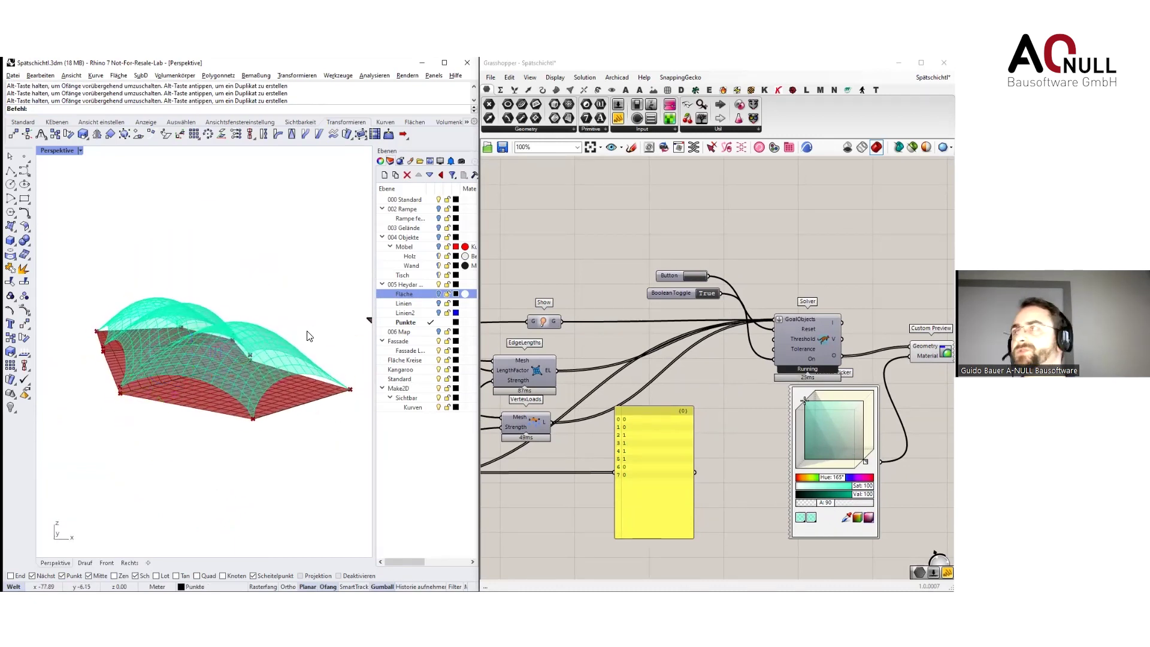